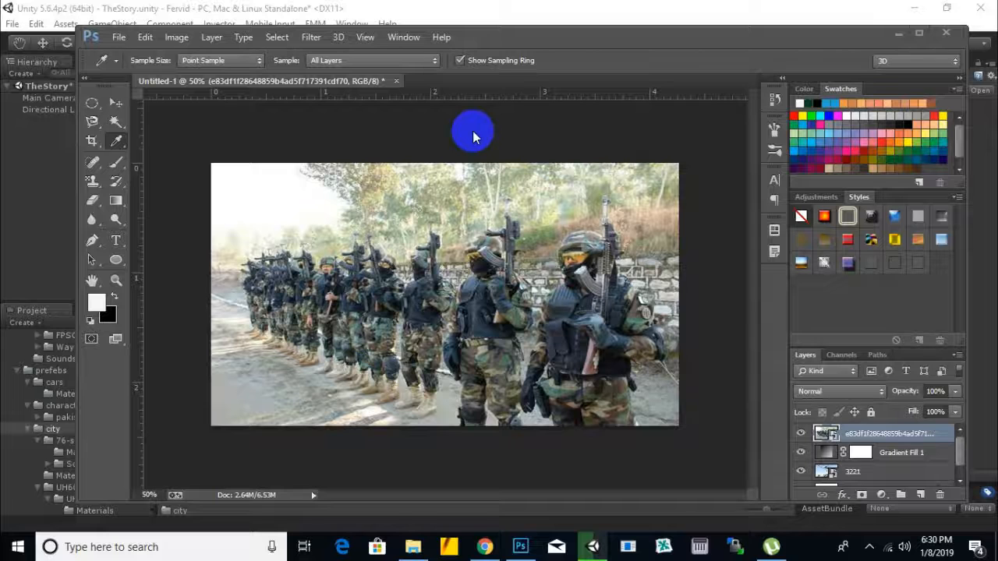
Step: Inspect the image's pixel width and height in the Image Size dialog and close it without making changes
left_click(176, 37)
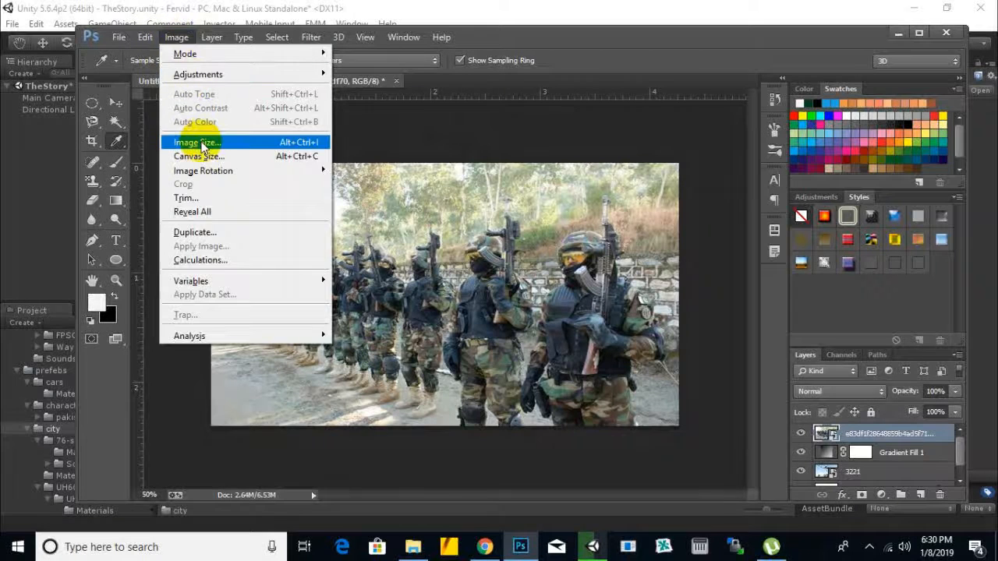
left_click(199, 143)
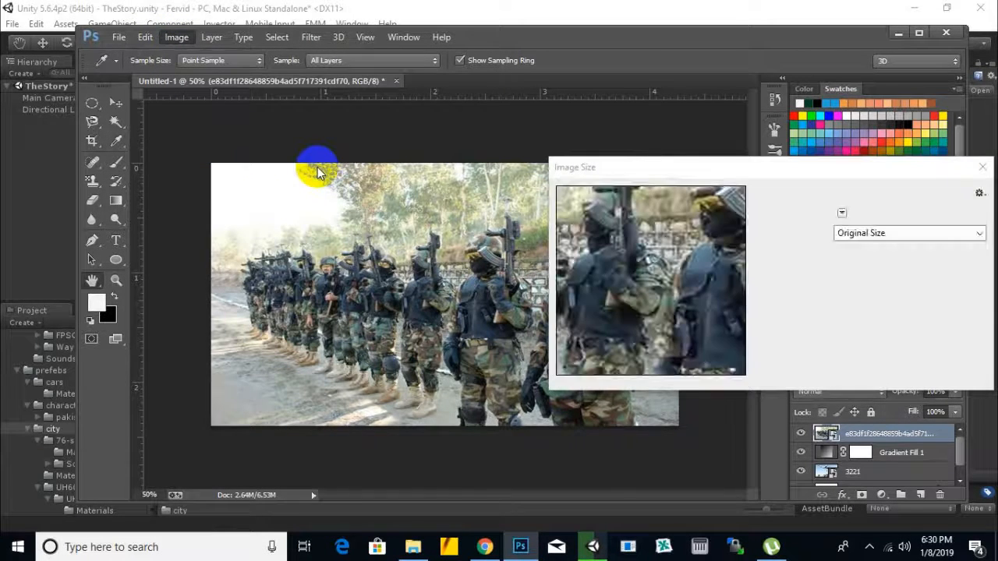
left_click(874, 256)
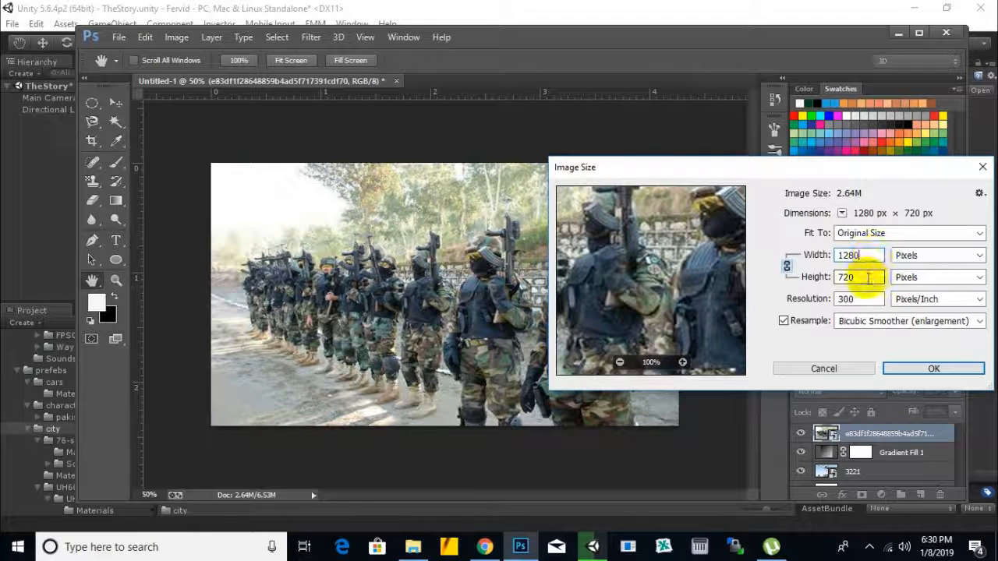
left_click(867, 278)
left_click(864, 255)
left_click(860, 279)
left_click(867, 257)
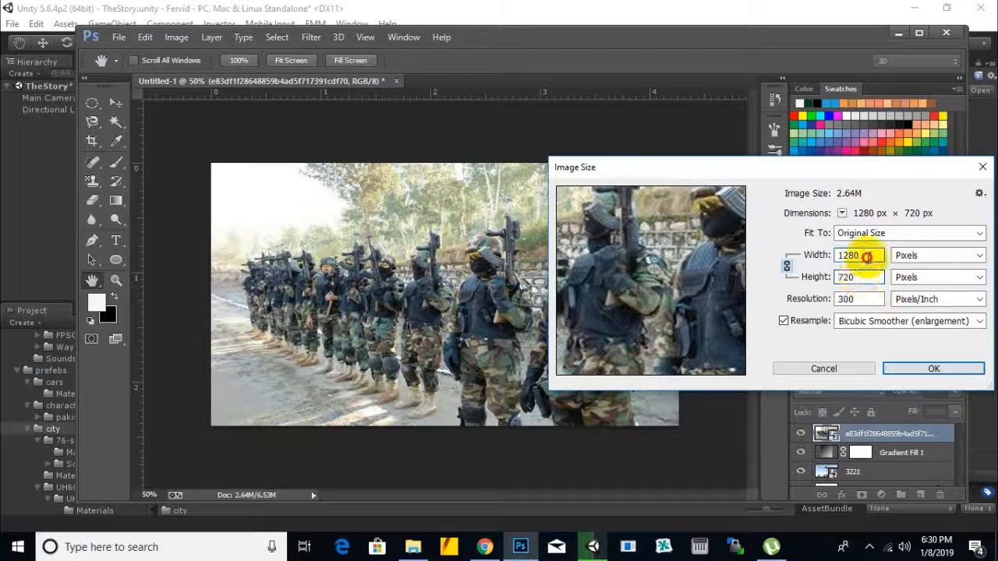
left_click(865, 277)
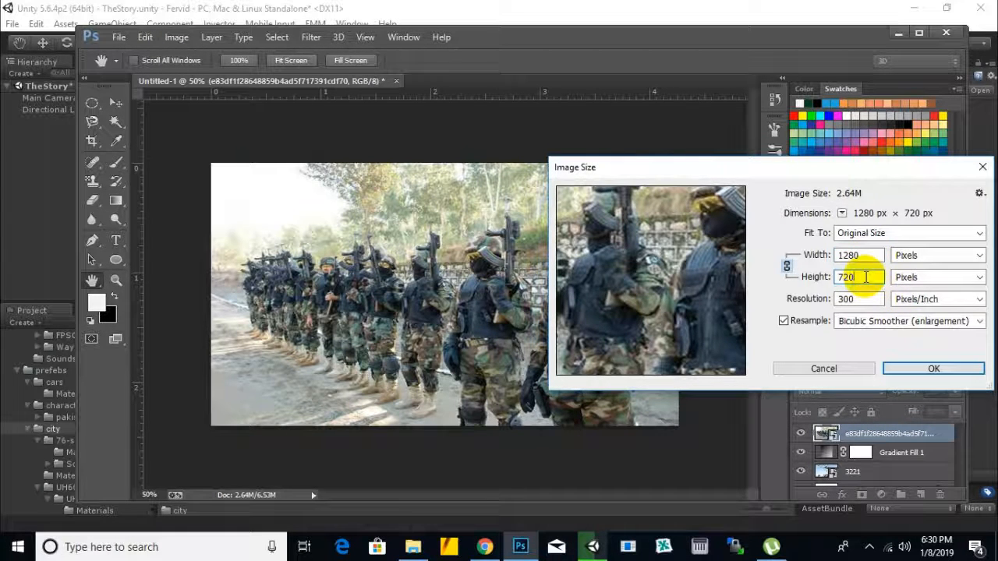
left_click(874, 255)
left_click(859, 275)
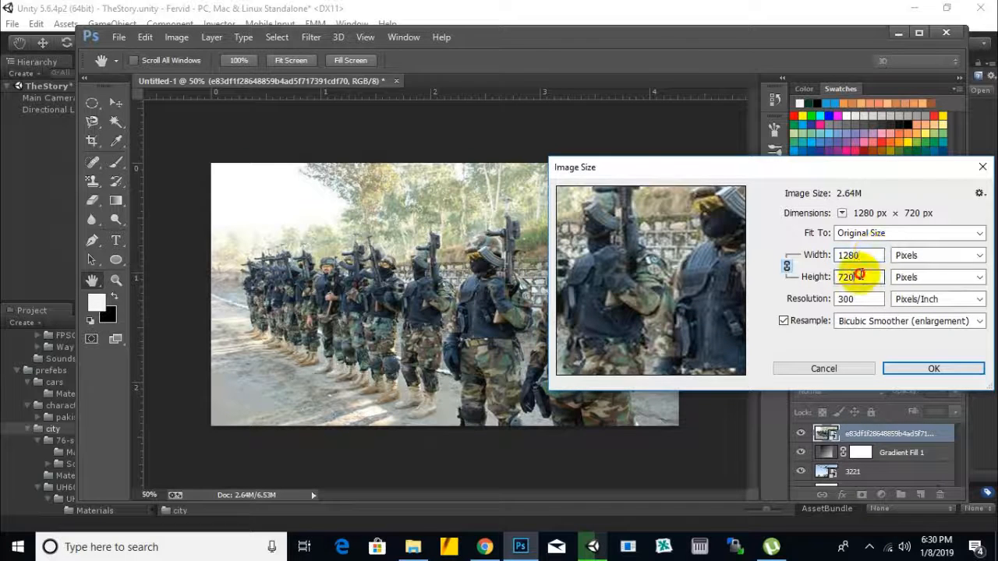
left_click(866, 255)
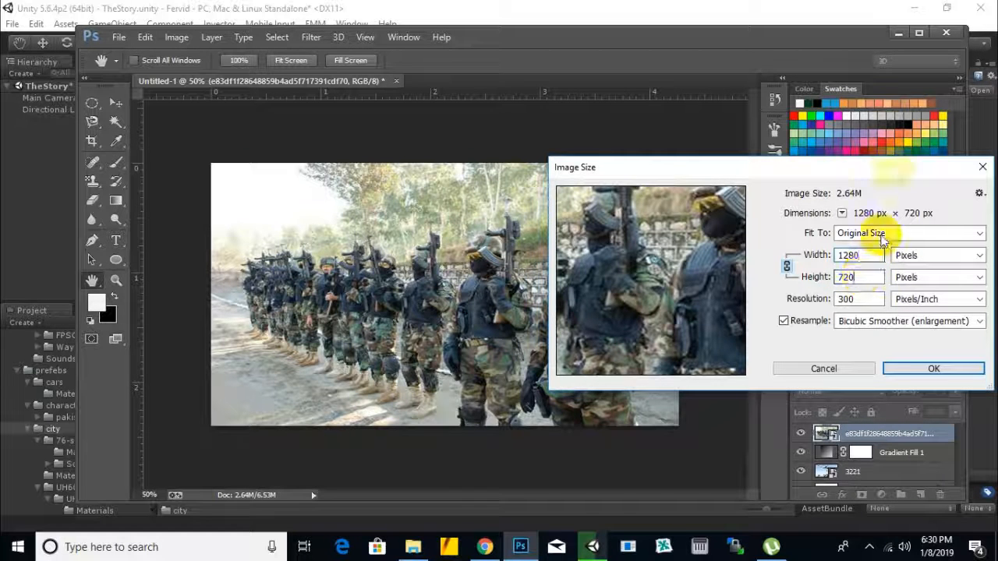
left_click_drag(894, 166, 824, 166)
left_click(796, 276)
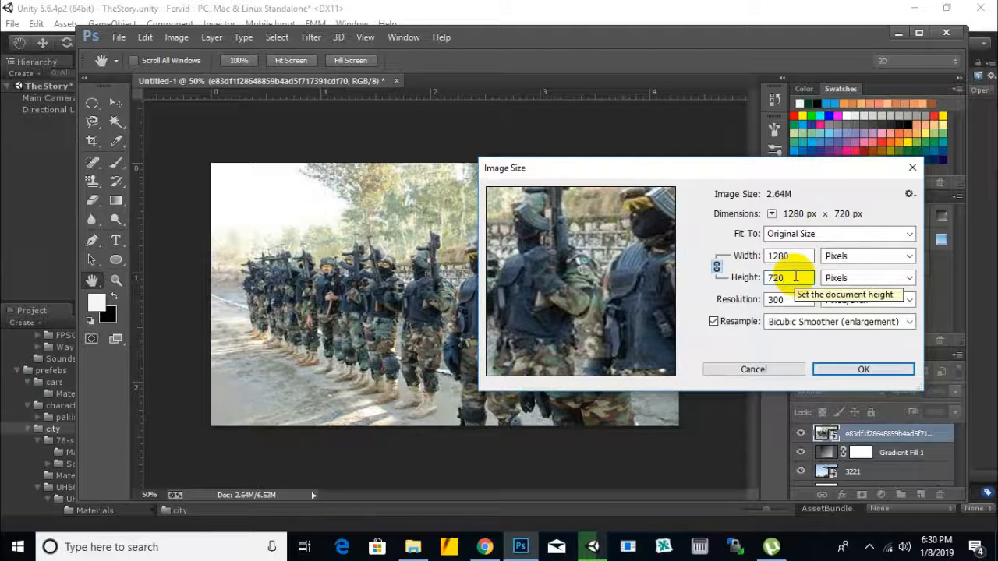
left_click(794, 256)
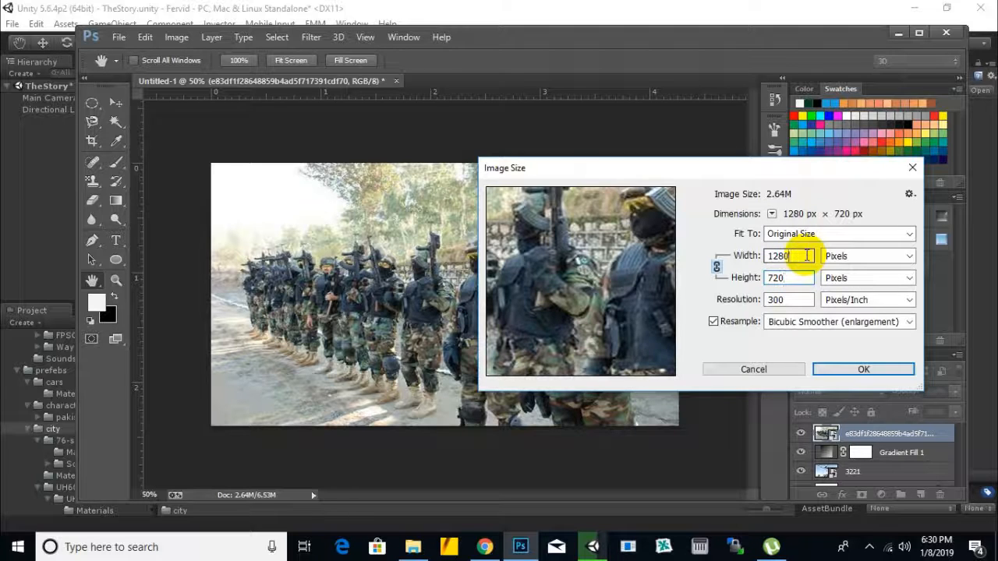
left_click(911, 170)
key("i")
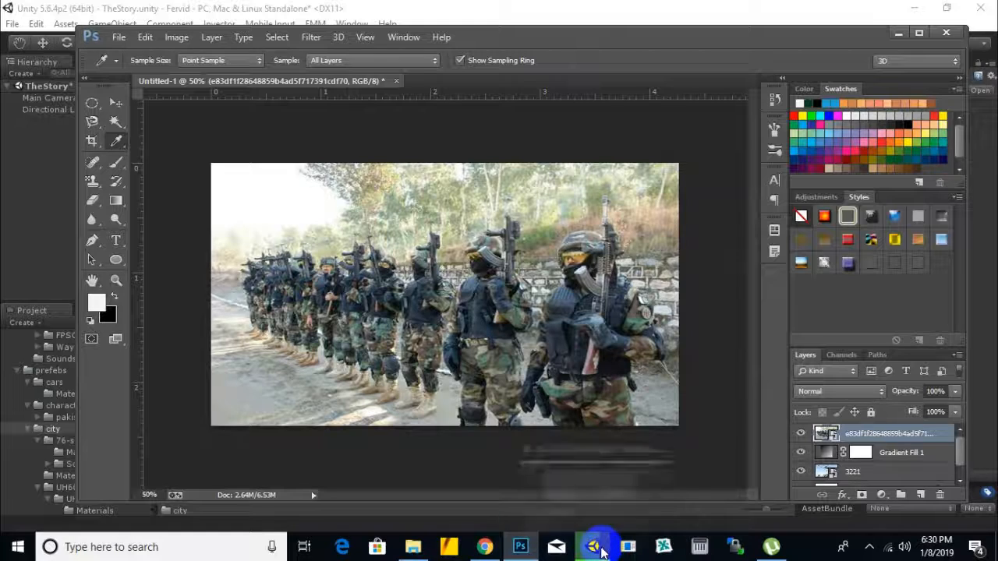
Step: Switch to Chrome and enter the query "military vehicle fbx free download" in a new tab without submitting it
mouse_move(594, 545)
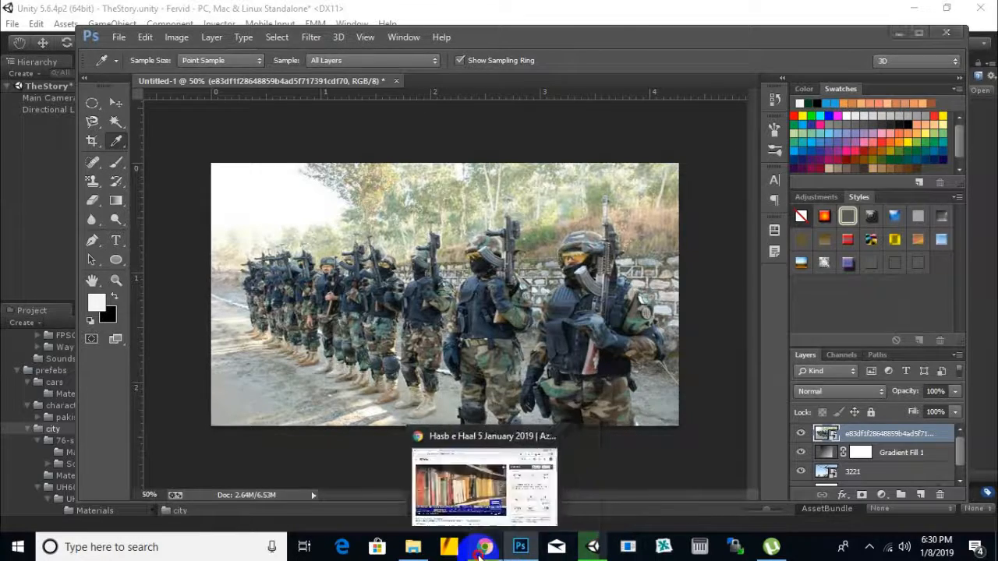
left_click(485, 547)
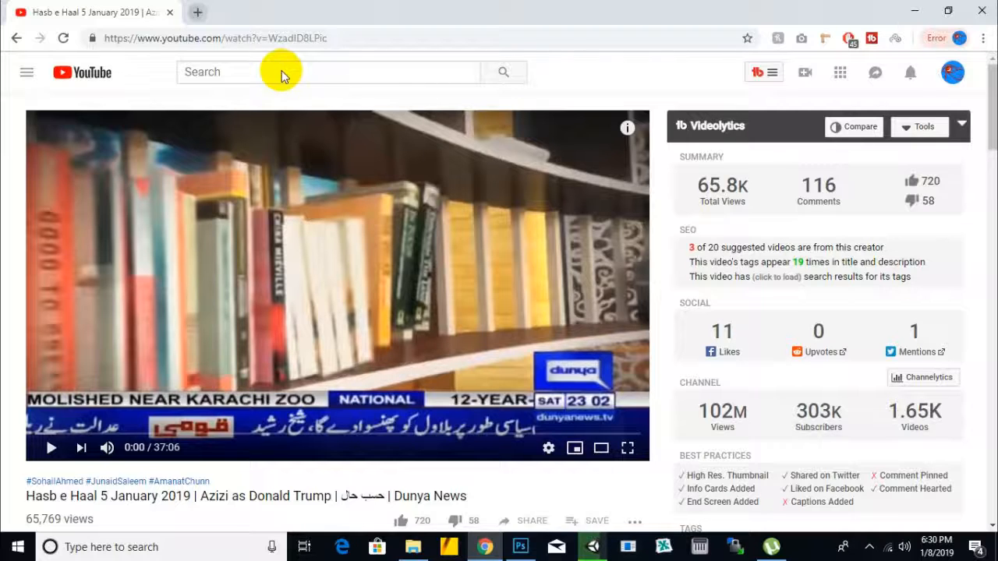
key("ctrl+t")
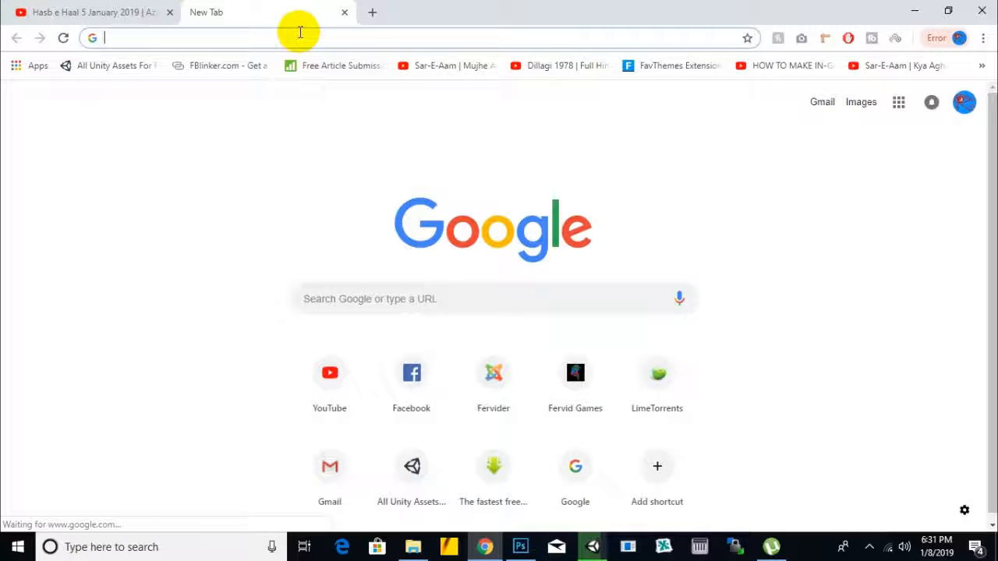
left_click(300, 32)
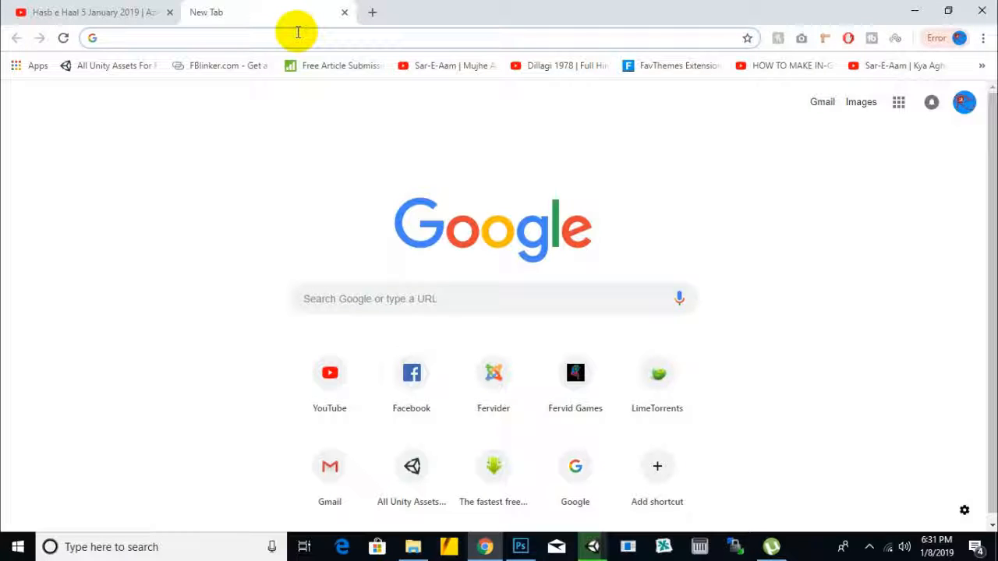
type("military vehicle fbx free download")
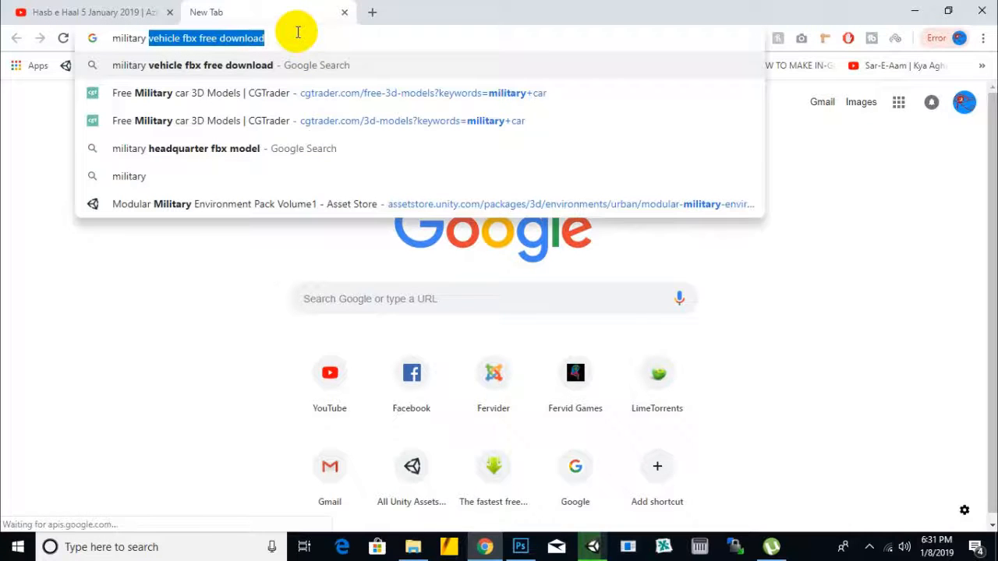
left_click(297, 32)
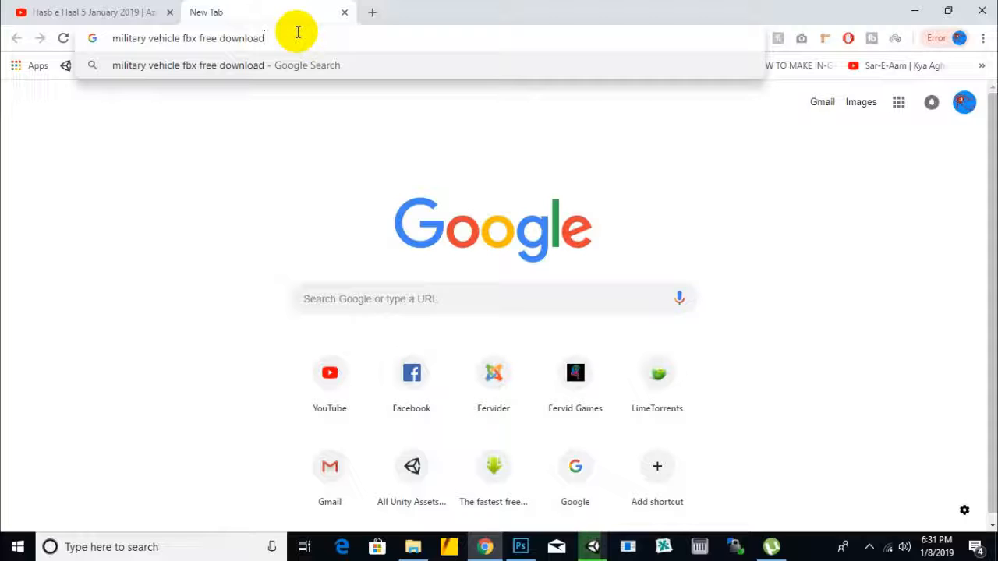
left_click_drag(297, 32, 122, 56)
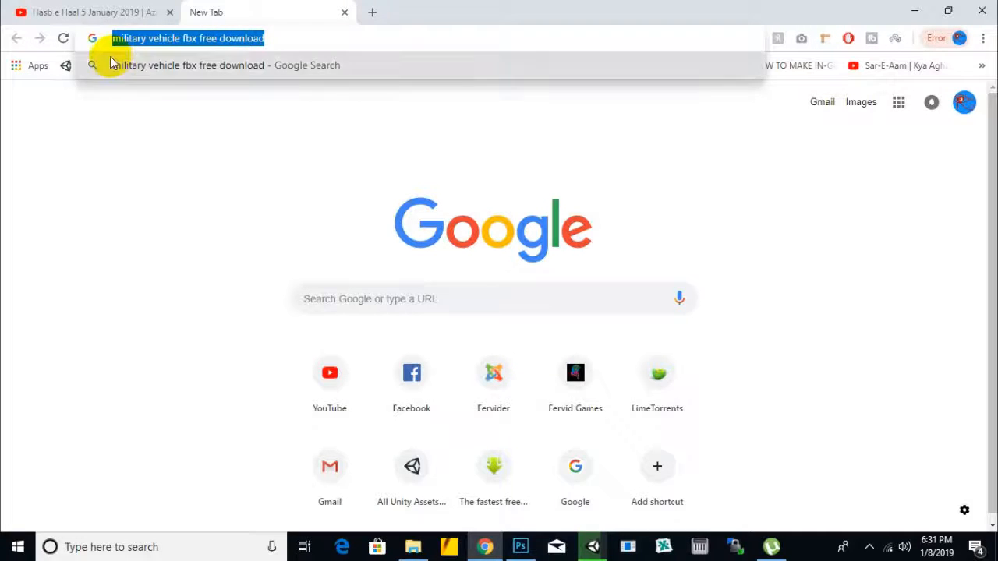
left_click(73, 128)
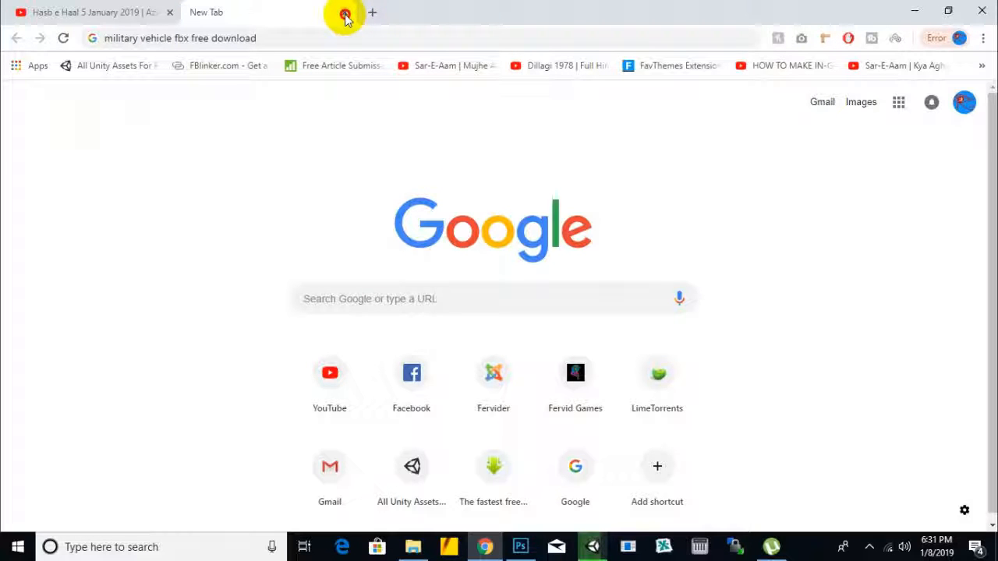
Step: Minimize the Chrome, Photoshop and File Explorer windows to return to the Unity editor
left_click(924, 11)
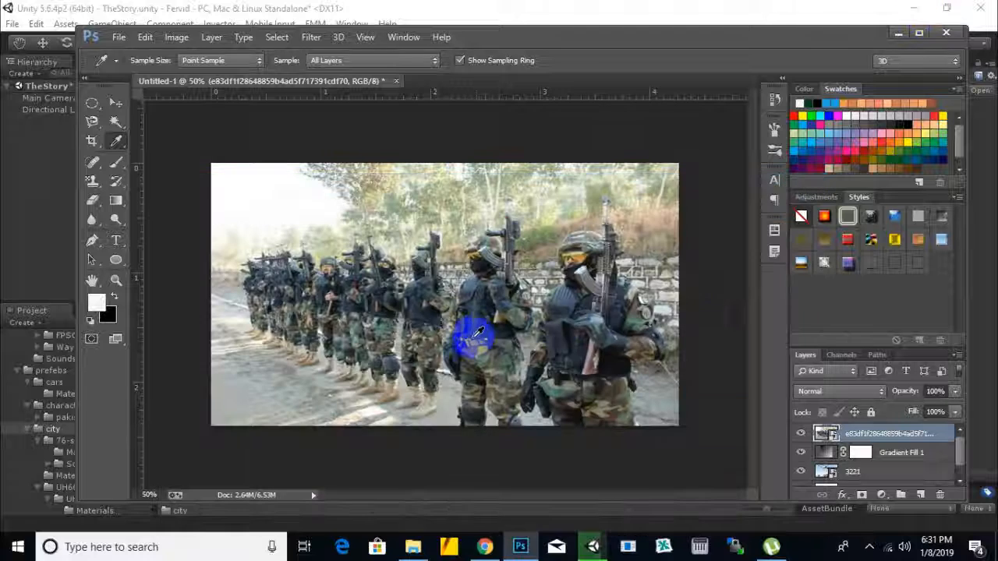
left_click(898, 32)
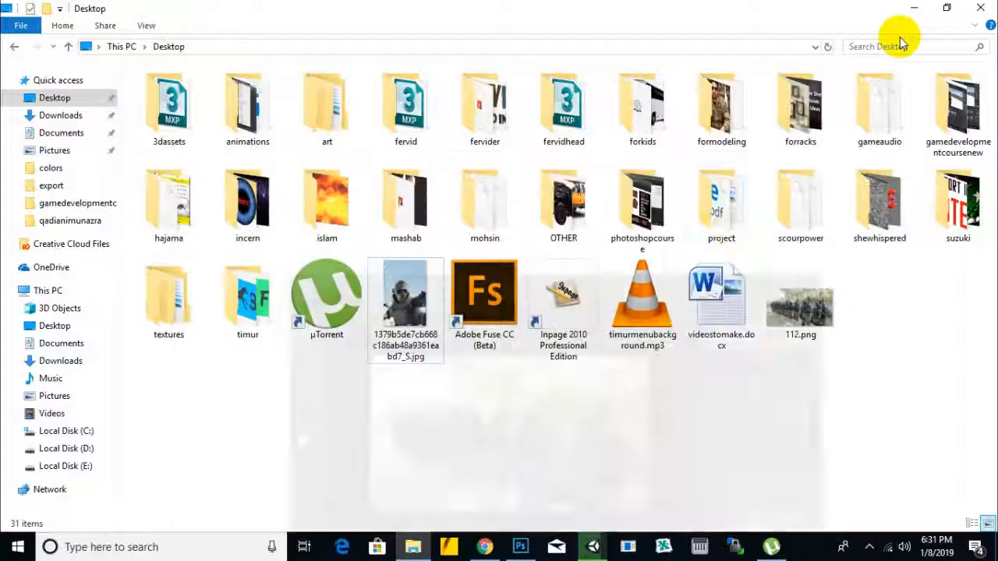
left_click(914, 8)
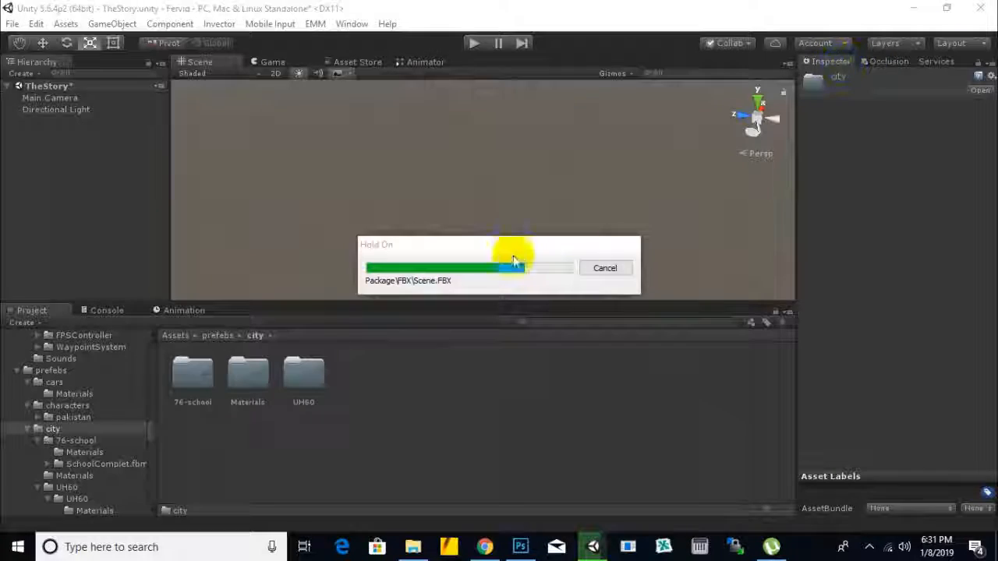
left_click(870, 546)
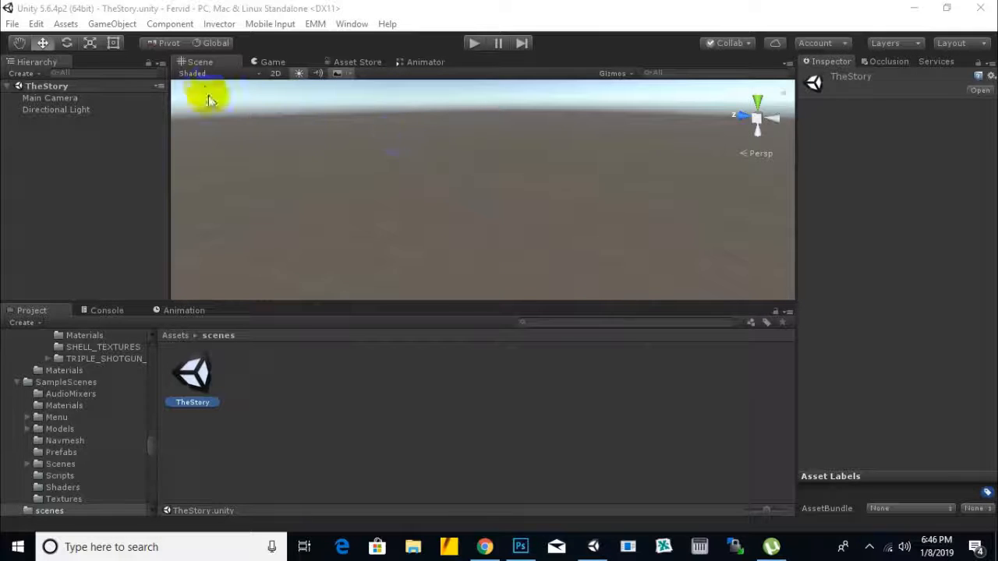
Step: Open the Scenes folder inside the EasyMainMenu folder of the project assets
left_click(184, 340)
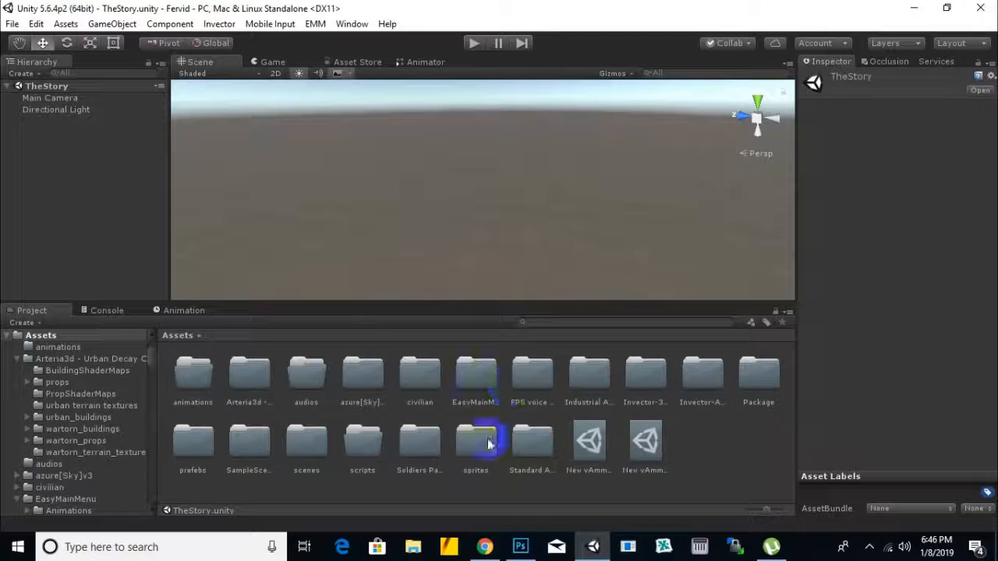
left_click(489, 382)
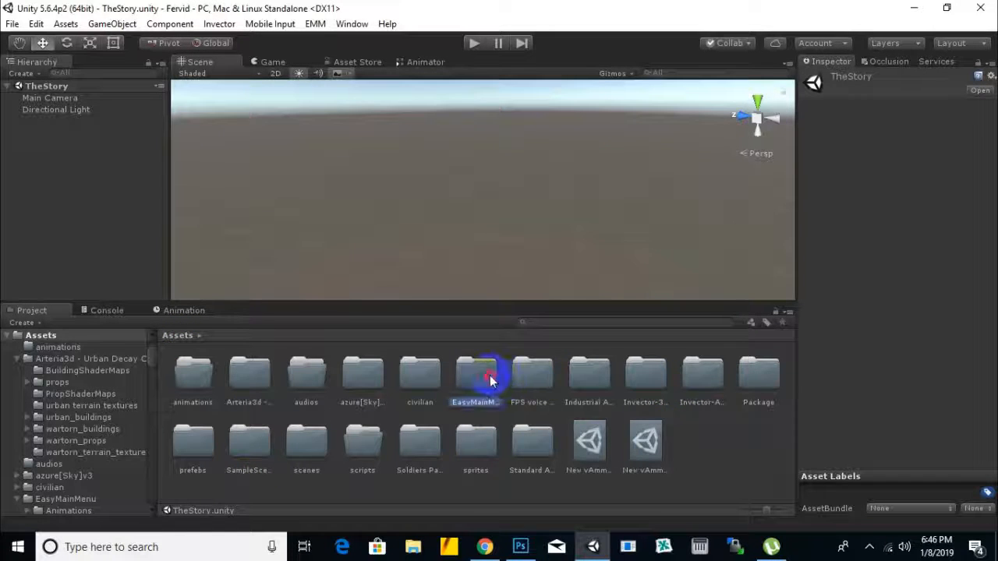
left_click(313, 25)
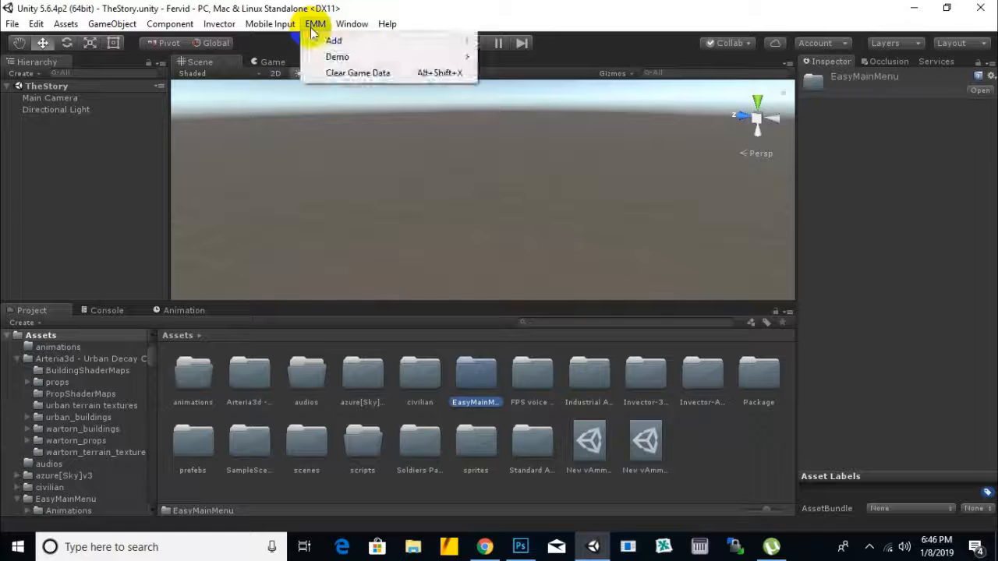
mouse_move(337, 42)
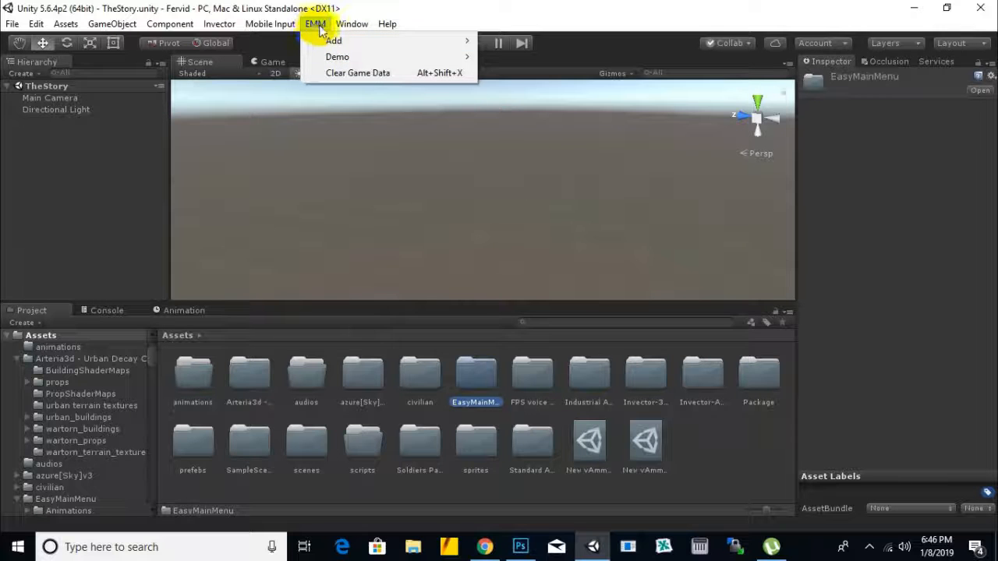
left_click(474, 382)
double_click(474, 382)
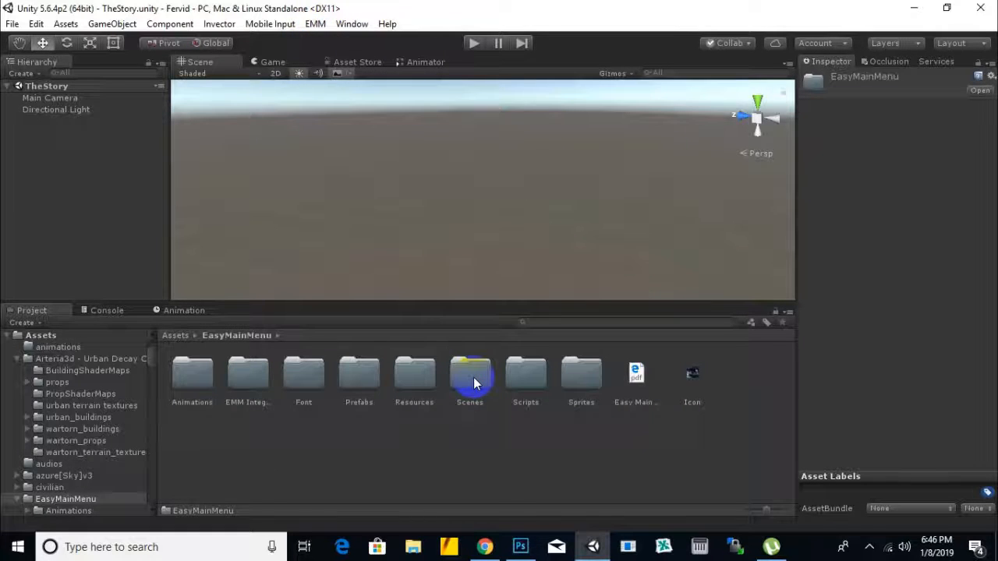
left_click(473, 379)
double_click(473, 377)
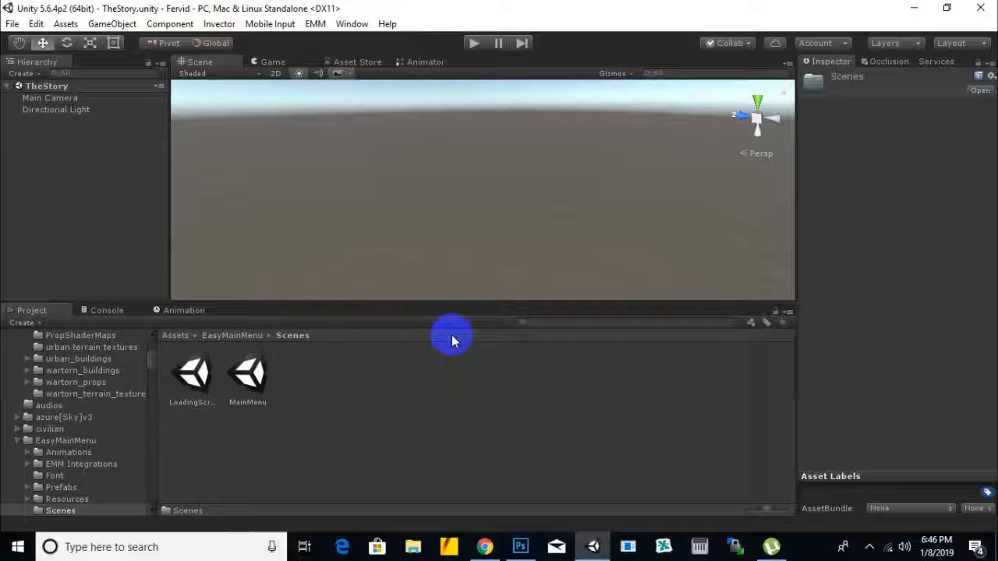
Step: Open the LoadingScreen scene from the EasyMainMenu scenes
left_click(193, 373)
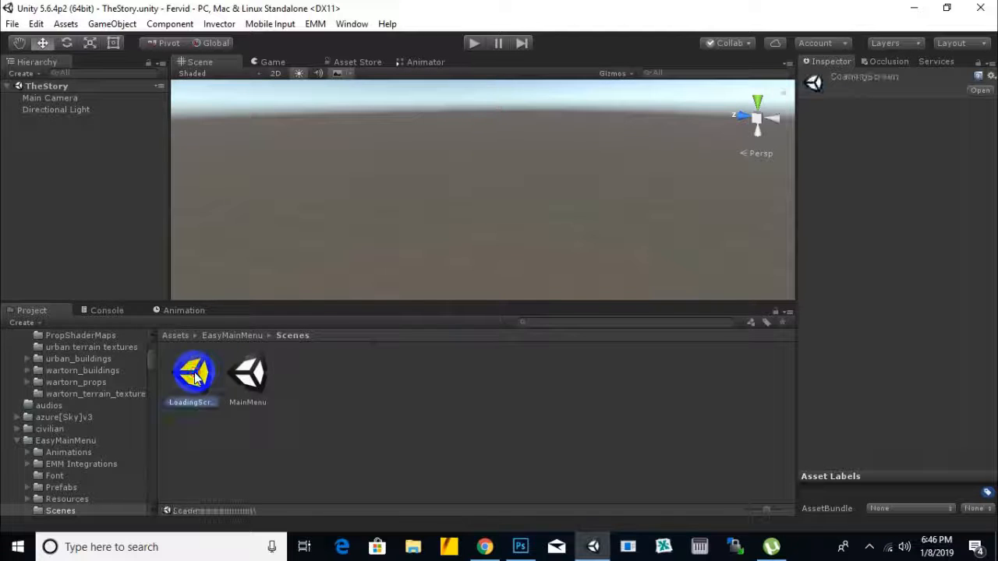
left_click(250, 379)
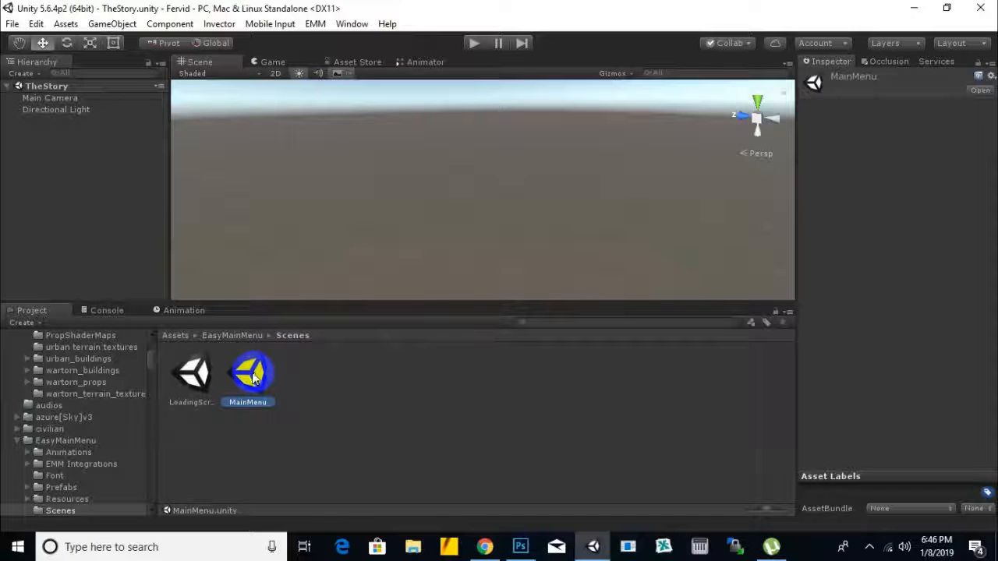
left_click(196, 374)
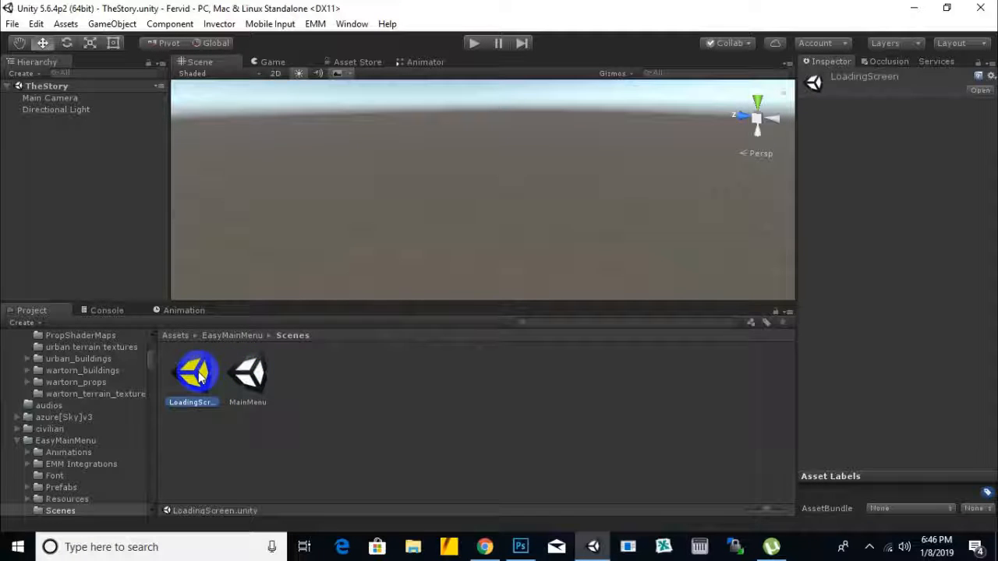
double_click(200, 377)
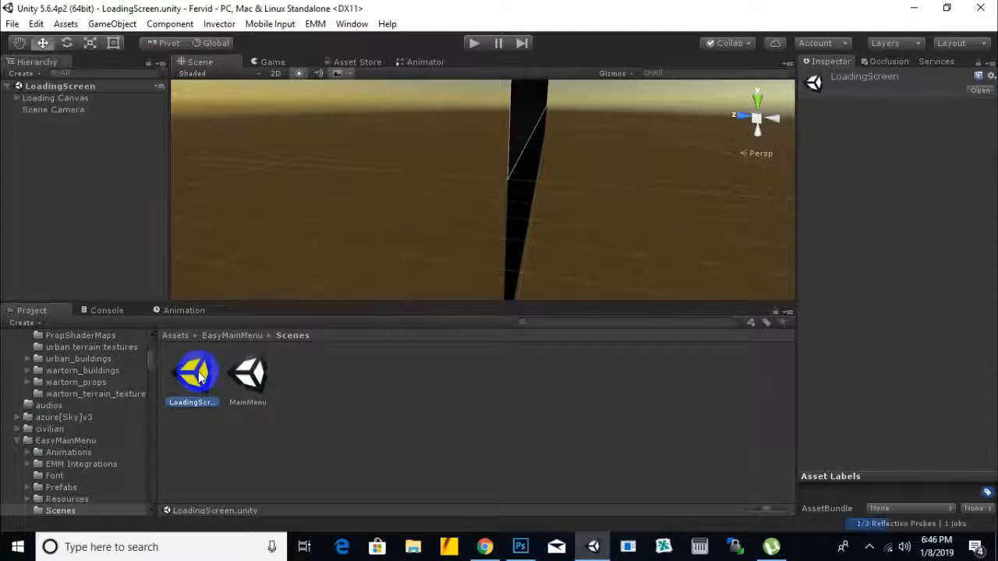
left_click(400, 234)
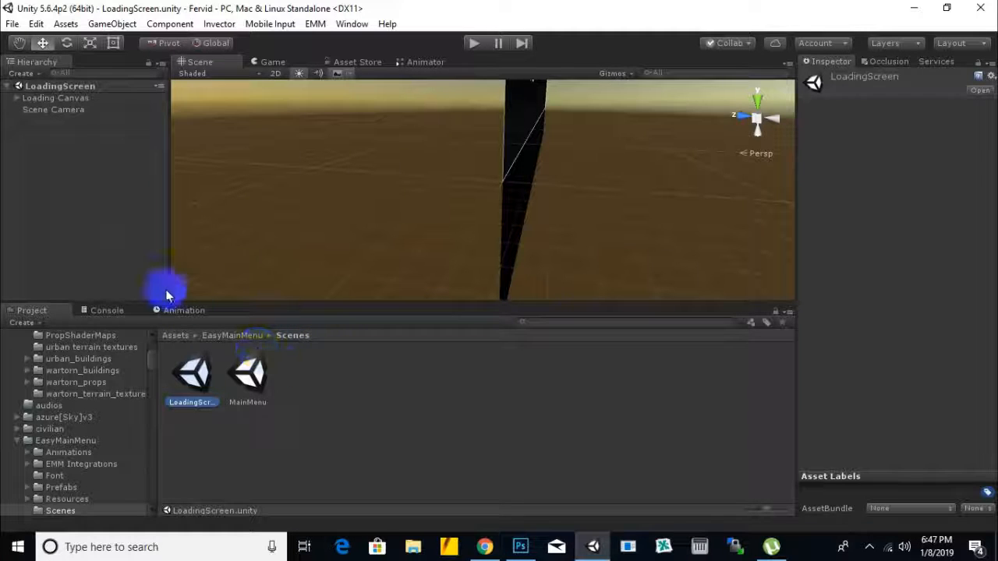
Step: Save a copy of the open loading scene as LoadingScreen in the project's Assets/scenes folder
left_click(11, 24)
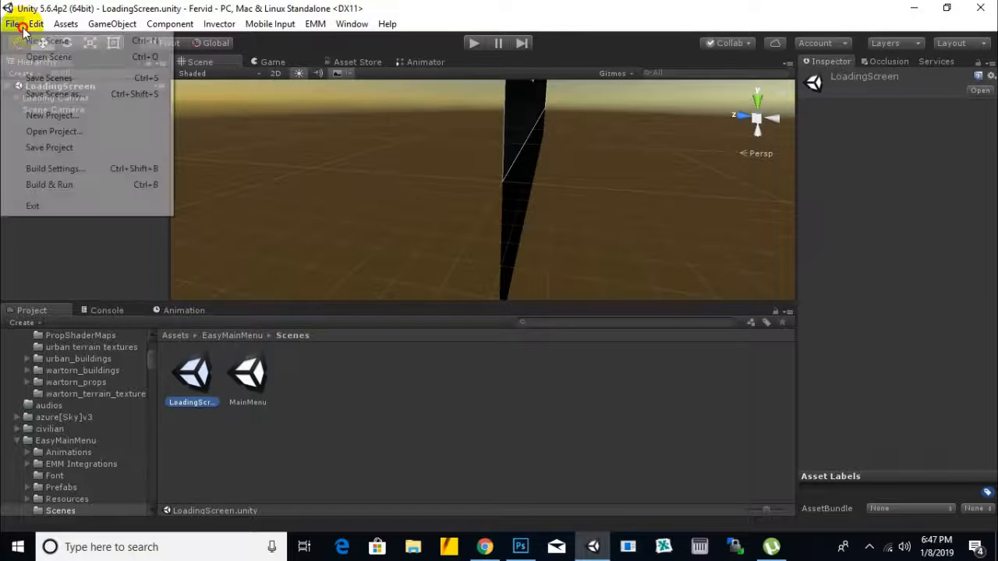
left_click(78, 97)
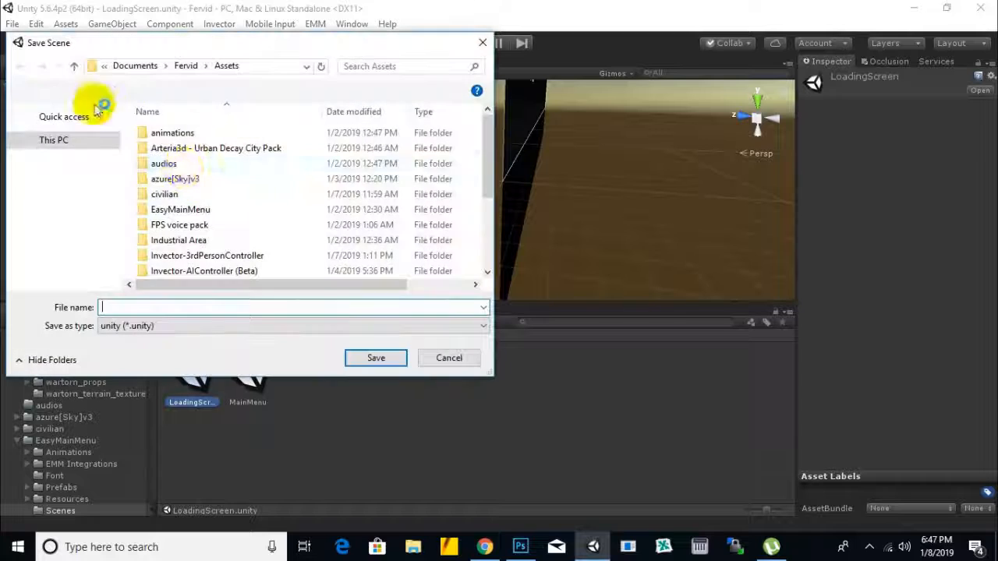
scroll(241, 245, "down", 3)
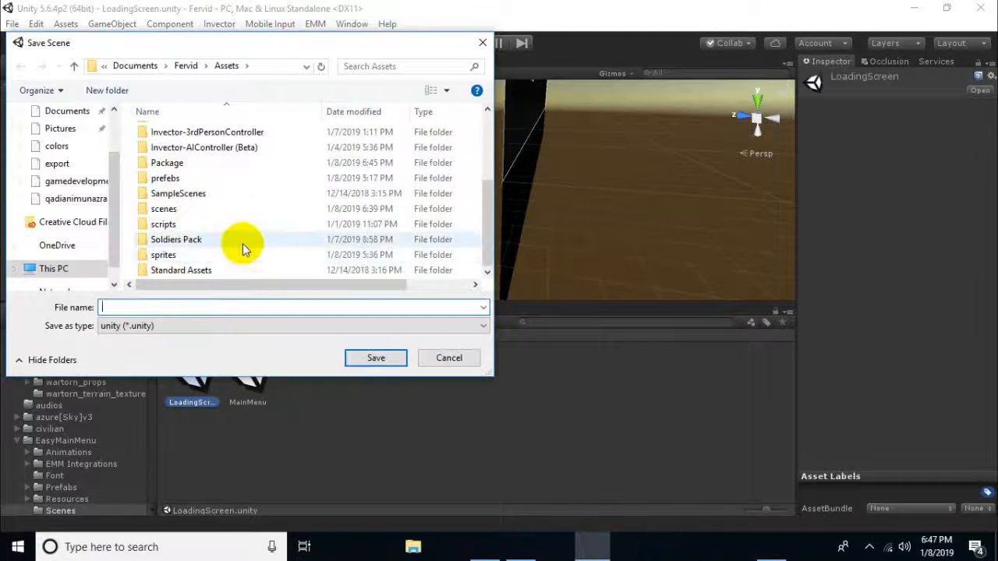
double_click(164, 209)
left_click(177, 306)
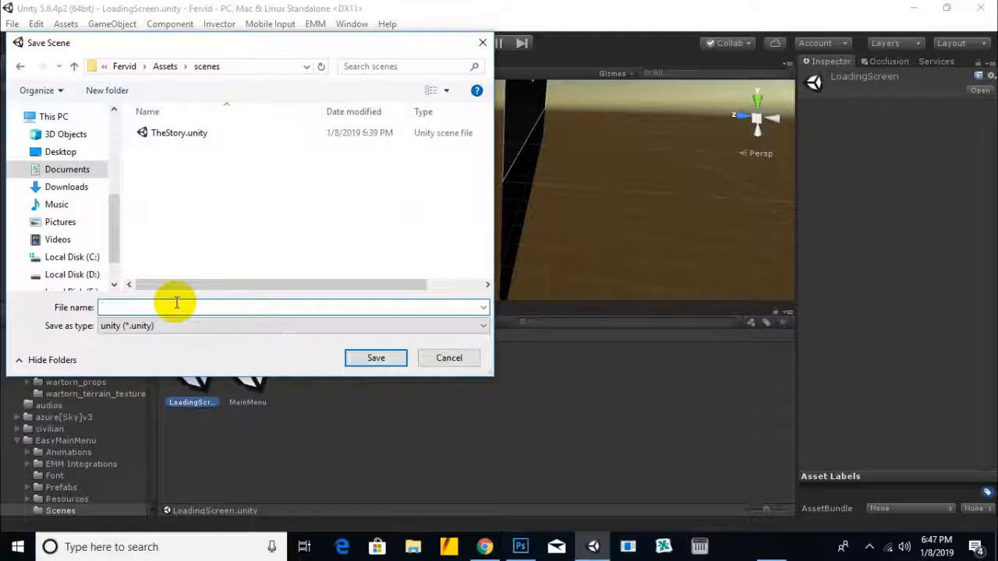
type("LoadingScreen")
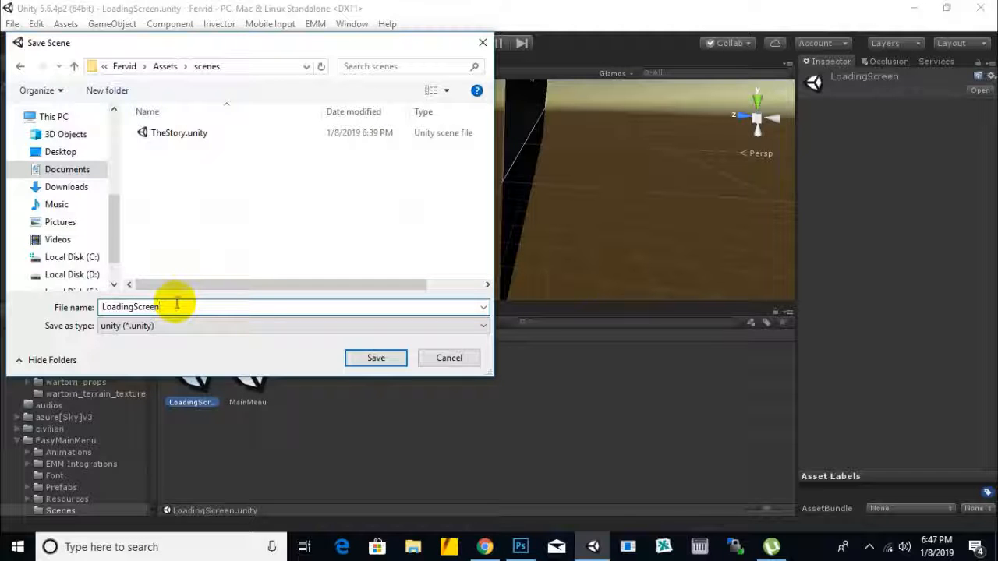
left_click(376, 358)
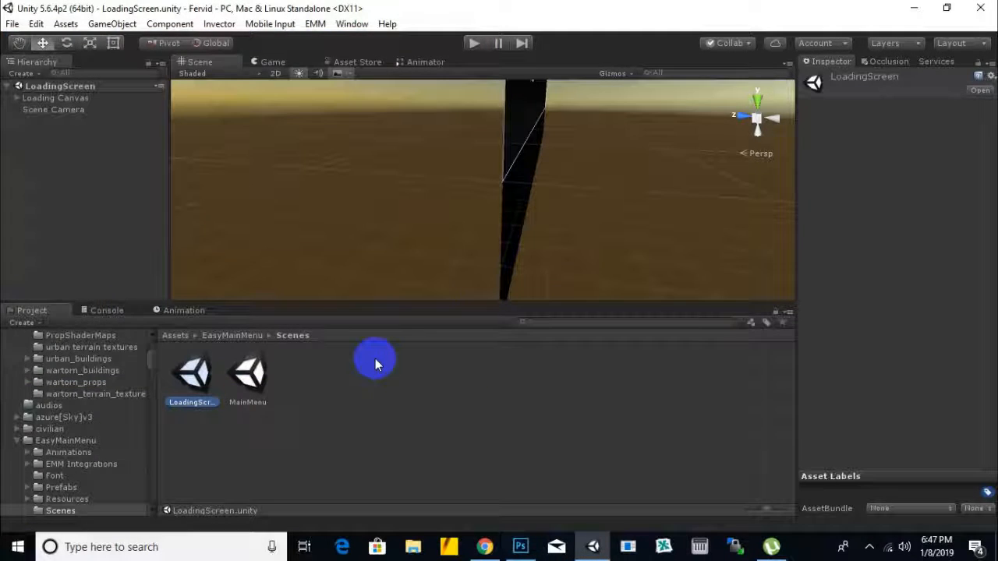
Step: Open the MainMenu scene from the EasyMainMenu scenes and save a copy as MainMenu in the Assets/scenes folder
double_click(265, 377)
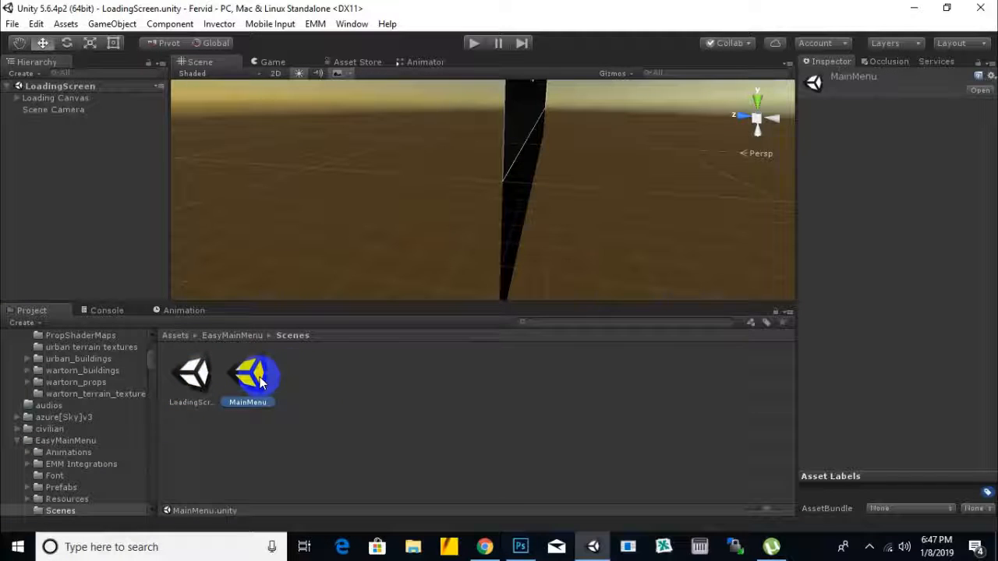
left_click(13, 24)
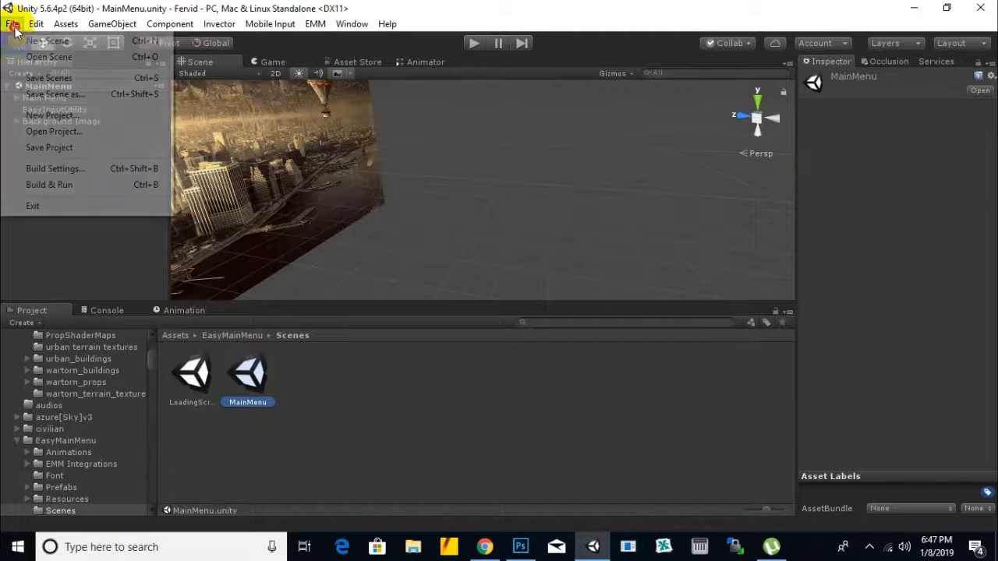
left_click(44, 96)
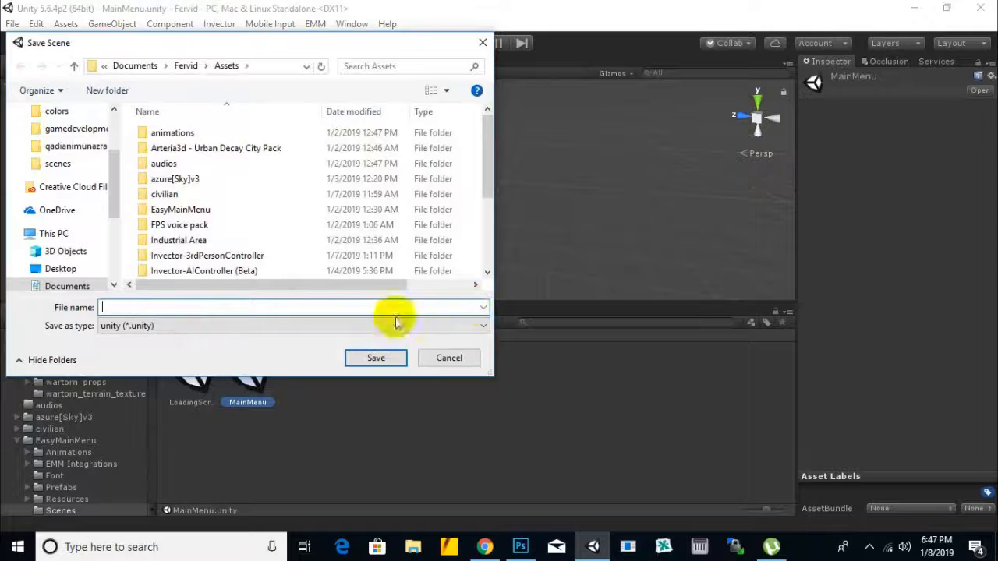
scroll(224, 242, "down", 3)
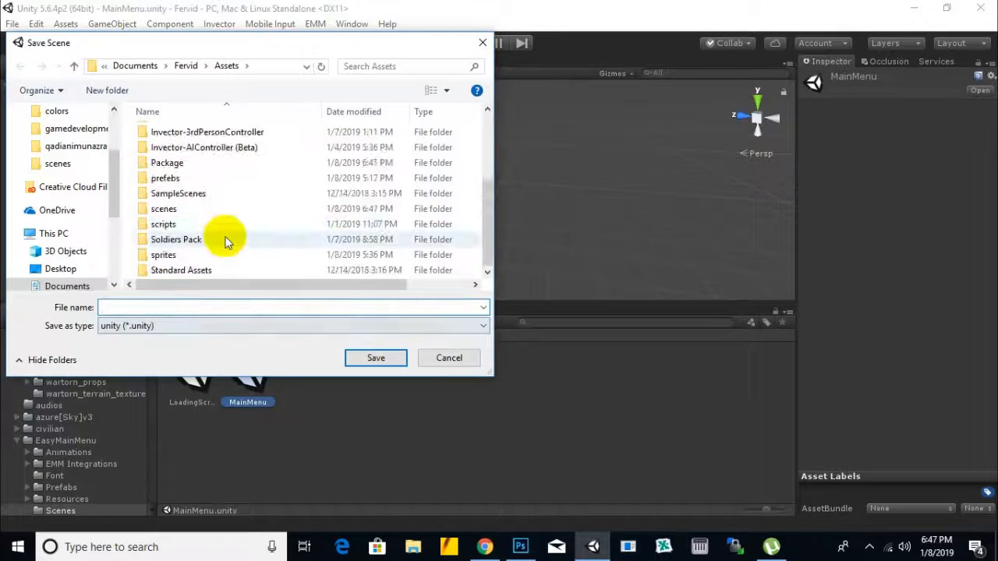
double_click(164, 210)
left_click(183, 305)
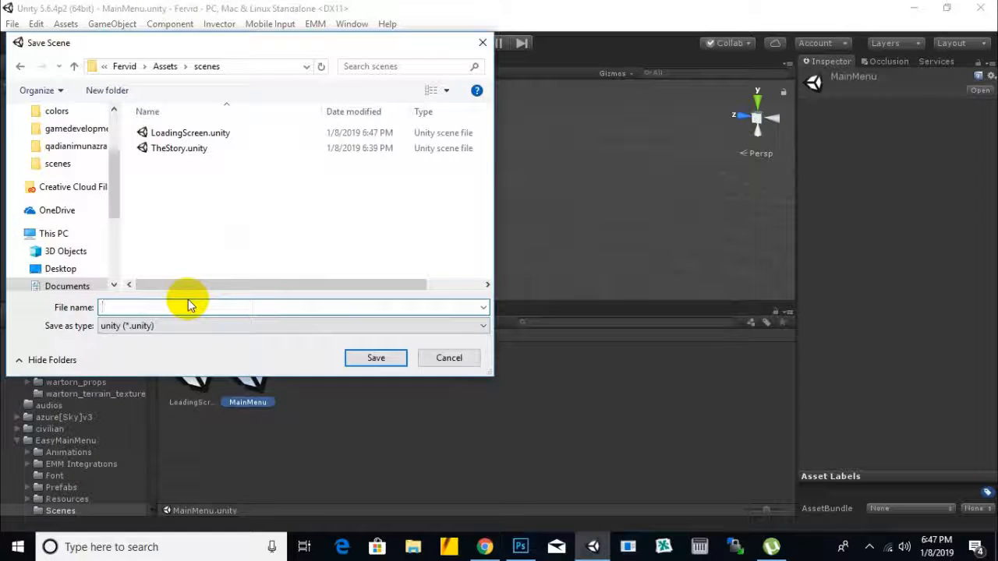
type("MainMenu")
key("Return")
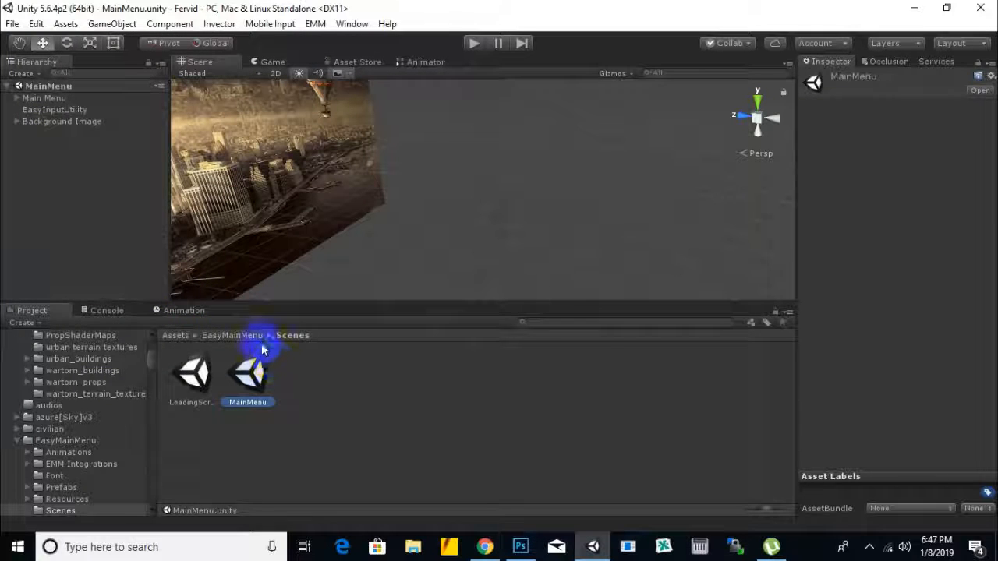
Step: Delete the TheStory scene from the Assets/scenes folder
left_click(176, 337)
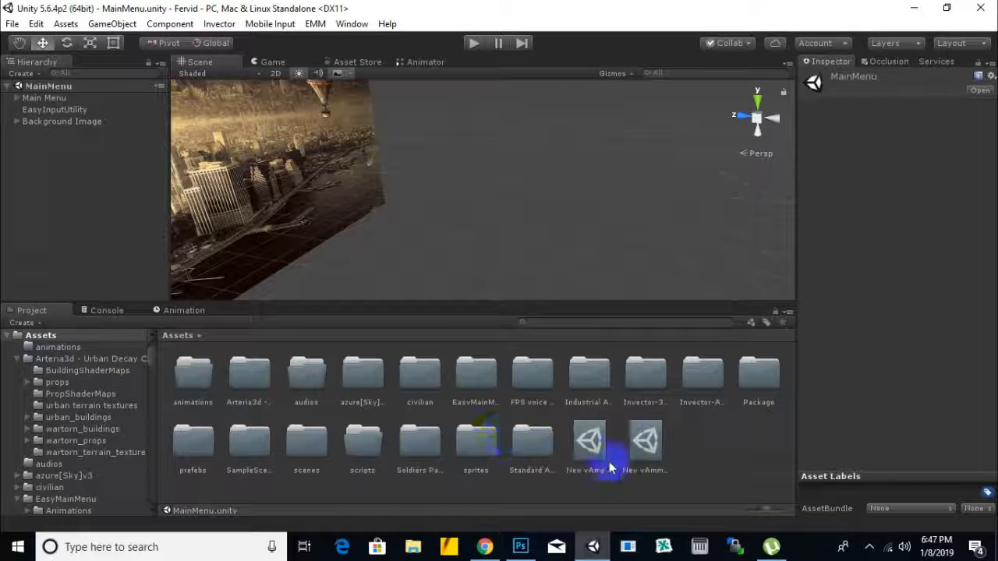
double_click(318, 454)
left_click(308, 378)
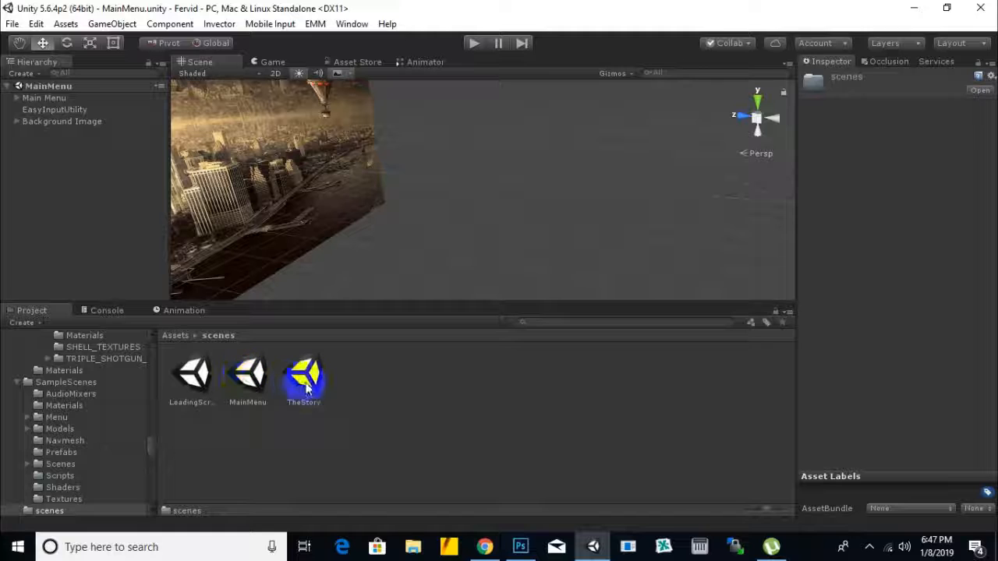
key("Delete")
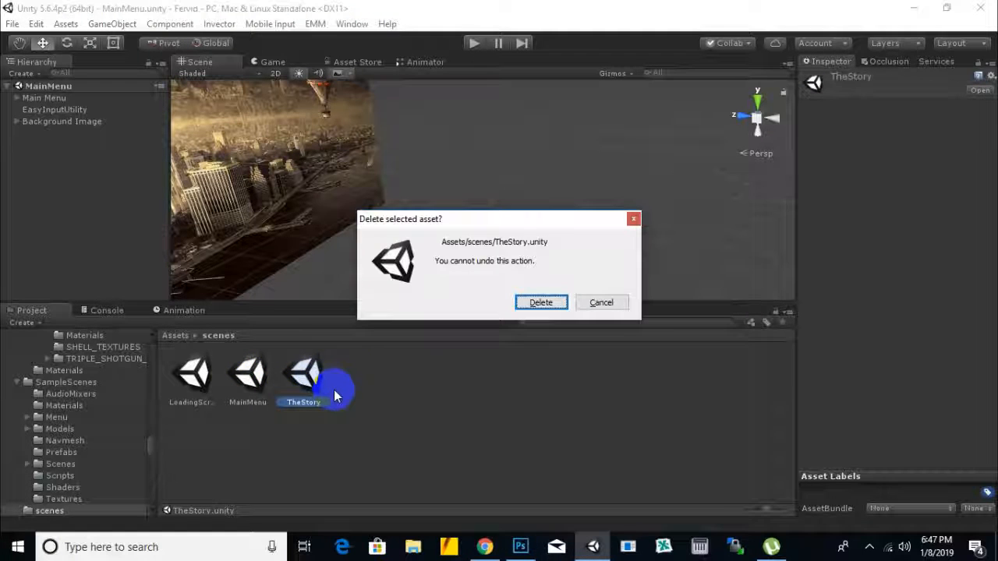
left_click(539, 302)
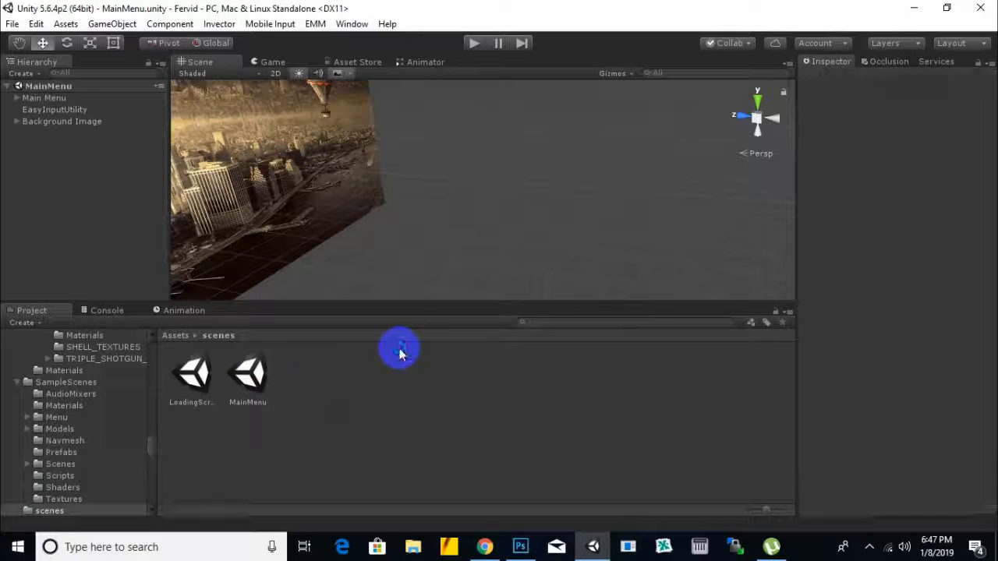
Step: Create a new scene named ReachHeadquarter in the Assets/scenes folder
left_click(197, 373)
left_click(345, 389)
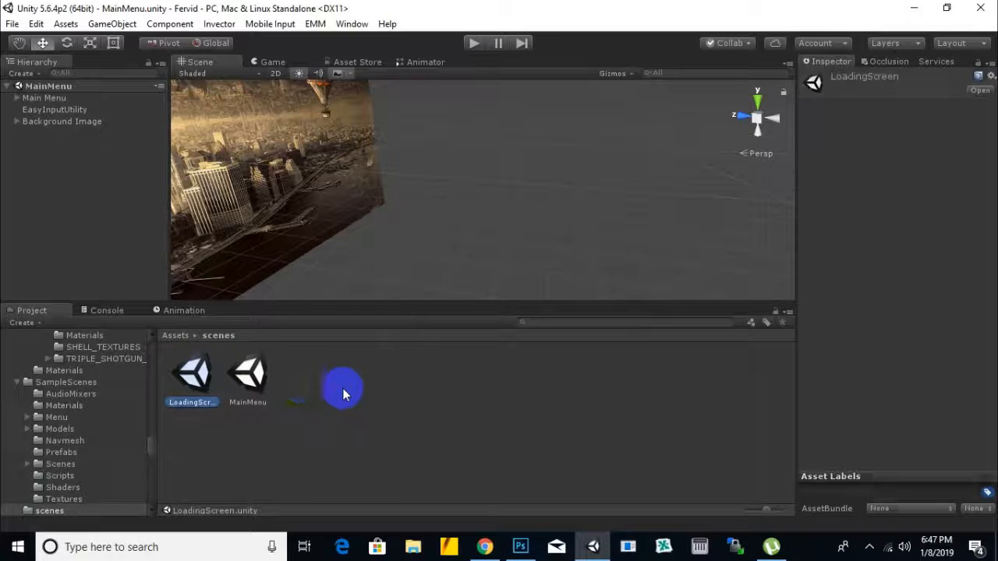
left_click(251, 374)
right_click(328, 382)
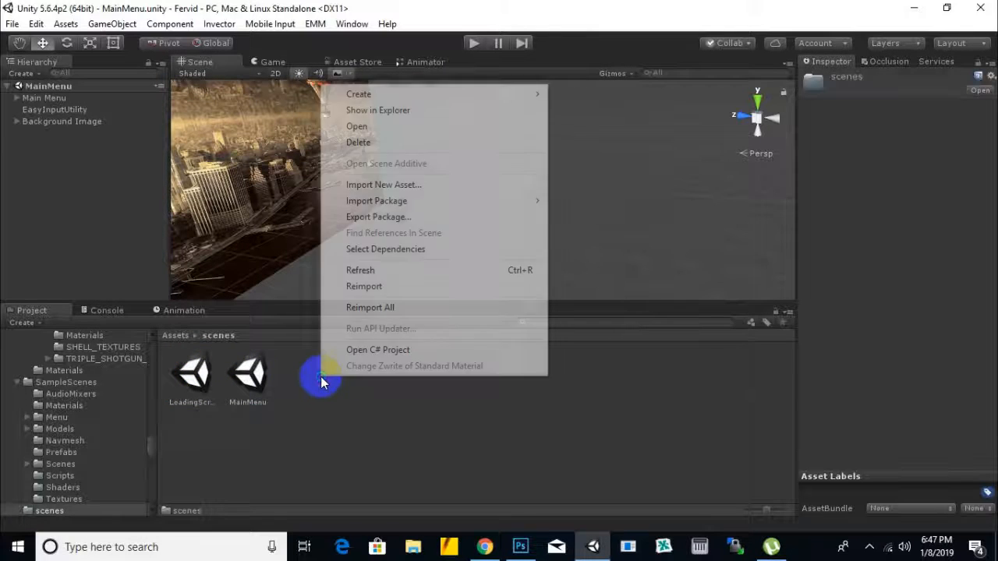
mouse_move(500, 93)
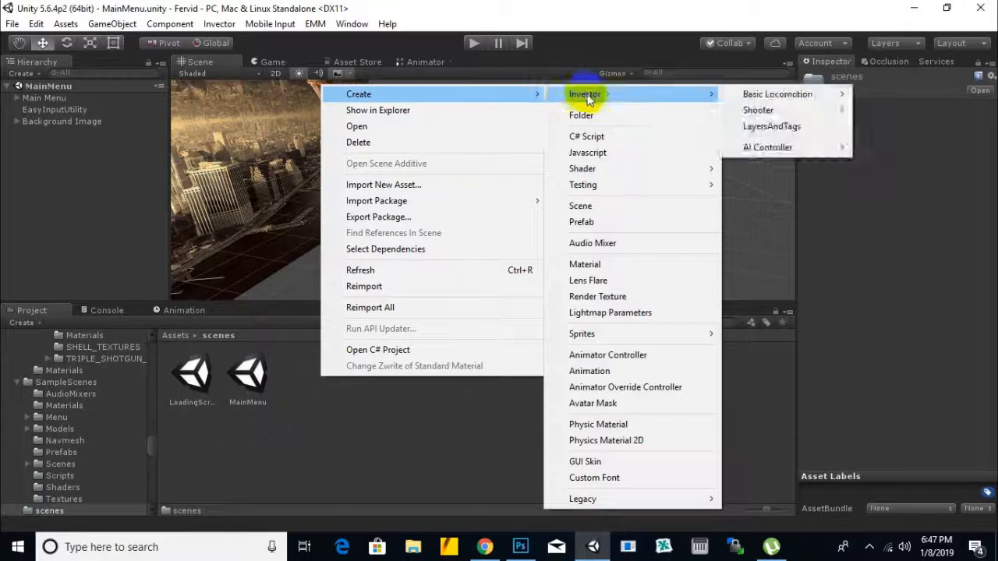
mouse_move(590, 187)
left_click(596, 207)
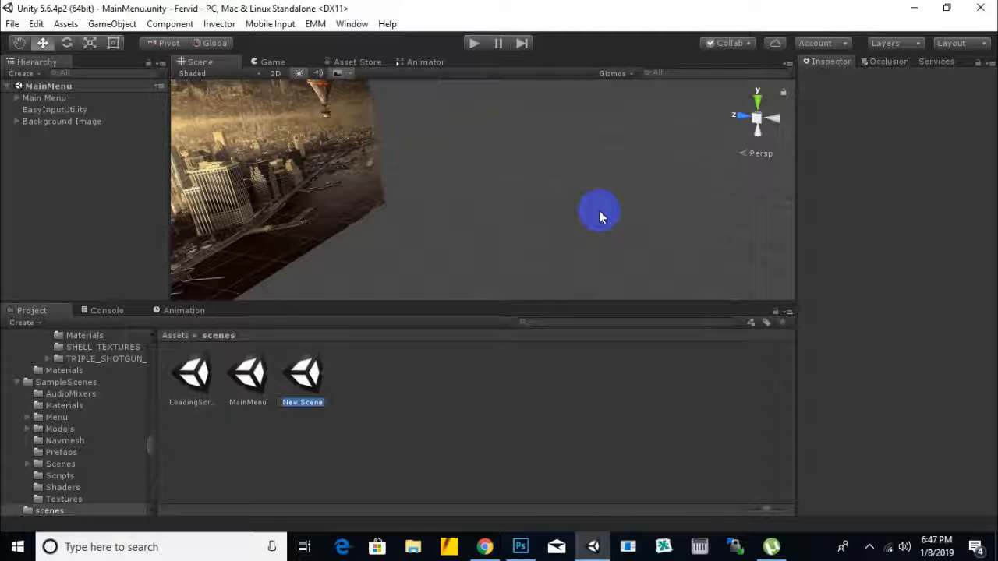
type("R")
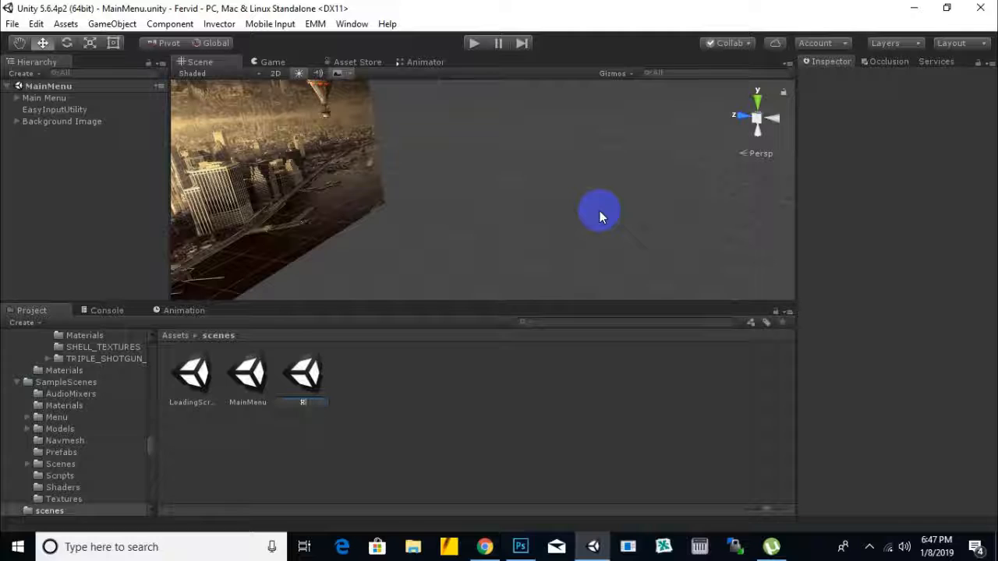
type("eachHeadquarter")
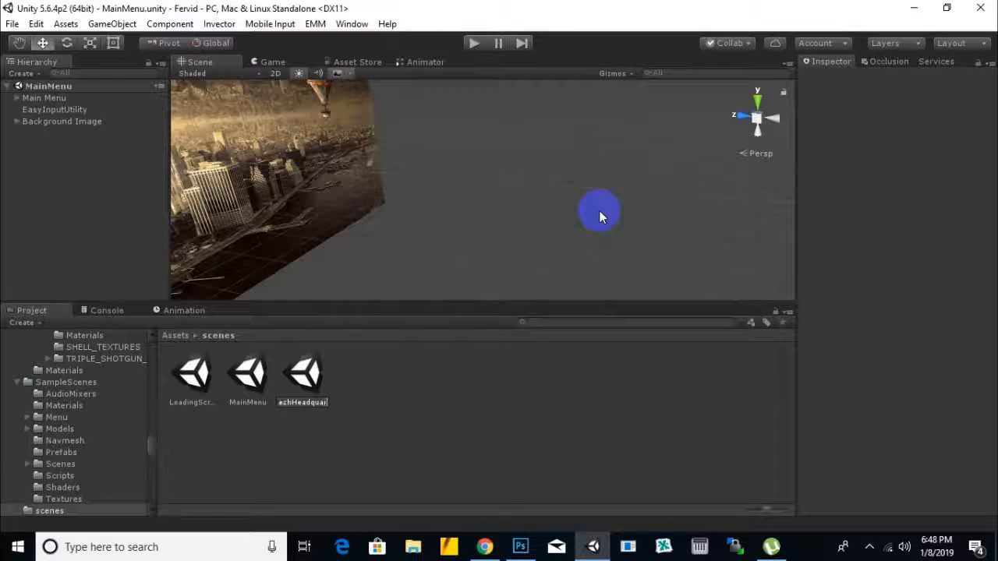
left_click(598, 217)
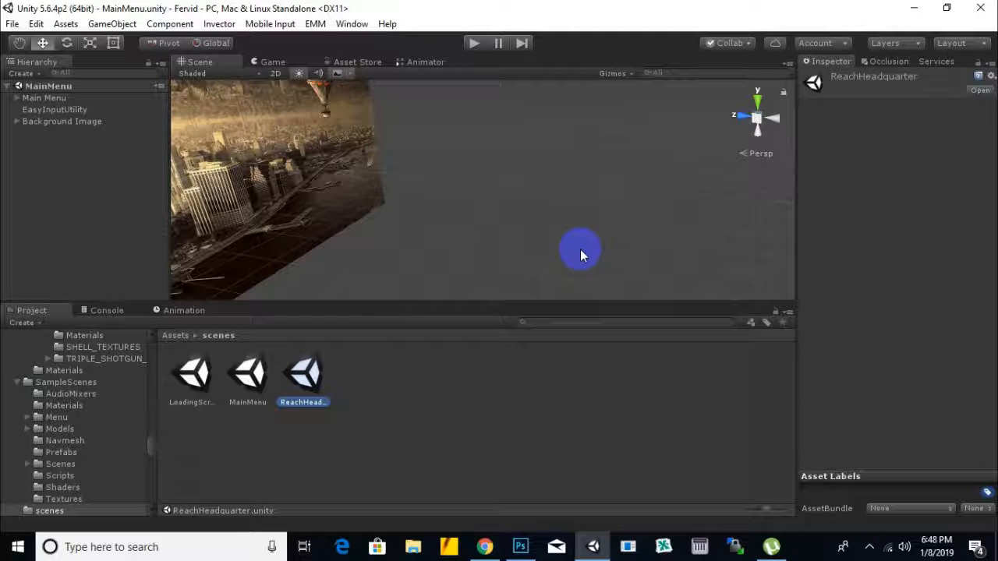
scroll(476, 260, "up", 1)
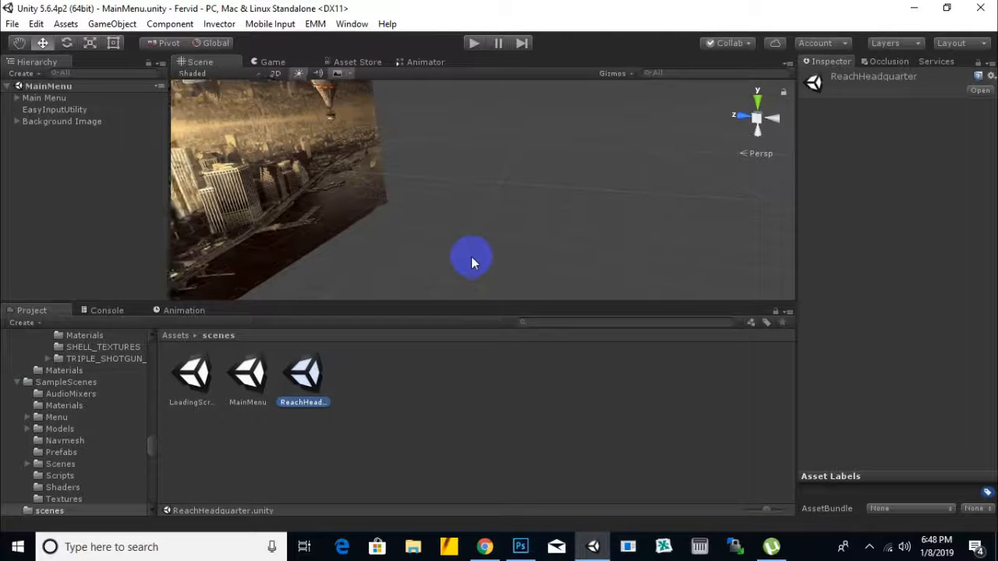
middle_click_drag(475, 260, 554, 225)
right_click(383, 356)
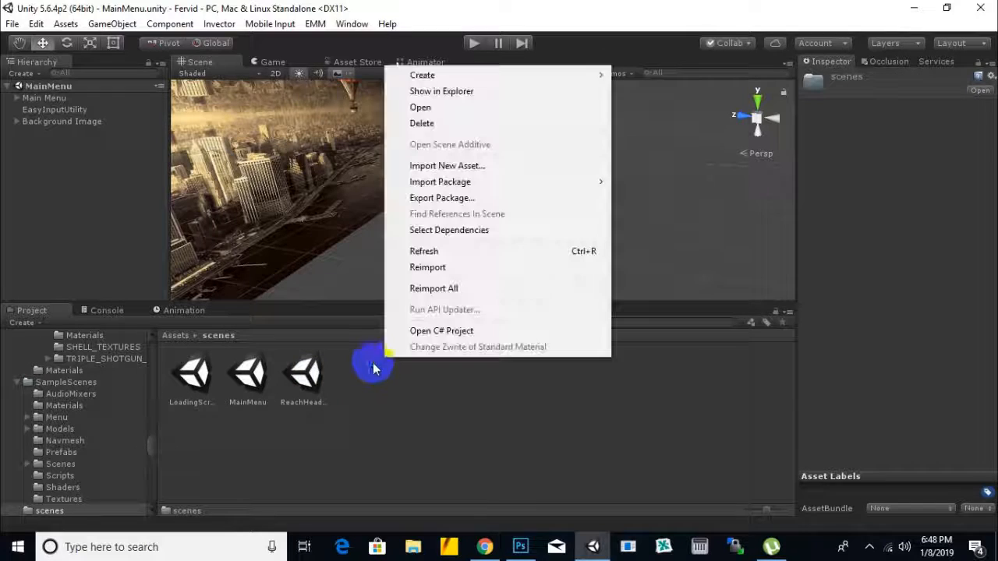
mouse_move(497, 75)
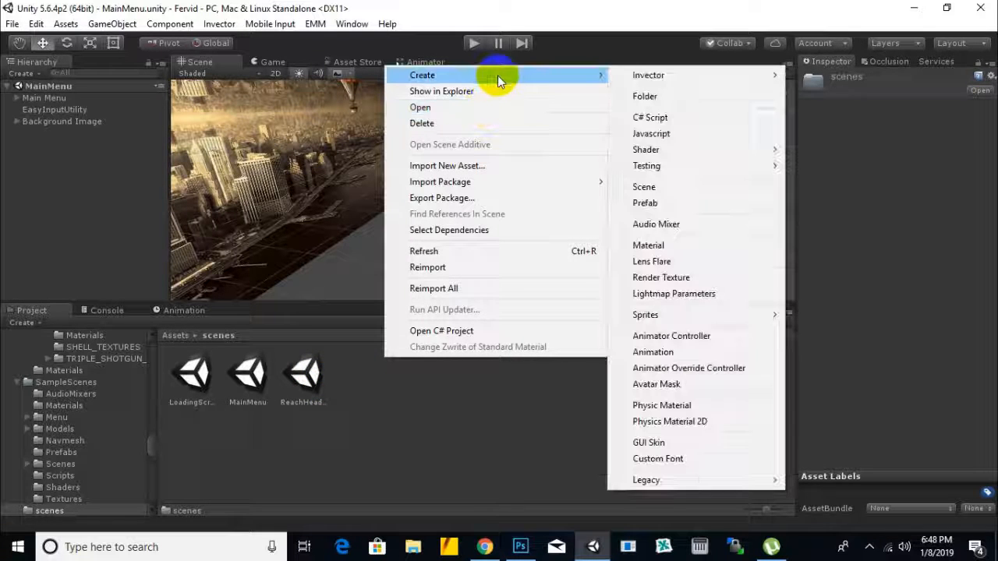
mouse_move(688, 79)
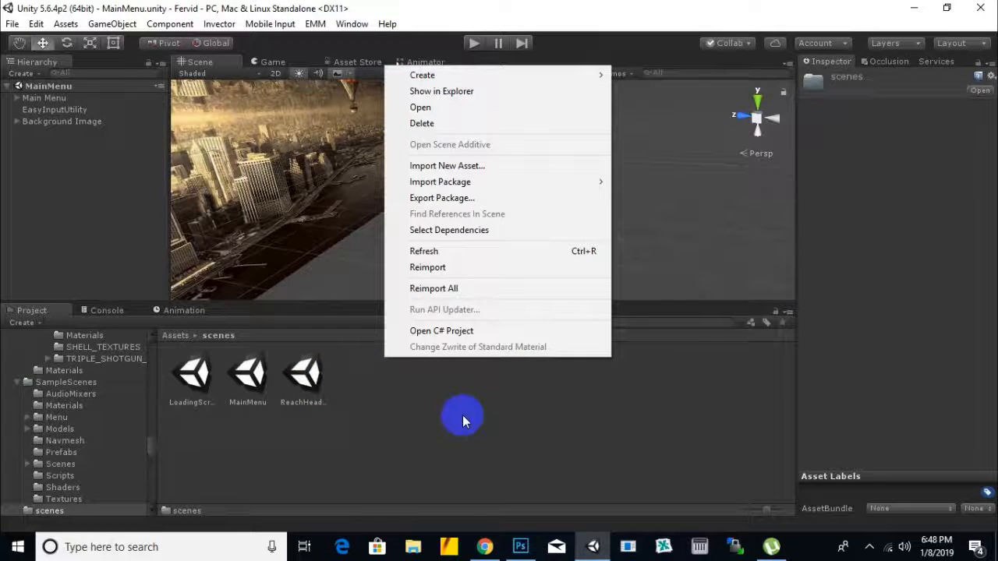
left_click(462, 415)
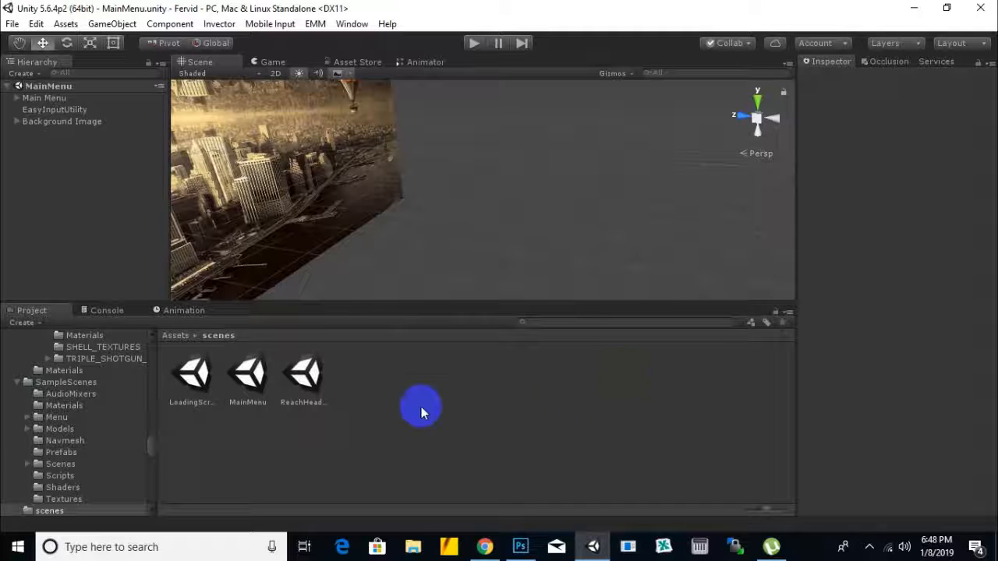
Step: Open the ReachHeadquarter scene from the Assets/scenes folder
left_click(305, 373)
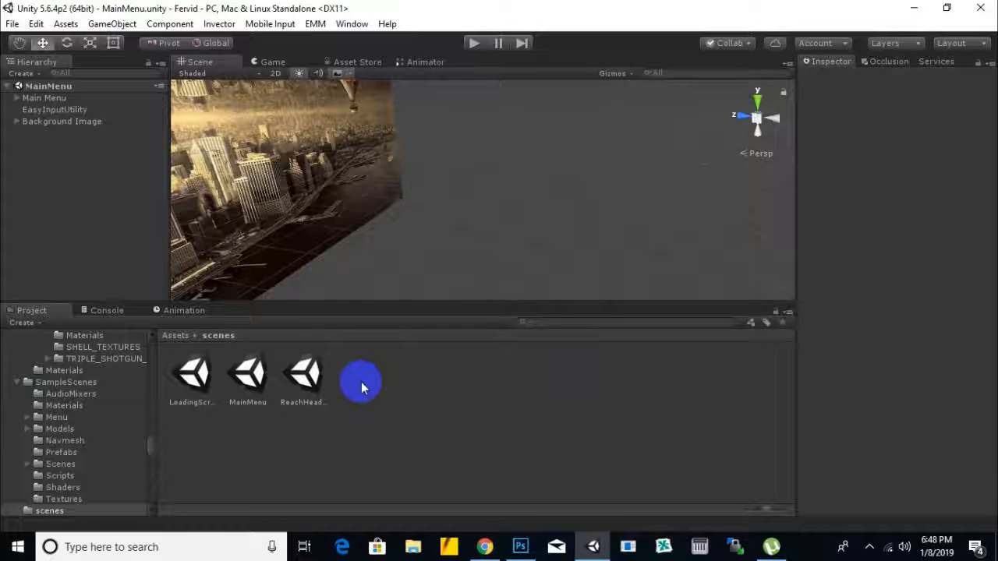
double_click(316, 376)
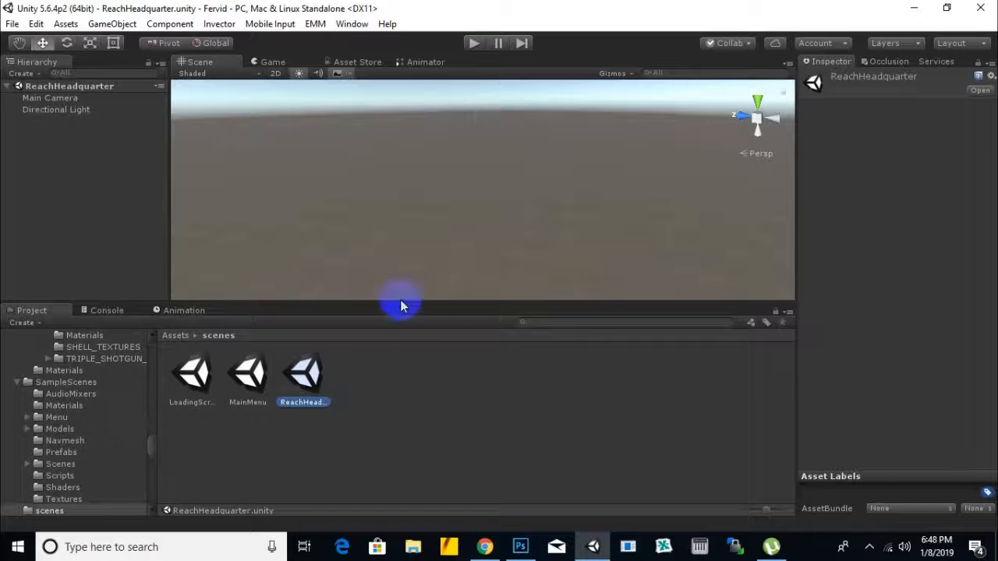
right_click(377, 6)
left_click(352, 22)
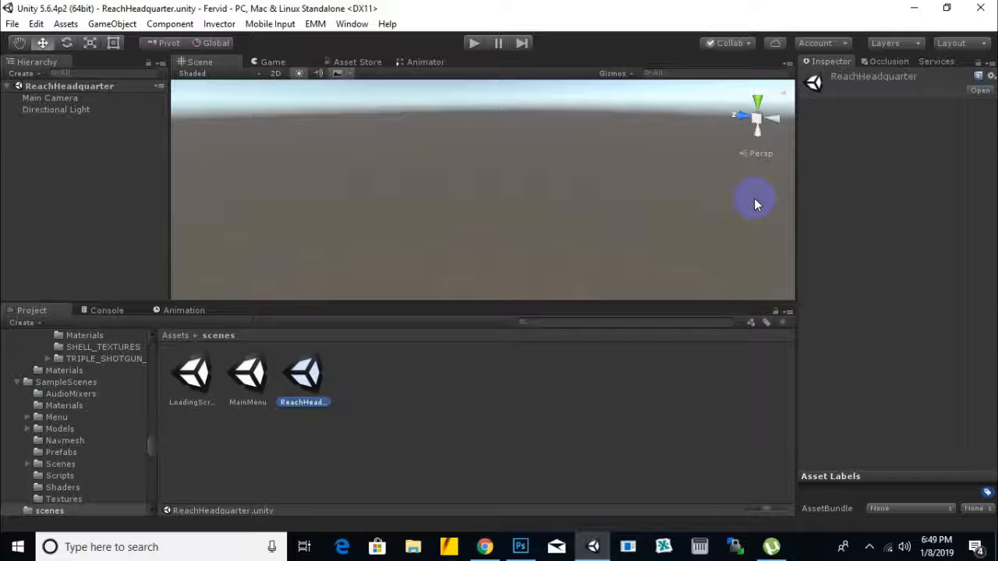
Step: Show the Game view and open its list of aspect ratios and resolutions
left_click(271, 65)
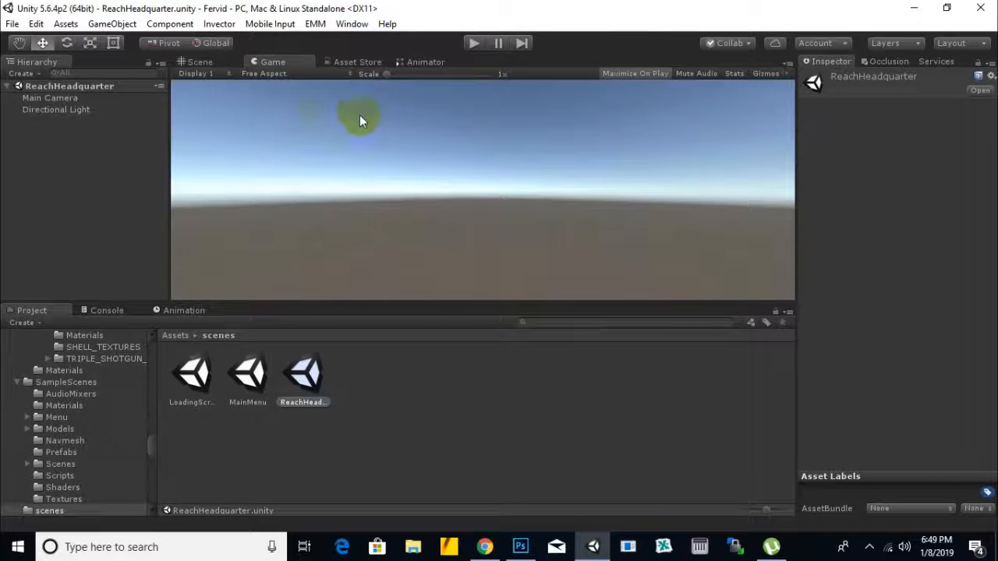
left_click(282, 75)
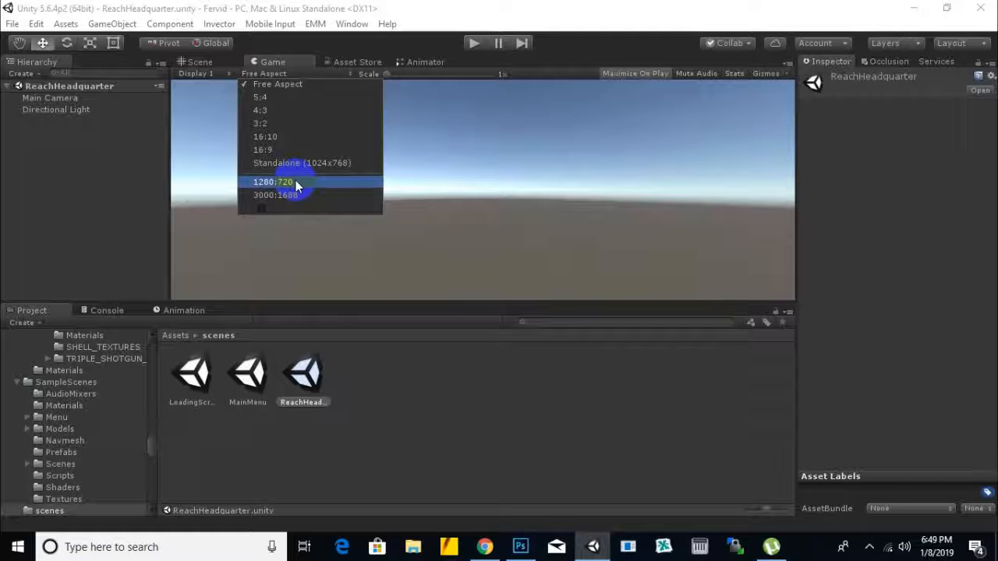
left_click(261, 208)
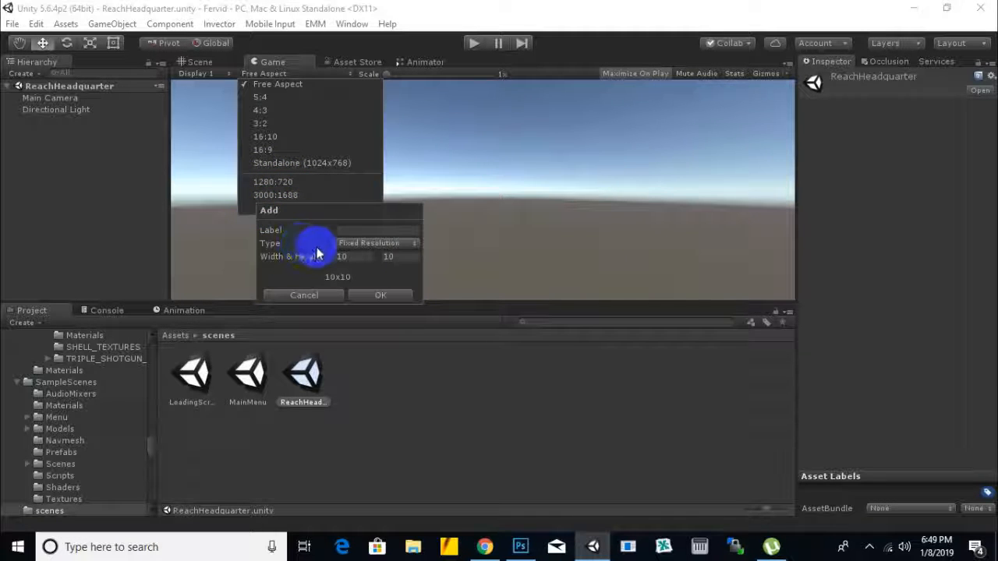
left_click(365, 245)
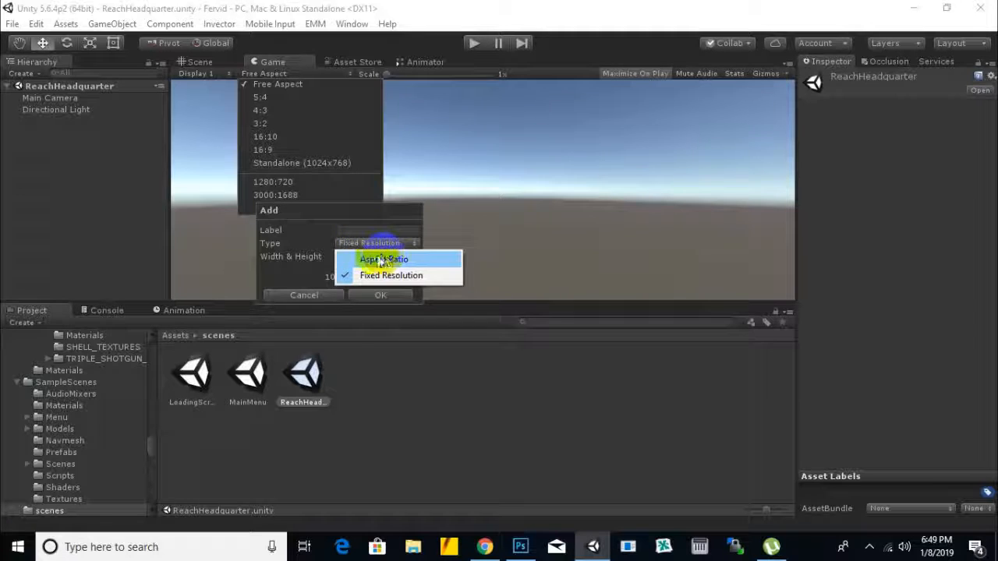
left_click(382, 260)
left_click(345, 256)
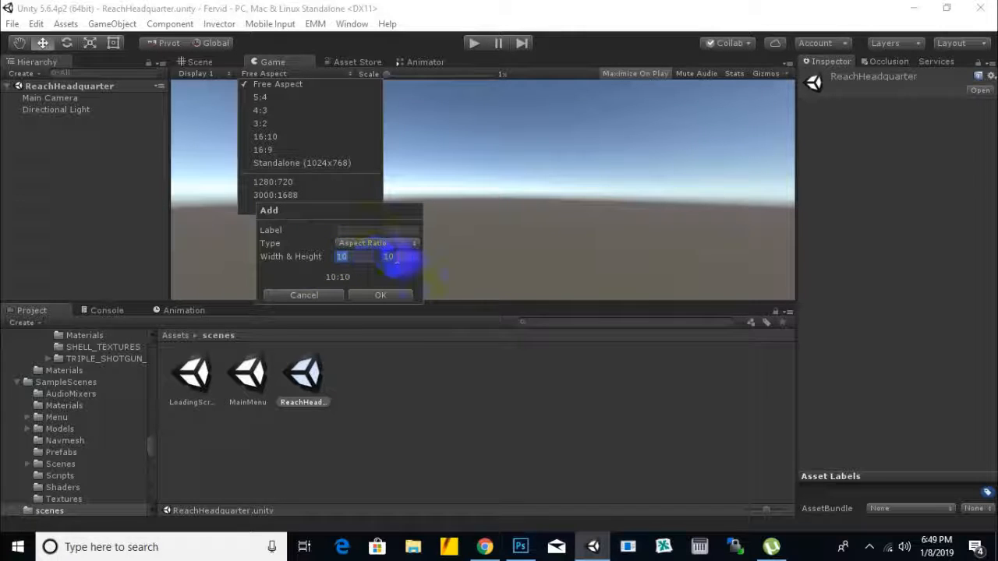
left_click(321, 296)
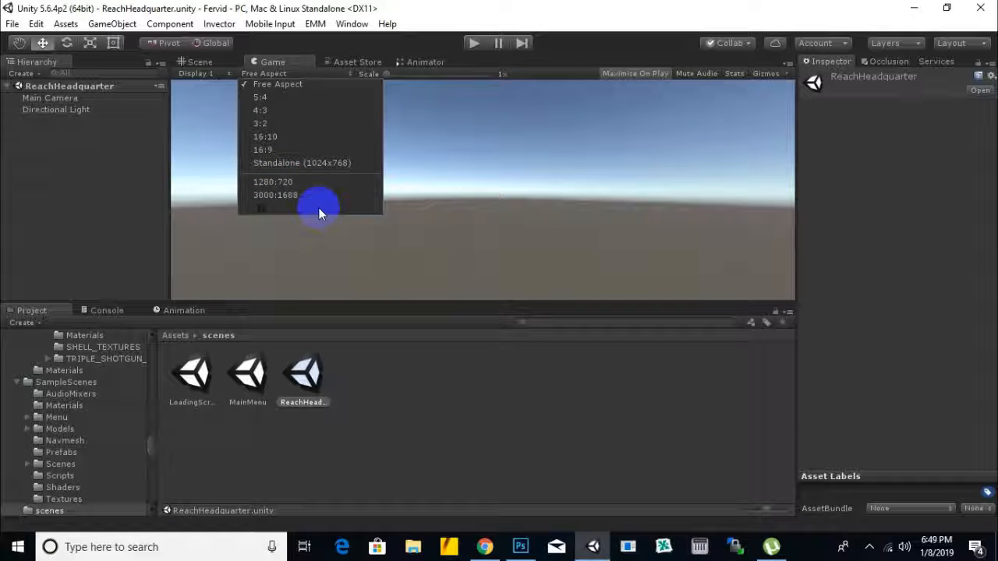
Step: Set the Game view's display size to the 1280:720 preset, check the framing and return to the Scene view
left_click(279, 184)
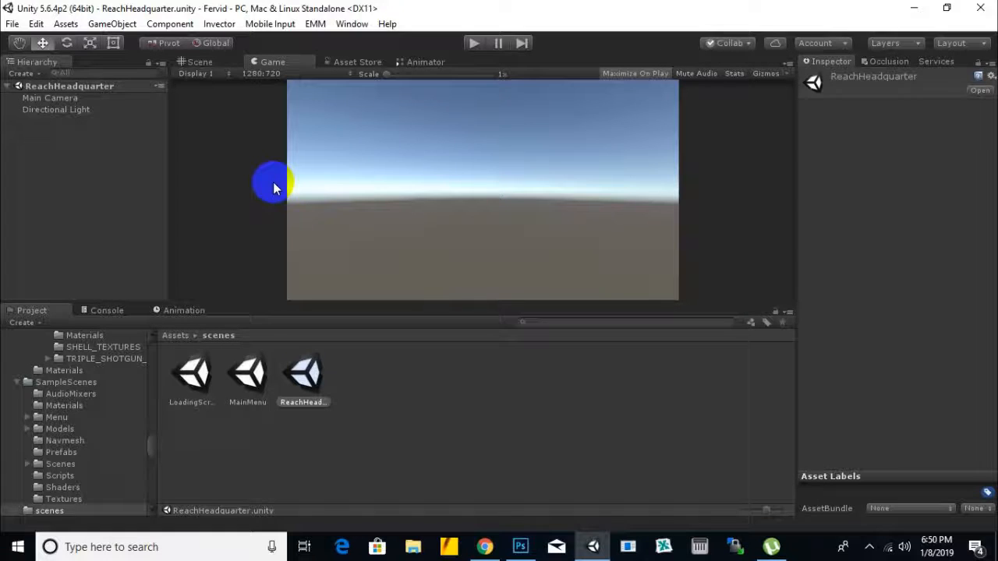
left_click(202, 63)
left_click(269, 62)
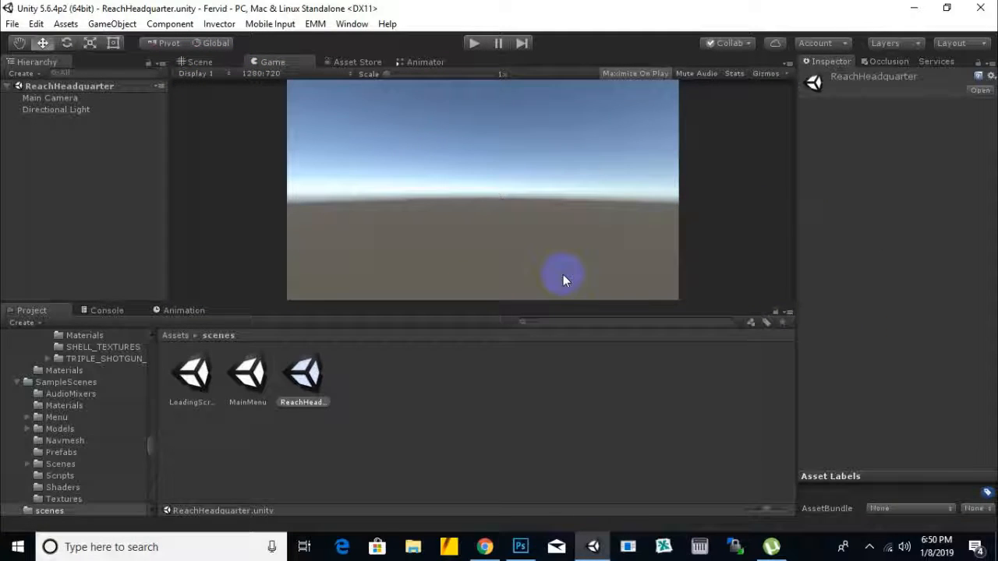
left_click(213, 62)
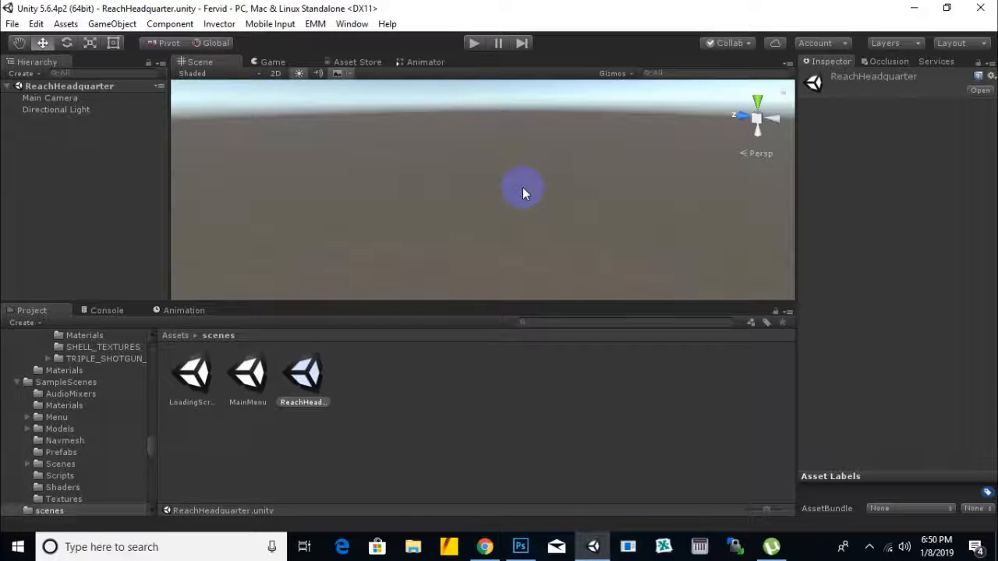
Step: Open the LoadingScreen scene for a look and return to the ReachHeadquarter scene
double_click(195, 377)
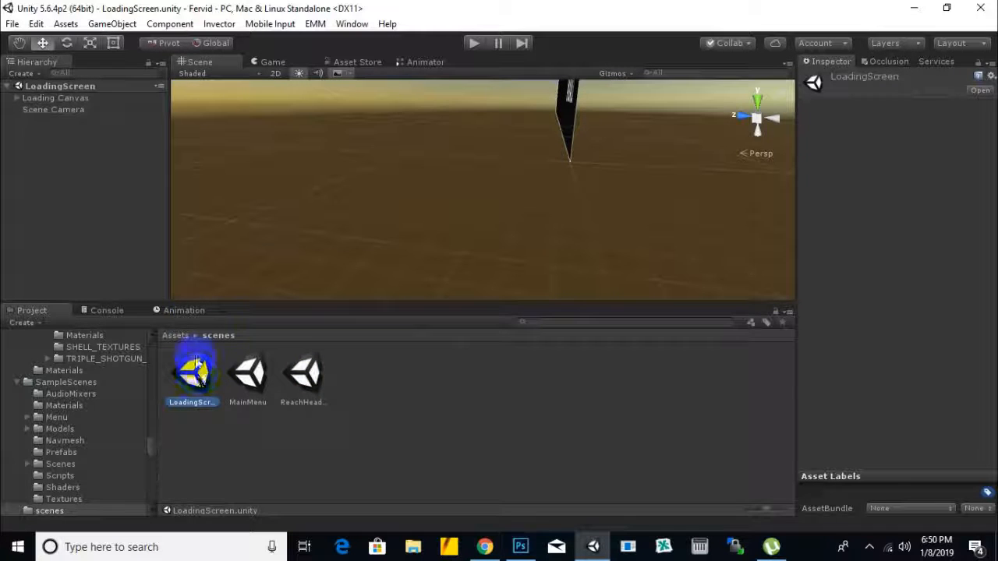
double_click(309, 384)
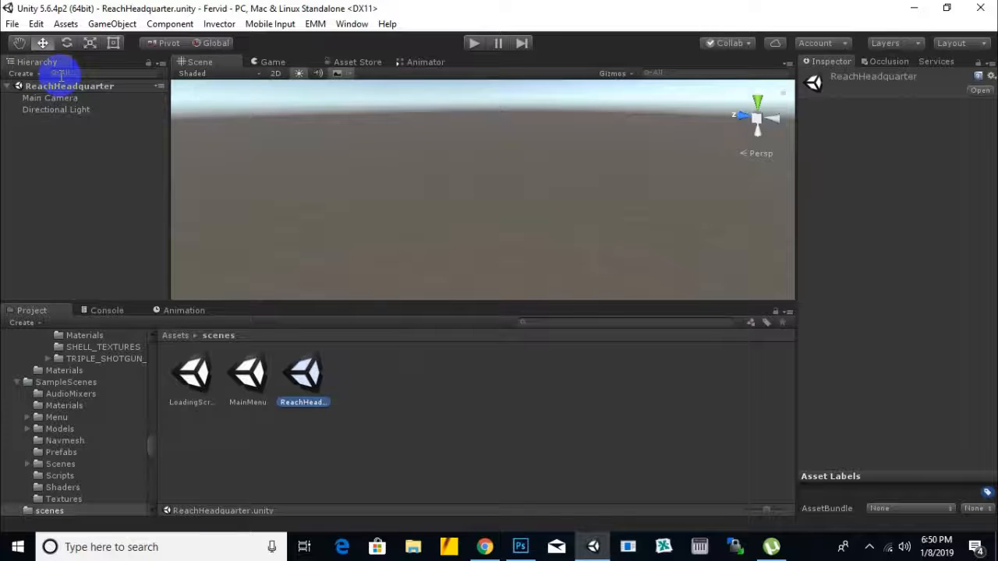
Step: Add a UI Canvas to the ReachHeadquarter scene
left_click(21, 73)
mouse_move(63, 122)
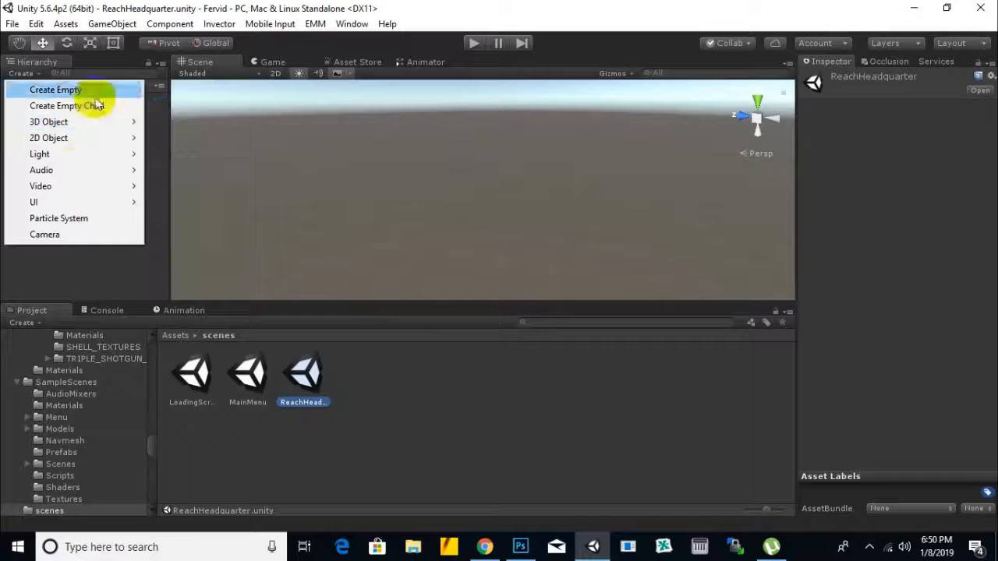
mouse_move(64, 202)
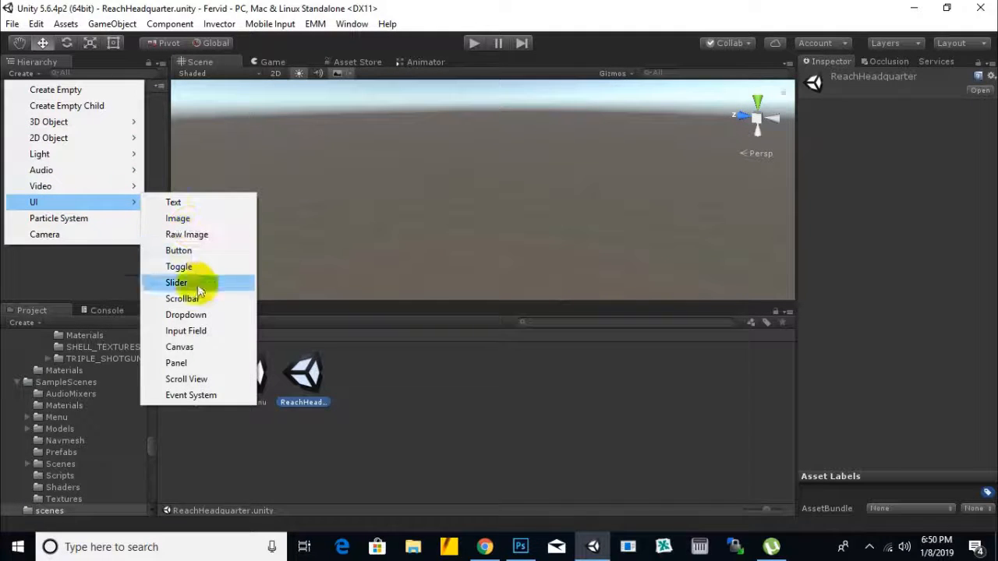
left_click(222, 349)
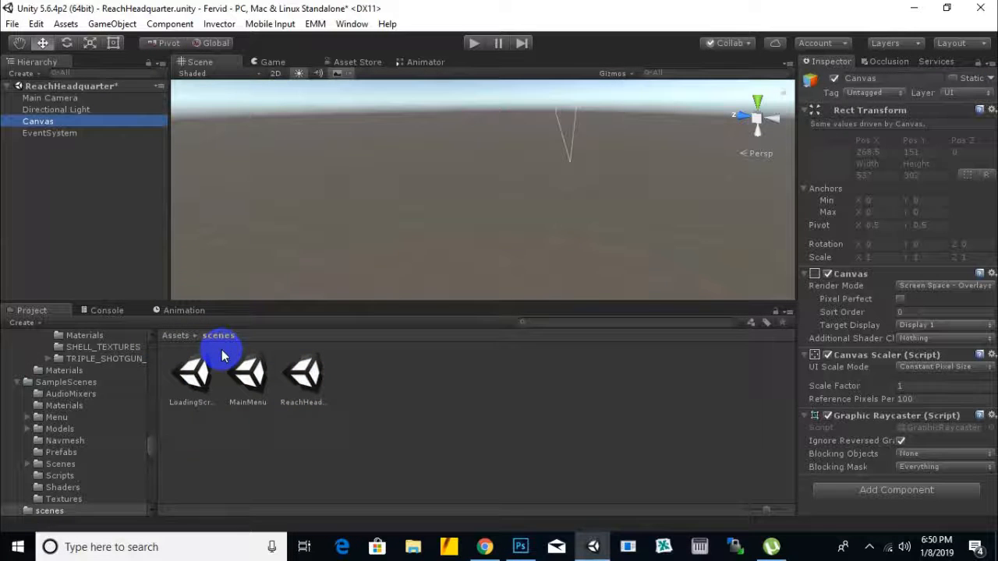
Step: Put the Scene view in 2D mode with the whole canvas rectangle framed and filling the view
scroll(335, 168, "down", 3)
middle_click_drag(364, 161, 303, 200)
right_click_drag(357, 182, 359, 105)
scroll(414, 171, "down", 5)
right_click_drag(516, 244, 407, 154)
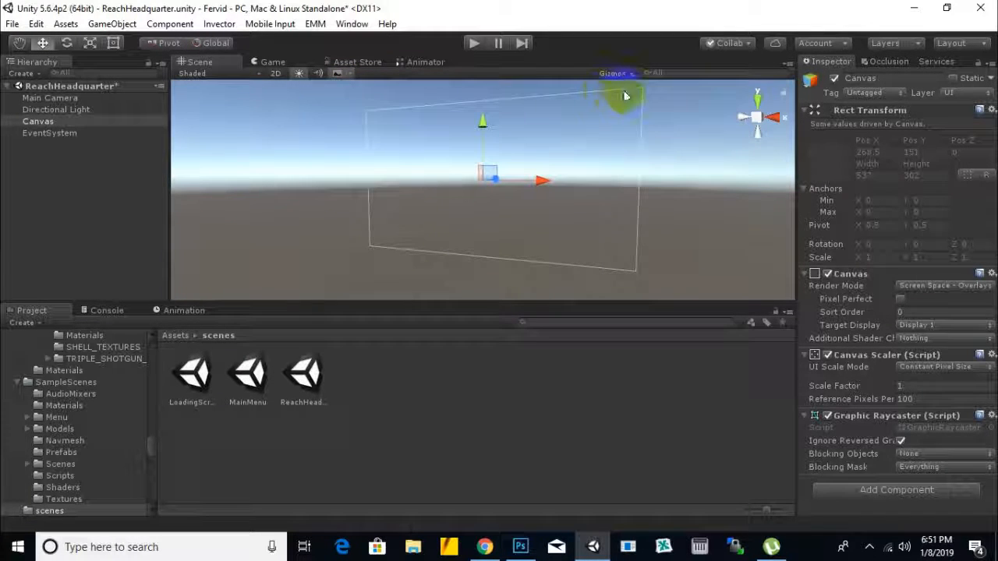
right_click_drag(639, 210, 584, 241)
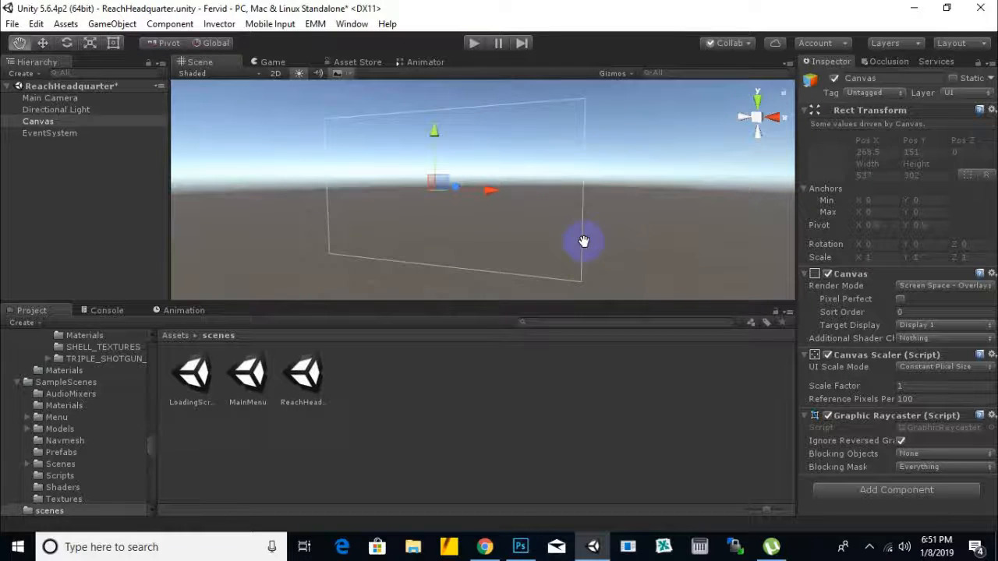
right_click_drag(256, 226, 356, 231)
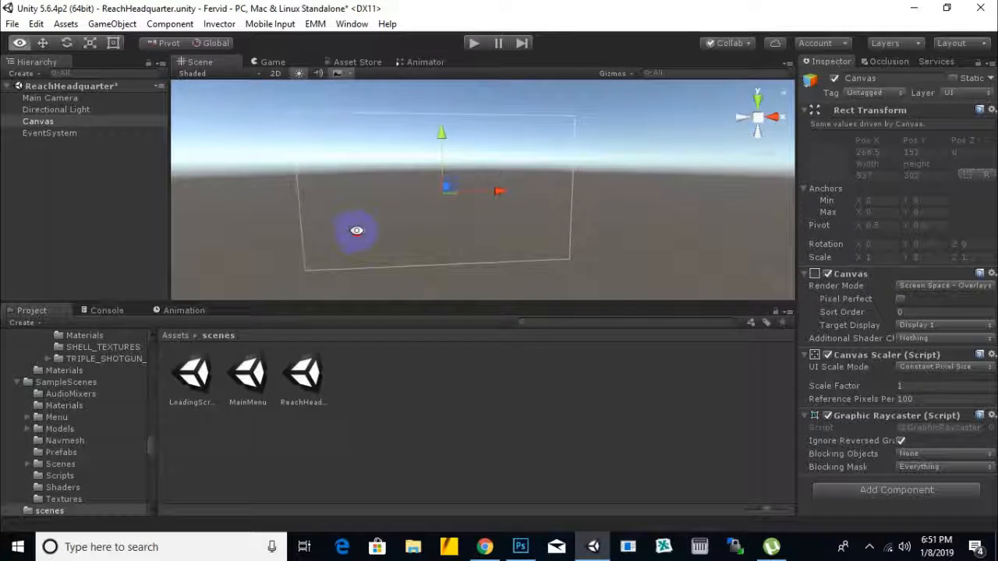
left_click(274, 73)
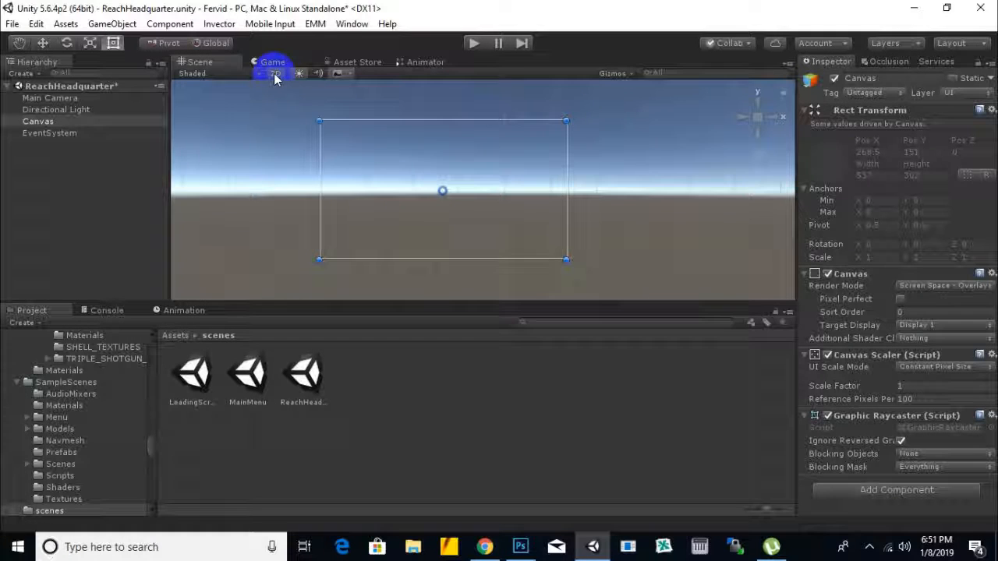
scroll(446, 189, "up", 2)
scroll(445, 189, "up", 1)
middle_click_drag(445, 189, 480, 189)
scroll(472, 182, "up", 2)
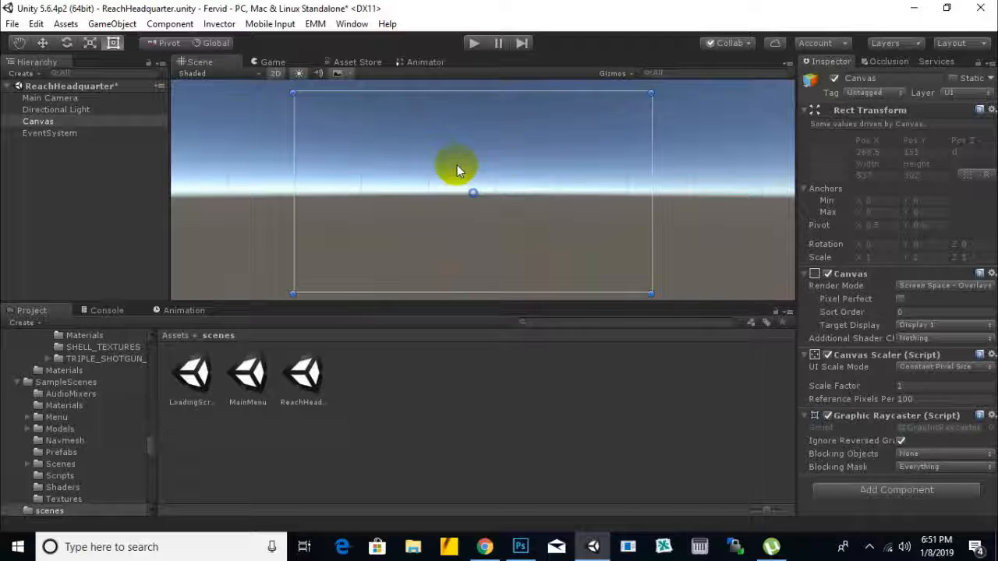
mouse_move(376, 153)
middle_mouse_down()
mouse_move(350, 189)
mouse_move(392, 148)
middle_mouse_up()
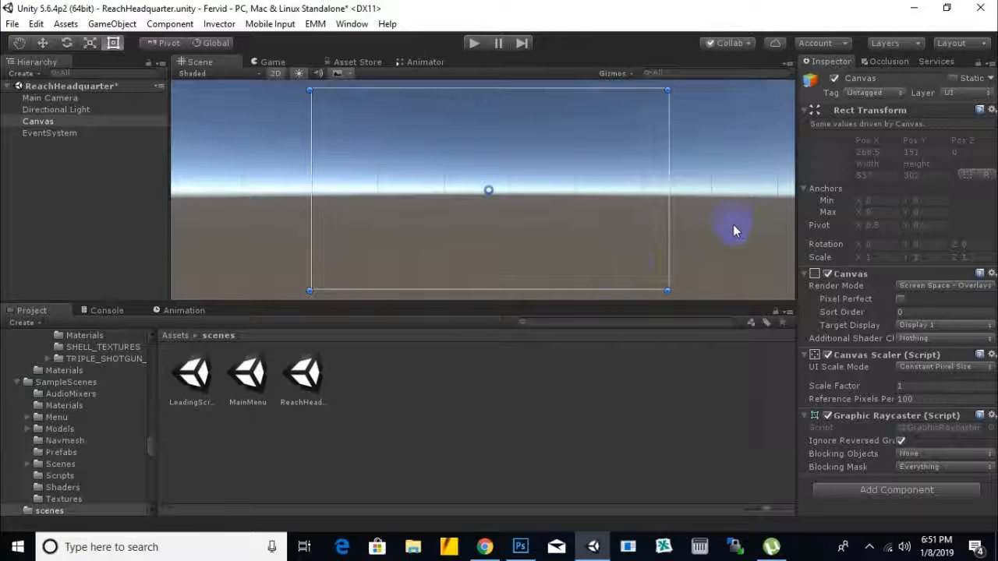
scroll(730, 222, "up", 1)
scroll(617, 247, "up", 1)
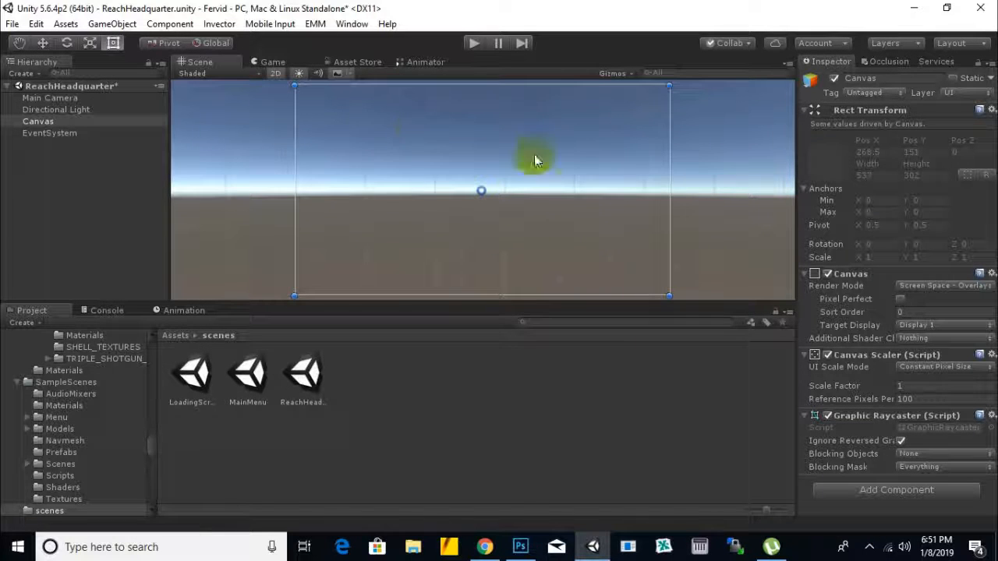
left_click(277, 73)
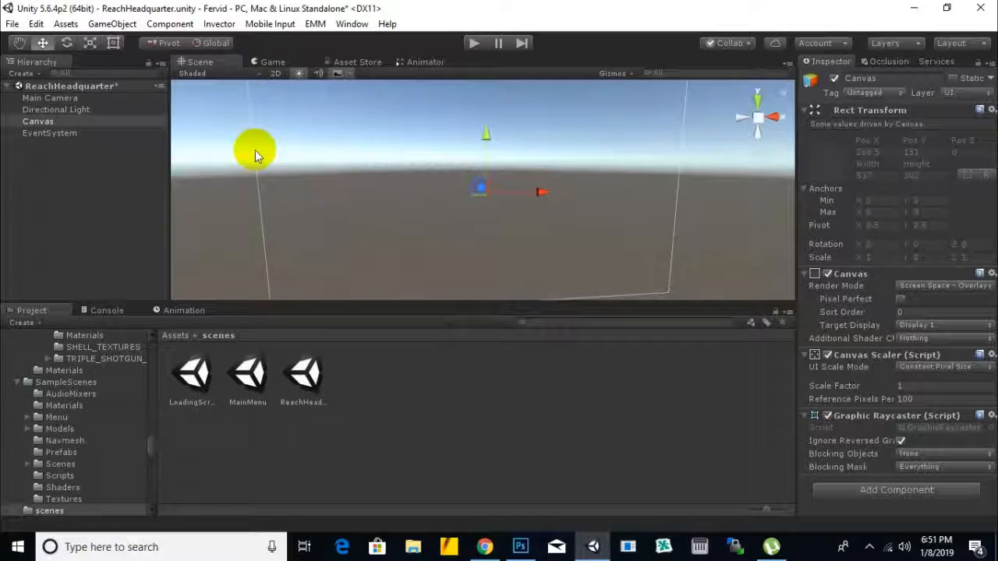
left_click(276, 73)
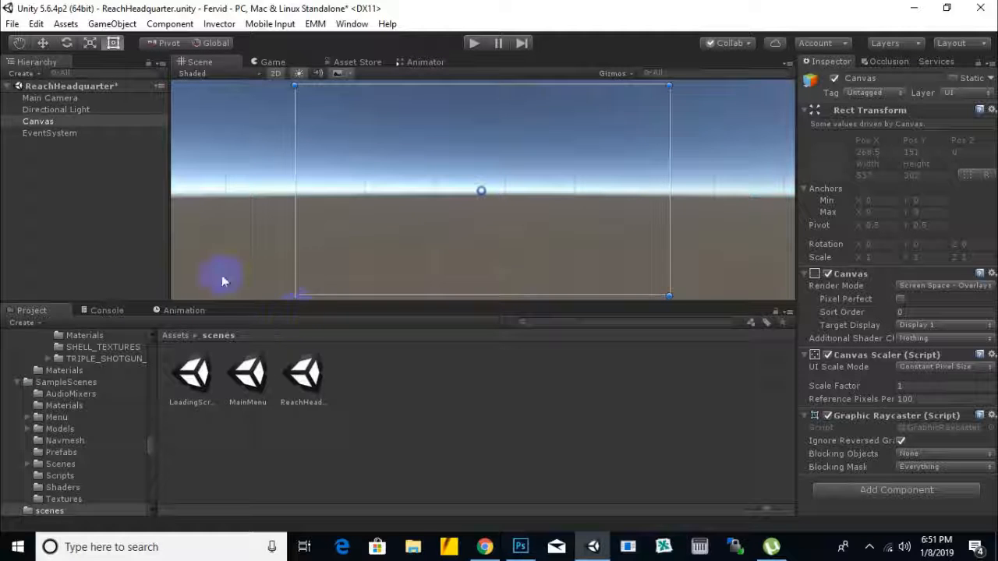
Step: Add a UI Image as a child of the Canvas and check it in the Game view
right_click(52, 122)
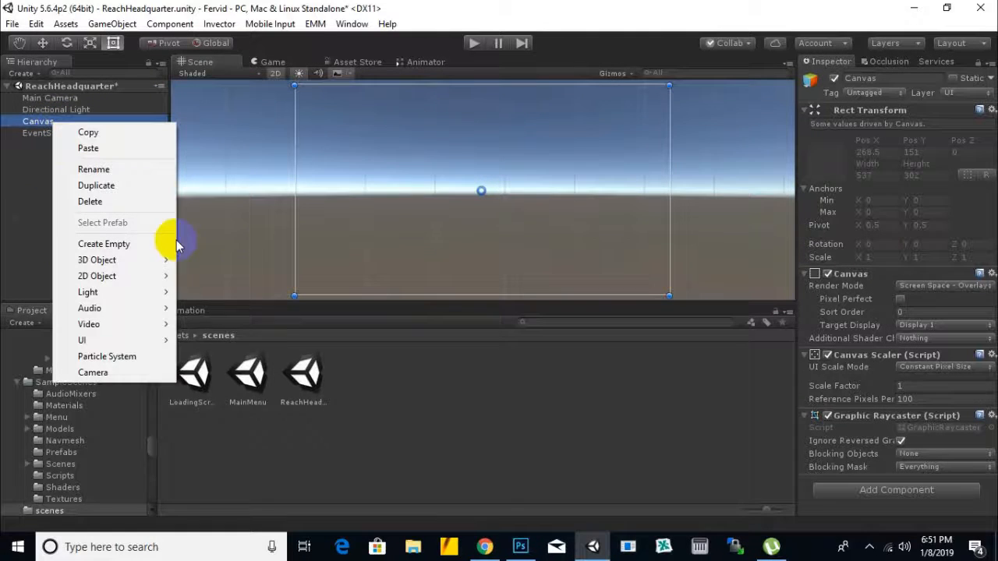
mouse_move(139, 265)
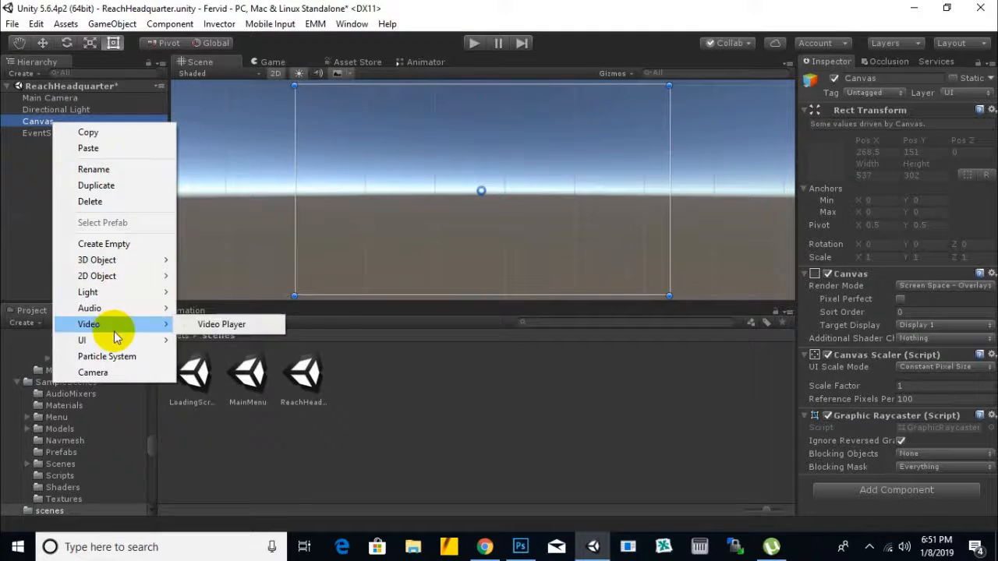
mouse_move(148, 340)
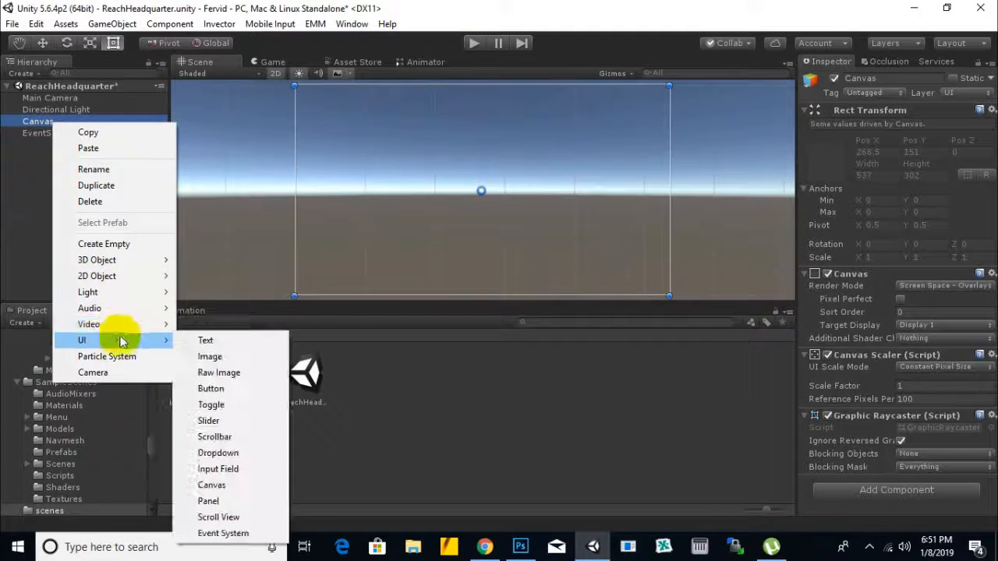
left_click(212, 356)
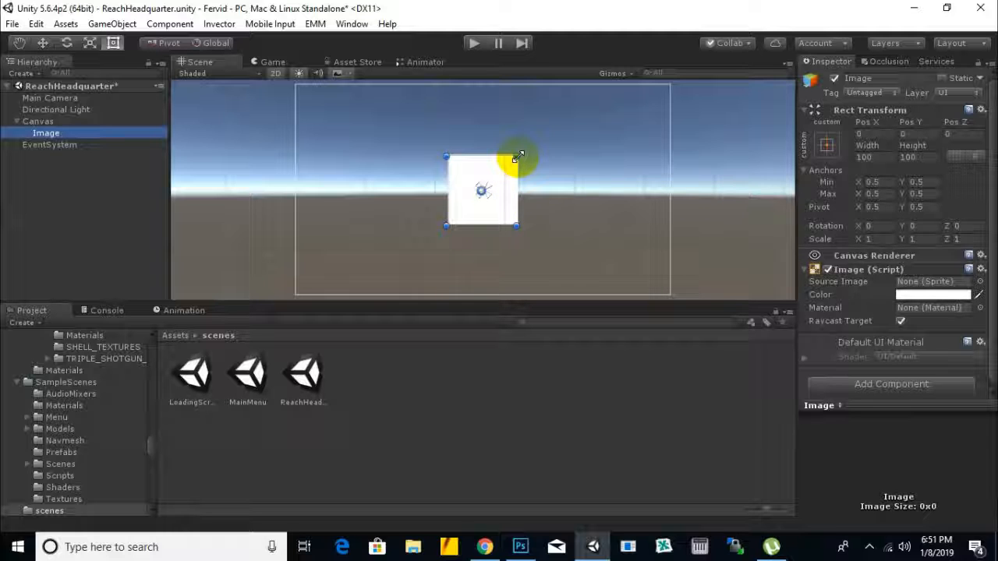
left_click(278, 65)
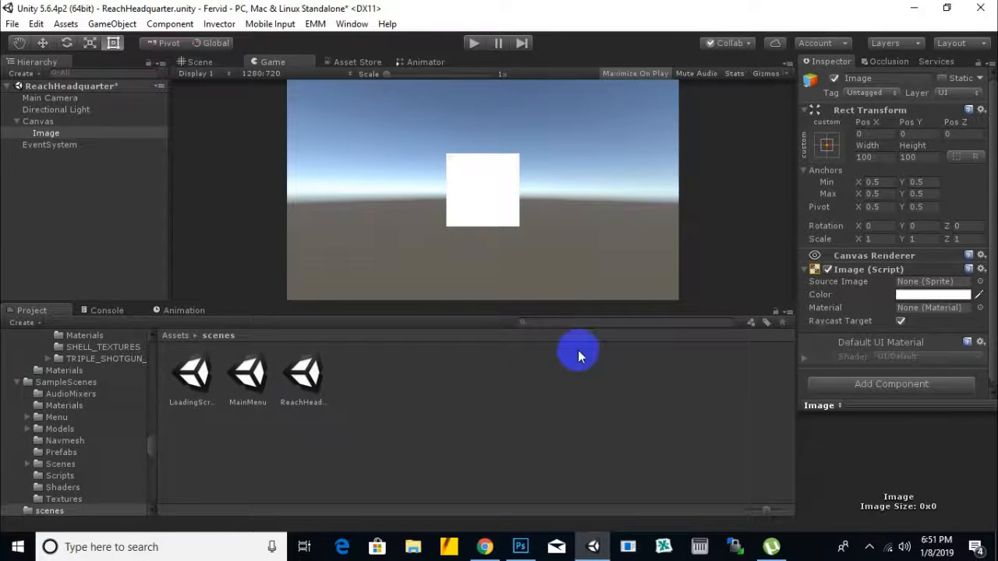
left_click(201, 62)
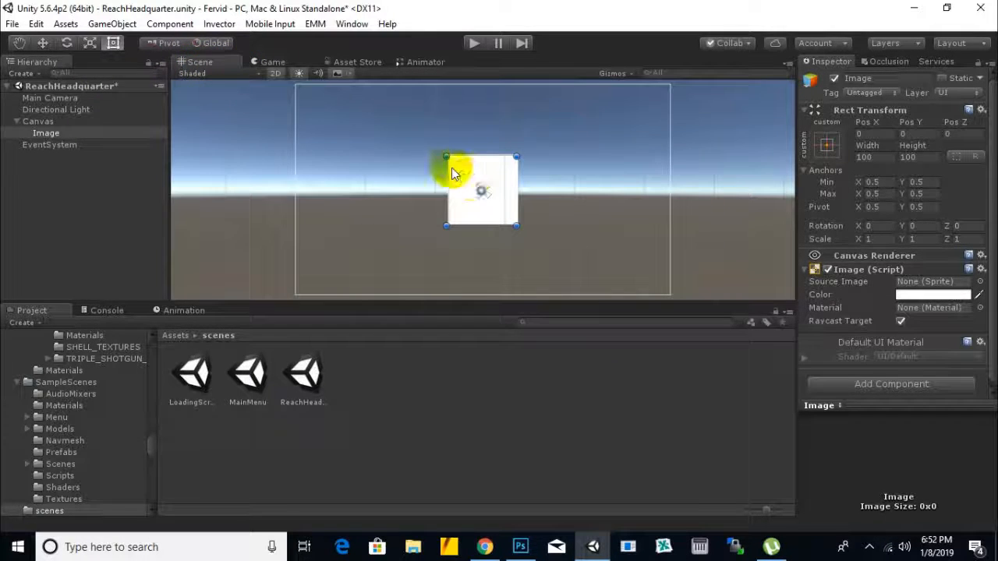
Step: Stretch the image to the canvas corners so it measures 537 by 302, and review its anchor presets without changing them
left_click_drag(446, 156, 296, 86)
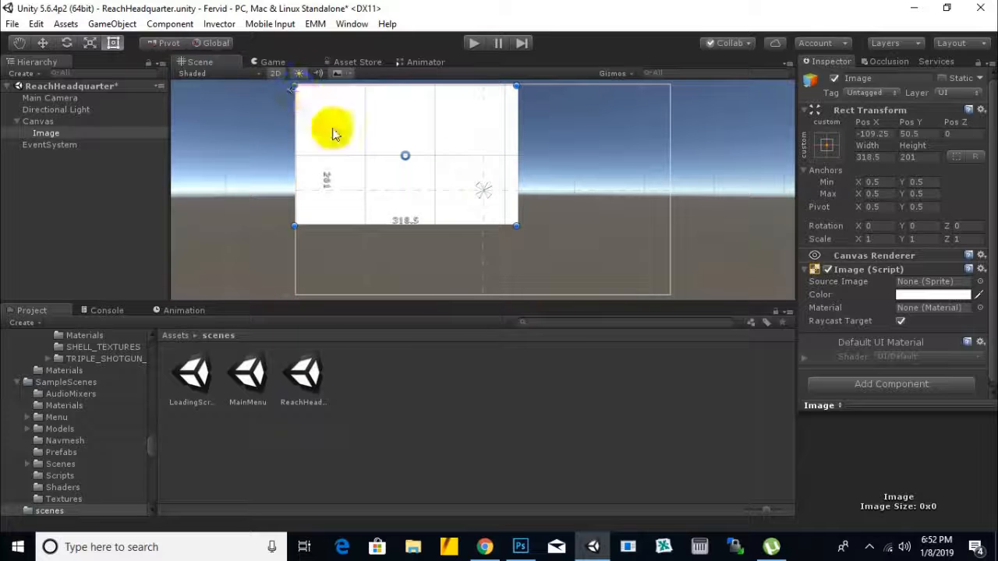
left_click_drag(509, 225, 670, 297)
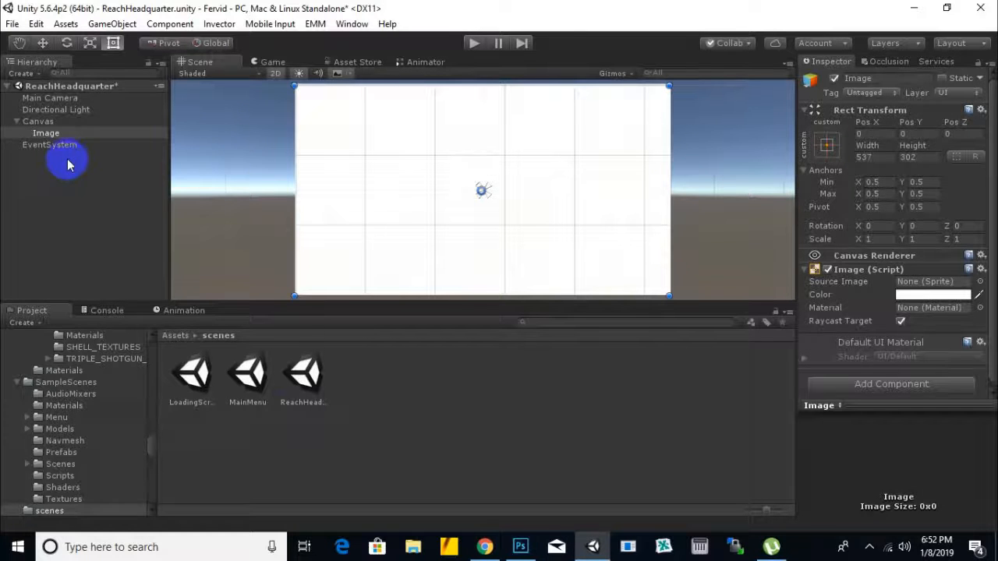
left_click(826, 146)
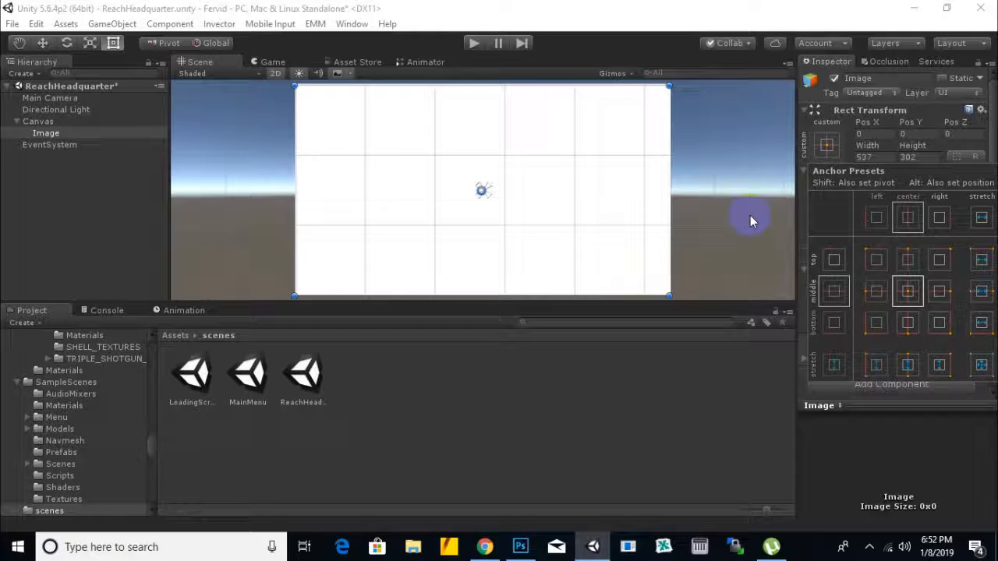
left_click(704, 187)
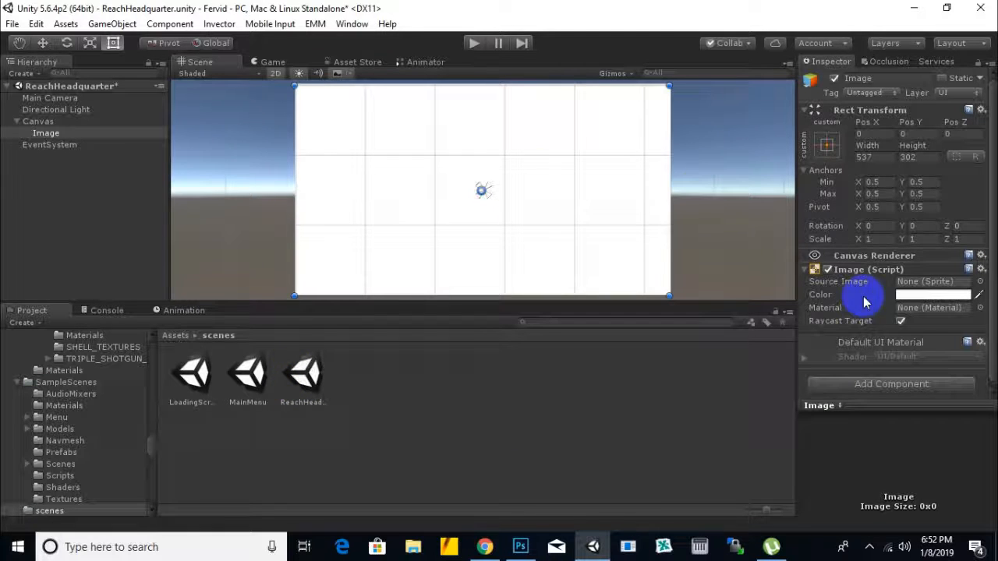
Step: Set the image's color to opaque black, hex 000000FF
left_click(941, 296)
left_click_drag(811, 134, 753, 109)
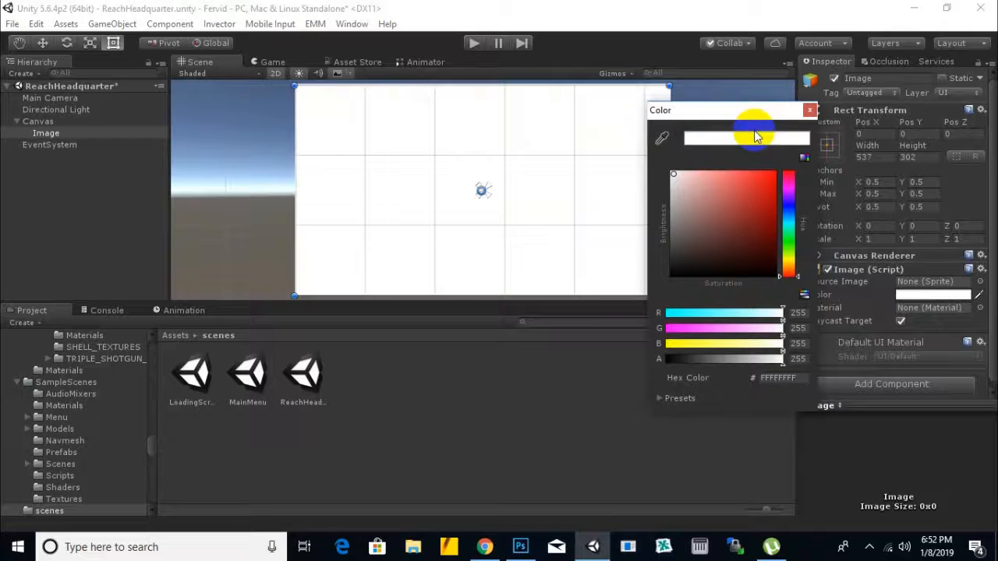
left_click(674, 279)
left_click_drag(675, 286, 783, 283)
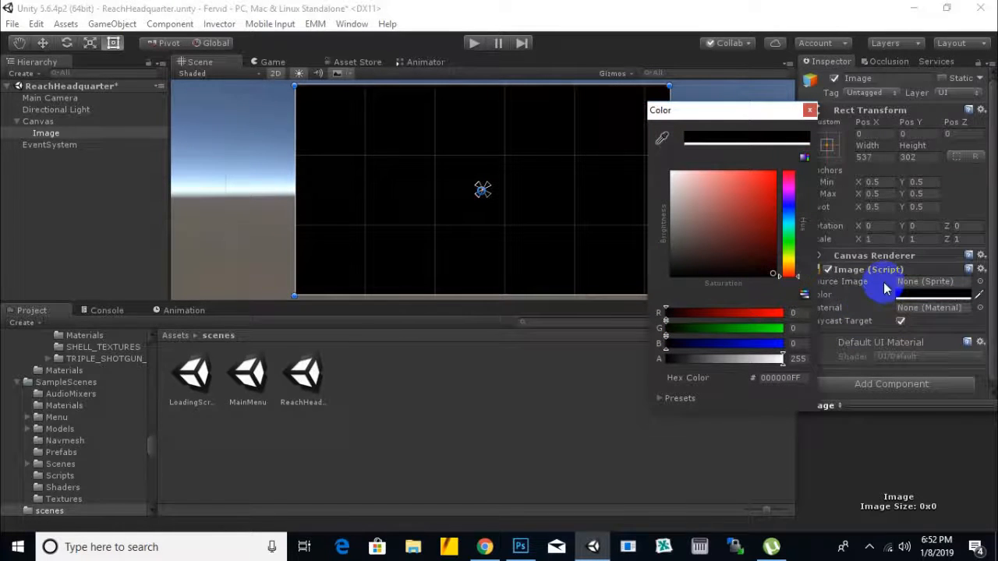
Step: Close the color picker, check the scripts folder in the project's Assets, and open the sprites folder
mouse_move(783, 369)
left_mouse_down()
mouse_move(664, 373)
mouse_move(796, 351)
mouse_move(579, 363)
mouse_move(761, 368)
mouse_move(791, 382)
left_mouse_up()
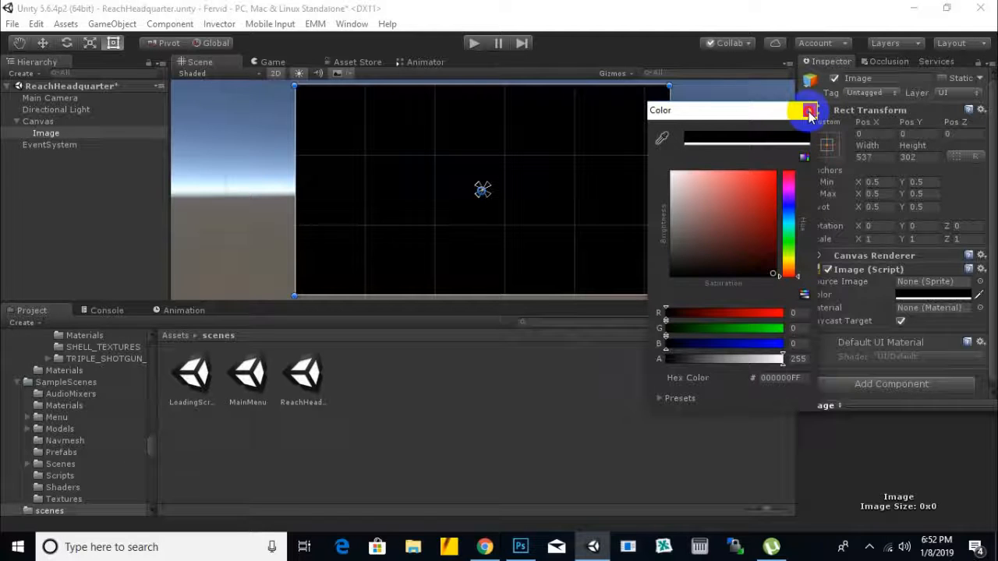
left_click(809, 112)
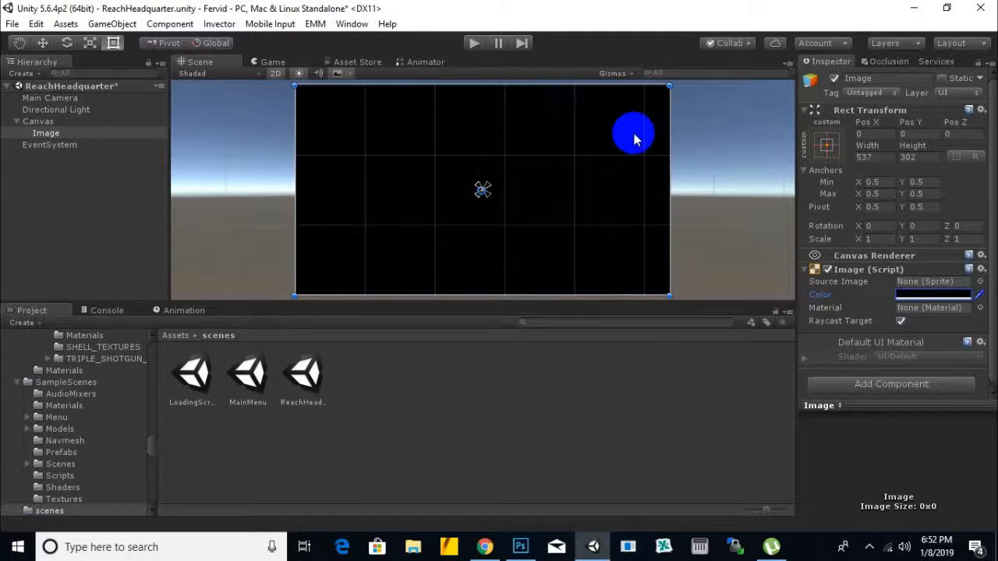
left_click(186, 339)
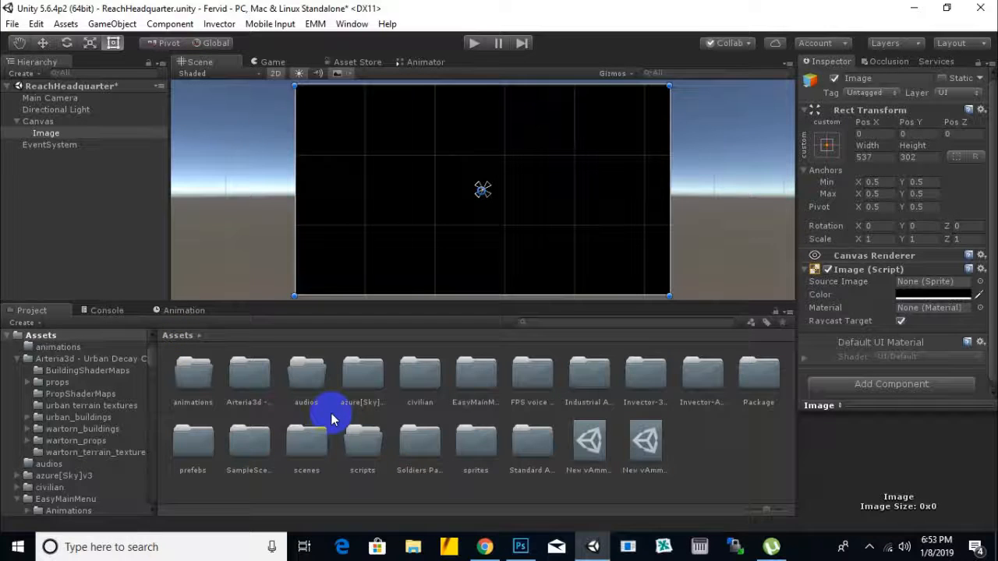
double_click(377, 442)
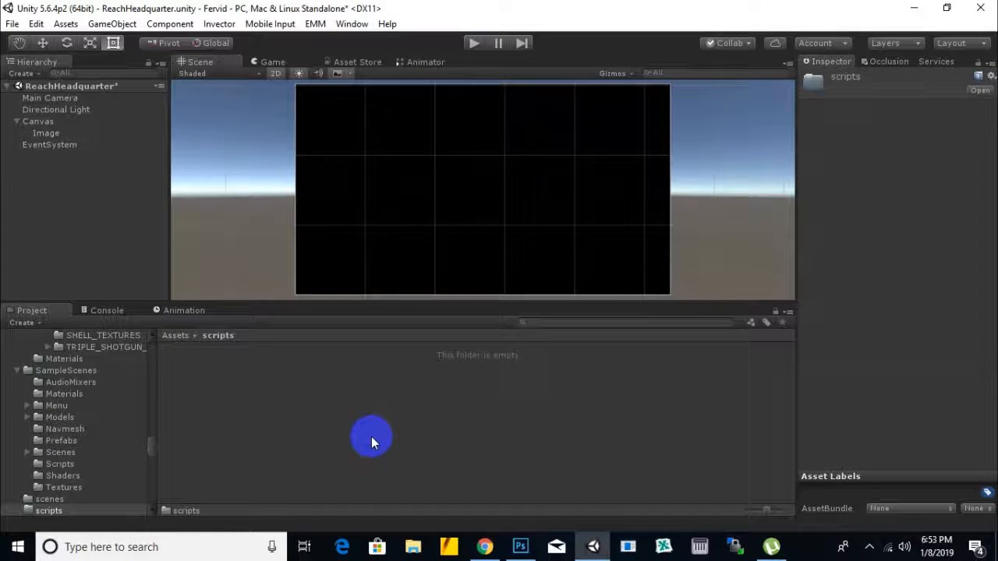
left_click(175, 336)
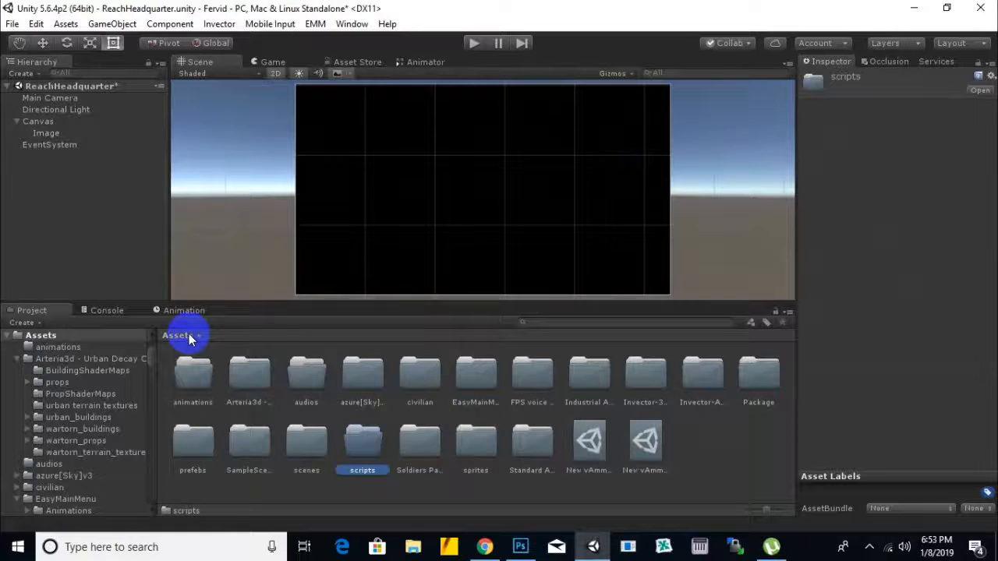
double_click(479, 455)
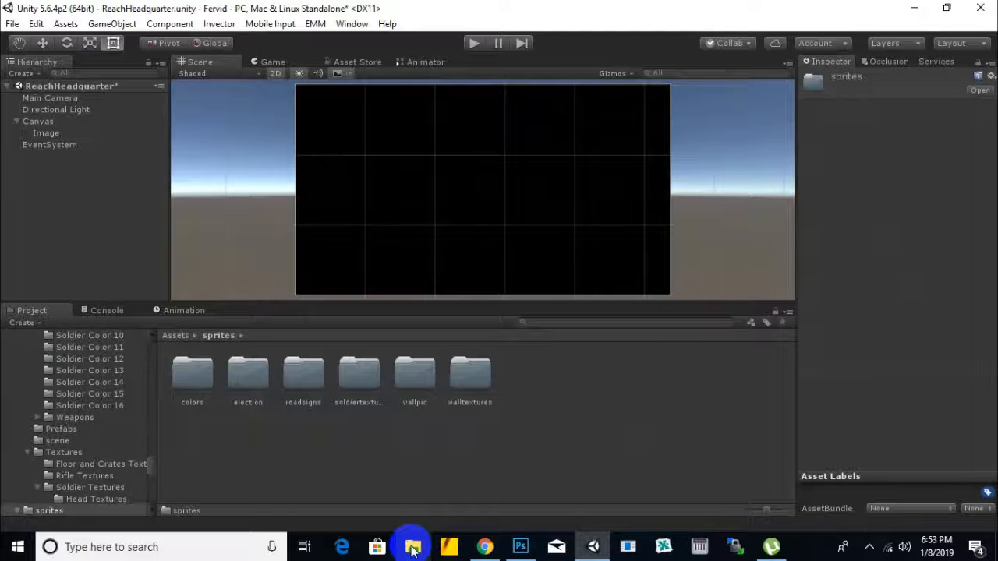
right_click(529, 451)
mouse_move(611, 171)
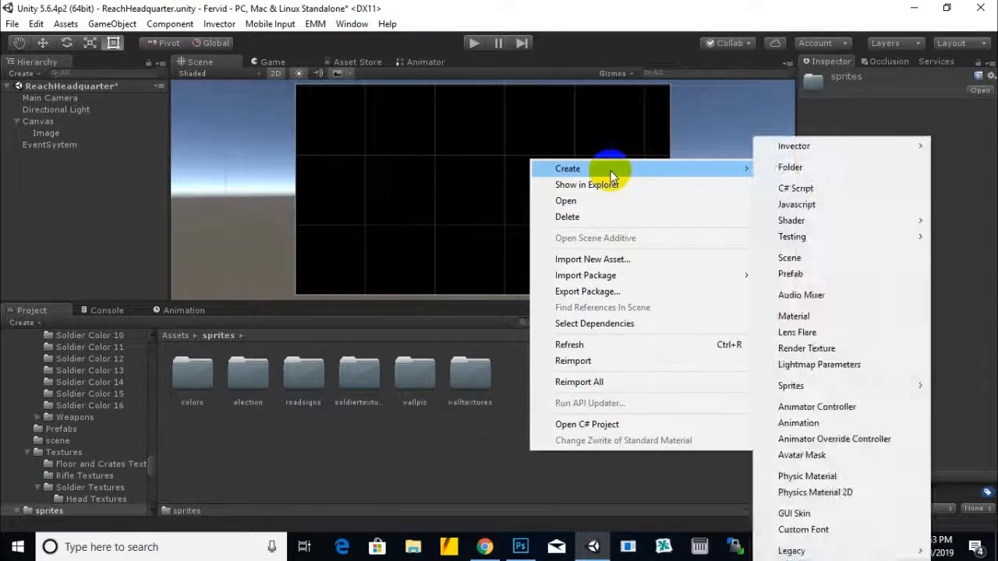
left_click(789, 167)
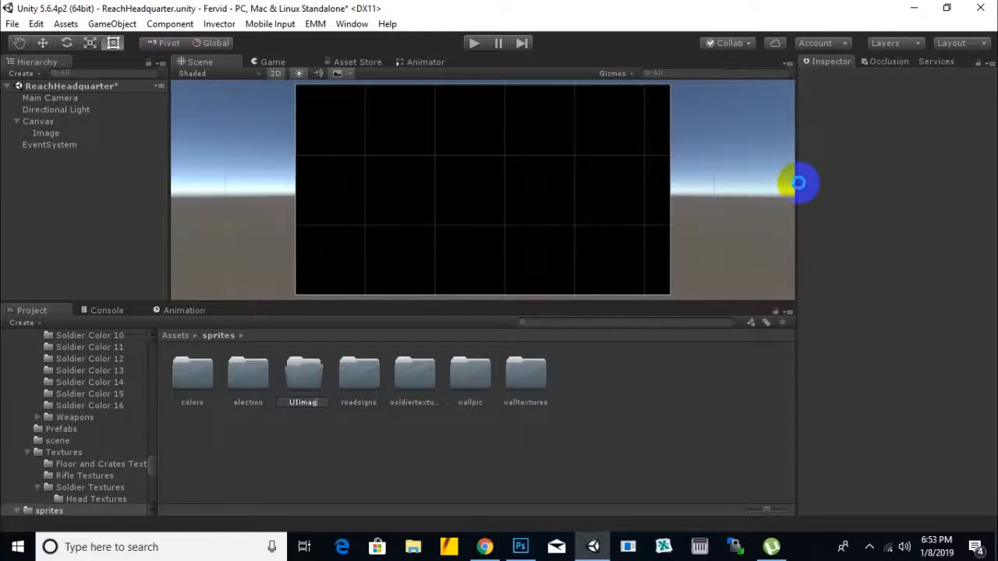
left_click(435, 386)
key("Delete")
left_click(536, 300)
left_click(433, 373)
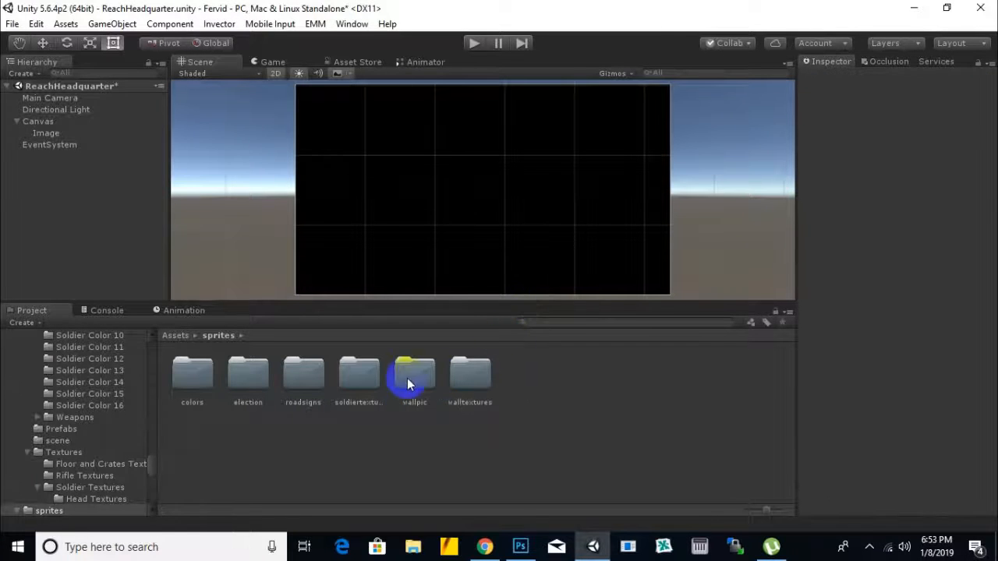
Step: Look through the pictures in the wallpic folder, and open the walltextures folder within sprites
double_click(410, 386)
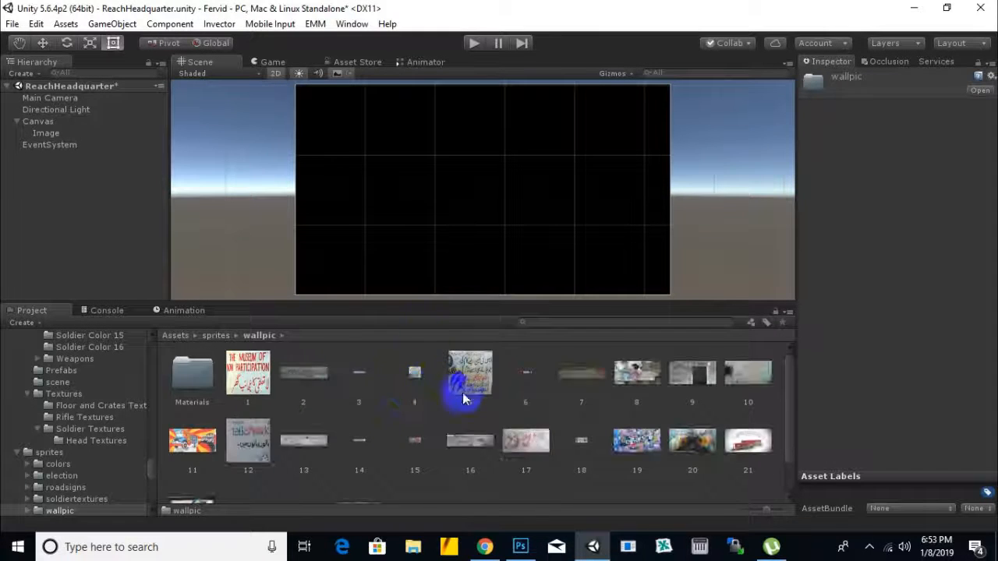
scroll(559, 394, "down", 1)
scroll(559, 394, "up", 1)
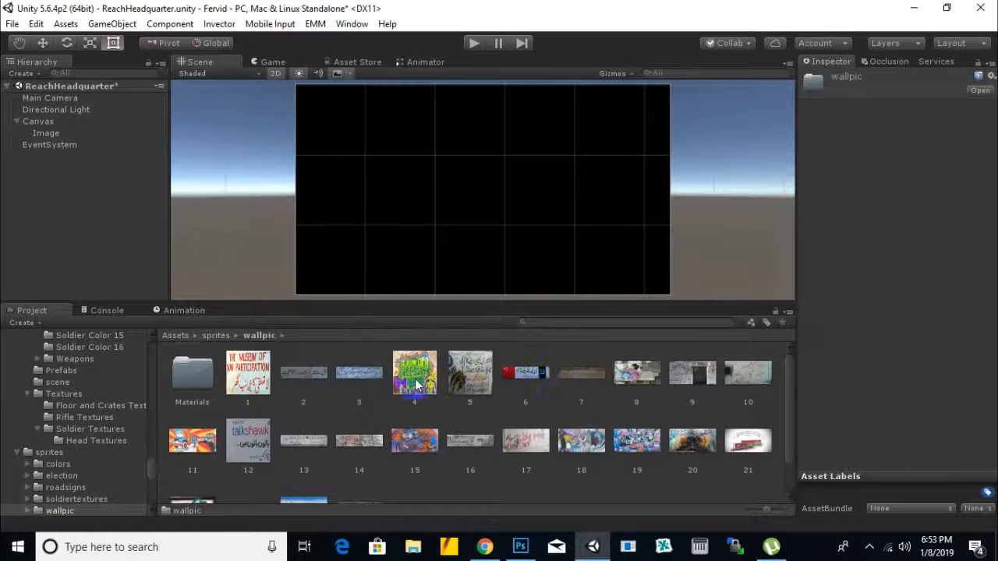
left_click(216, 335)
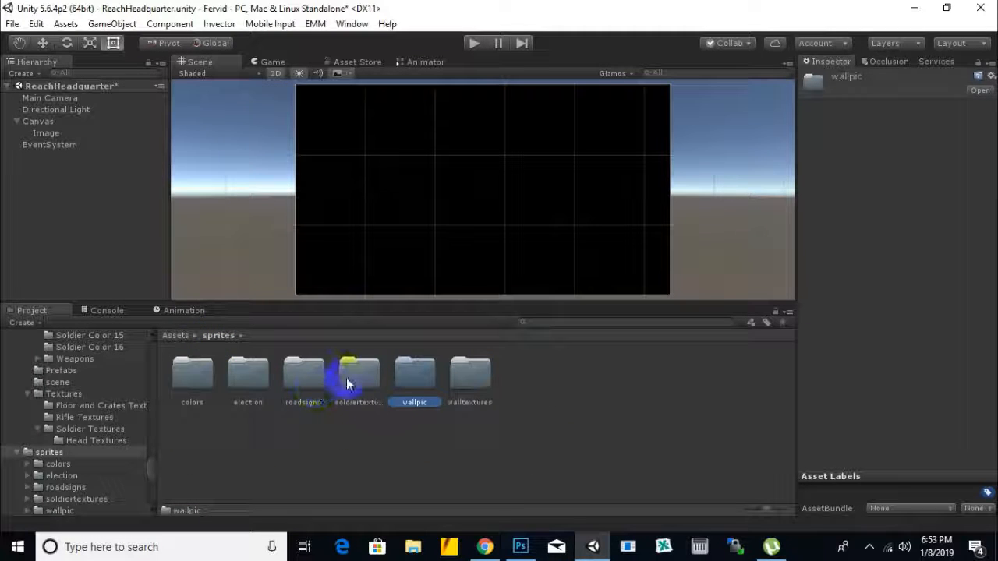
left_click(187, 382)
double_click(469, 376)
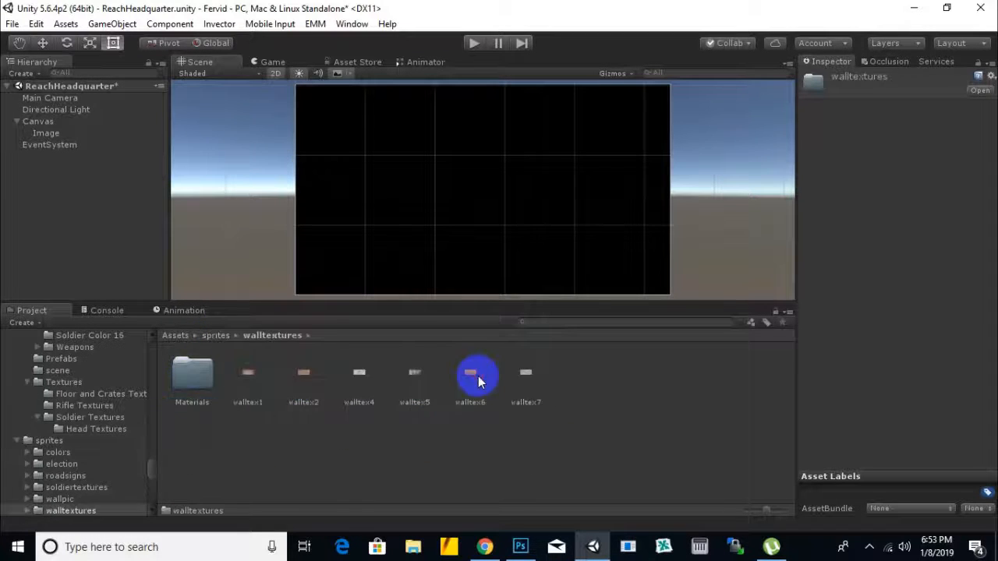
Step: Try to assign the walltex1 texture as the source image of the canvas's Image
left_click(45, 134)
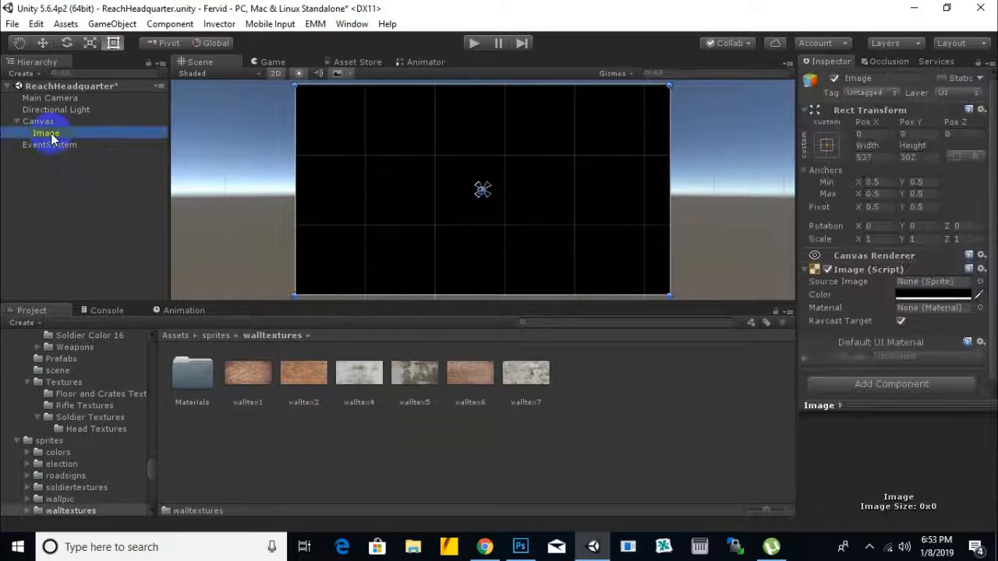
left_click(249, 378)
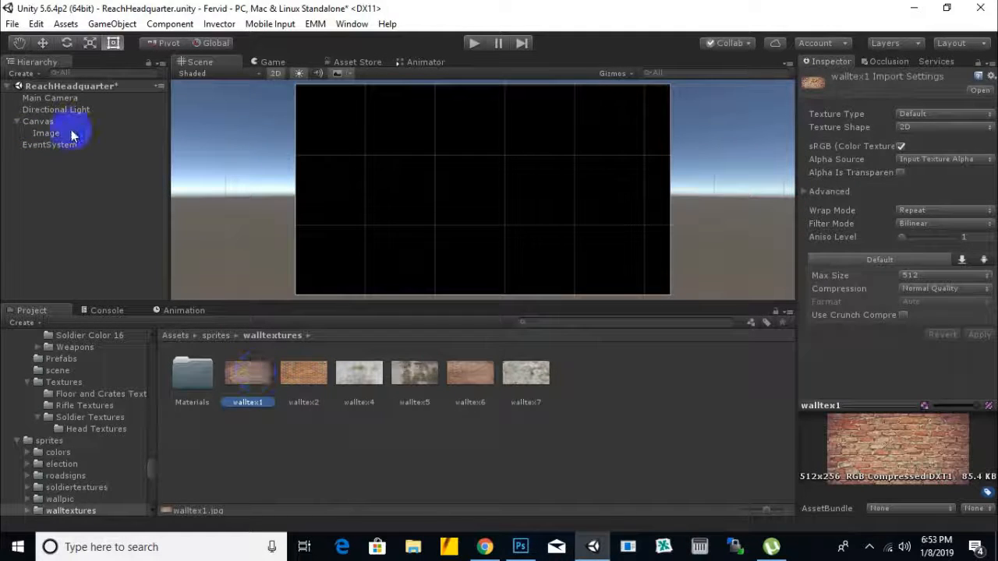
left_click(74, 133)
left_click_drag(249, 378, 923, 282)
Step: Change the walltex1 texture type to Sprite (2D and UI) and apply the import settings
left_click(244, 379)
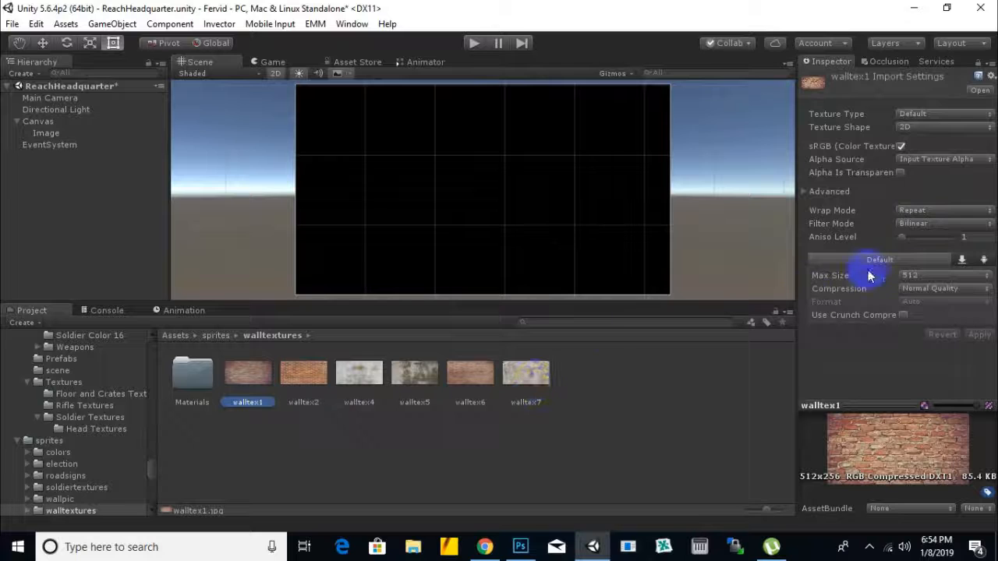
left_click(925, 114)
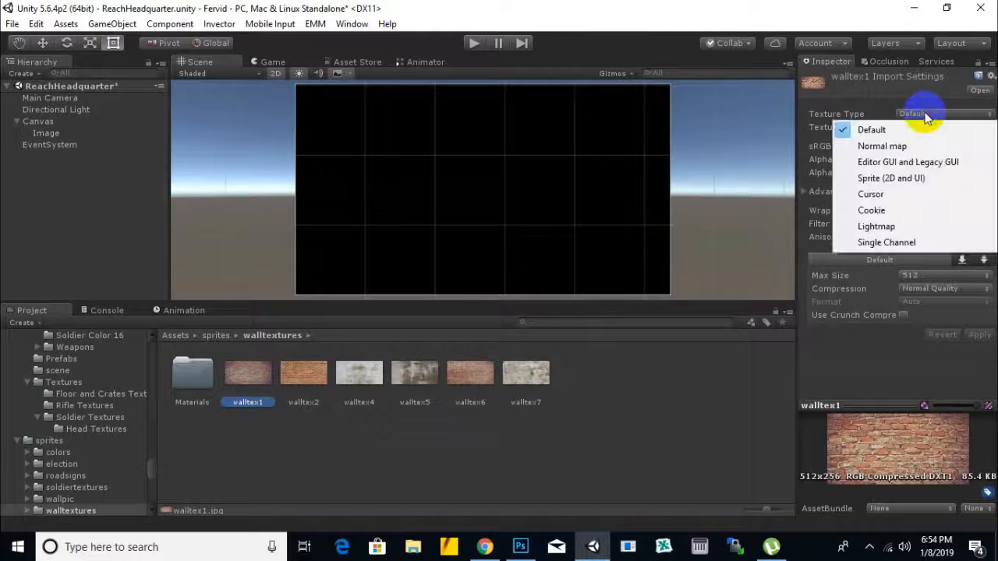
left_click(901, 179)
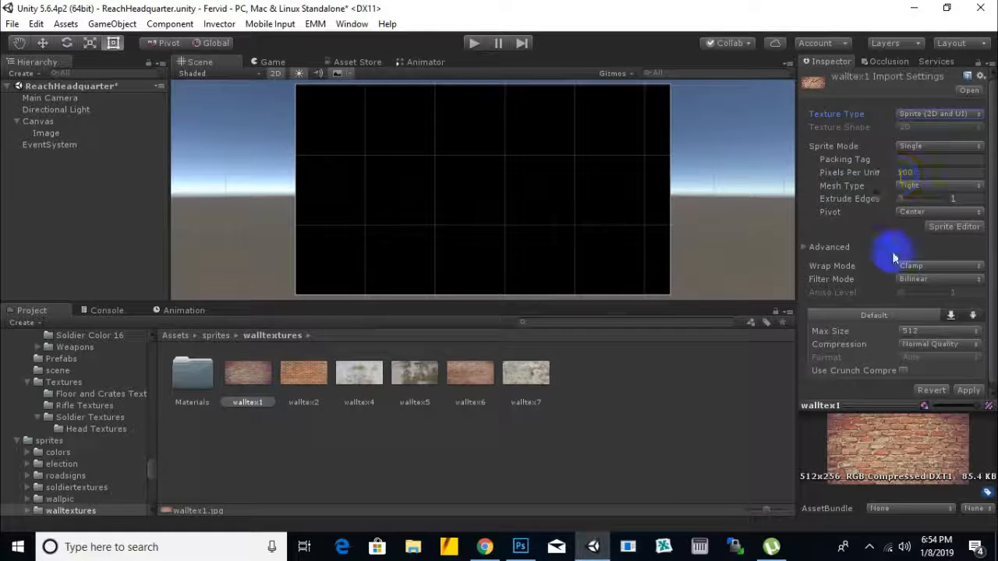
left_click(968, 387)
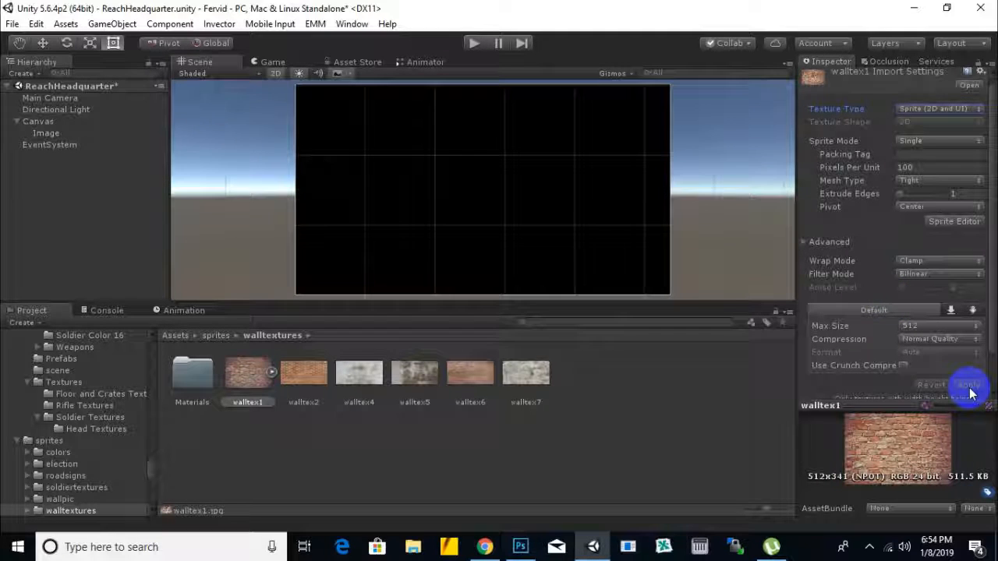
Step: Assign the walltex1 sprite as the Image's source image and run the scene to check it
left_click(49, 133)
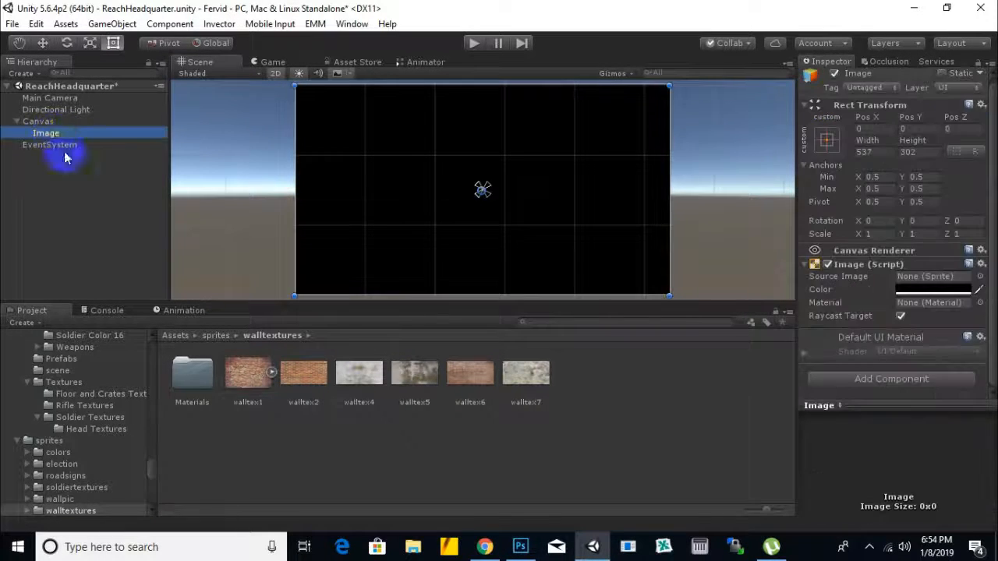
left_click_drag(234, 378, 917, 286)
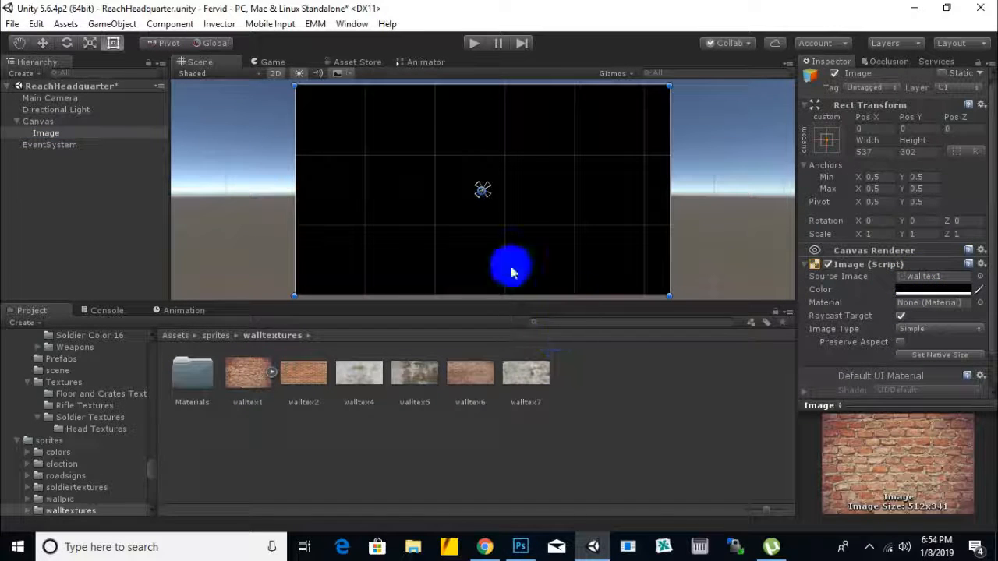
scroll(774, 255, "down", 1)
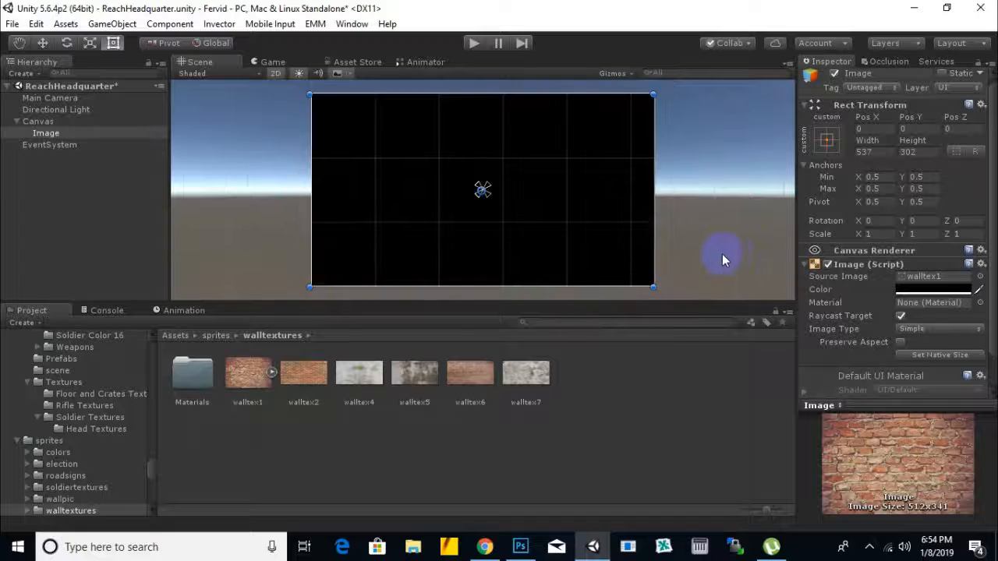
middle_click_drag(722, 253, 690, 258)
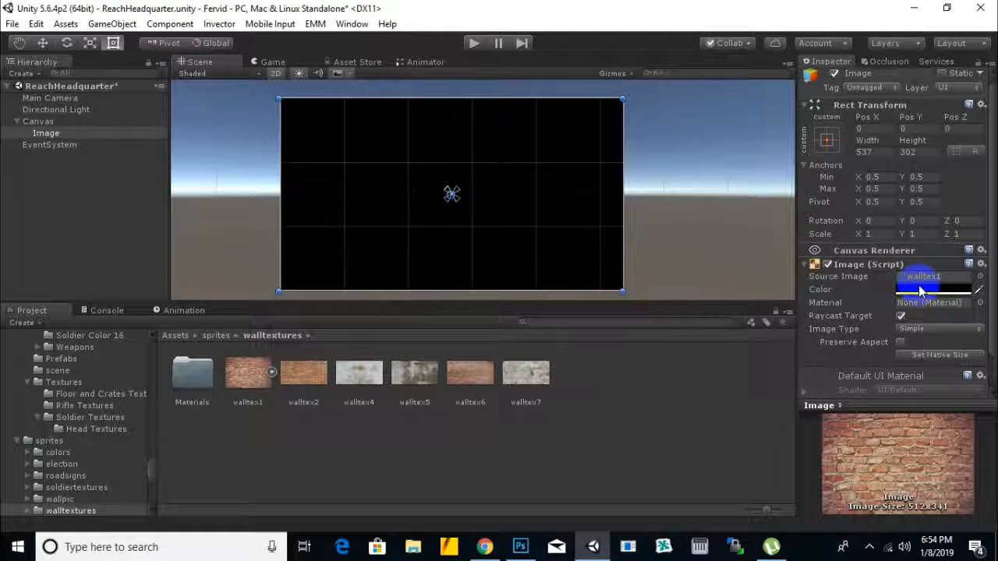
scroll(919, 285, "down", 1)
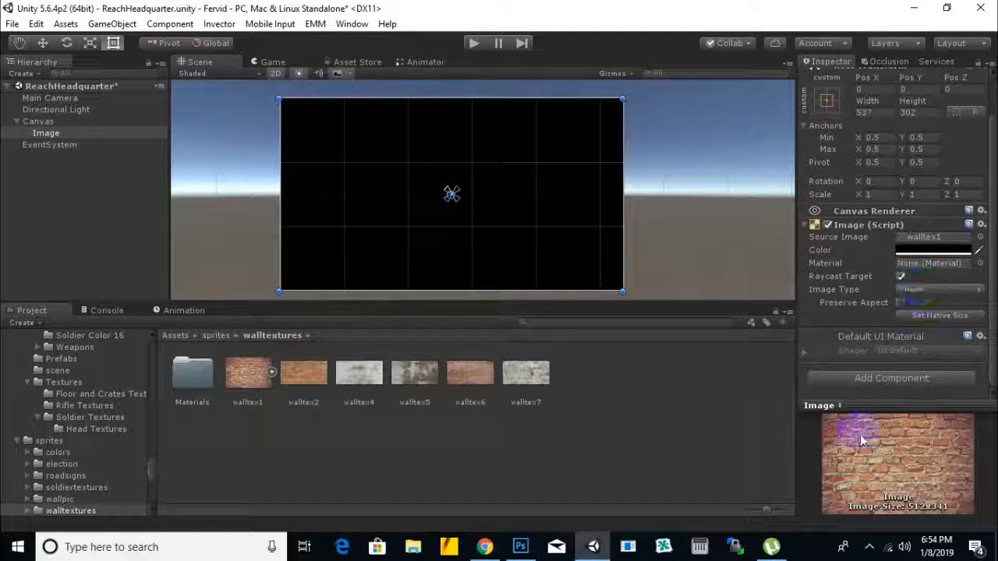
left_click(473, 43)
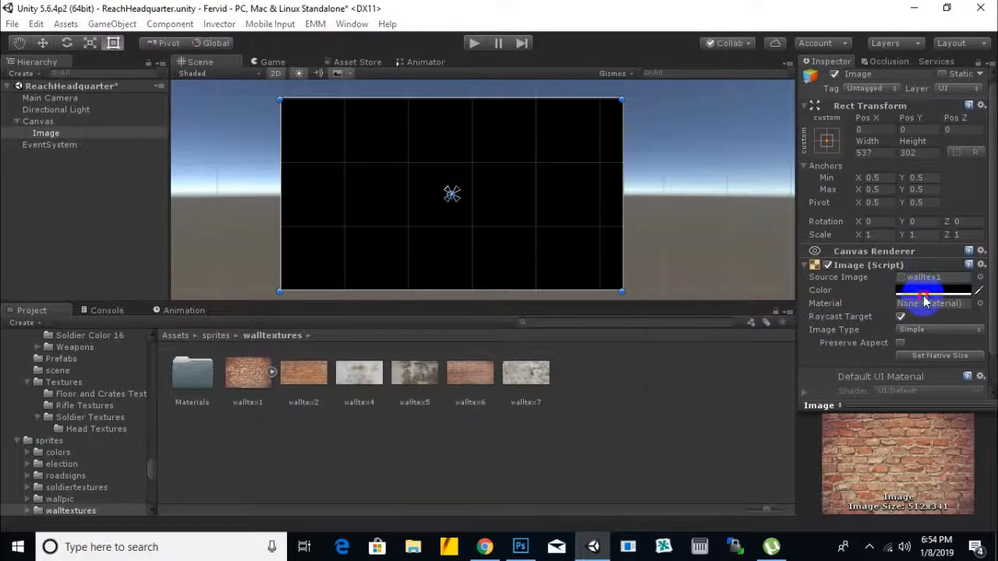
Step: Set the Image's color to white, run the scene to see the brick texture, and stop it
left_click(933, 290)
left_click_drag(755, 230, 563, 146)
left_click(809, 110)
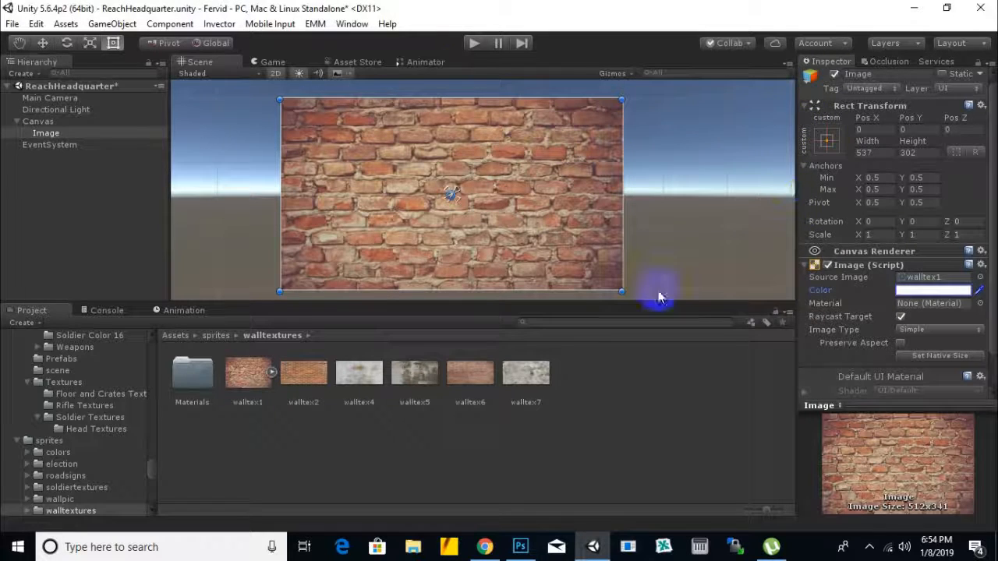
left_click(474, 44)
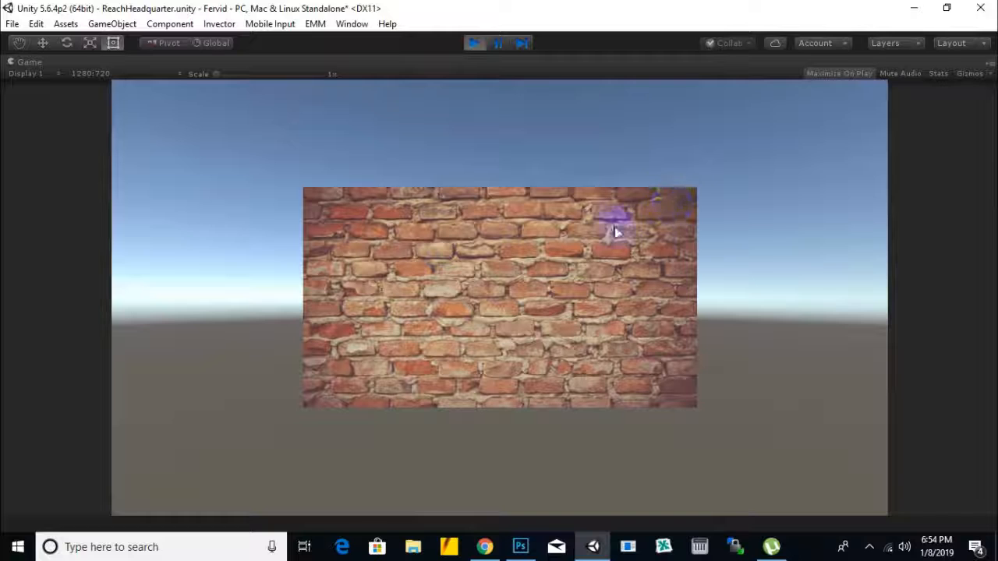
left_click(474, 44)
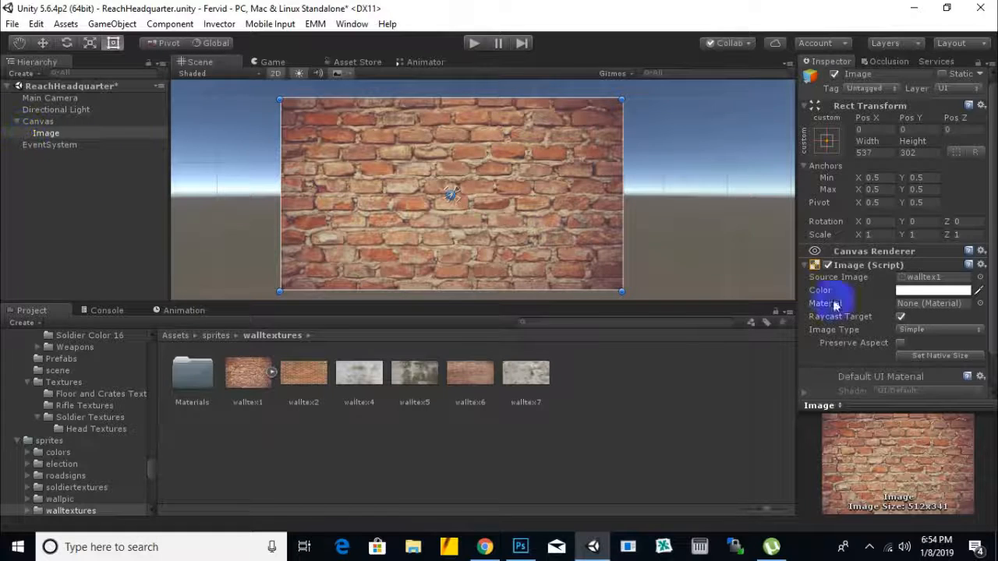
Step: Set the Image to the sprite's native size and run the scene
scroll(887, 295, "down", 2)
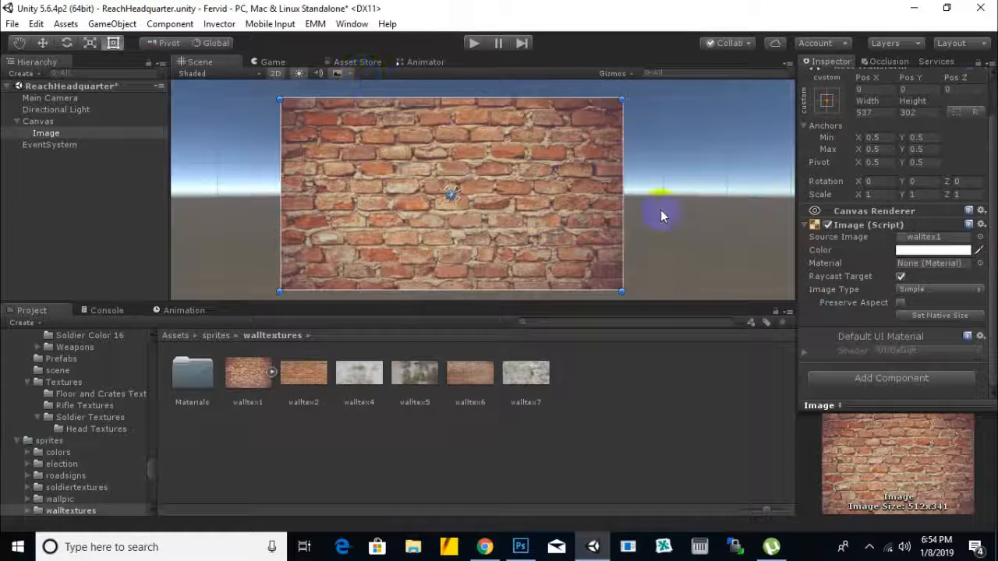
left_click(935, 315)
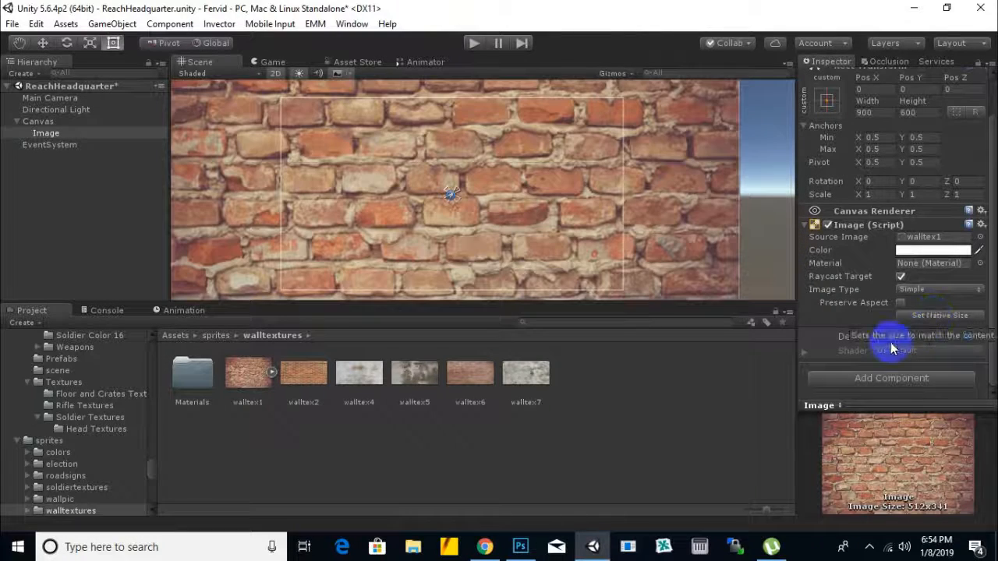
scroll(663, 160, "down", 5)
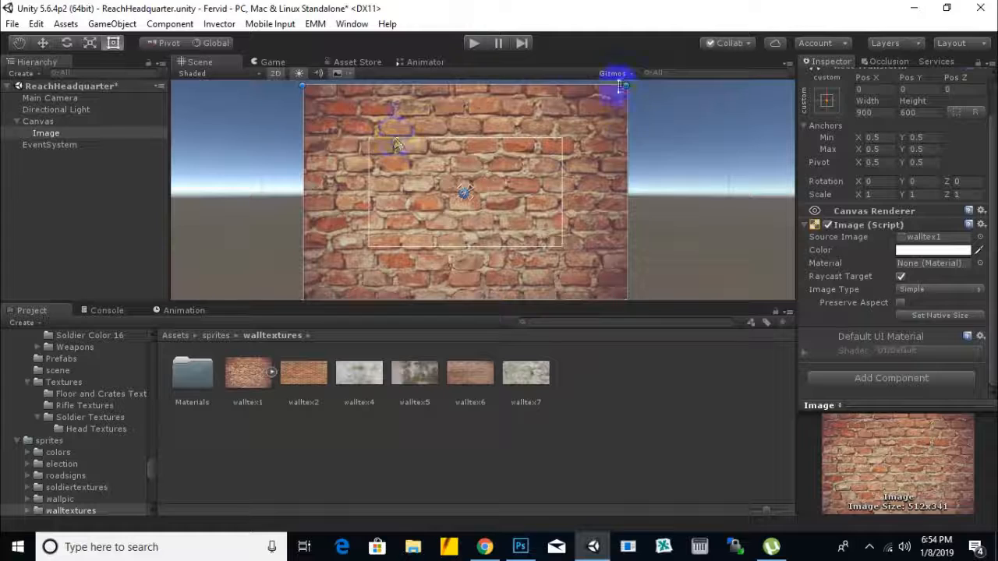
left_click(475, 45)
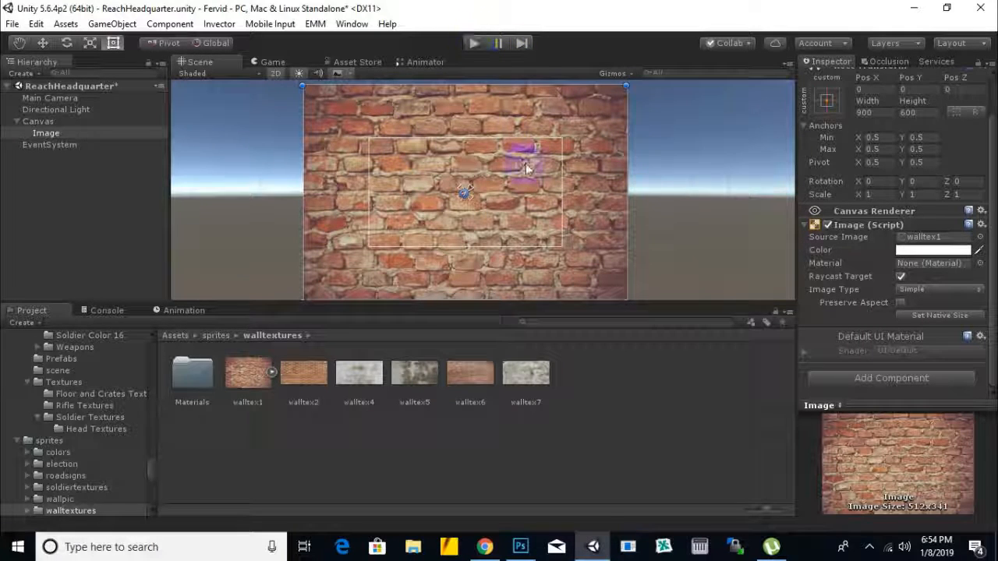
Step: Compare the Canvas outline with the enlarged Image, and play the scene with the Image selected
left_click(43, 121)
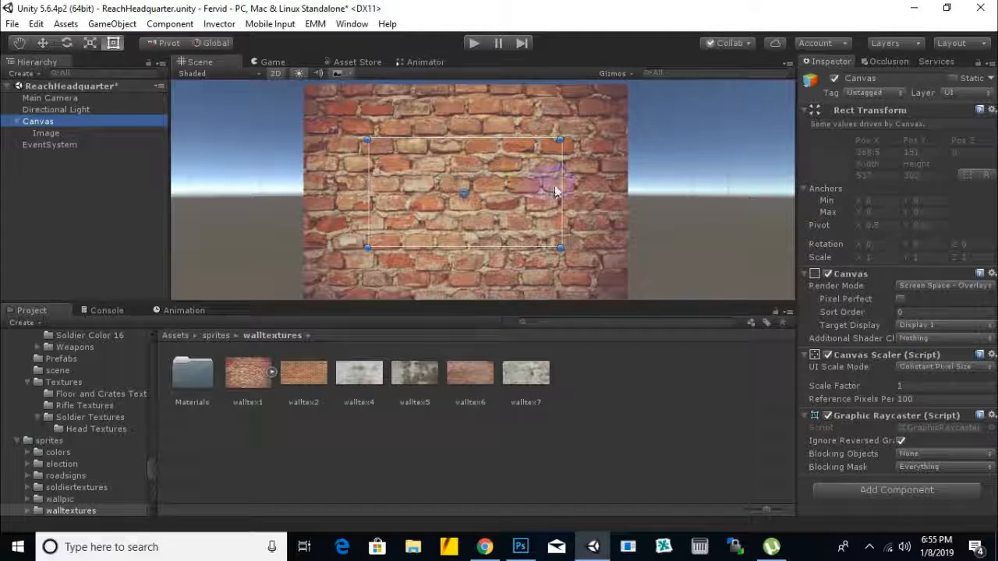
left_click(584, 156)
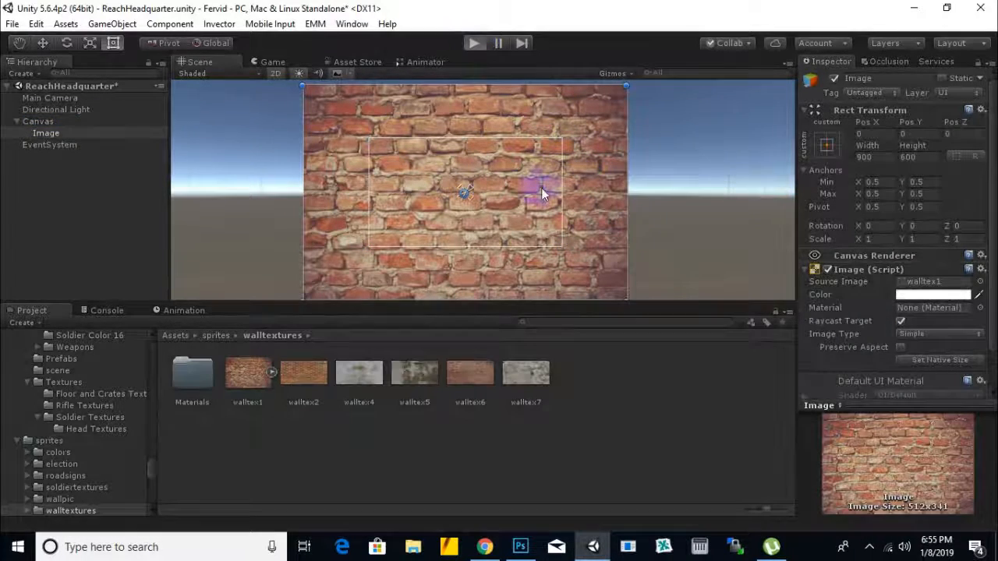
key("ctrl+p")
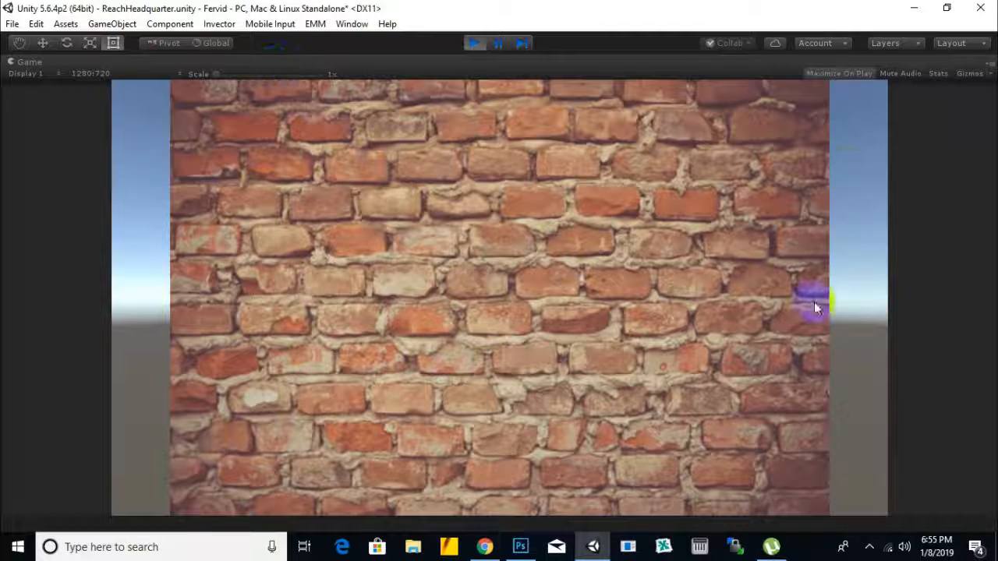
Step: Stop the running scene and set the Canvas Scaler's UI scale mode to Scale With Screen Size
left_click(473, 45)
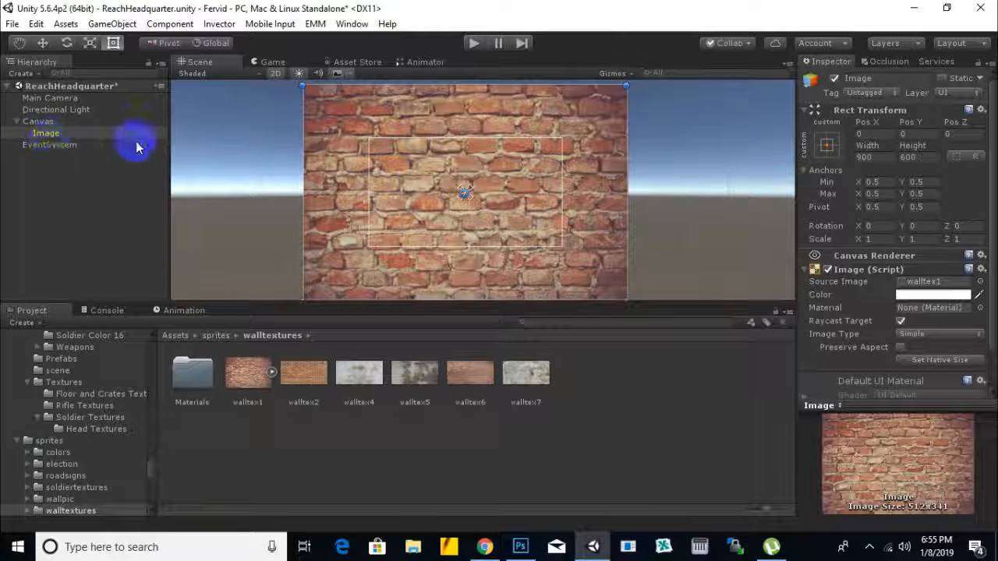
left_click(36, 122)
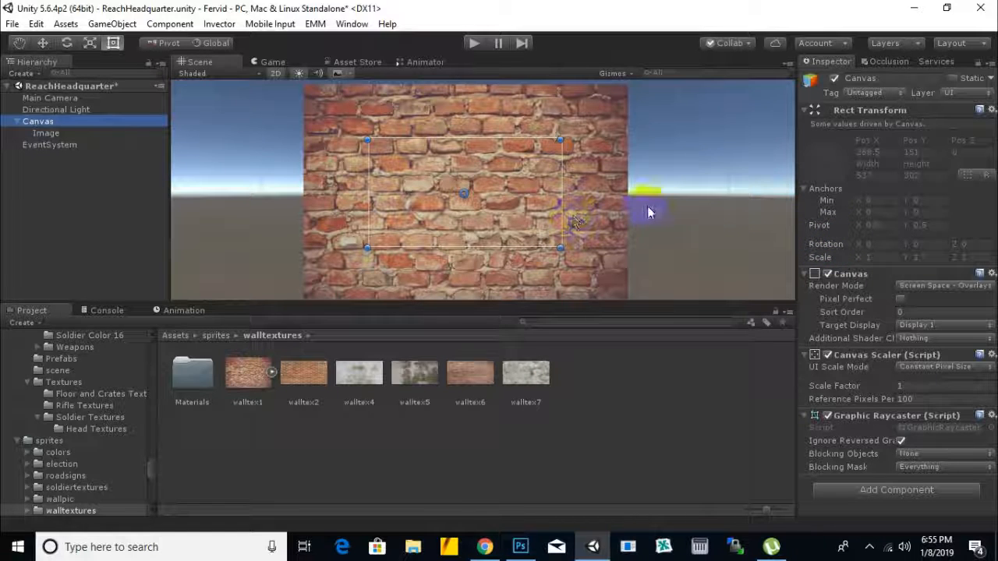
scroll(647, 207, "down", 1)
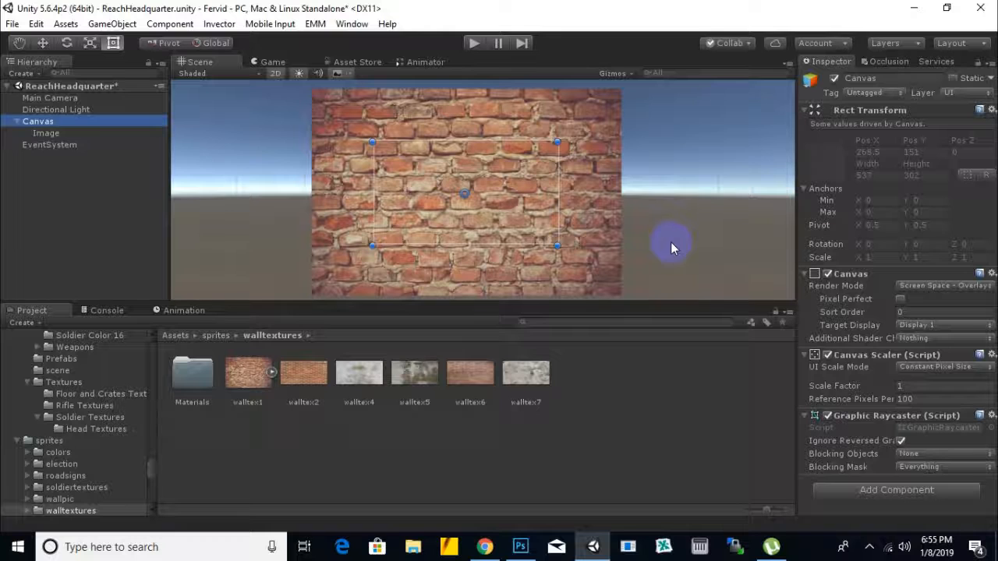
left_click(924, 367)
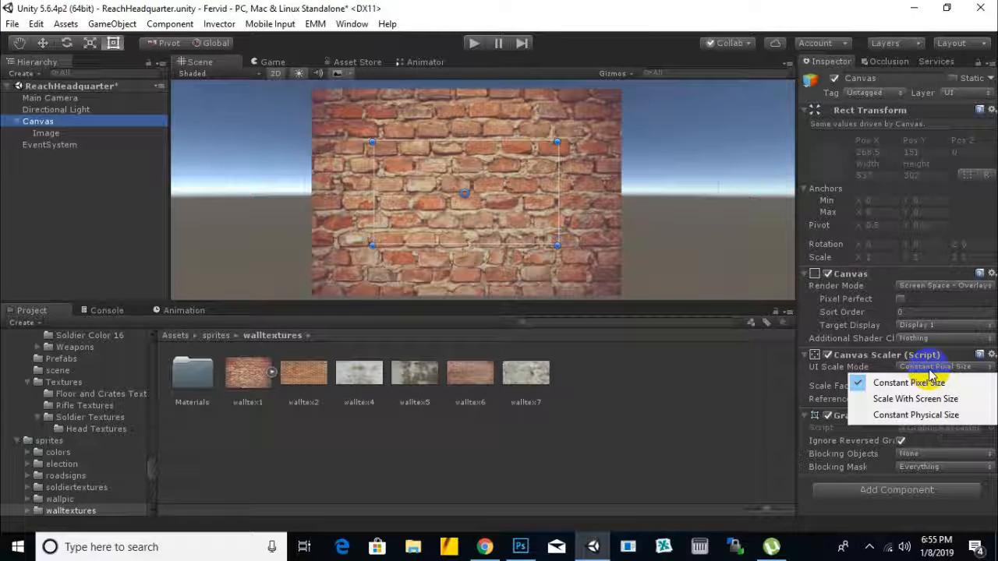
left_click(899, 403)
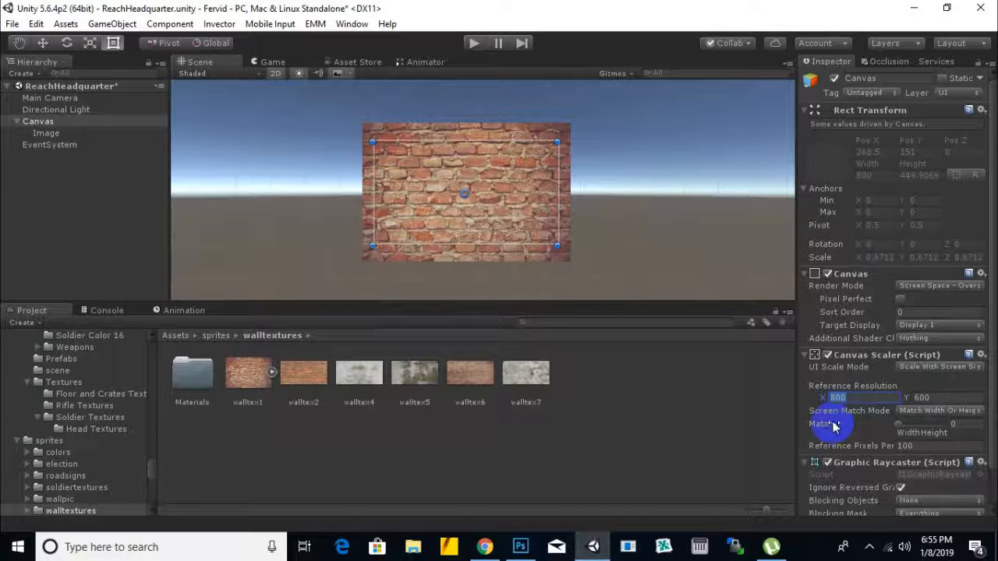
Step: Examine the Canvas Scaler's reference resolution and the other Canvas component settings
left_click(928, 397)
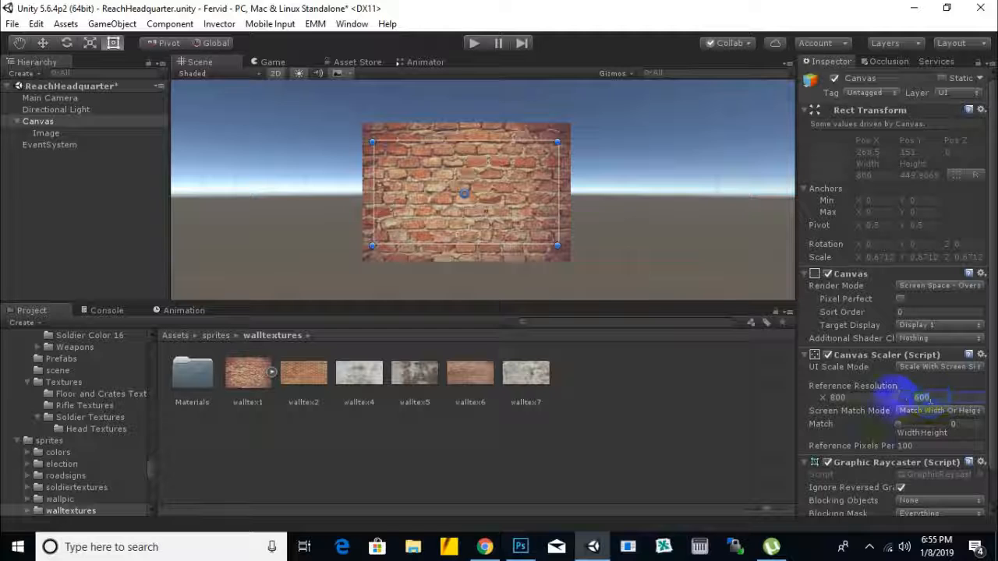
left_click(875, 400)
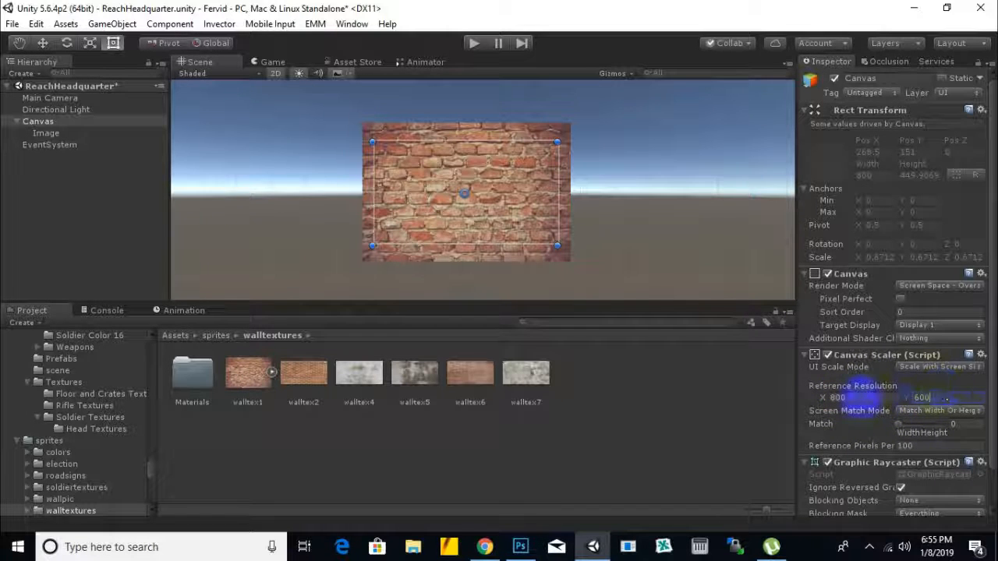
left_click(927, 366)
left_click(996, 326)
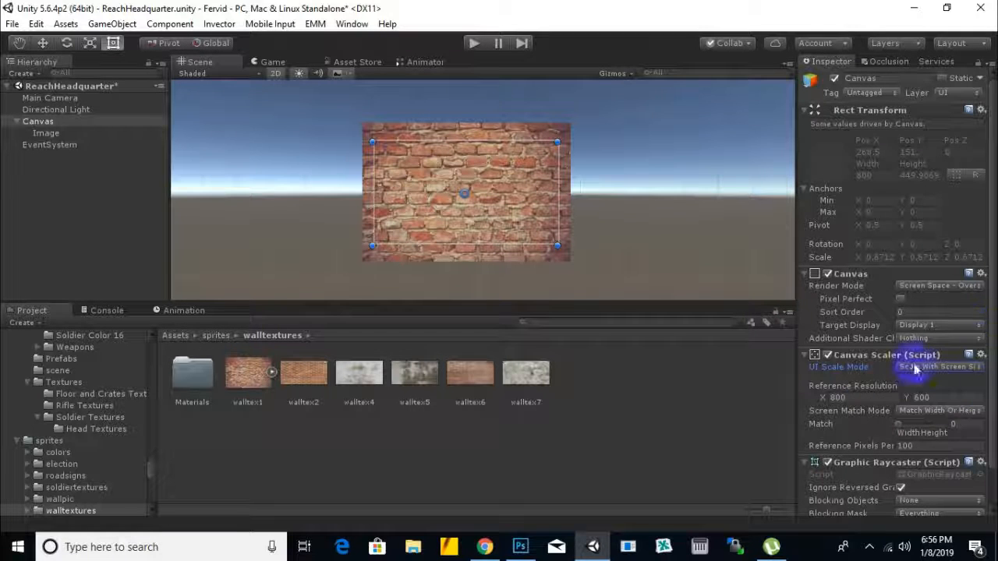
scroll(856, 446, "down", 2)
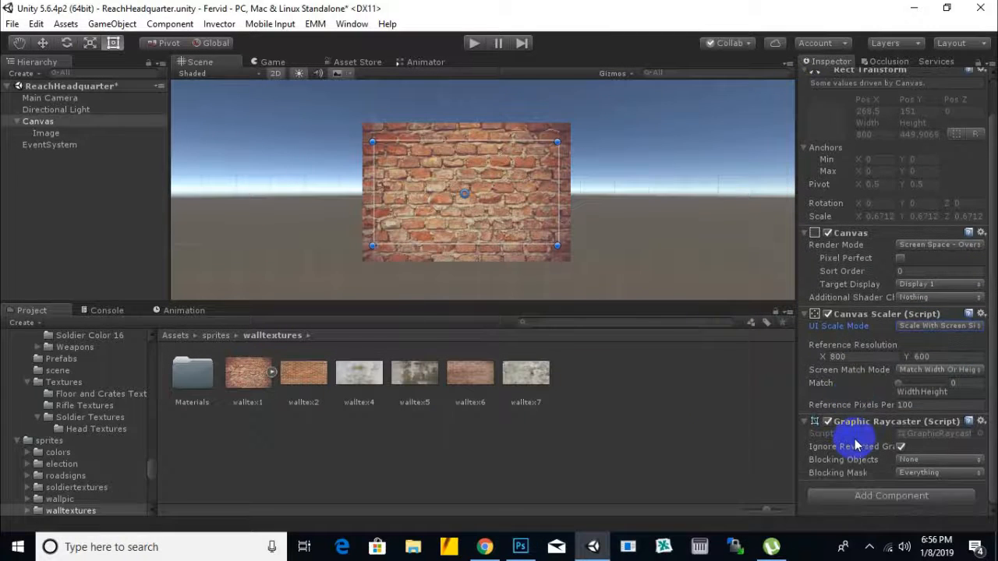
scroll(856, 444, "up", 2)
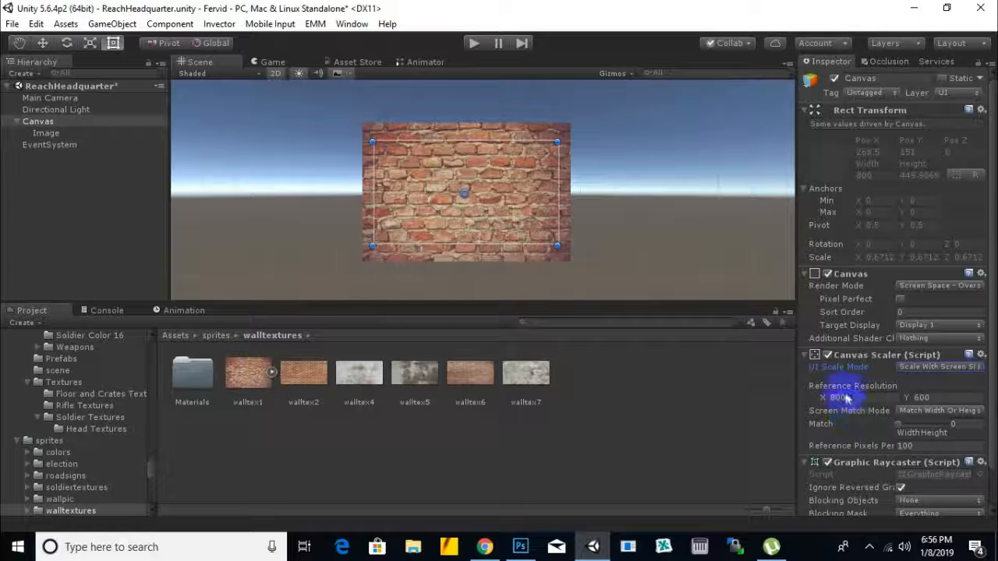
Step: Run the scene to check how the brick image fills the screen, stop it, and deselect the Canvas
left_click(474, 44)
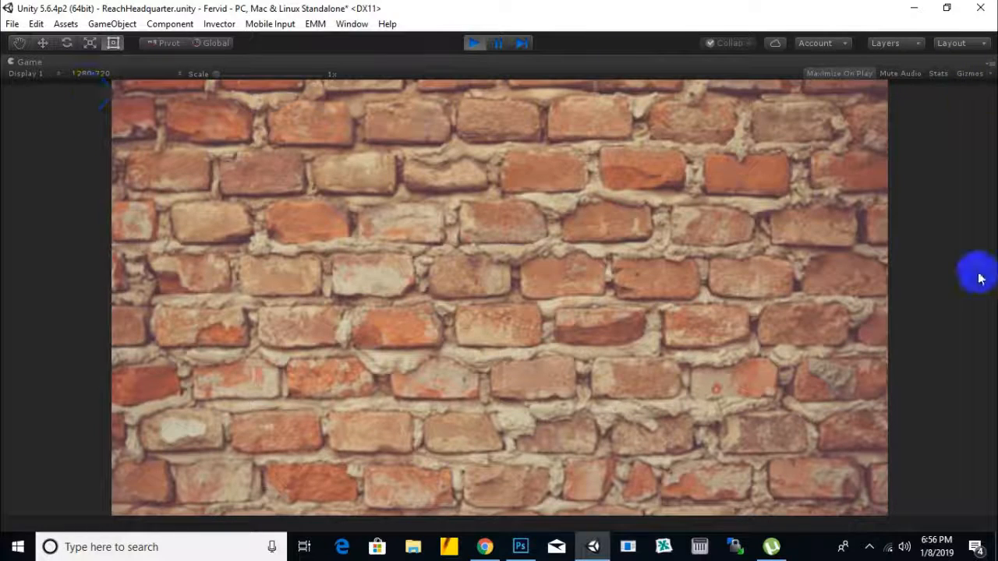
left_click(474, 43)
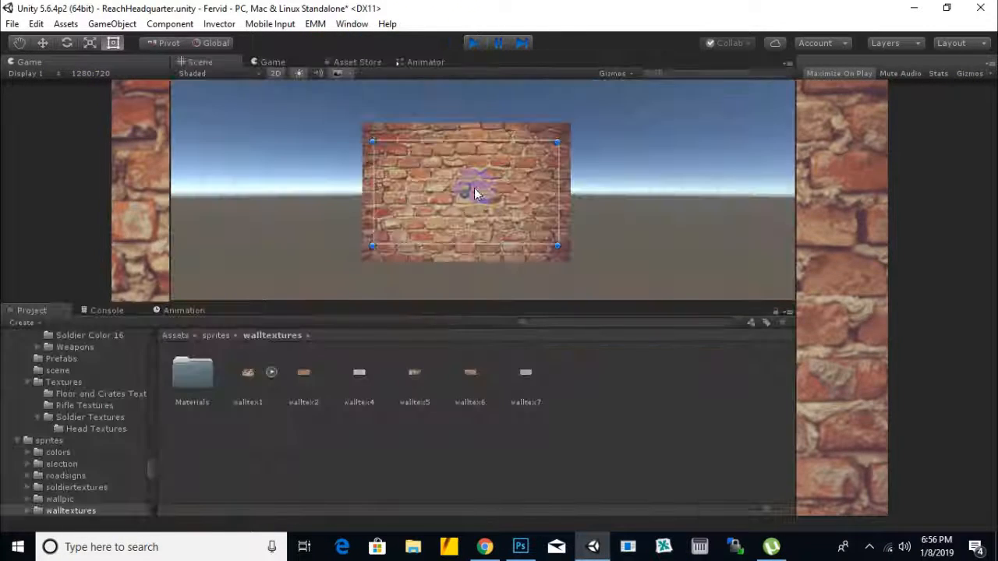
left_click(663, 223)
scroll(443, 149, "up", 1)
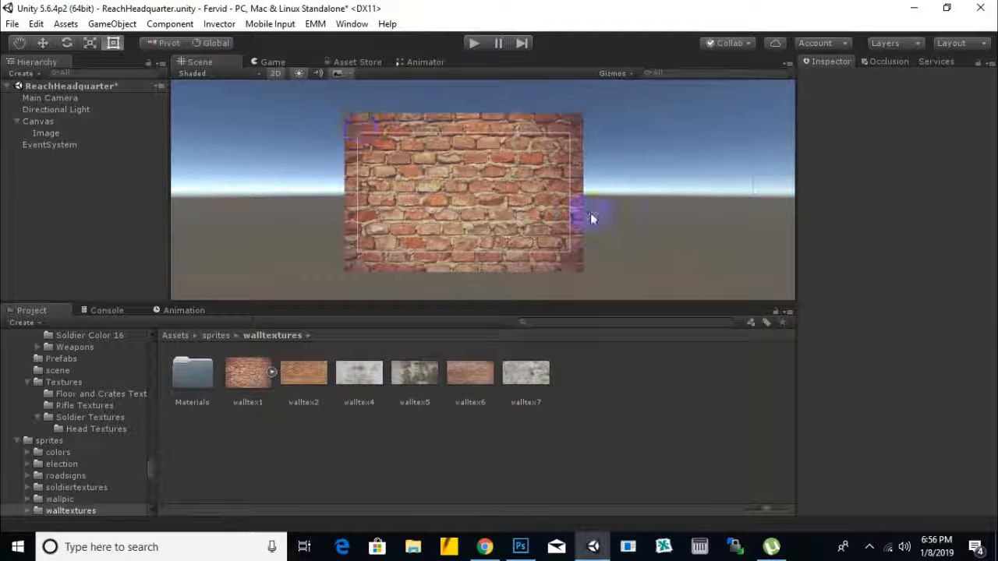
Step: Add a UI Button as a child of the Canvas
left_click(39, 121)
right_click(47, 123)
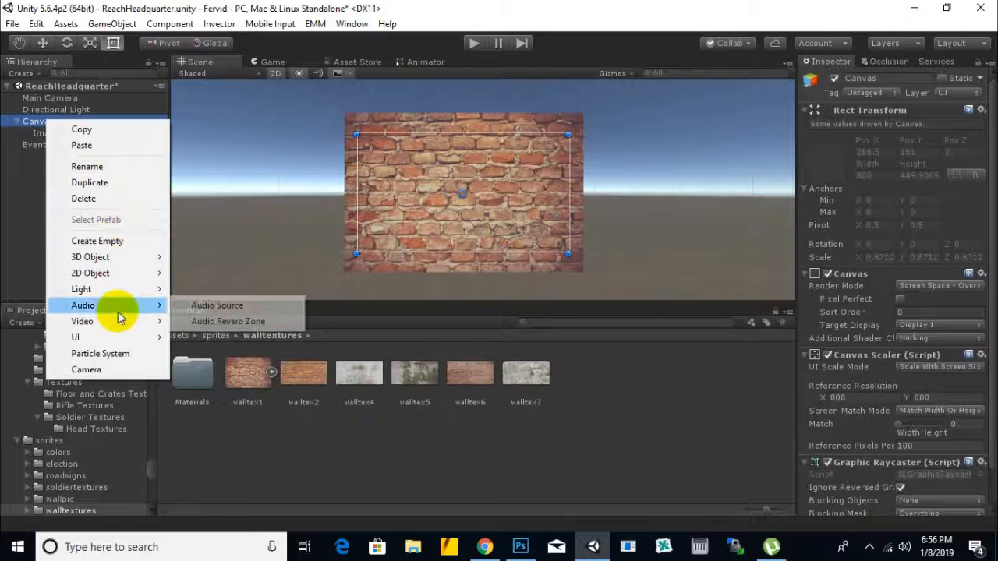
mouse_move(144, 336)
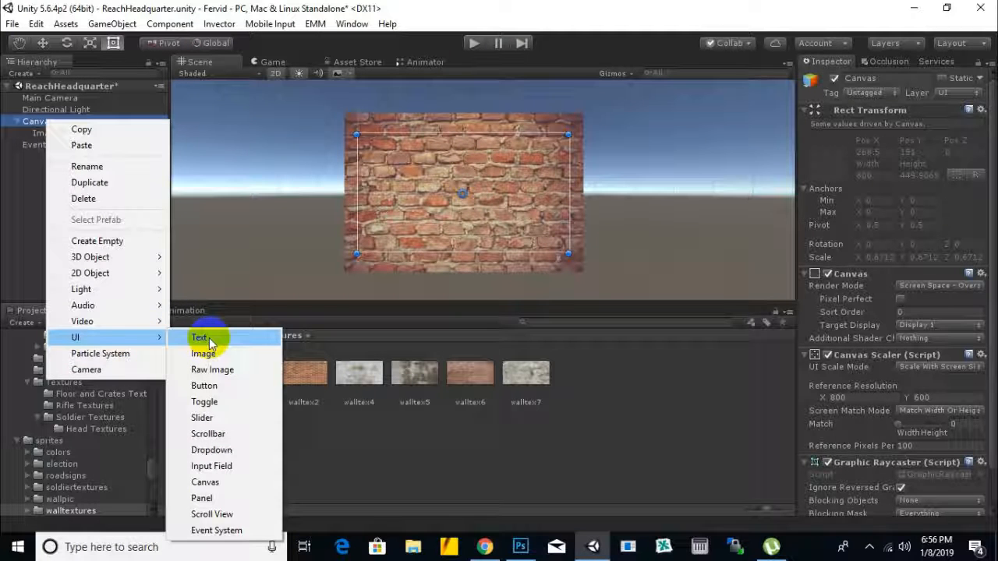
left_click(226, 385)
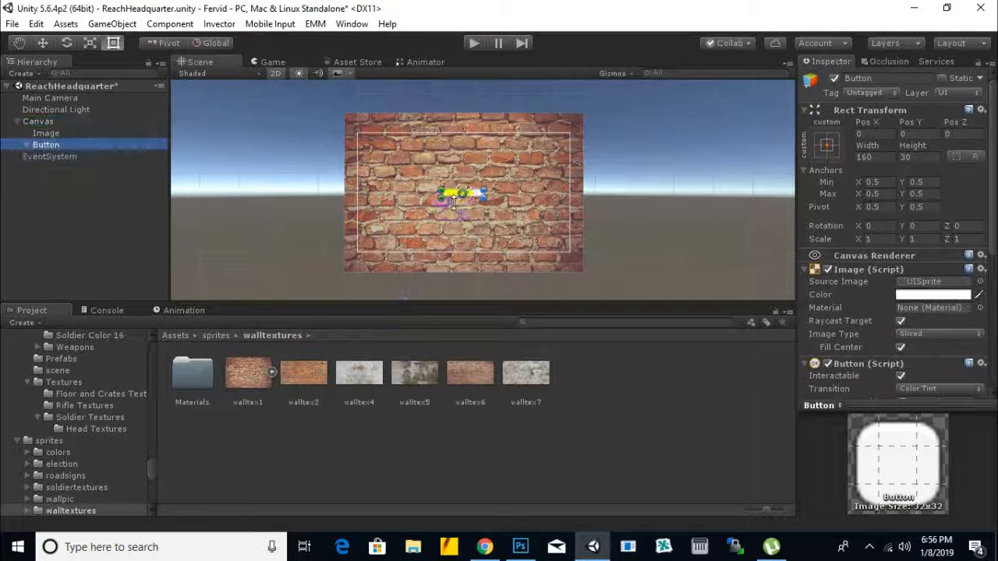
Step: Enlarge the button to about 188 by 55 and switch to the Move tool
left_click_drag(441, 198, 433, 206)
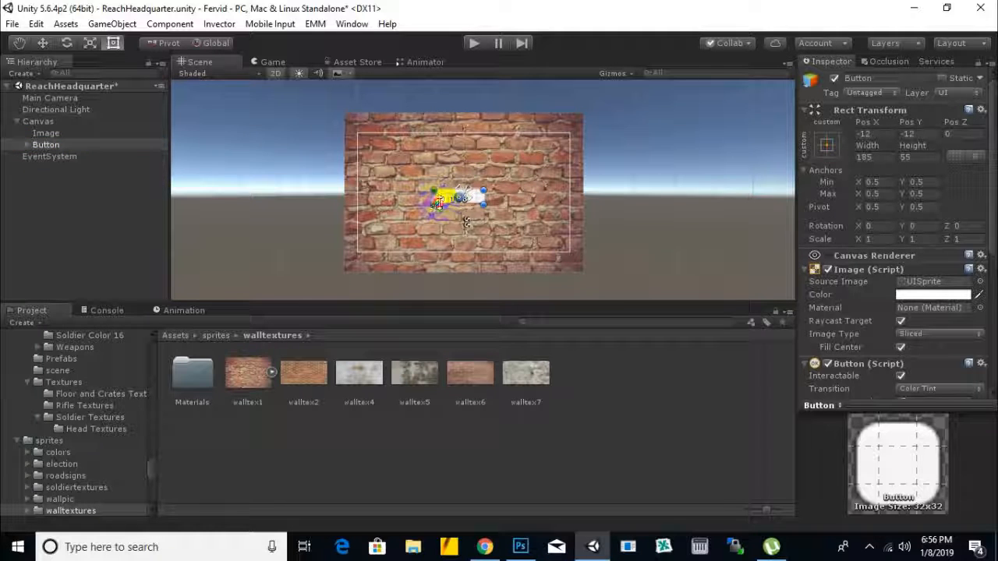
left_click(42, 43)
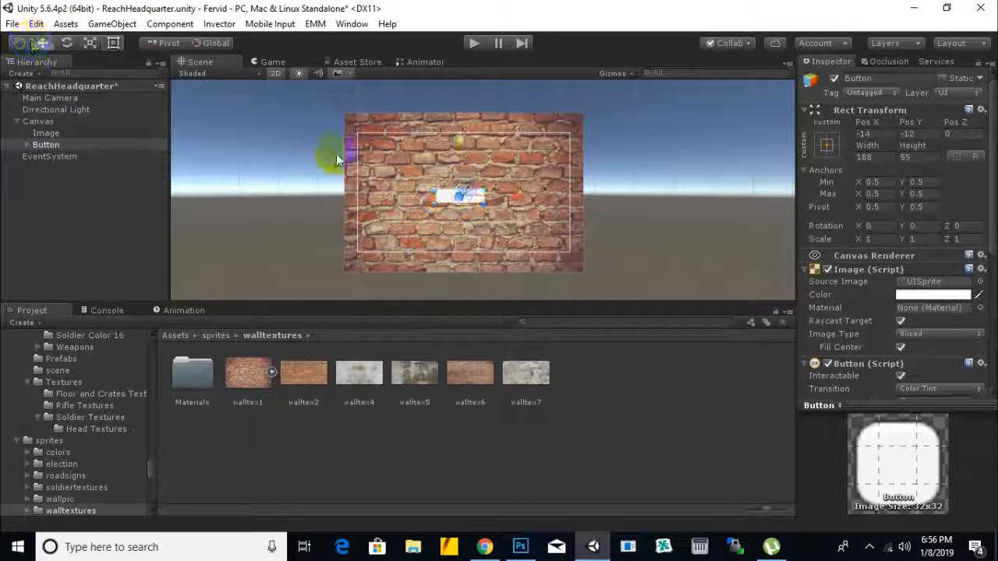
left_click(405, 185)
left_click(470, 208)
scroll(470, 208, "up", 5)
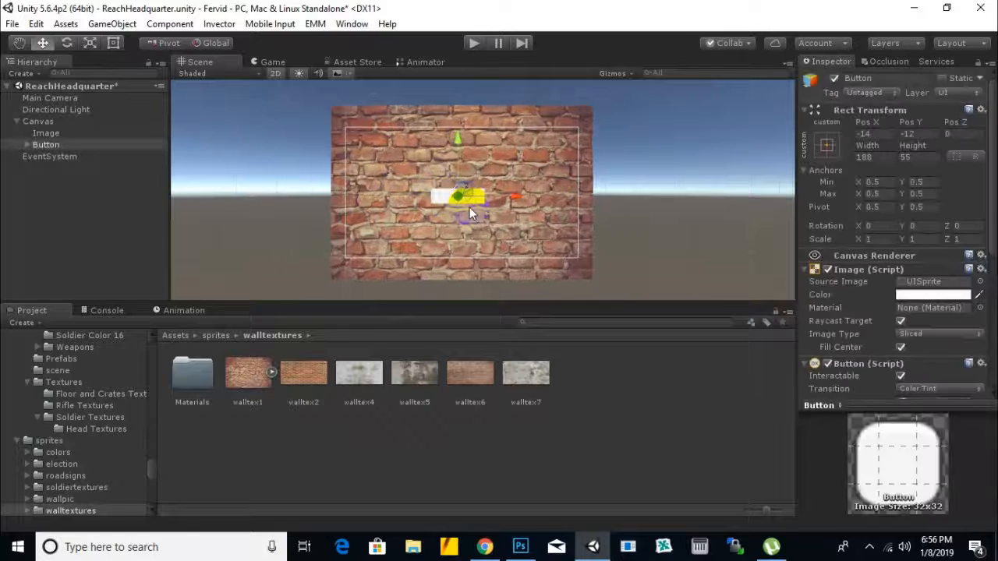
Step: Change the button's label text to START
left_click(28, 144)
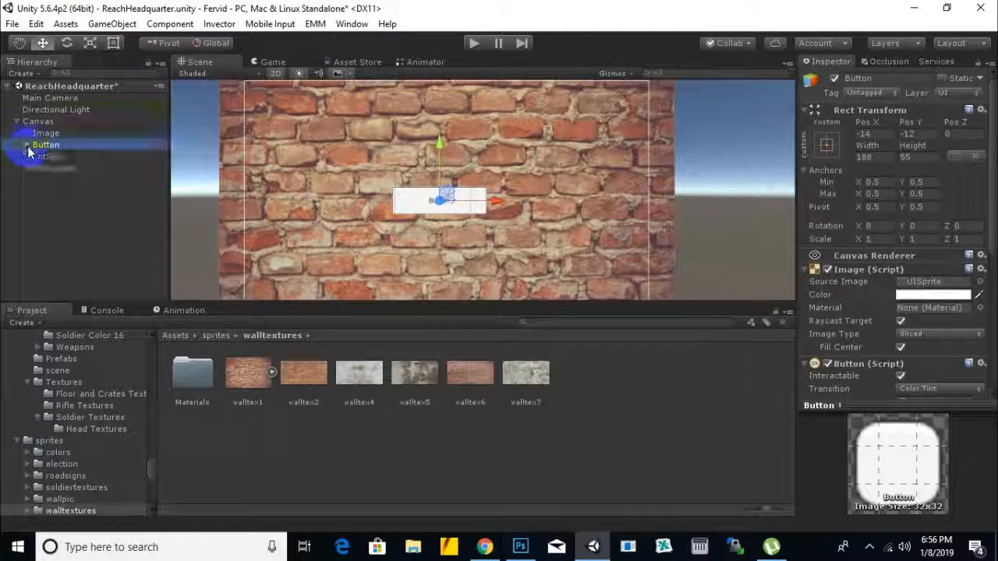
left_click(51, 156)
left_click(849, 296)
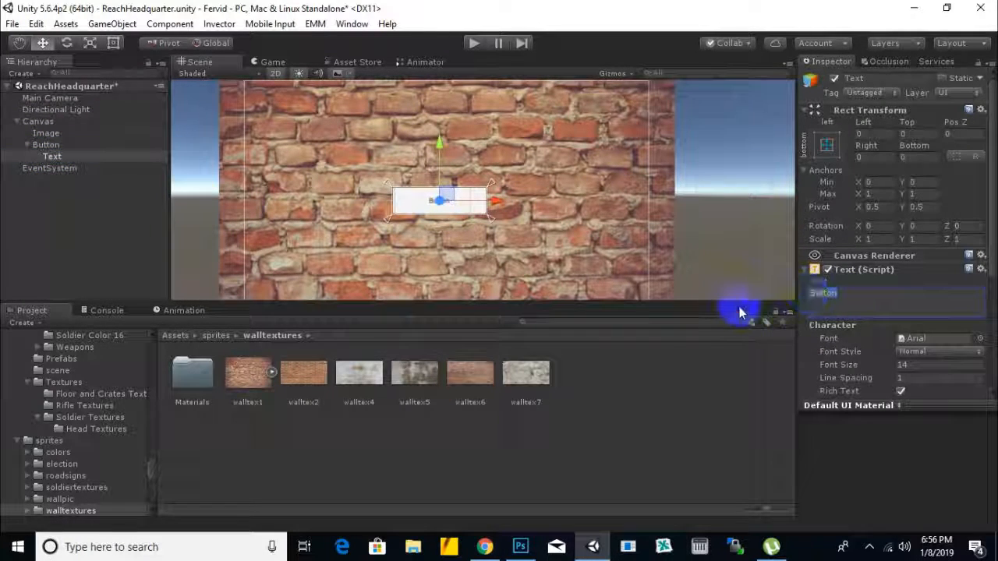
type("START")
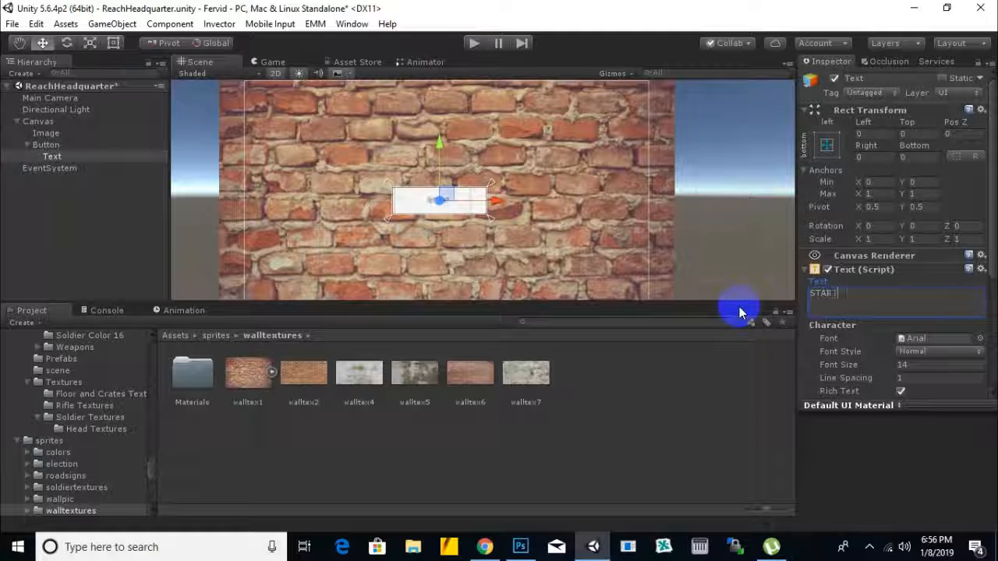
Step: Set the START label's font size to 20 and its font style to Bold
left_click(931, 365)
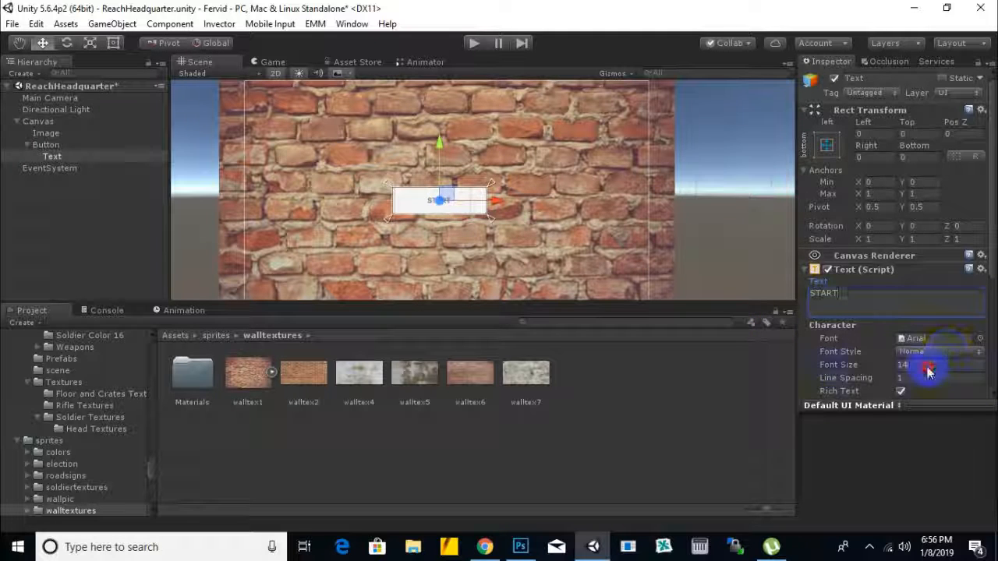
type("20")
left_click(920, 351)
left_click(925, 389)
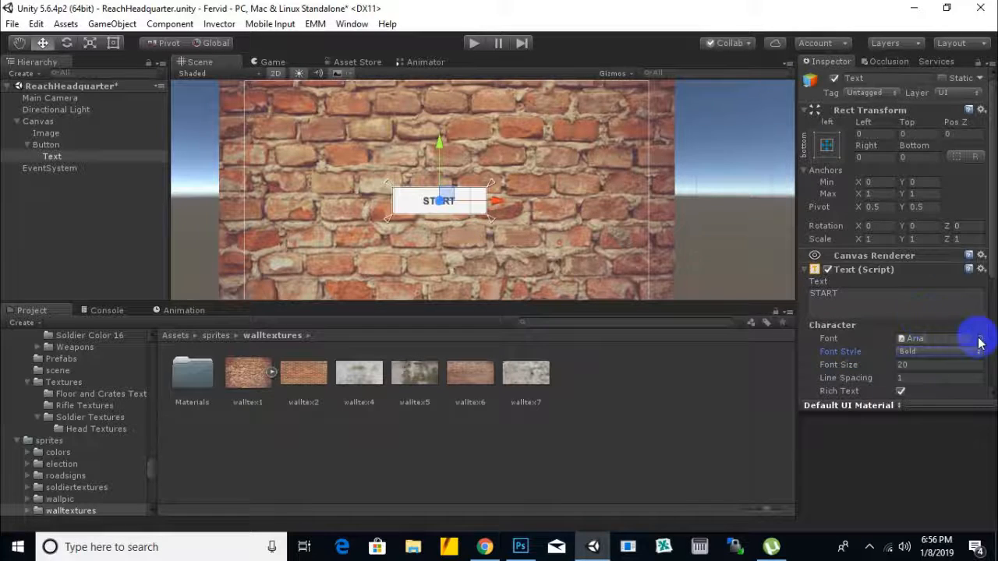
Step: Change the START label's font to BebasKai and set its font size to 36
left_click(980, 339)
double_click(620, 141)
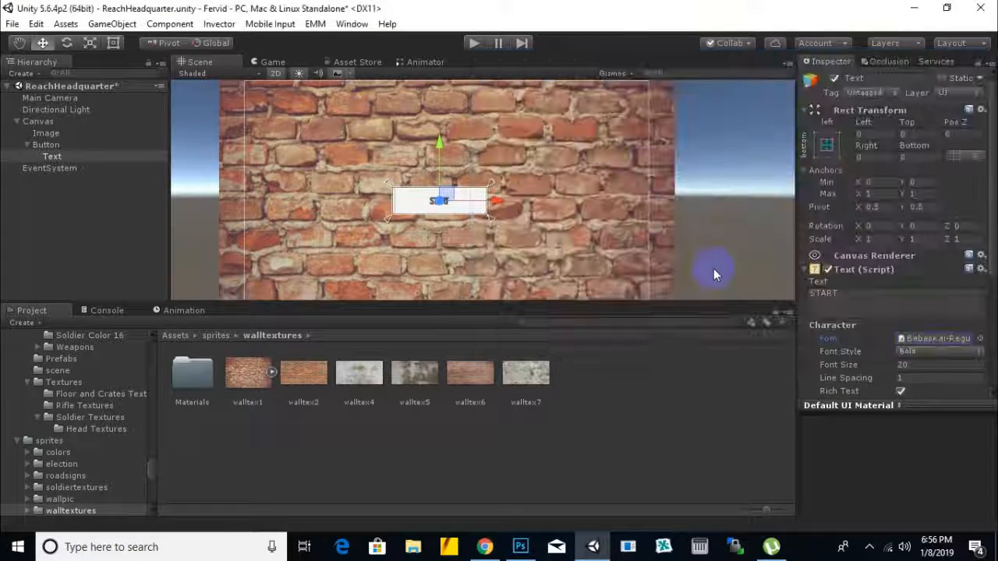
left_click(824, 373)
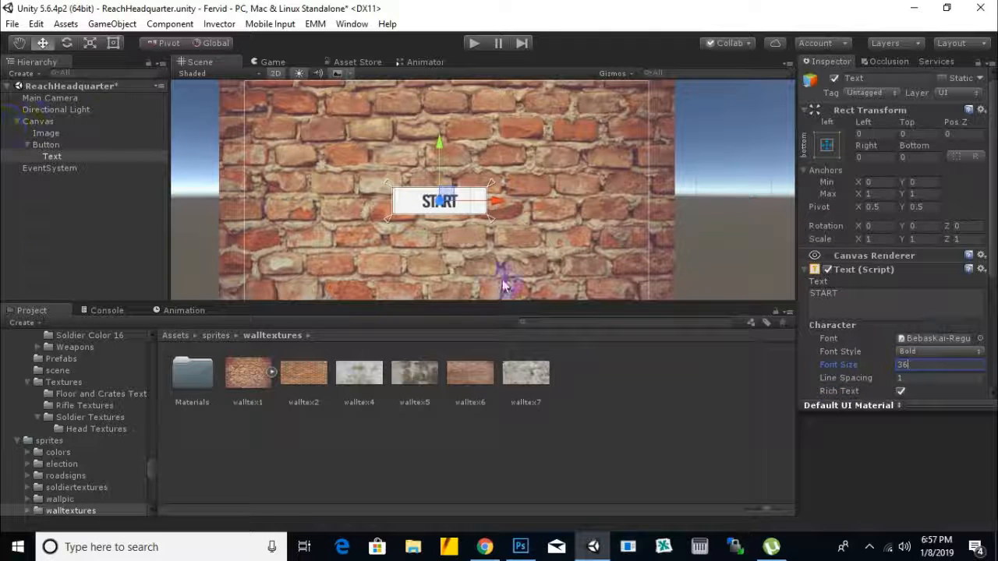
Step: Set the button's image color to pure red (FF0000)
left_click(45, 145)
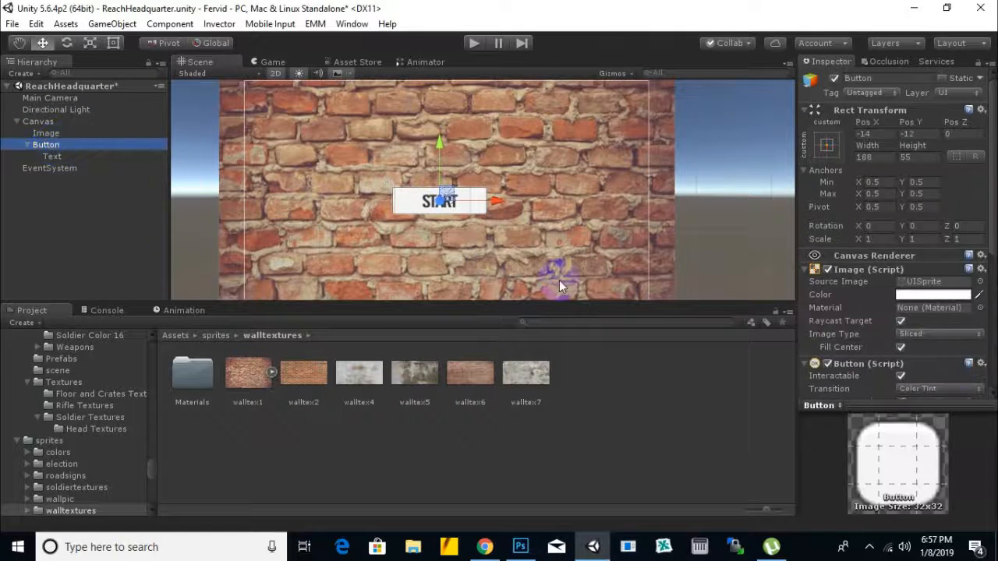
left_click(936, 295)
mouse_move(689, 283)
left_mouse_down()
mouse_move(733, 209)
mouse_move(790, 176)
left_mouse_up()
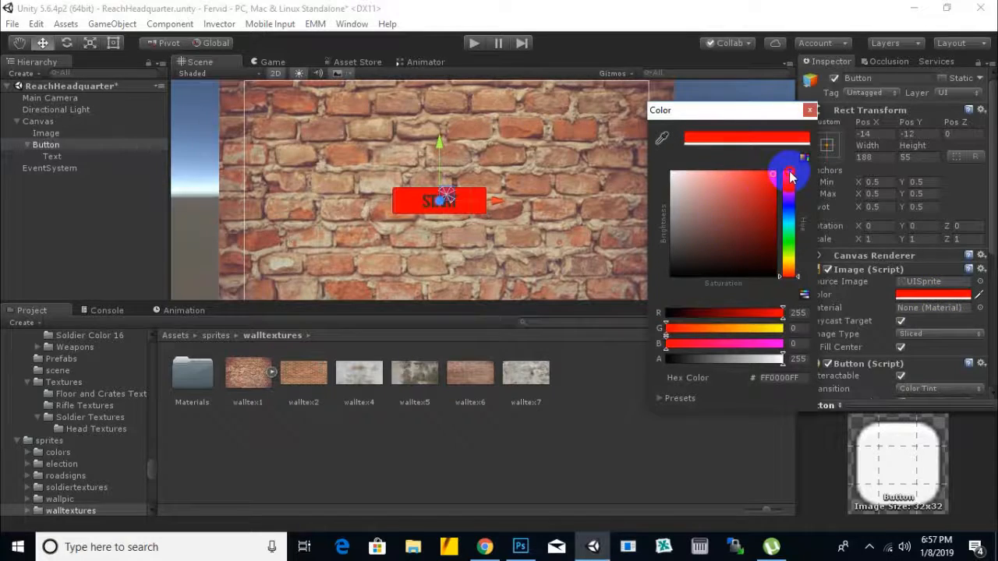
left_click(809, 110)
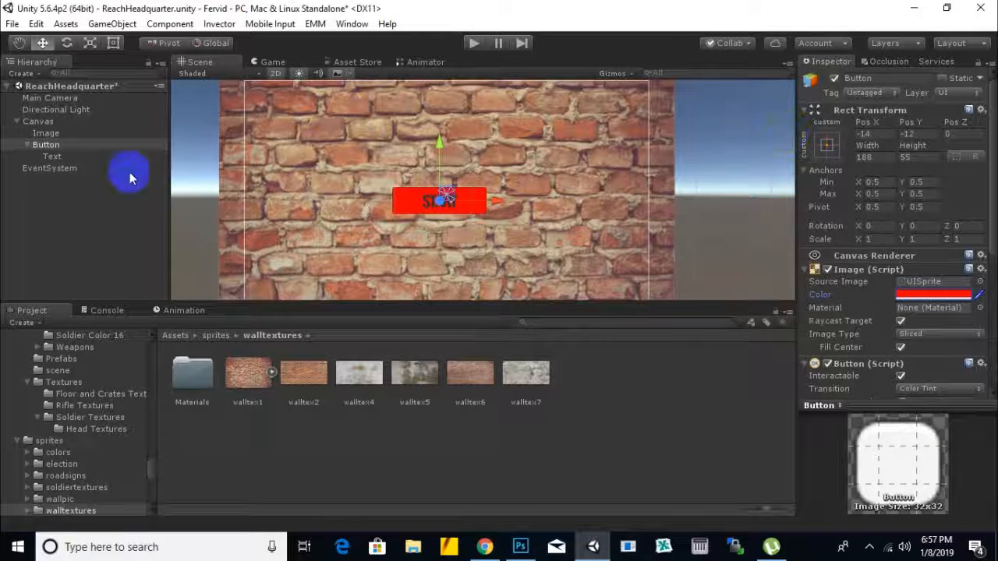
Step: Set the START label's text color to white (FFFFFF)
left_click(62, 160)
scroll(913, 335, "down", 5)
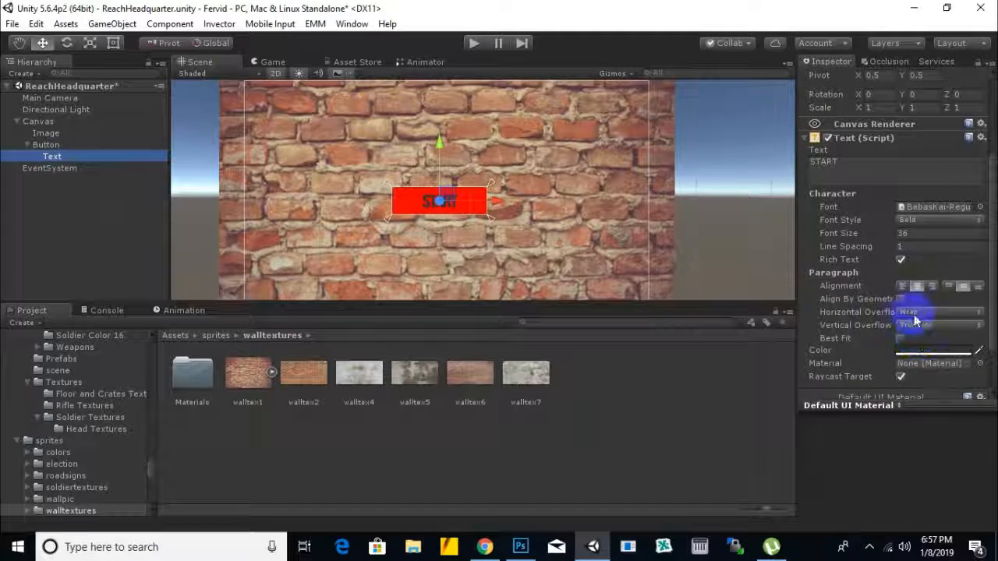
left_click(910, 350)
left_click_drag(736, 210, 634, 151)
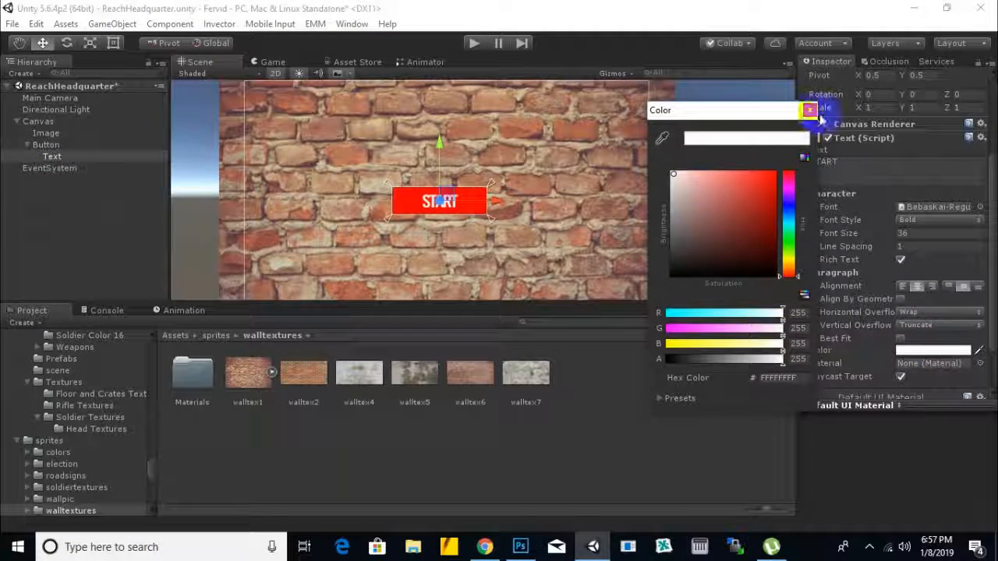
left_click(809, 110)
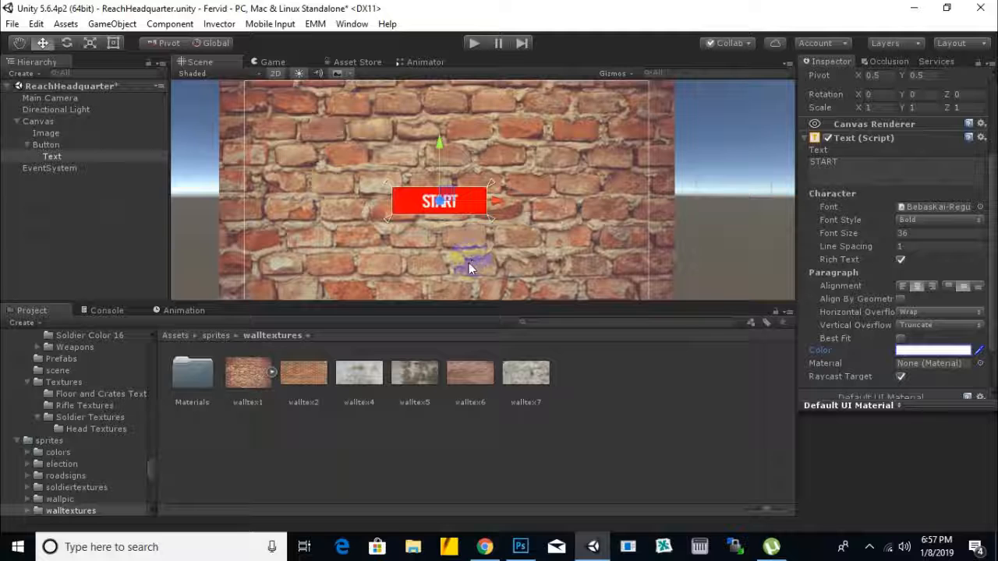
Step: Lower the alpha of the button's red image color to 201
left_click(45, 145)
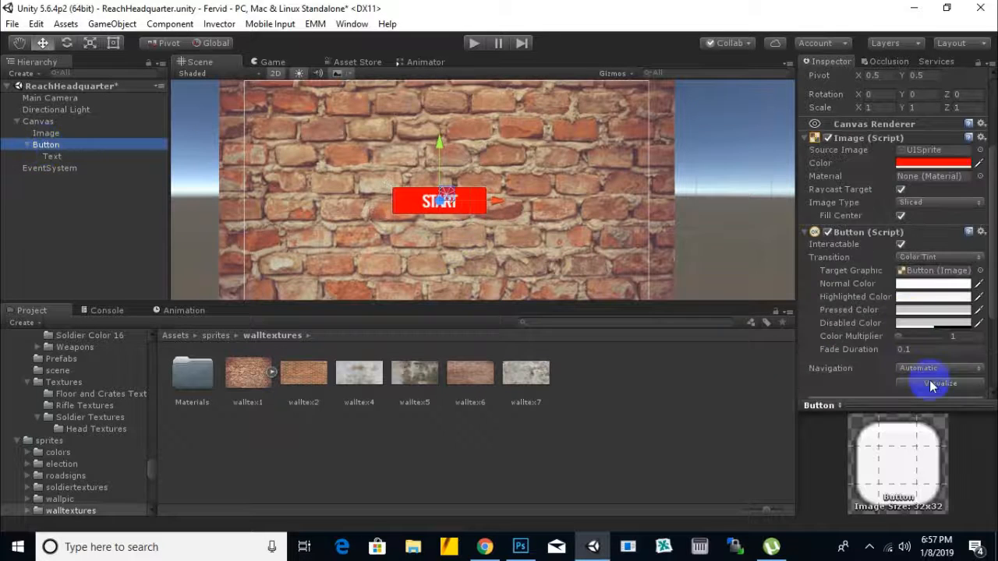
left_click(963, 163)
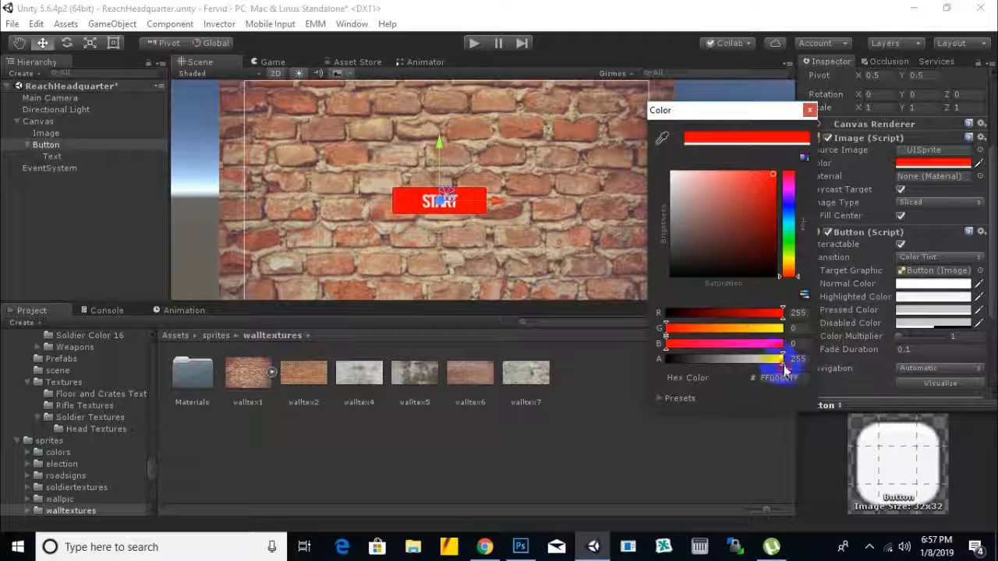
mouse_move(776, 358)
left_mouse_down()
mouse_move(648, 359)
mouse_move(763, 358)
mouse_move(733, 368)
mouse_move(758, 367)
left_mouse_up()
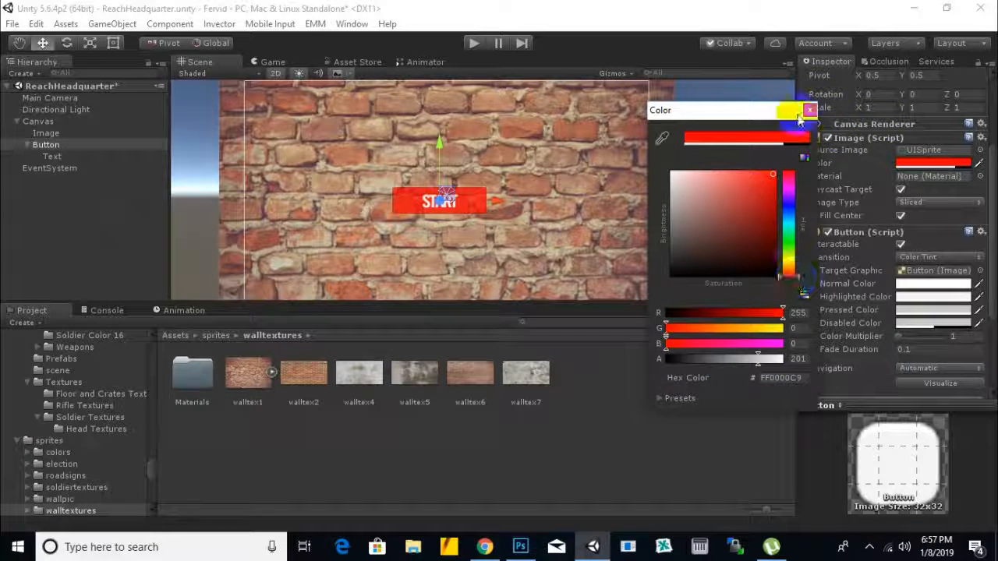
Step: Close the color picker and rename the Button object under Canvas to start
left_click(809, 112)
left_click(49, 145)
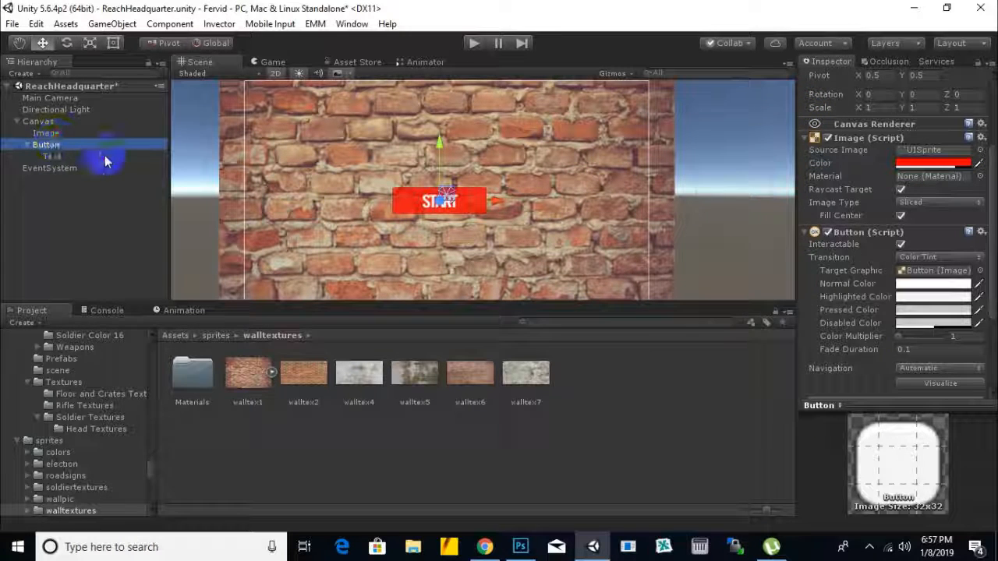
right_click(60, 150)
left_click(95, 190)
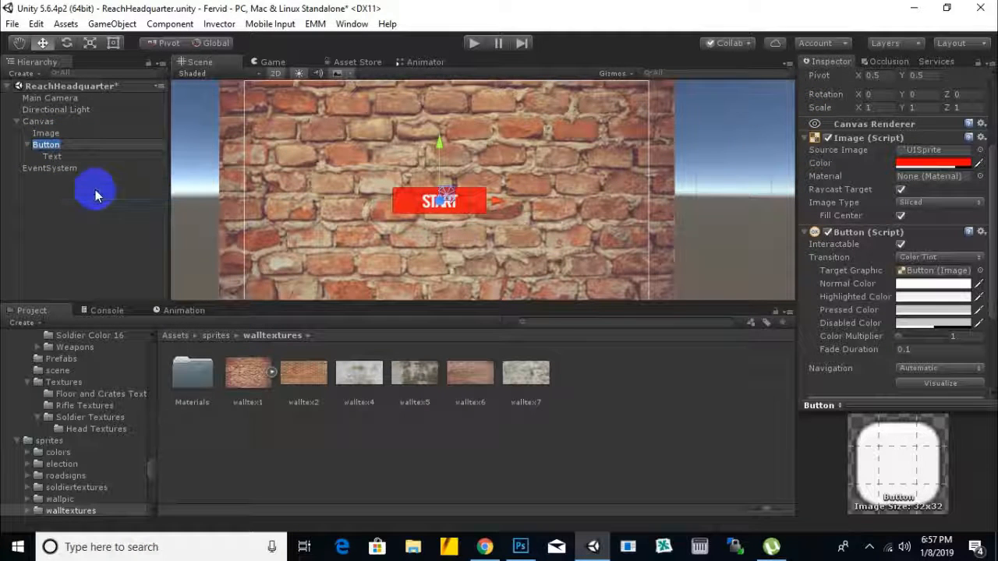
type("start")
key("Return")
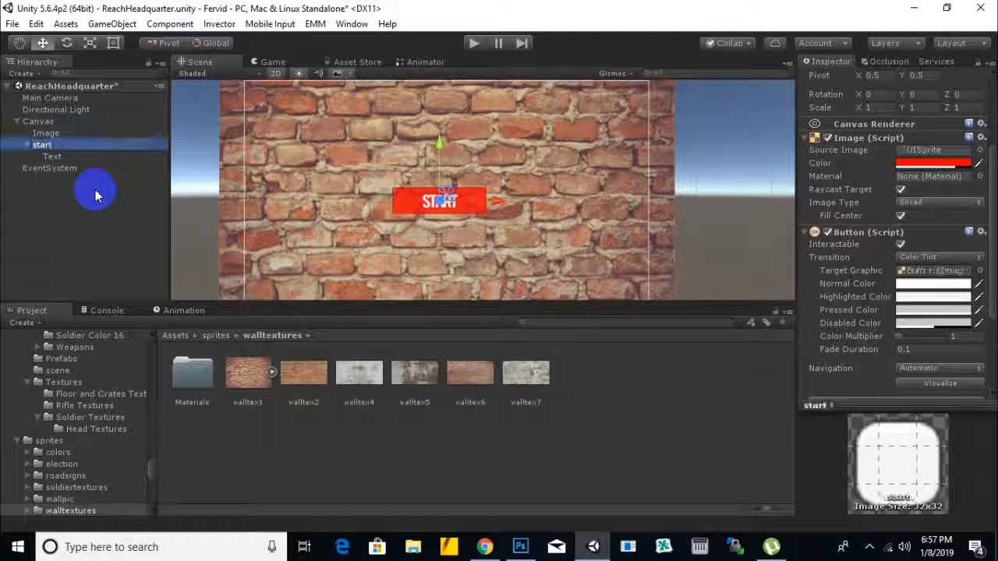
Step: Move the start button to the upper-left area of the canvas
scroll(382, 184, "down", 1)
left_click_drag(442, 150, 444, 101)
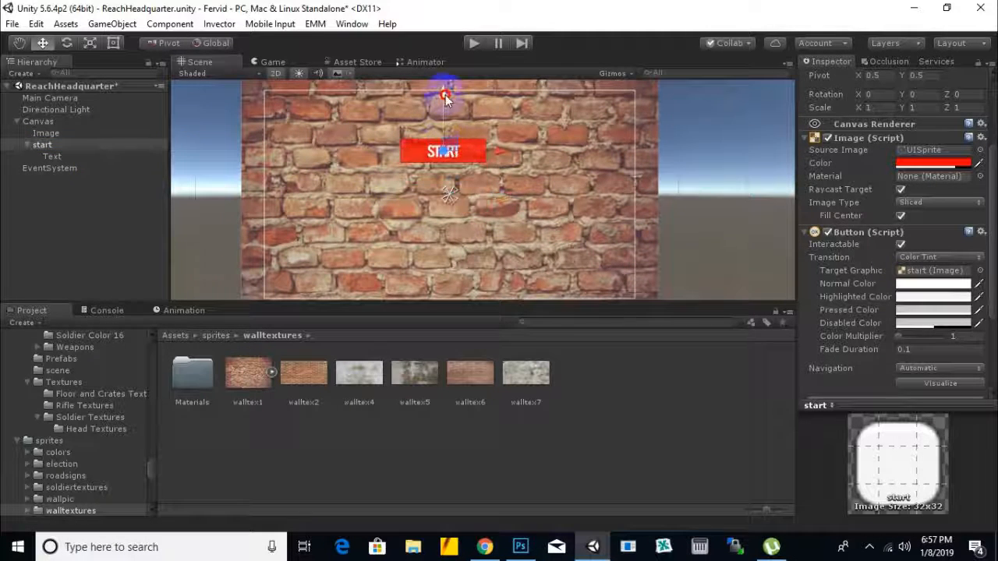
left_click_drag(499, 138, 382, 145)
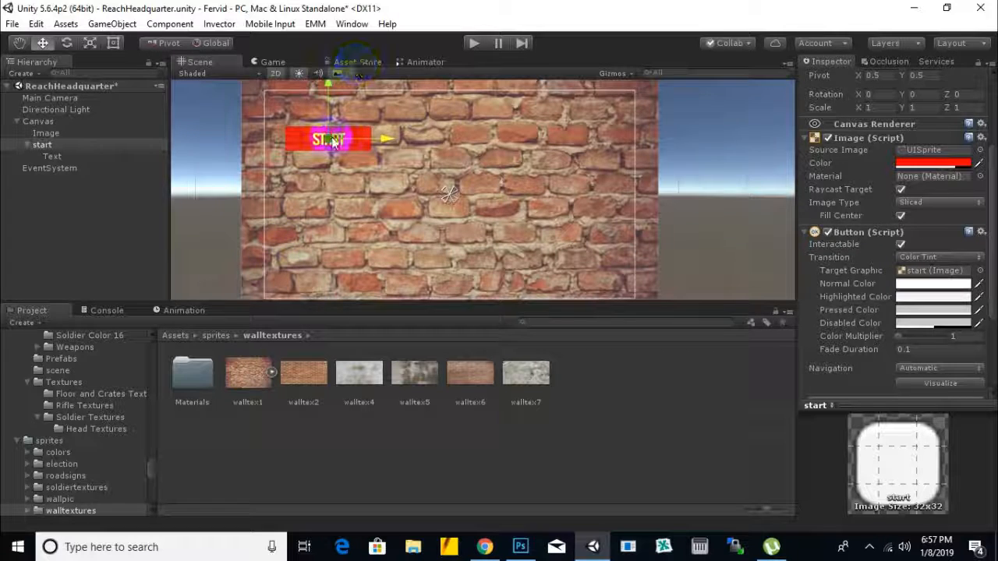
Step: Duplicate the start button twice and stack the copies below it in an evenly spaced column
key("ctrl+d")
left_click_drag(327, 99, 325, 197)
key("ctrl+d")
left_click(350, 191)
left_click(336, 237)
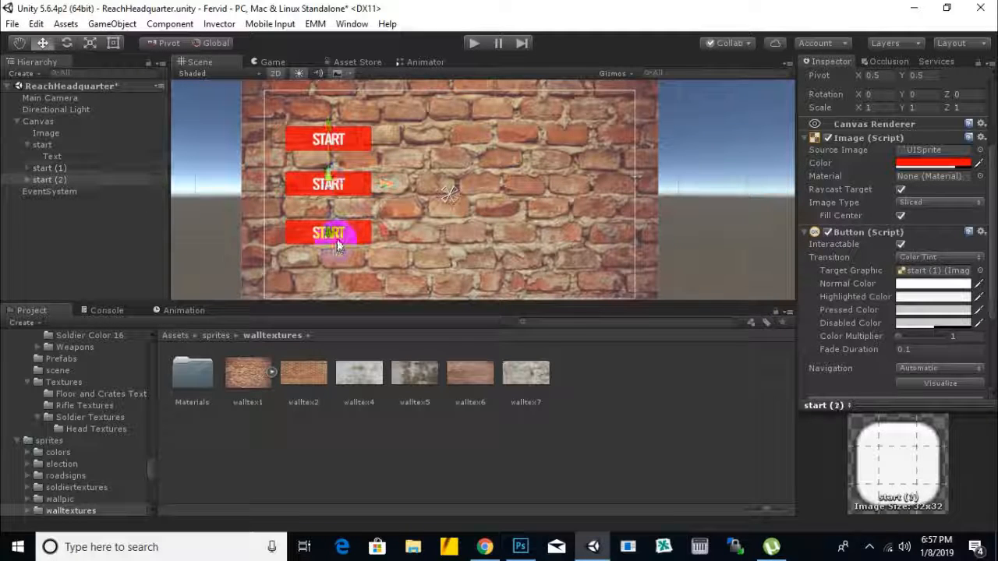
left_click(289, 183)
left_click(330, 230)
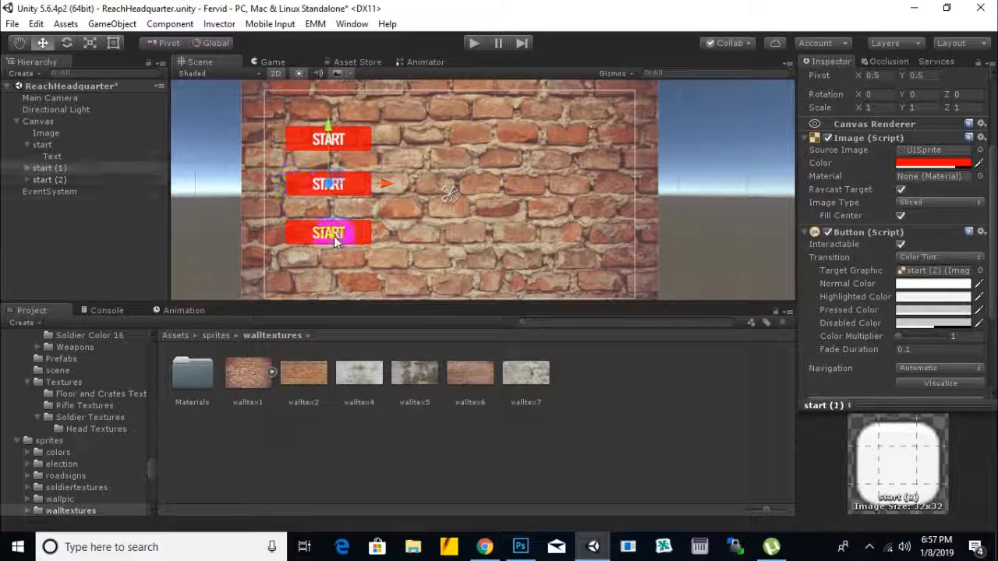
left_click(368, 180)
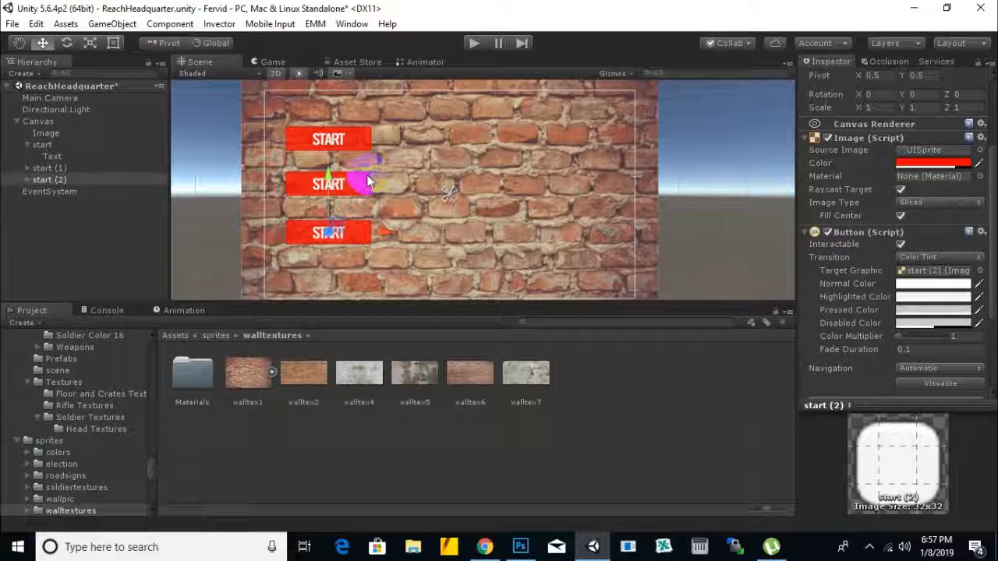
scroll(690, 226, "down", 3)
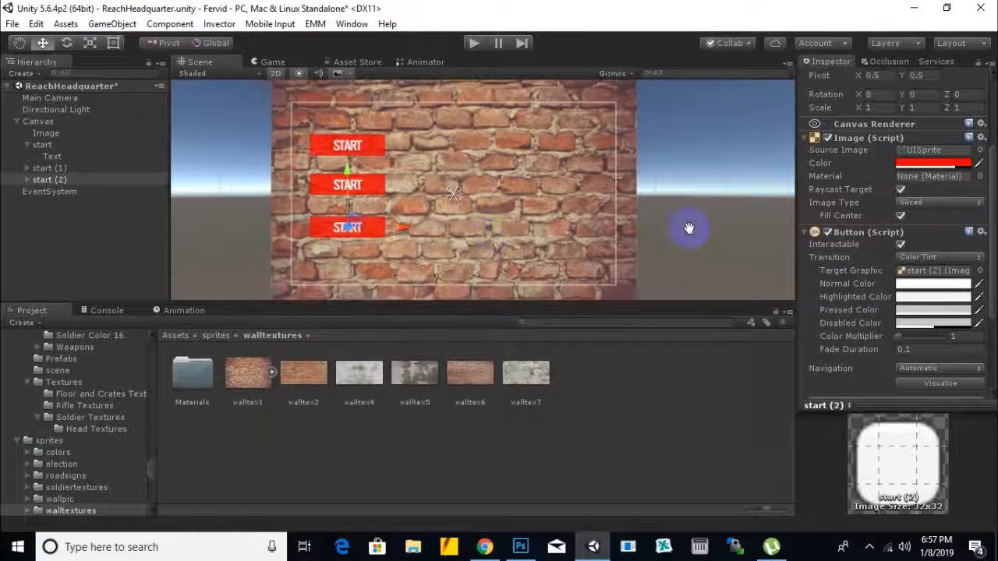
Step: Select the original start button with its children collapsed, and return the project browser to the top-level Assets folder
left_click(30, 145)
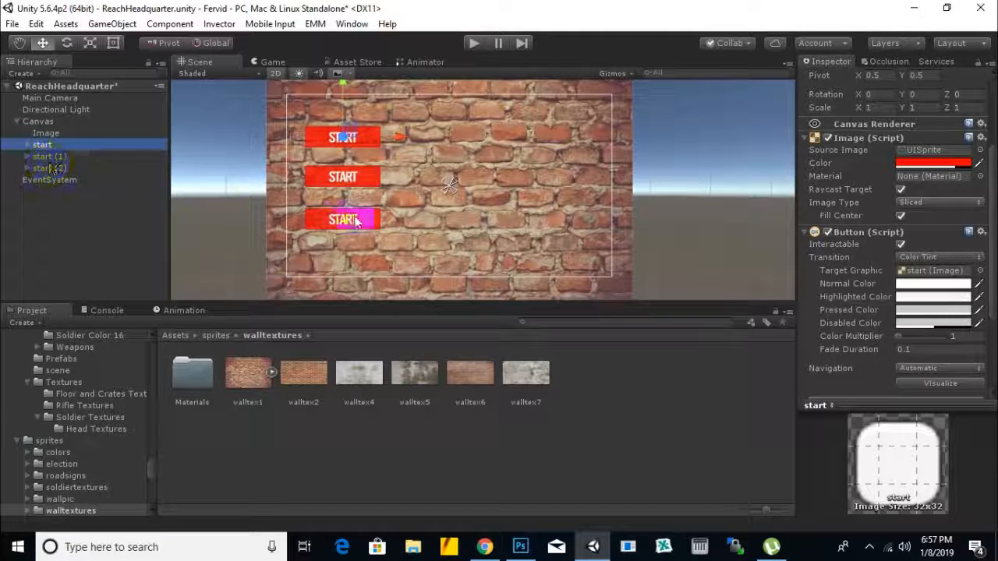
left_click(218, 335)
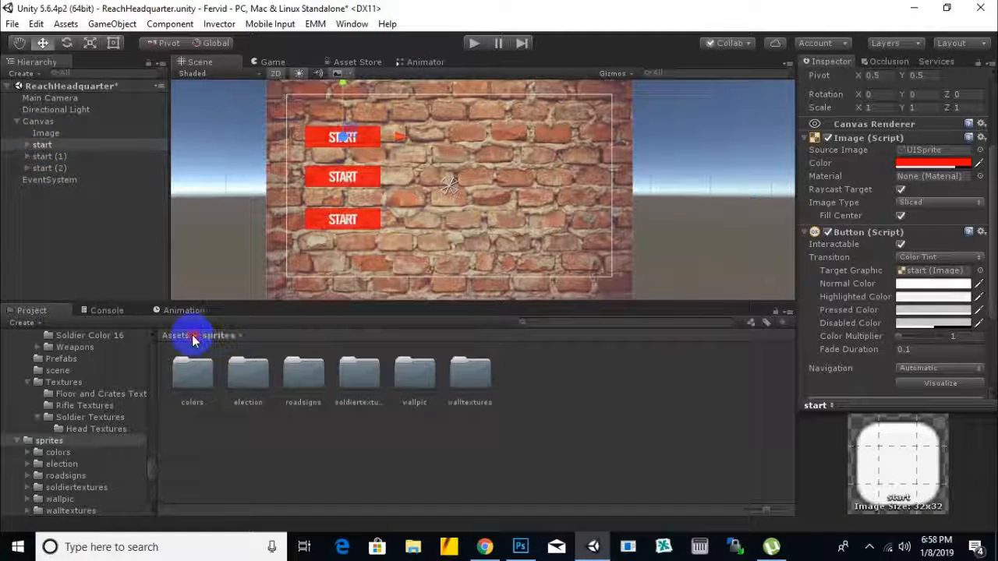
left_click(177, 335)
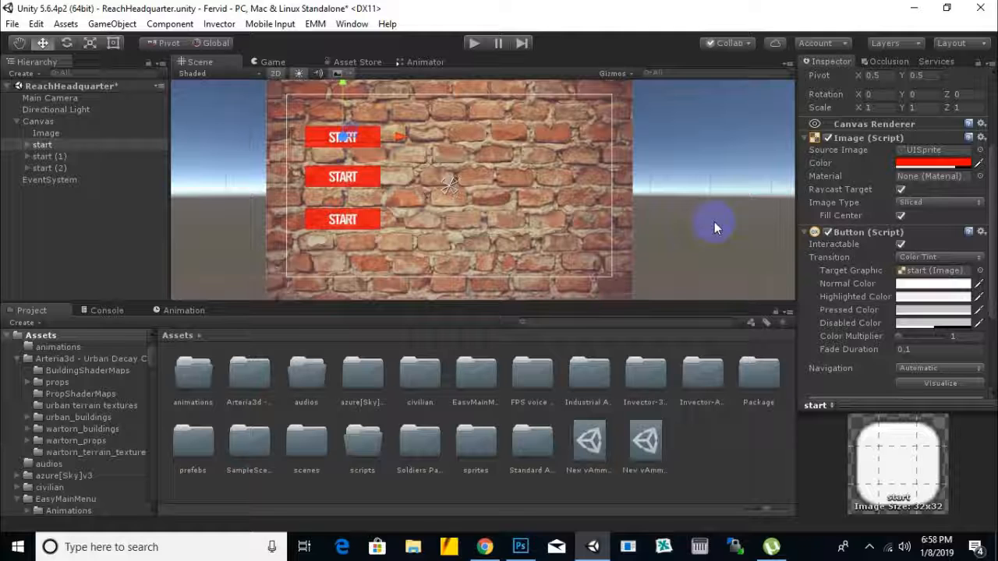
scroll(722, 224, "down", 2)
middle_click_drag(702, 231, 698, 207)
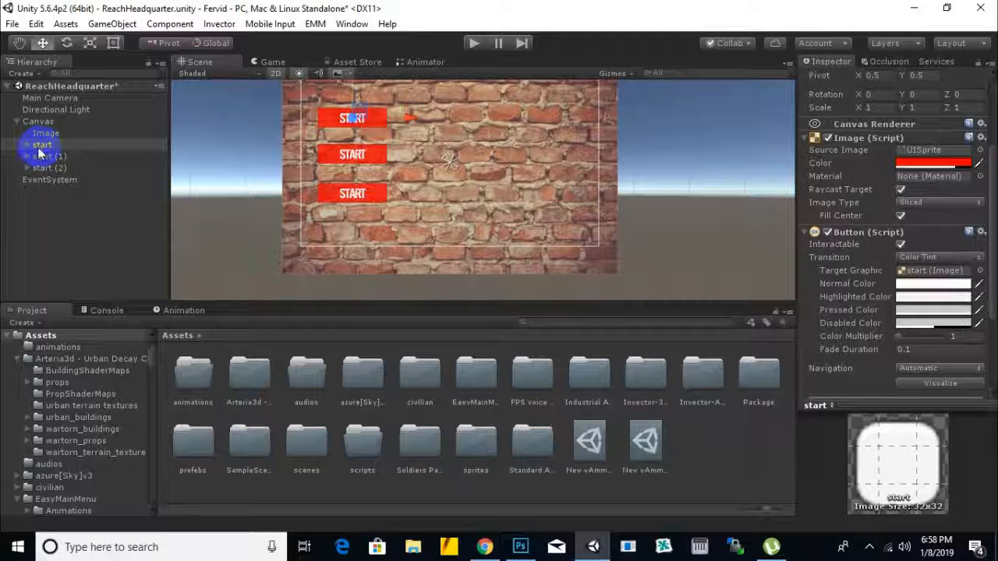
Step: Add an On Click entry to the start button and set its call state to Editor And Runtime
scroll(885, 336, "down", 3)
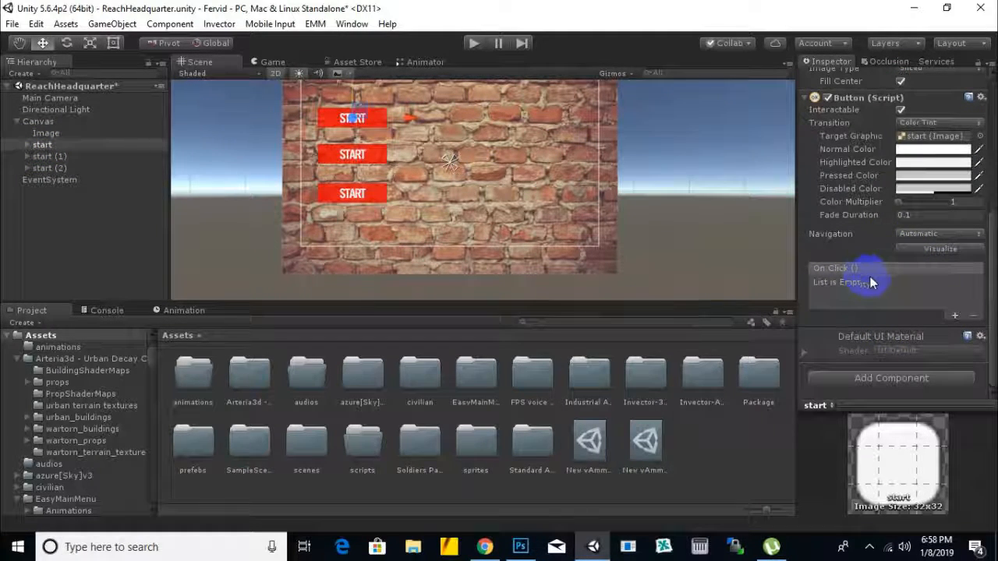
left_click(955, 315)
left_click(845, 283)
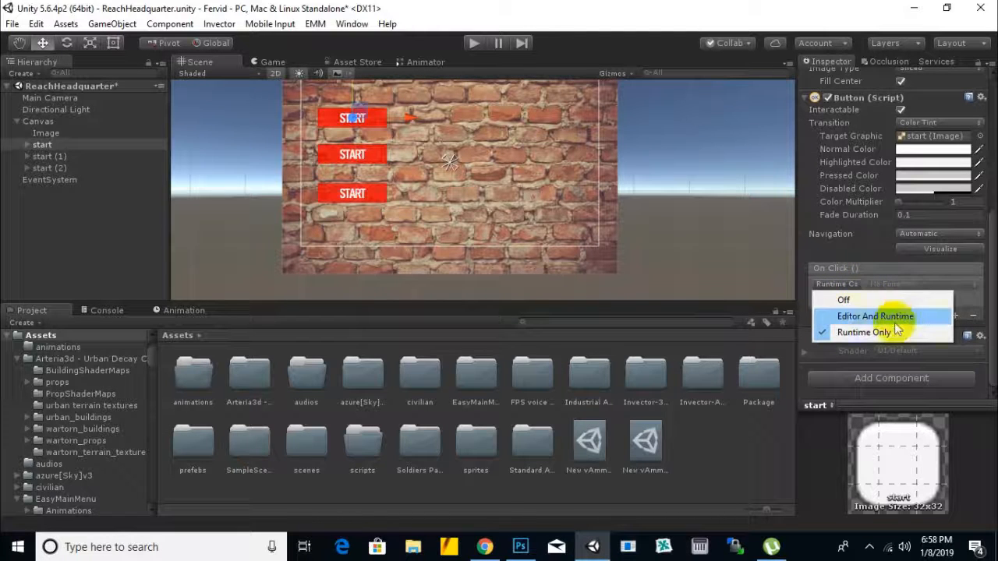
left_click(862, 316)
Step: Set the On Click entry's call state to Runtime Only and assign the start object as its target
left_click(857, 297)
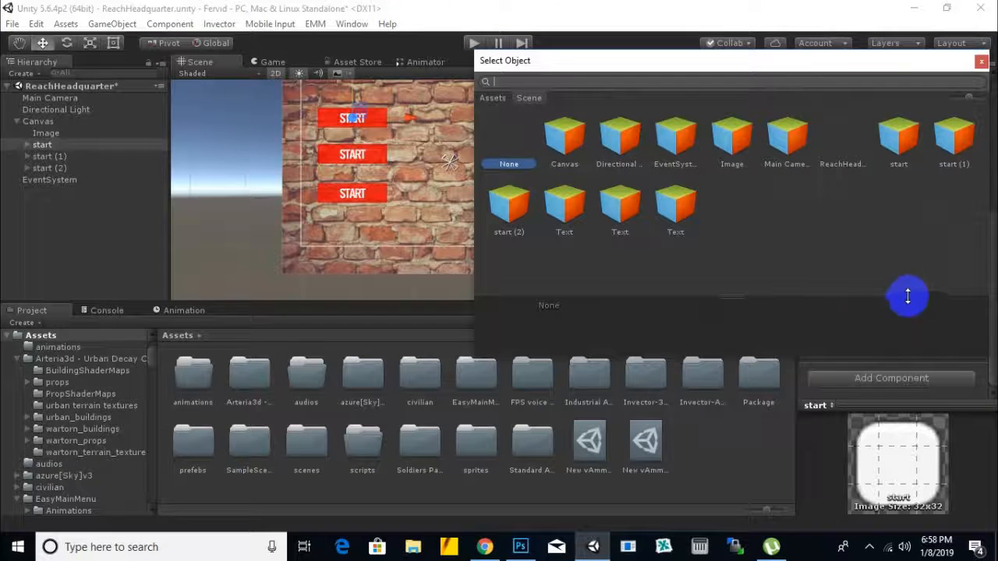
left_click(981, 63)
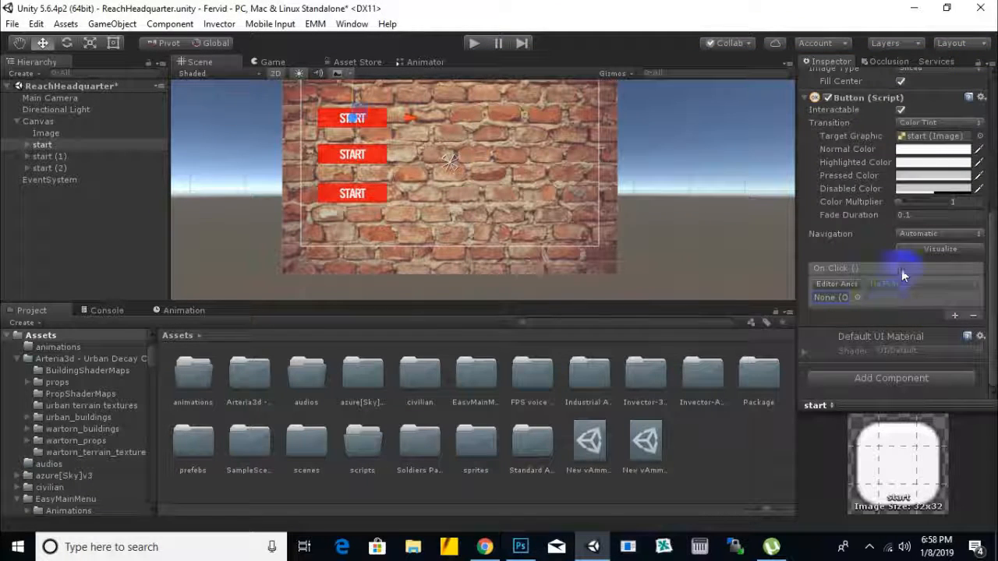
left_click(856, 284)
left_click(875, 330)
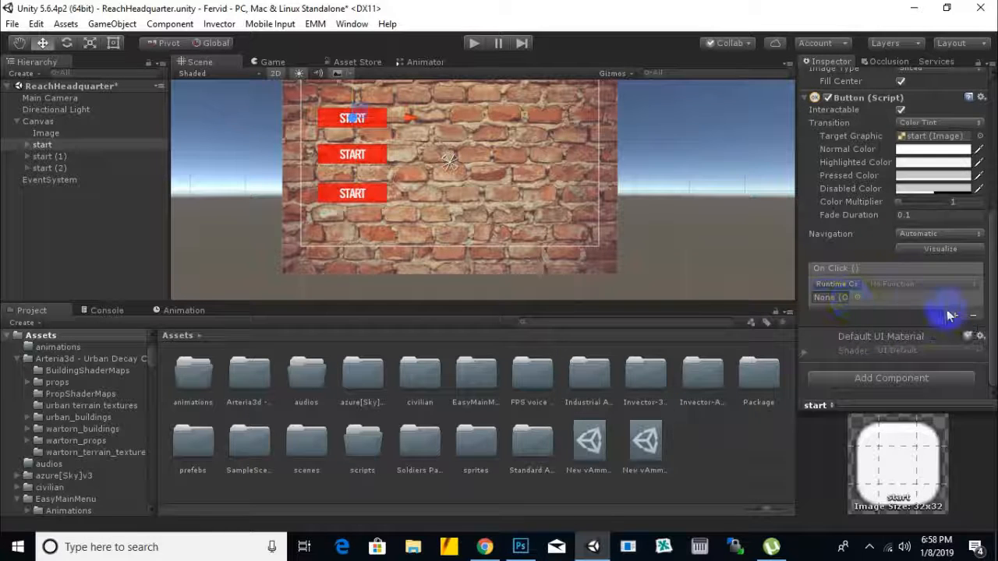
left_click_drag(42, 144, 828, 299)
Step: Examine the On Click functions offered for the start object, including its Button, GameObject and Image functions
left_click(893, 286)
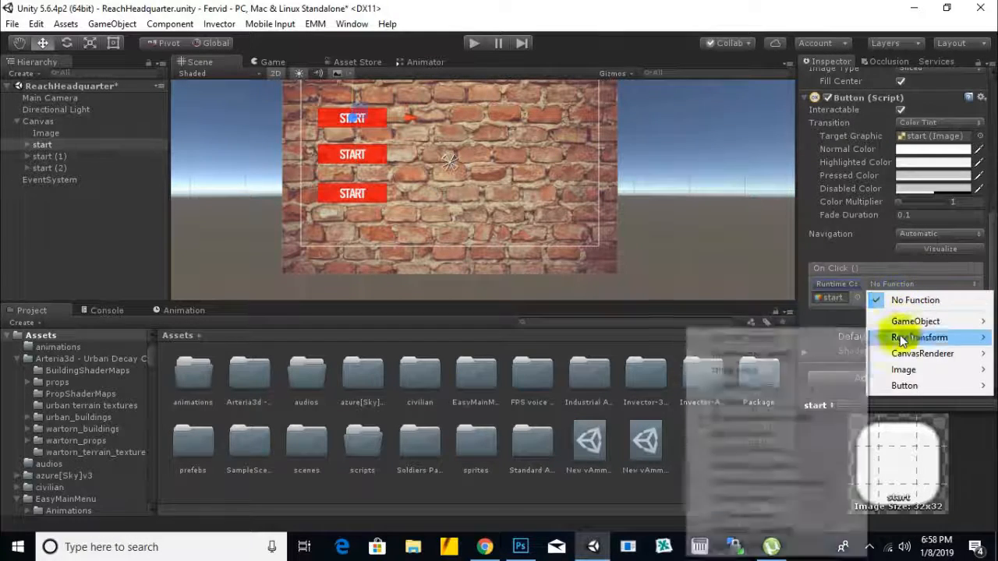
mouse_move(907, 385)
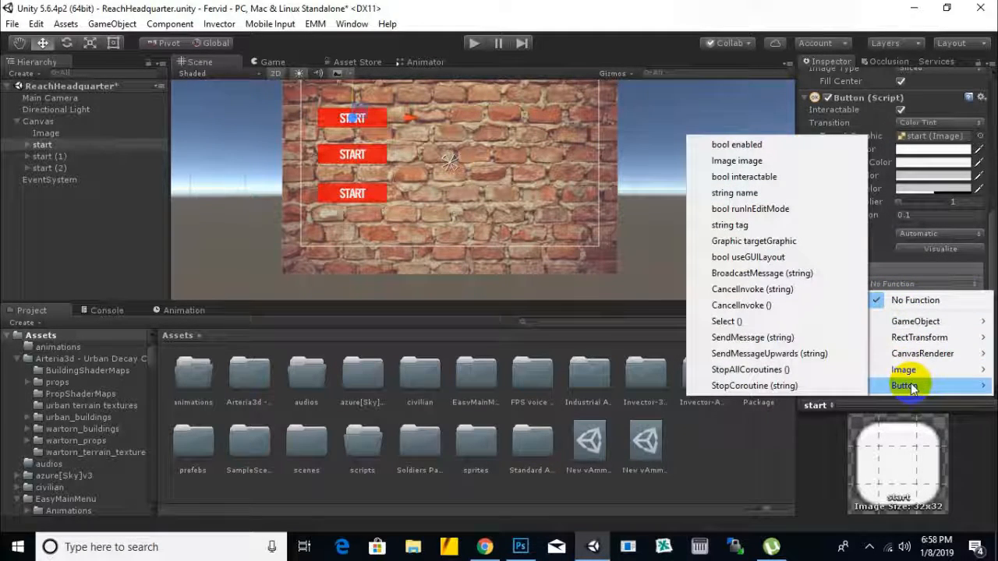
mouse_move(920, 319)
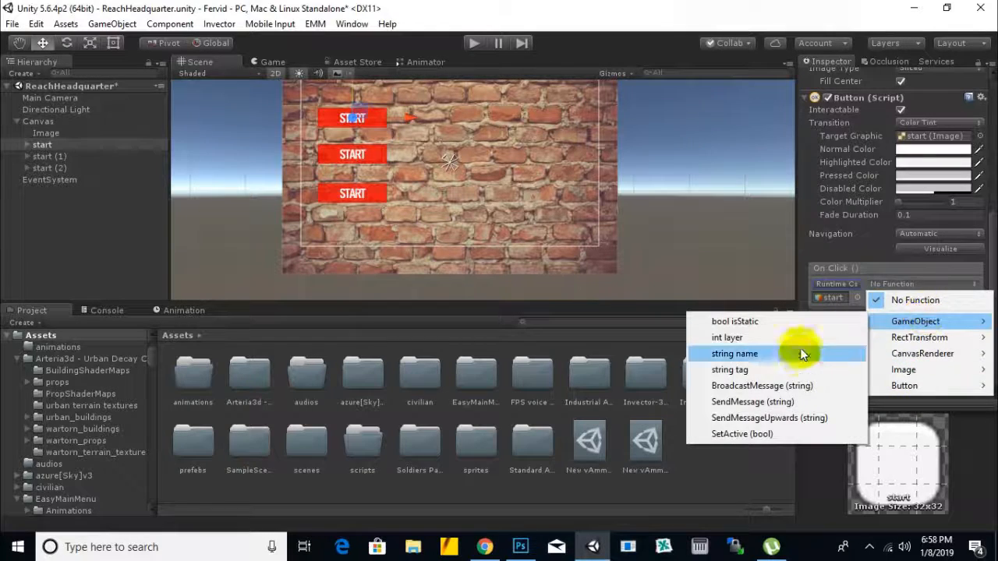
mouse_move(920, 353)
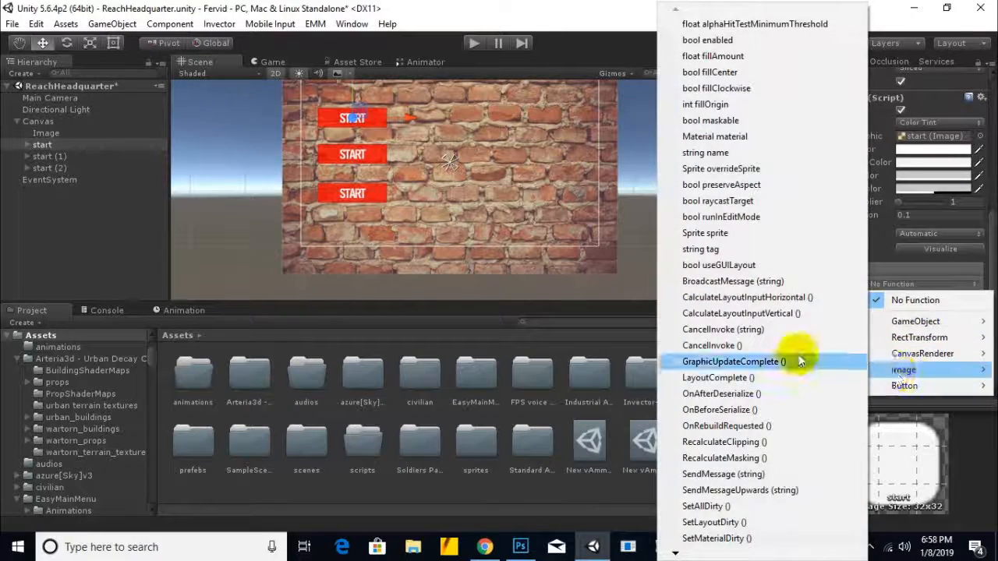
left_click(809, 11)
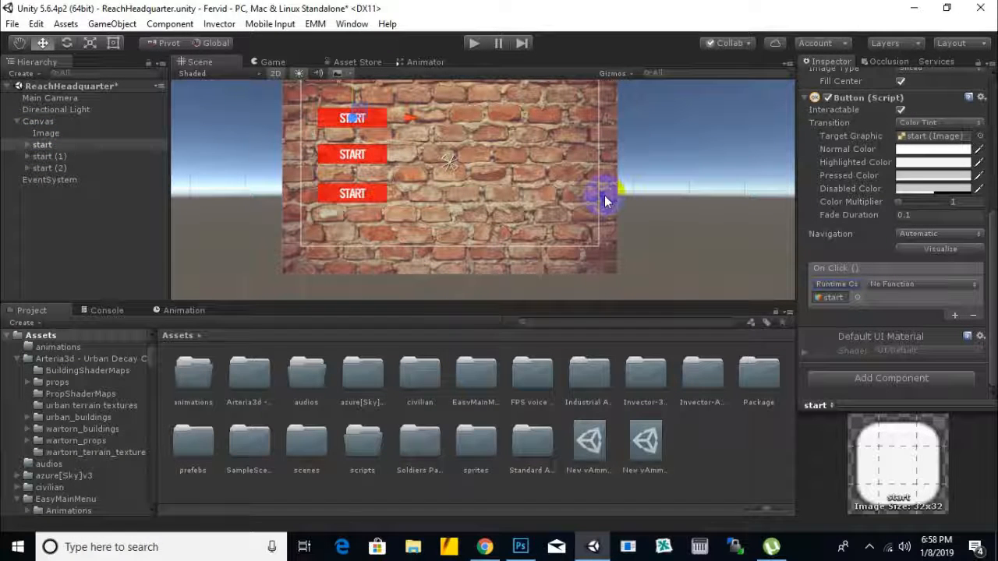
Step: Check the contents of the scripts folder and return to the top-level Assets folder
double_click(353, 456)
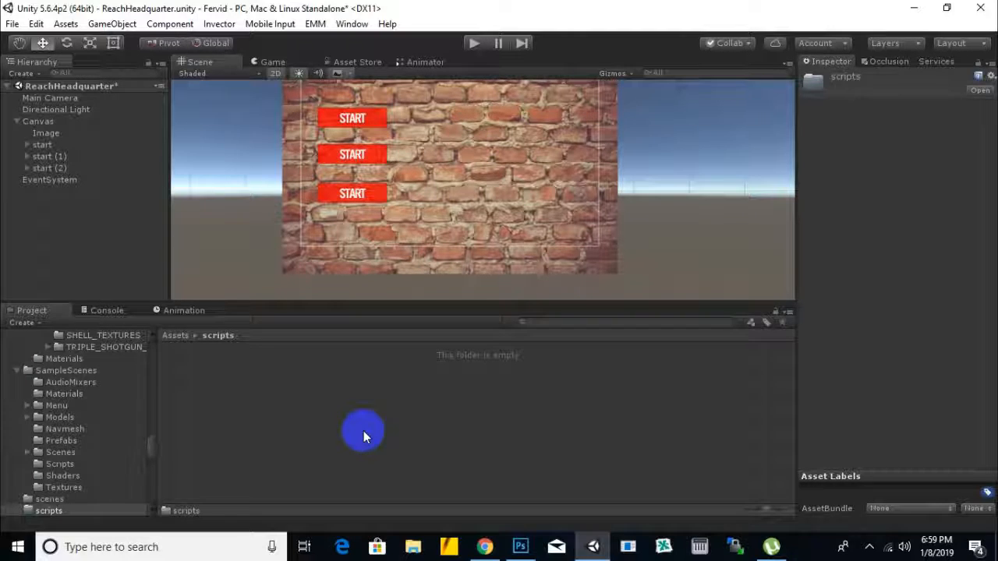
left_click(572, 11)
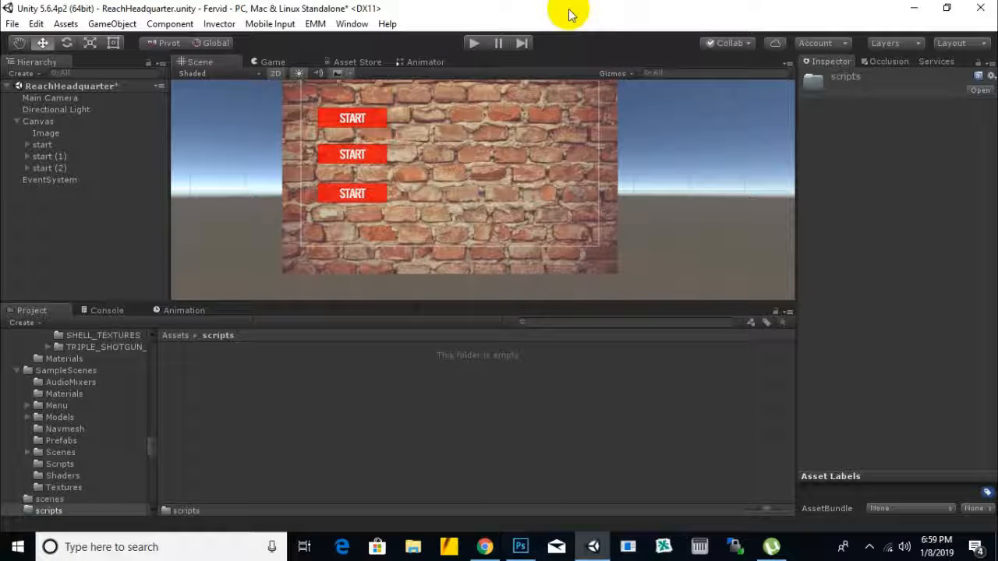
left_click(179, 338)
left_click(653, 445)
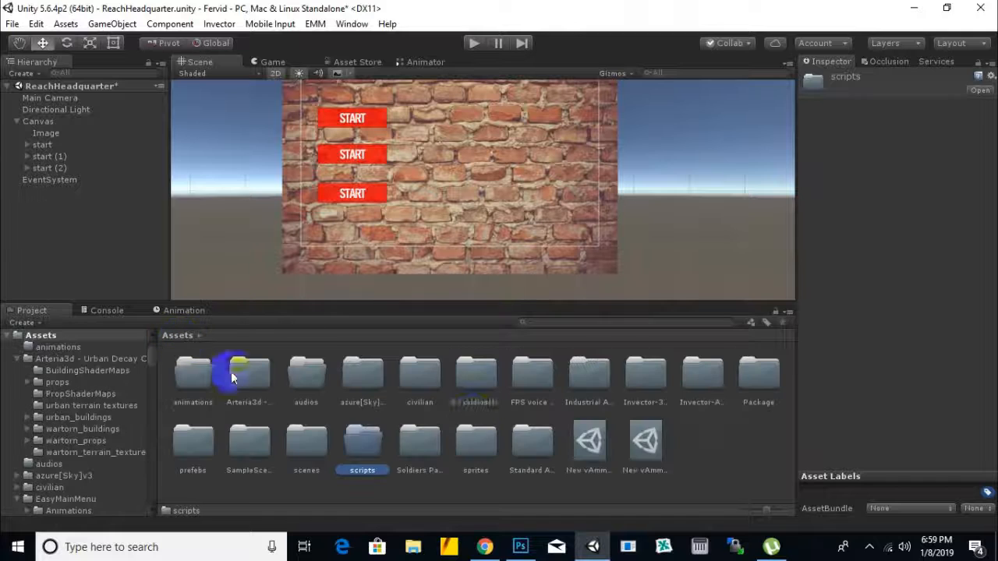
Step: Add a UI Slider as a child of the Canvas
scroll(523, 249, "down", 4)
mouse_move(666, 207)
middle_mouse_down()
mouse_move(677, 254)
mouse_move(671, 206)
middle_mouse_up()
scroll(595, 222, "down", 2)
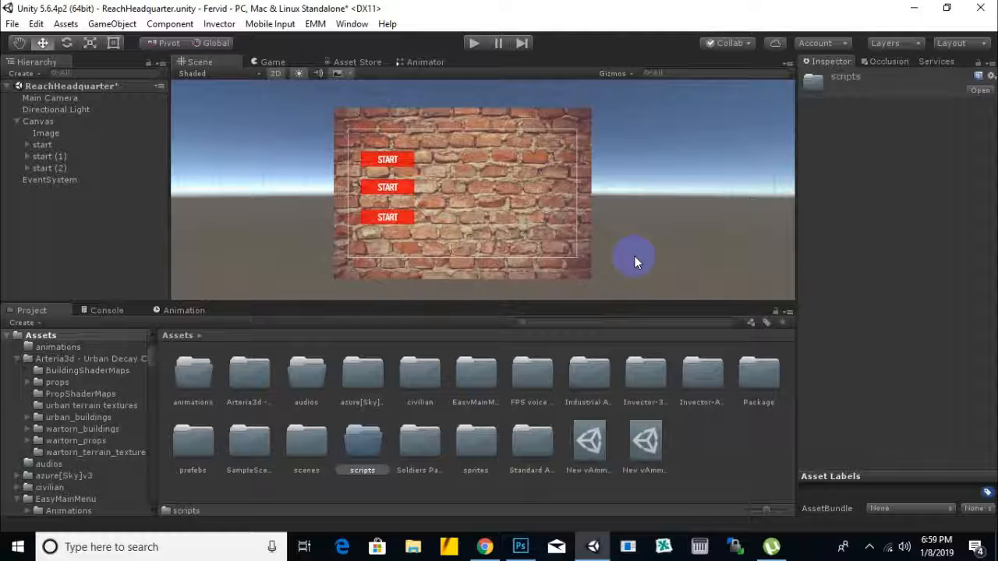
scroll(370, 159, "up", 4)
middle_click_drag(406, 154, 442, 138)
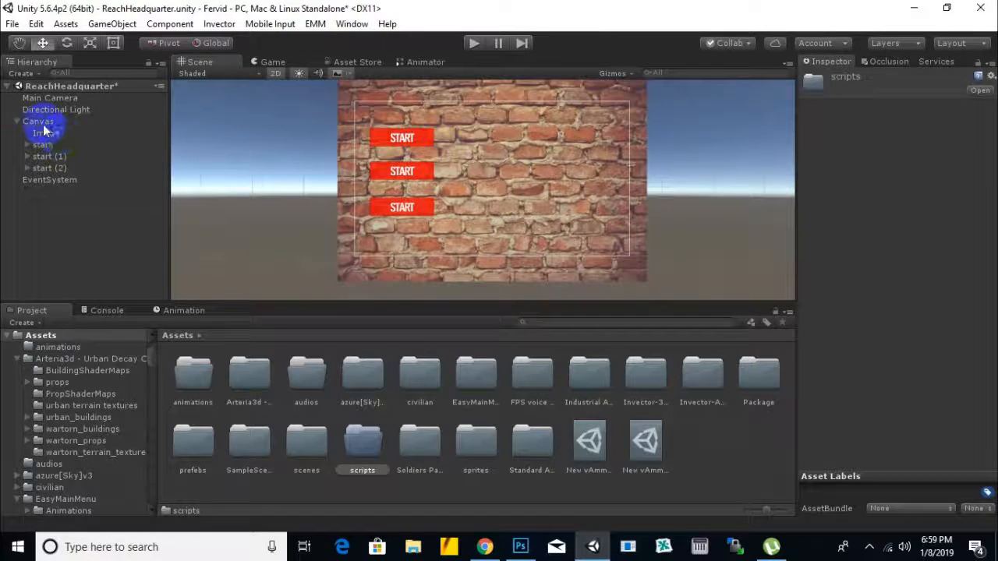
right_click(44, 123)
mouse_move(98, 342)
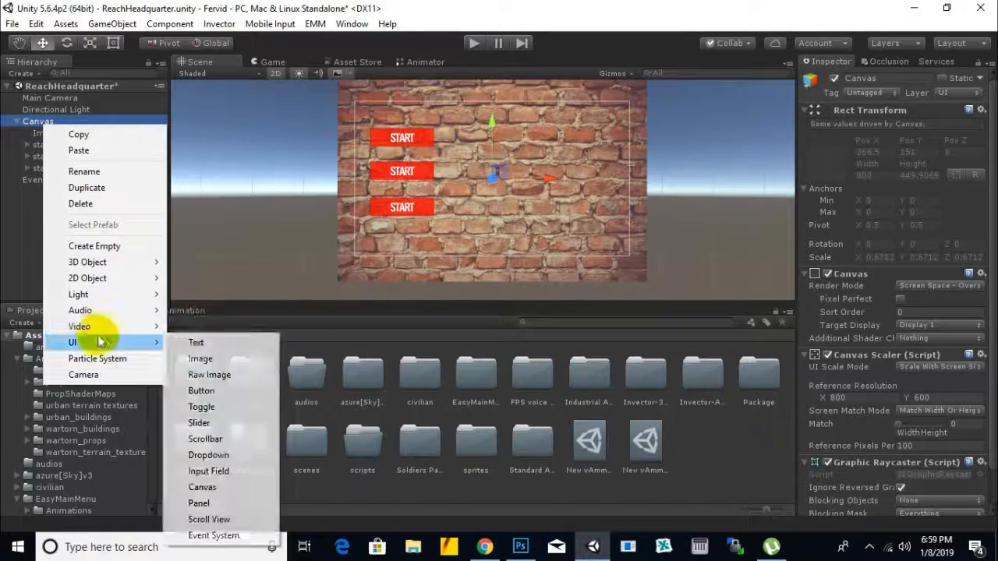
left_click(205, 423)
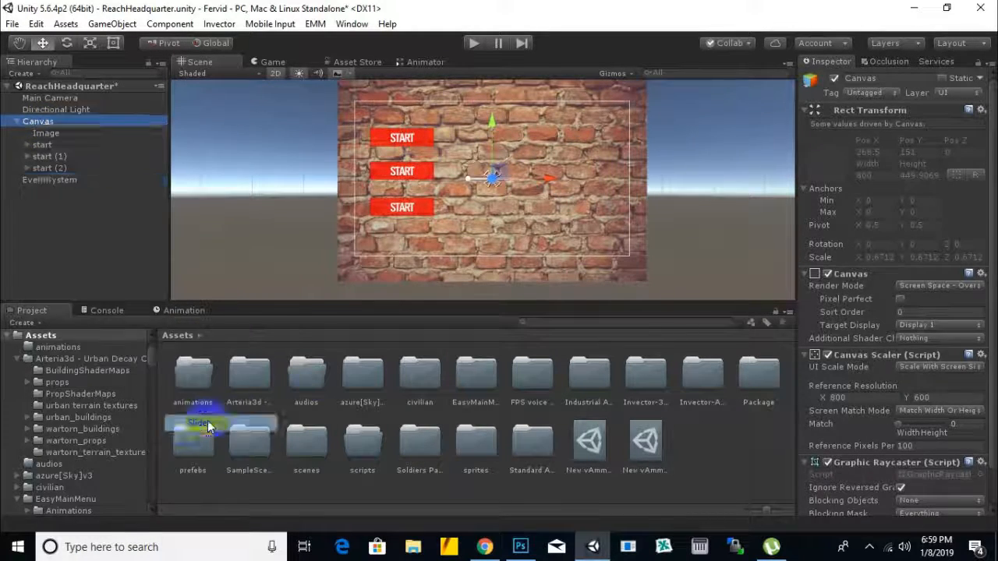
Step: Select the Slider and set its Normal Color to red (F80202)
left_click(478, 183)
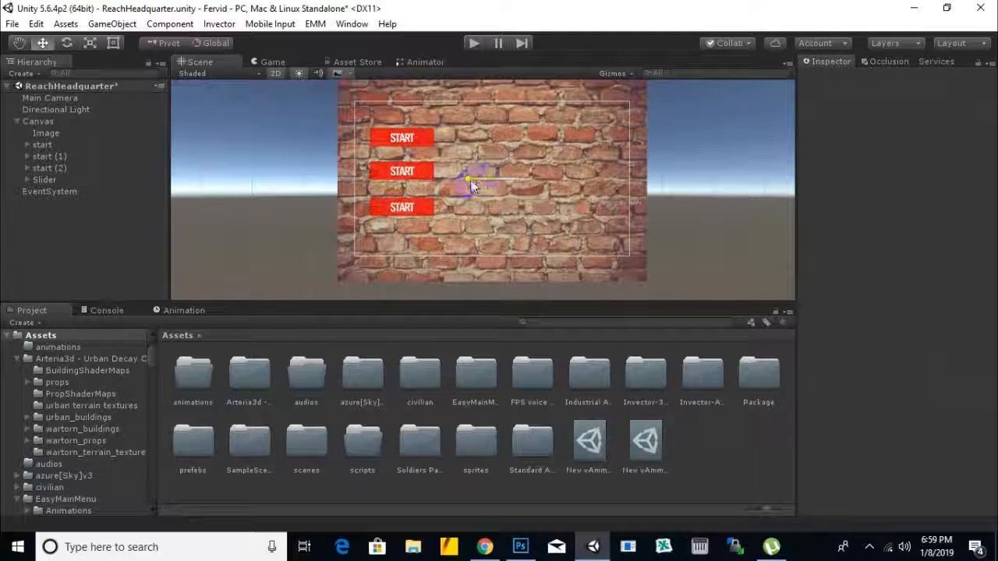
left_click(469, 183)
left_click(936, 306)
left_click(775, 184)
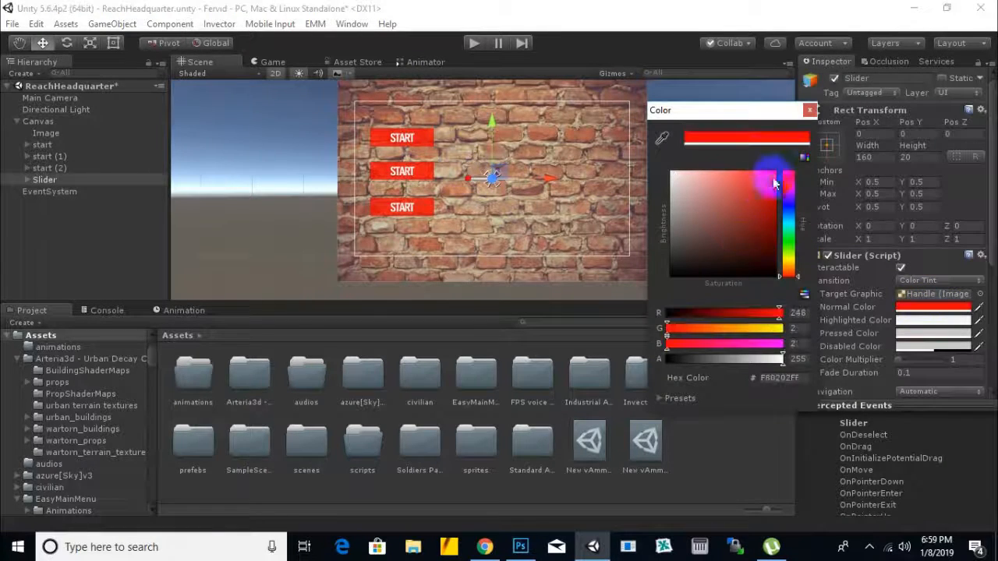
Step: Set the Slider's Highlighted Color to dark green (0B4400)
left_click(933, 319)
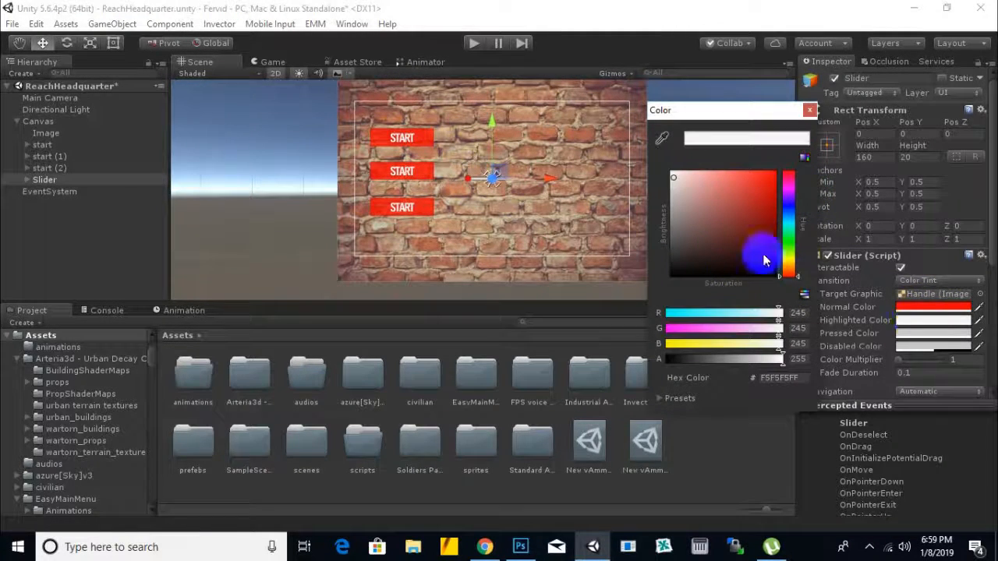
left_click(773, 248)
left_click_drag(789, 273, 789, 244)
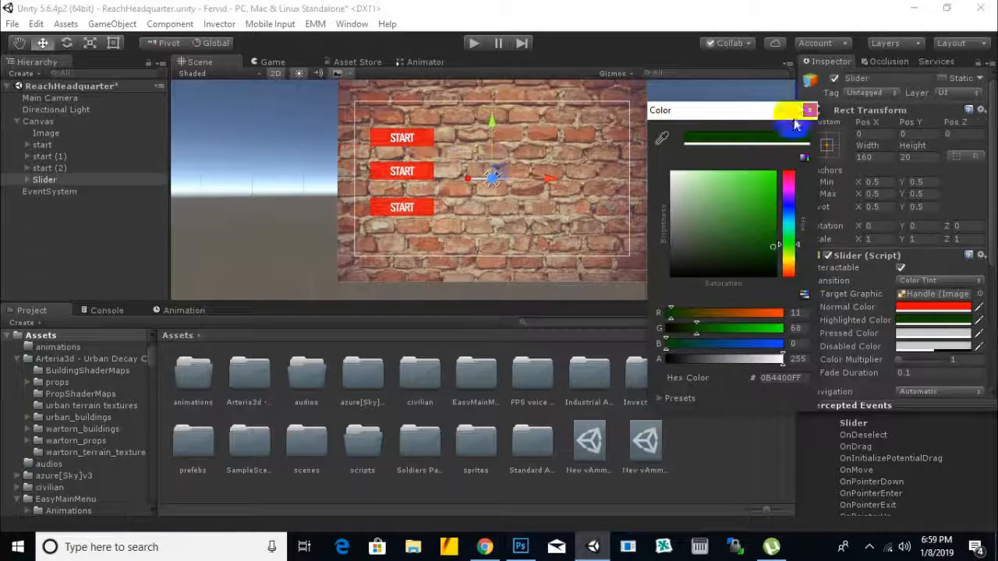
left_click(811, 112)
Step: Delete the Canvas and all its child objects from the ReachHeadquarter scene
right_click(39, 122)
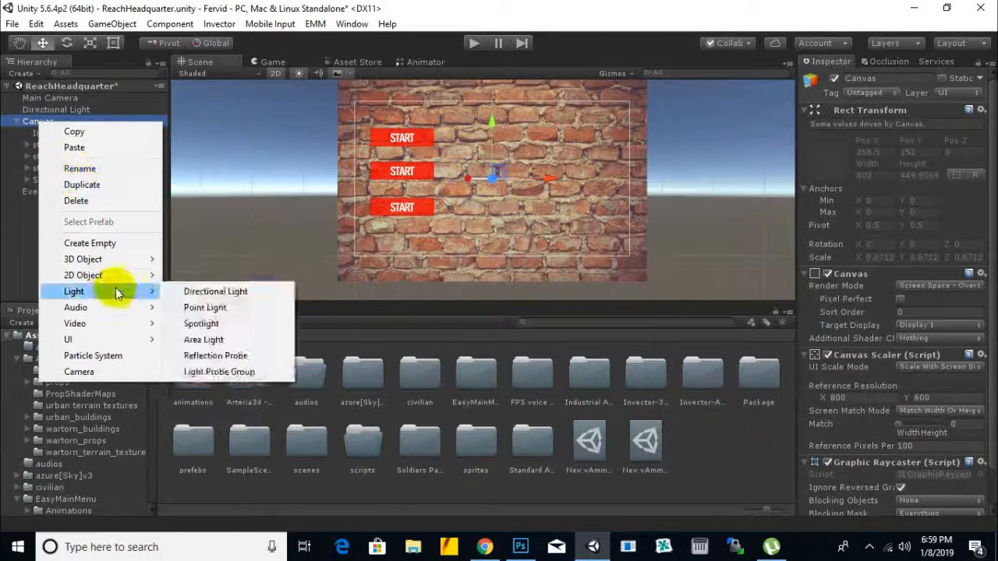
mouse_move(132, 262)
mouse_move(127, 339)
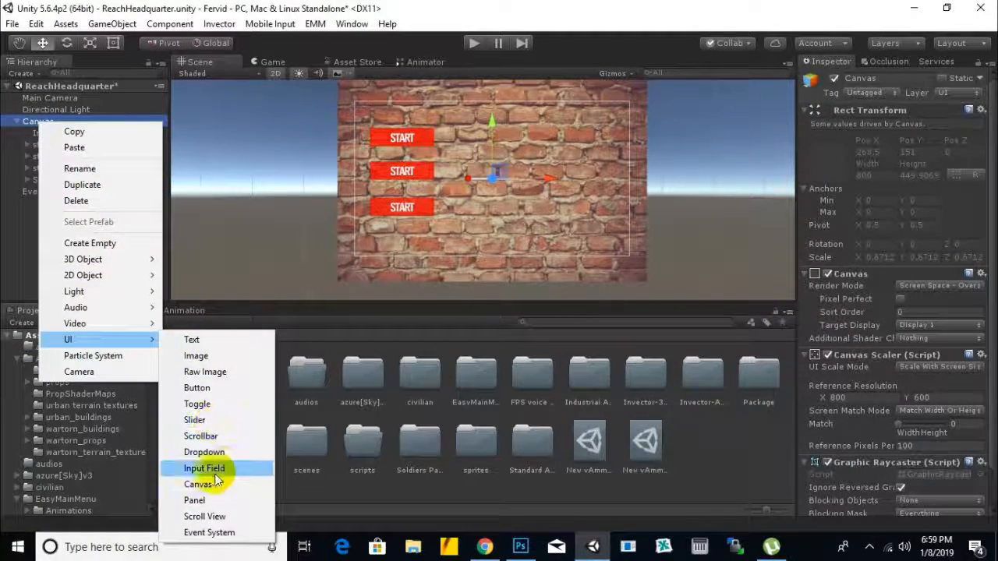
left_click(415, 7)
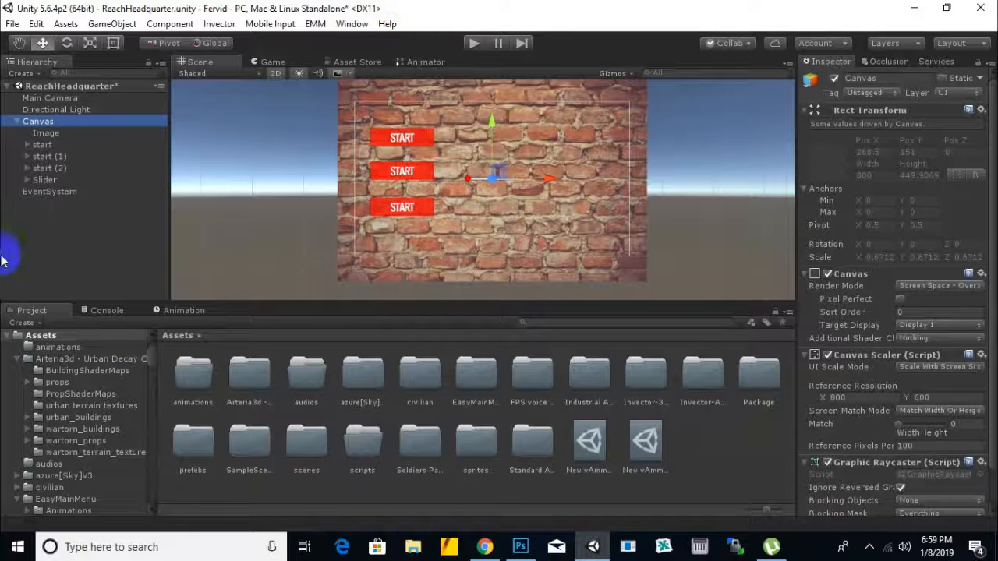
key("Delete")
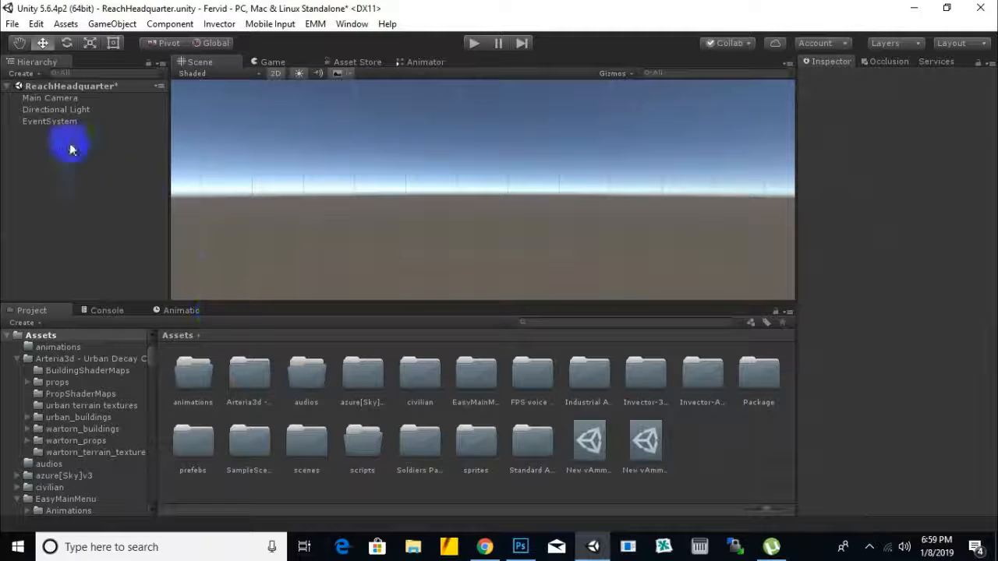
Step: Open the LoadingScreen scene from the scenes folder, saving the changes made to ReachHeadquarter
double_click(324, 448)
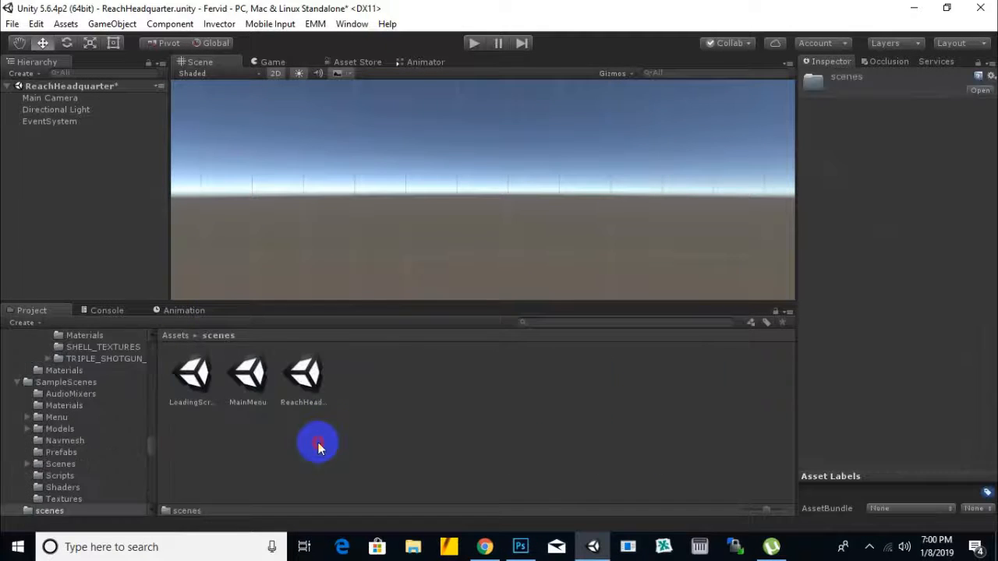
double_click(195, 382)
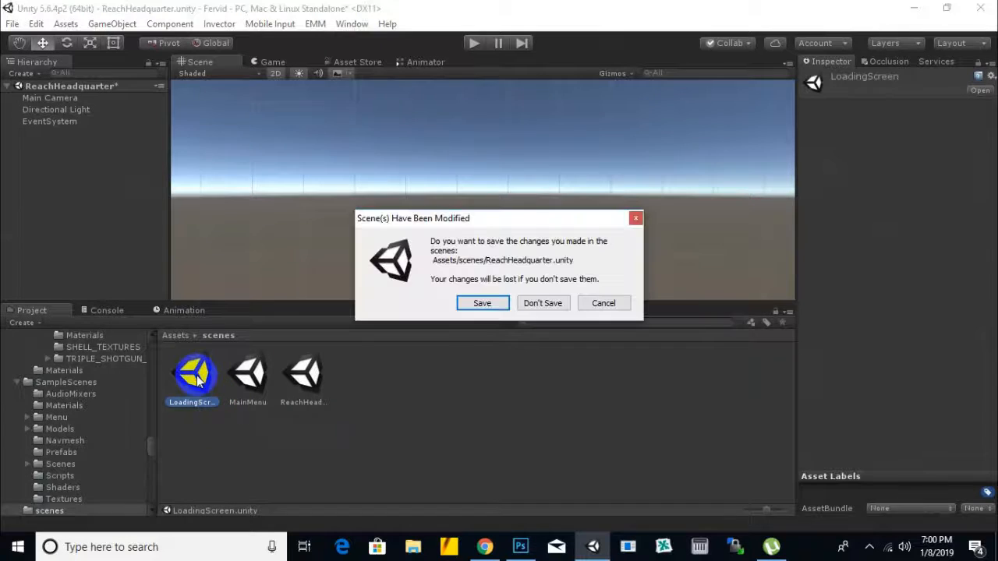
left_click(483, 304)
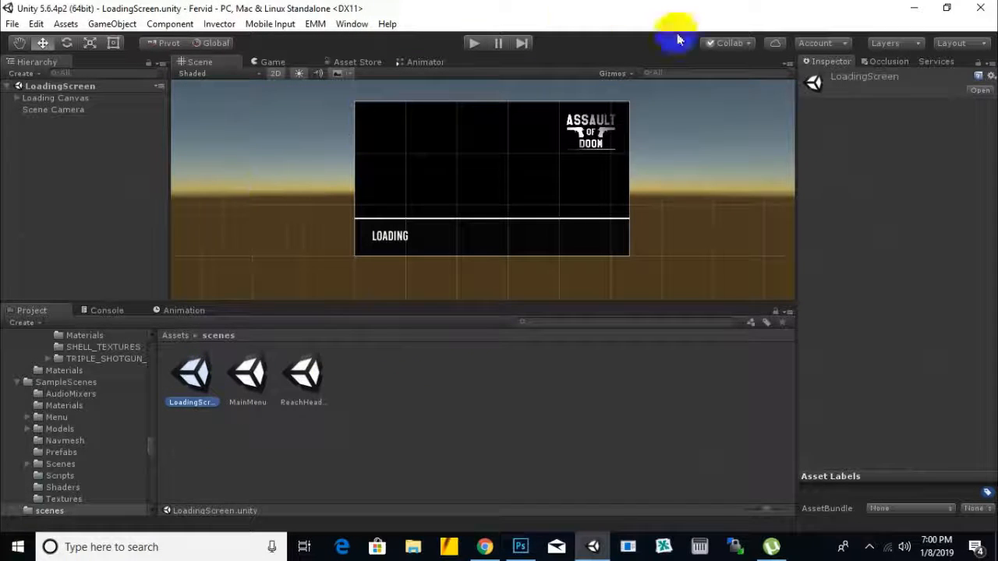
Step: Select the Logo object under _LoadingScreen and examine its source image and Image component settings
scroll(685, 159, "up", 2)
middle_click_drag(687, 140, 672, 152)
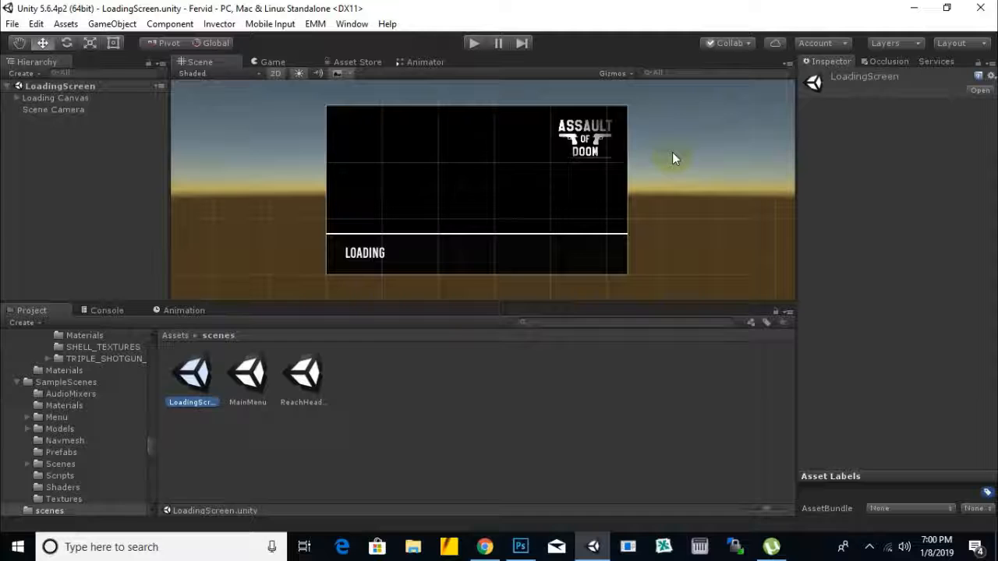
left_click(586, 133)
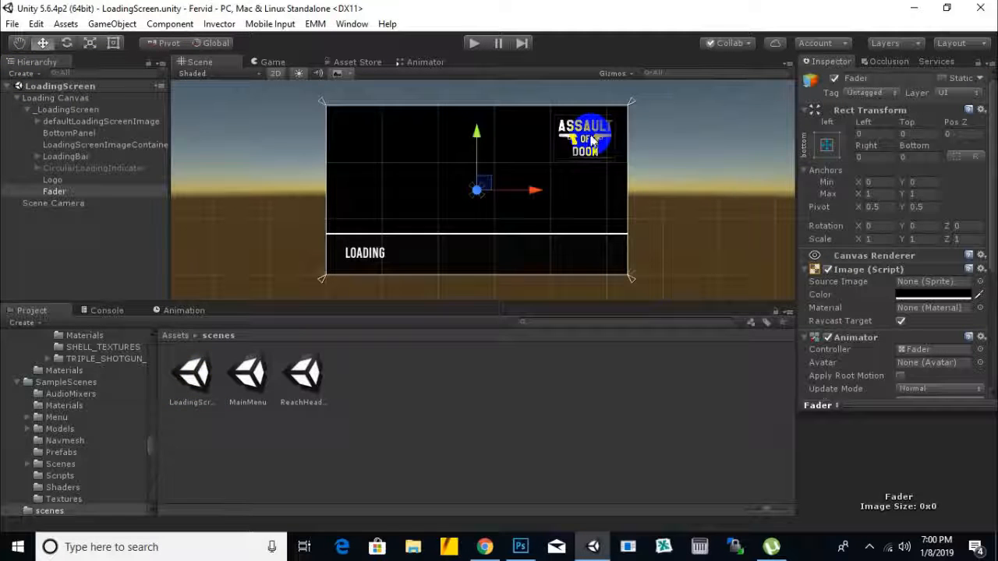
left_click(53, 180)
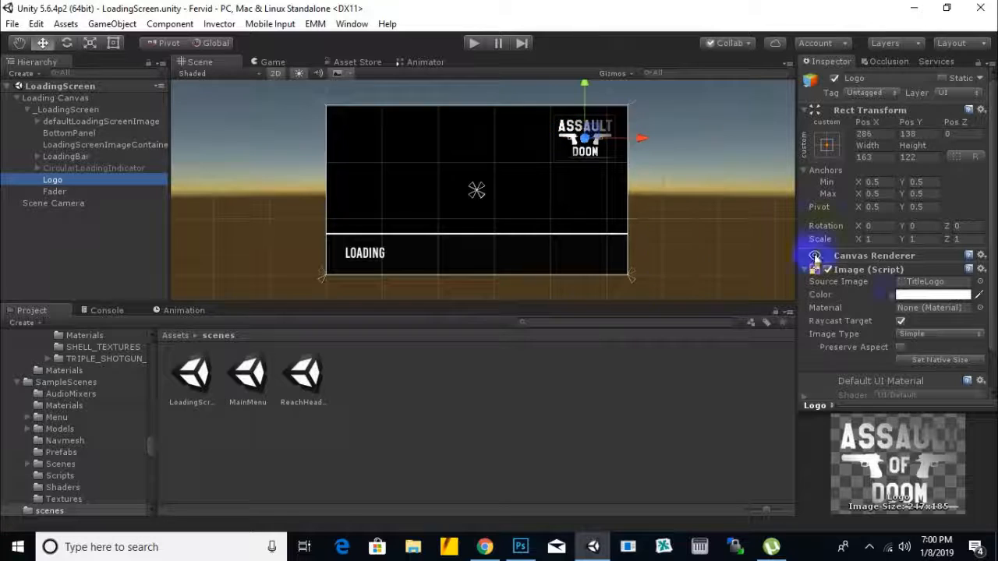
scroll(903, 306, "down", 2)
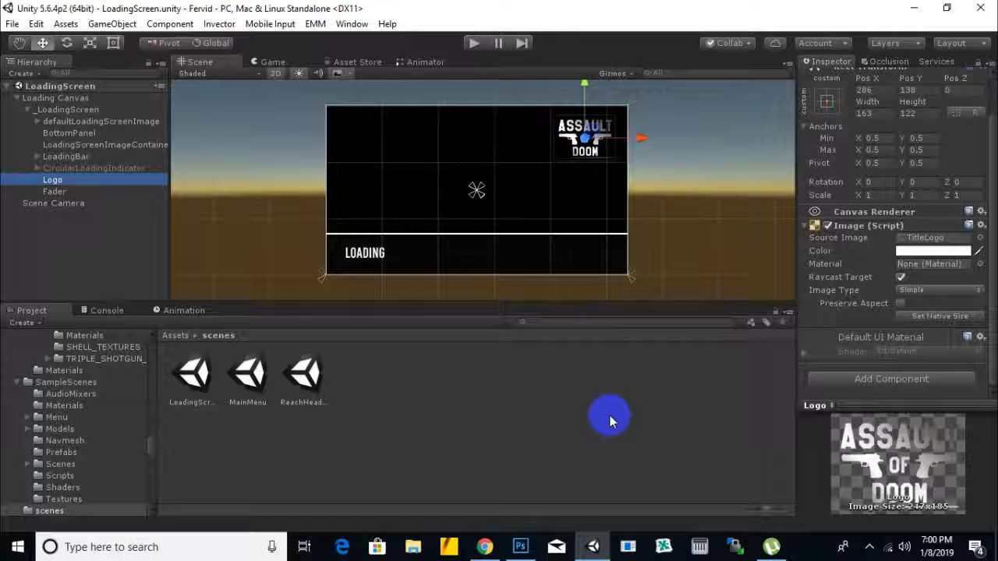
Step: Switch to Photoshop and create a new 500 × 500 pixel document at 300 pixels/inch with a white background
left_click(520, 545)
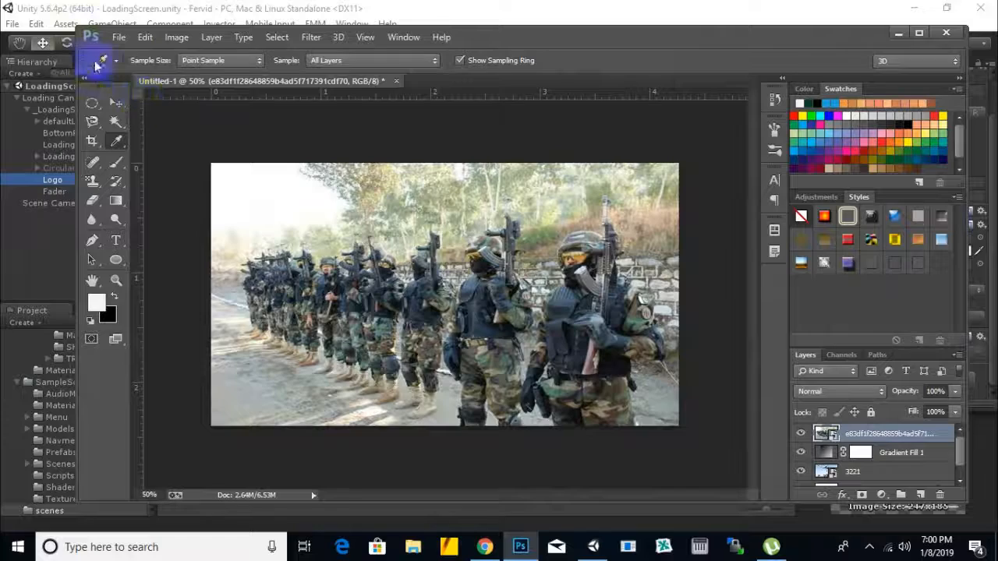
left_click(117, 41)
left_click(127, 55)
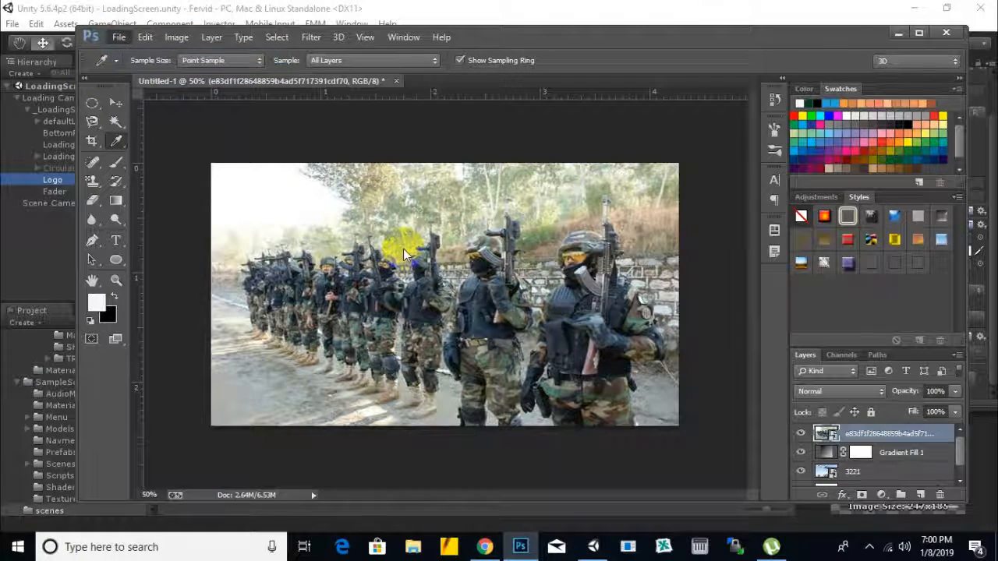
double_click(503, 200)
type("5")
key("Tab")
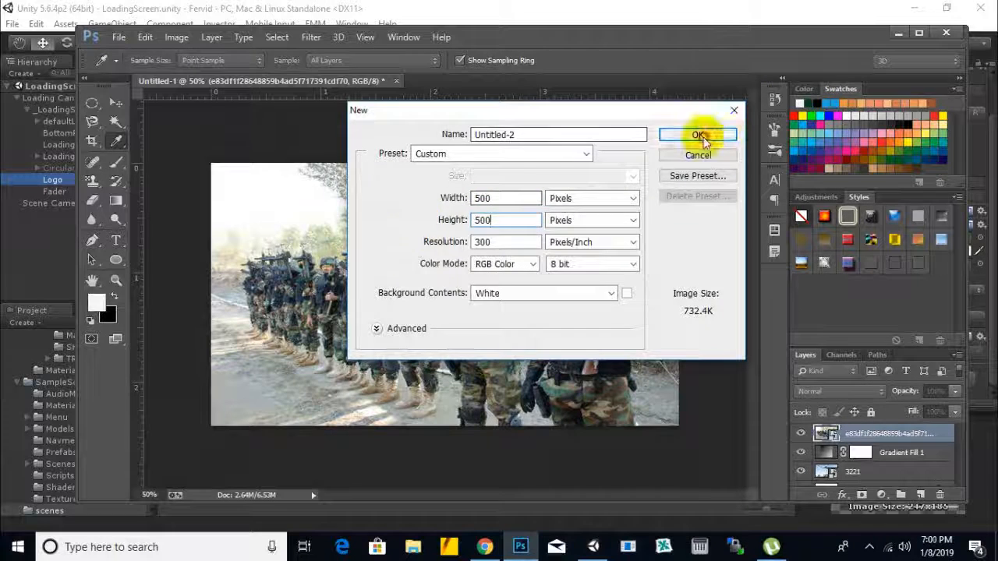
left_click(698, 136)
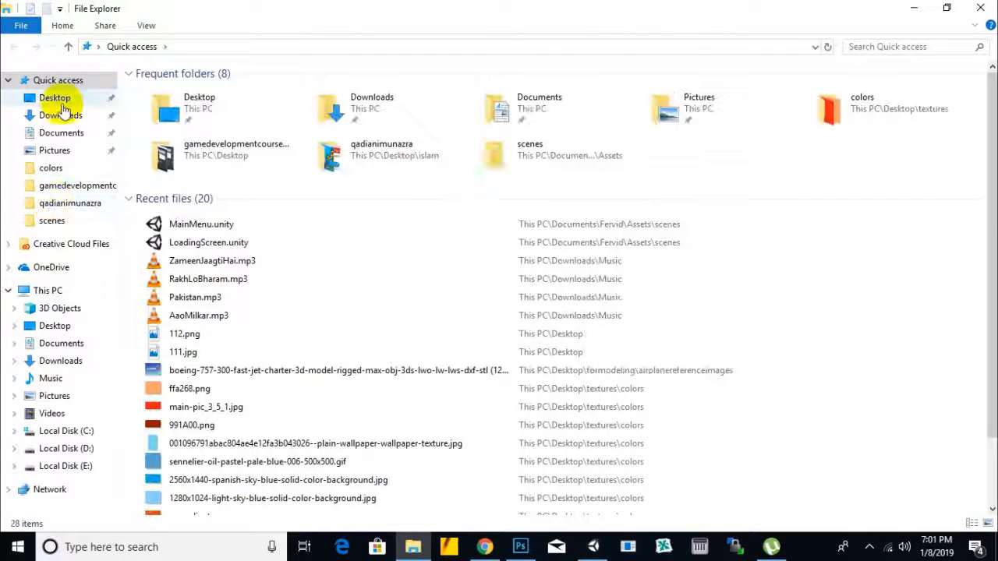
Step: In File Explorer, check the Desktop's formodeling folder for a logo picture, then go to the Documents folder
left_click(61, 101)
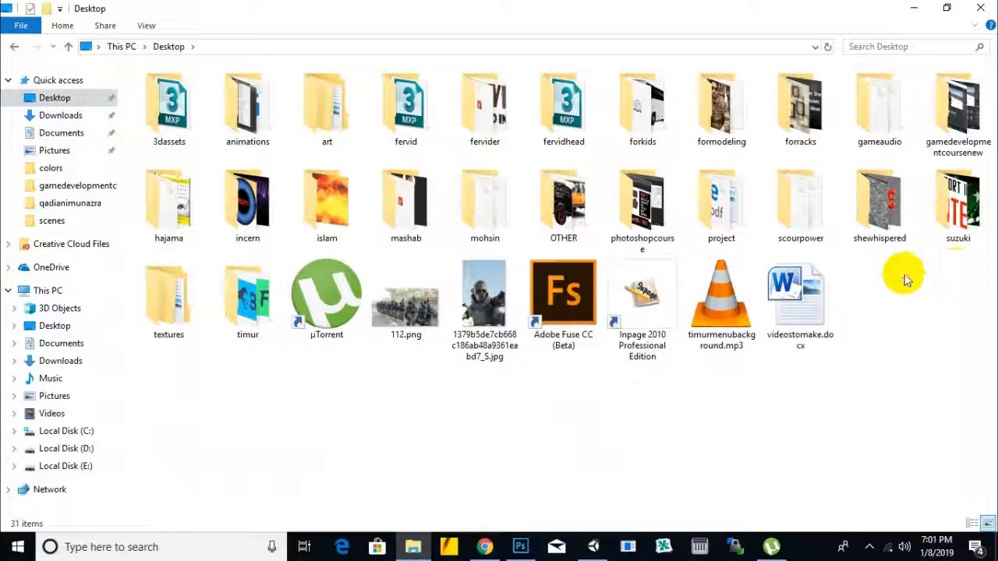
double_click(711, 135)
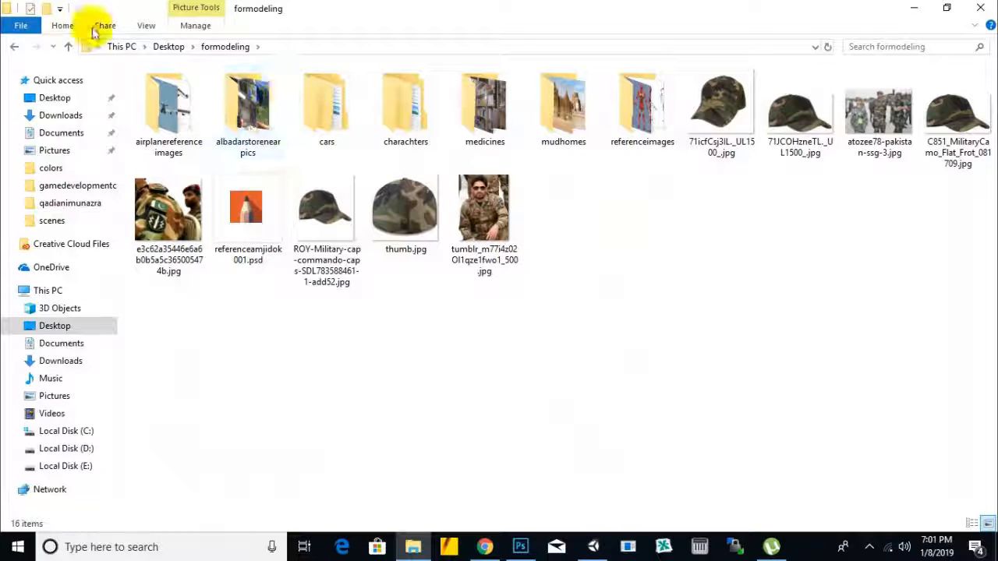
left_click(61, 134)
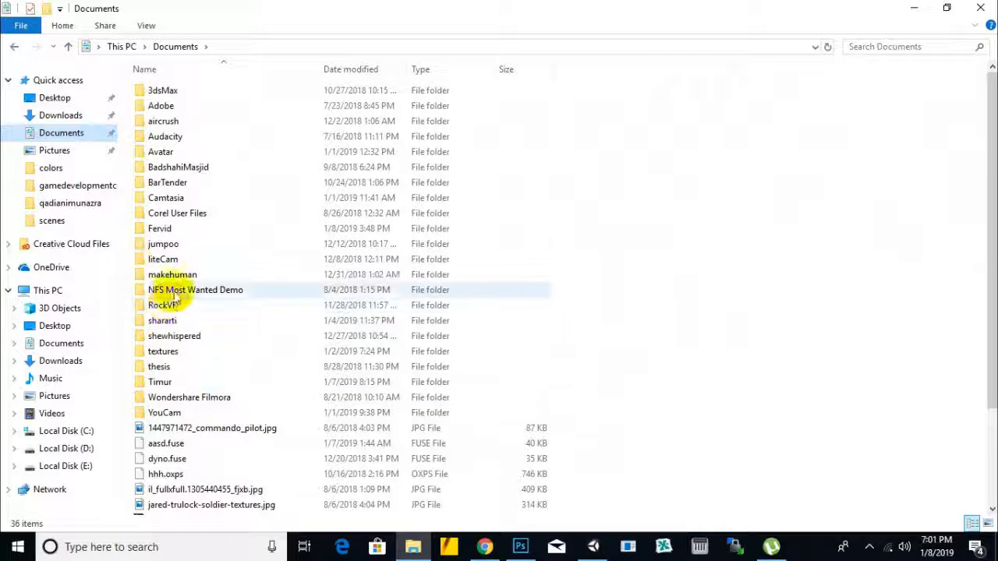
Step: Look through the scripts and sprites folders in the Fervid project's Assets and return to the Fervid folder
double_click(170, 230)
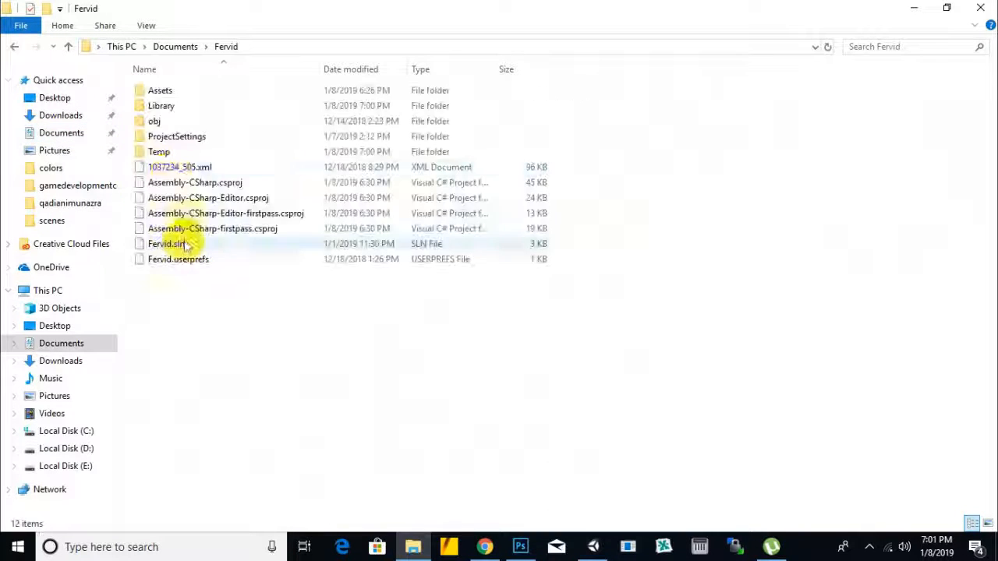
double_click(159, 90)
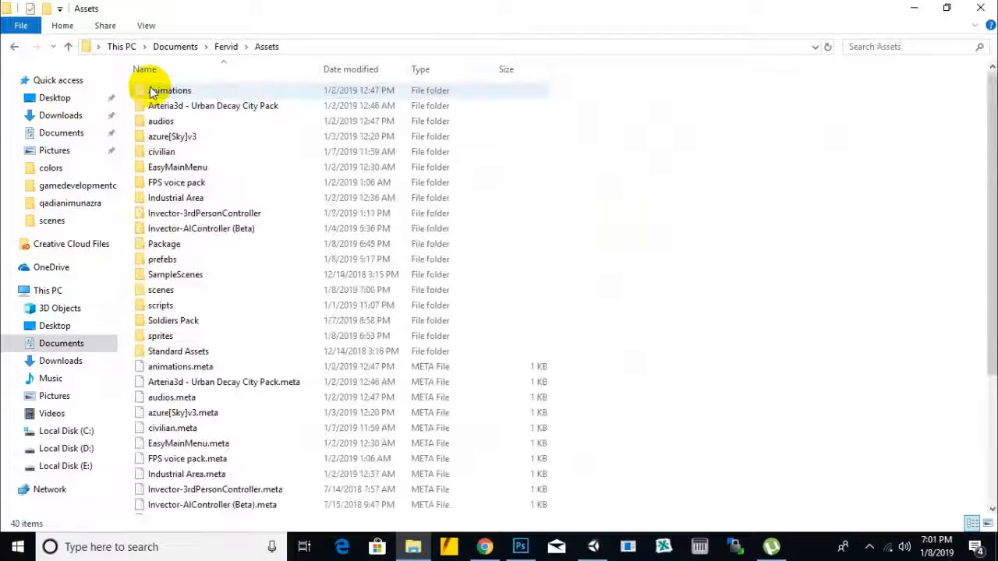
double_click(162, 306)
left_click(266, 47)
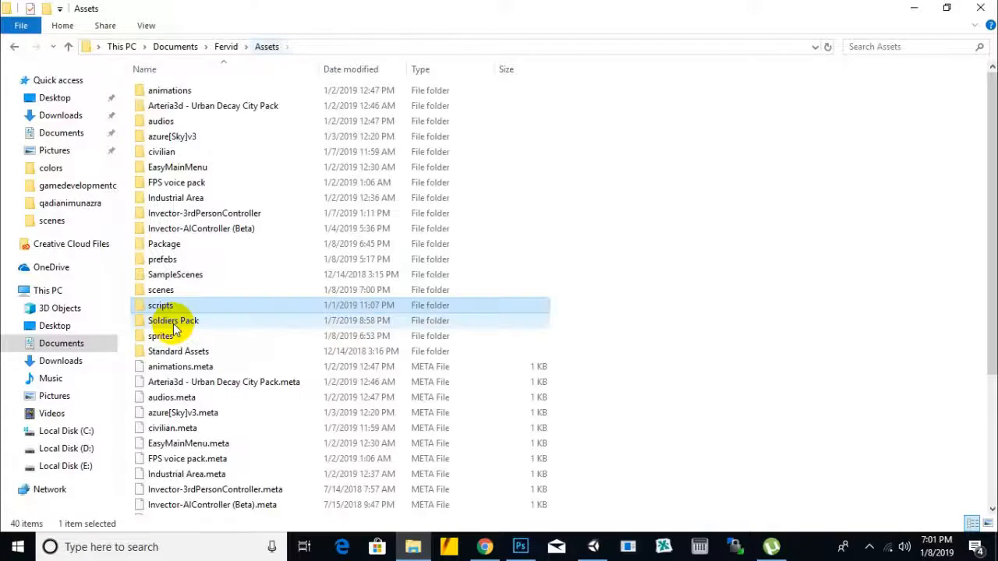
double_click(165, 336)
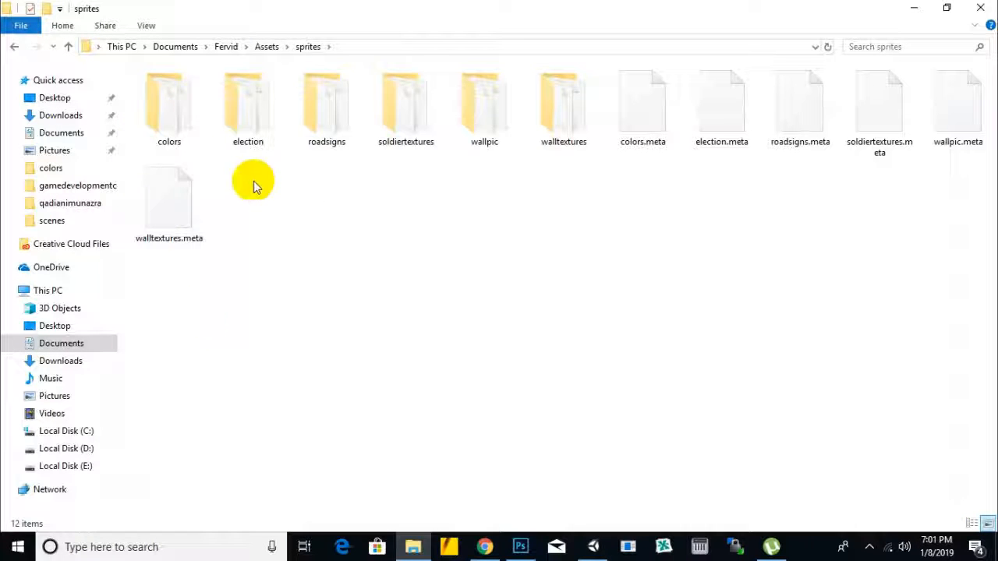
left_click(267, 47)
left_click(226, 47)
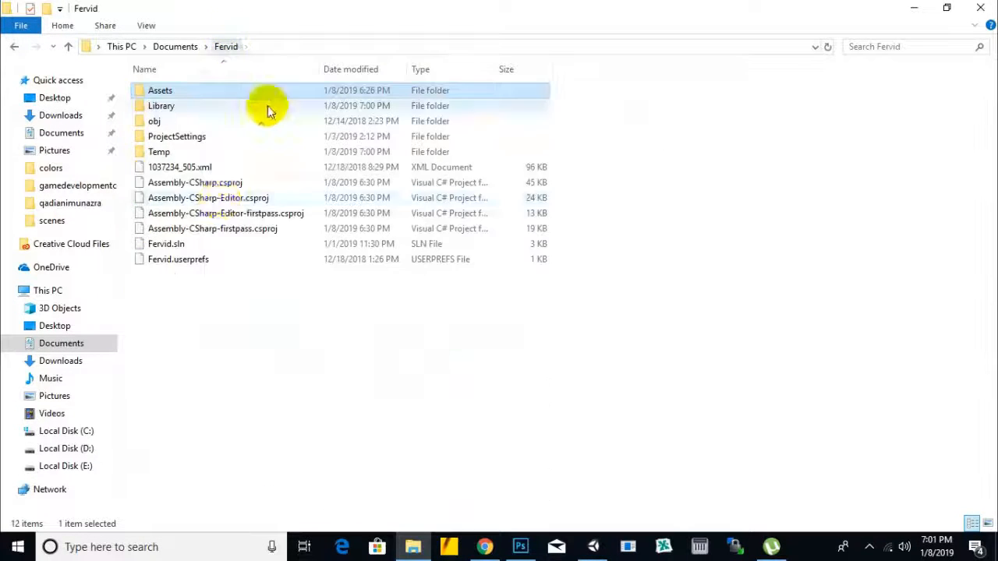
Step: Open the pakistan folder inside Assets > prefebs > characters of the Fervid project
double_click(182, 88)
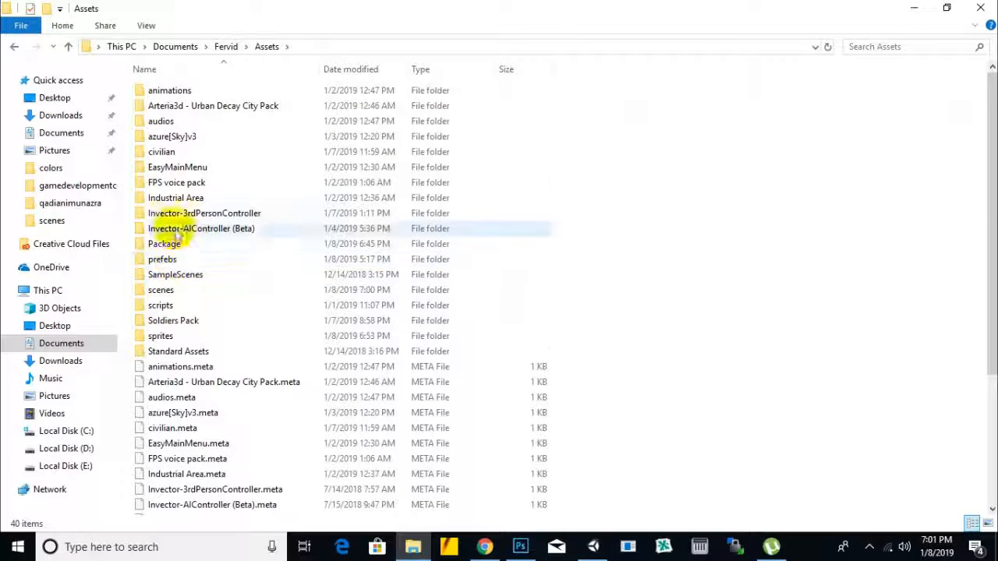
double_click(165, 260)
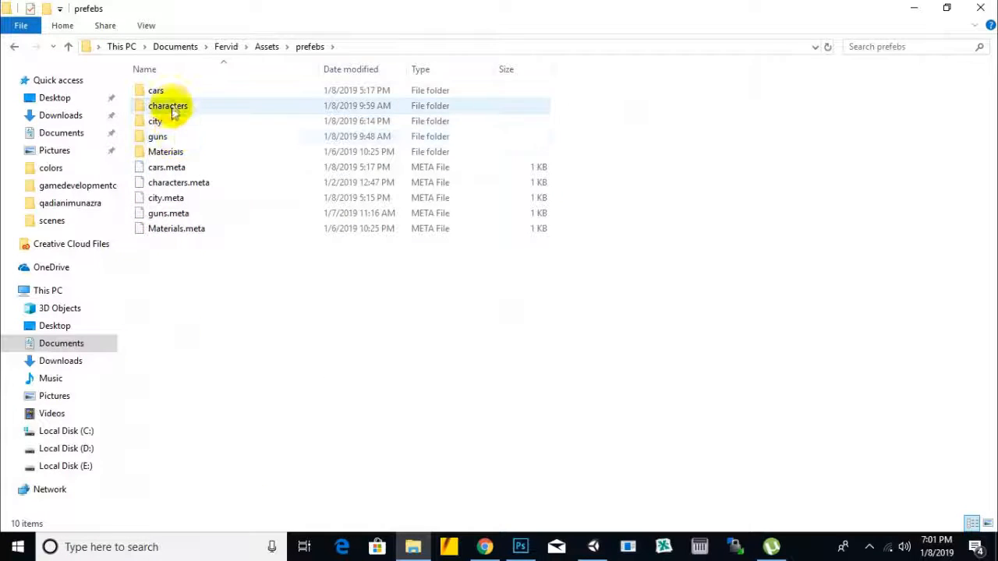
double_click(173, 108)
double_click(174, 90)
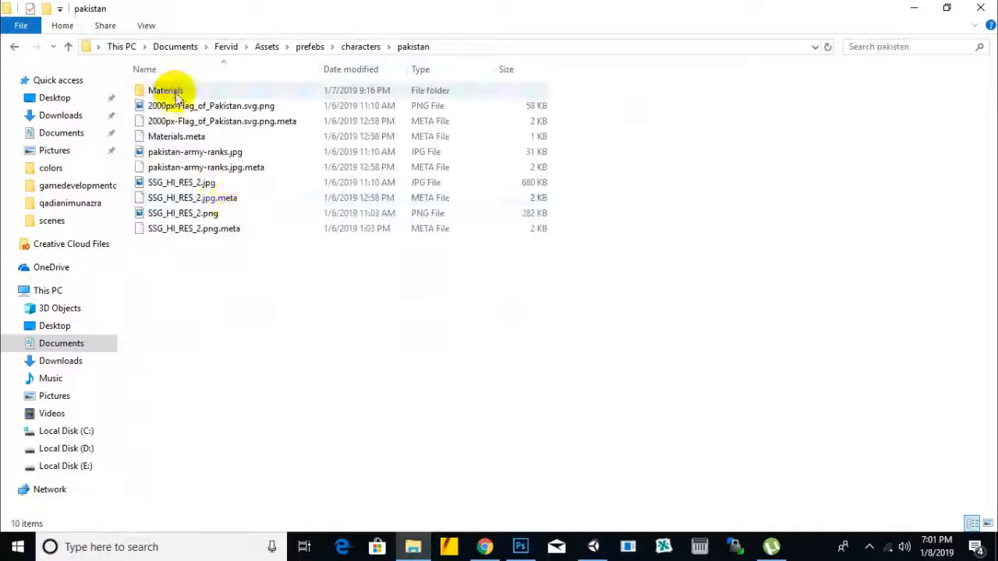
Step: Show the pakistan folder's files as extra large icons and select pakistan-army-ranks.jpg
left_click(146, 24)
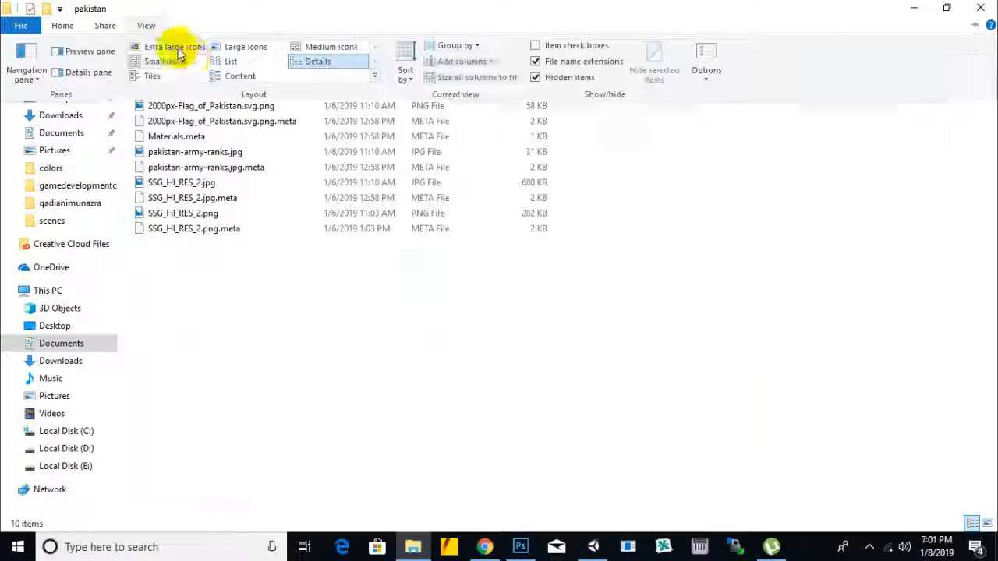
left_click(142, 46)
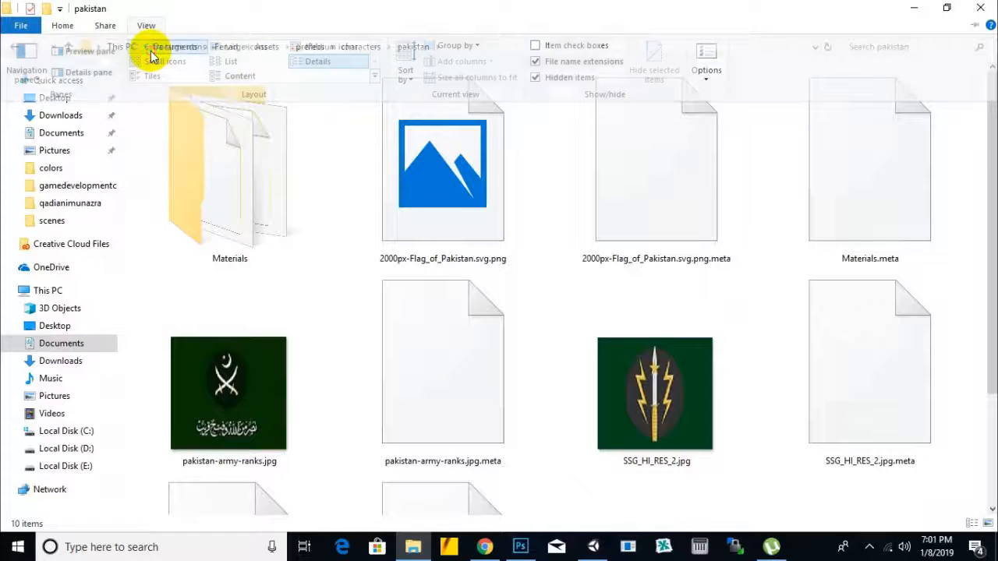
scroll(703, 323, "down", 2)
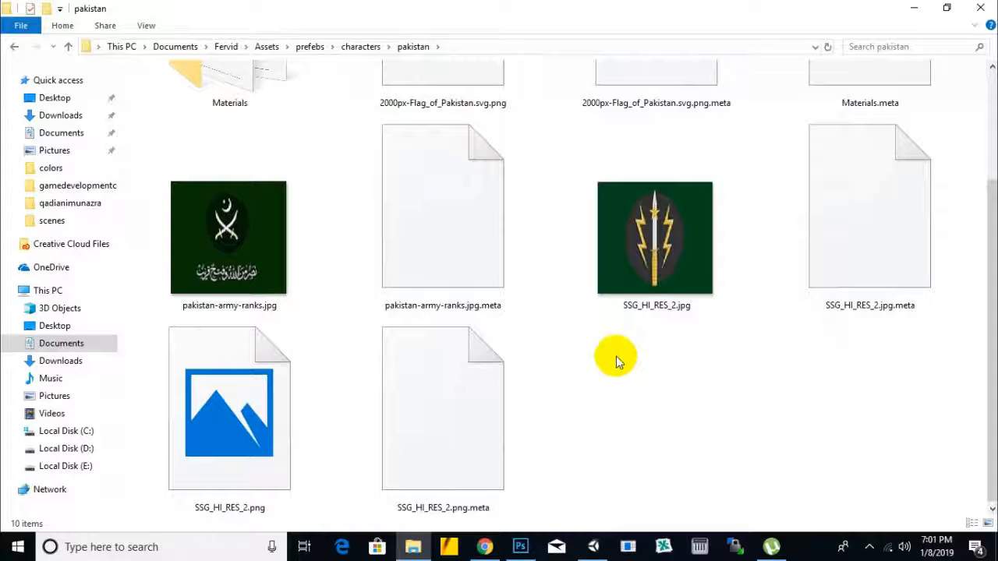
scroll(575, 378, "up", 2)
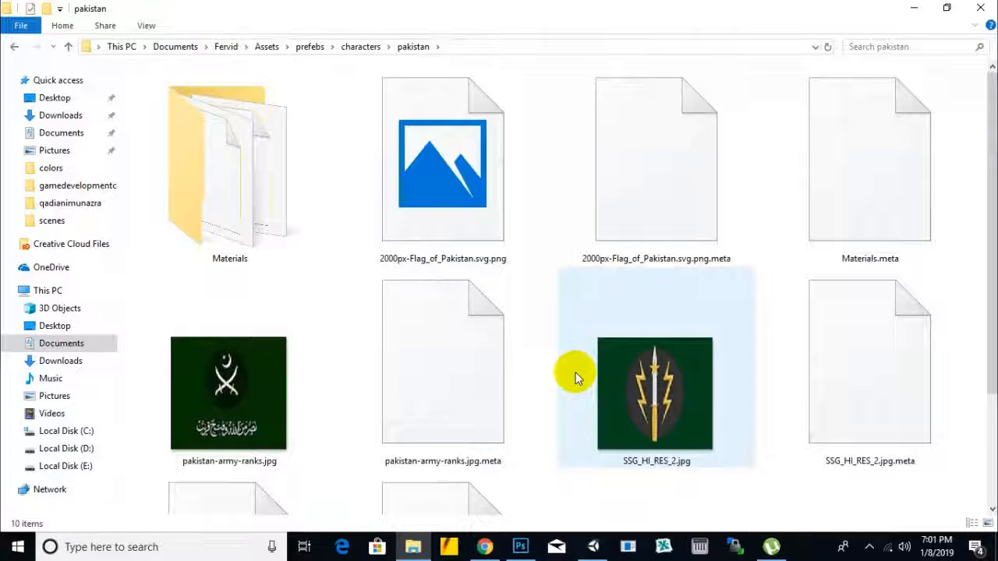
scroll(576, 378, "down", 2)
left_click(654, 258)
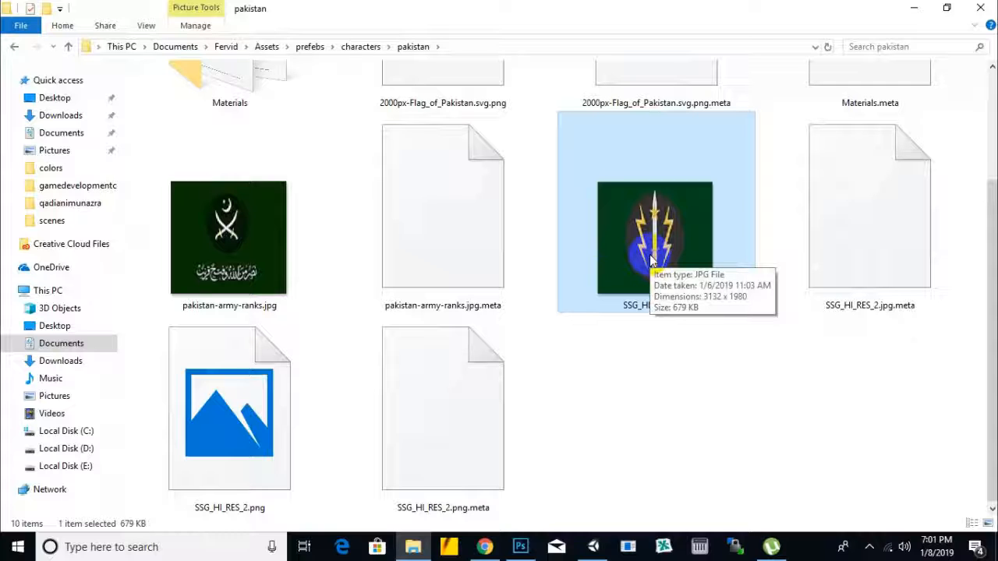
left_click(265, 288)
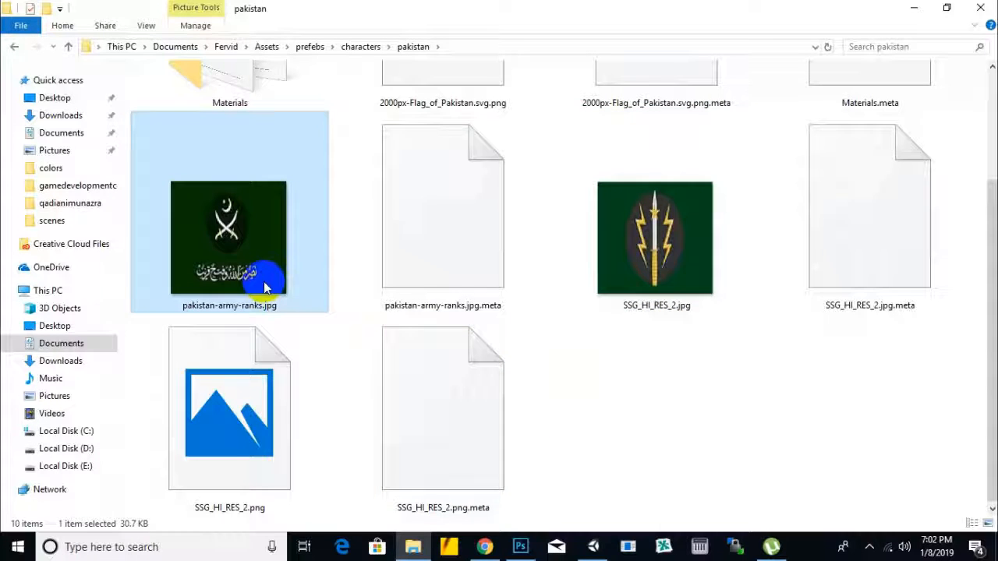
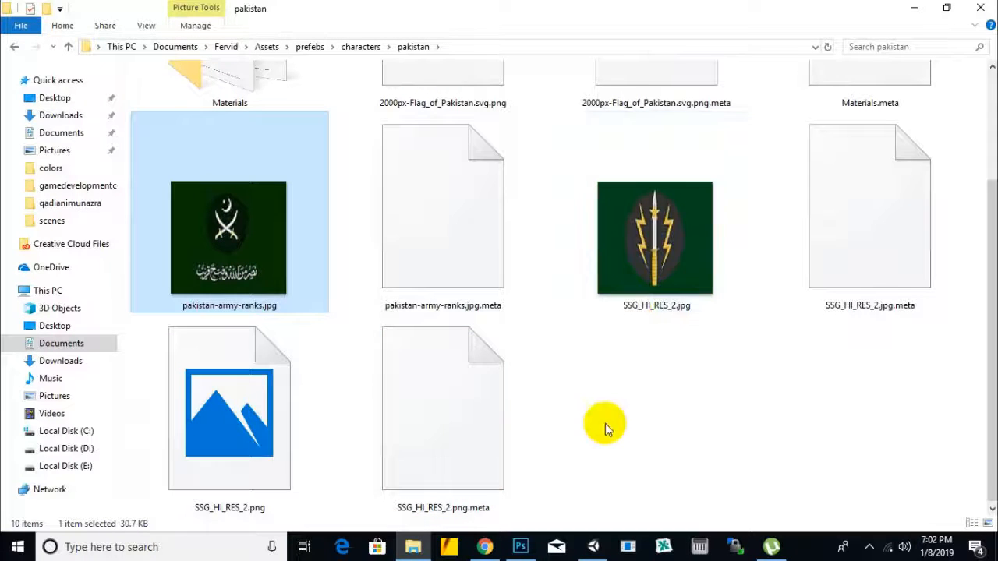
Step: Switch to Photoshop, convert the locked Background of Untitled-2 into a regular layer and clear its white fill with a Magic Wand selection
left_click(525, 542)
left_click(828, 439)
double_click(910, 439)
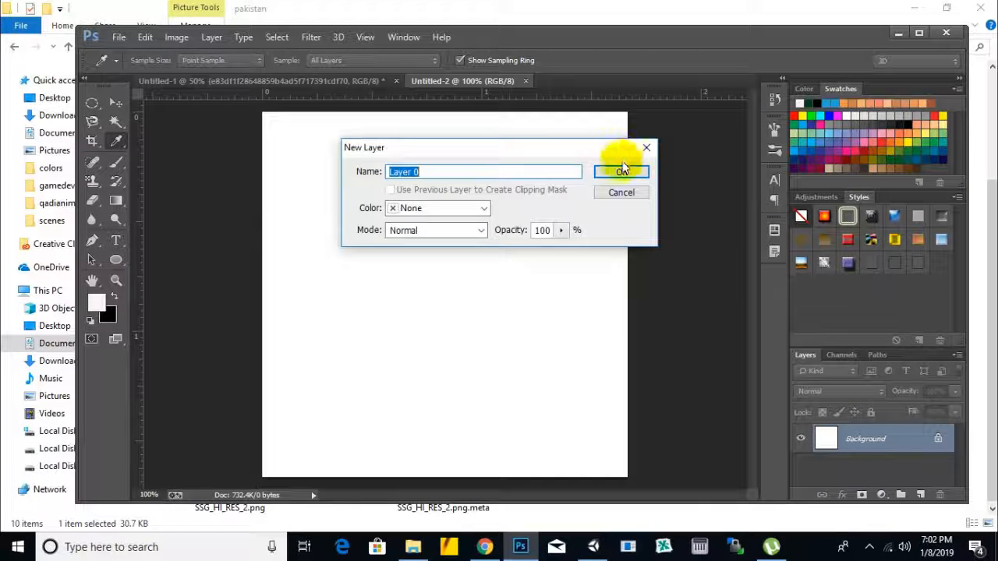
left_click(624, 166)
left_click(116, 123)
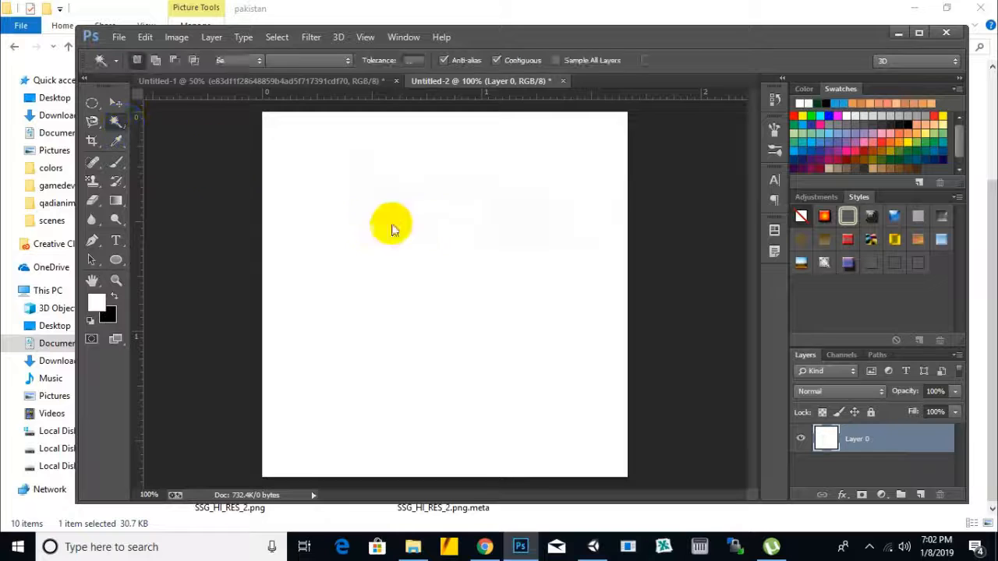
key("Delete")
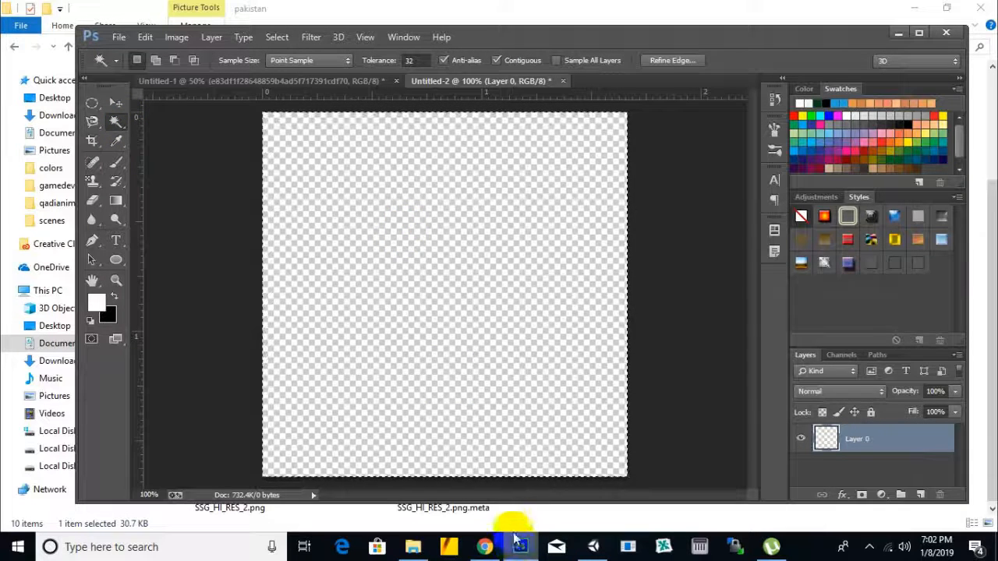
Step: Switch to Chrome and open the Google home page in a new tab
left_click(497, 548)
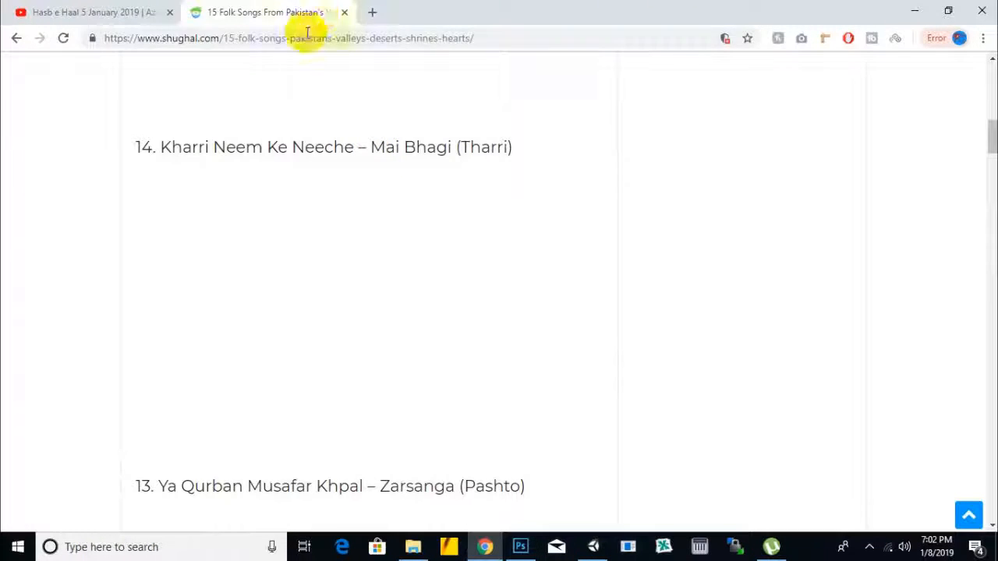
left_click(350, 37)
left_click(373, 13)
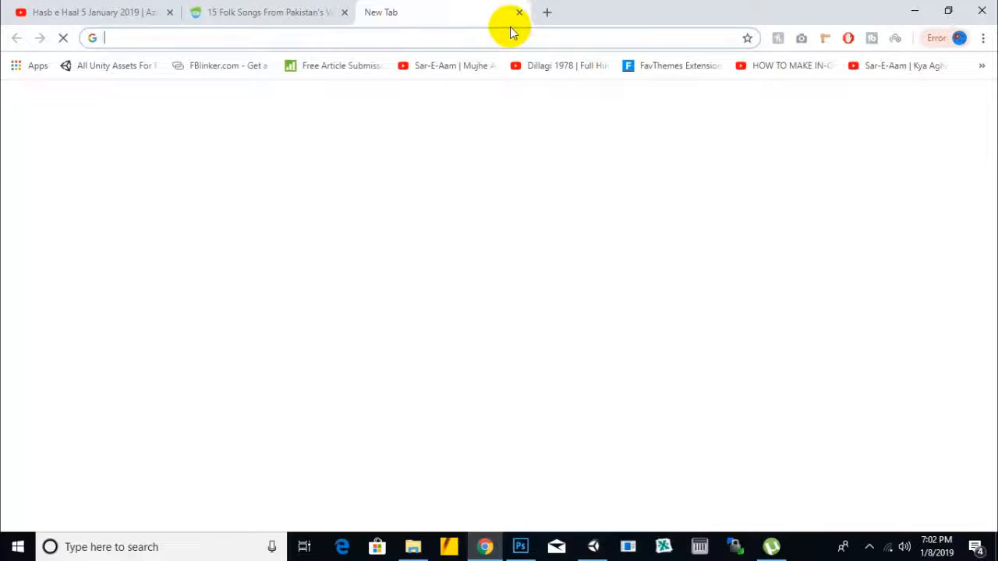
type("goo")
key("Return")
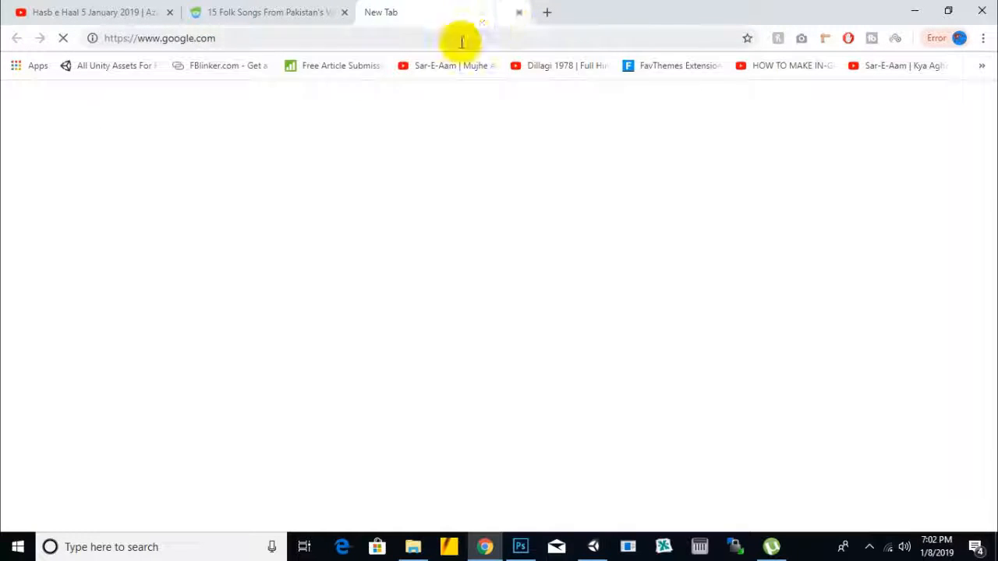
right_click(470, 16)
left_click(433, 17)
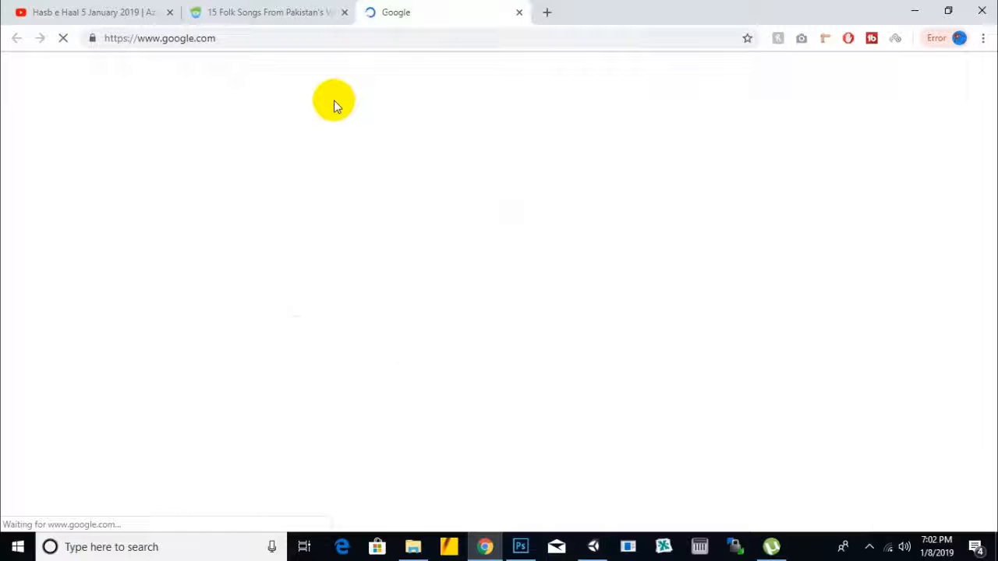
Step: Search Google Images for "ssg pakistan logo png" and open the Wikipedia Special Service Group emblem result in a new tab
left_click(459, 308)
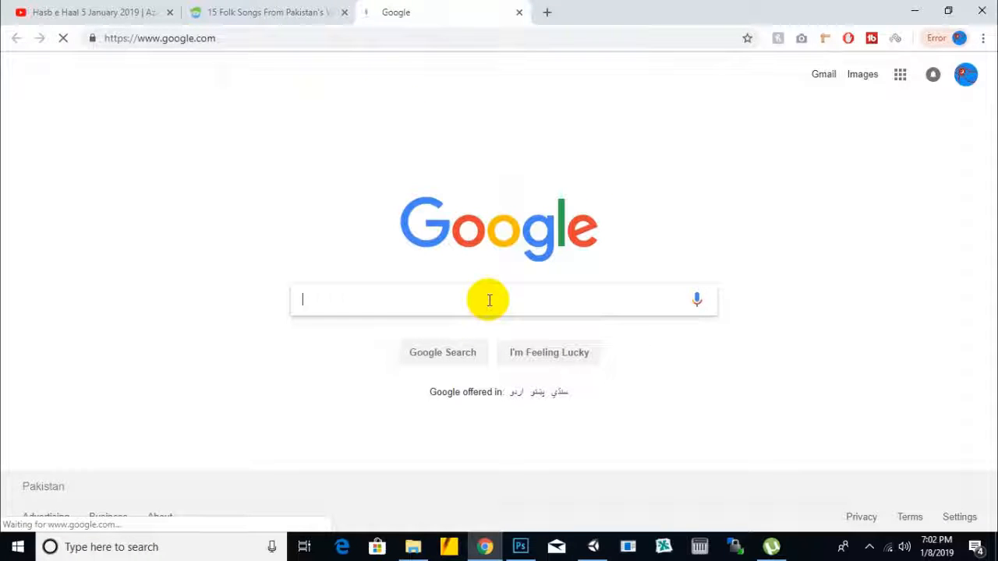
type("ssg pakistan logo png")
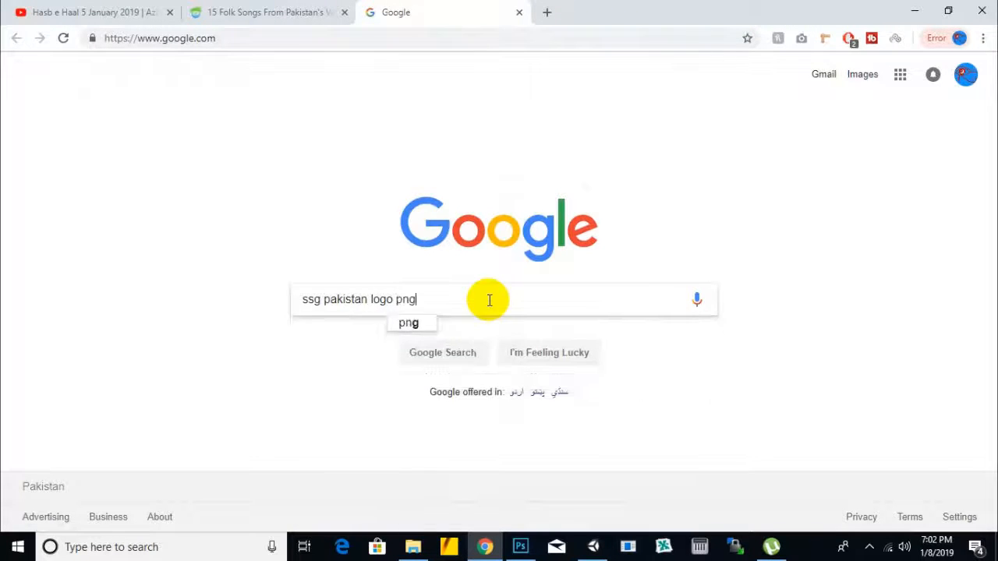
key("Return")
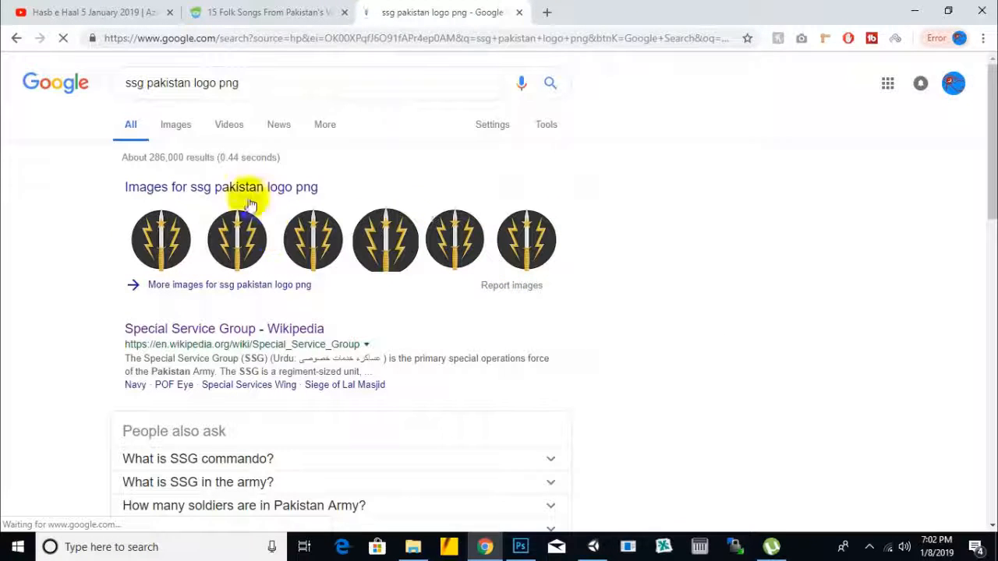
left_click(176, 126)
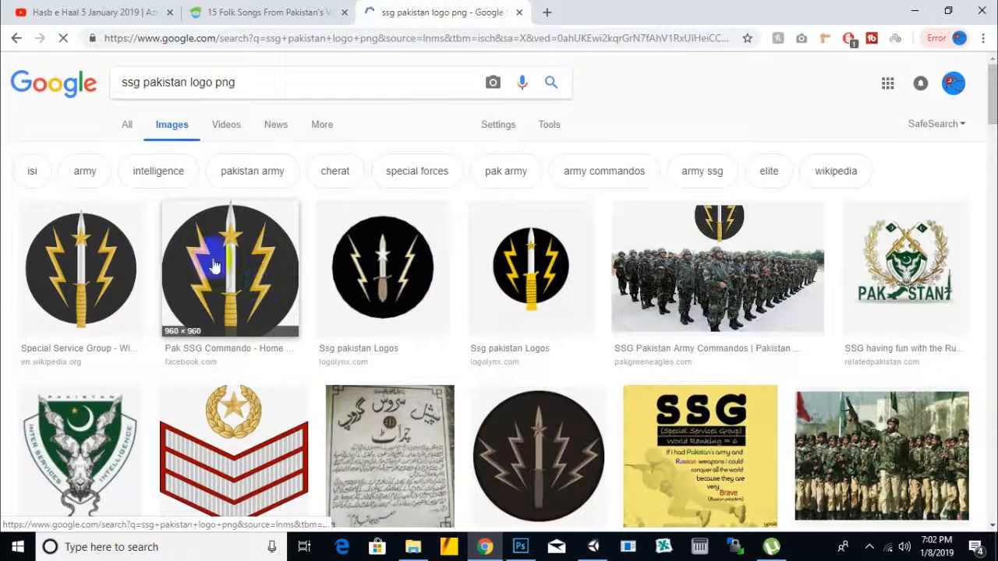
right_click(111, 260)
left_click(134, 269)
Step: Look through the SSG image results for other usable emblem designs, opening one more result in a separate tab
scroll(321, 309, "down", 3)
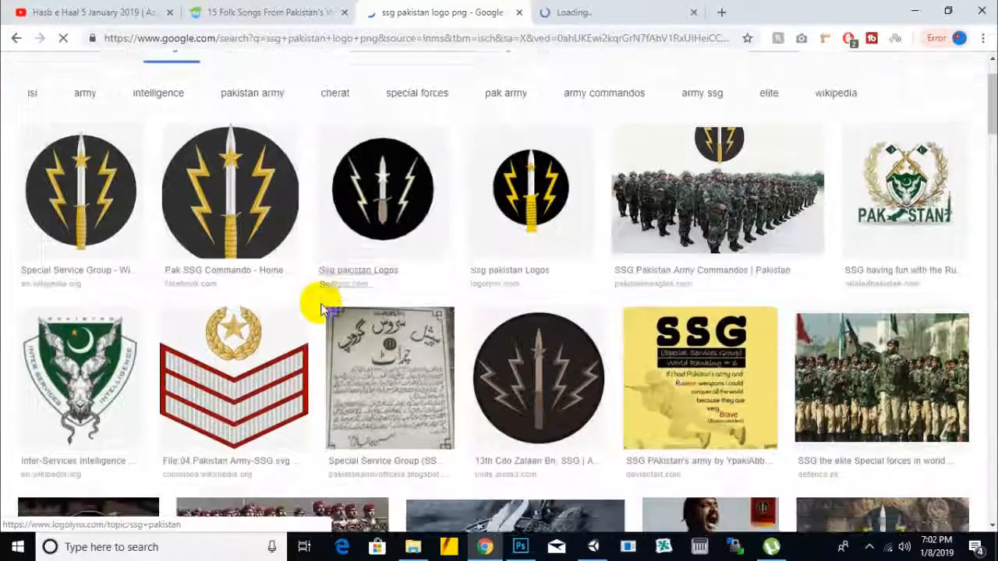
scroll(323, 304, "down", 6)
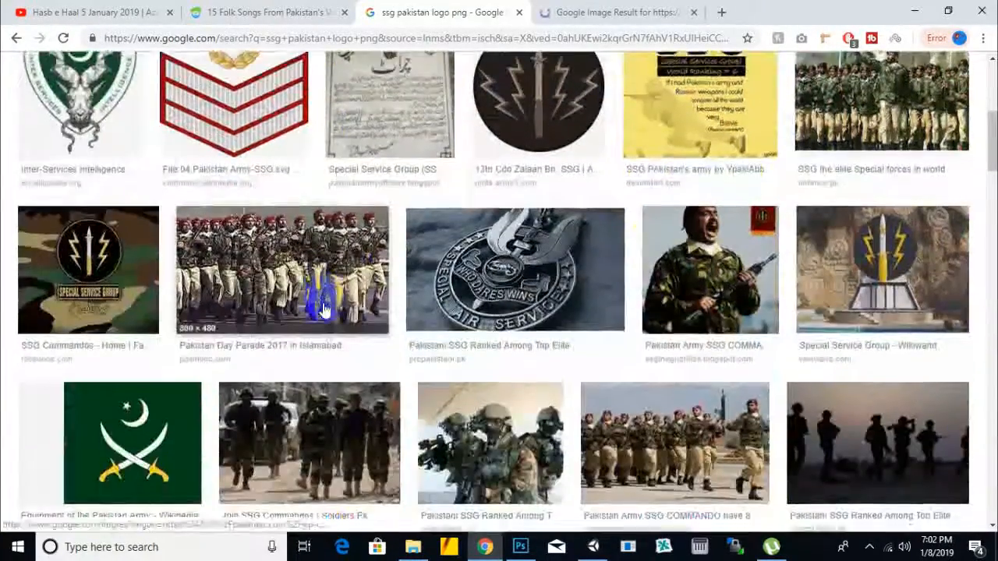
scroll(324, 310, "down", 14)
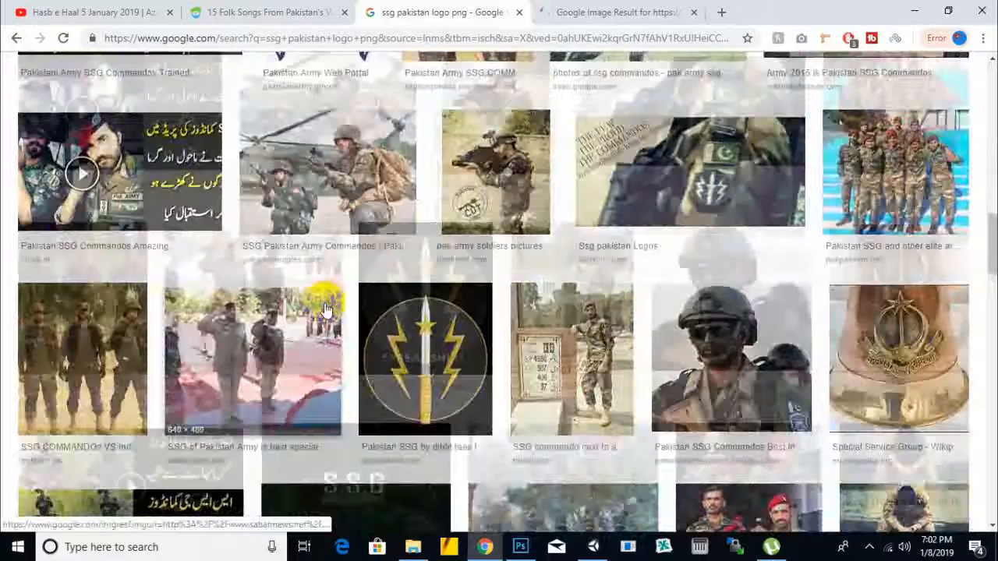
scroll(326, 311, "down", 4)
scroll(326, 310, "up", 3)
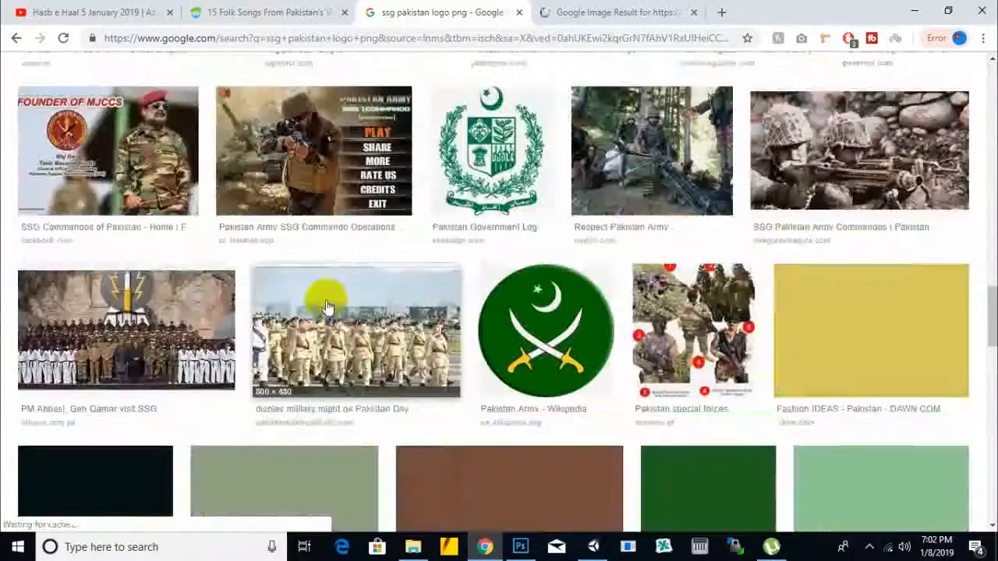
scroll(327, 304, "down", 2)
scroll(327, 304, "down", 4)
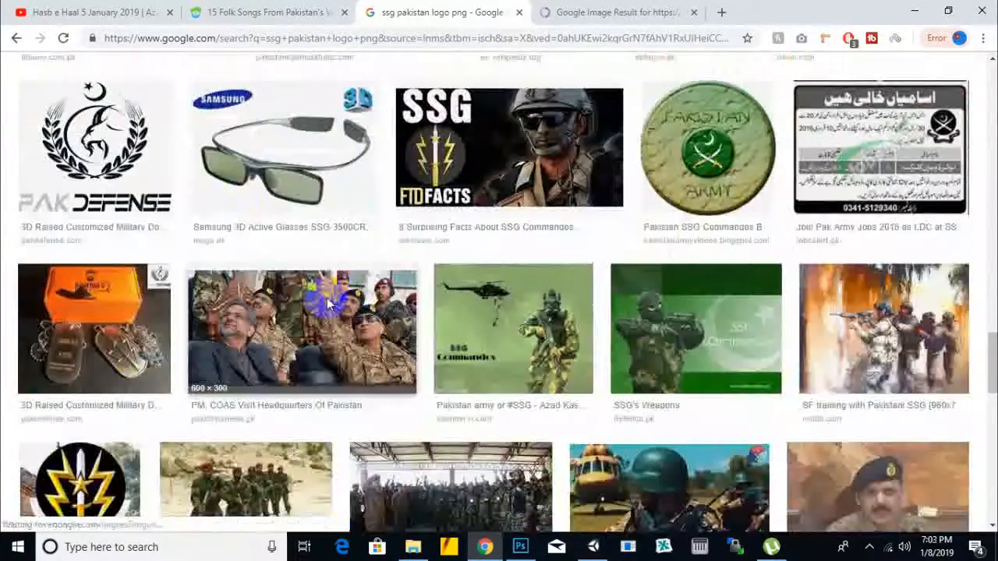
scroll(328, 304, "down", 5)
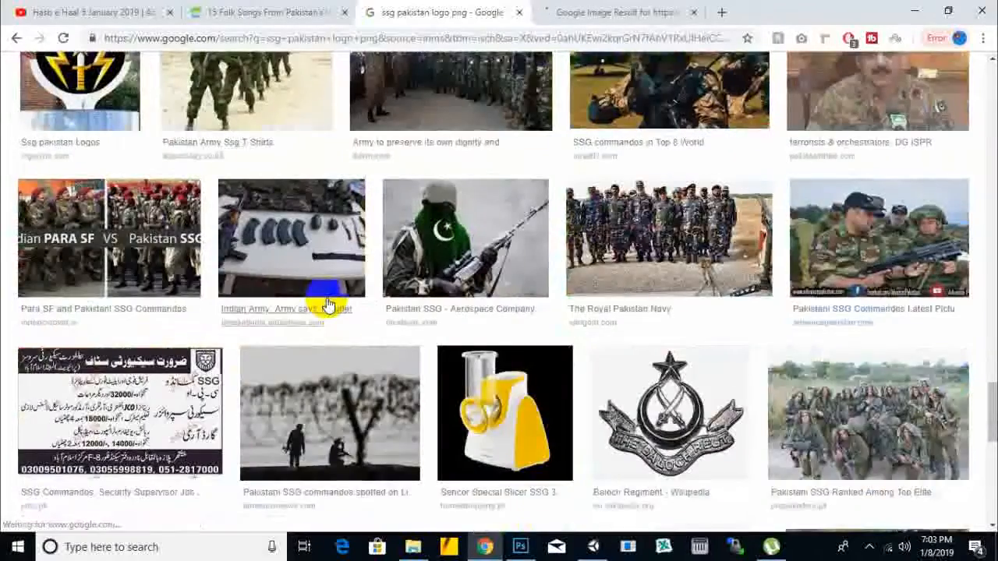
scroll(328, 304, "up", 3)
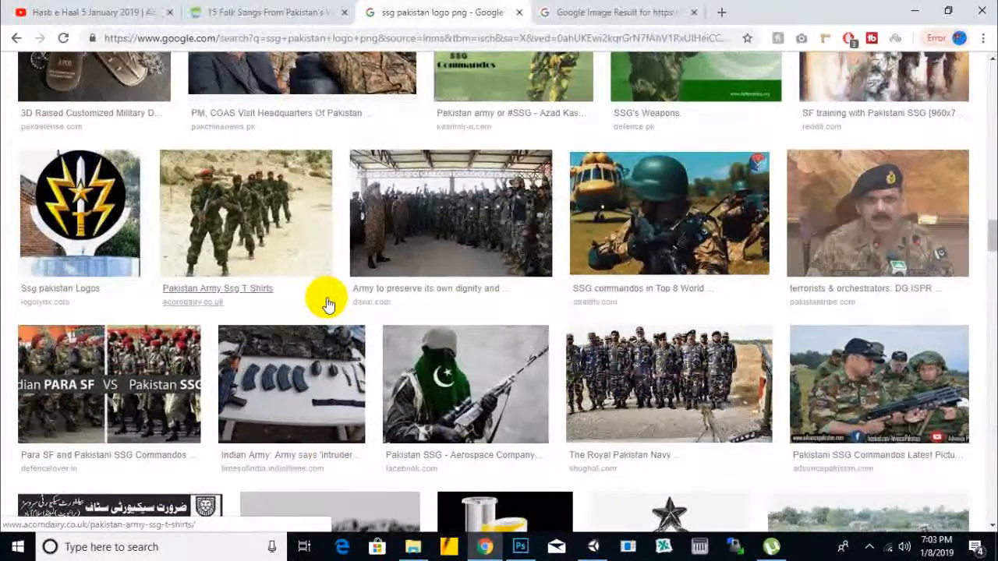
scroll(328, 304, "down", 4)
scroll(328, 304, "down", 14)
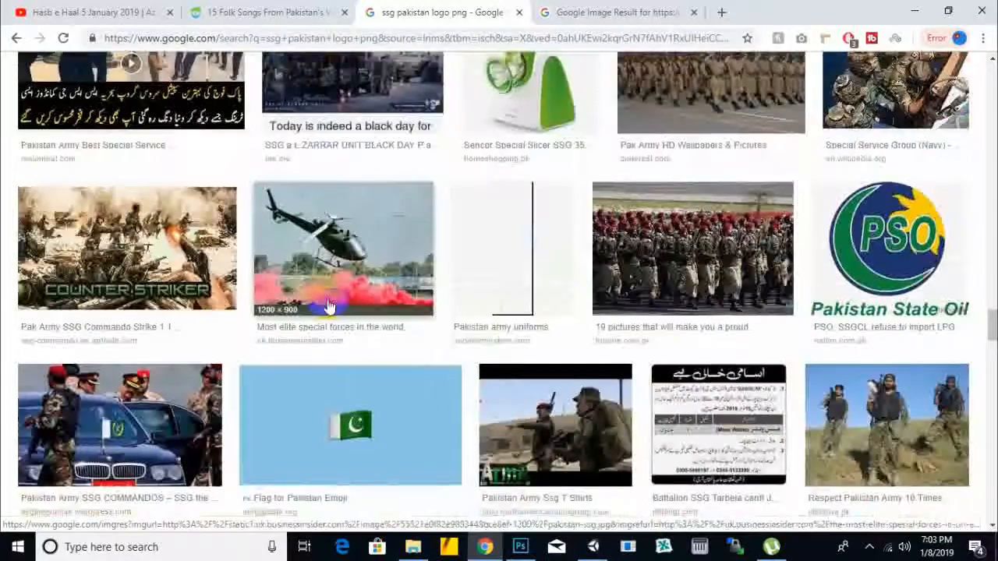
scroll(329, 306, "down", 4)
scroll(330, 302, "up", 7)
middle_click(331, 295)
scroll(332, 296, "up", 20)
scroll(331, 296, "up", 5)
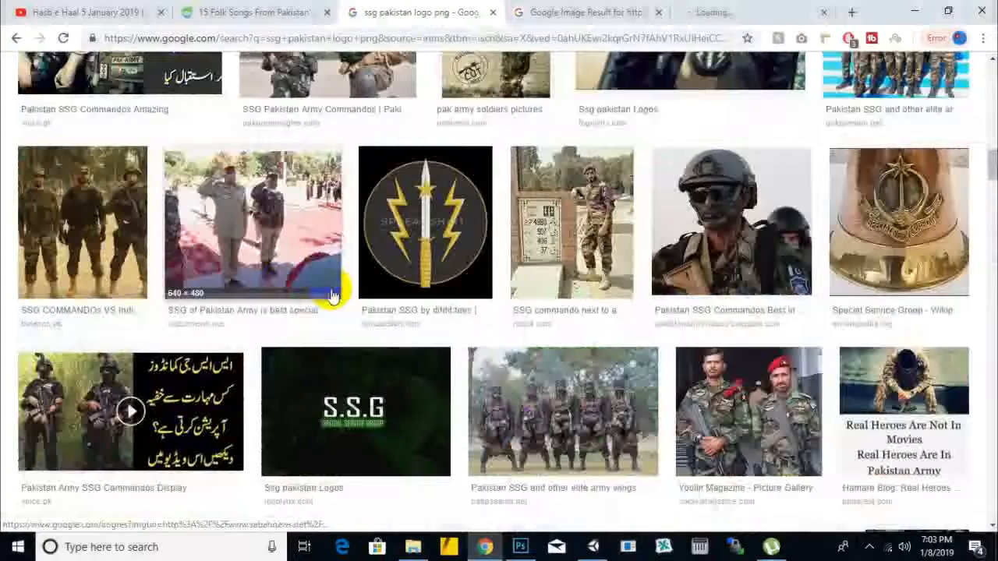
scroll(331, 289, "down", 3)
scroll(332, 290, "up", 3)
scroll(334, 291, "up", 12)
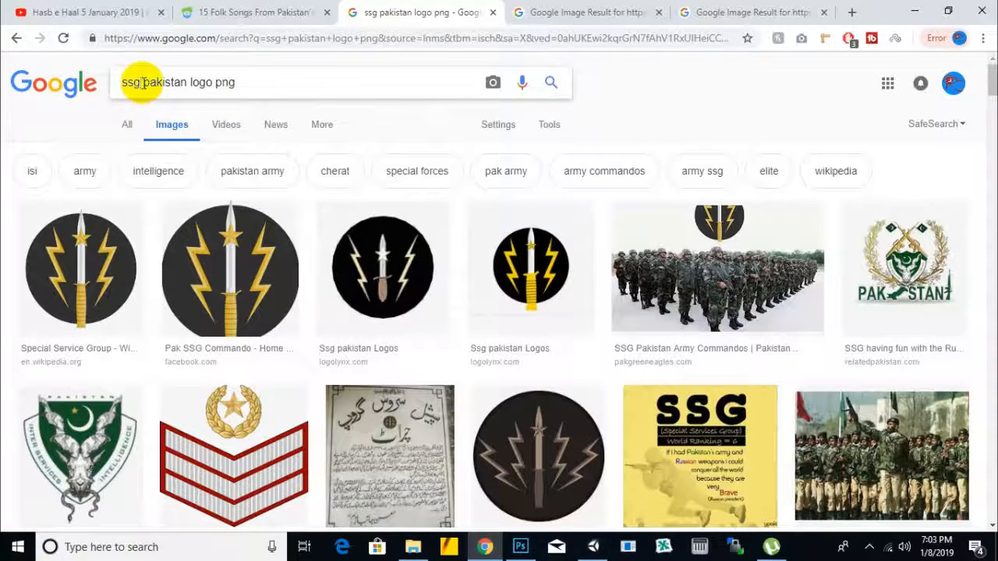
Step: Change the image search to "pakistan logo png" and look through the results for a suitable emblem
key("BackSpace")
key("Return")
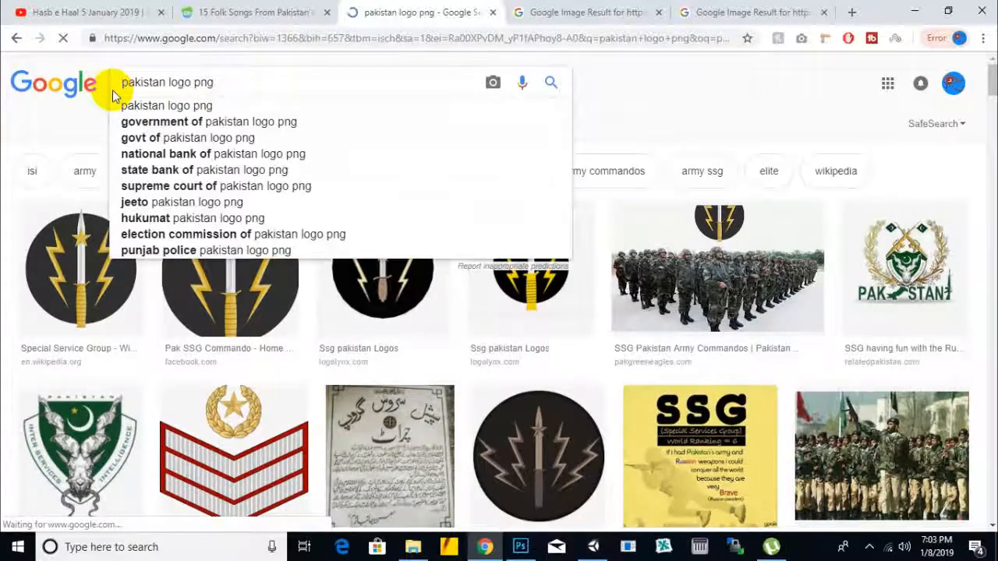
scroll(434, 247, "down", 5)
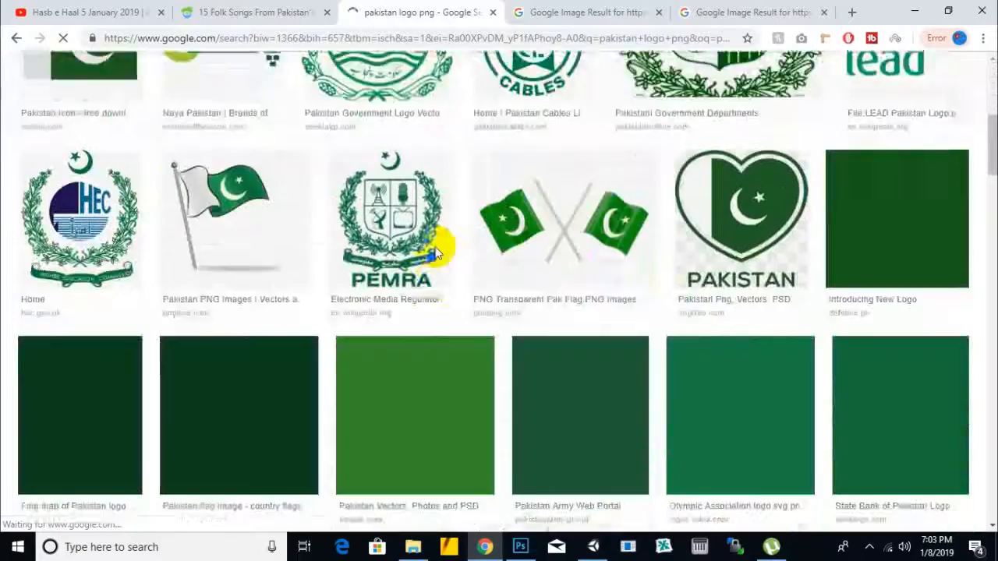
scroll(437, 254, "down", 5)
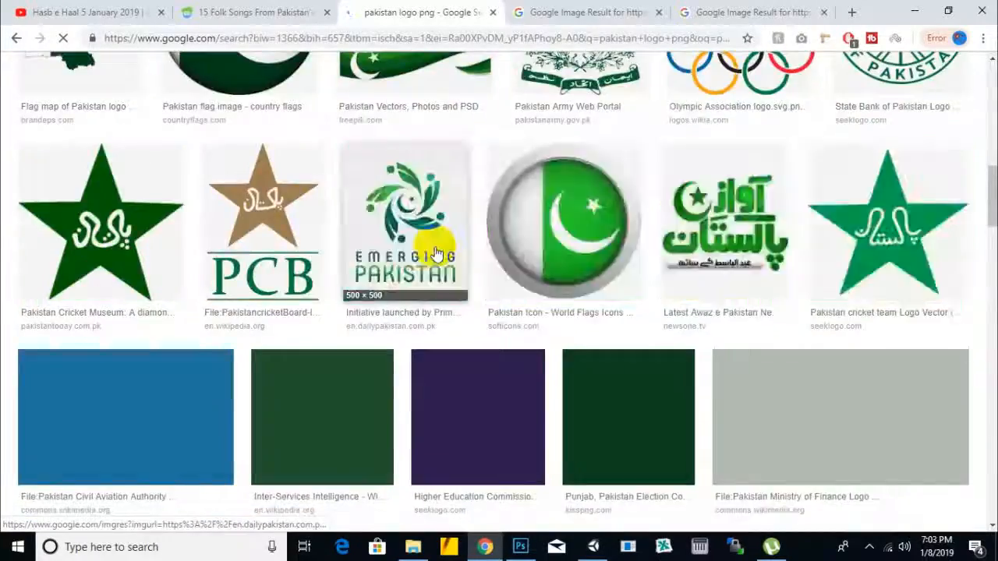
scroll(437, 254, "up", 10)
scroll(436, 253, "down", 7)
scroll(435, 251, "up", 7)
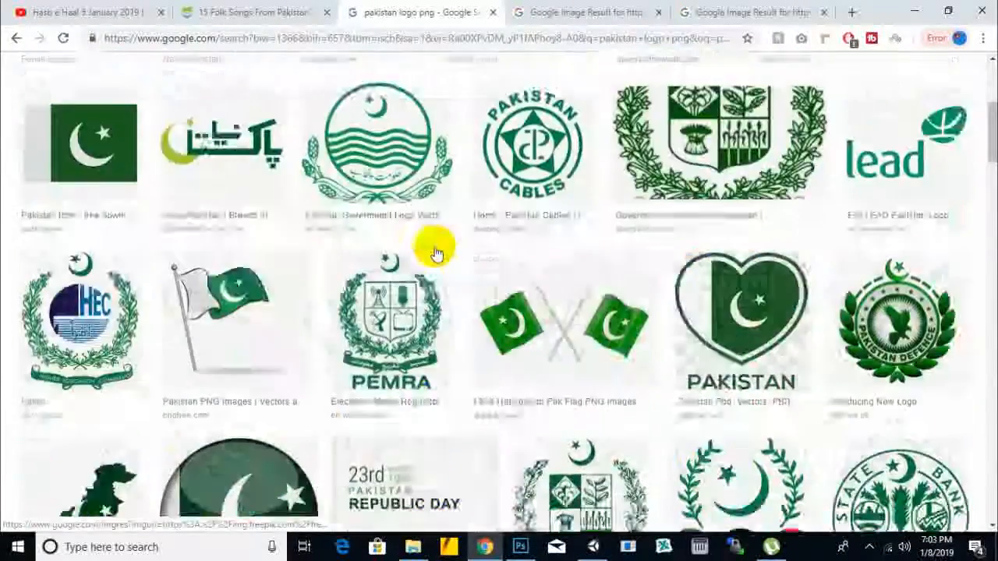
Step: Change the image search to "soldier icon png" and look through the soldier icons
left_click_drag(165, 83, 32, 76)
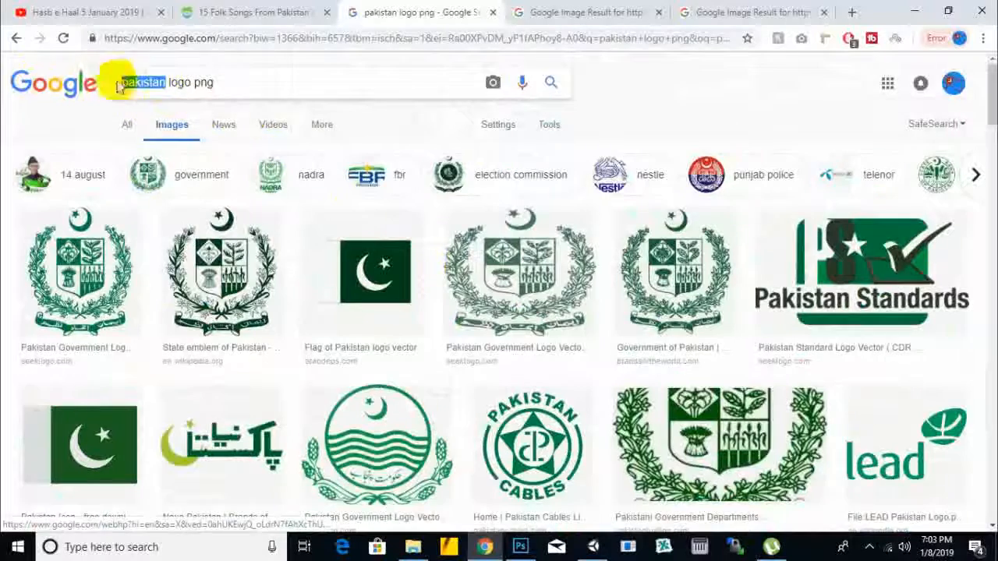
left_click_drag(191, 87, 85, 88)
type("soldier")
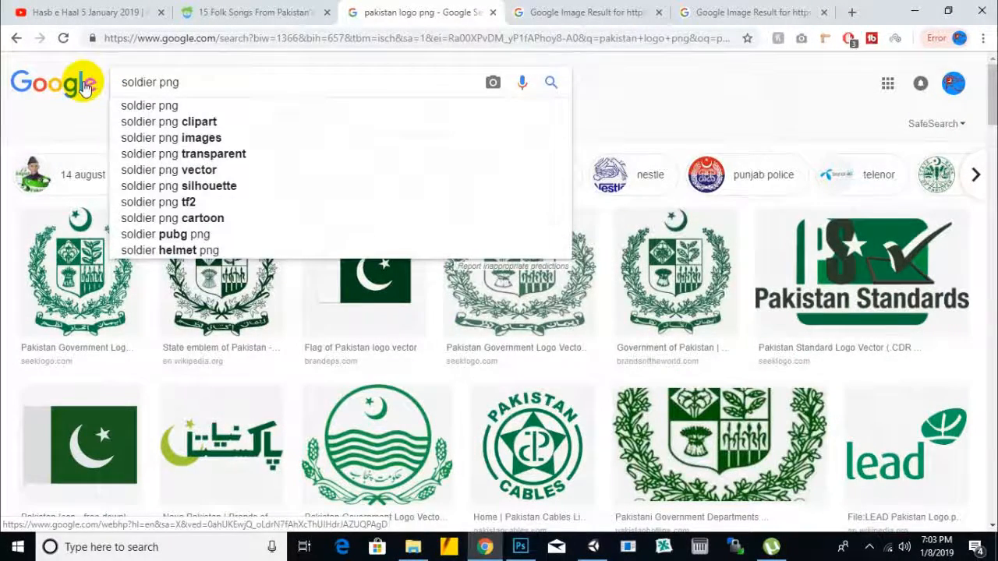
type(" icon")
key("Return")
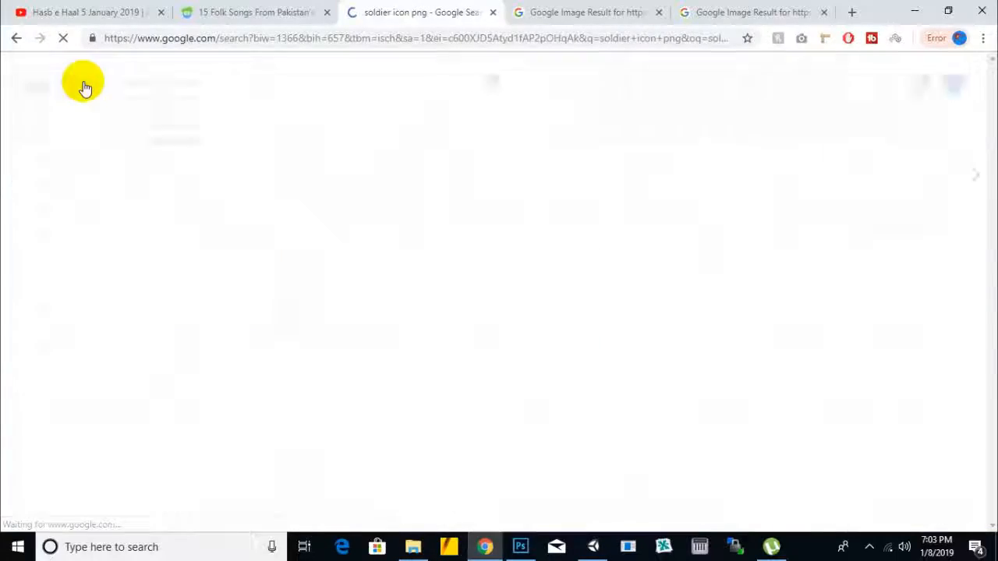
scroll(776, 111, "down", 5)
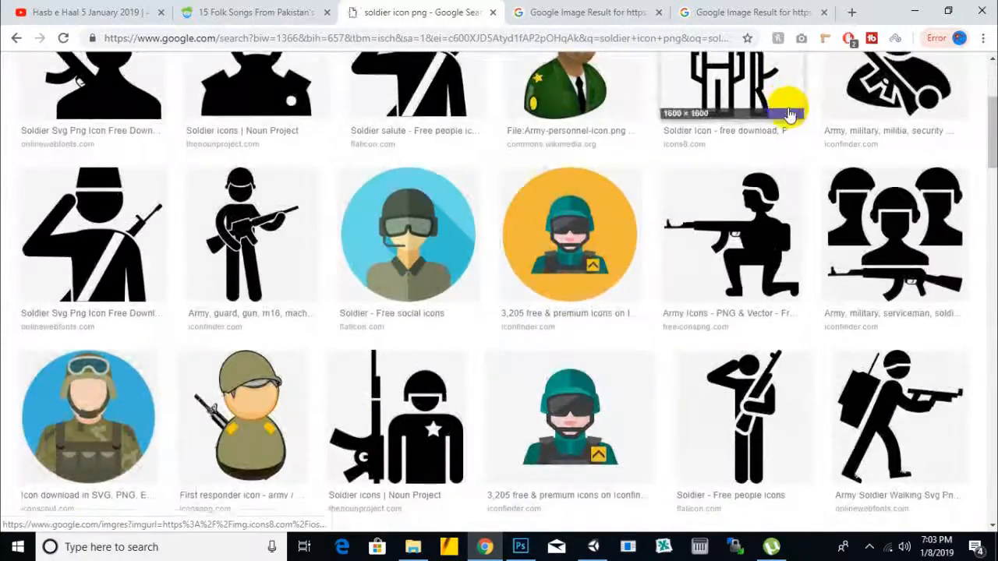
Step: Change the image search to "commando icon png" and look through the results for a usable logo graphic
scroll(788, 114, "up", 5)
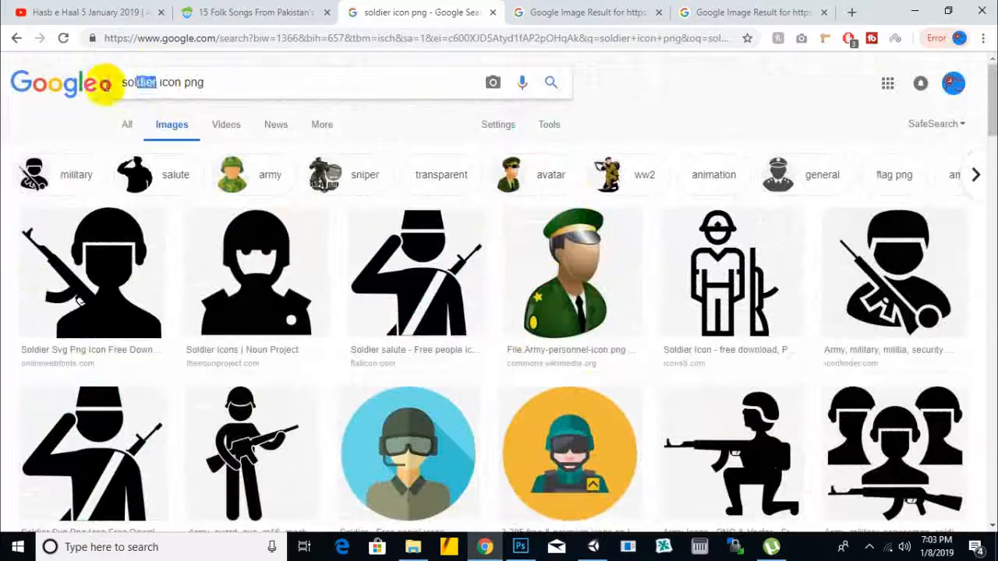
type("co")
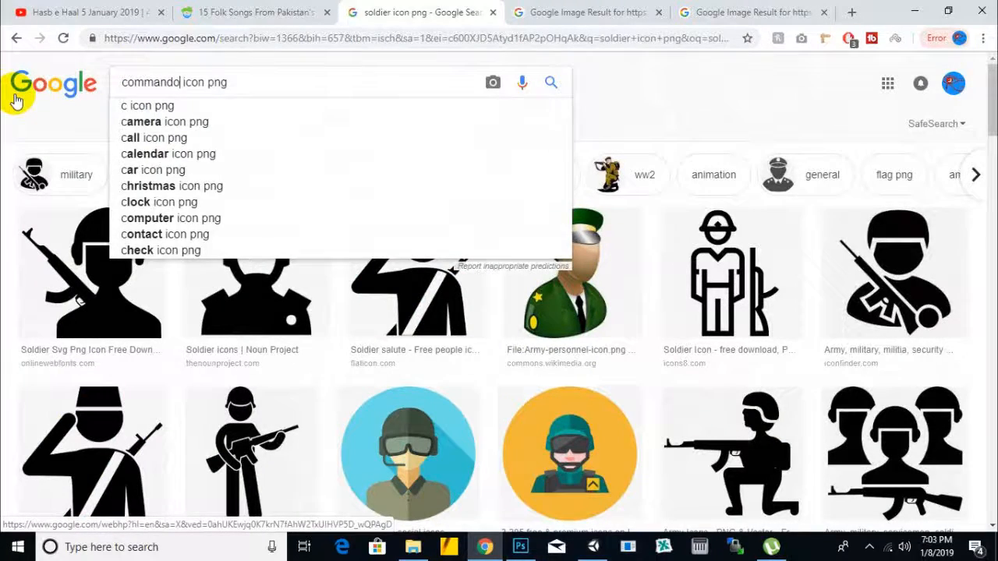
type("mmando")
key("Return")
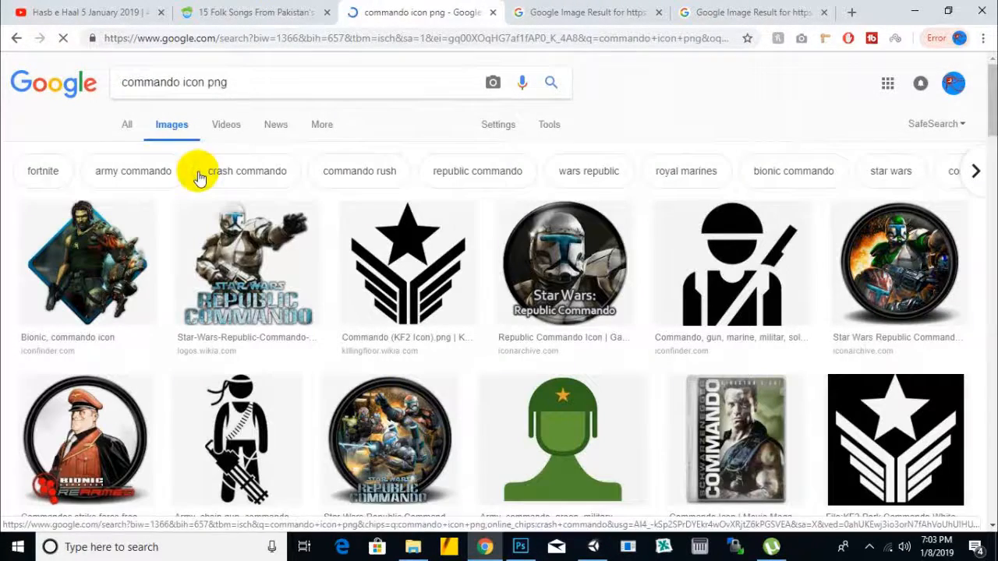
scroll(234, 163, "down", 1)
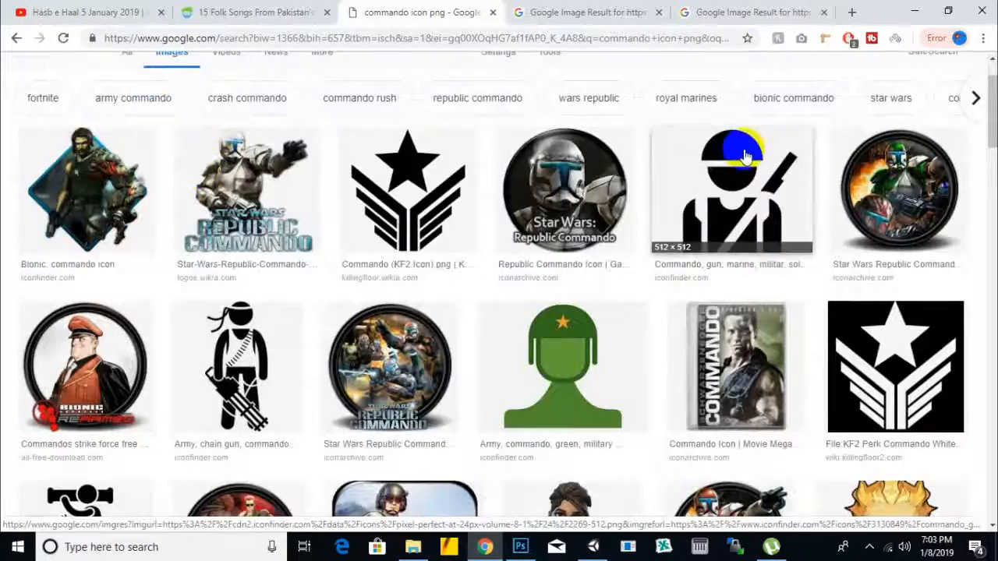
scroll(740, 160, "down", 3)
scroll(744, 156, "down", 5)
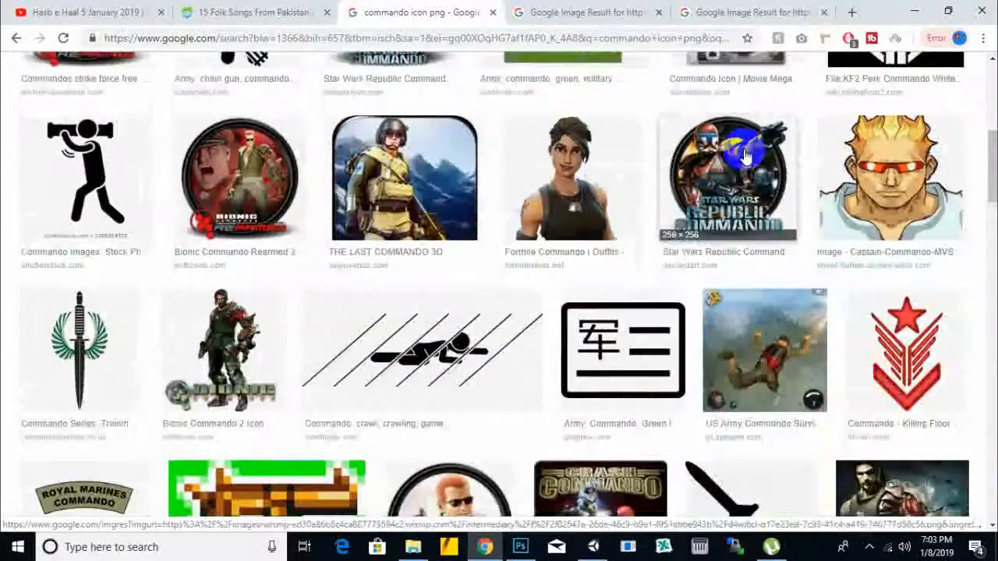
scroll(741, 154, "up", 2)
scroll(733, 152, "down", 5)
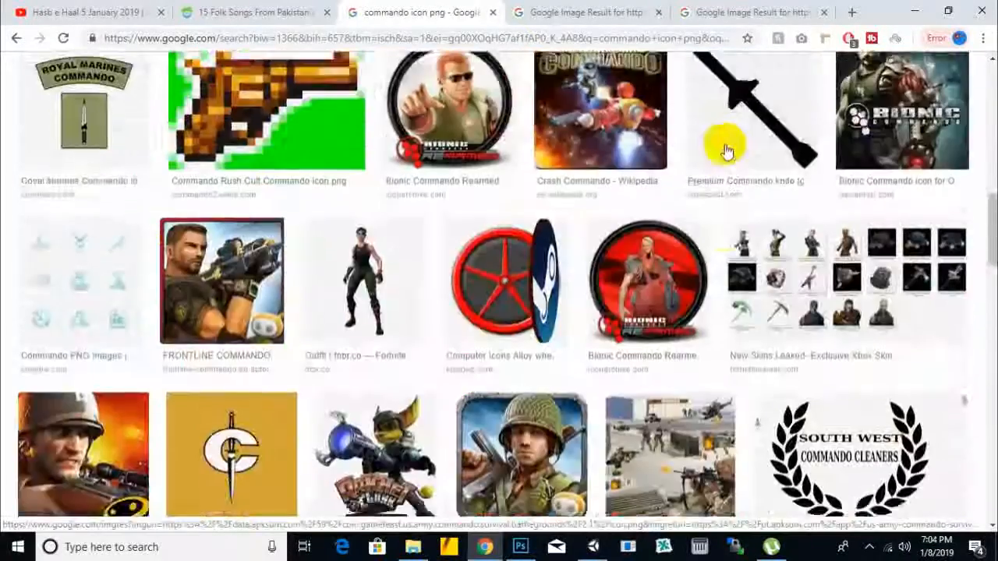
Step: Find the Cyber Killer Commando silhouette among the commando icon results and open it in a separate tab
scroll(726, 150, "down", 6)
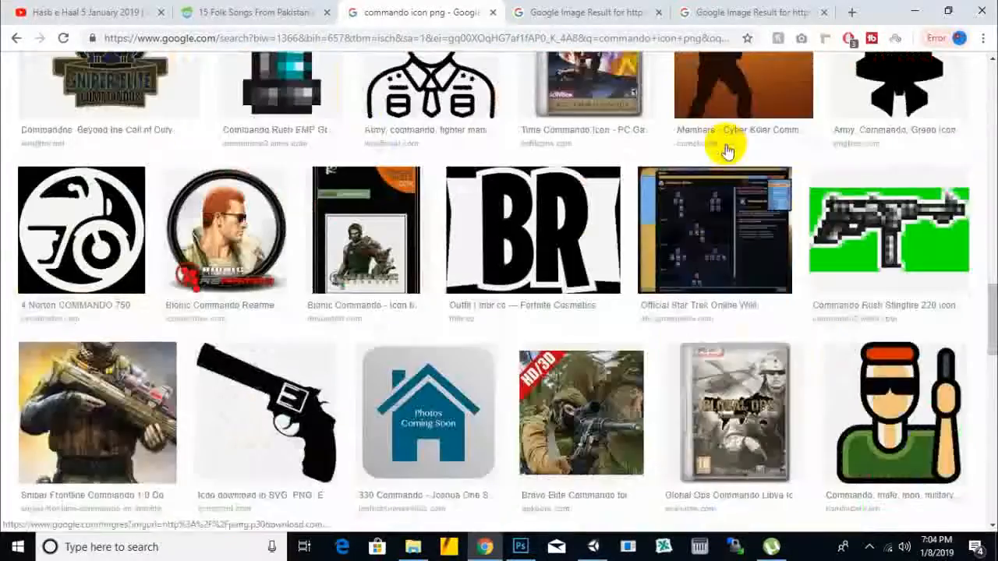
scroll(725, 150, "up", 2)
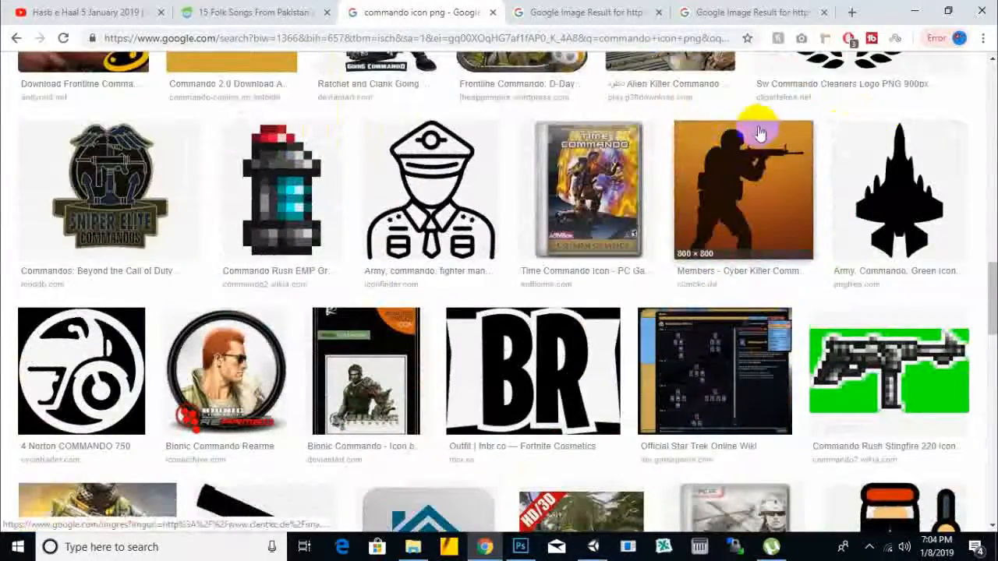
scroll(663, 188, "down", 4)
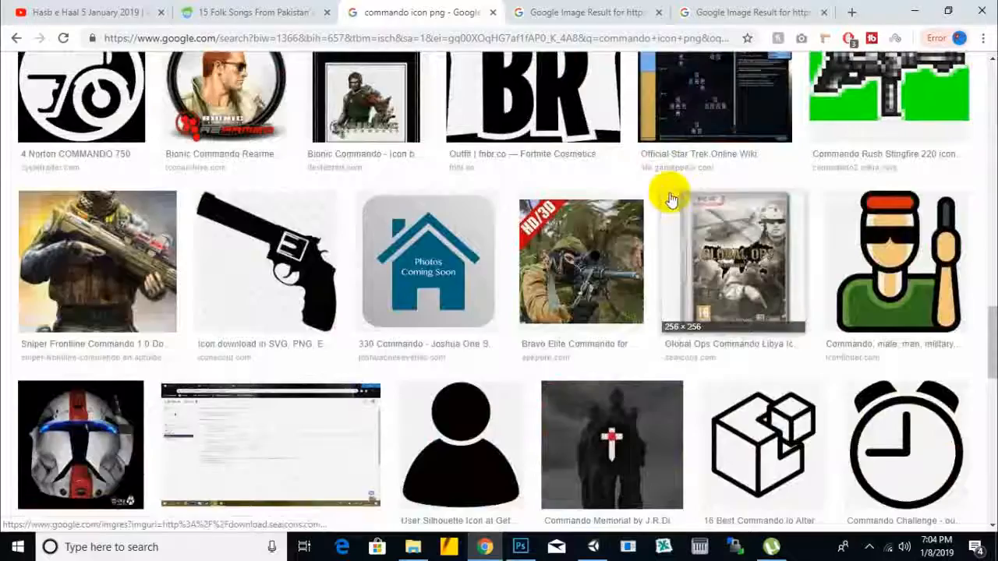
scroll(748, 212, "up", 3)
left_click(745, 121)
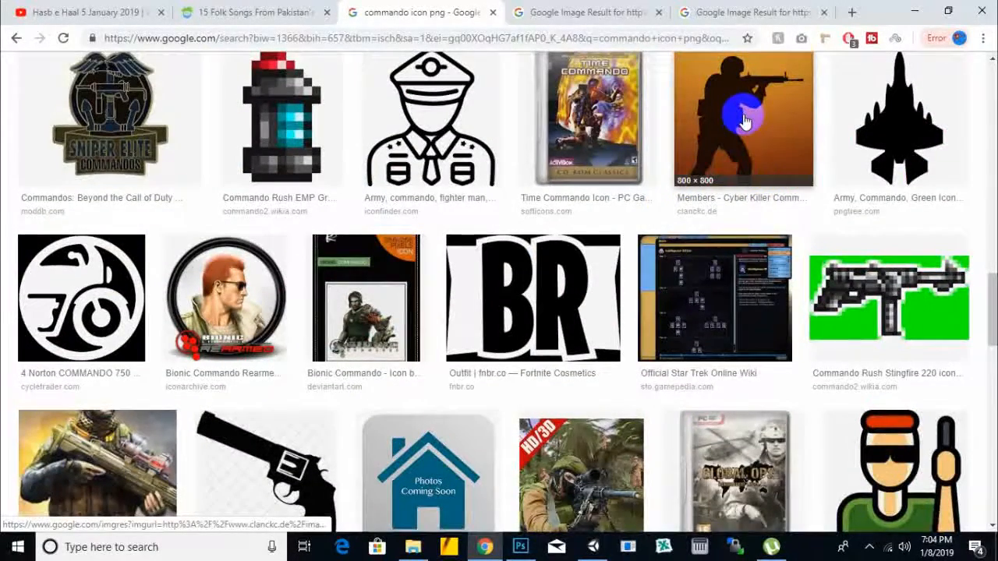
right_click(747, 121)
left_click(754, 126)
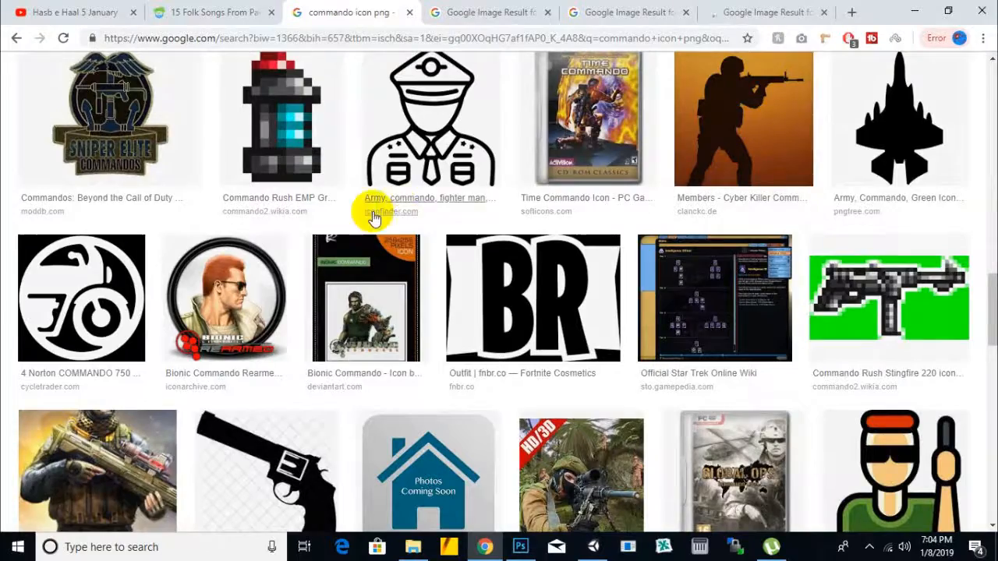
Step: Save the Cyber Killer Commando silhouette to the Desktop as game_589221ddcc3b2.jpg
scroll(367, 211, "down", 4)
scroll(372, 217, "up", 3)
scroll(374, 219, "up", 1)
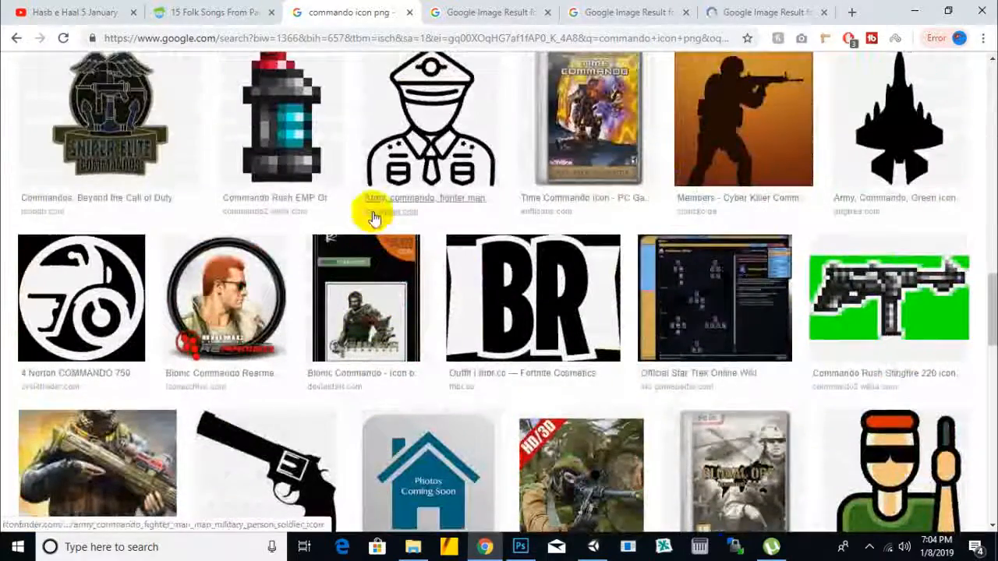
left_click(766, 142)
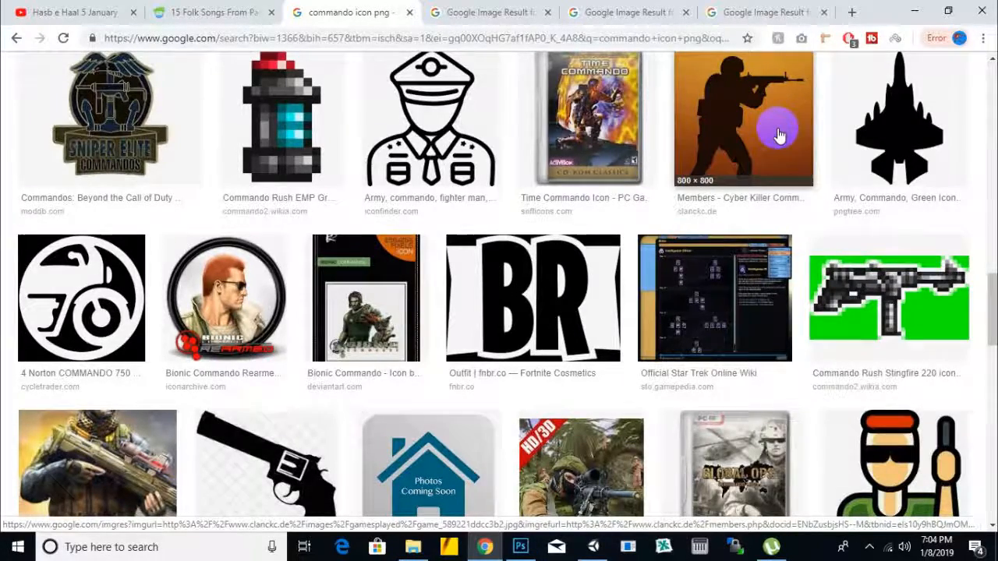
scroll(778, 135, "down", 4)
scroll(780, 137, "up", 4)
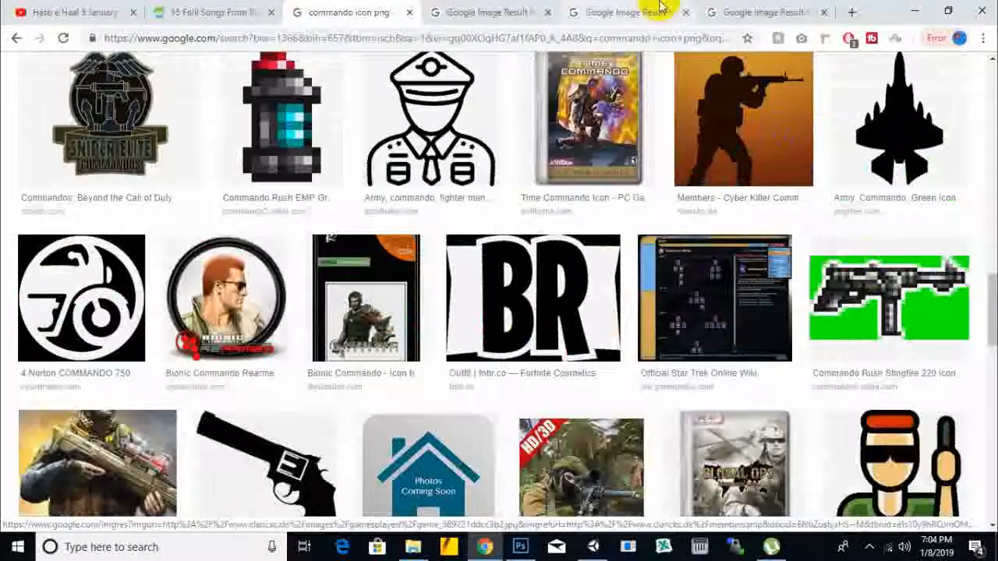
left_click(730, 11)
right_click(447, 148)
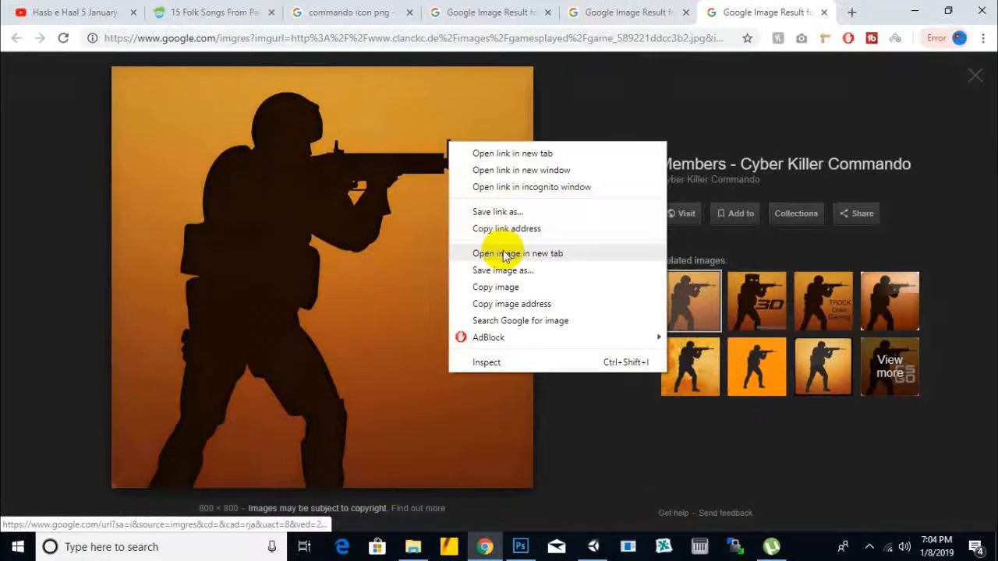
left_click(522, 289)
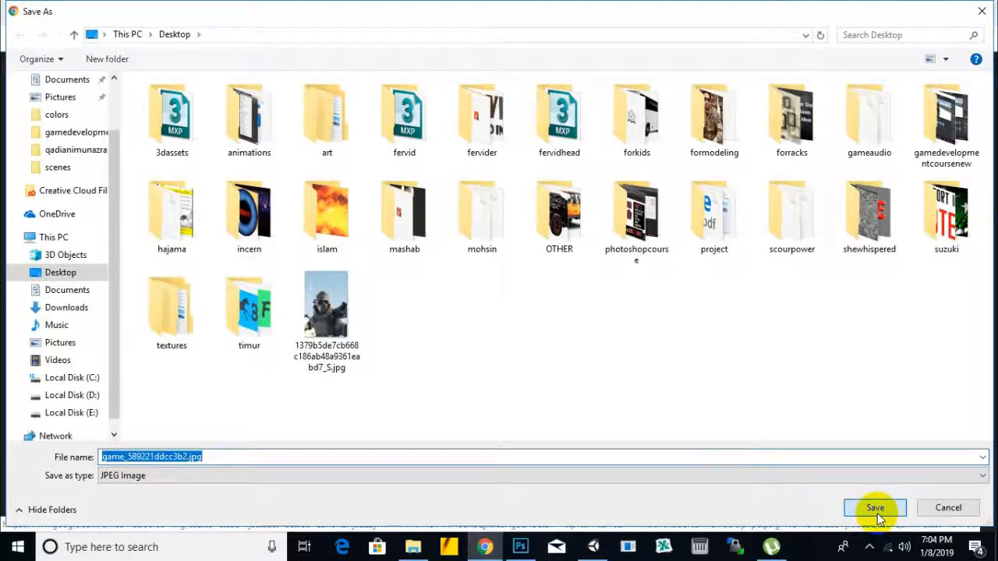
left_click(875, 511)
Step: Close the tab with the SSG commando photo and save the Special Service Group emblem as SSG_HI_RES_2.png
left_click(648, 9)
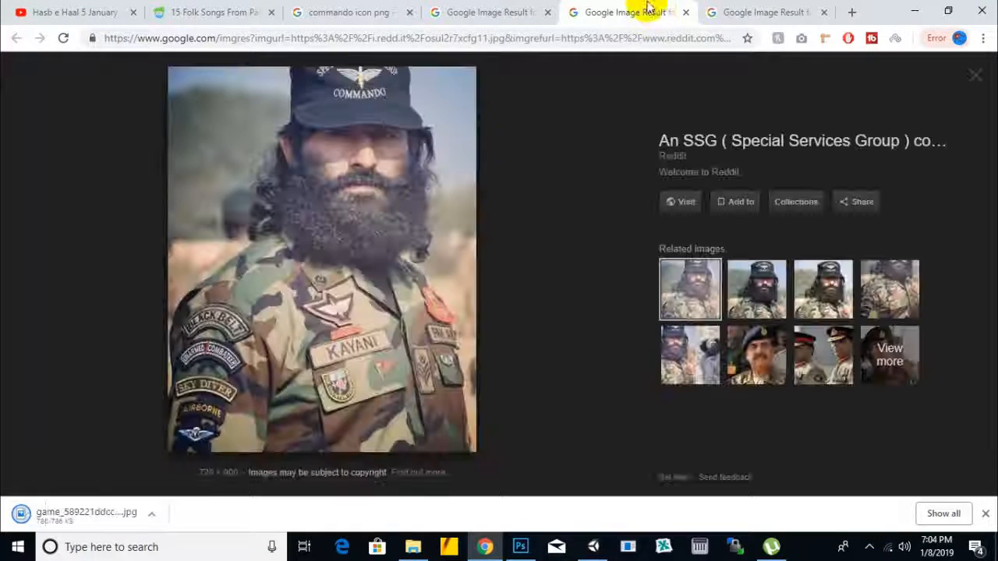
left_click(687, 12)
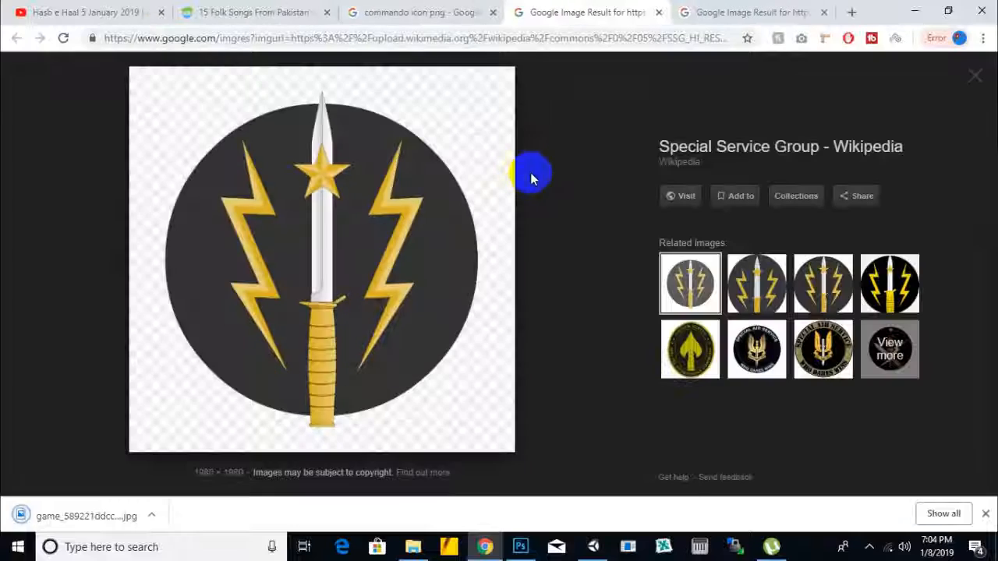
right_click(370, 195)
left_click(422, 319)
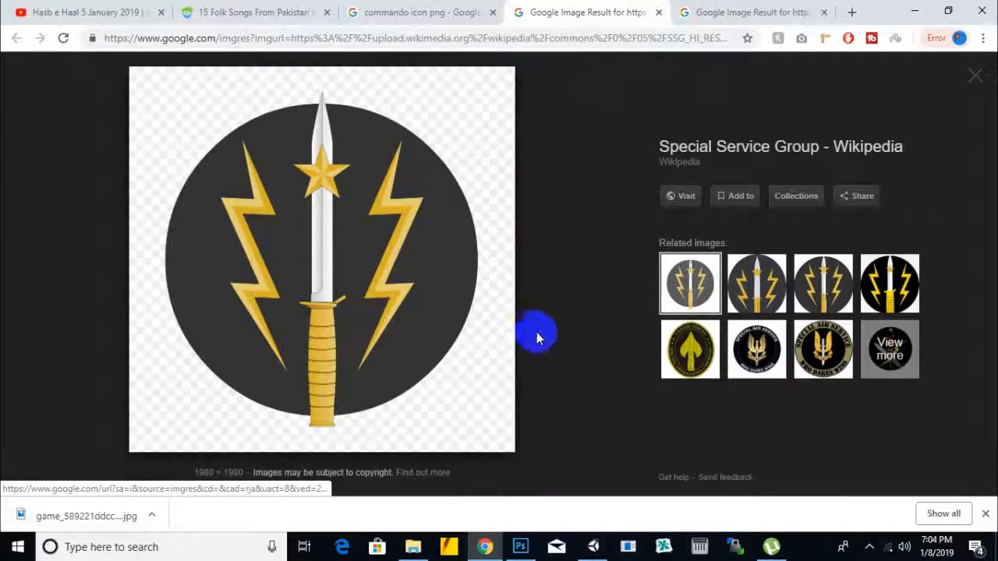
left_click(876, 507)
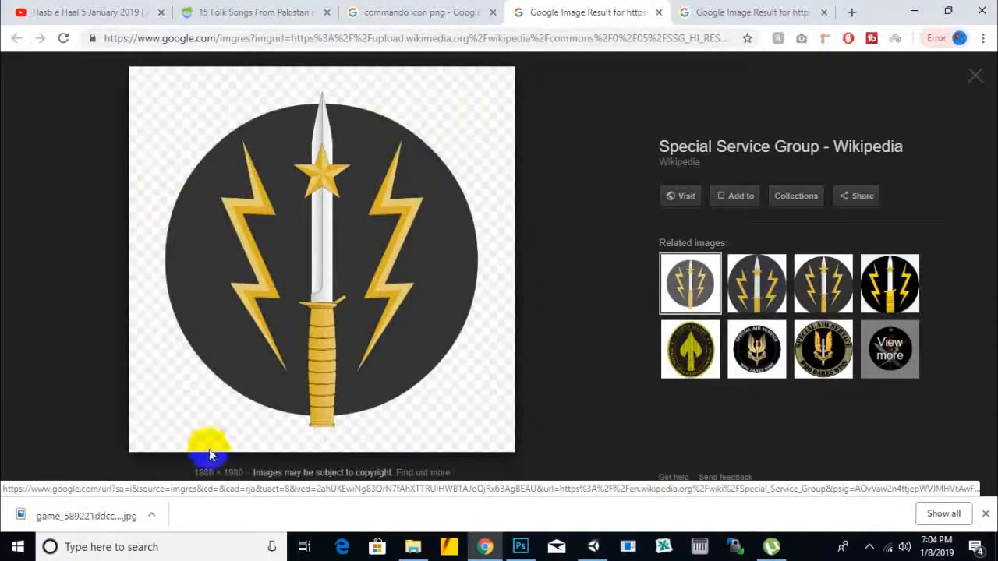
Step: Try to place game_589221ddcc3b2.jpg in the empty Untitled-2 document in Photoshop and return to the browser
left_click(520, 547)
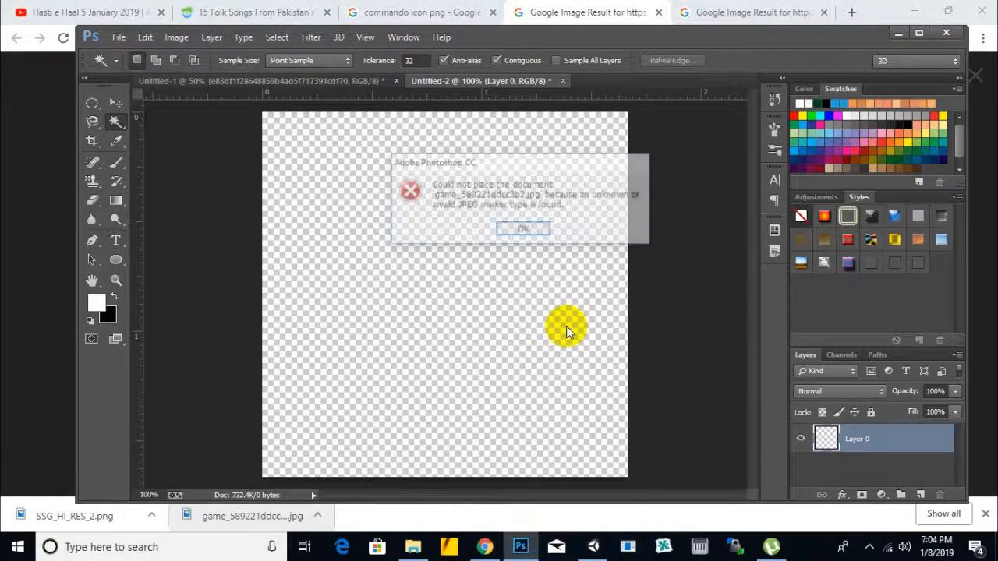
key("Return")
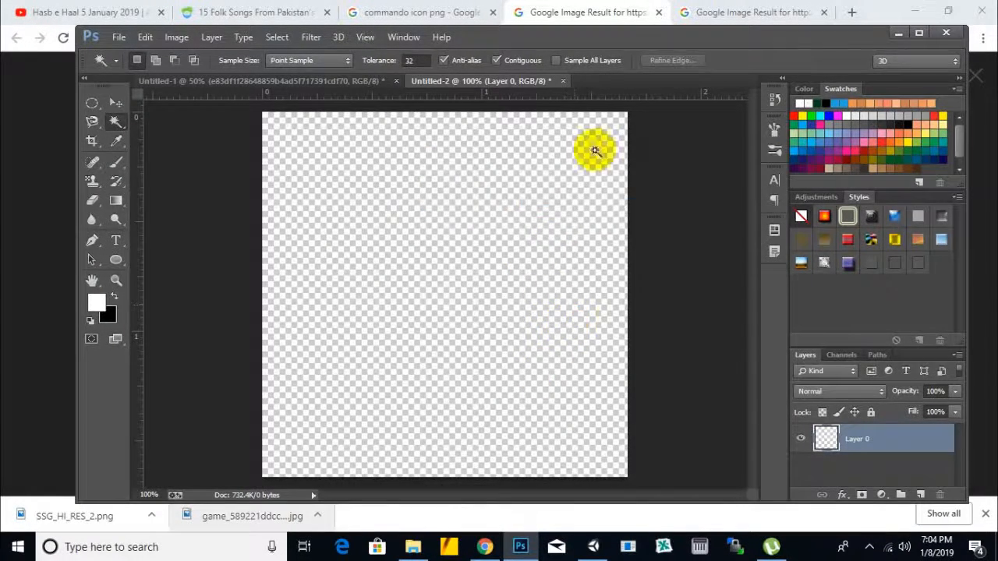
left_click(630, 8)
Step: Select the related CounterStrike Global Offensive soldier silhouette and save it to the Desktop as images.jpg
left_click(694, 12)
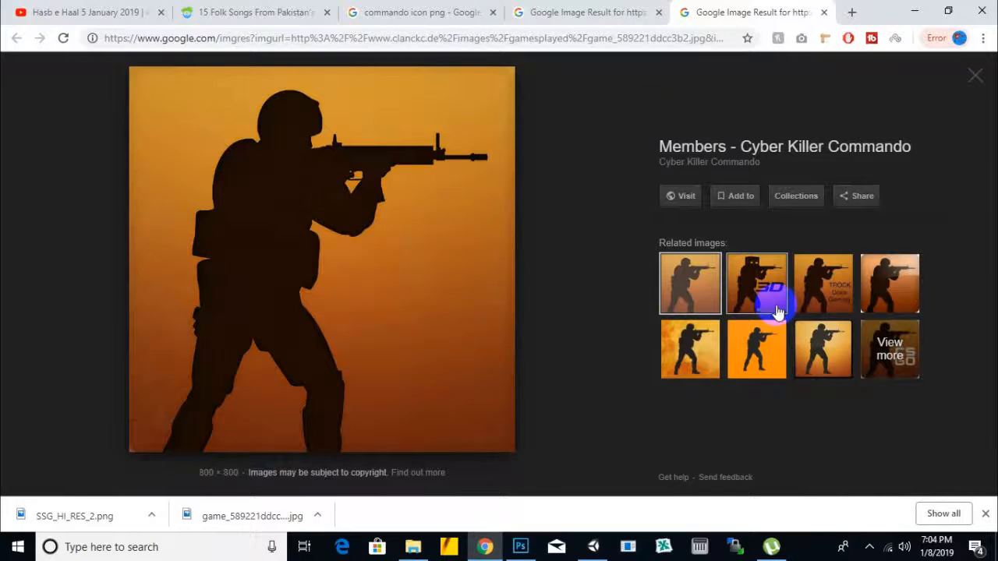
left_click(696, 352)
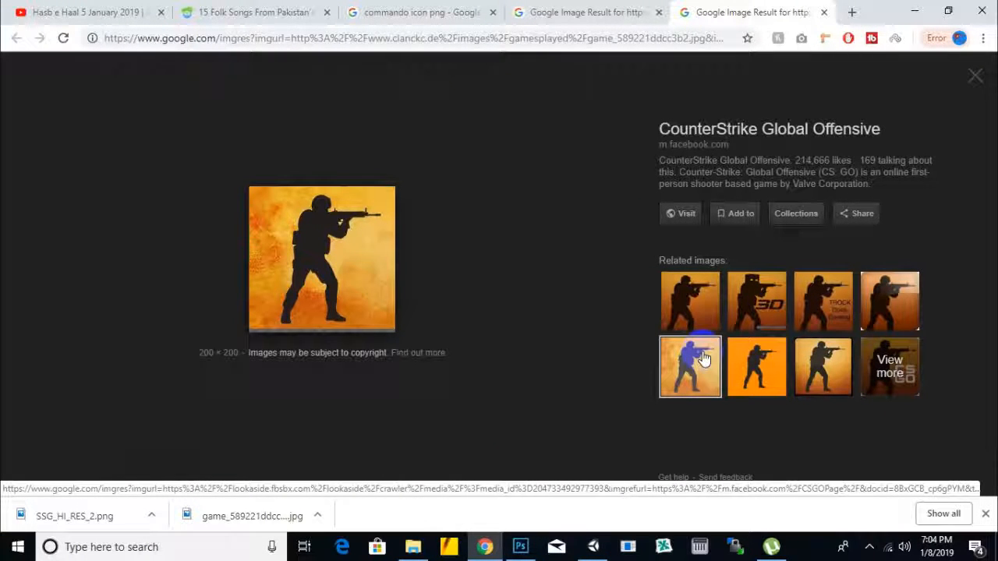
right_click(318, 226)
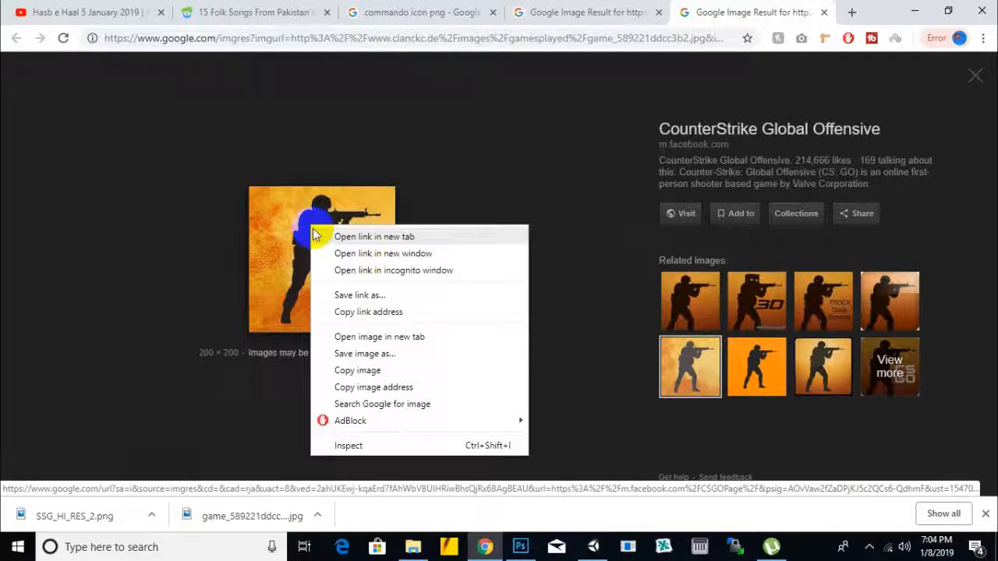
left_click(417, 352)
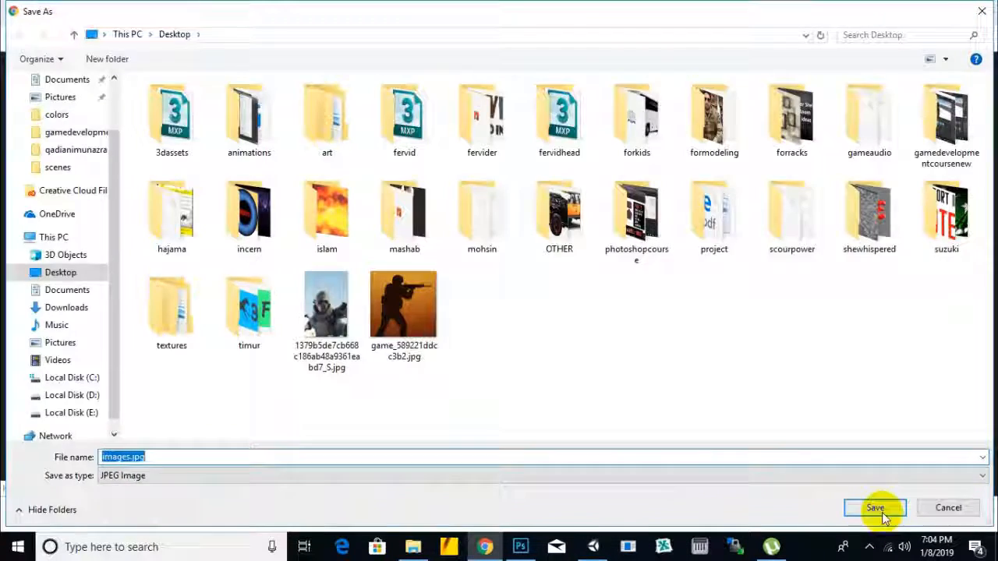
left_click(875, 507)
Step: Switch to Photoshop and place images.jpg in the Untitled-2 document at full canvas size
left_click(520, 547)
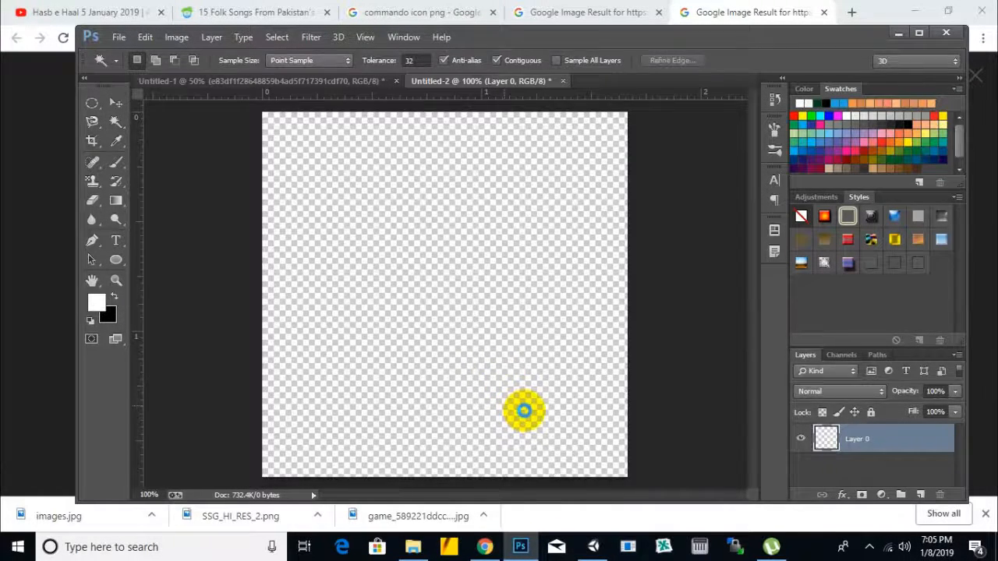
left_click_drag(525, 409, 525, 408)
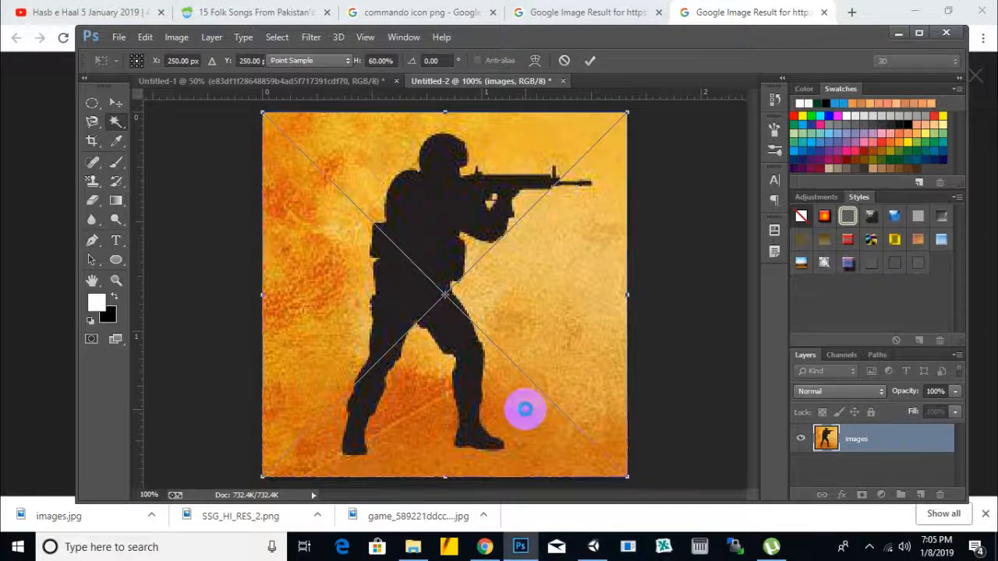
double_click(525, 407)
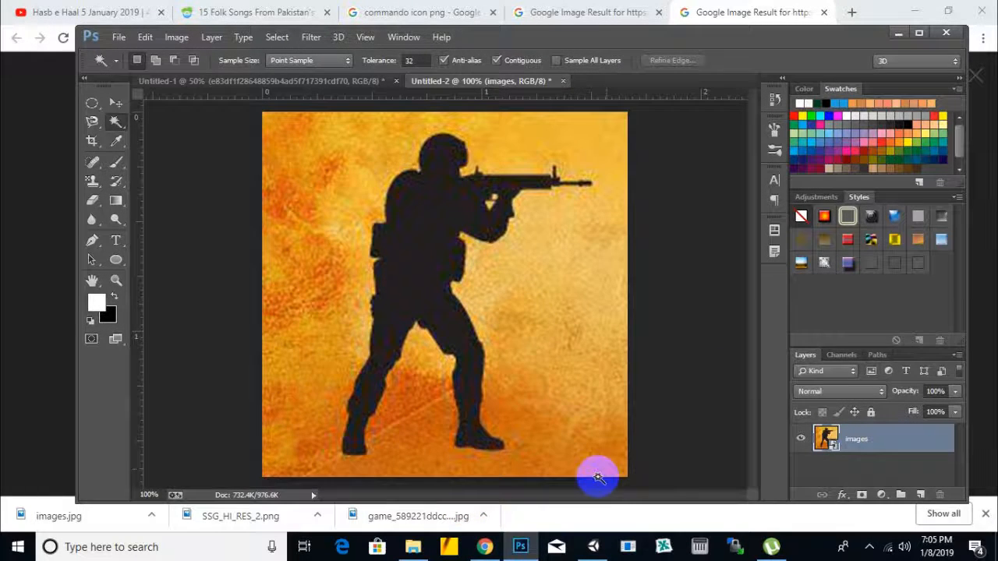
Step: Return to the browser, examine the other related commando silhouettes and close that image result's tab
left_click(753, 7)
left_click(752, 371)
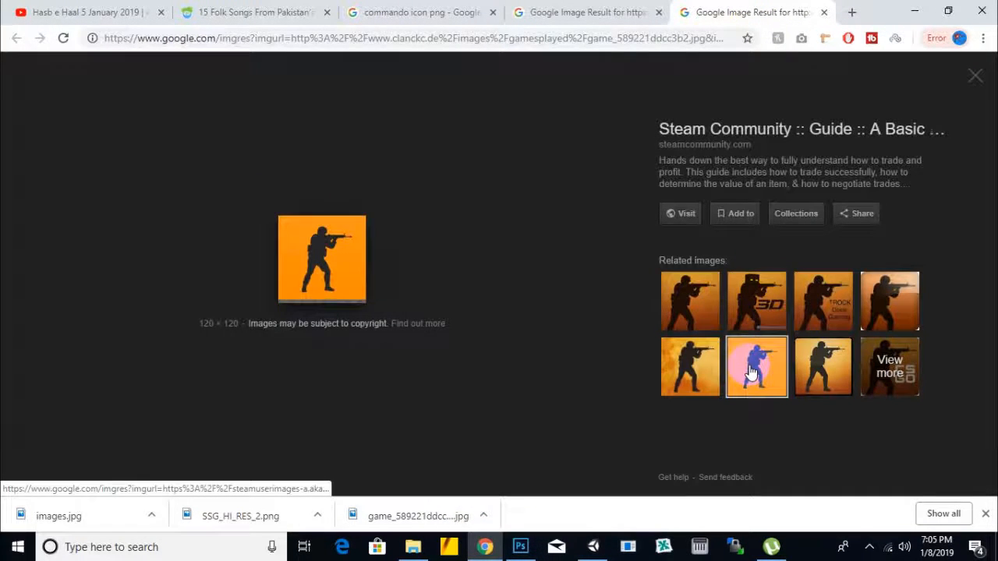
left_click(844, 314)
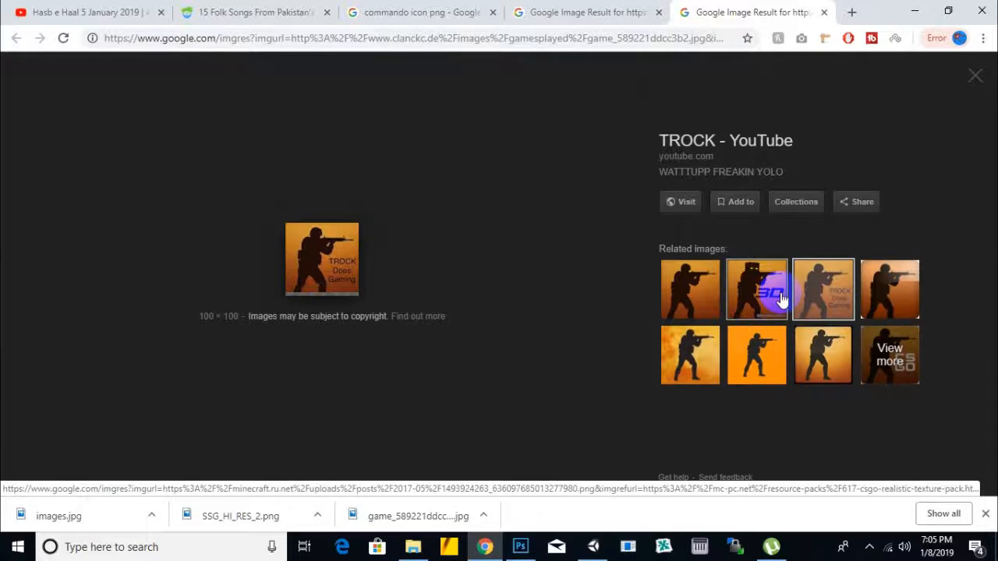
left_click(773, 295)
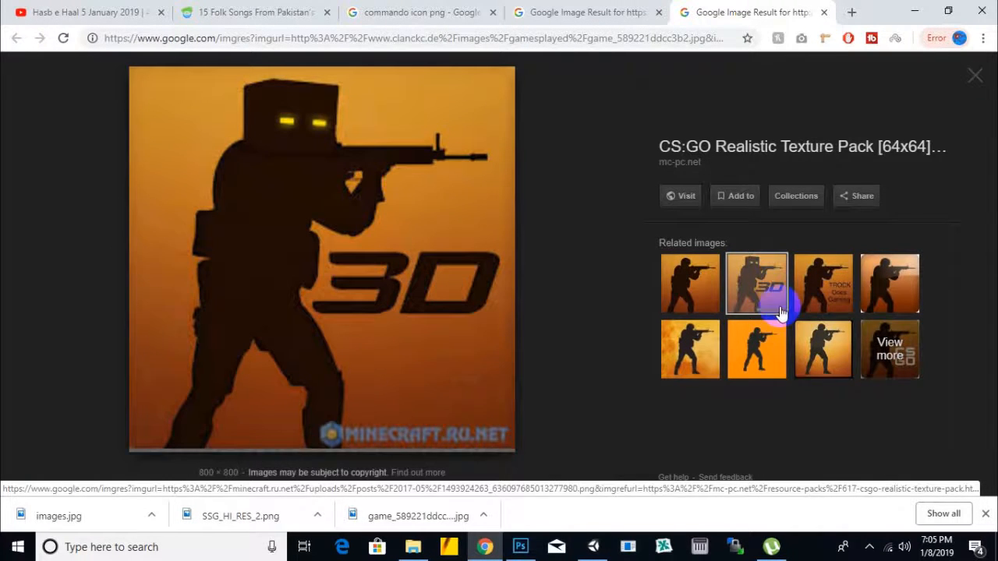
left_click(809, 352)
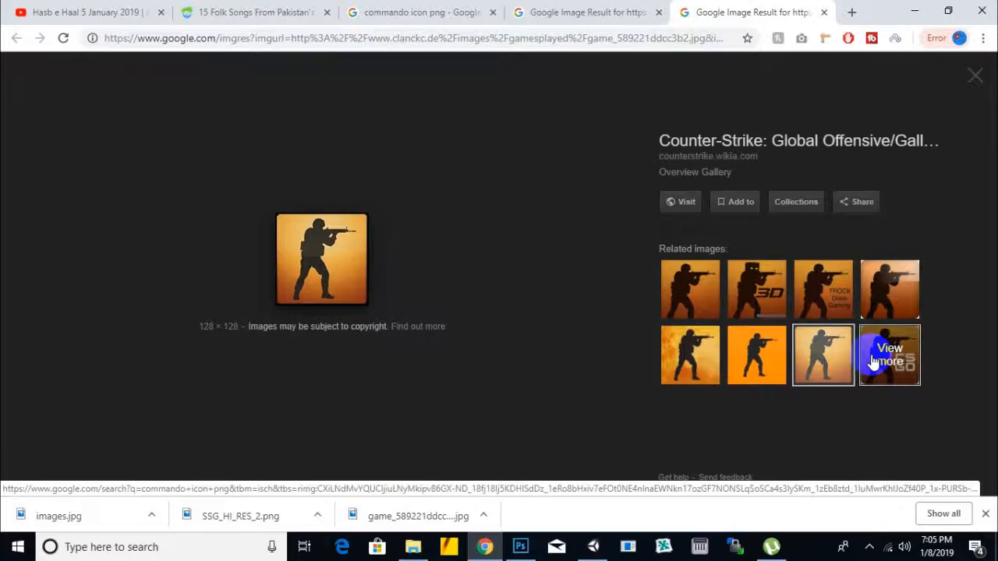
left_click(571, 10)
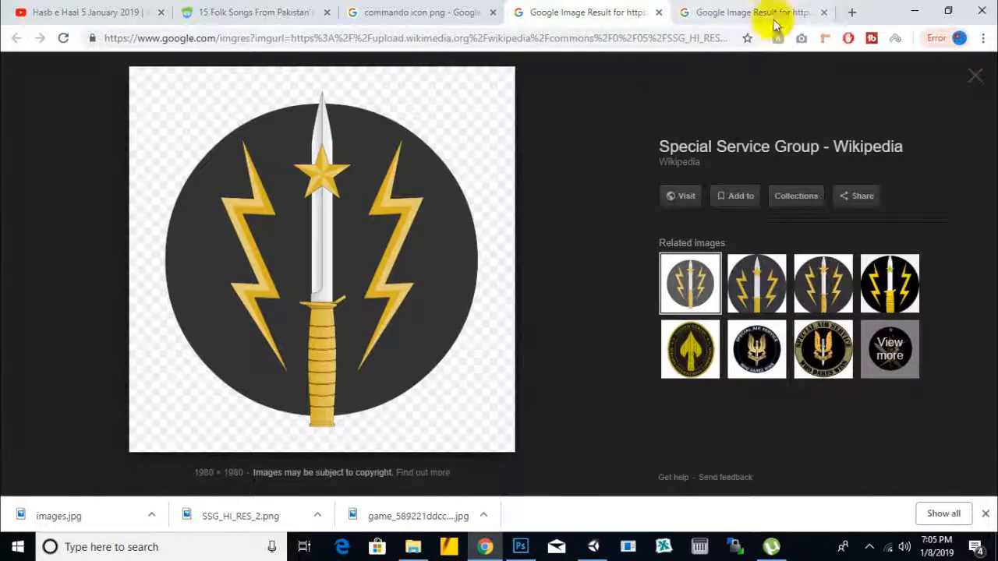
left_click(824, 13)
Step: Look further through the commando icon results for a usable logo graphic and close the results tab
left_click(445, 11)
scroll(425, 304, "down", 5)
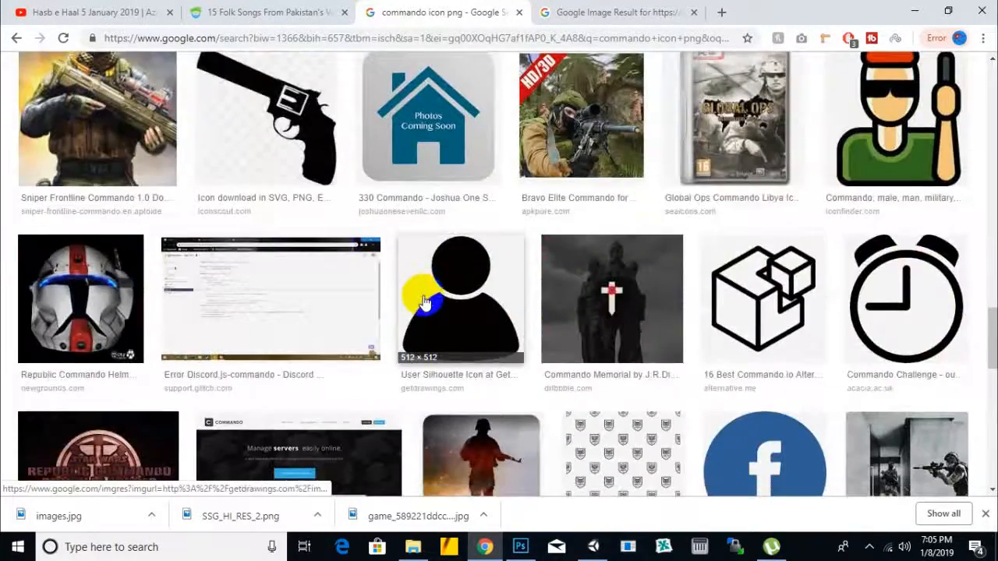
scroll(425, 304, "down", 5)
scroll(419, 290, "up", 1)
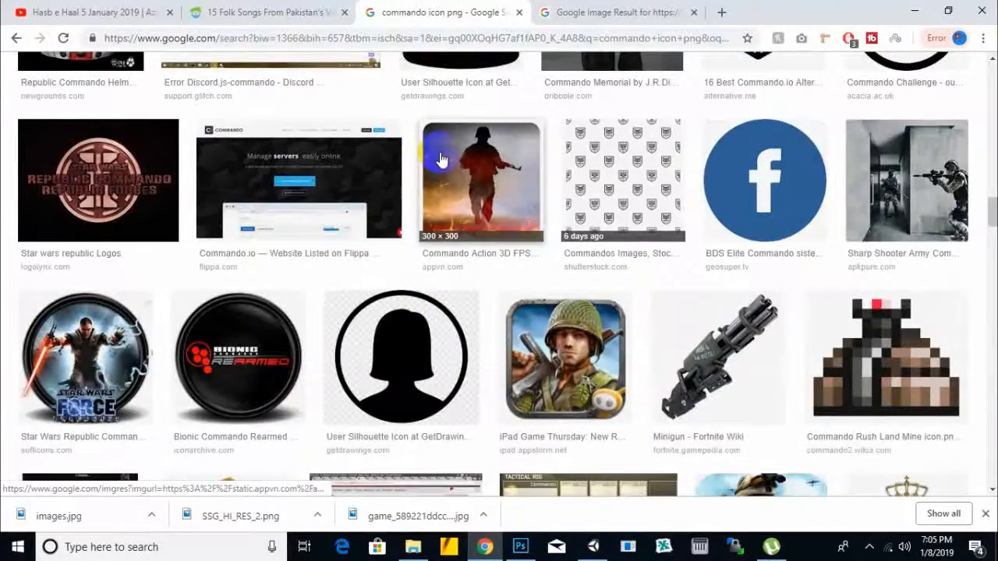
scroll(453, 273, "down", 5)
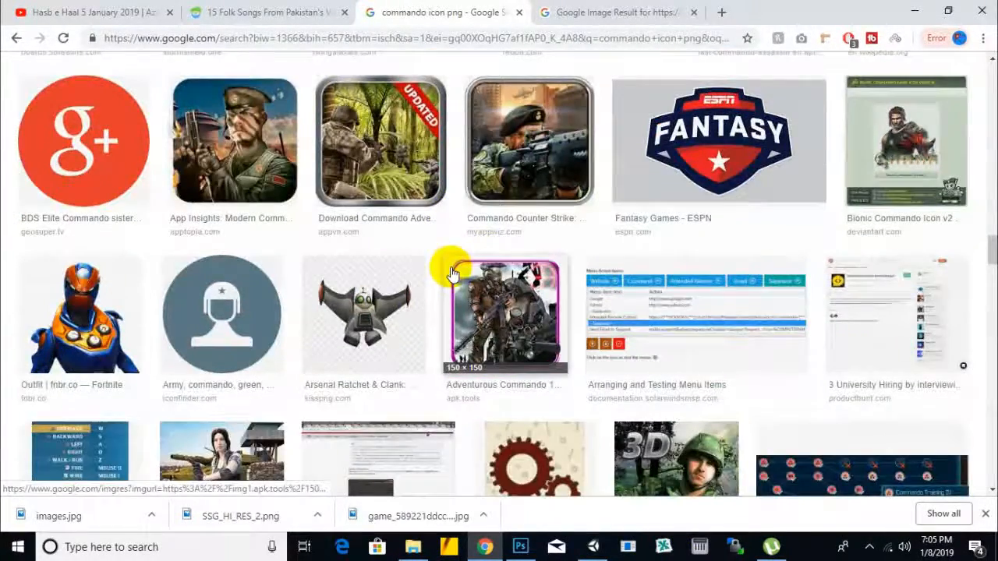
scroll(452, 273, "down", 5)
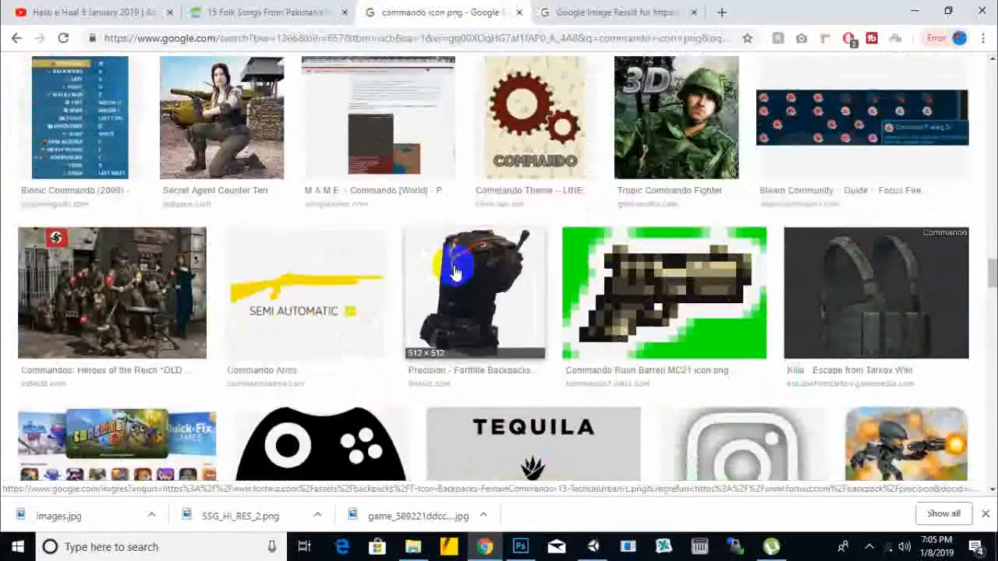
scroll(448, 265, "down", 3)
scroll(452, 270, "up", 8)
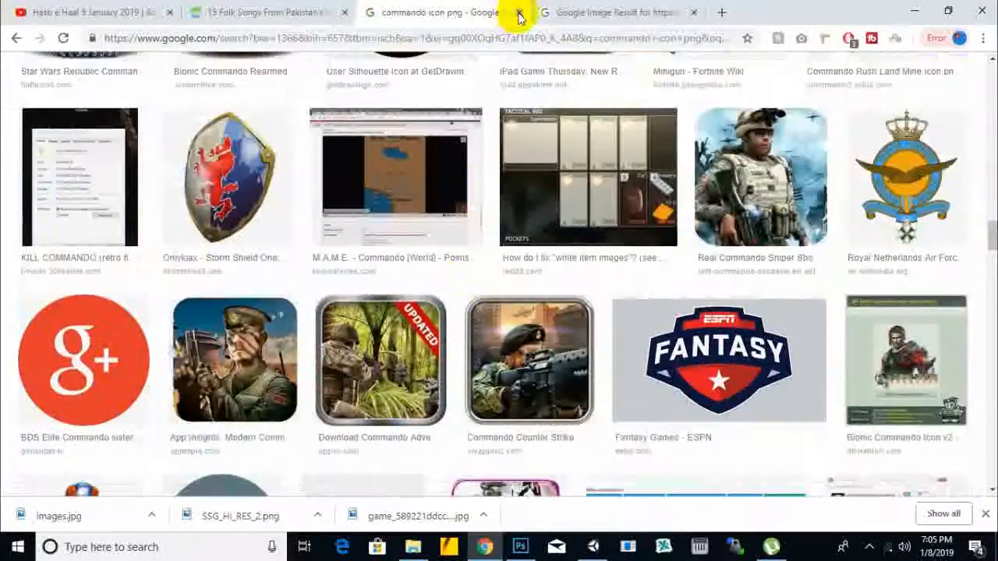
left_click(520, 17)
key("ctrl+shift+Tab")
Step: Switch to Unity and open the ReachHeadquarter scene from the scenes folder
left_click(595, 548)
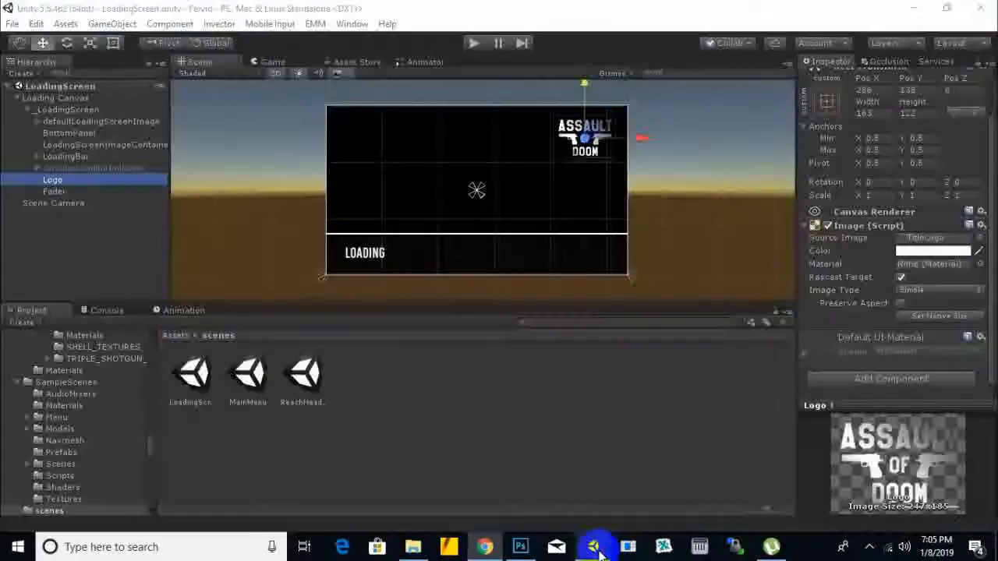
scroll(443, 269, "down", 1)
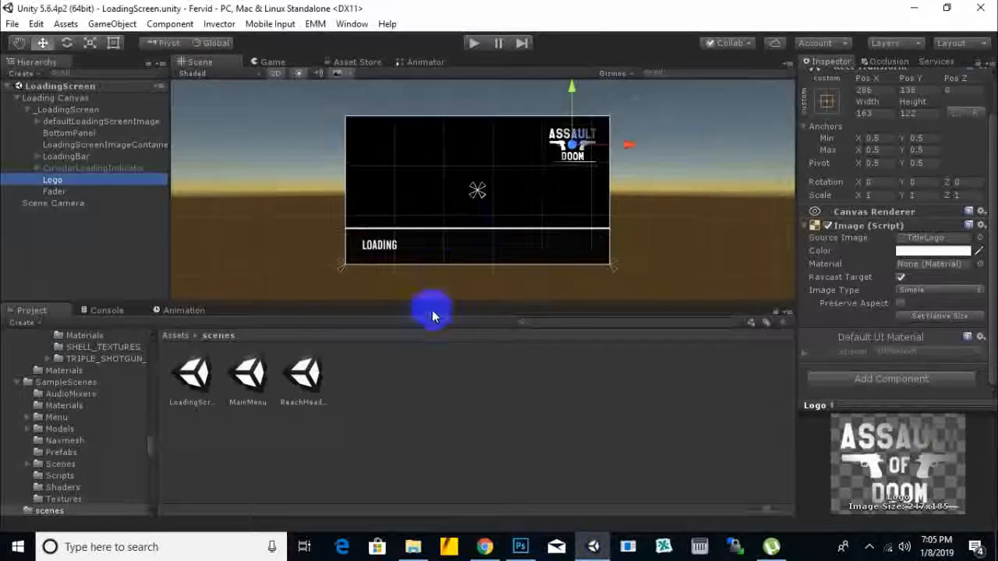
double_click(311, 373)
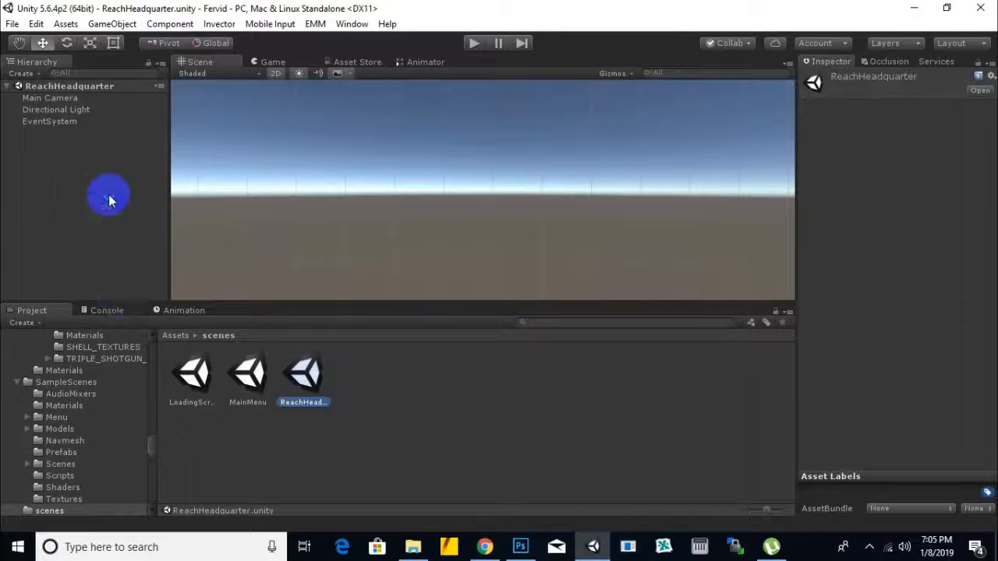
Step: Add a 3D plane to the ReachHeadquarter scene and frame it in the Scene view
right_click(76, 148)
mouse_move(146, 287)
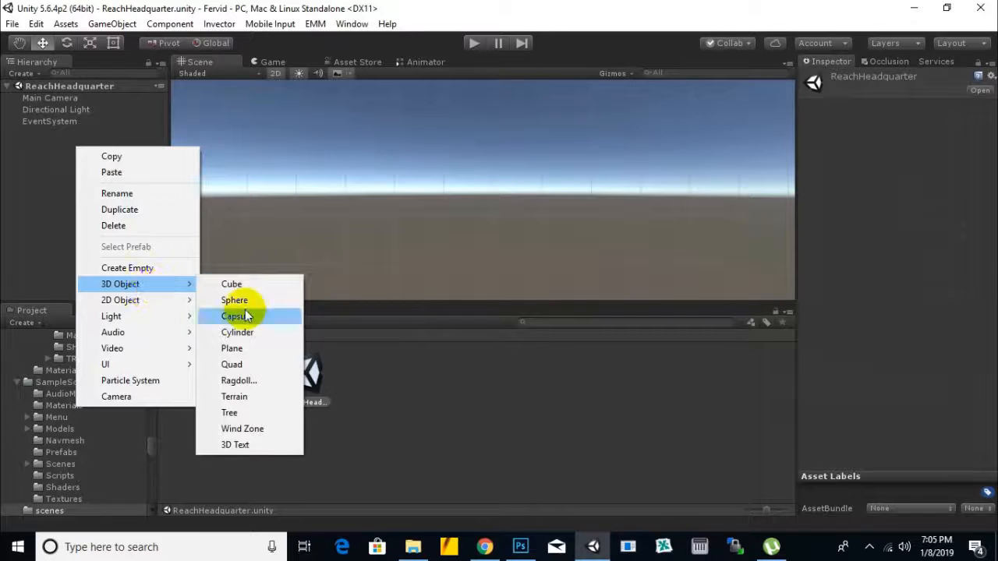
left_click(238, 348)
middle_click_drag(494, 222, 487, 242)
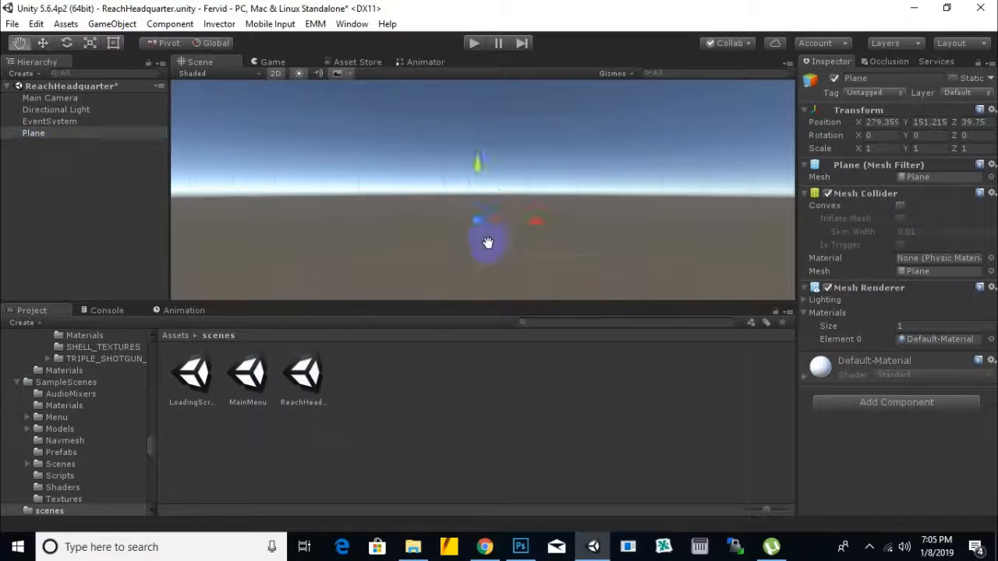
left_click_drag(292, 98, 279, 81, "alt")
key("f")
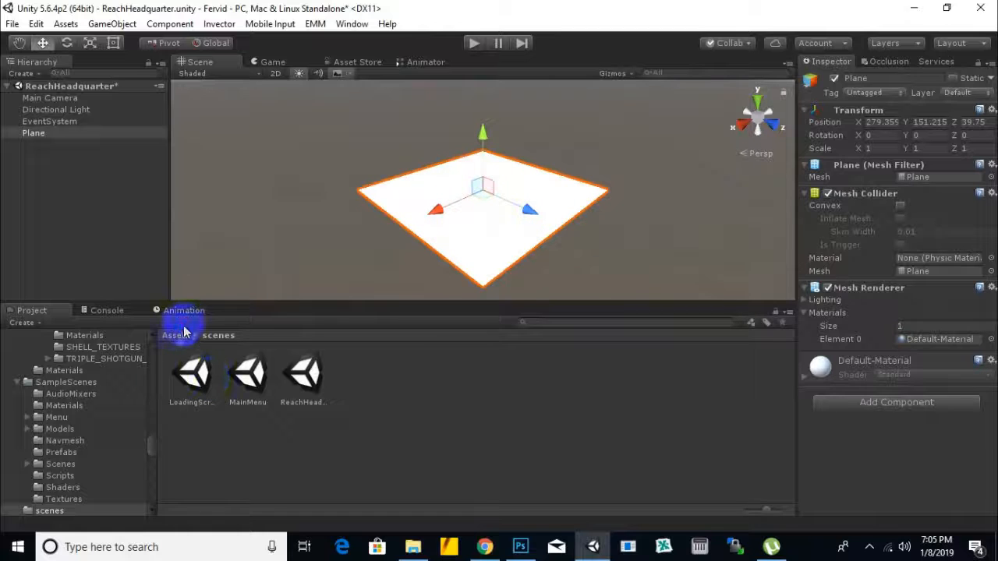
Step: Place the fervid character prefab from the prefebs/characters folder onto the plane
left_click(174, 335)
left_click(756, 388)
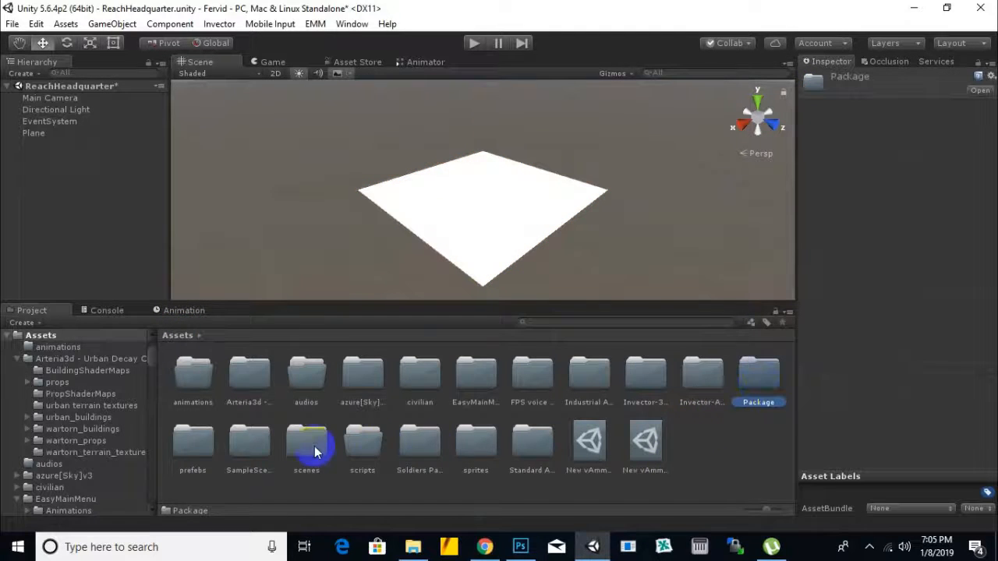
double_click(208, 454)
double_click(251, 376)
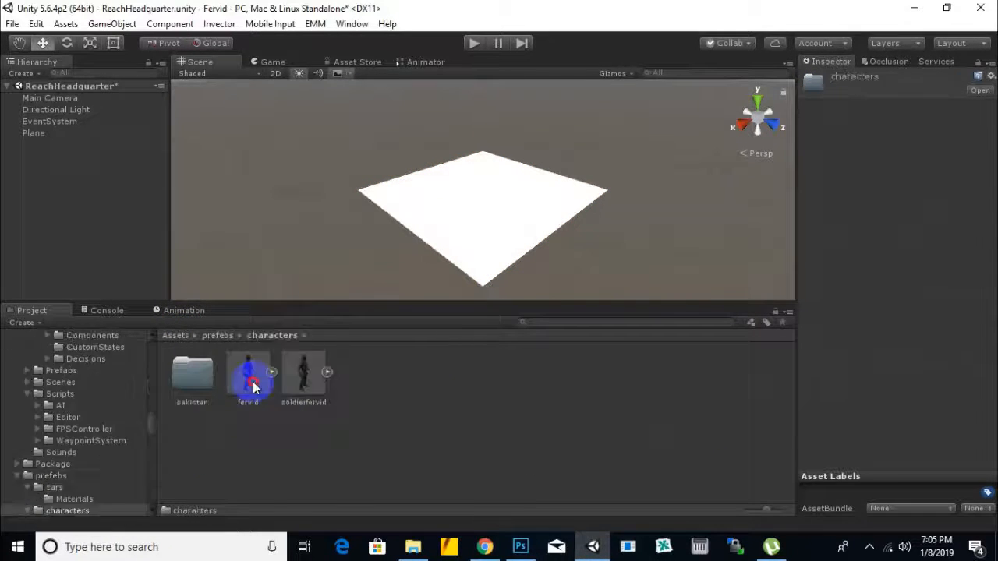
left_click_drag(241, 379, 489, 216)
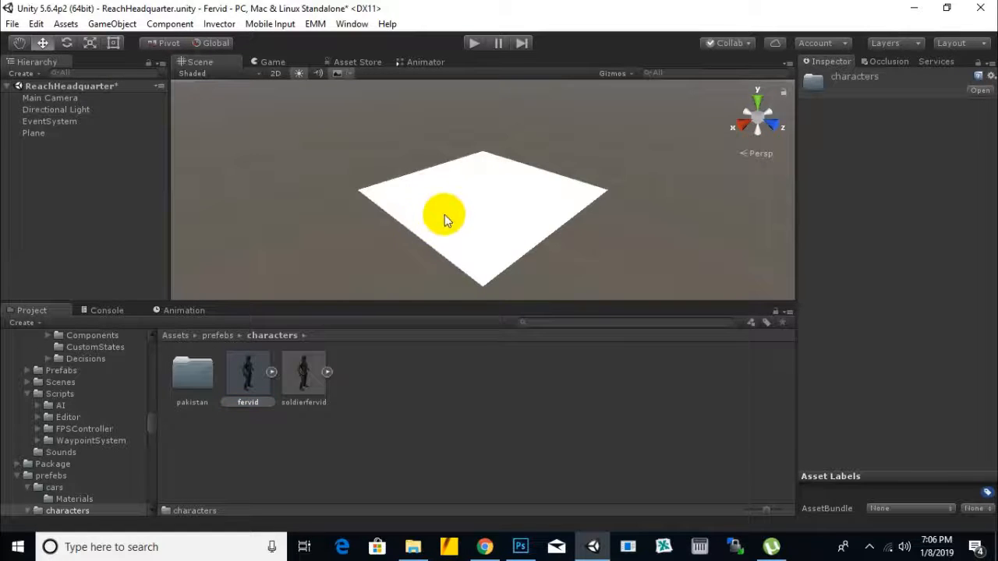
left_click_drag(454, 211, 471, 208)
scroll(493, 209, "up", 3)
scroll(493, 215, "up", 10)
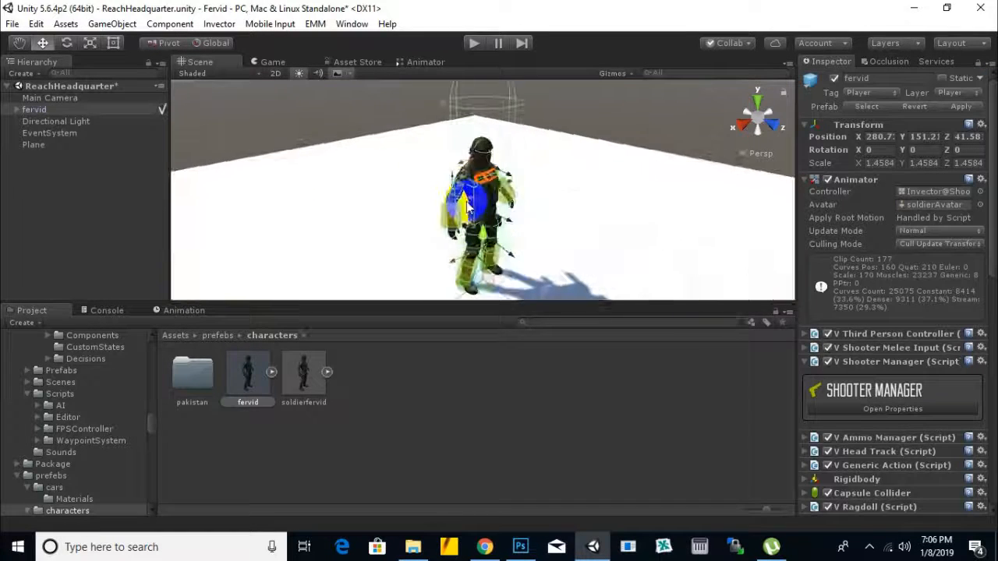
middle_click_drag(550, 230, 563, 261)
scroll(574, 237, "down", 5)
left_click_drag(577, 243, 429, 195, "alt")
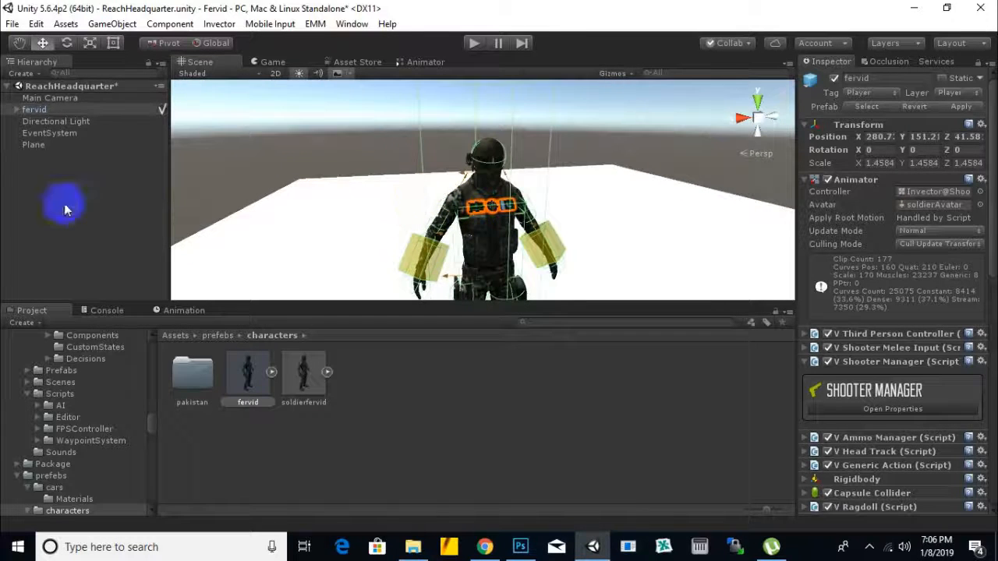
Step: Delete the Main Camera and add a new camera as a child of the fervid character
left_click(46, 98)
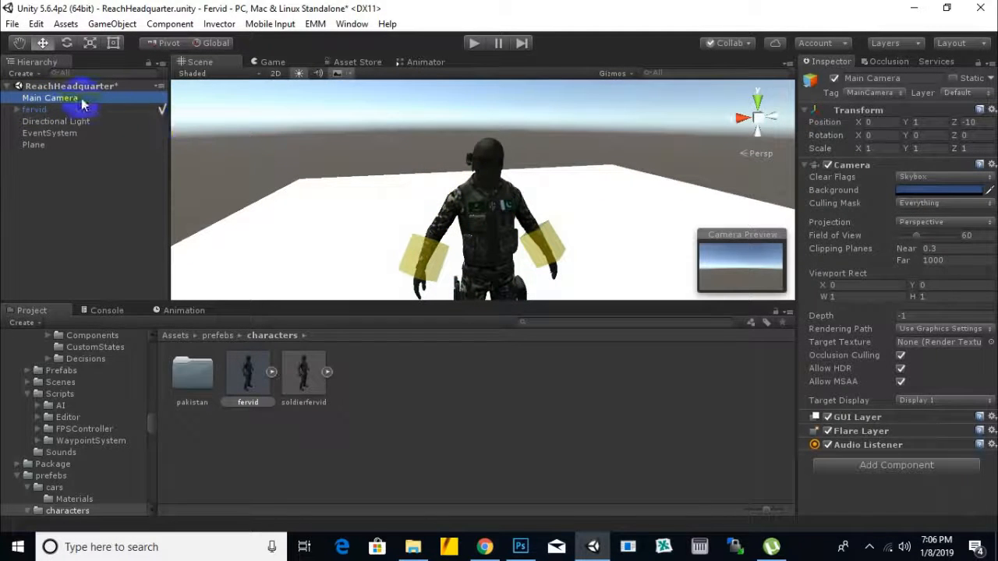
key("Delete")
right_click(40, 99)
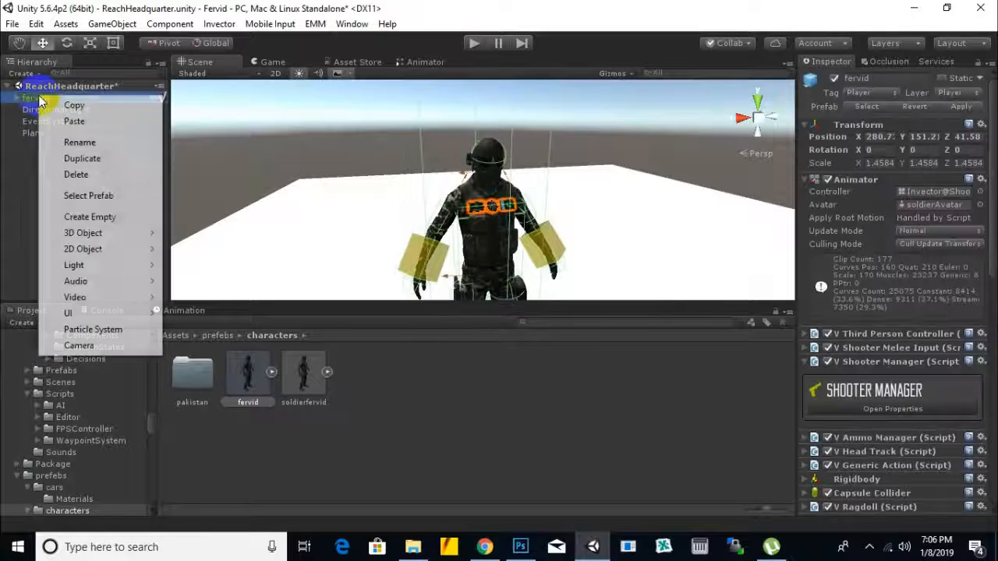
left_click(119, 343)
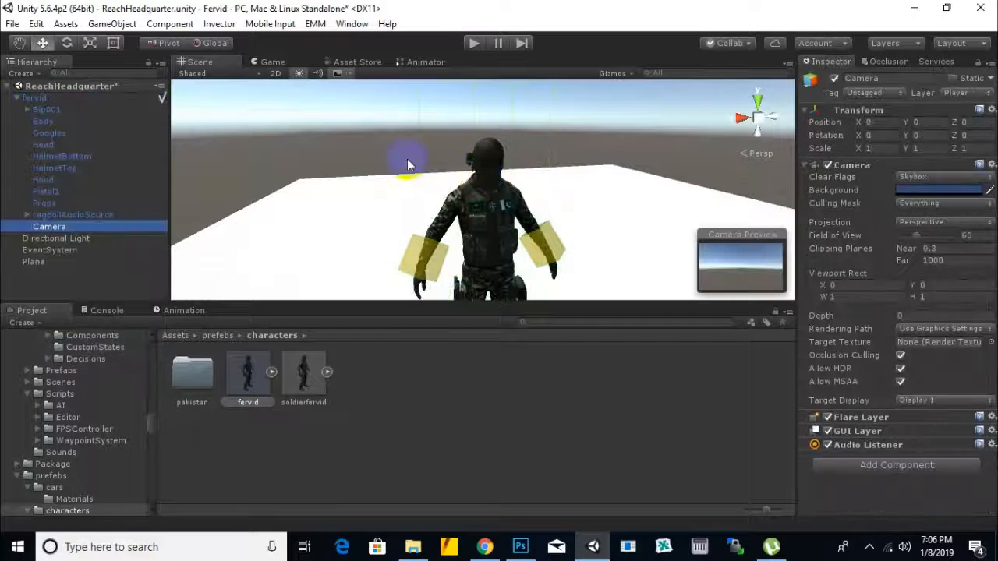
Step: Position the child camera in front of the soldier at about X 0.055, Y 0.918, Z 0.298, rotated about 196° around Y to face him
scroll(550, 188, "down", 6)
left_click_drag(486, 221, 487, 153)
left_click_drag(505, 206, 205, 226)
left_click(71, 46)
left_click_drag(538, 209, 225, 138, "alt")
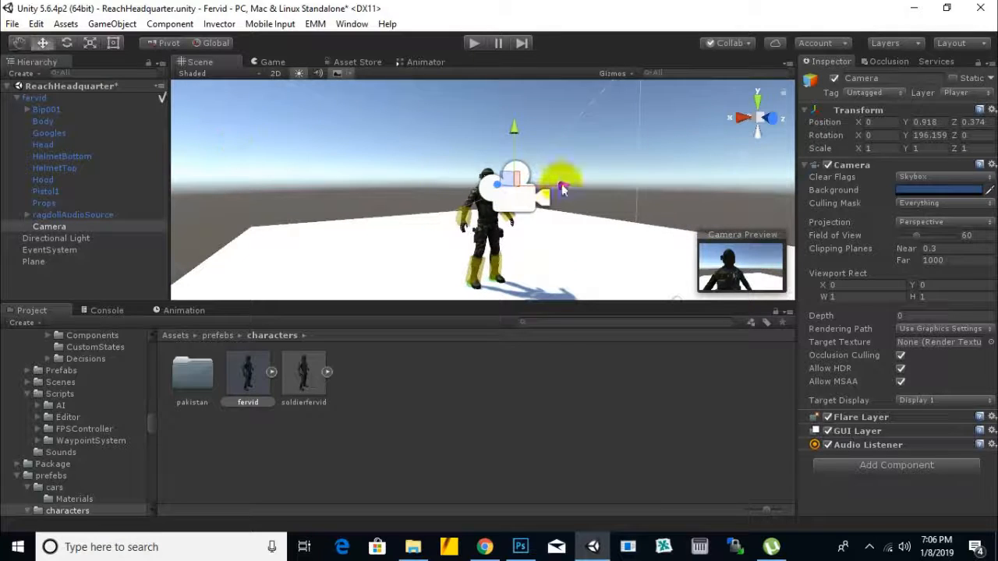
left_click_drag(563, 178, 483, 192)
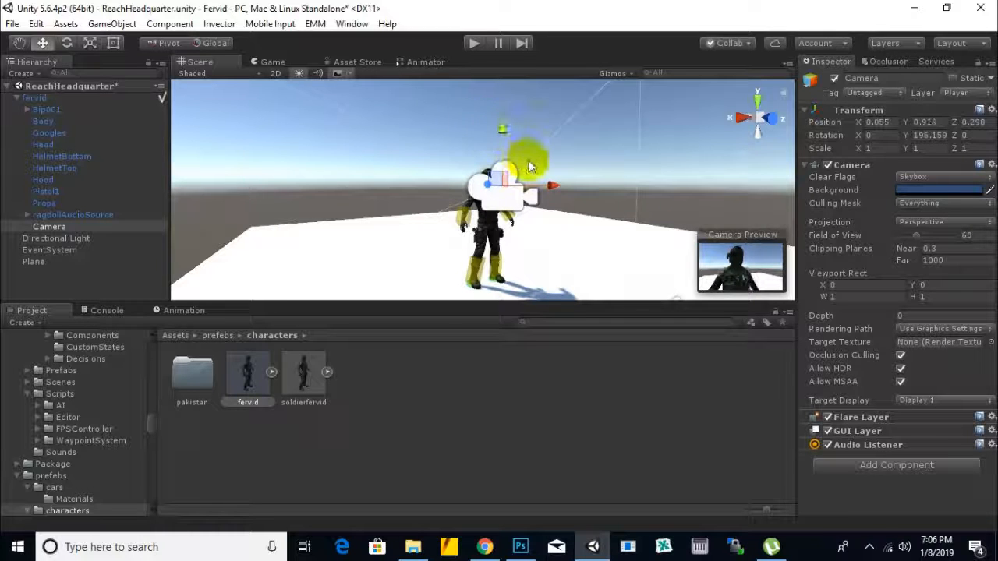
scroll(585, 177, "down", 2)
middle_click_drag(606, 216, 546, 237)
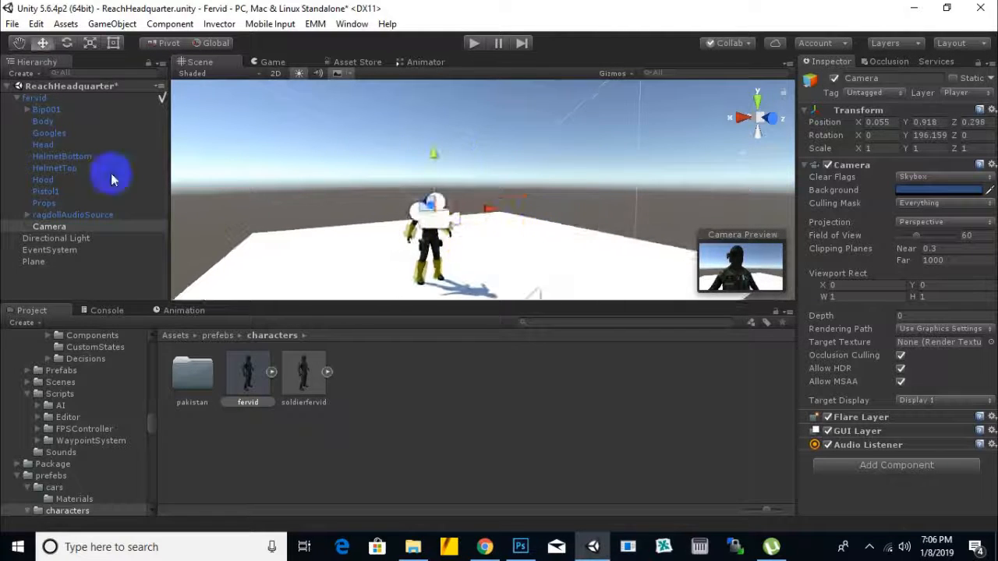
Step: Add a cube near the soldier, enlarge it to about 2.7 and flatten its depth into an upright panel
left_click(21, 73)
mouse_move(95, 131)
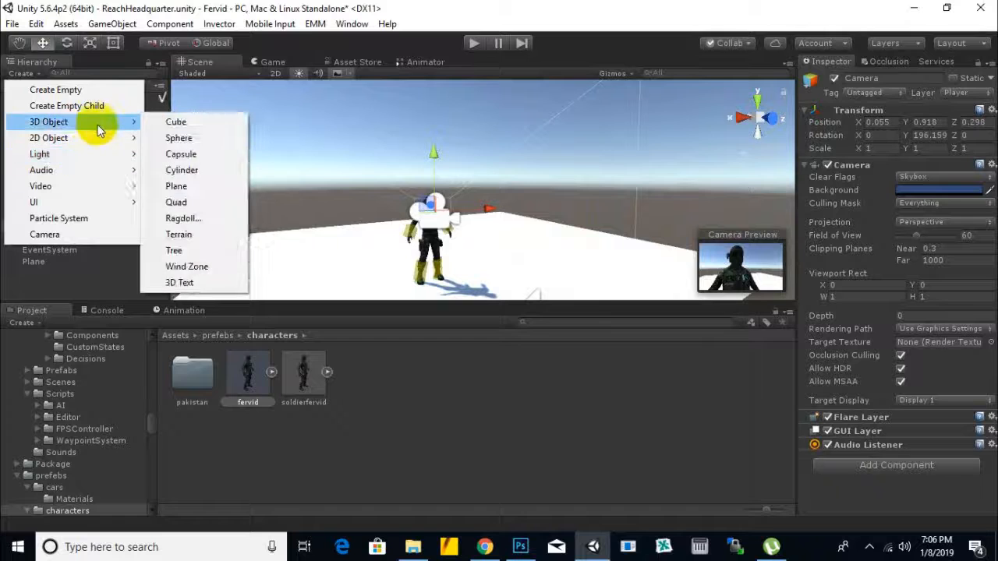
left_click(185, 123)
left_click(90, 43)
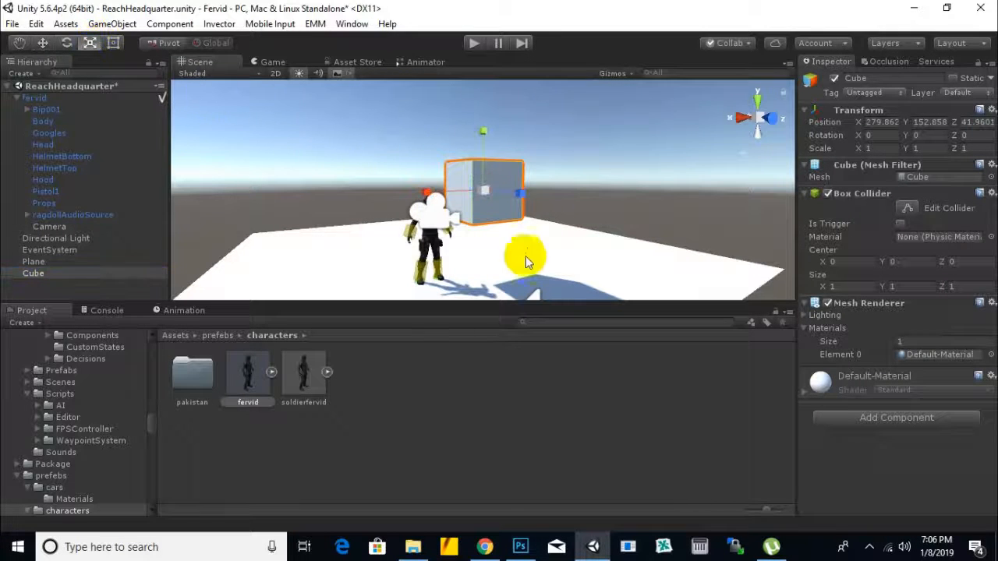
left_click_drag(470, 193, 655, 211)
left_click_drag(508, 201, 477, 201)
Step: Open the pakistan texture folder and try the army flag and the Pakistan flag textures on the cube
double_click(190, 375)
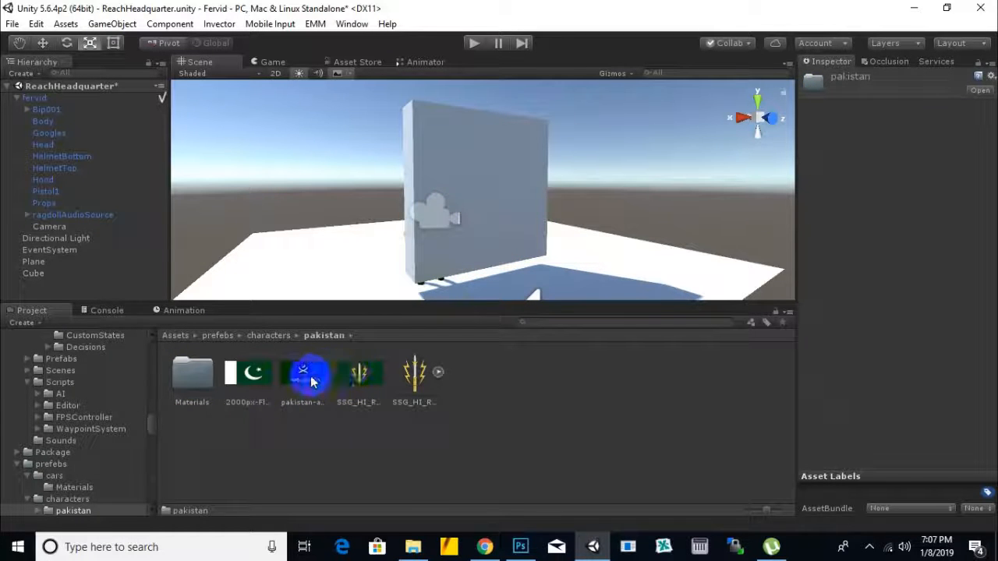
left_click_drag(317, 377, 477, 210)
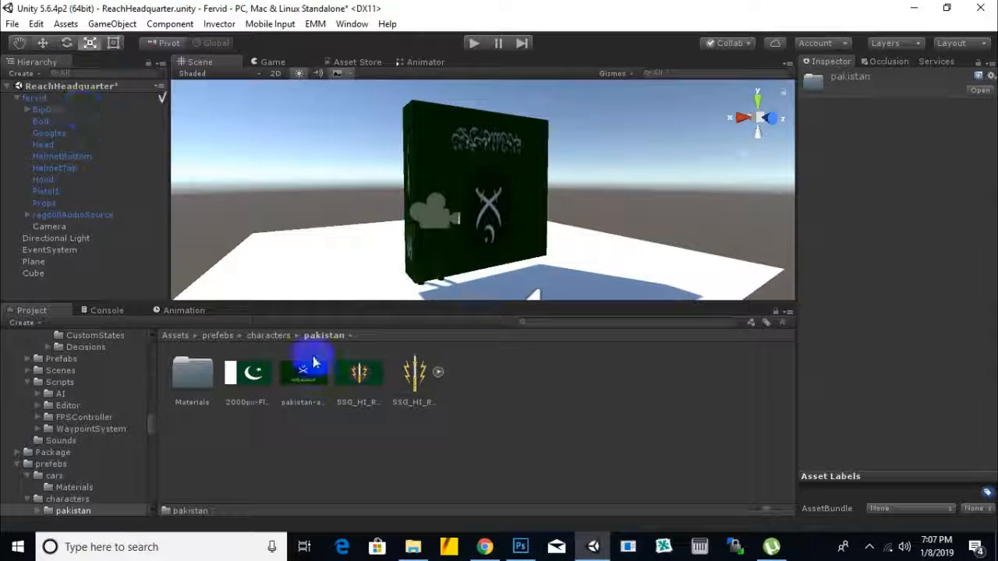
left_click_drag(249, 373, 517, 214)
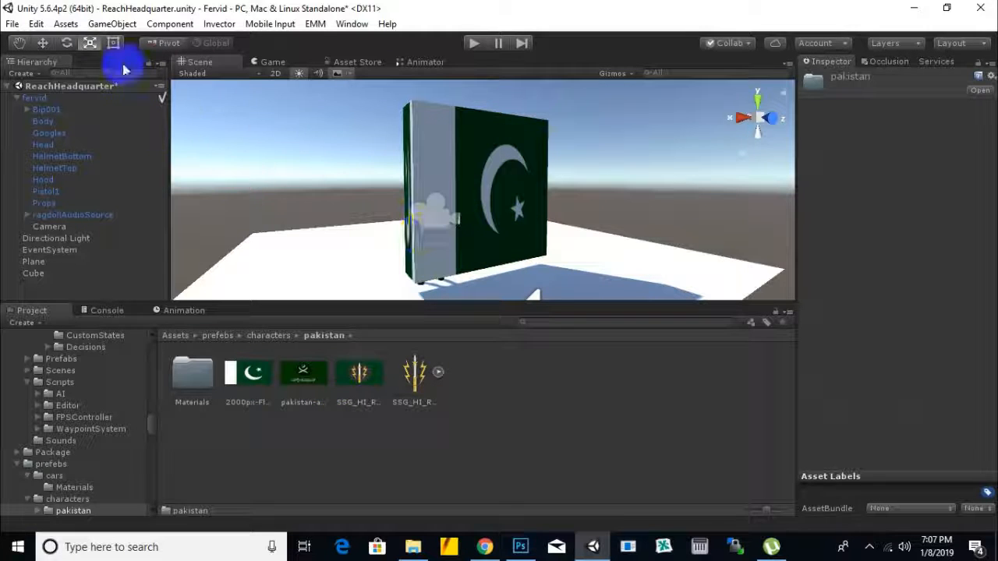
Step: Try rotating the flag cube about 88° around X and rescaling it, and delete the cube
left_click(508, 195)
left_click(68, 44)
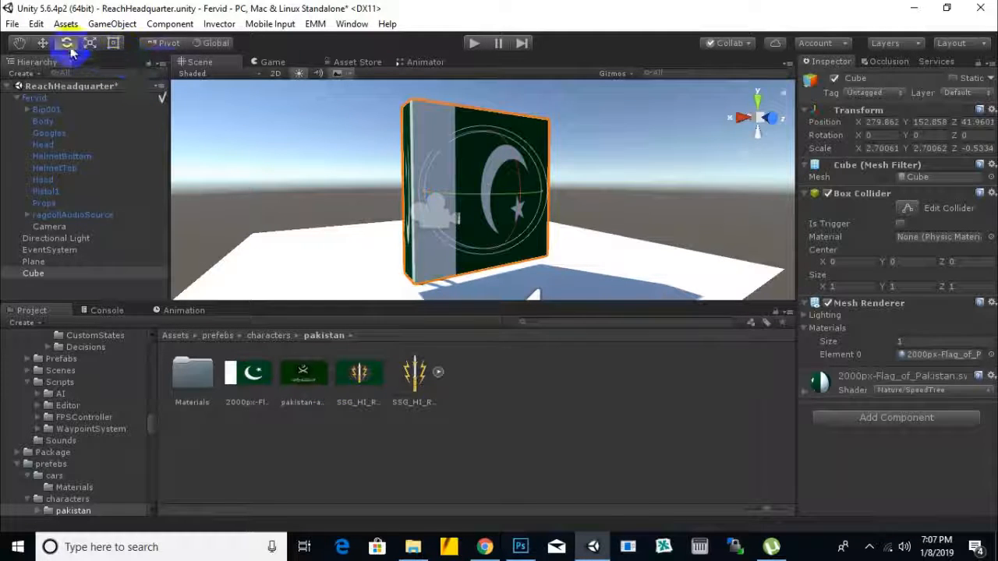
left_click_drag(528, 173, 517, 267)
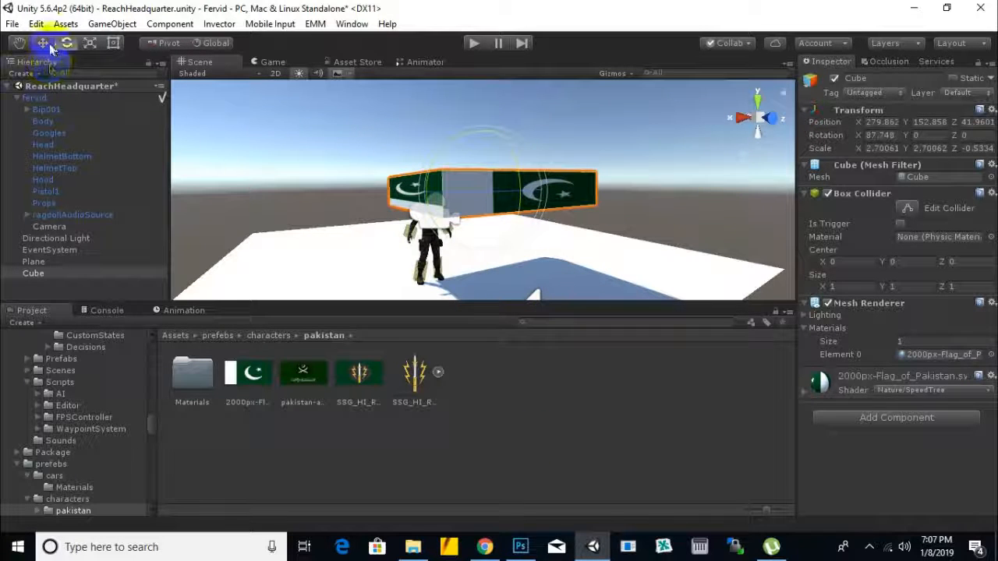
left_click(90, 43)
left_click_drag(490, 209, 481, 393)
mouse_move(516, 193)
left_mouse_down()
mouse_move(494, 204)
mouse_move(502, 193)
left_mouse_up()
key("Delete")
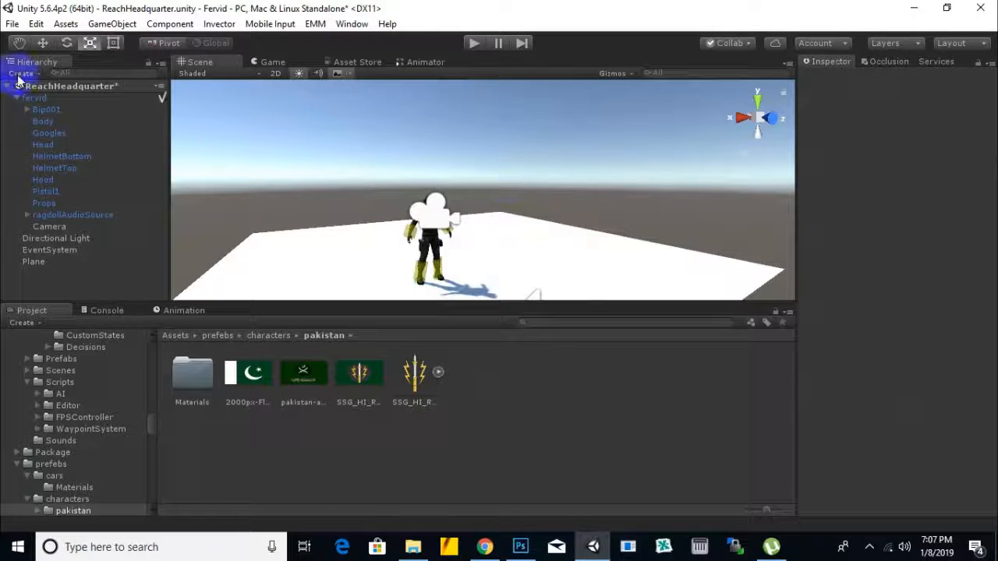
Step: Add a new cube, apply the Pakistan flag texture and scale it uniformly to about 2.87
left_click(21, 74)
mouse_move(44, 128)
left_click(170, 123)
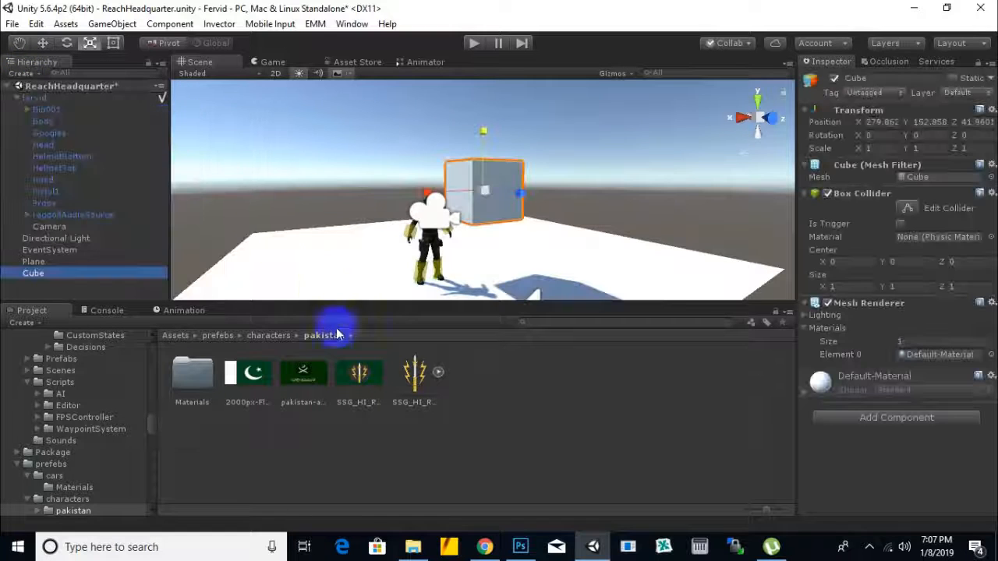
left_click_drag(251, 376, 501, 212)
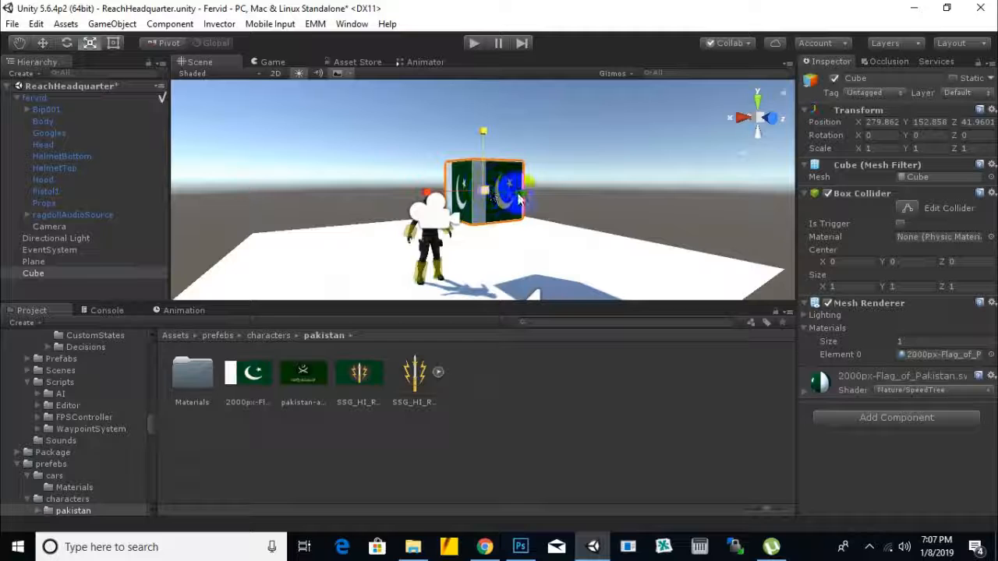
left_click_drag(519, 200, 379, 279, "alt")
left_click_drag(483, 191, 581, 160)
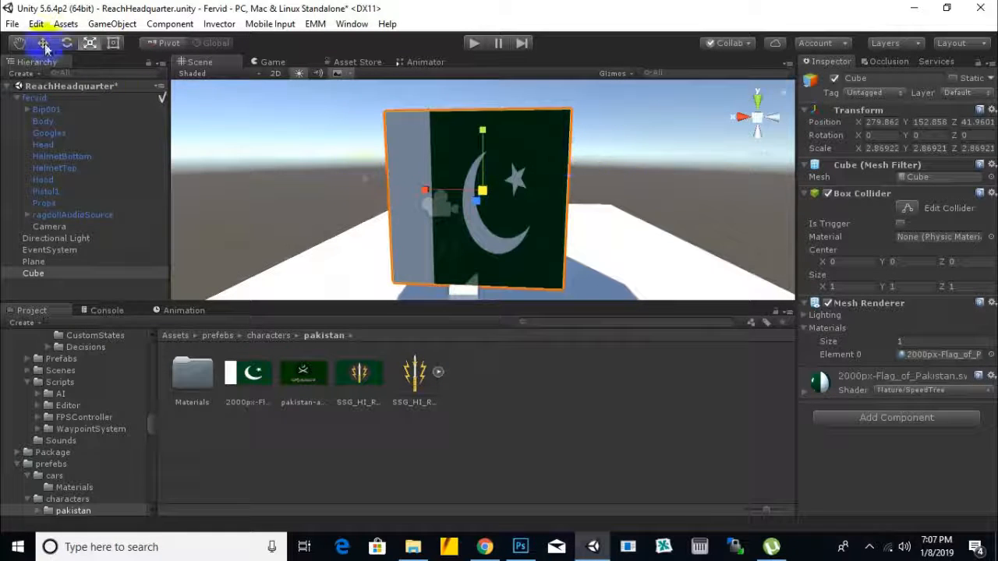
Step: Move the flag cube behind the soldier to Z 38.4, widen it to about 5.53 along X and check the Game view
left_click(42, 43)
left_click_drag(490, 234, 500, 174)
left_click(90, 43)
left_click_drag(432, 178, 386, 187)
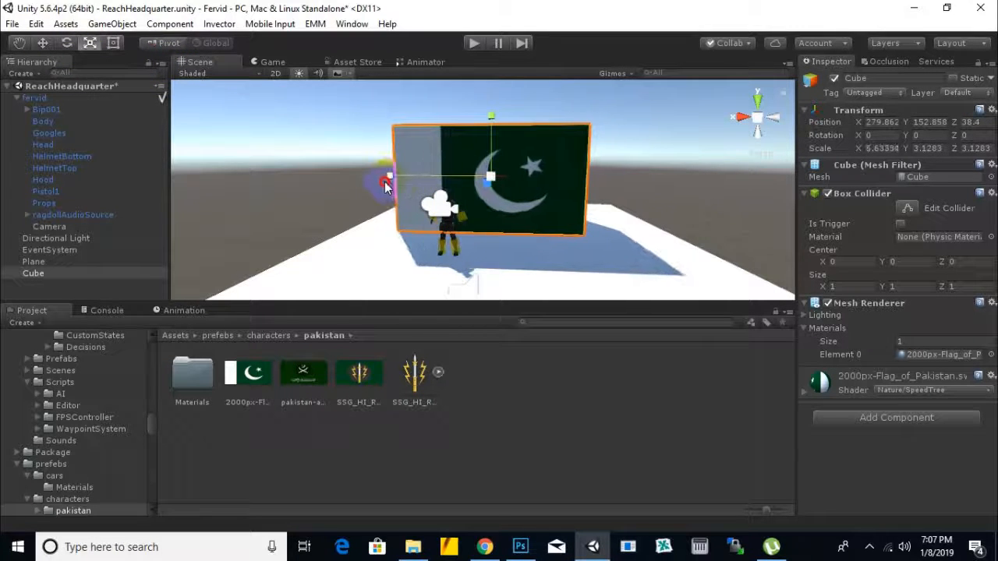
left_click(275, 63)
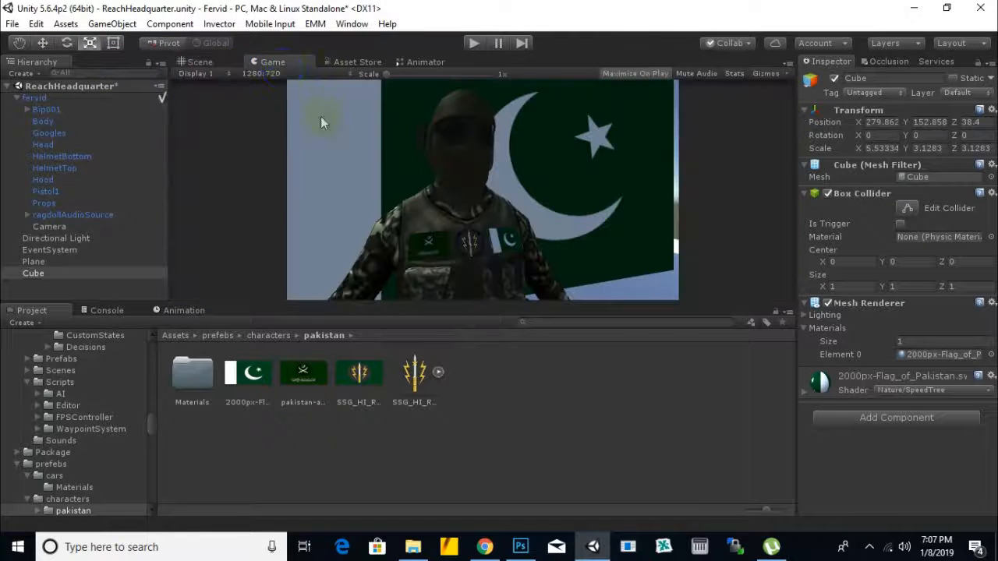
left_click(206, 64)
left_click(267, 336)
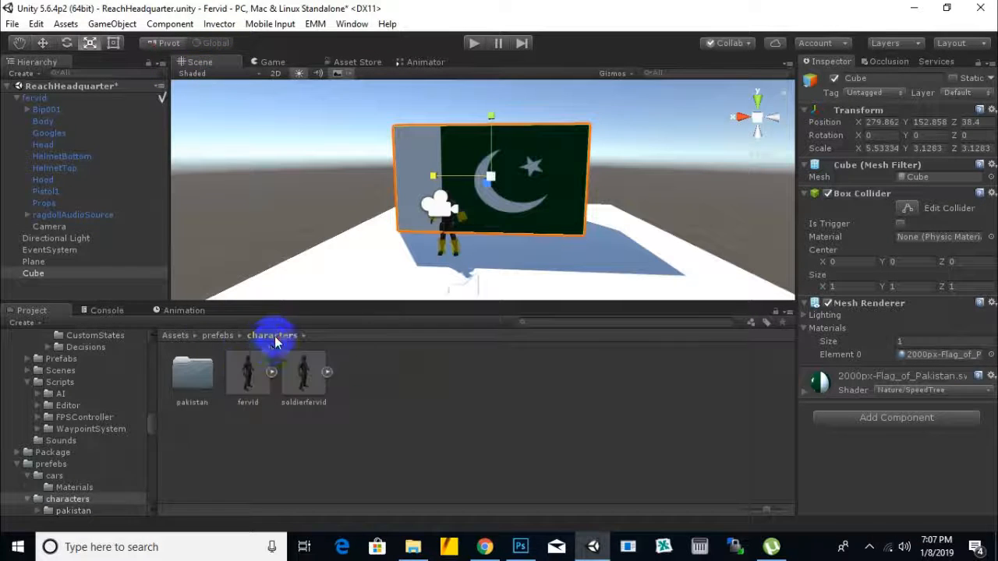
left_click(220, 335)
double_click(411, 384)
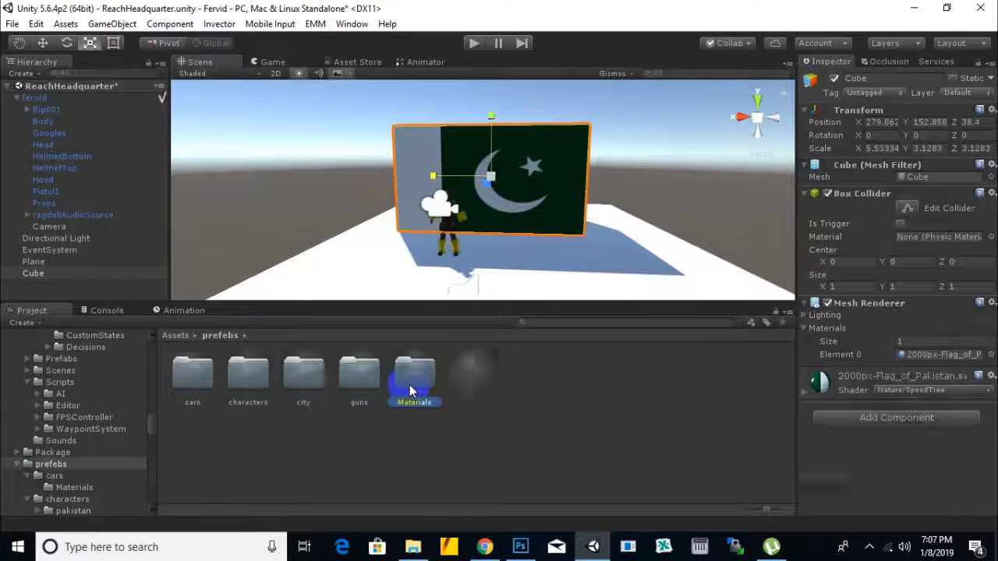
left_click(223, 336)
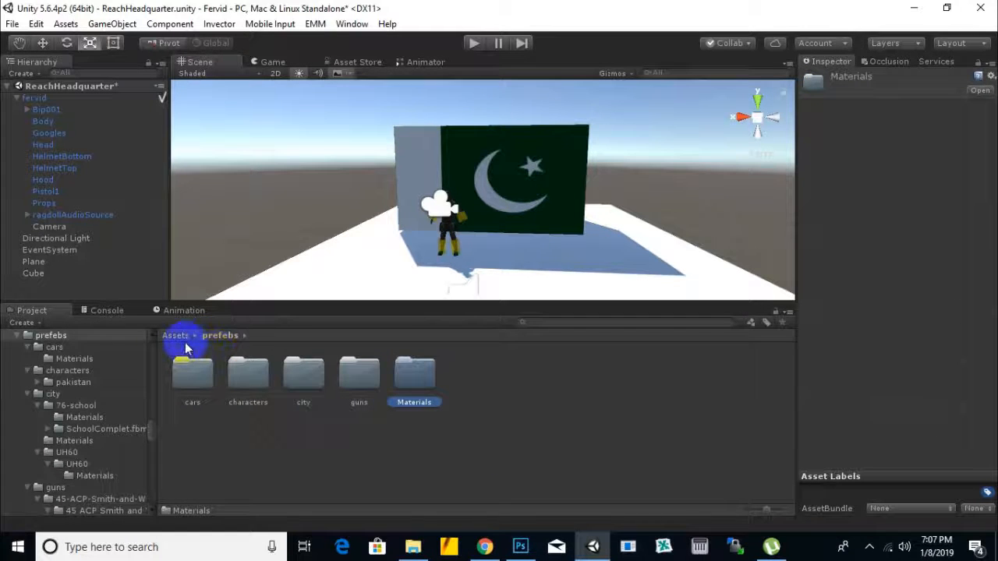
left_click(555, 152)
left_click(917, 401)
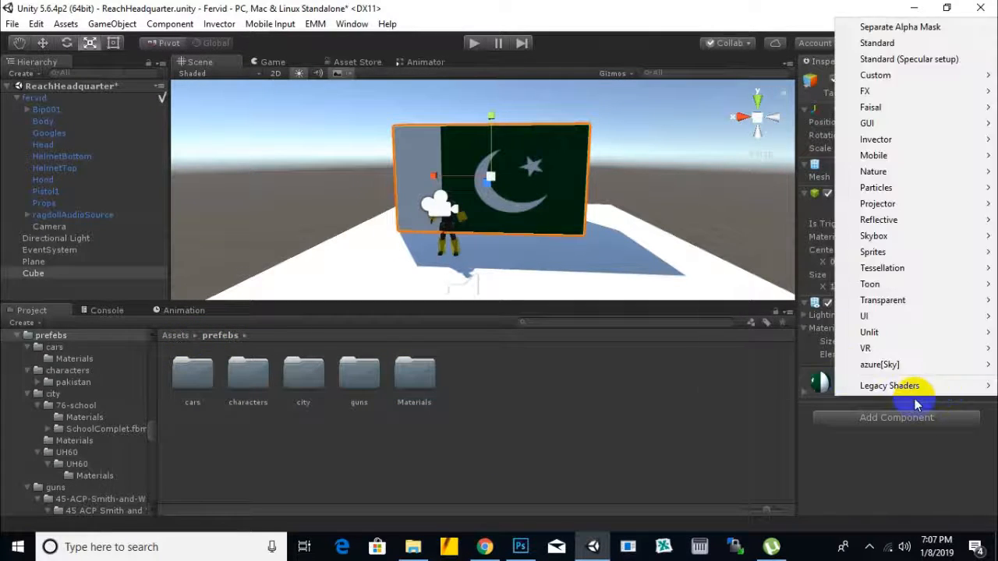
mouse_move(874, 237)
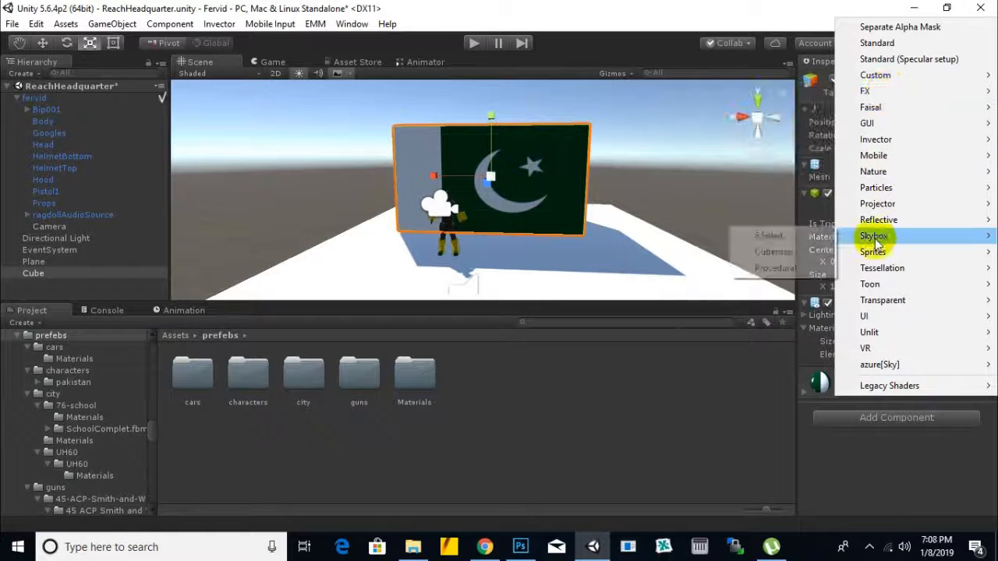
left_click(880, 473)
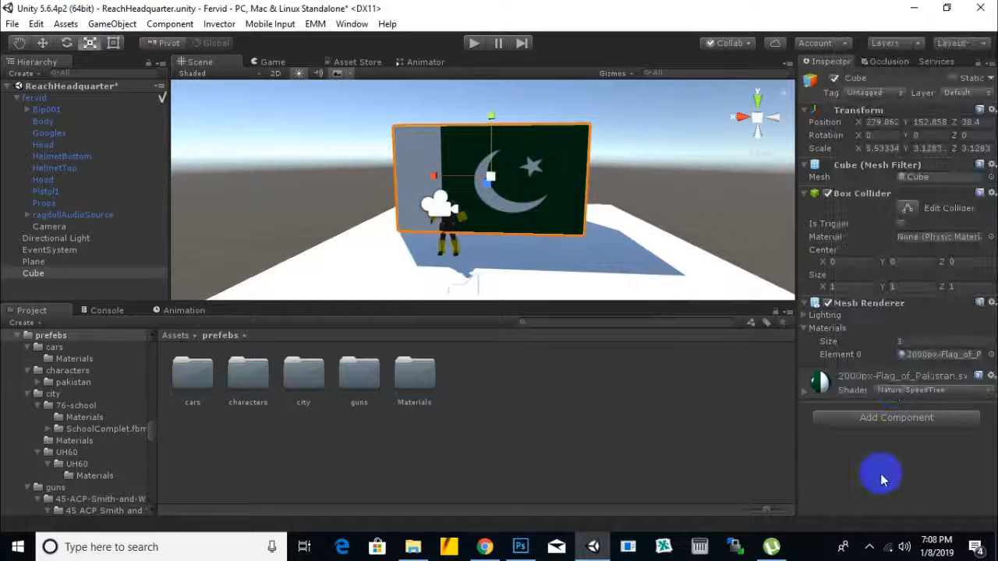
Step: Browse the project assets and open the colors folder inside sprites
double_click(204, 380)
left_click(217, 337)
left_click(181, 336)
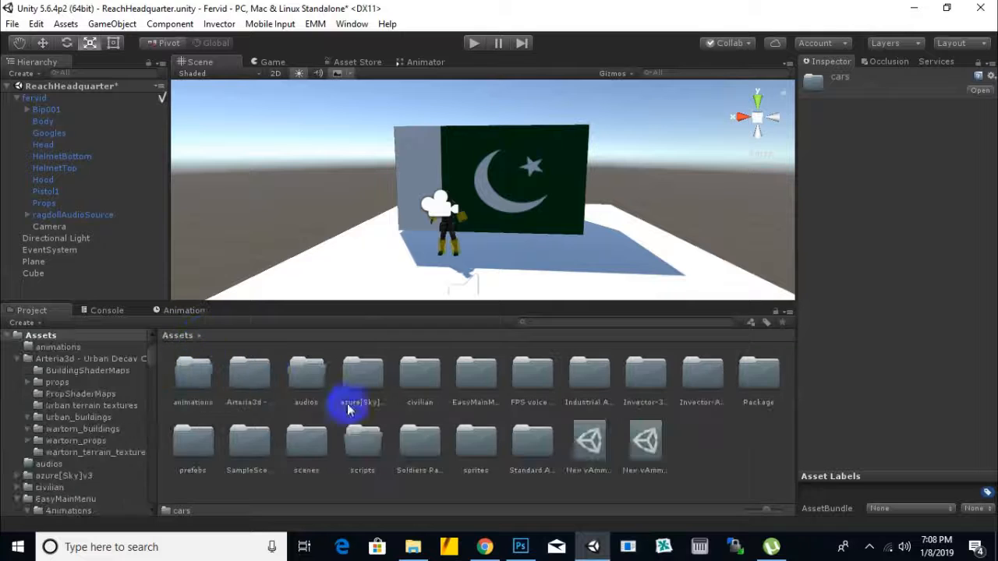
double_click(208, 447)
left_click(183, 336)
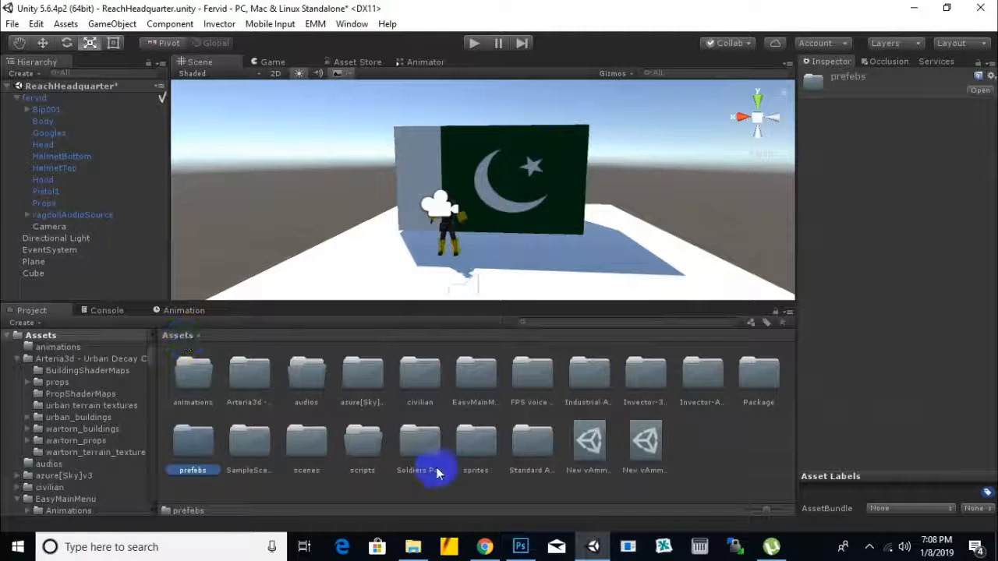
double_click(477, 446)
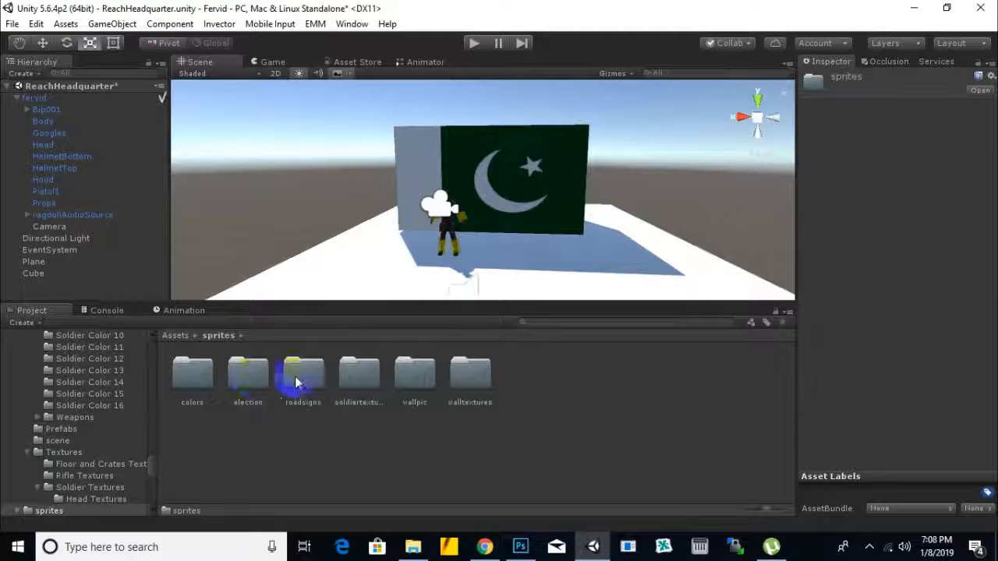
double_click(199, 376)
Step: Apply the Solid-135 blue texture to the plane and the 1366x768 air-force-blue texture to the flag cube
left_click_drag(270, 369, 530, 209)
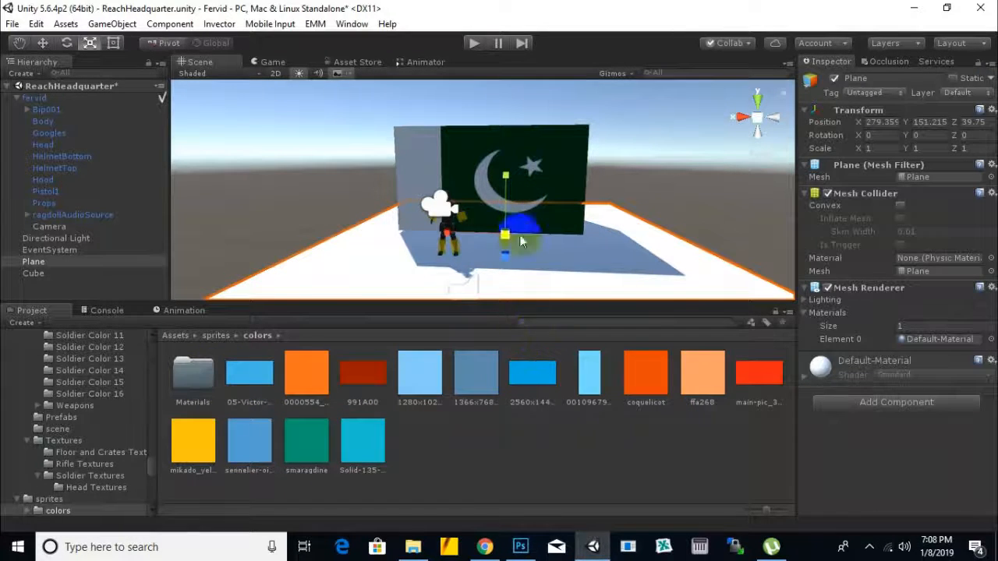
left_click(530, 155)
left_click_drag(363, 443, 586, 287)
left_click_drag(466, 377, 507, 160)
Step: Enlarge the backdrop cube to about 9.29 × 5.25 × 5.25 and check the soldier against it in the Game view
left_click(44, 43)
left_click_drag(566, 229, 610, 244, "alt")
left_click(269, 64)
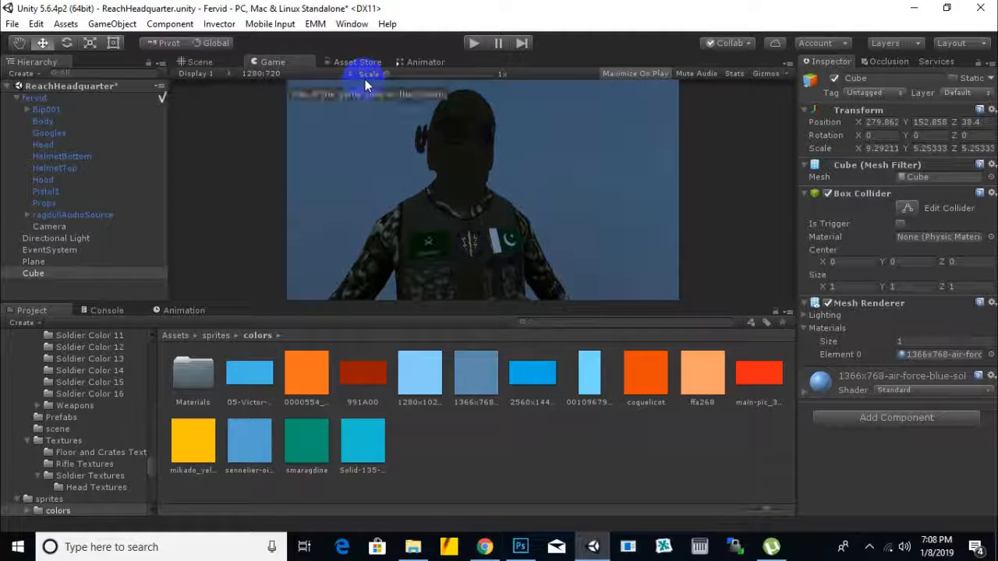
left_click(199, 62)
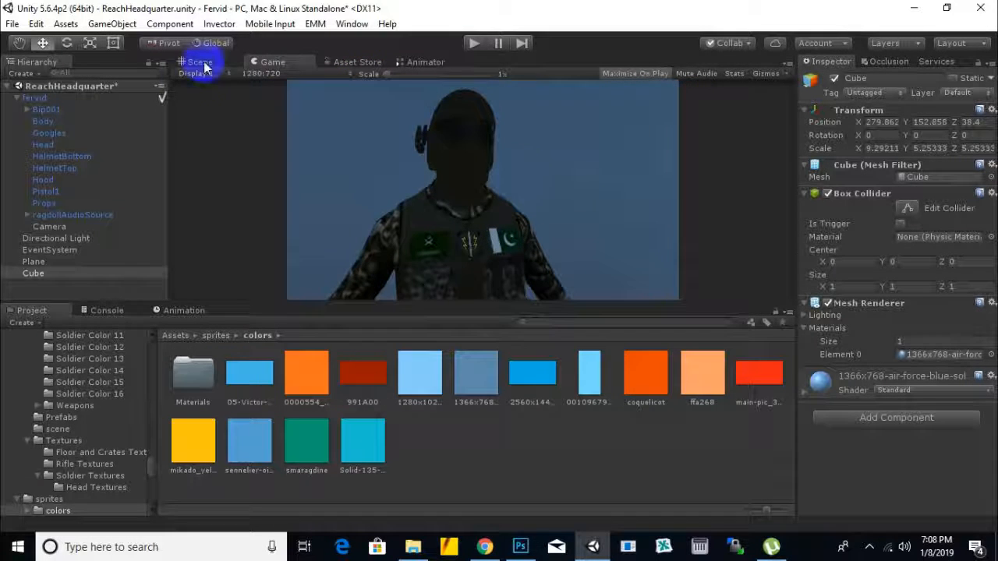
Step: Run the scene in play mode, examine the soldier against the blue backdrop in the Game view, and stop playing
left_click(474, 42)
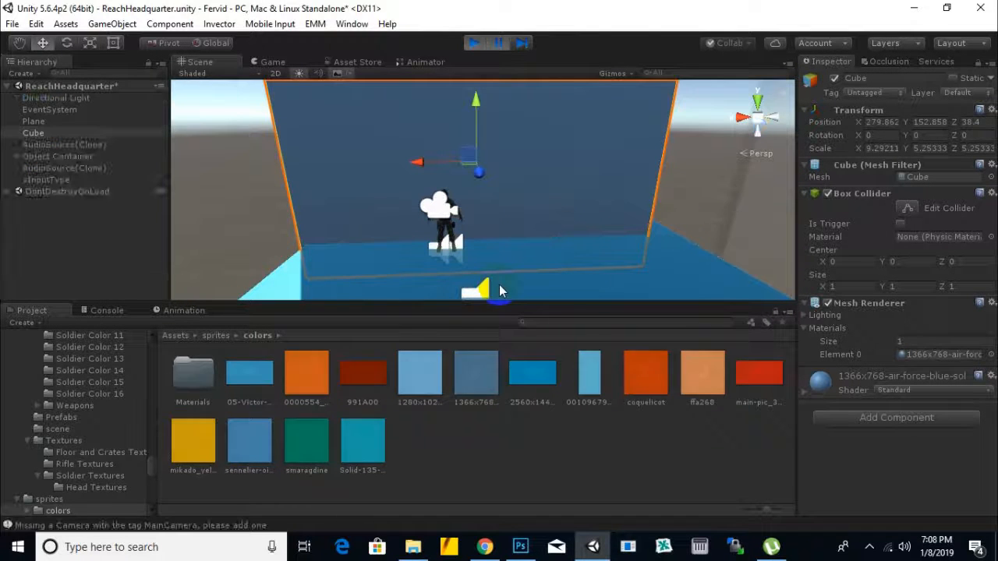
left_click(500, 44)
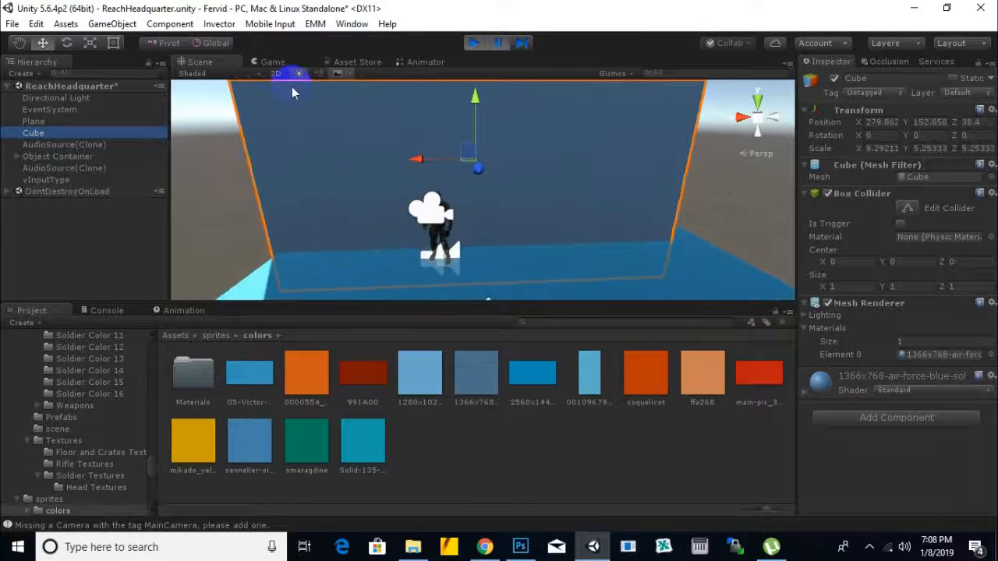
left_click(273, 62)
scroll(499, 140, "up", 4)
scroll(500, 140, "down", 4)
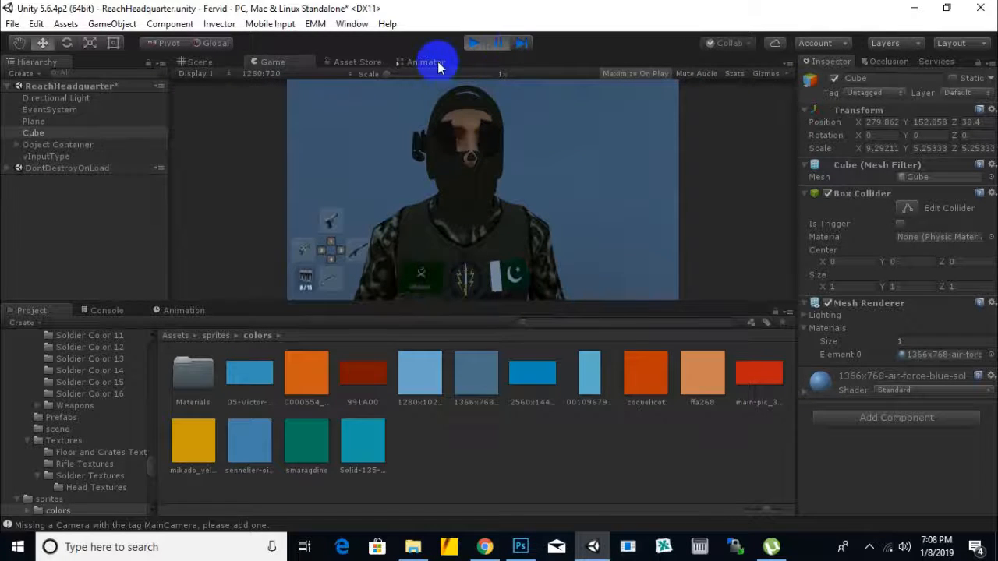
left_click(65, 168)
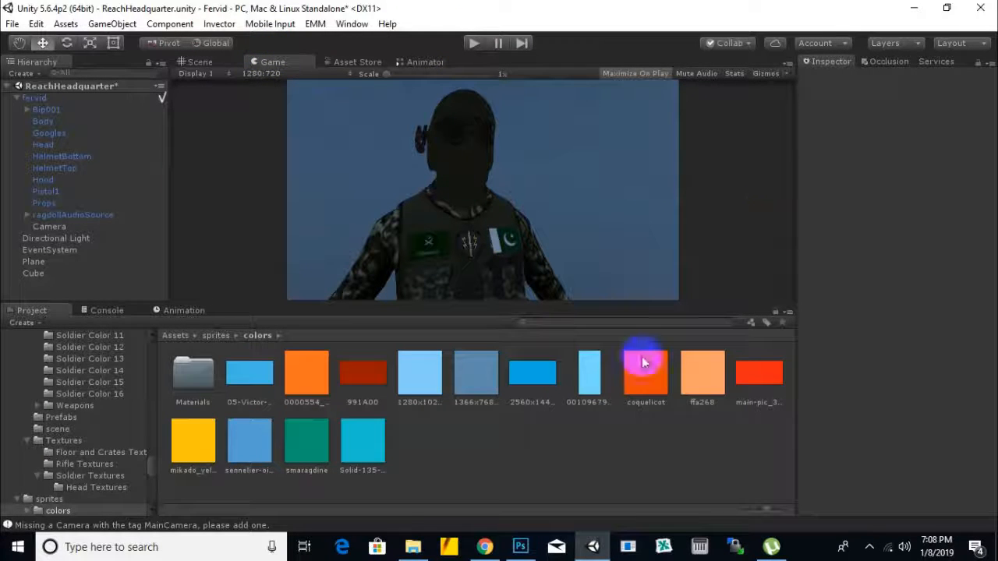
Step: Open the Snipping Tool and capture the soldier with the blue backdrop from the Game view
left_click(240, 555)
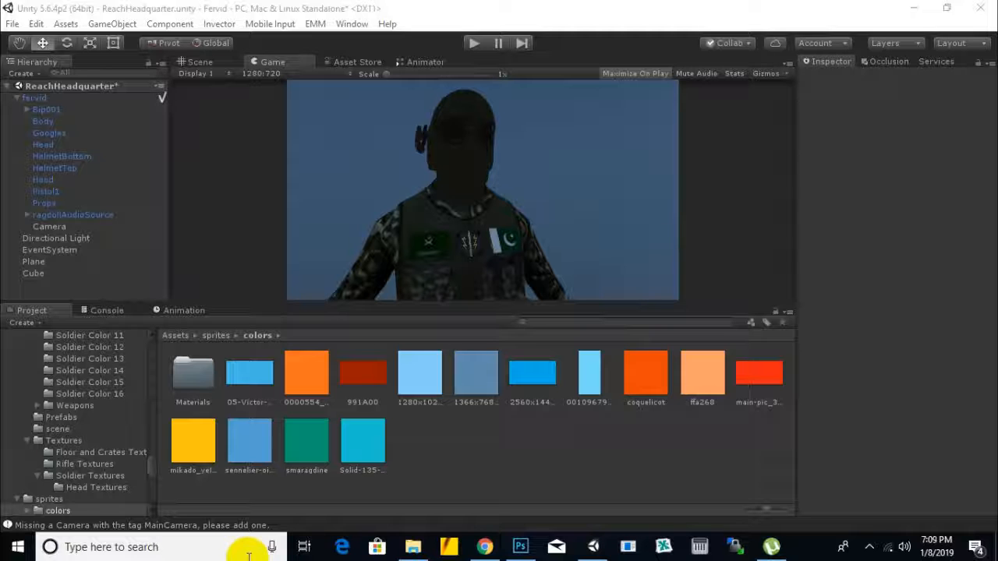
type("s")
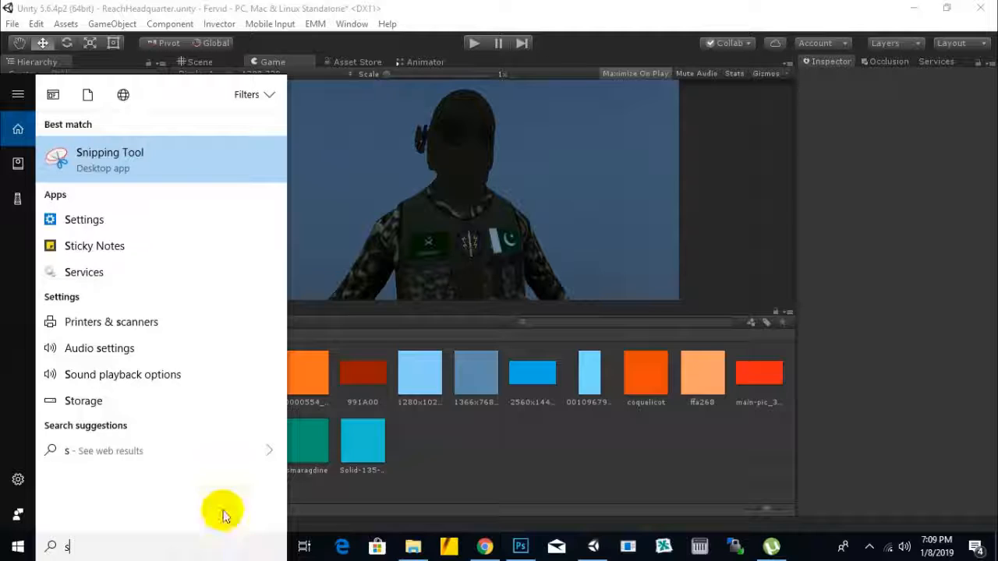
type("nippin")
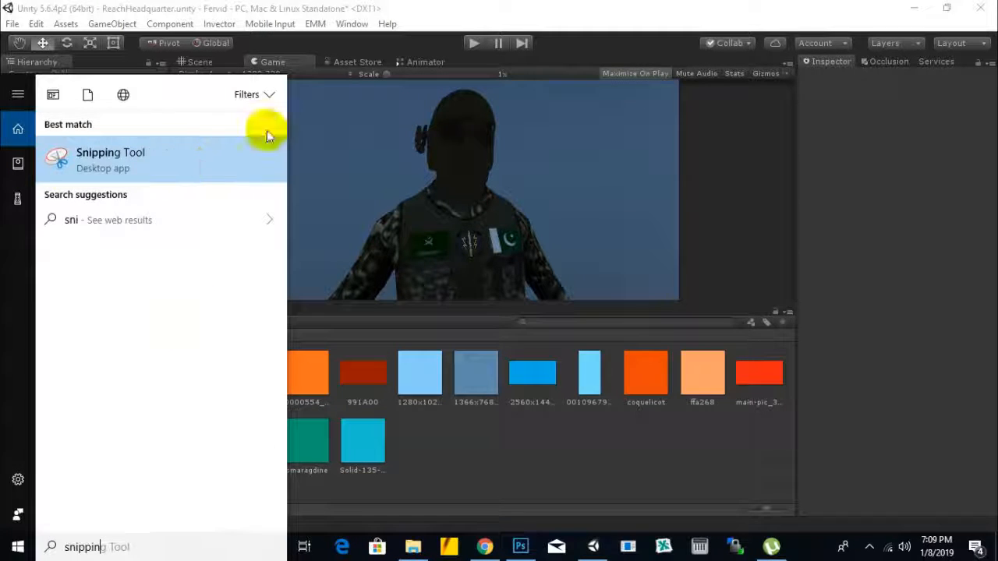
left_click(199, 144)
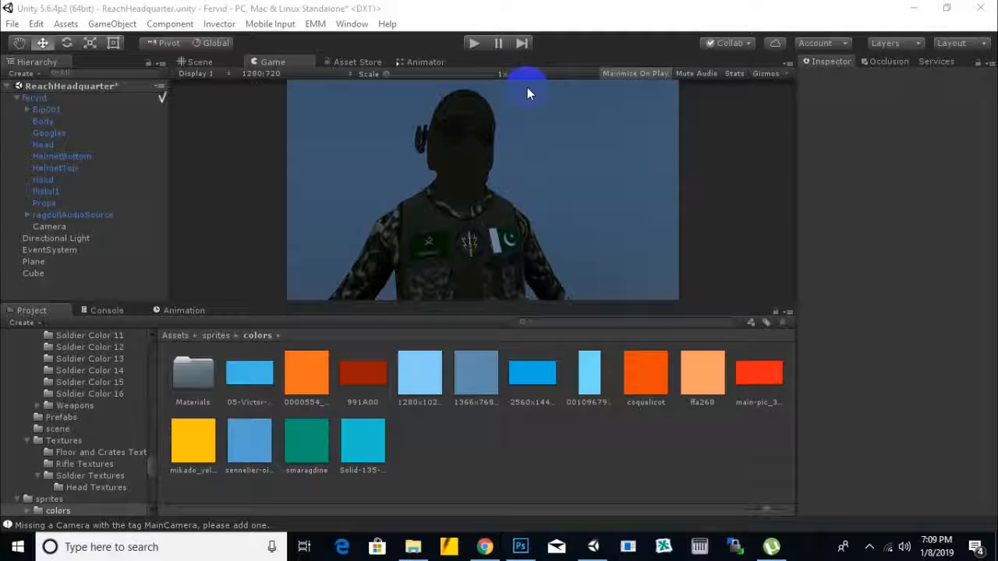
left_click(723, 324)
left_click_drag(574, 81, 321, 297)
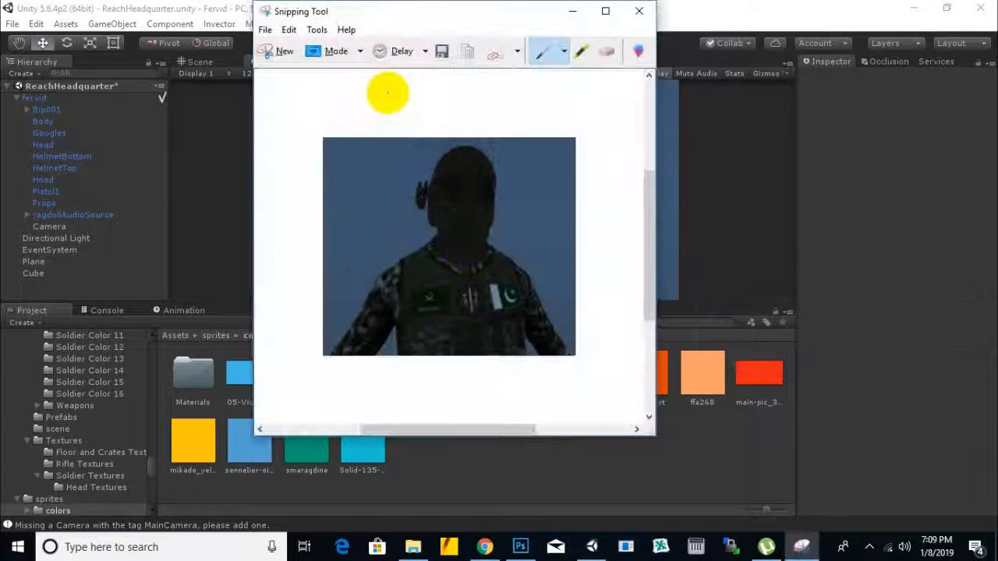
Step: Save the snip to the Desktop as a JPEG file named aaa
left_click(443, 53)
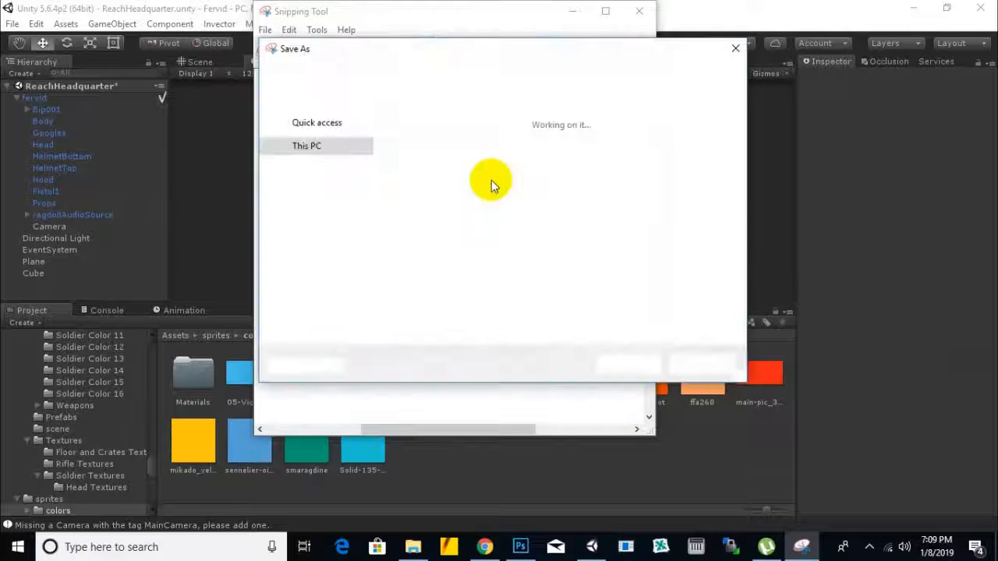
type("aaa")
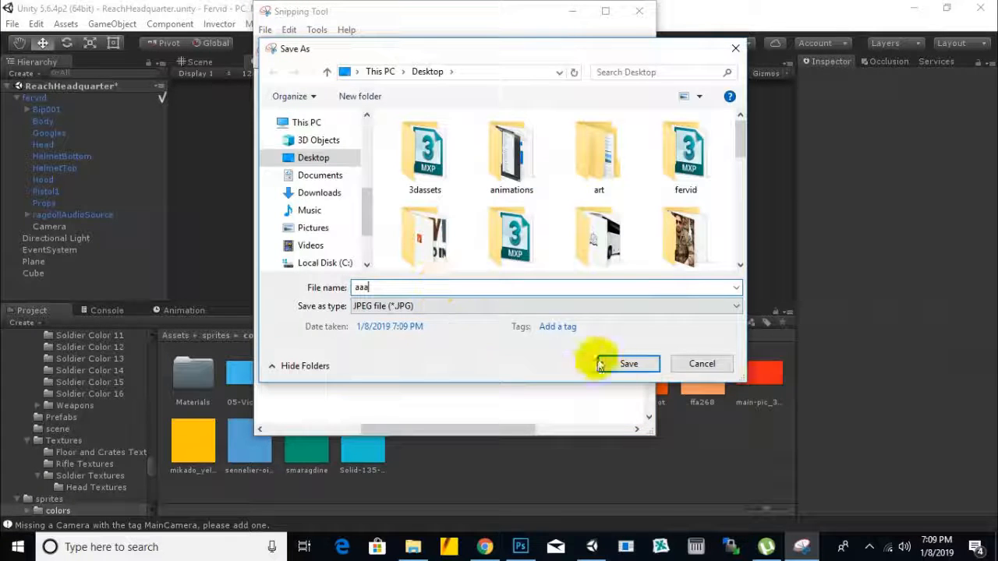
left_click(608, 363)
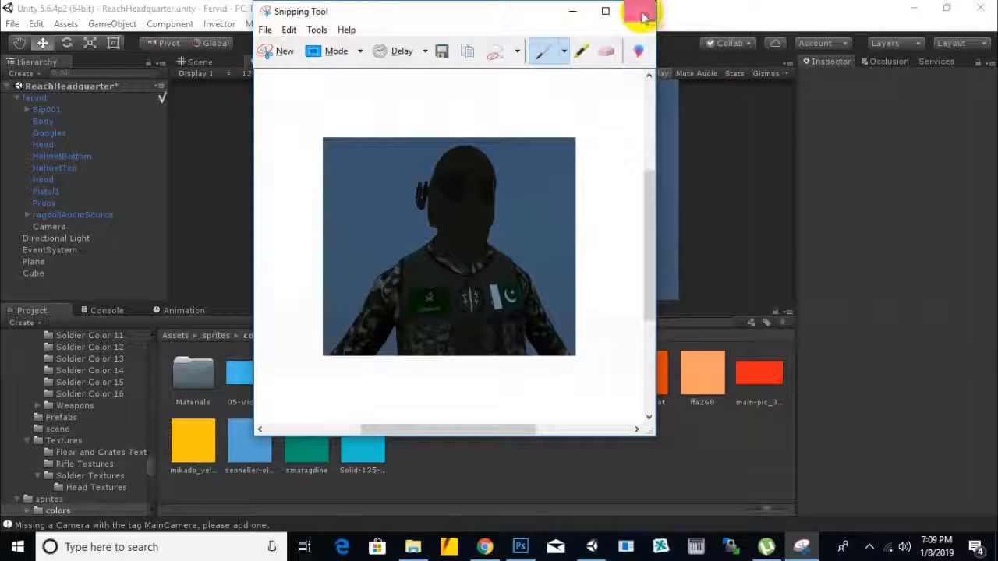
Step: Return to the Scene view and try to open the LoadingScreen scene from the scenes folder
left_click(217, 64)
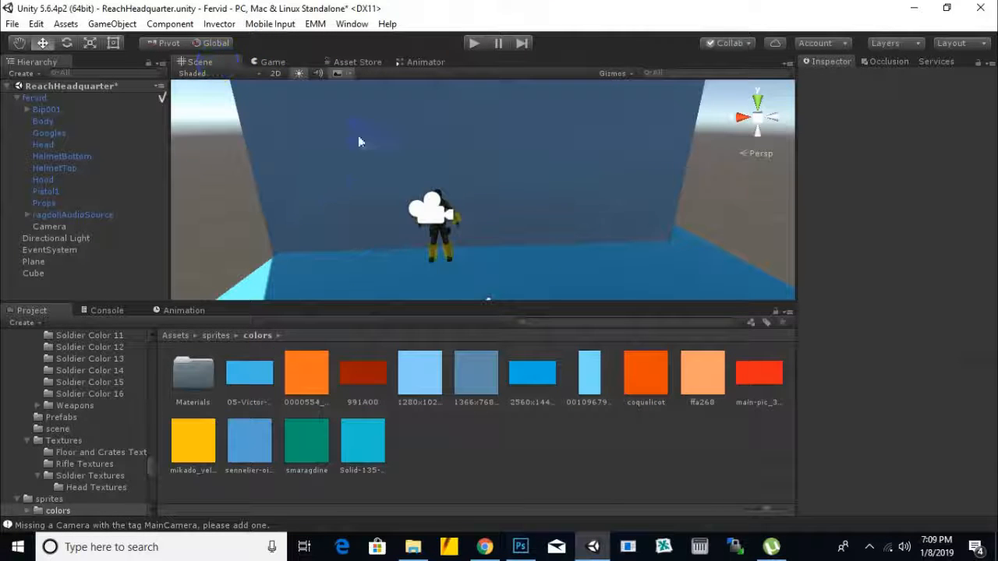
left_click(179, 337)
double_click(316, 448)
double_click(193, 376)
left_click(479, 306)
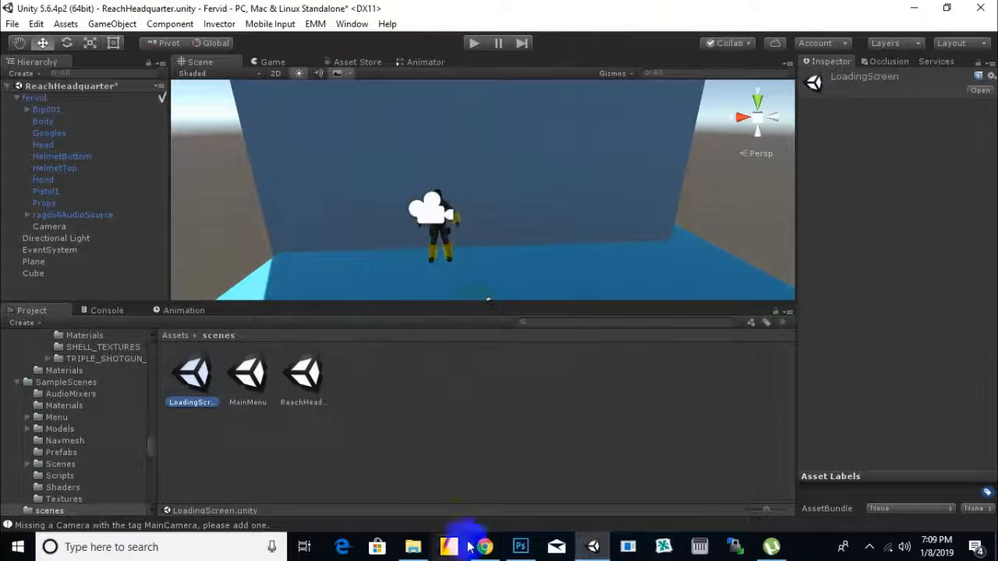
Step: Place aaa.JPG from the Desktop folder into the Untitled-2 document in Photoshop
left_click(520, 546)
left_click(413, 546)
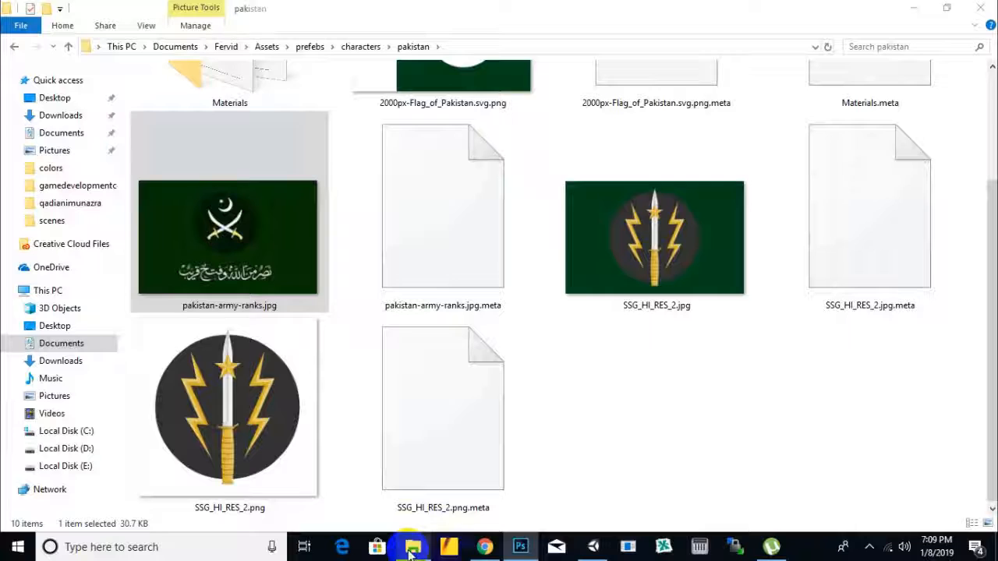
left_click(55, 98)
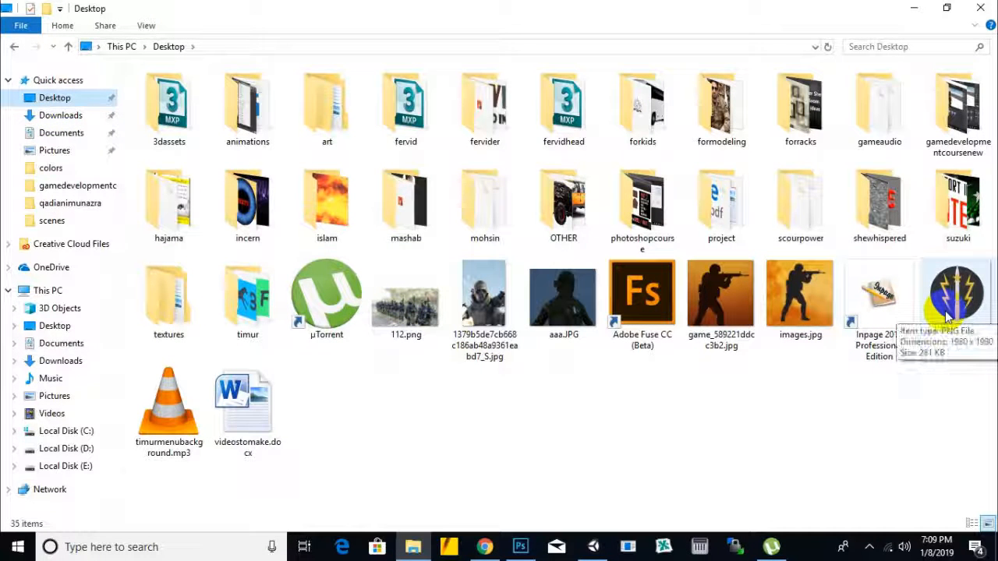
left_click_drag(562, 300, 436, 150)
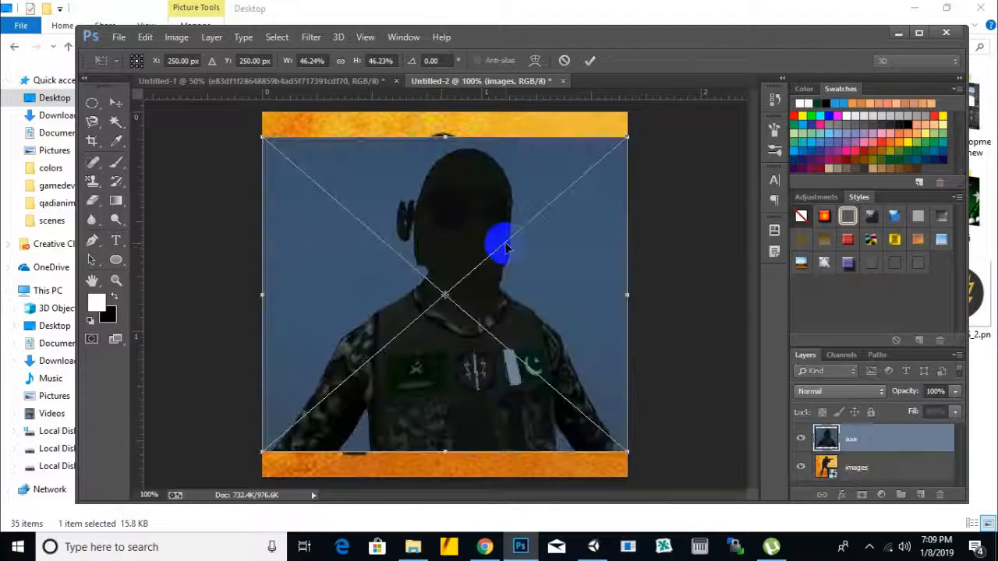
Step: Enlarge the placed soldier image to cover the whole canvas and delete the images layer
left_click_drag(626, 137, 646, 113)
left_click_drag(260, 450, 236, 476)
key("Return")
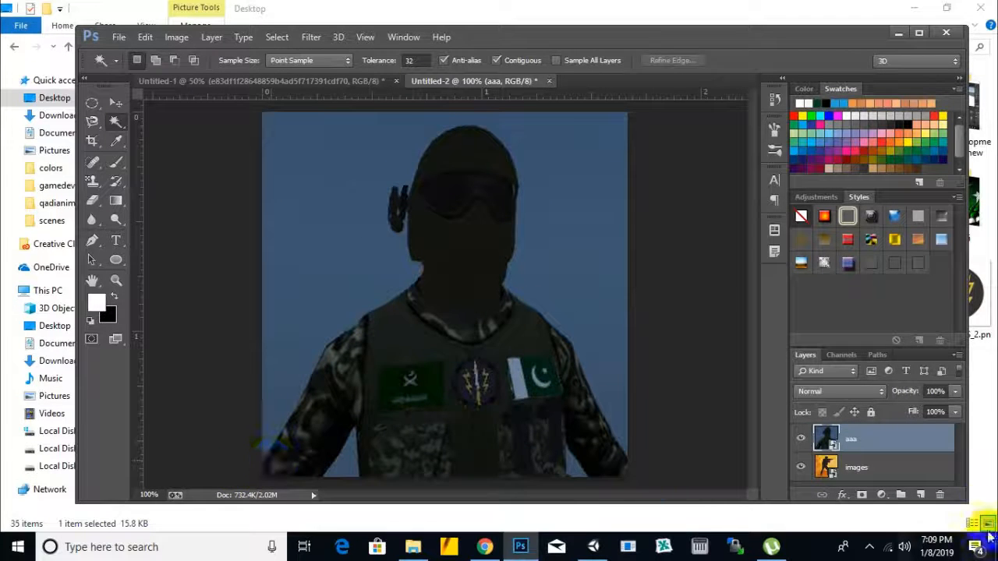
left_click(917, 472)
key("Delete")
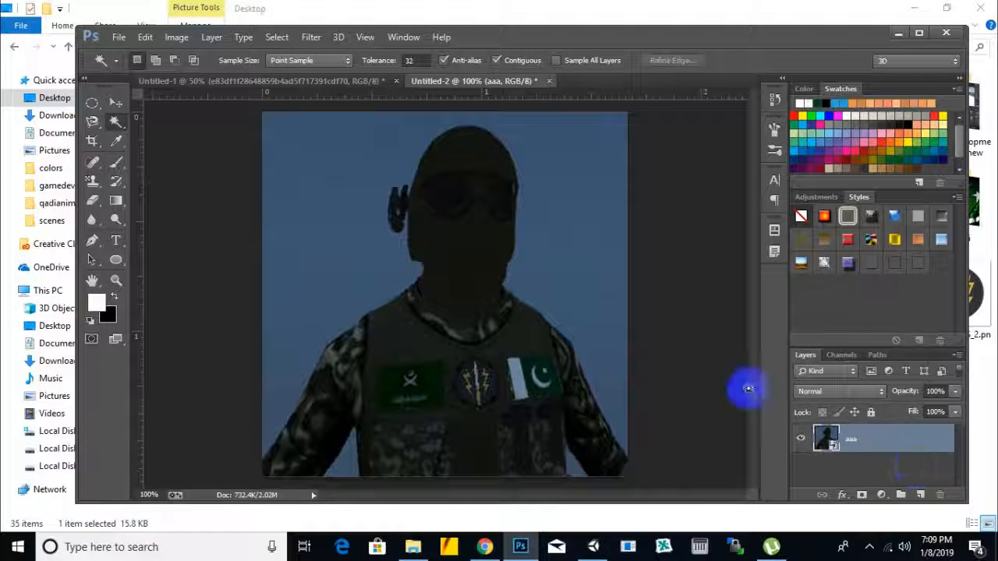
Step: Select the blue background around the soldier with the Magic Wand, rasterize the aaa layer and delete the selected background
left_click(316, 176)
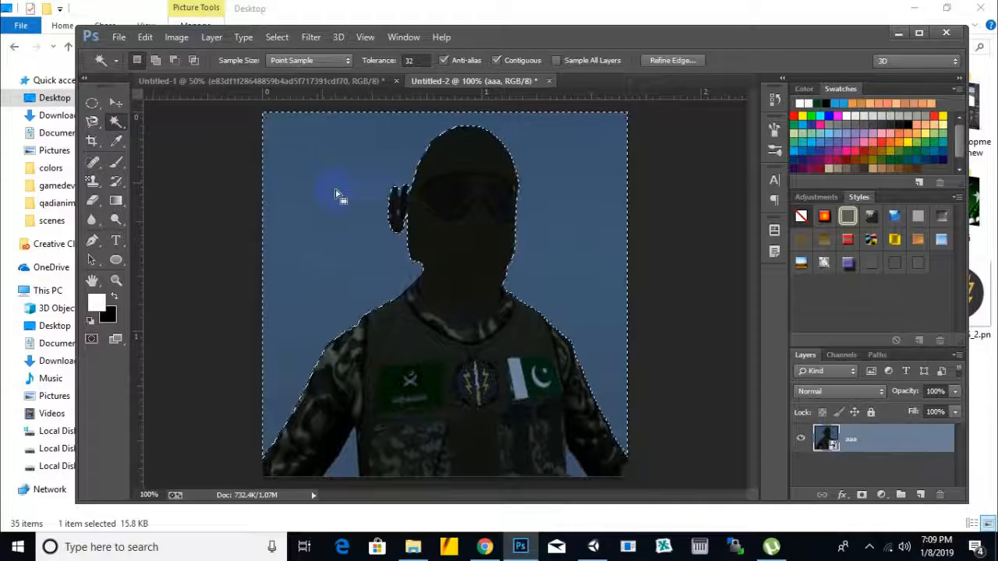
key("Delete")
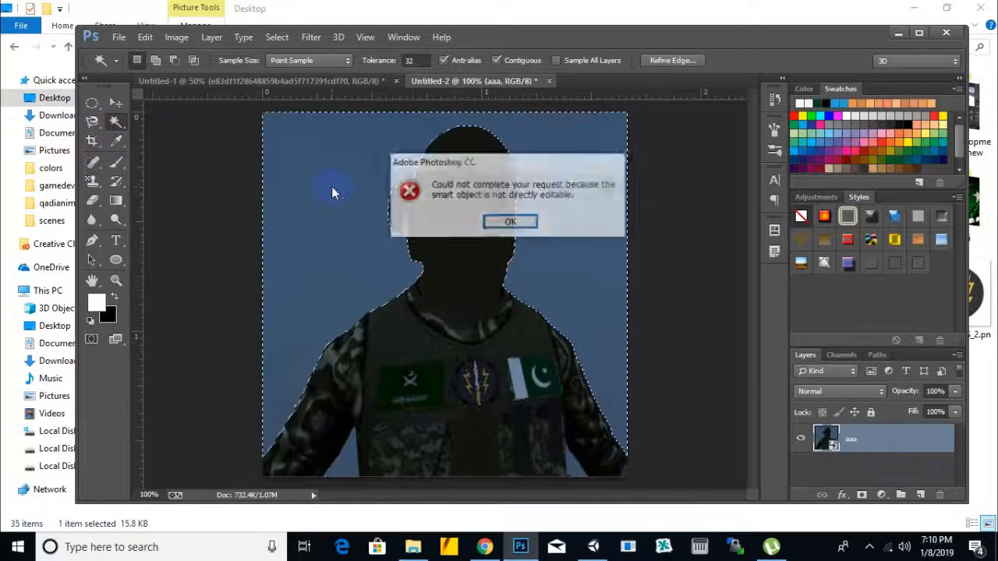
left_click(507, 224)
right_click(850, 441)
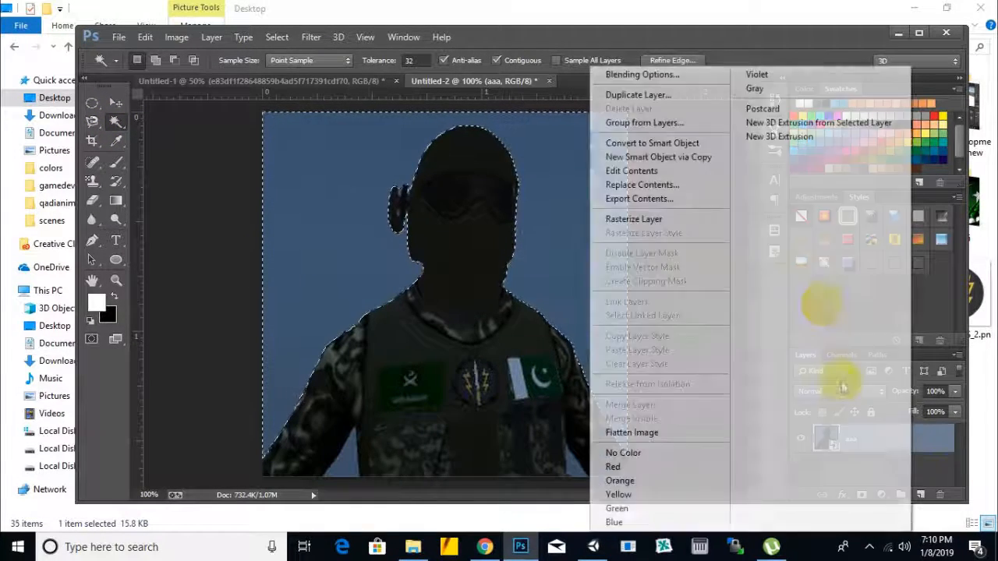
left_click(616, 220)
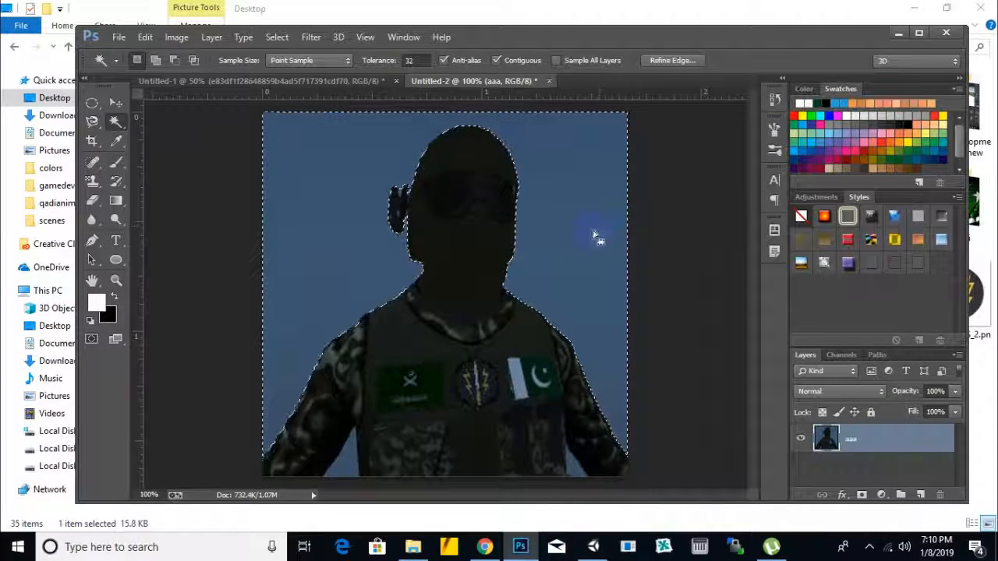
key("Delete")
Step: Delete the remaining blue patches between the soldier's arms and torso using the Magic Wand
left_click(574, 463)
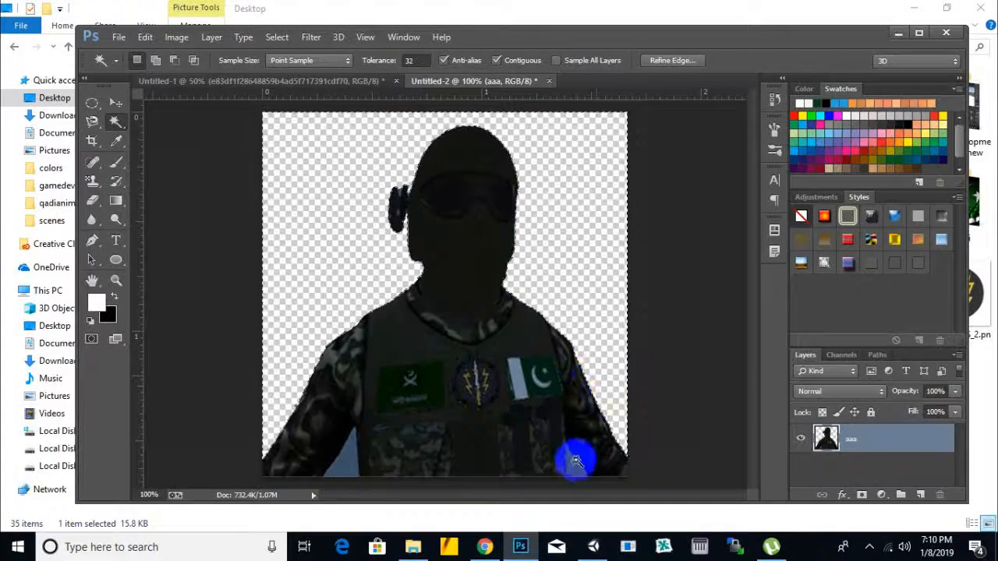
left_click(335, 469)
left_click(404, 193)
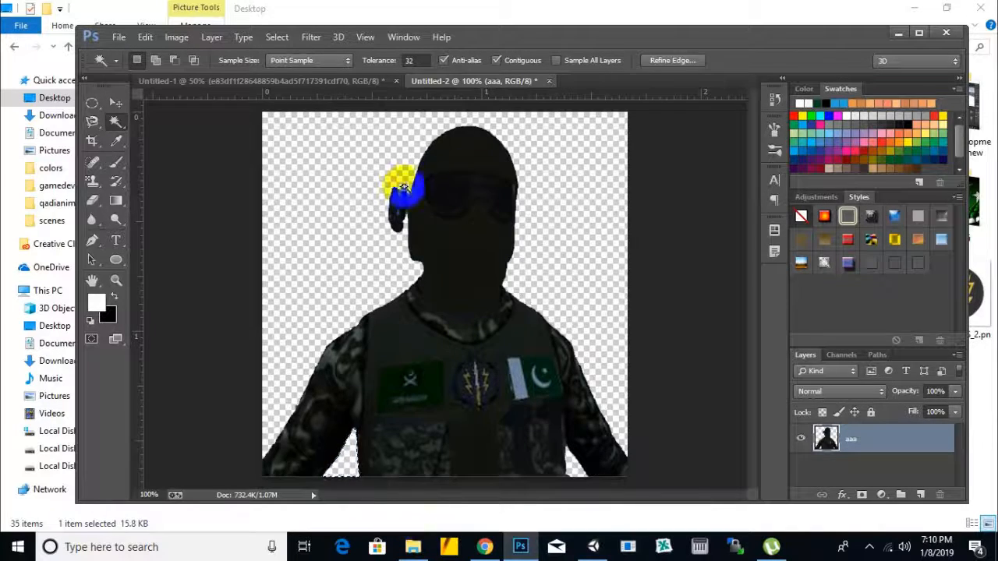
scroll(411, 194, "up", 5, "alt")
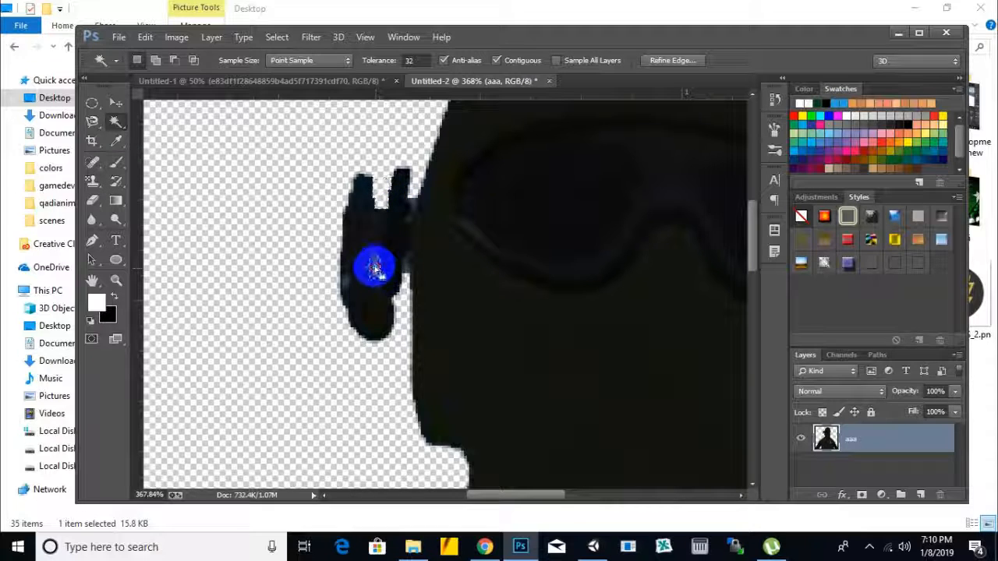
Step: Delete the remaining blue patches in and around the soldier's headset with the Magic Wand, then clear the selection
left_click(376, 266)
left_click(402, 275, "shift")
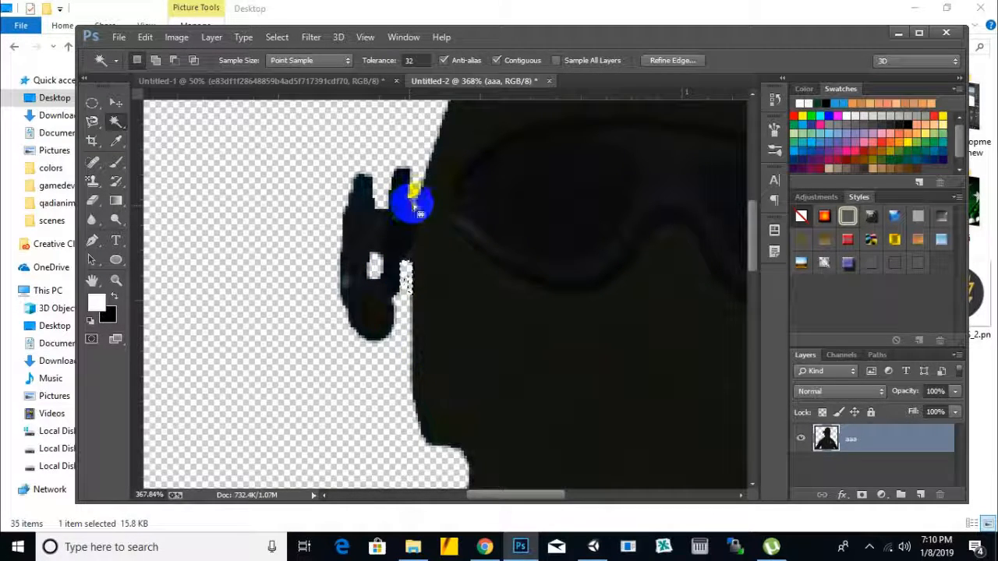
scroll(263, 295, "down", 2)
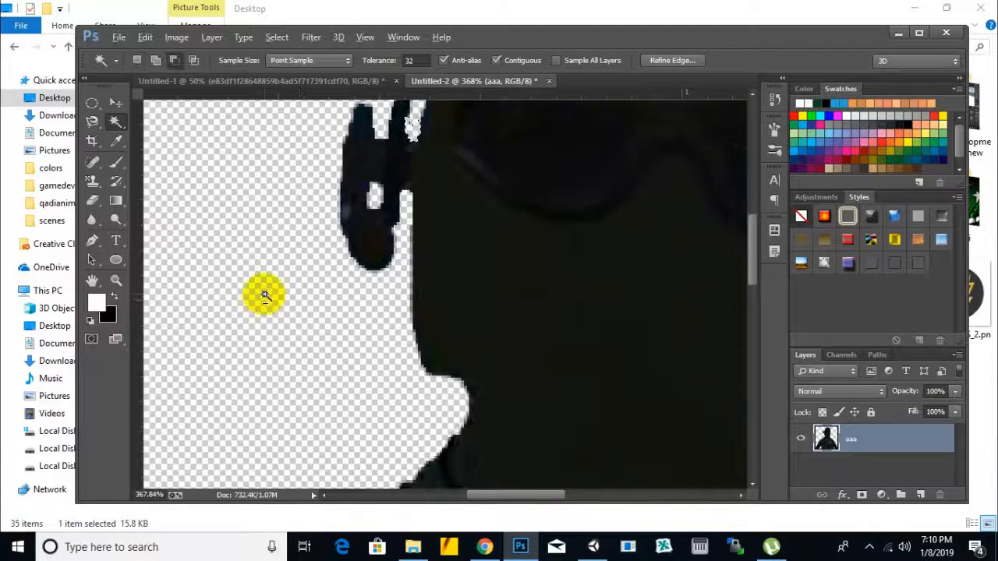
scroll(268, 296, "down", 11, "alt")
key("ctrl+d")
left_click(396, 294)
scroll(511, 289, "down", 1)
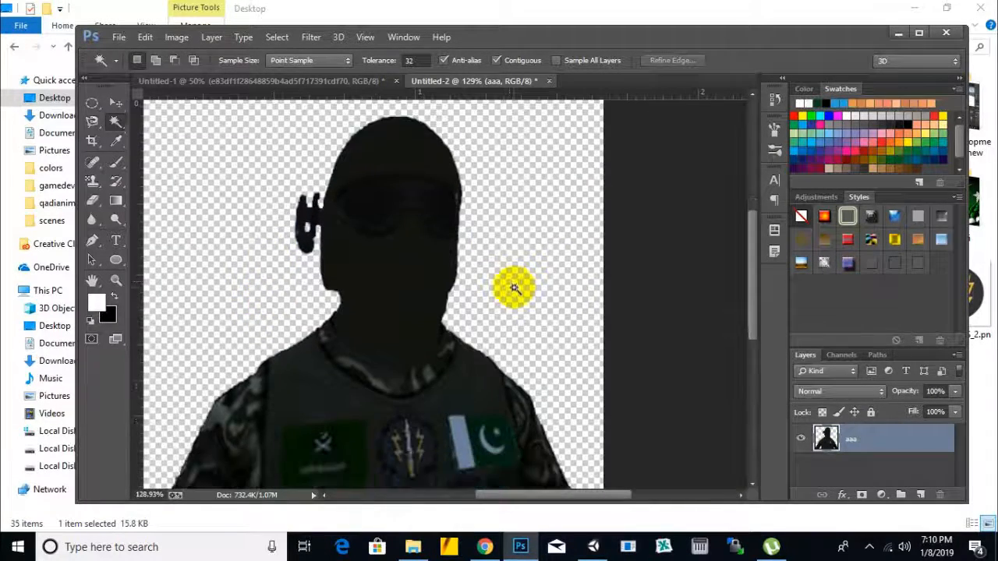
scroll(514, 288, "down", 9, "alt")
Step: Start saving the image as a PNG in the Documents > Fervid > Assets > sprites folder
left_click(119, 38)
left_click(355, 269)
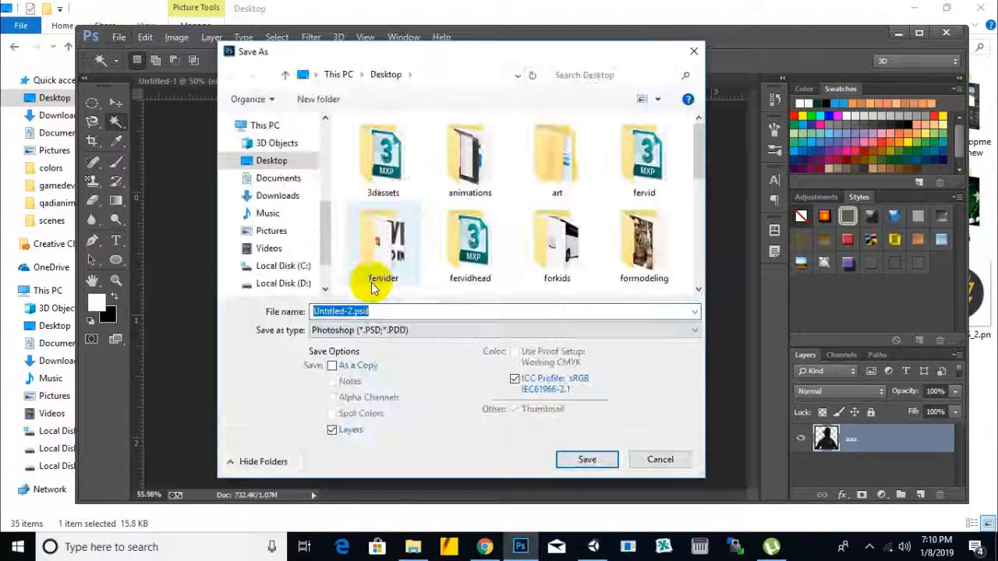
left_click(399, 331)
left_click(398, 331)
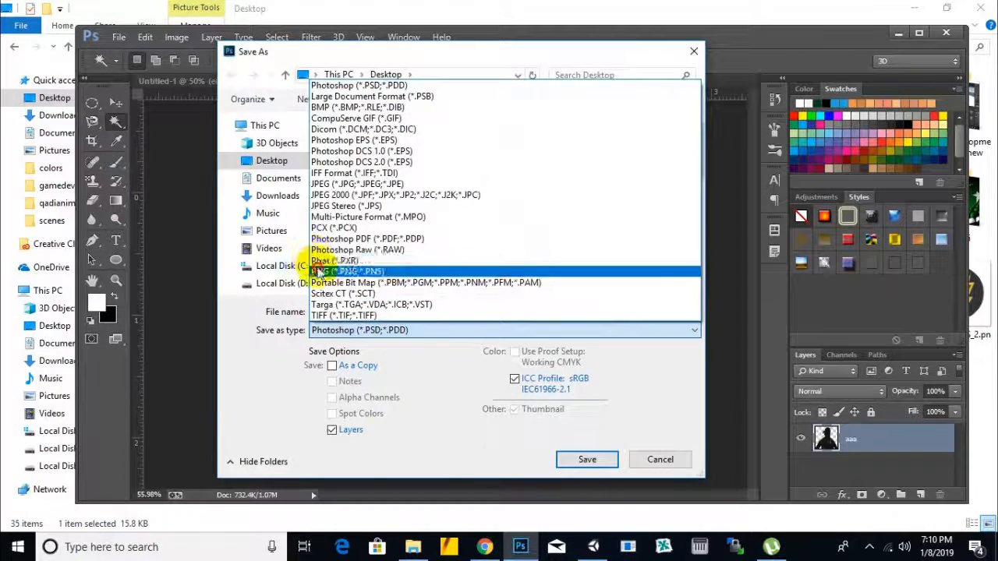
left_click(335, 277)
left_click(288, 181)
scroll(407, 200, "down", 3)
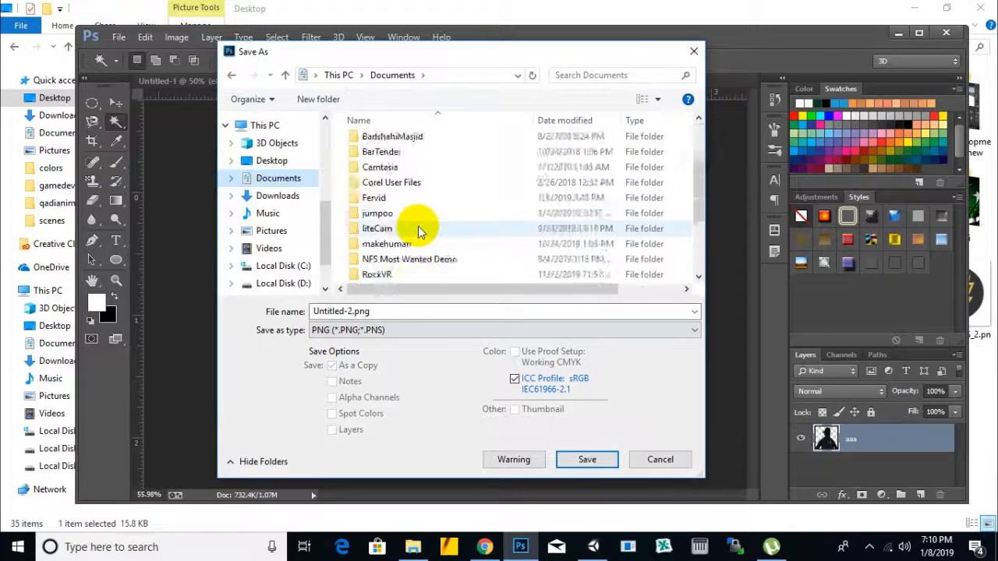
double_click(375, 152)
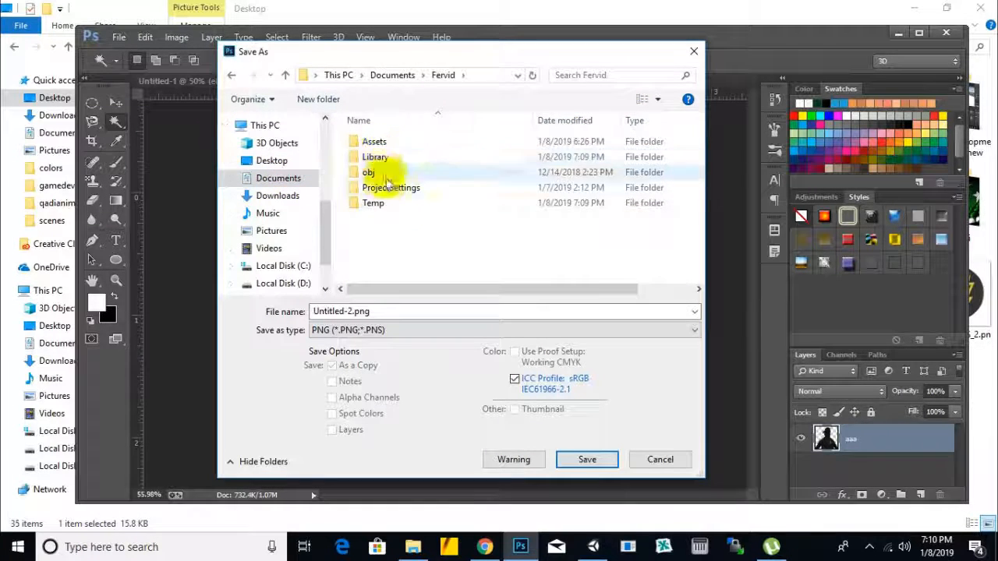
left_click(375, 143)
double_click(373, 143)
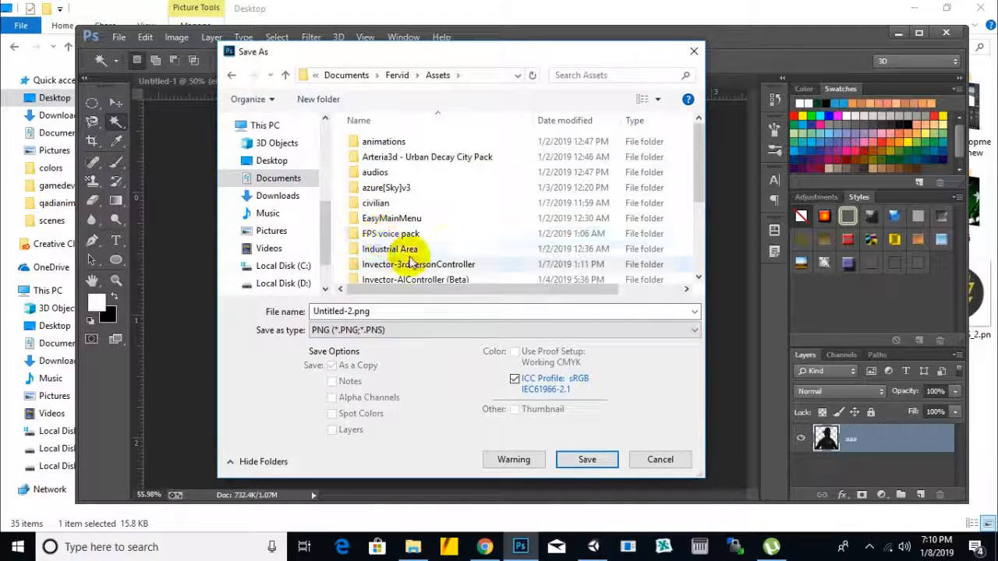
scroll(398, 215, "down", 3)
double_click(376, 260)
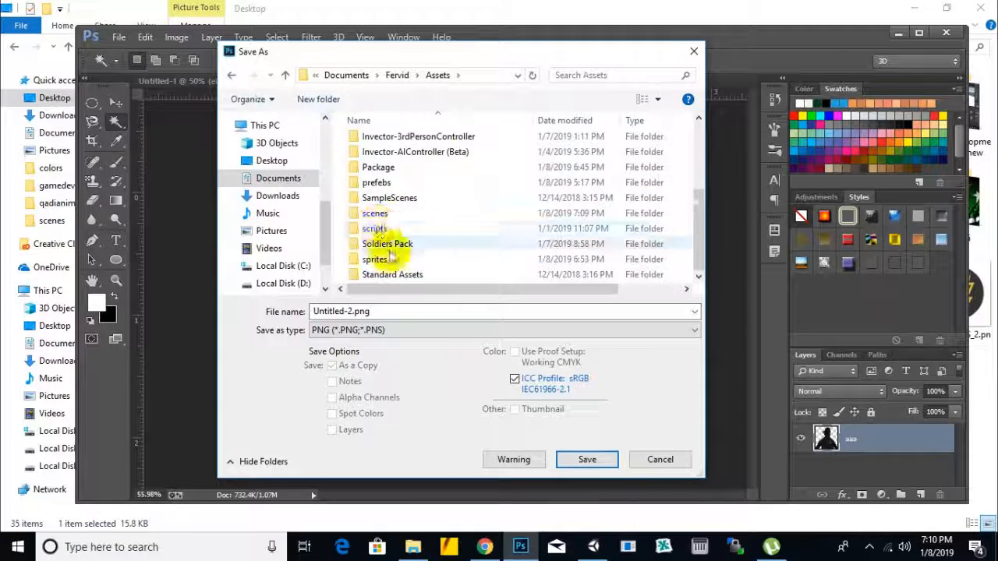
Step: Name the PNG file logo.png, save it and accept the PNG options
left_click(348, 311)
left_click_drag(355, 311, 261, 324)
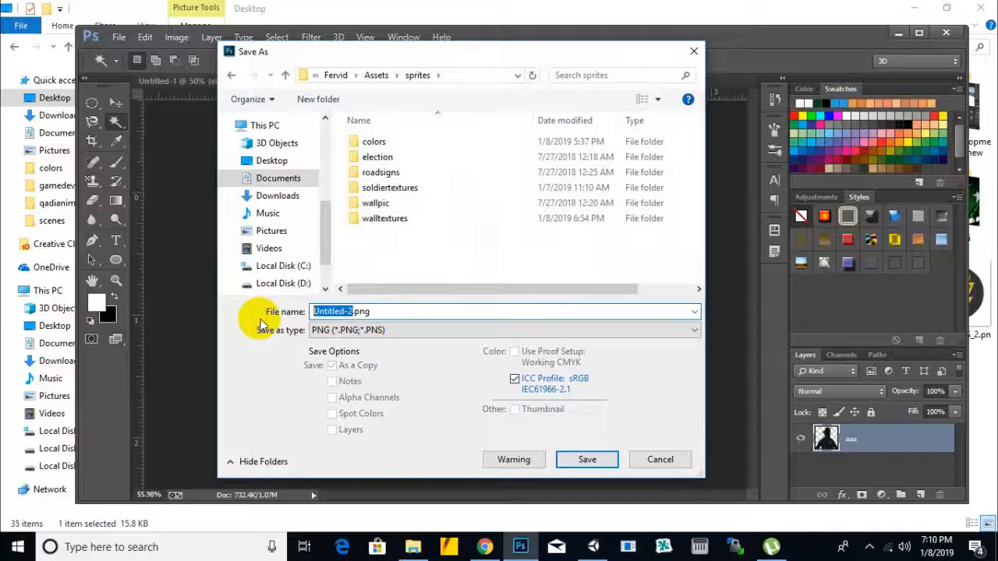
left_click(587, 459)
left_click(552, 169)
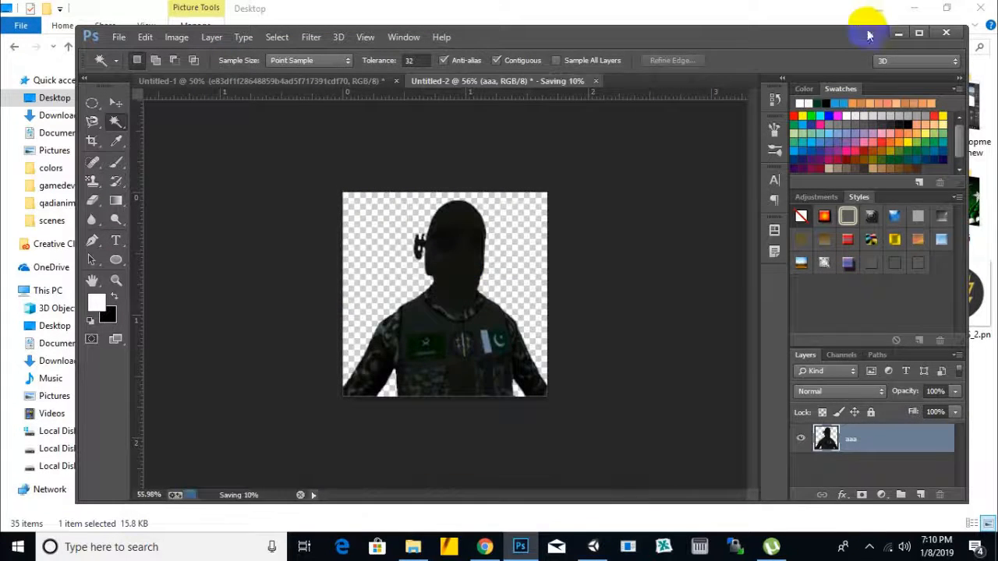
Step: Return to Unity, bring the front of the loading canvas into view, and open the sprites folder under Assets
left_click(899, 33)
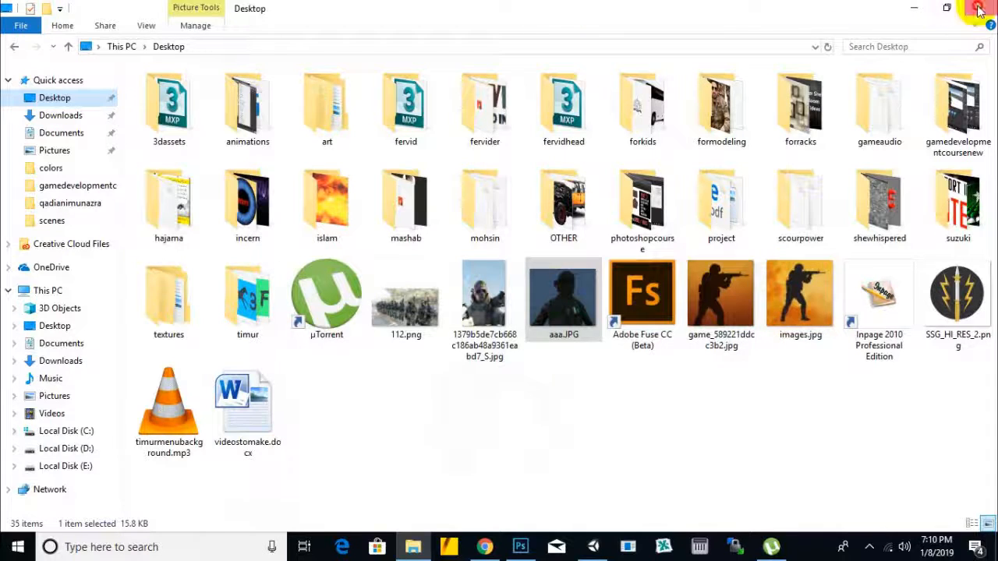
left_click(978, 9)
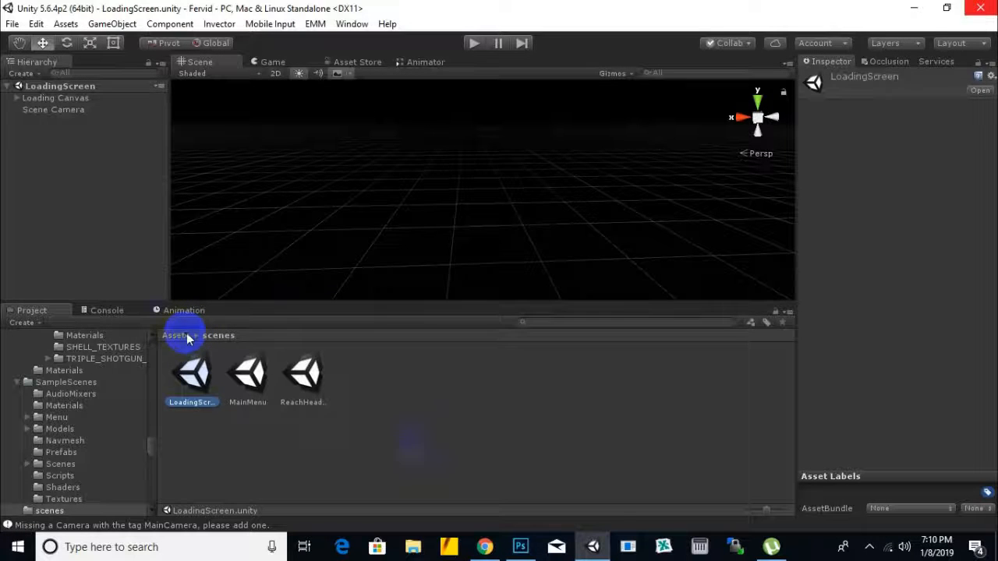
left_click(568, 464)
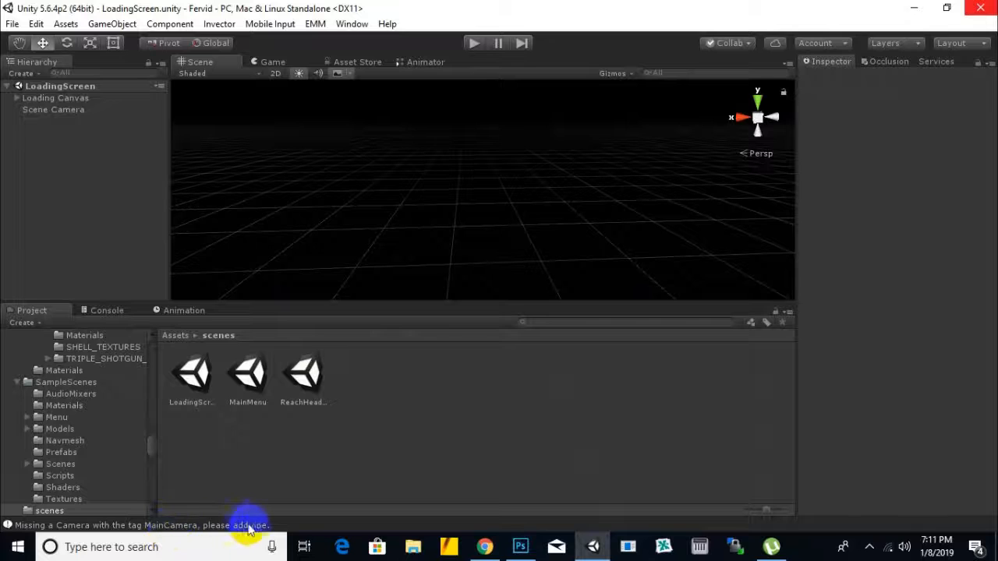
scroll(385, 237, "down", 5)
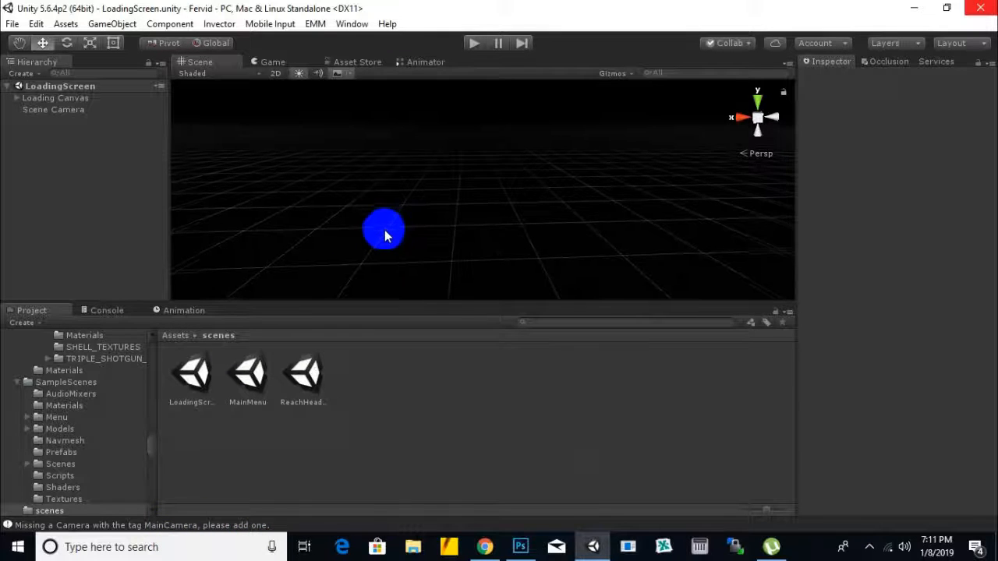
scroll(351, 248, "down", 2)
scroll(351, 248, "down", 5)
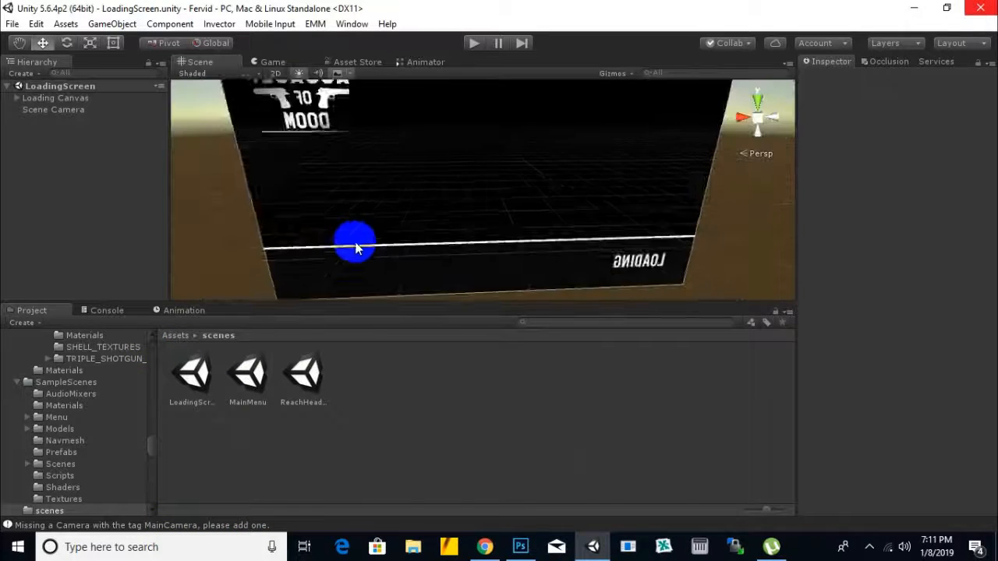
left_click_drag(302, 239, 516, 194, "alt")
left_click(186, 336)
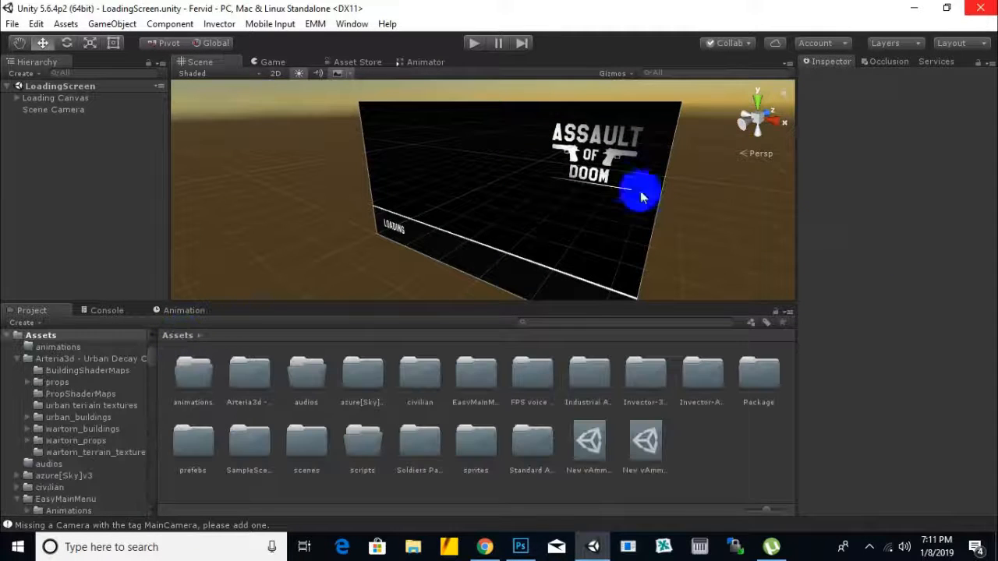
left_click(621, 149)
double_click(477, 442)
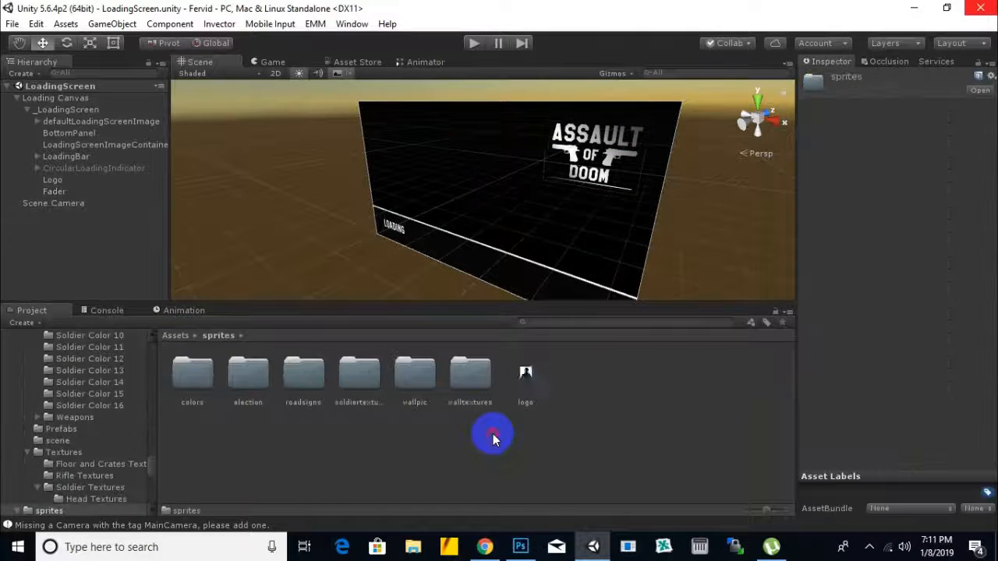
Step: Set the logo image's Texture Type to Sprite (2D and UI) and apply the import settings
left_click(525, 374)
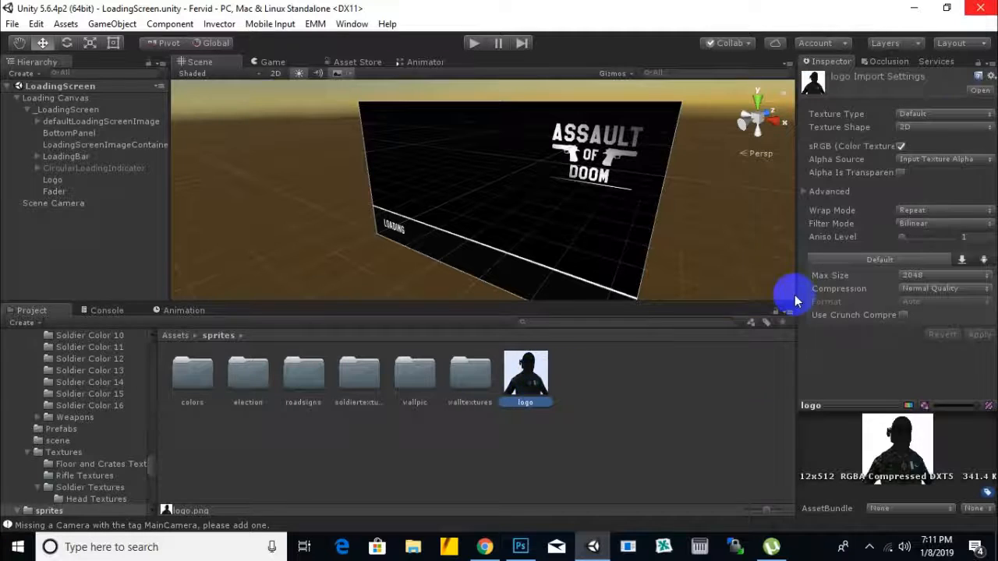
left_click(964, 119)
left_click(918, 178)
left_click(969, 392)
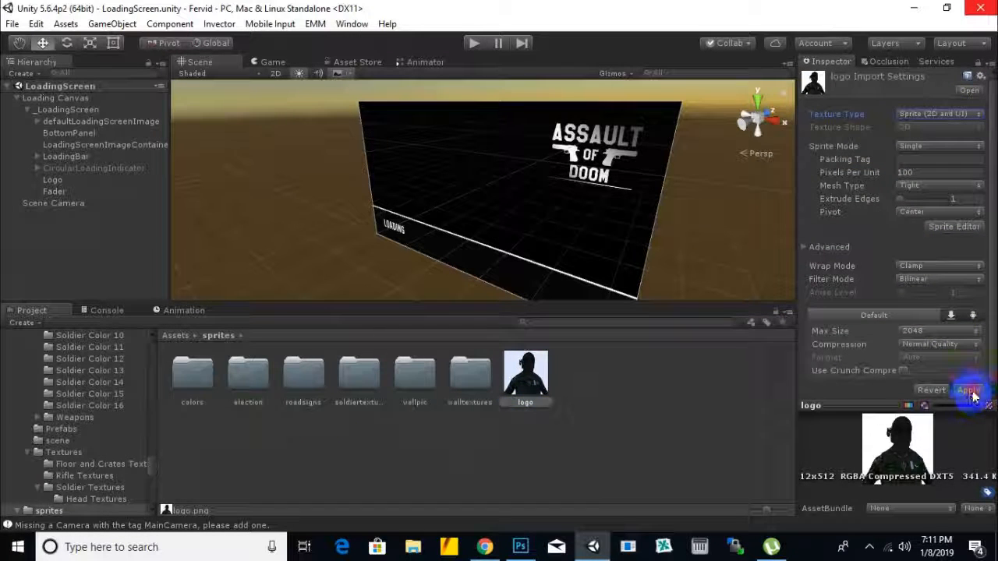
Step: Assign the logo sprite as the Source Image of the Logo object in the loading canvas
left_click(606, 161)
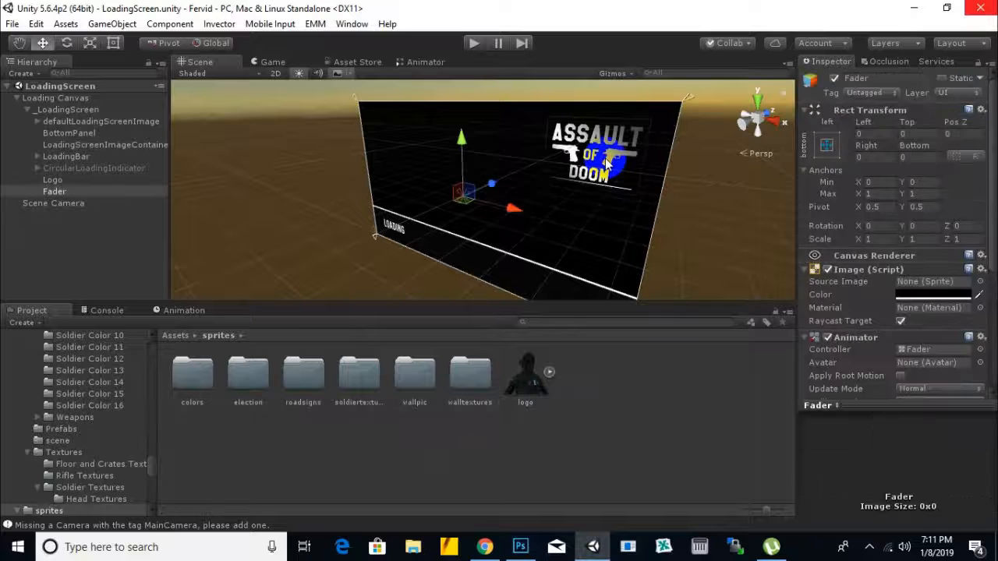
left_click_drag(533, 377, 920, 282)
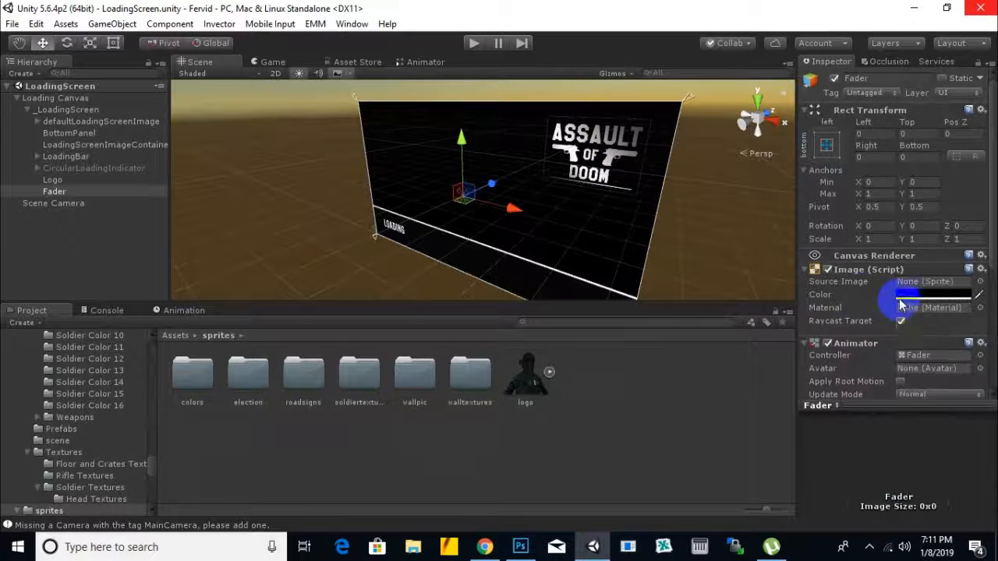
left_click(42, 180)
left_click_drag(525, 377, 928, 282)
left_click_drag(488, 198, 553, 196, "alt")
Step: Play the LoadingScreen scene to check how the soldier logo looks, then stop playback
left_click(473, 43)
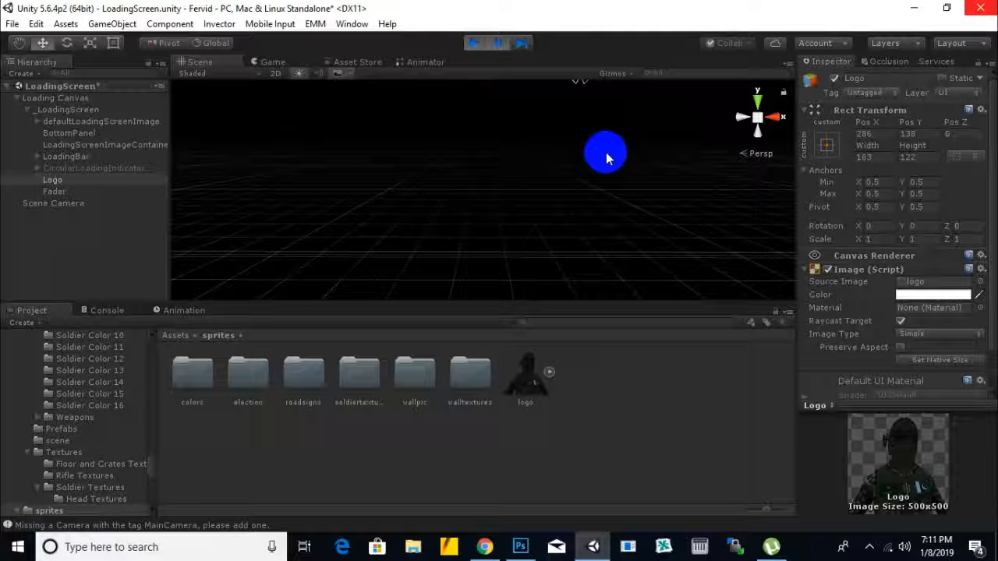
left_click(501, 44)
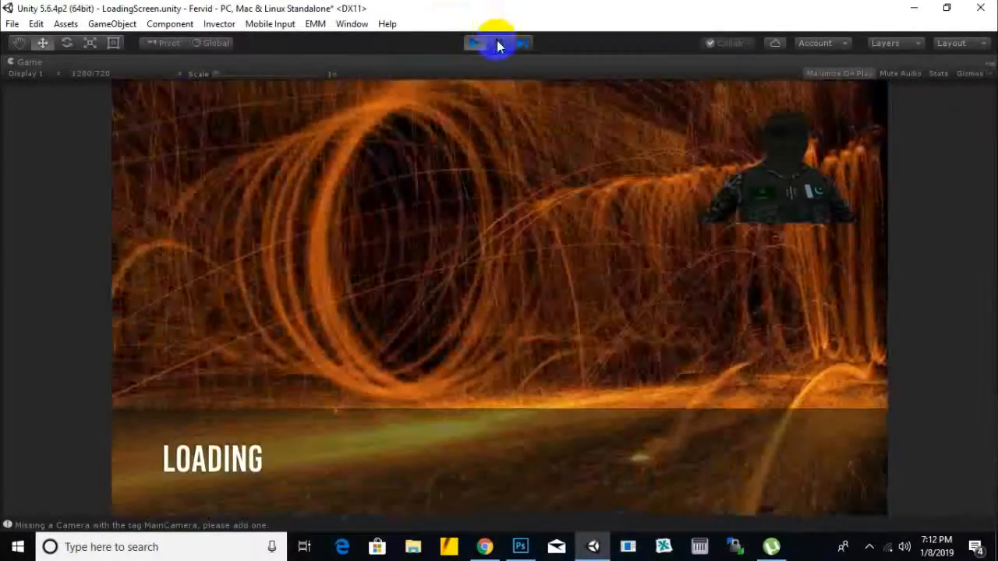
left_click(473, 43)
Step: Switch to Photoshop and scale the aaa soldier layer to about 81%, centred horizontally with empty space beneath it
left_click(520, 546)
left_click(115, 102)
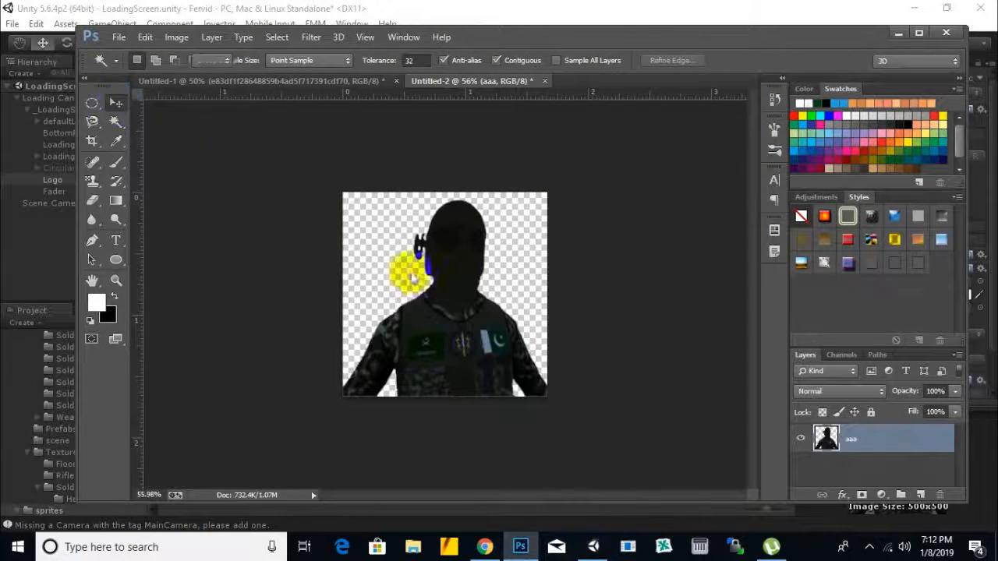
key("ctrl+t")
left_click_drag(546, 395, 524, 377)
left_click_drag(468, 323, 486, 315)
left_click_drag(549, 185, 537, 195)
mouse_move(459, 260)
left_mouse_down()
mouse_move(460, 248)
mouse_move(470, 254)
left_mouse_up()
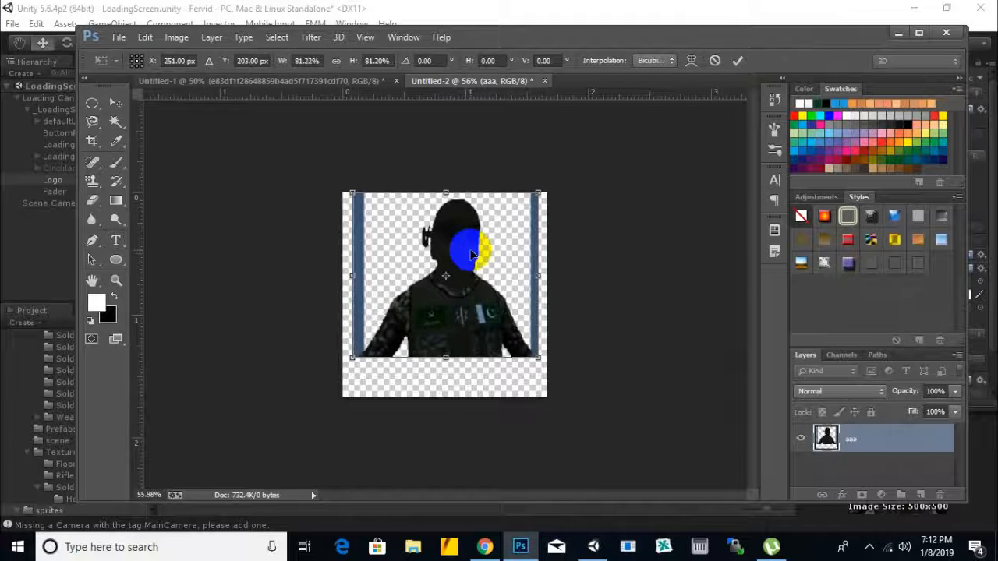
key("Return")
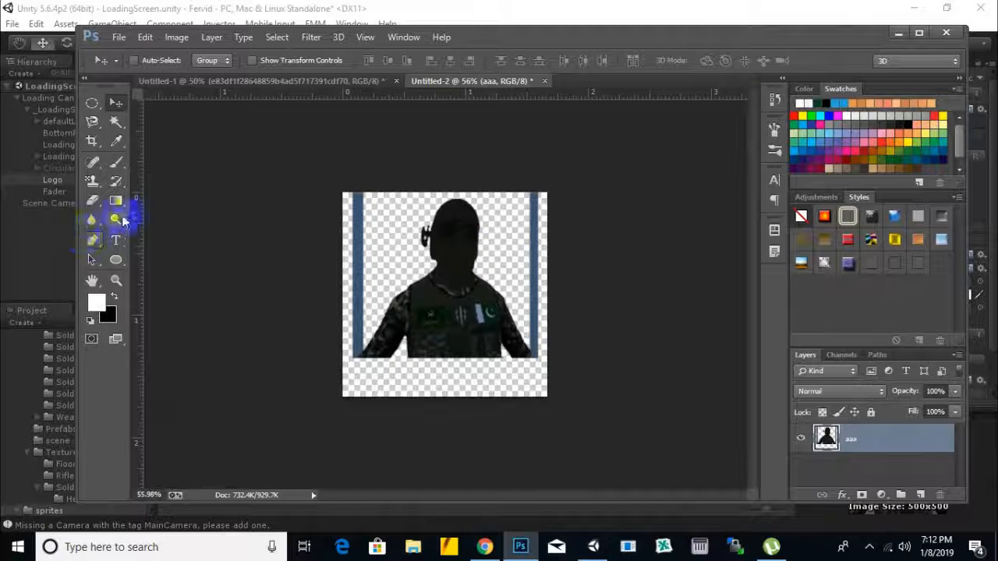
Step: Delete the blue strips on both sides of the soldier with the Magic Wand and clear the selection
left_click(116, 121)
left_click(360, 246)
key("Delete")
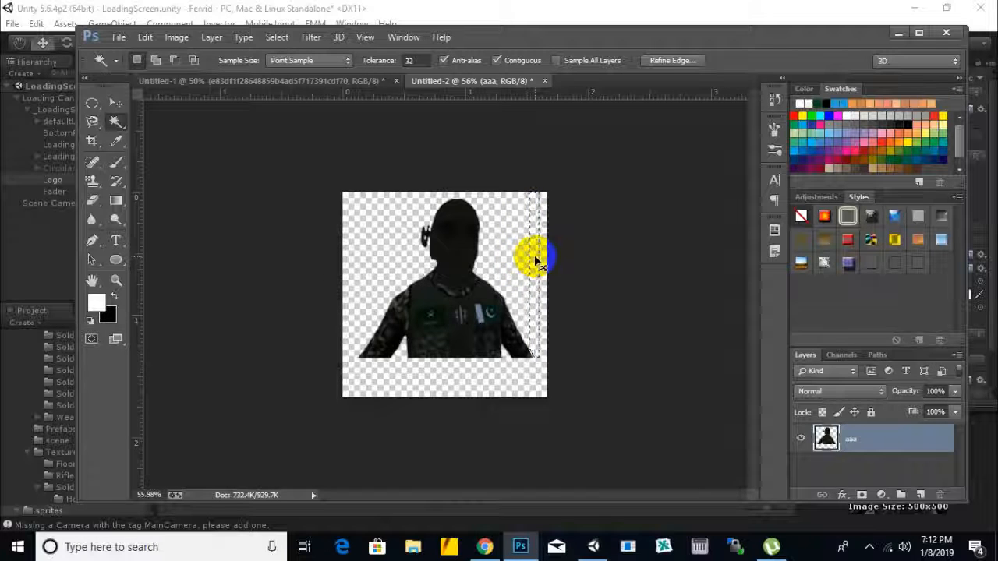
key("ctrl+d")
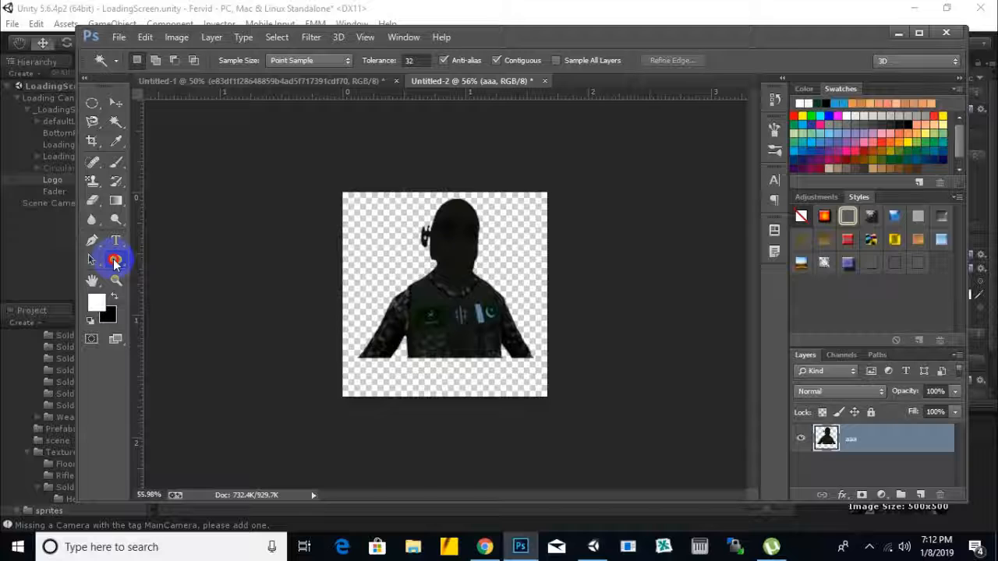
Step: Draw a rectangle shape about 512 by 67 px directly beneath the soldier, spanning the canvas width
left_click(115, 262)
left_click(115, 106)
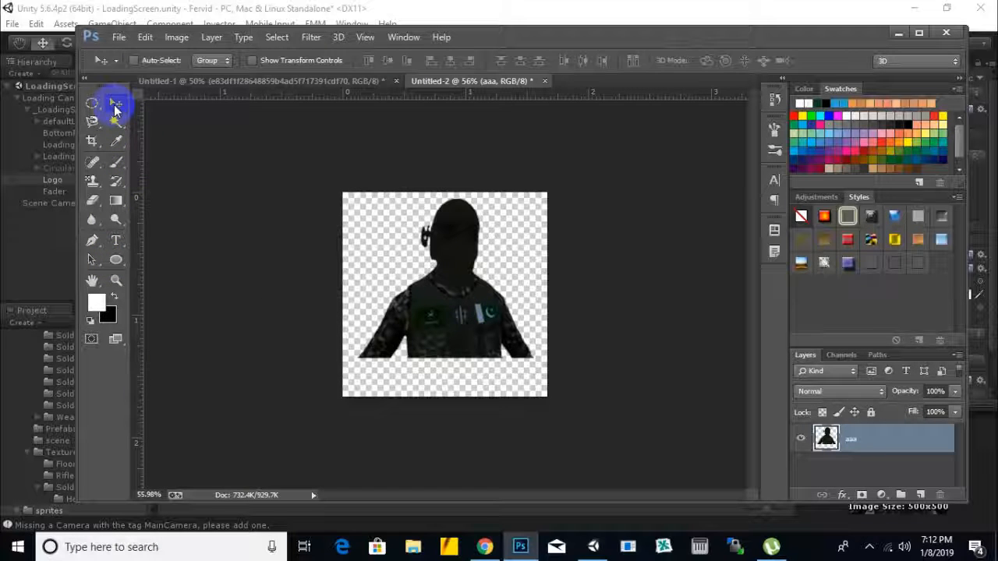
left_click(117, 260)
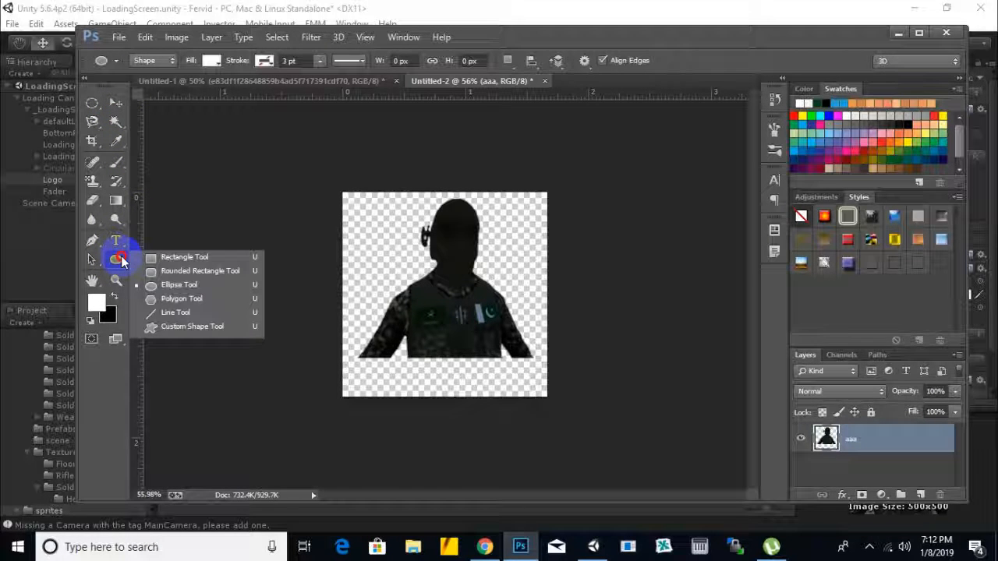
left_click(160, 256)
left_click_drag(343, 358, 550, 386)
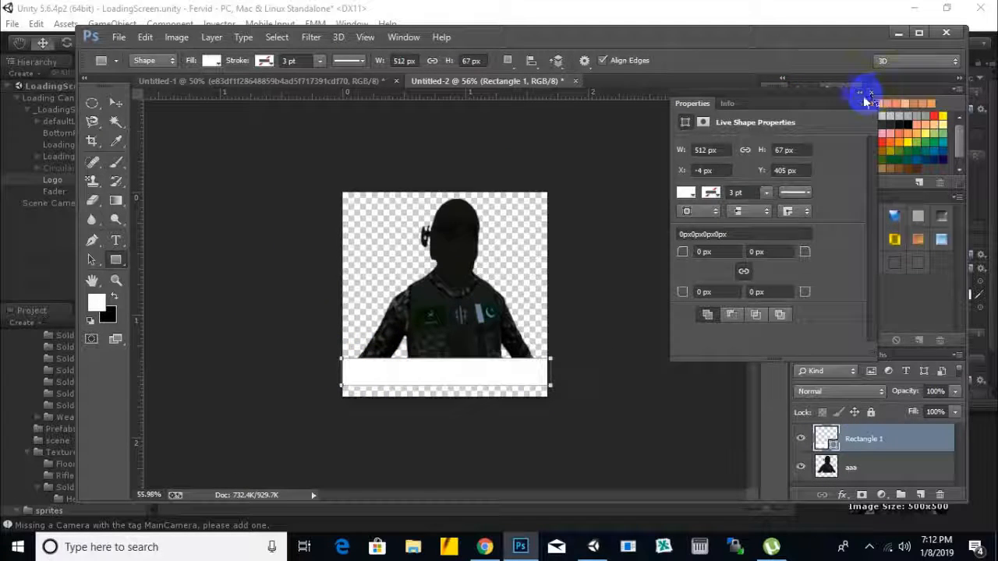
Step: Set the foreground color to blue 0066ff and fill the rectangle beneath the soldier with it
left_click(97, 301)
left_click(636, 329)
left_click_drag(637, 329, 633, 273)
left_click(615, 201)
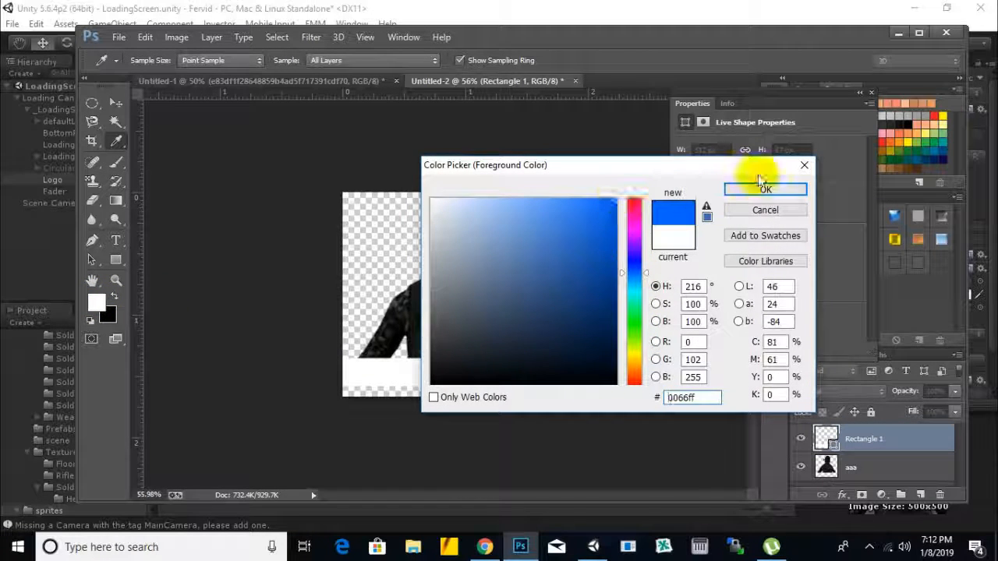
left_click(764, 188)
left_click(861, 92)
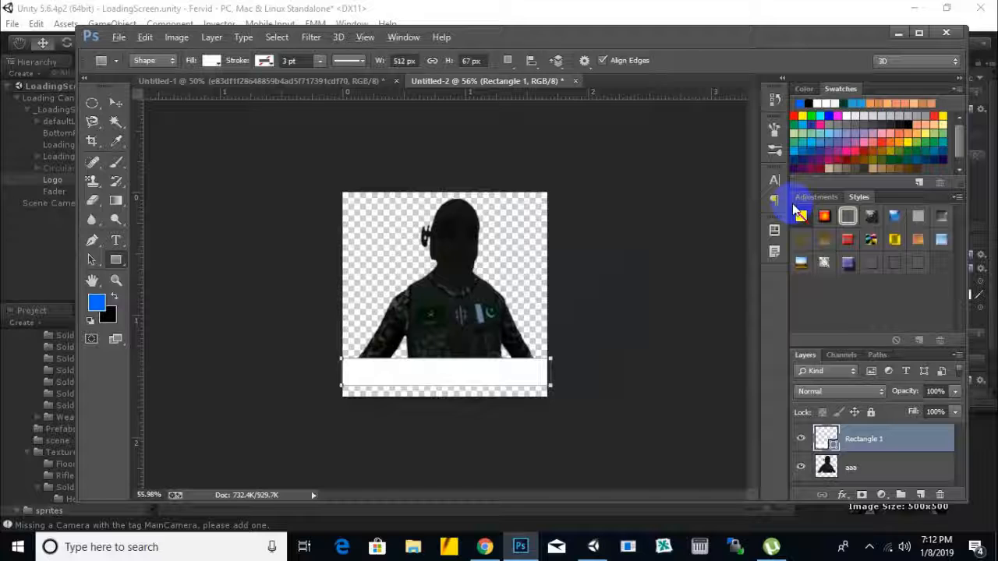
Step: Recolor the rectangle beneath the soldier with dark grey-green 1b201c sampled from the soldier's vest
left_click(98, 300)
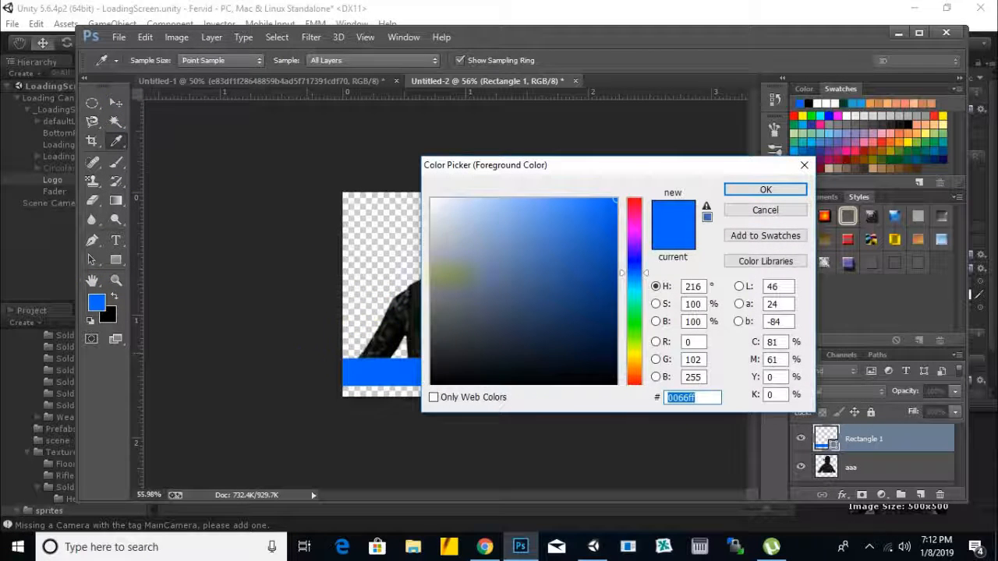
left_click_drag(520, 174, 643, 174)
left_click(434, 224)
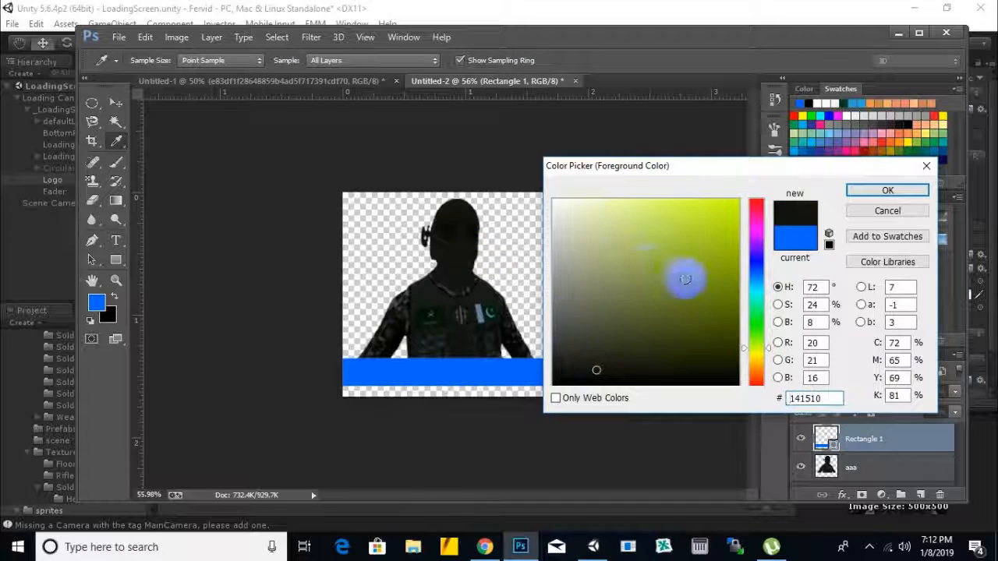
left_click(492, 297)
left_click(877, 193)
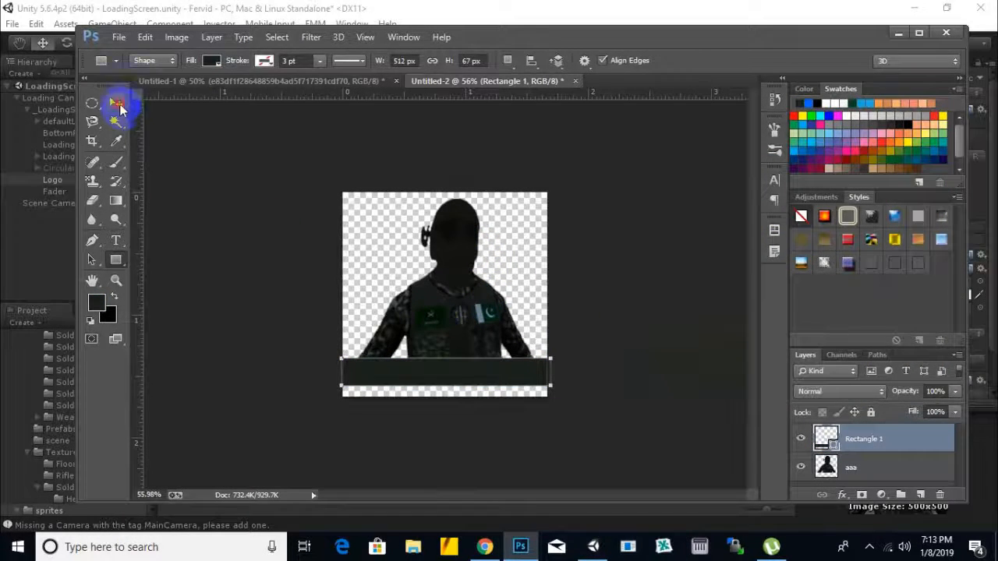
Step: Stretch the dark rectangle's top edge upward over the soldier's lower edge, keeping its layer above the aaa layer
left_click(116, 102)
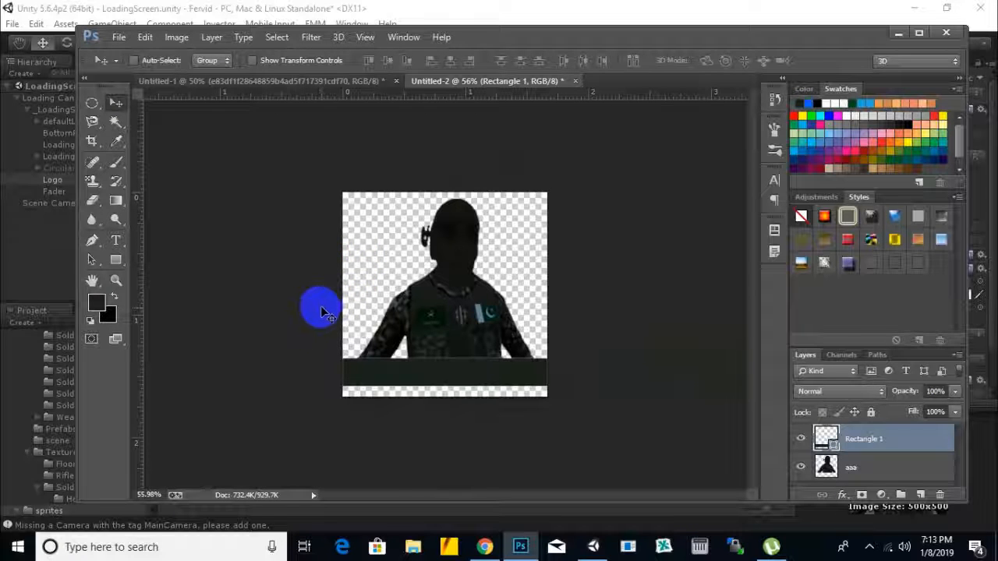
key("ctrl+t")
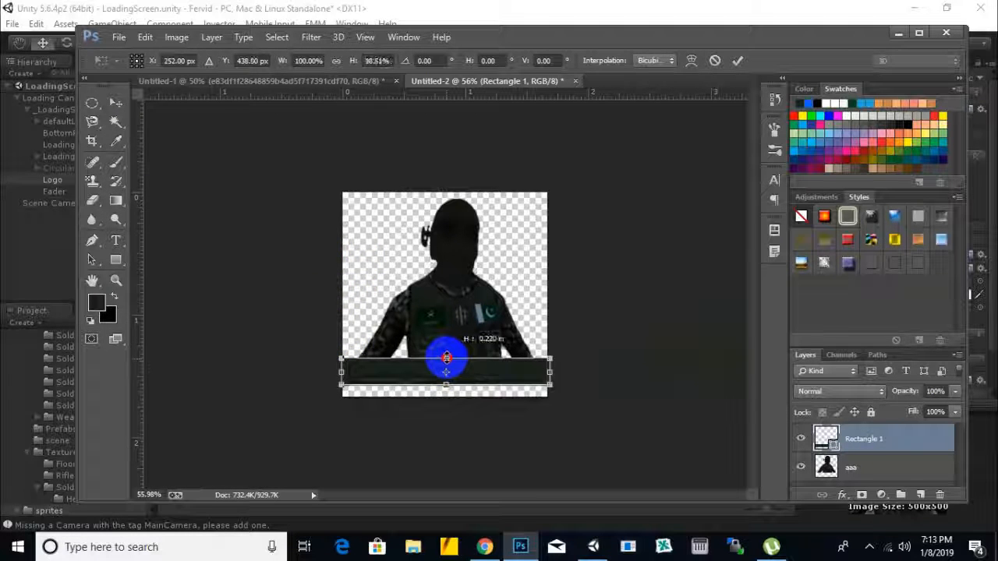
left_click_drag(447, 356, 448, 353)
key("Return")
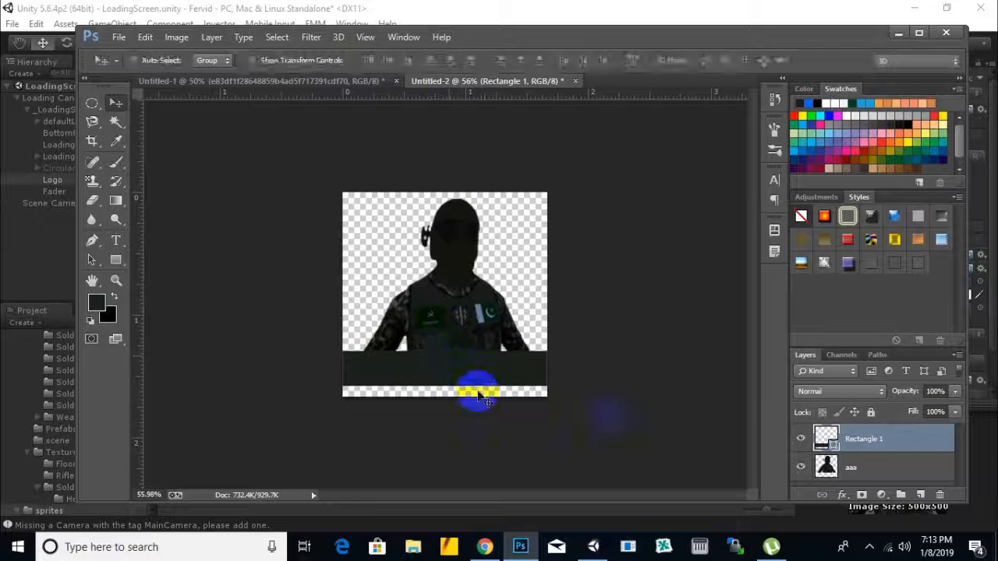
left_click_drag(877, 439, 873, 477)
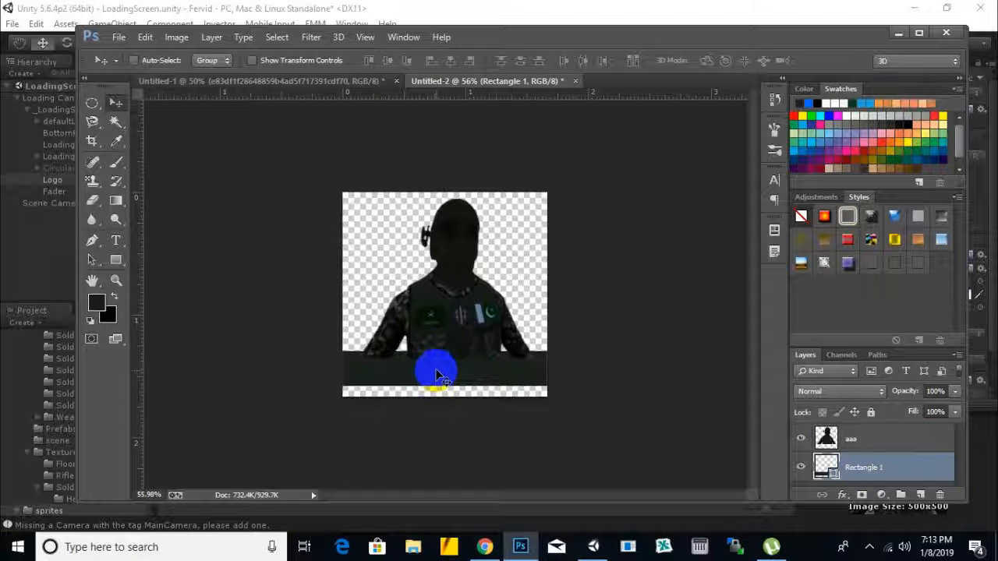
key("ctrl+bracketright")
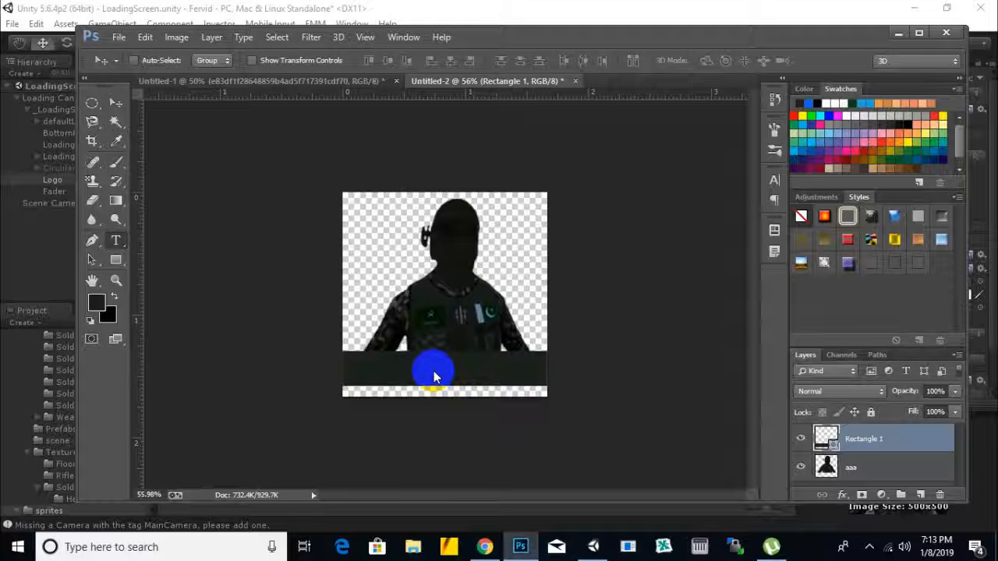
Step: Add the text FERVID in white 30 pt Waltograph and place it over the dark rectangle beneath the soldier
key("t")
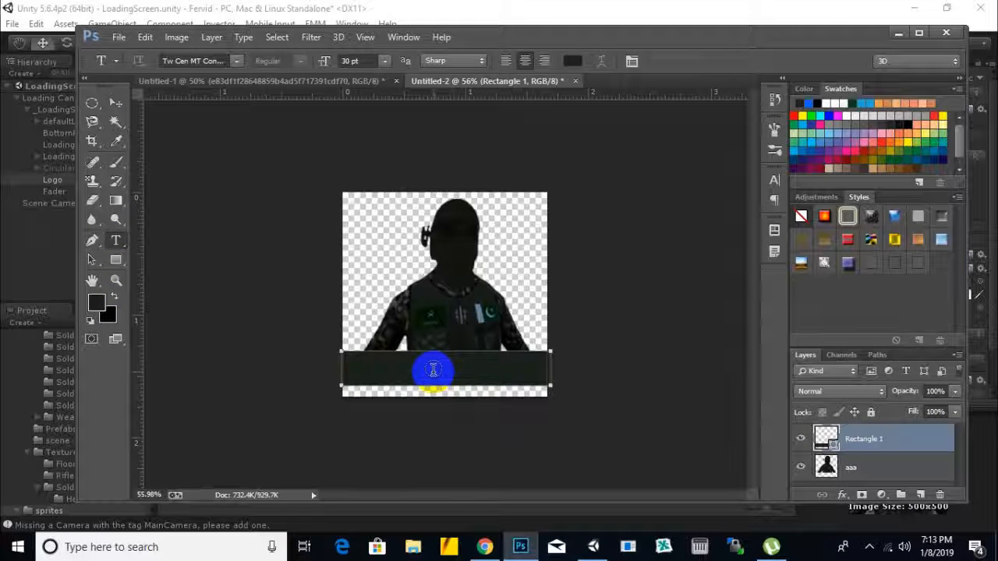
left_click(432, 341)
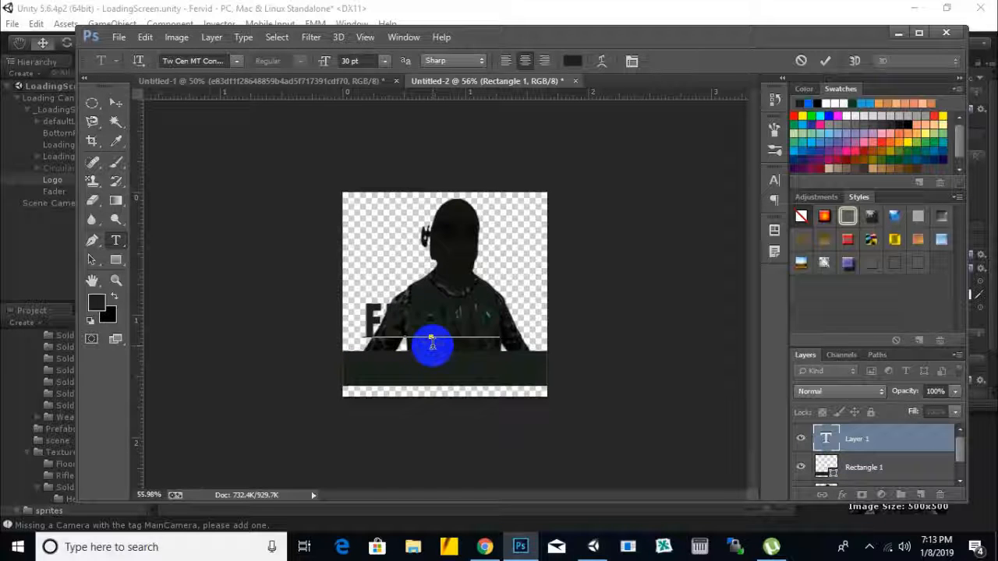
left_click(236, 60)
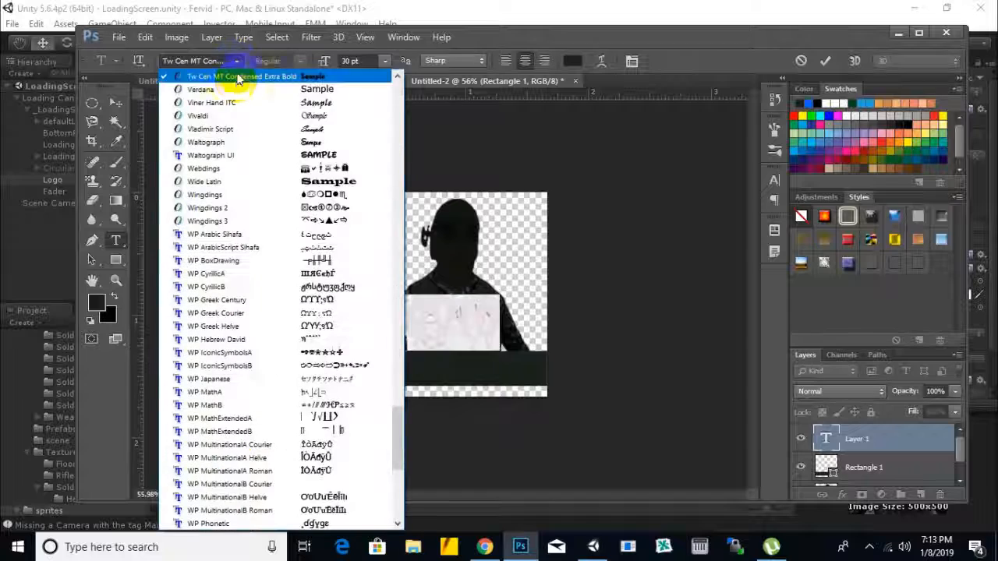
left_click(324, 129)
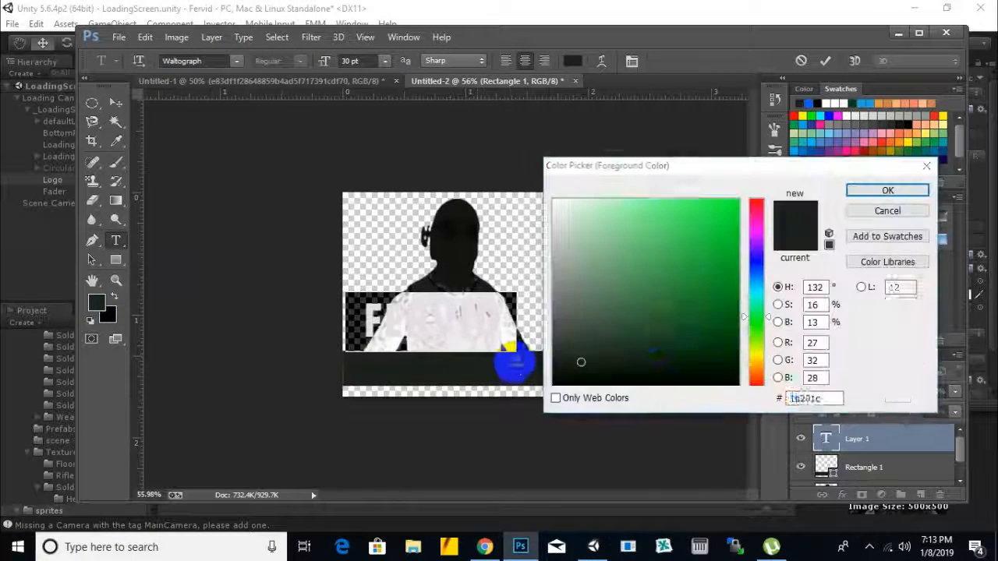
left_click(564, 221)
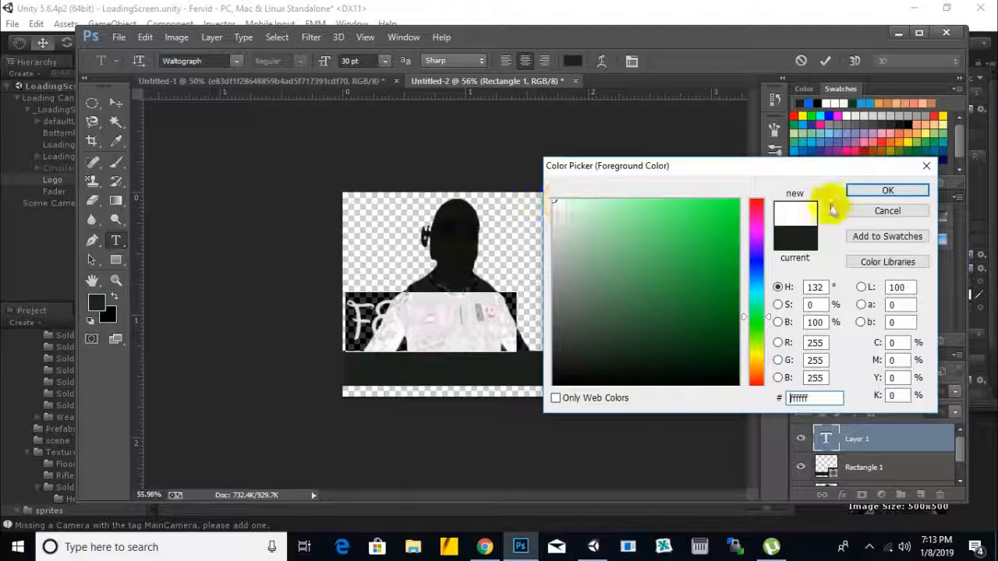
left_click(888, 190)
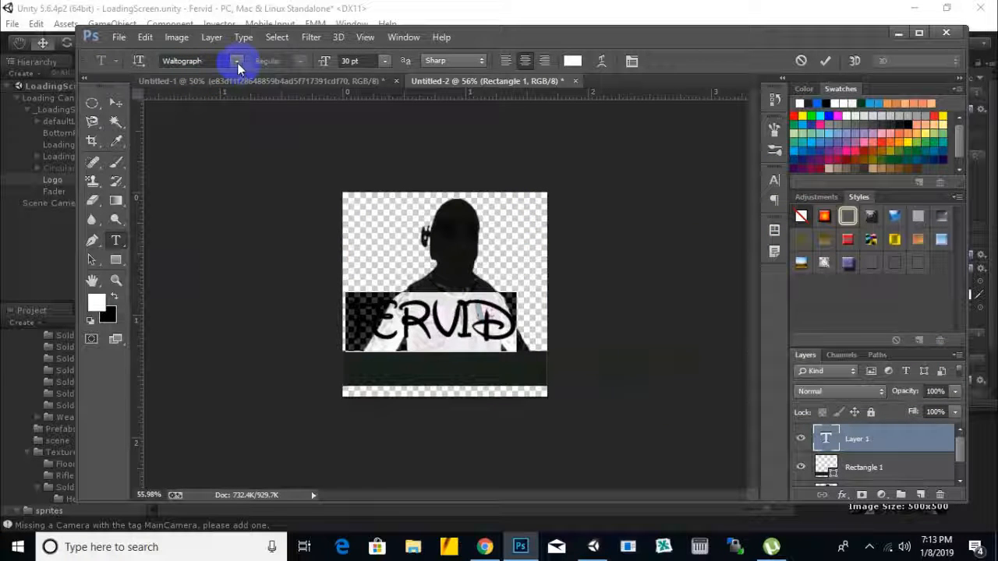
left_click(115, 102)
left_click_drag(452, 311, 469, 376)
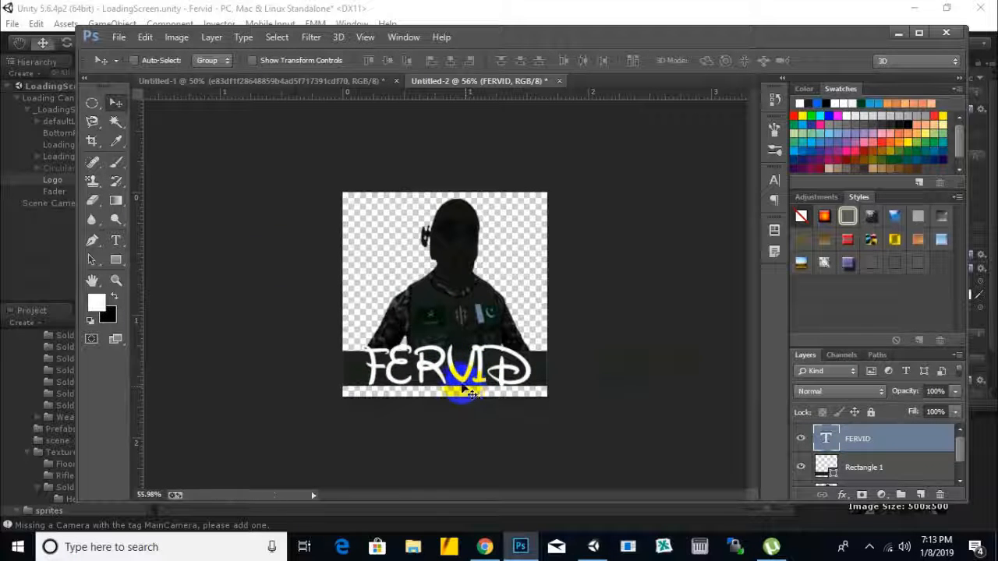
Step: Try the Waltograph UI and Tele-Marines fonts on the FERVID text
left_click(114, 244)
double_click(404, 366)
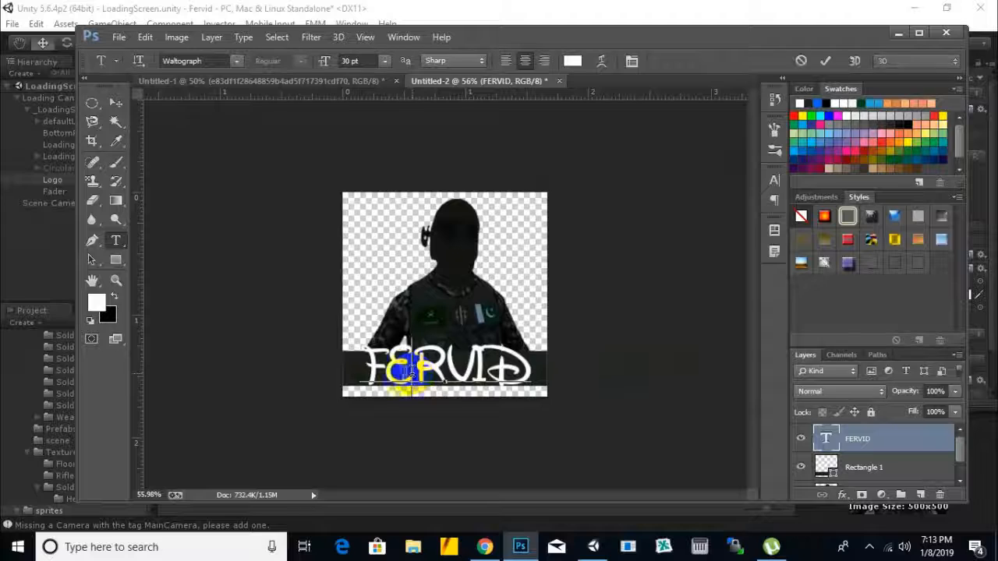
left_click(236, 62)
scroll(334, 199, "up", 6)
left_click(340, 328)
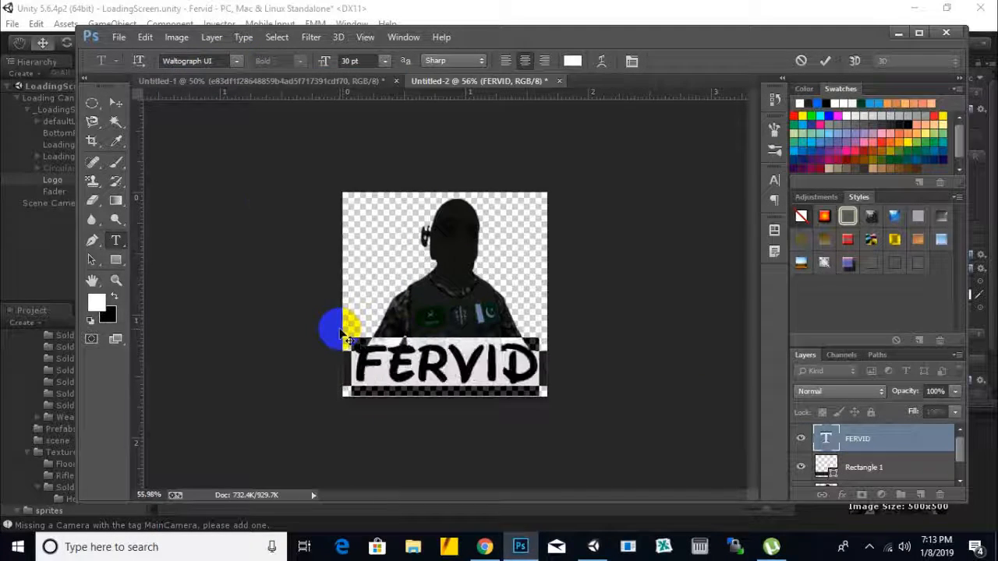
left_click(234, 62)
scroll(339, 323, "up", 5)
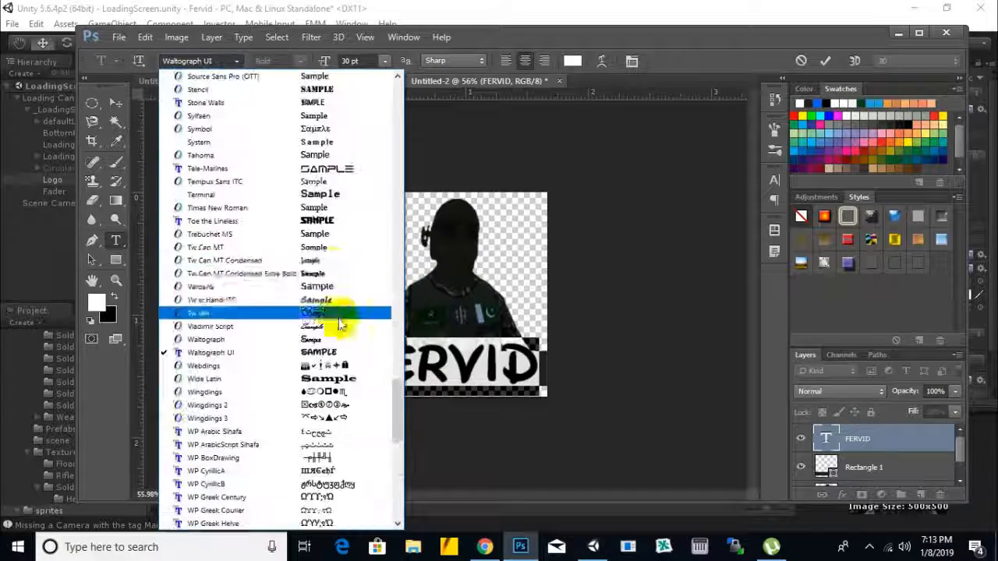
left_click(334, 173)
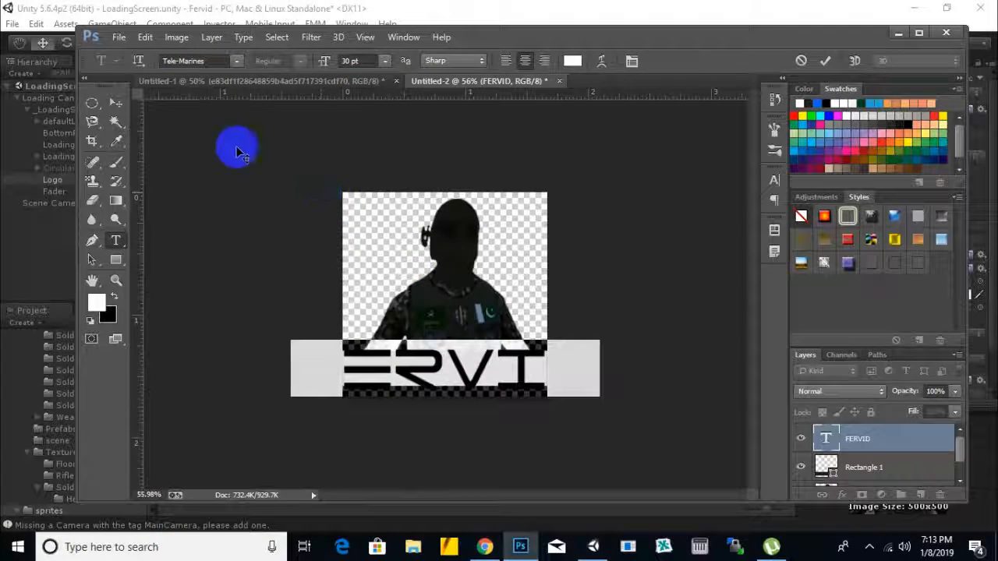
Step: Set the FERVID text's font to Toe the Lineless and commit the text edit
left_click(216, 62)
scroll(345, 196, "up", 5)
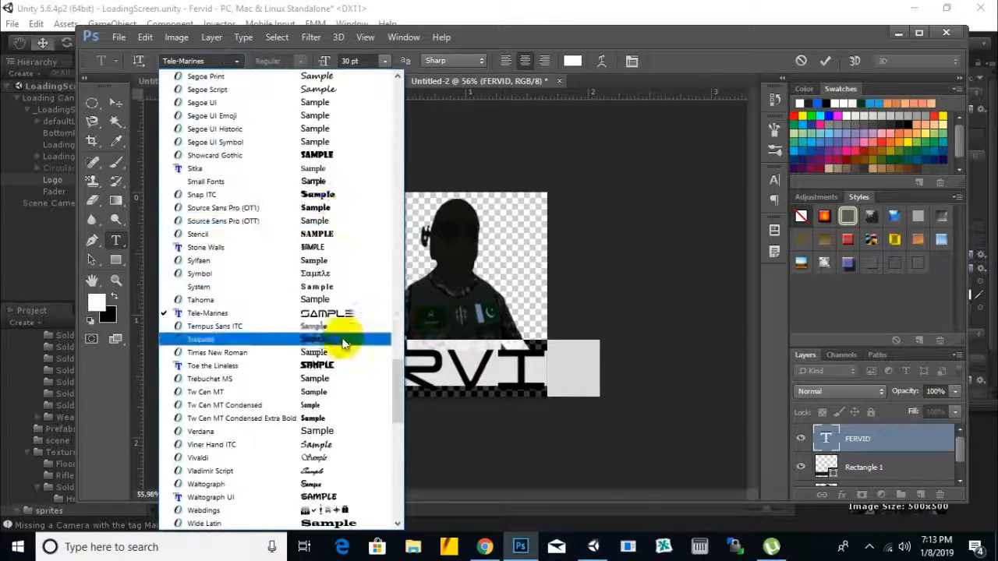
left_click(347, 378)
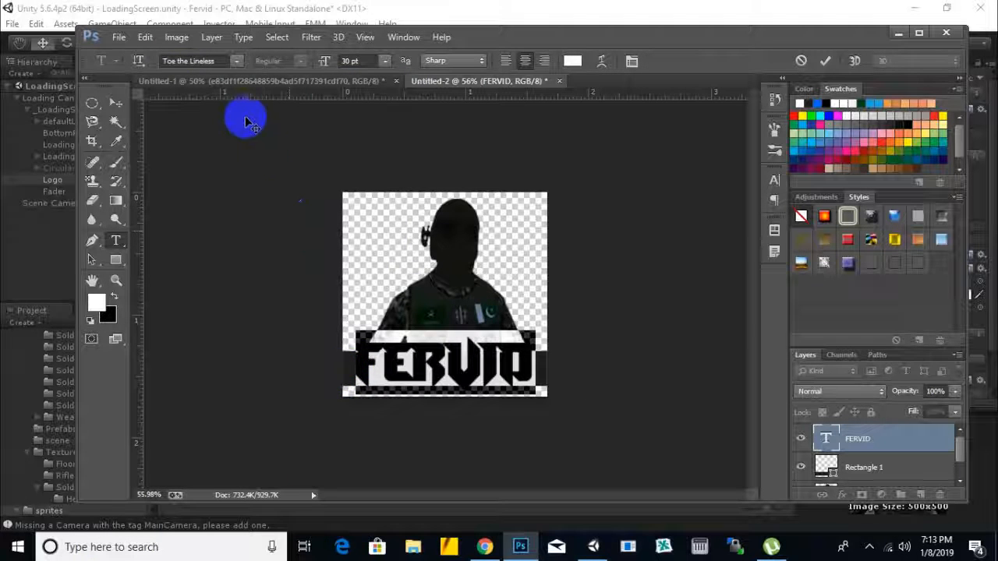
left_click(116, 102)
left_click(441, 368)
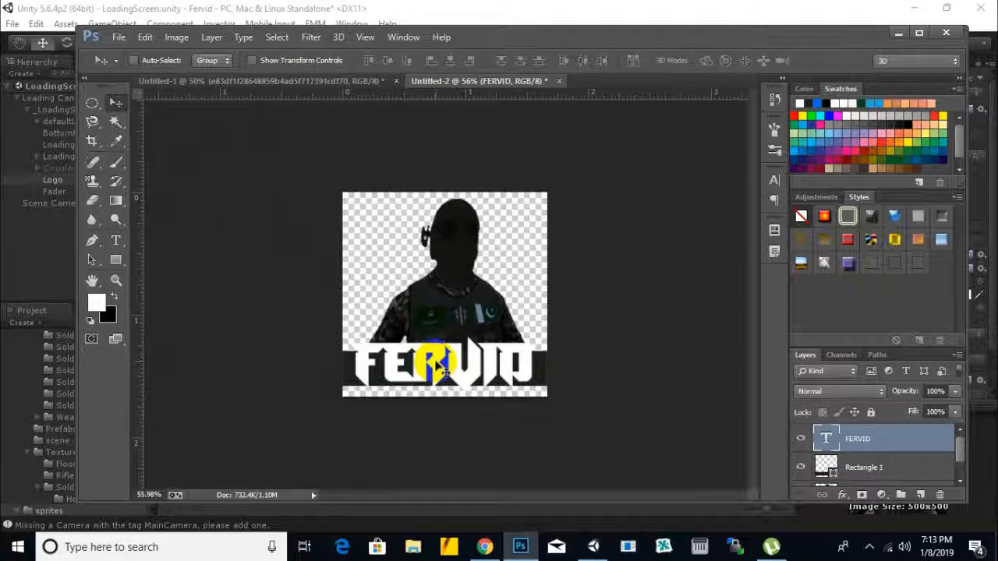
Step: Scale the FERVID text proportionally to about 75% and centre it horizontally on the dark banner
key("t")
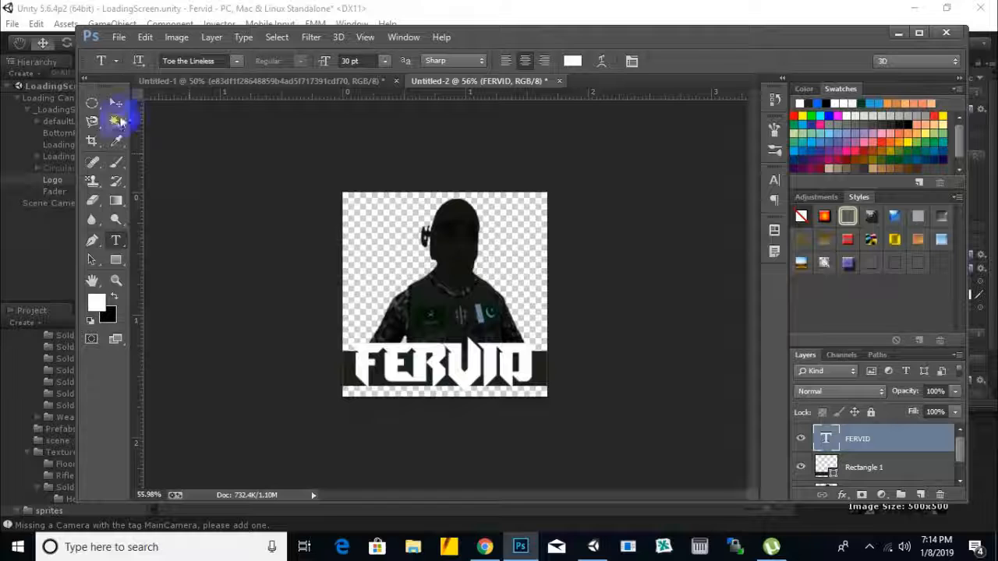
left_click(120, 102)
key("ctrl+t")
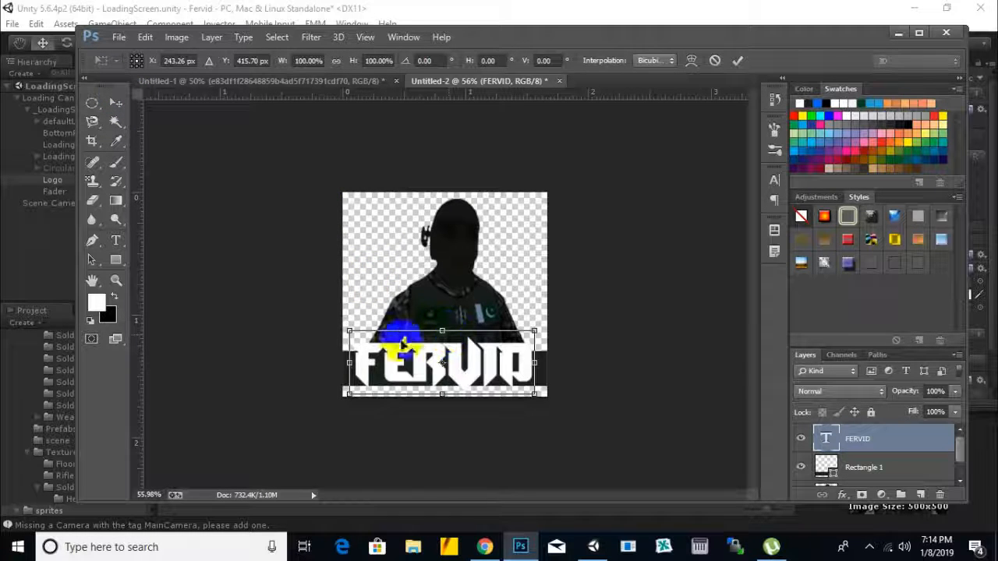
left_click_drag(348, 331, 409, 352)
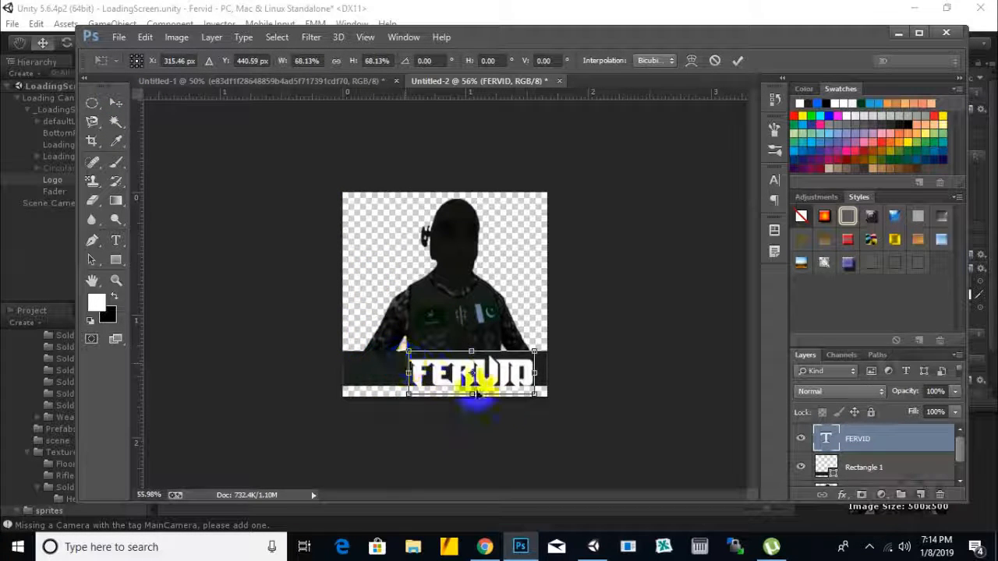
left_click_drag(541, 396, 491, 391)
scroll(467, 393, "up", 4, "alt")
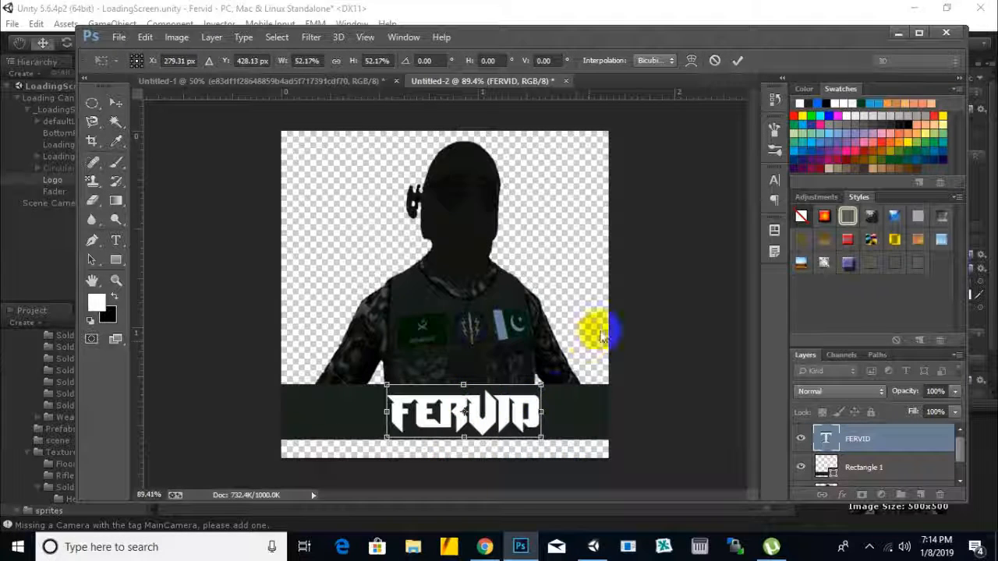
left_click_drag(541, 437, 567, 447, "shift")
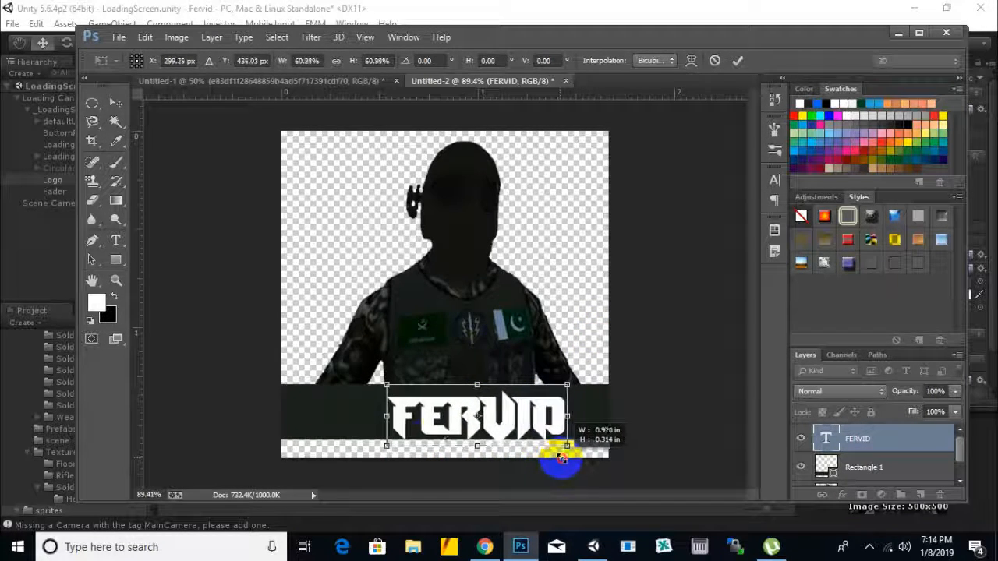
left_click_drag(387, 447, 344, 464, "shift")
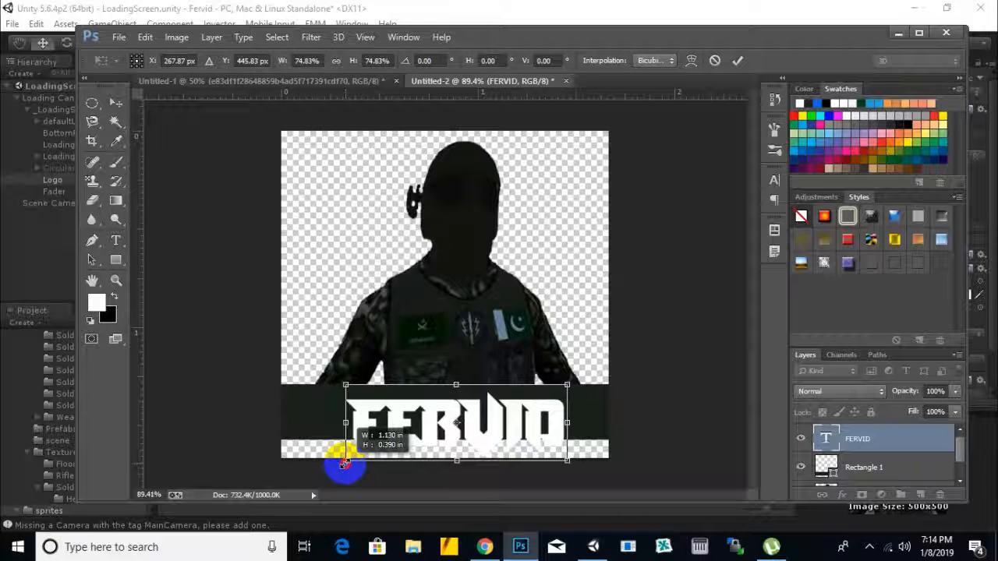
left_click_drag(489, 432, 482, 428)
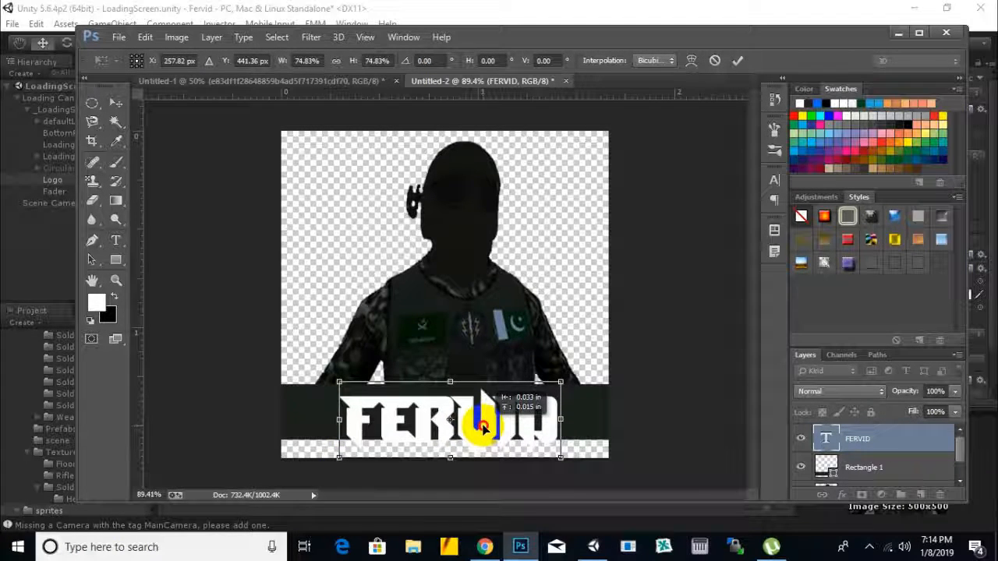
key("Return")
Step: Stretch the Rectangle 1 banner's lower edge down to cover the empty strip at the canvas bottom
right_click(602, 395)
left_click(647, 402)
key("ctrl+t")
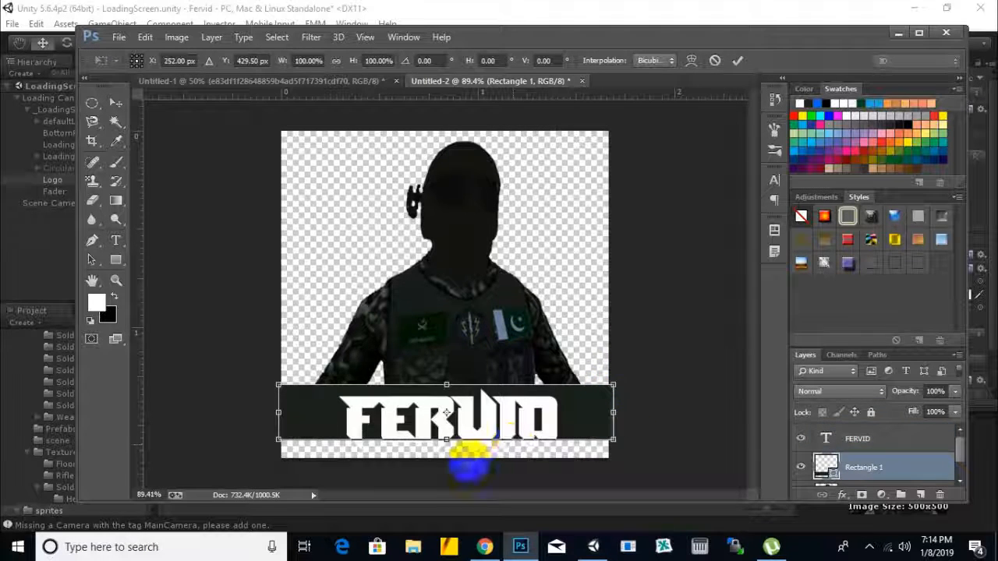
left_click_drag(448, 442, 443, 468)
key("Return")
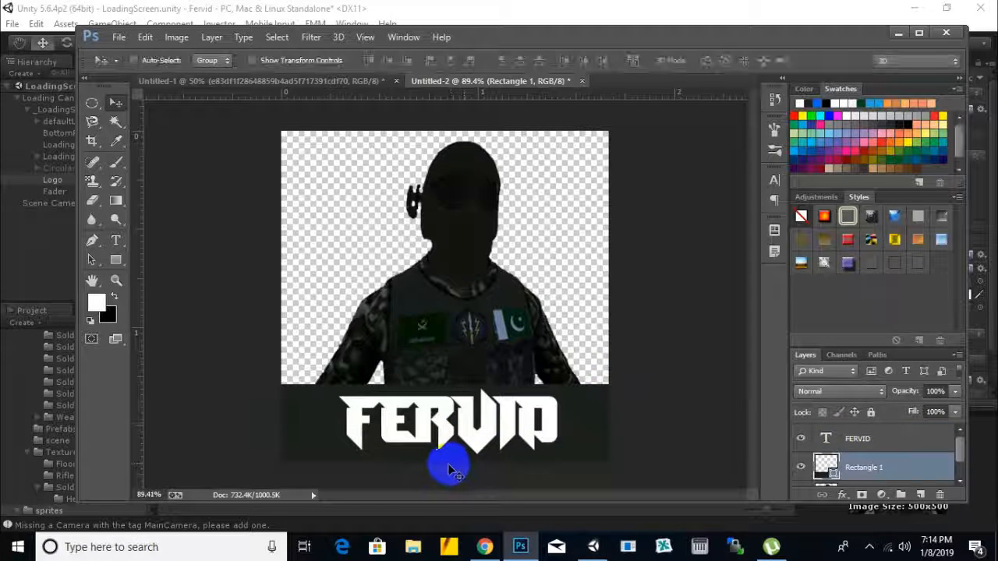
Step: Open the FERVID text layer's blending options and add an Inner Bevel with the Bevel & Emboss effect
right_click(480, 427)
left_click(567, 438)
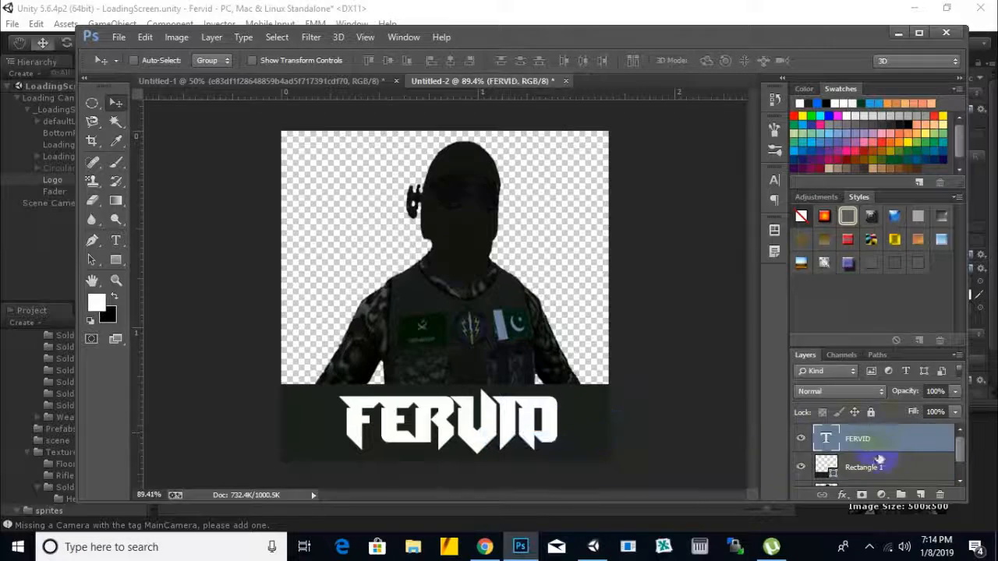
right_click(883, 442)
left_click(639, 97)
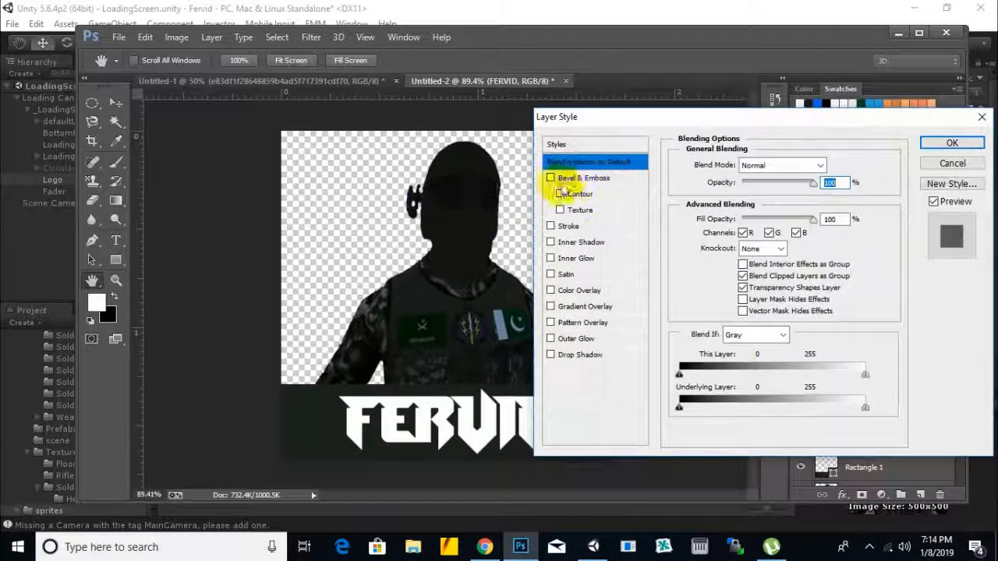
left_click(571, 180)
left_click_drag(724, 123, 824, 76)
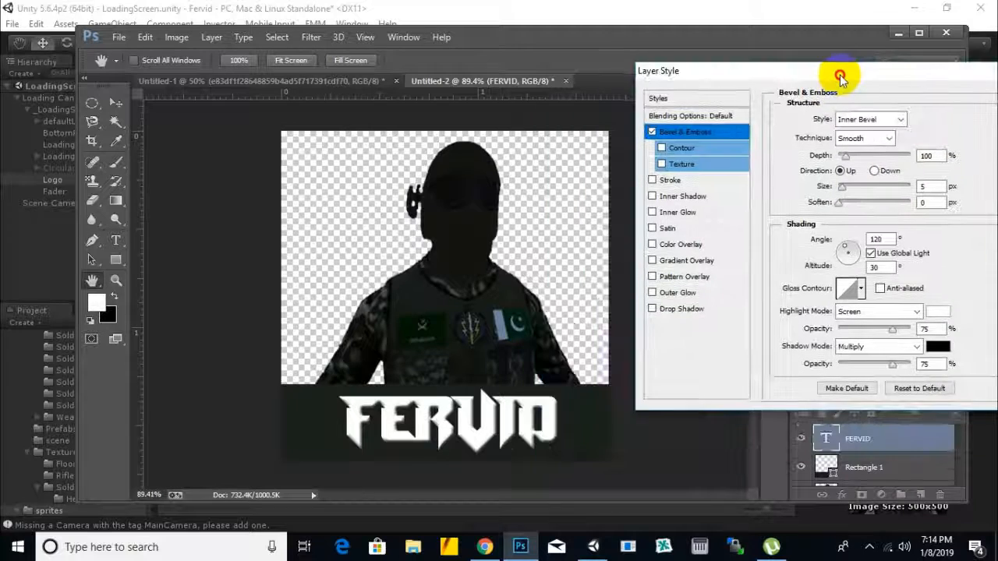
Step: Try the Stroke and Outer Glow effects on the FERVID text
left_click(669, 180)
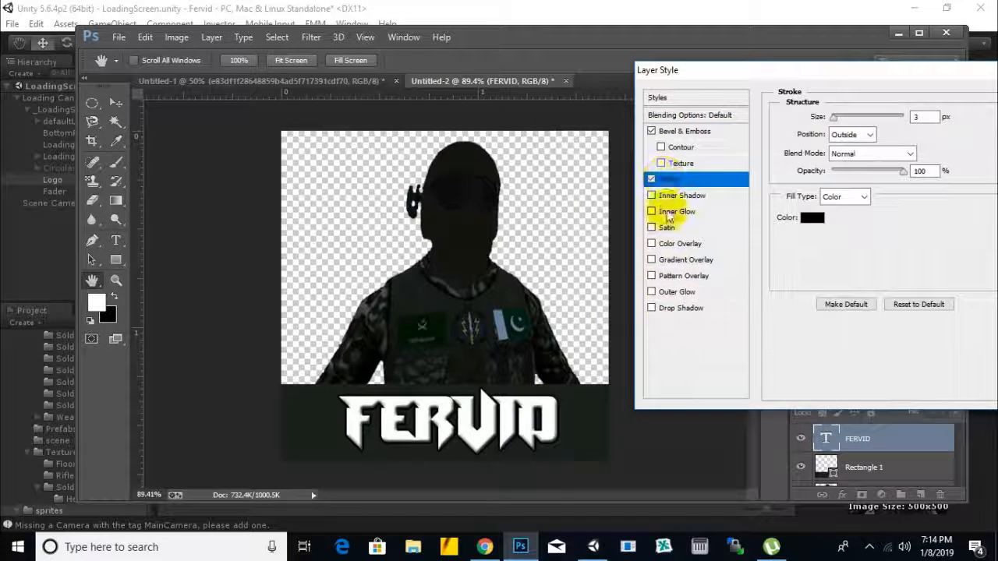
left_click(651, 179)
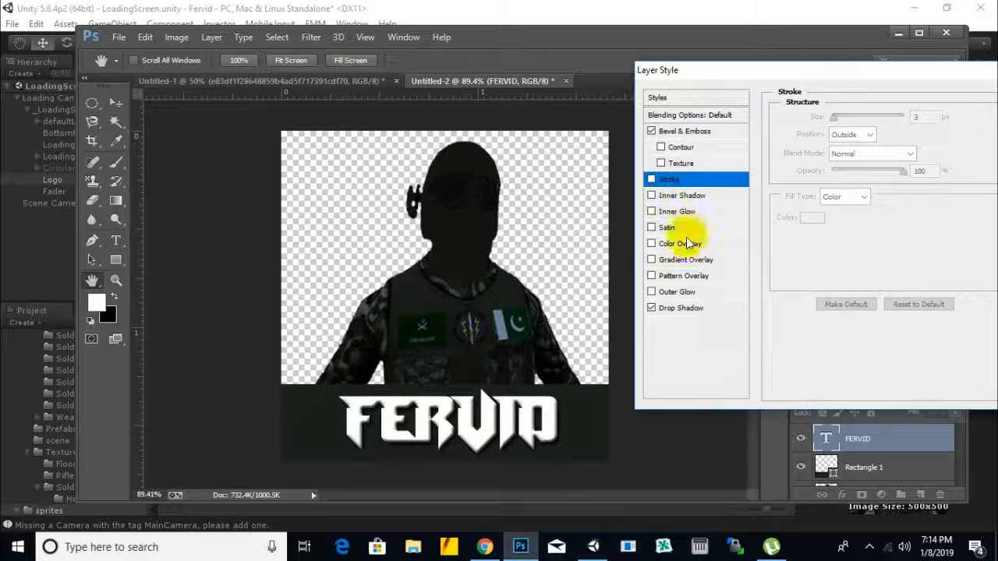
left_click(677, 293)
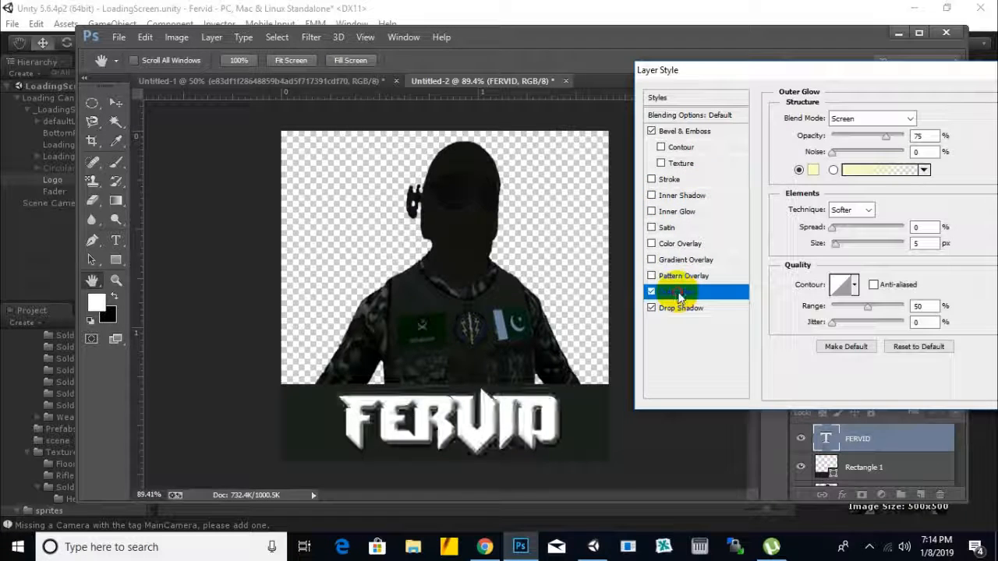
Step: Give the FERVID text a red Drop Shadow with a distance of 11 px and increased spread and size, and apply the layer style
left_click(663, 308)
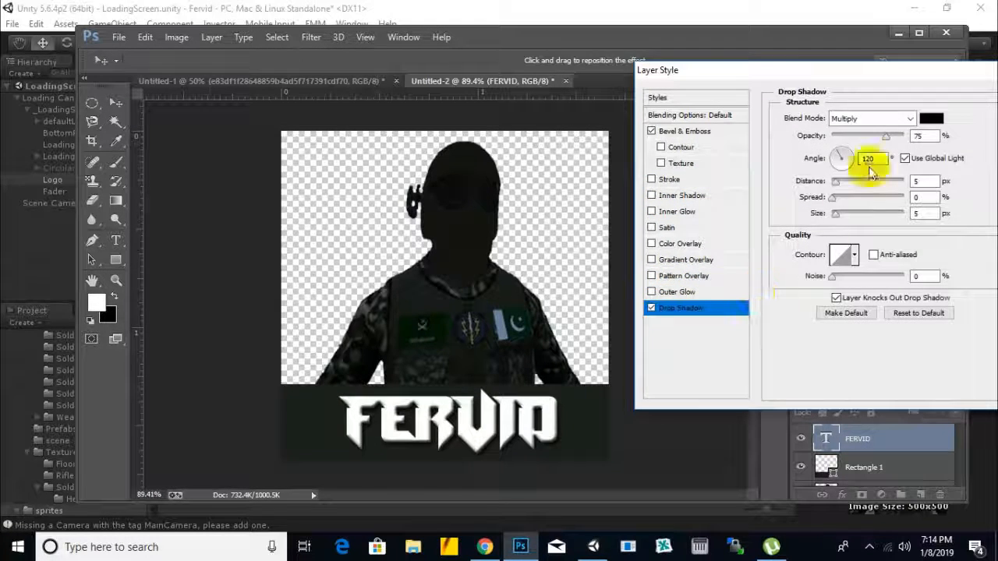
left_click(929, 118)
mouse_move(701, 222)
left_mouse_down()
mouse_move(662, 261)
mouse_move(585, 212)
mouse_move(731, 196)
mouse_move(731, 205)
left_mouse_up()
left_click(885, 189)
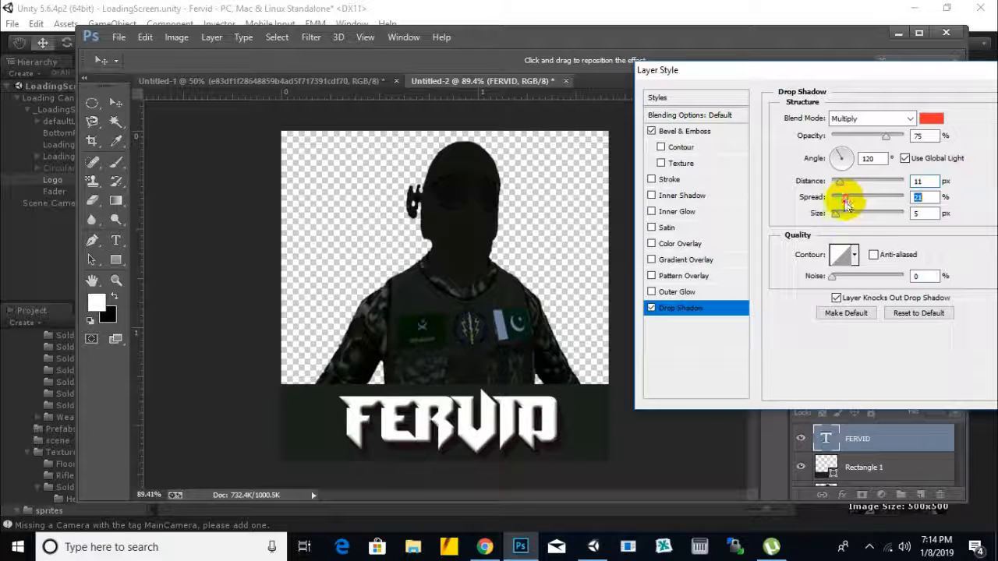
left_click_drag(839, 219, 847, 217)
left_click_drag(961, 71, 651, 120)
left_click(744, 148)
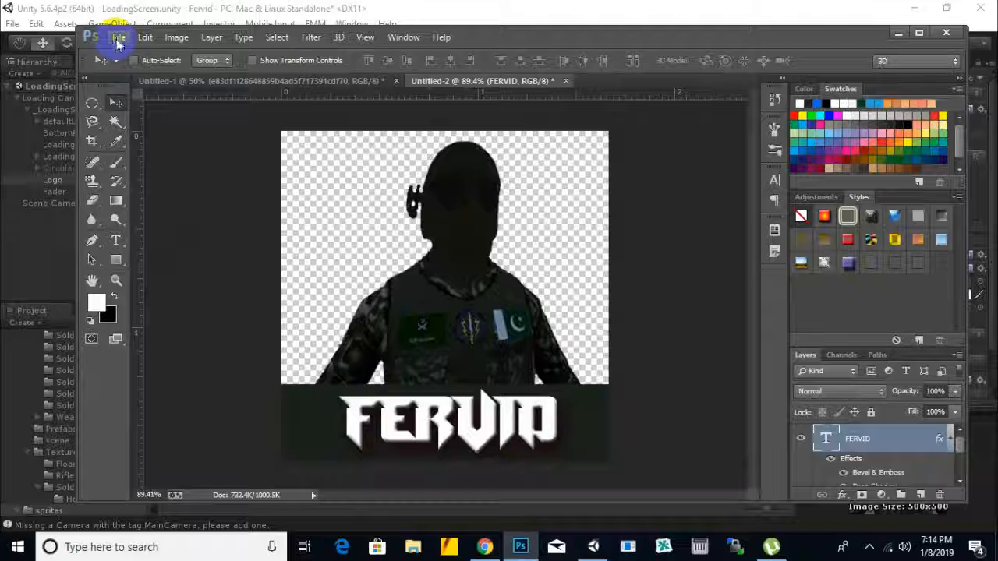
Step: Save the logo in PNG format over logo.png in the project's sprites folder, accepting the replacement and PNG options
left_click(118, 39)
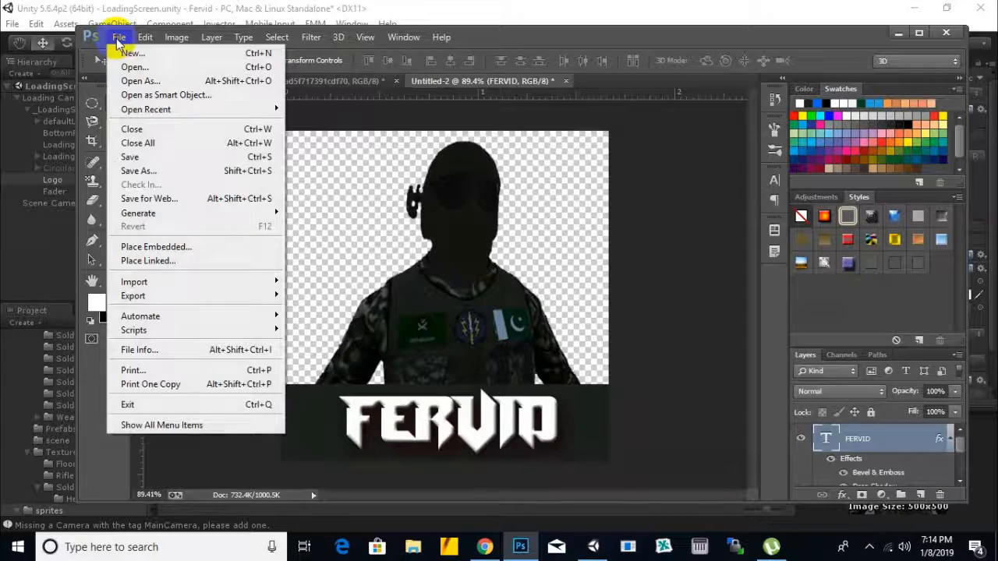
left_click(133, 169)
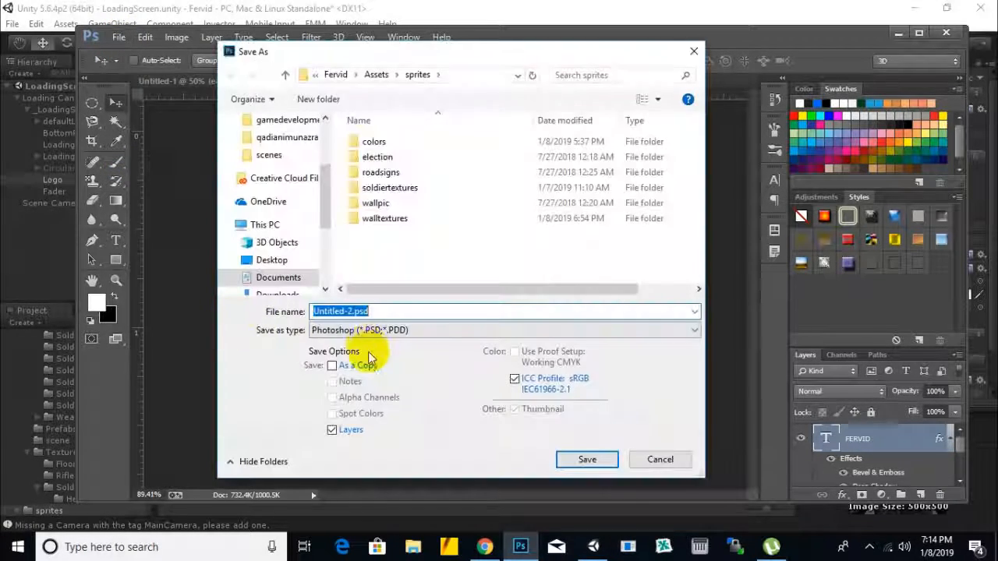
left_click(383, 330)
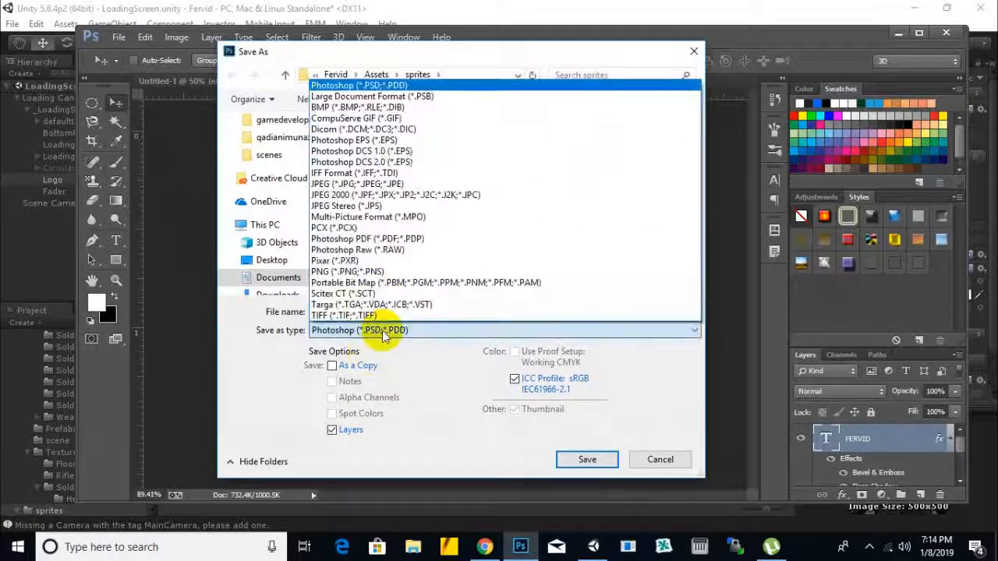
left_click(340, 272)
left_click(387, 239)
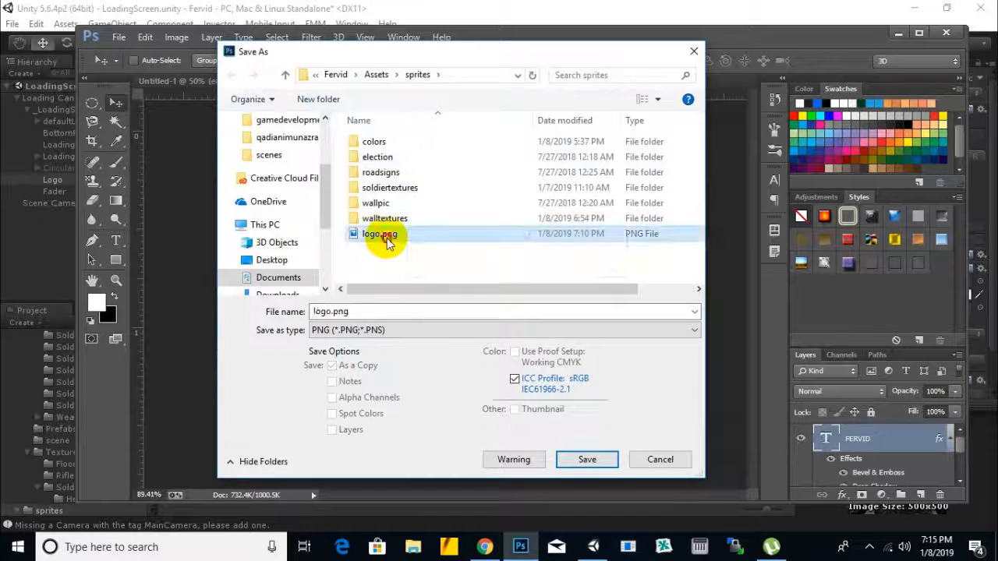
left_click(585, 456)
left_click(548, 279)
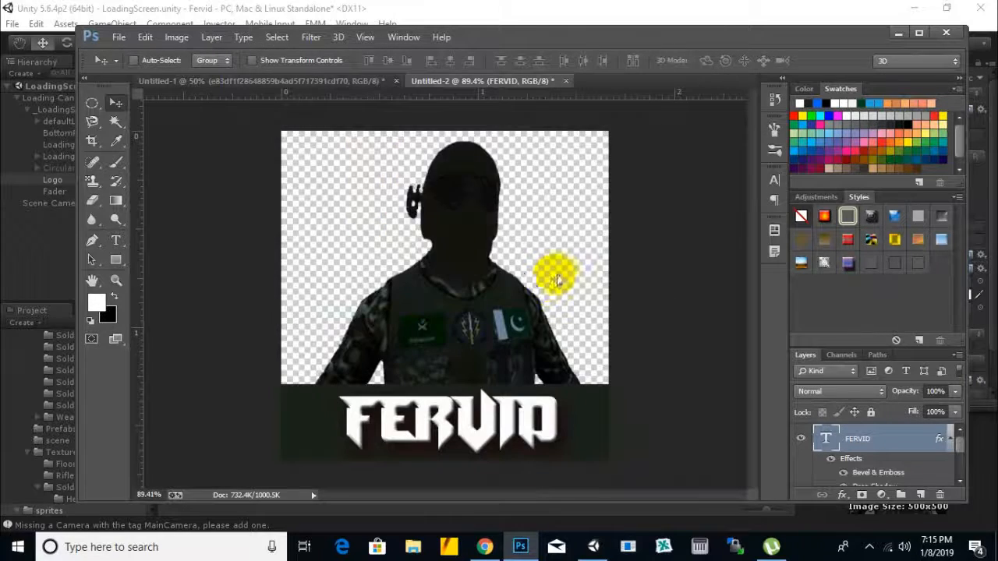
left_click(563, 173)
Step: Switch to Unity, select the logo sprite in the sprites folder, and view the loading screen in play mode before stopping it
left_click(568, 7)
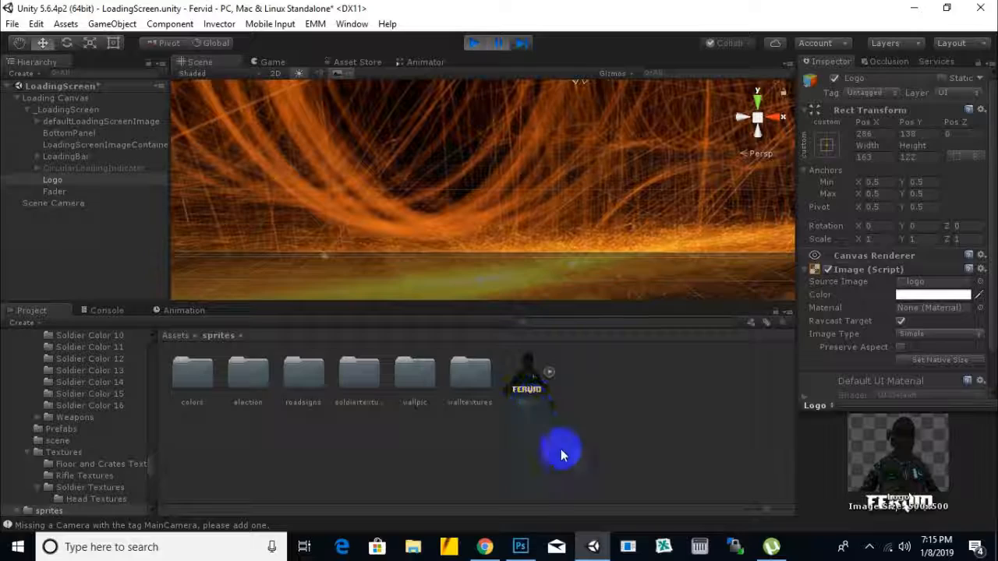
left_click(544, 397)
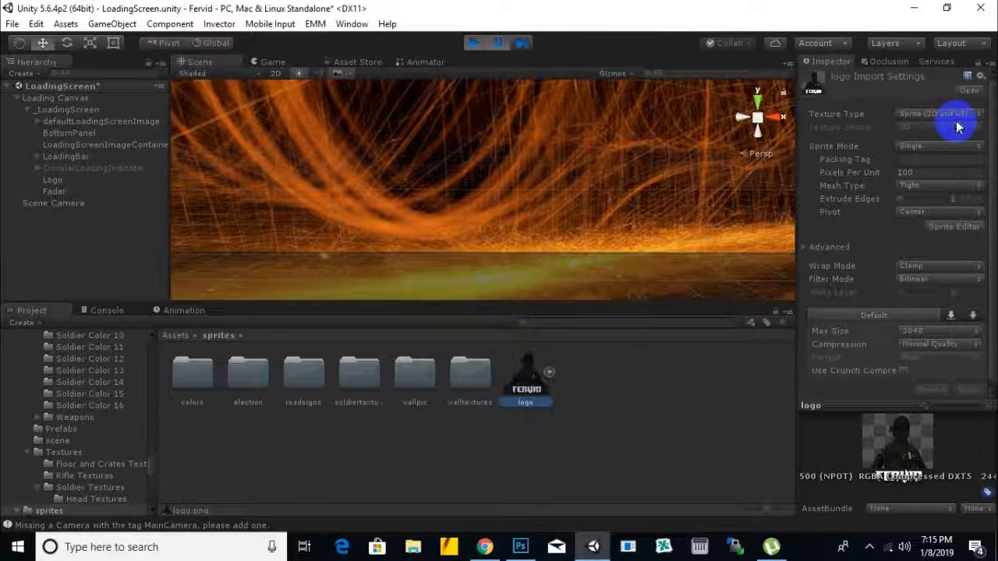
left_click(474, 43)
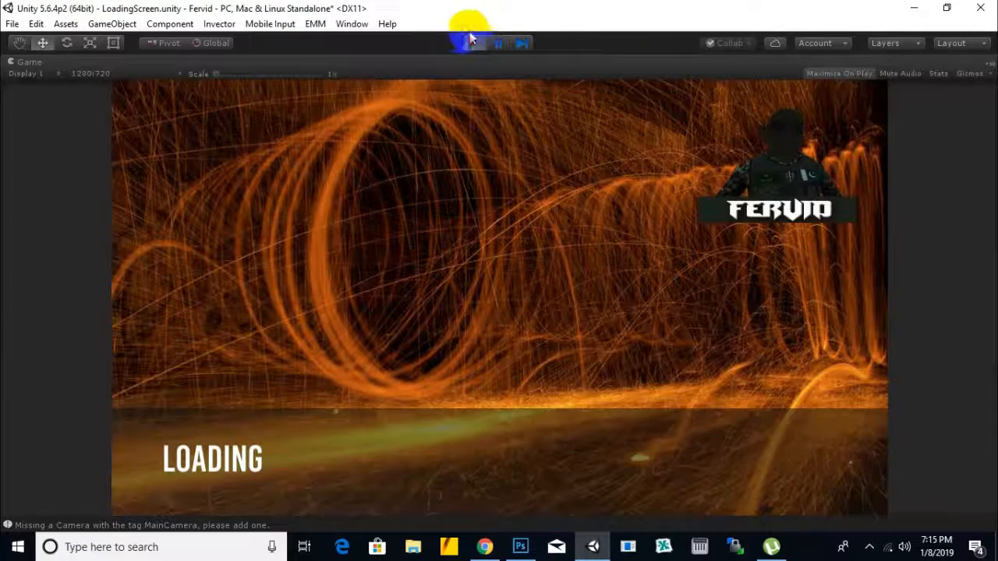
left_click(473, 41)
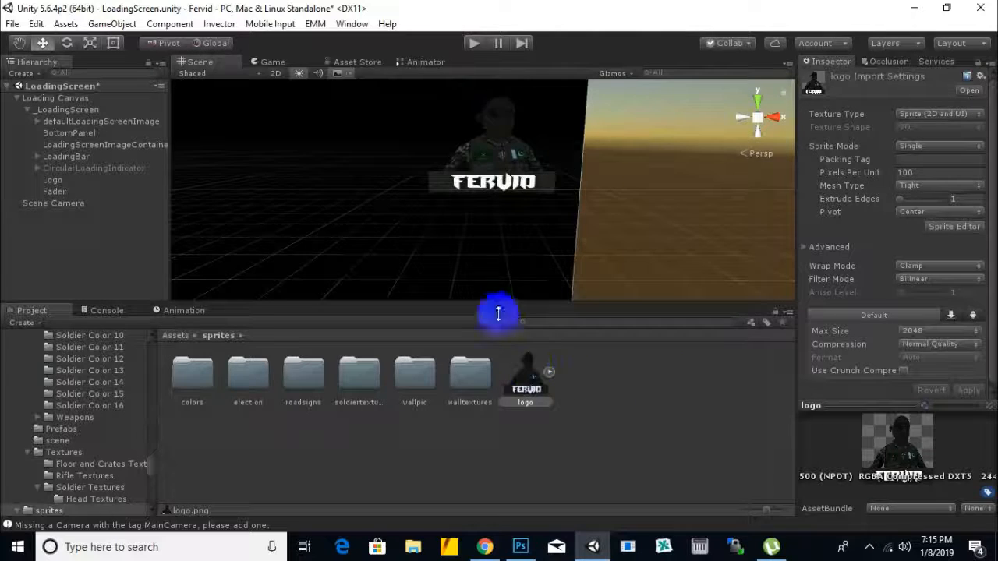
Step: Run the LoadingScreen scene again to check the updated logo against its backgrounds, and stop playback
left_click(492, 155)
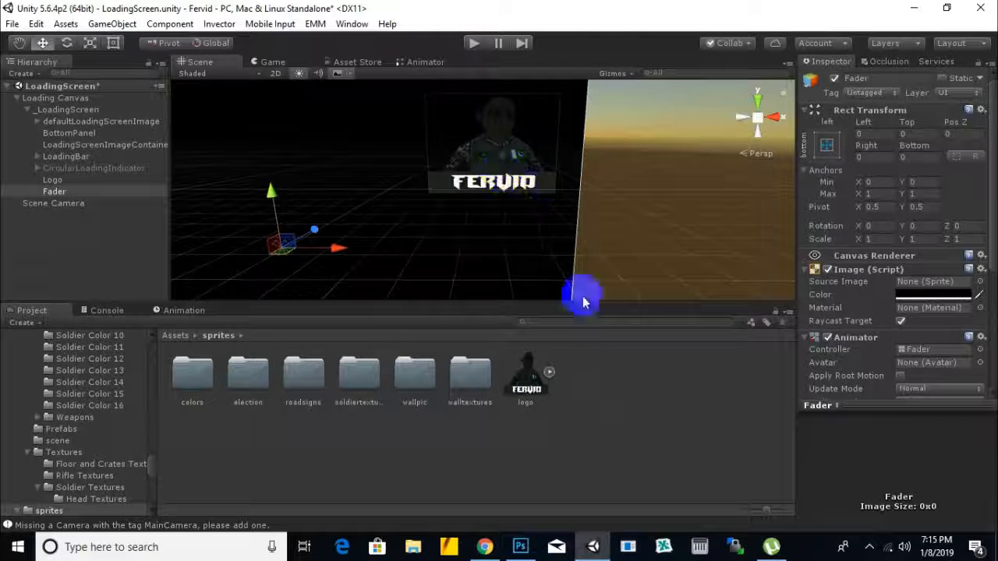
scroll(652, 237, "down", 1)
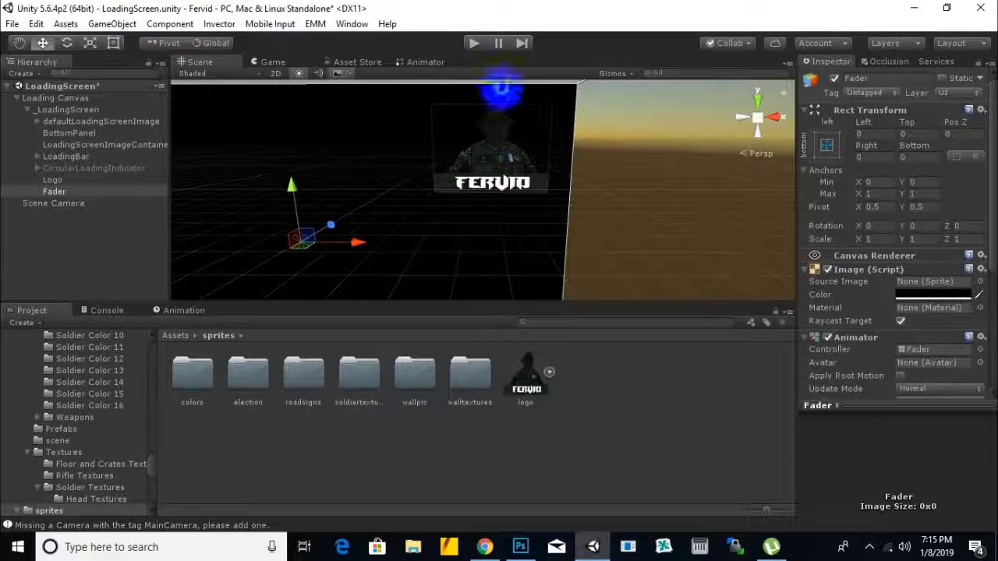
left_click(476, 47)
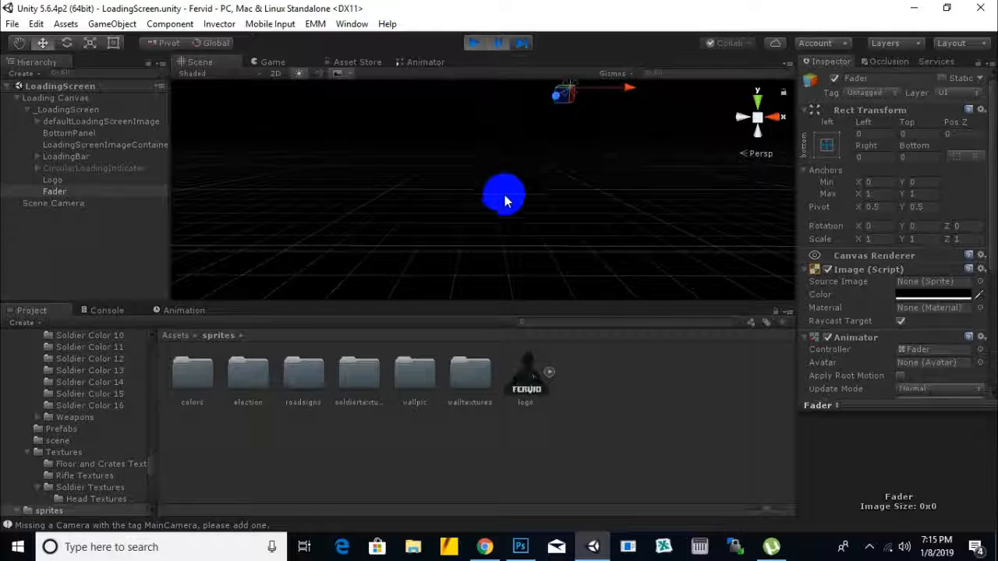
left_click(500, 45)
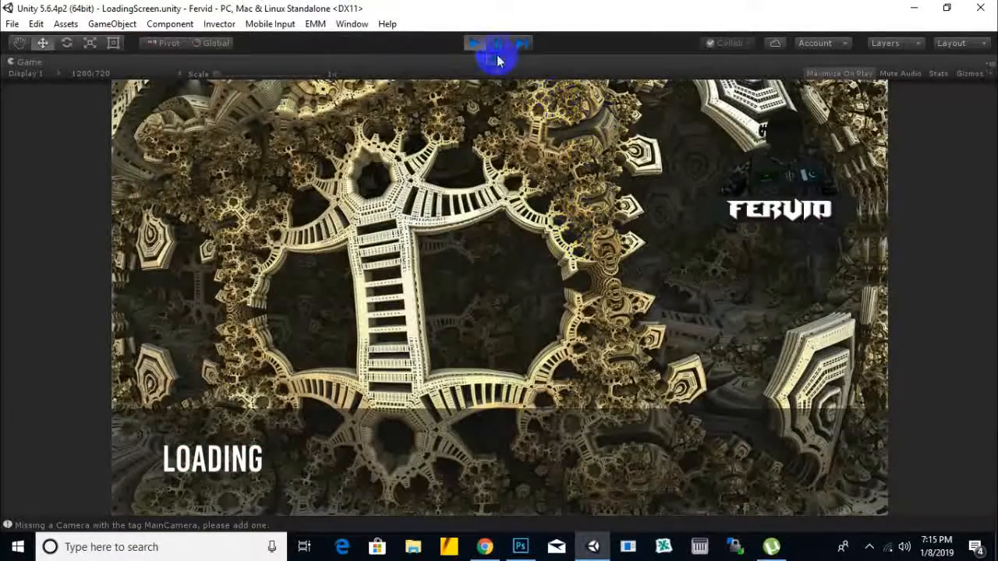
left_click(474, 43)
Step: Switch to Photoshop, select the whole FERVID text for editing and try the Viner Hand ITC font
left_click(520, 547)
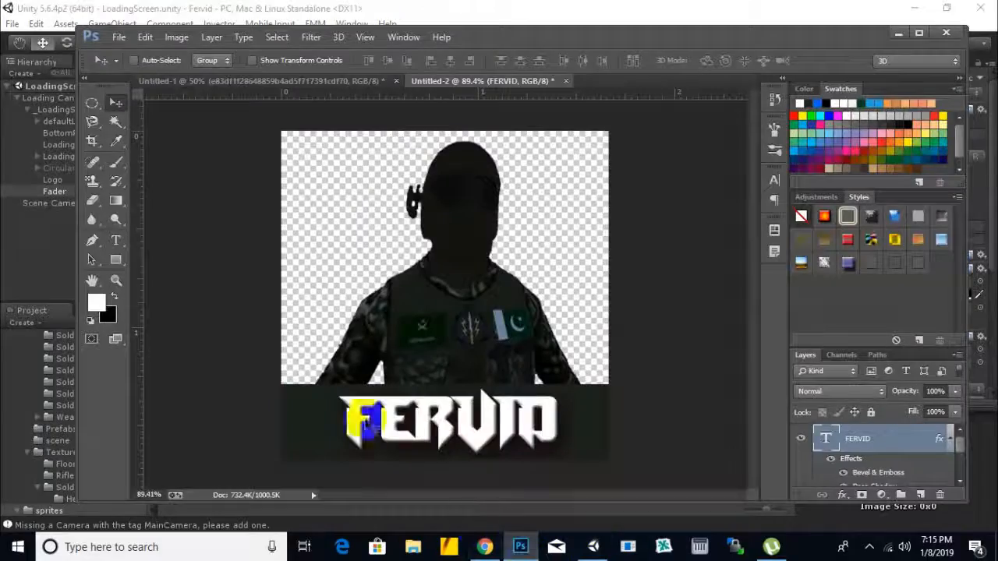
left_click(116, 241)
left_click(380, 422)
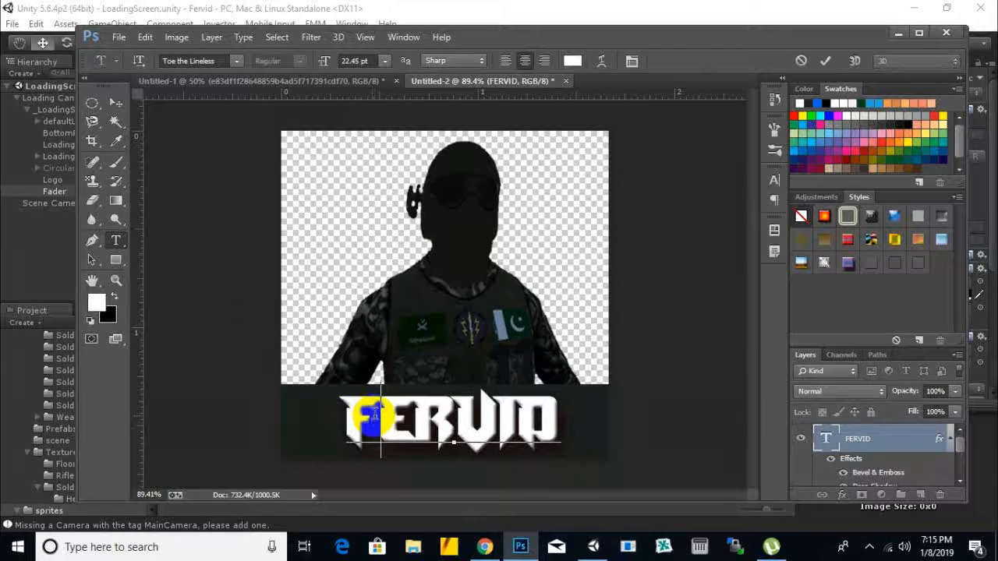
key("ctrl+a")
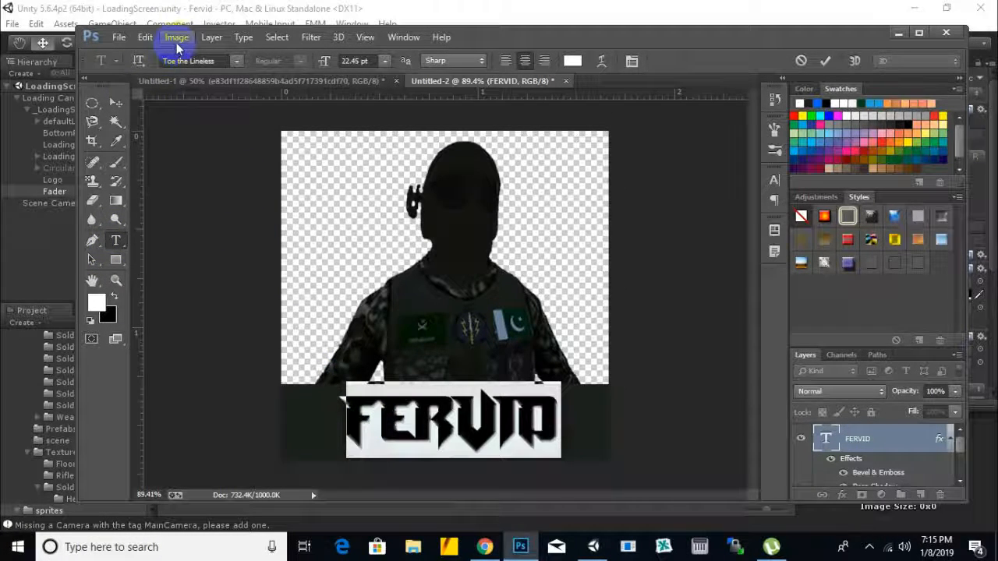
left_click(236, 62)
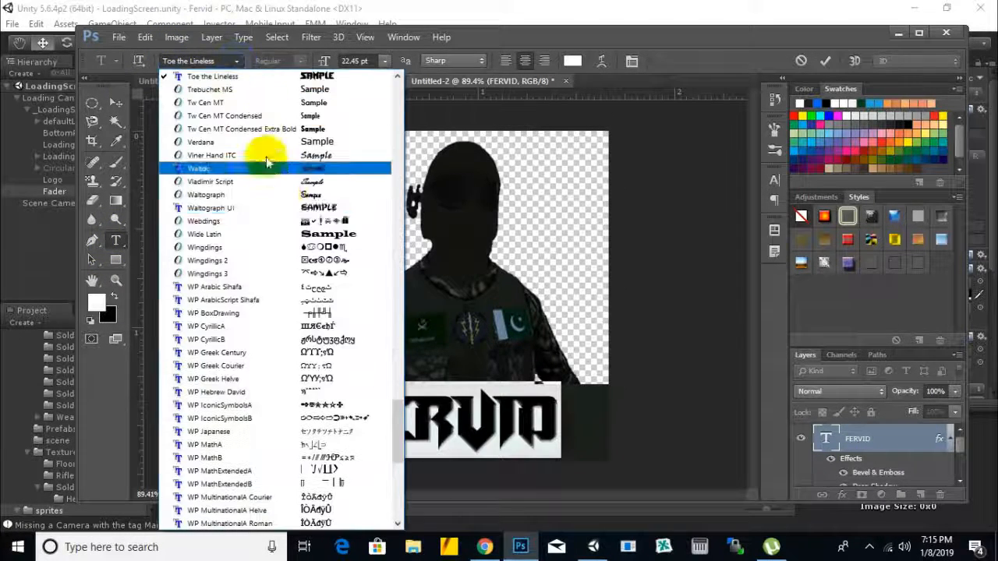
left_click(314, 152)
Step: Set the FERVID text's font to Showcard Gothic and commit the text edit
left_click(234, 60)
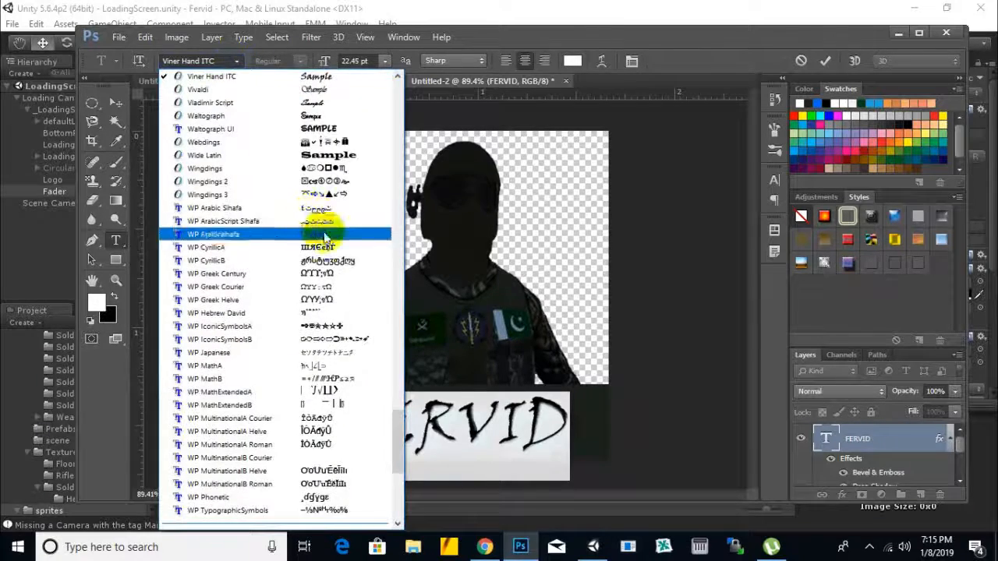
scroll(334, 249, "up", 6)
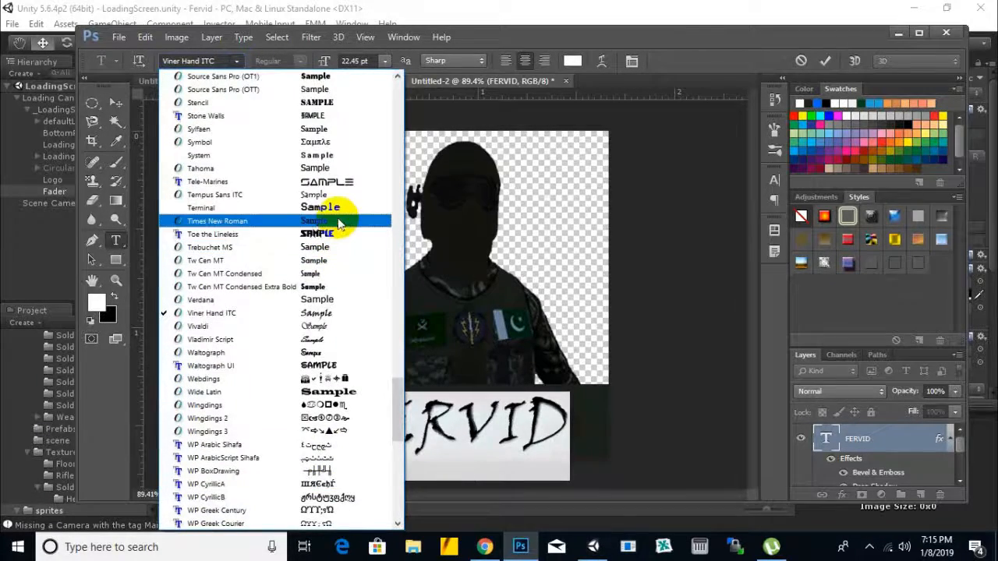
scroll(327, 171, "up", 5)
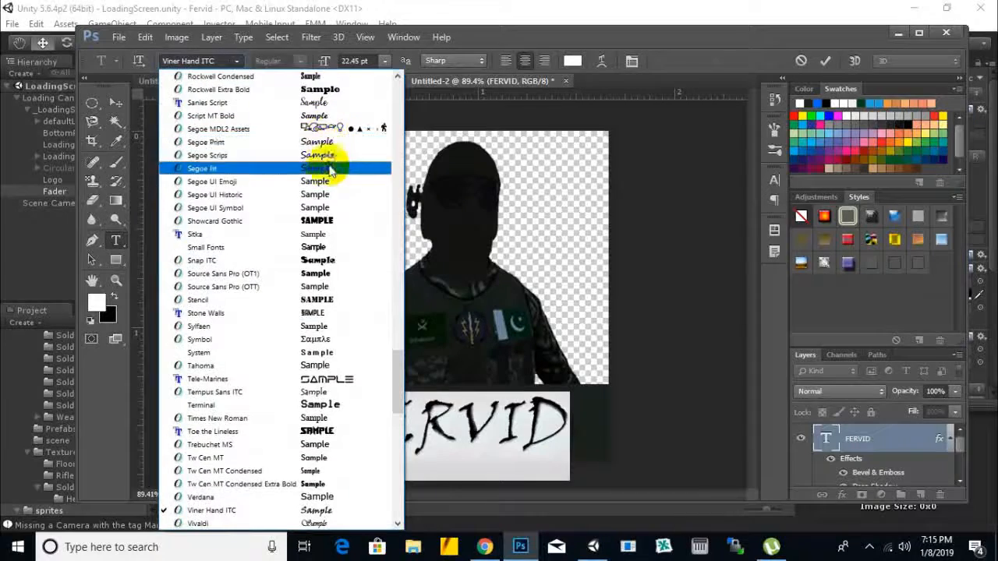
left_click(327, 222)
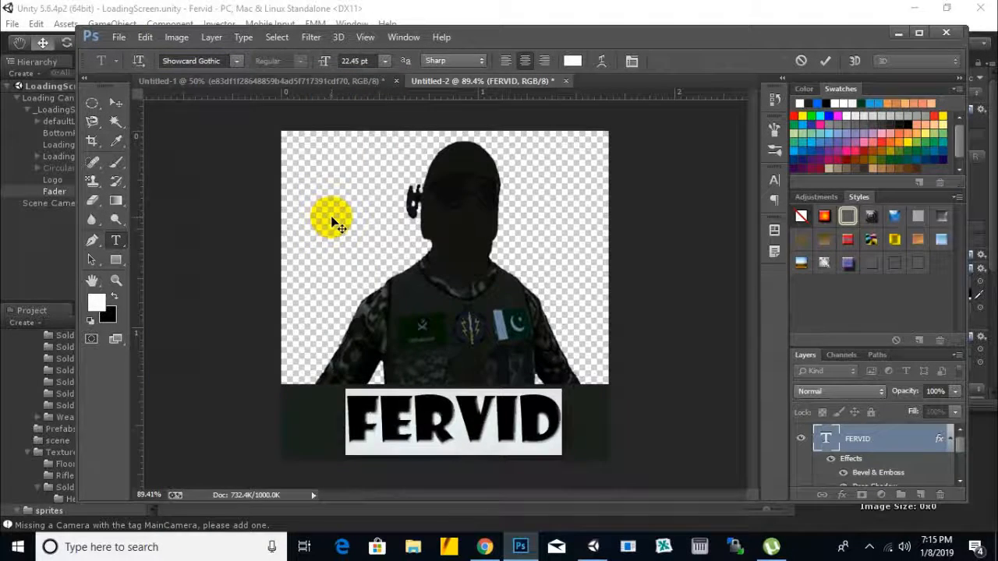
left_click(116, 103)
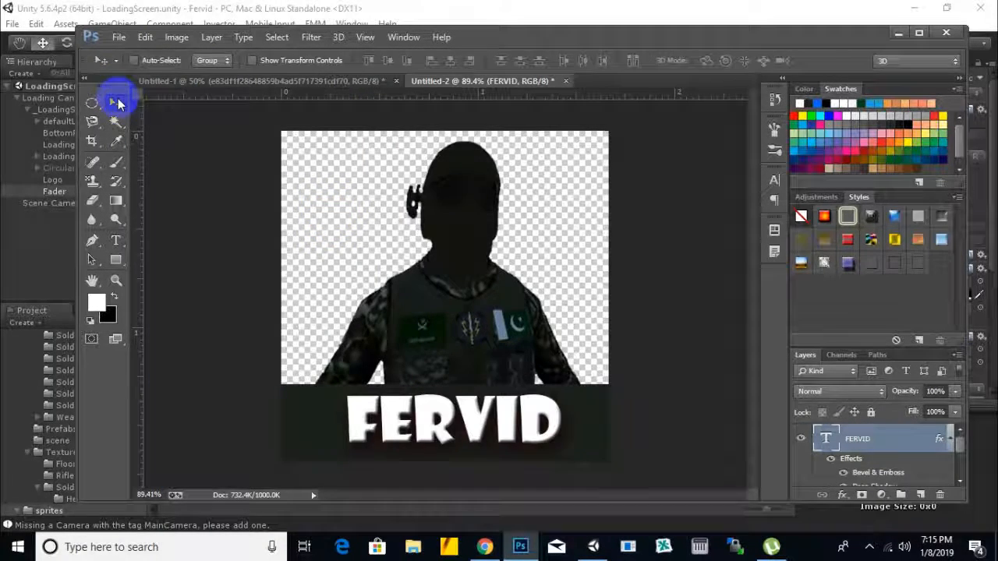
left_click(535, 334)
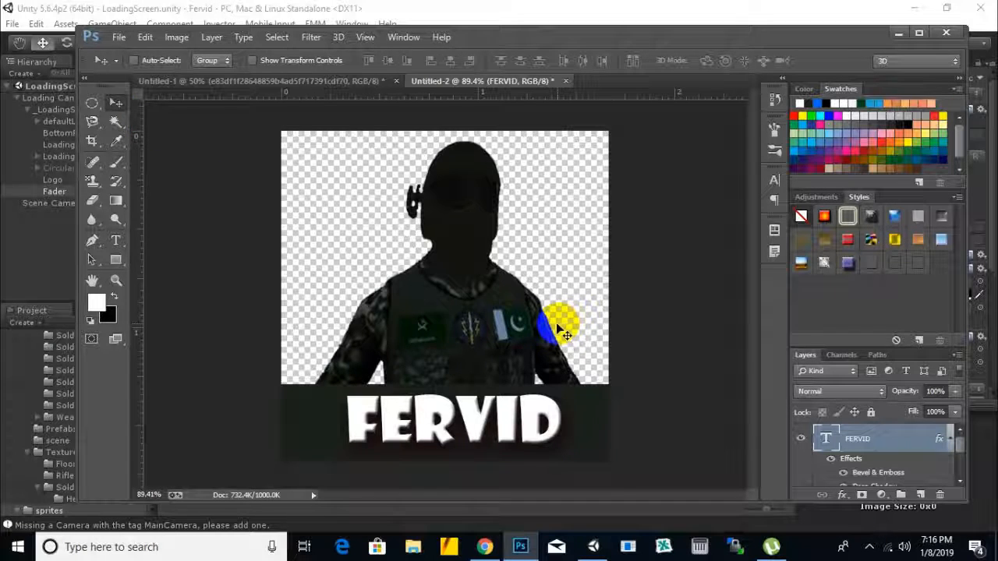
left_click(136, 62)
left_click(120, 47)
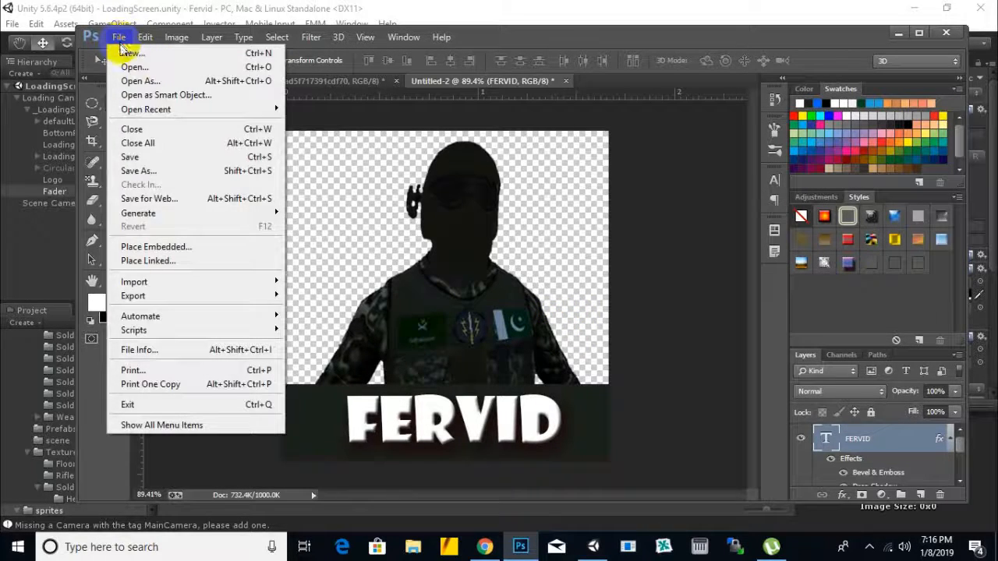
Step: Narrow the Rectangle 1 banner from both sides so it fits more closely around the FERVID text, and apply the transform
left_click(607, 404)
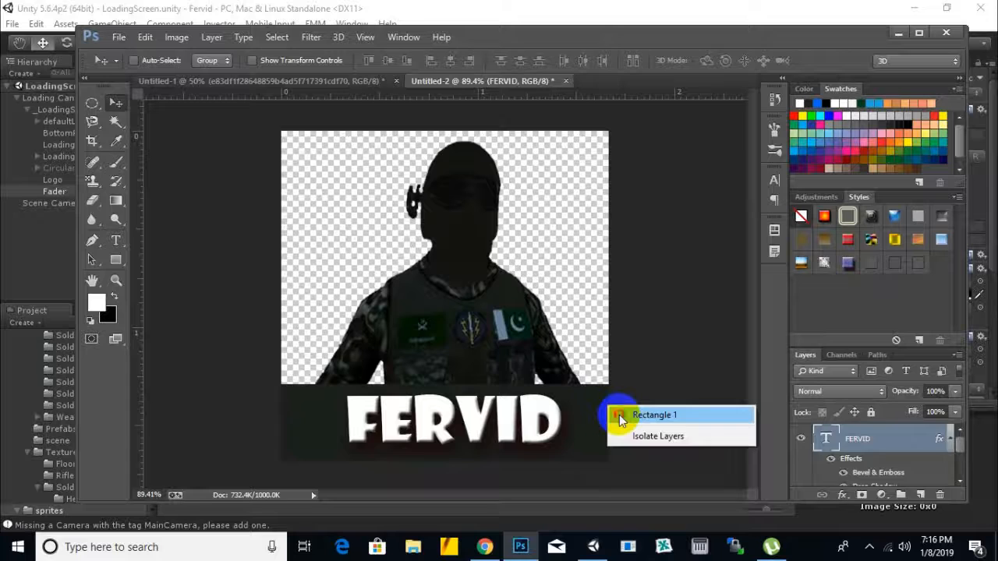
left_click(620, 415)
key("ctrl+t")
left_click(609, 431)
left_click_drag(609, 431, 579, 438)
left_click_drag(279, 428, 317, 427)
double_click(489, 393)
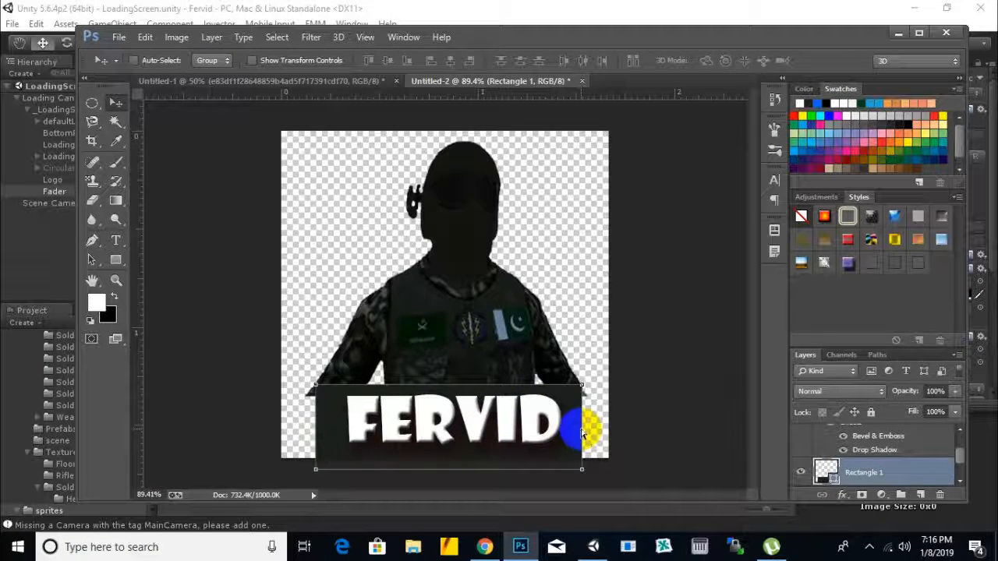
Step: Widen the Rectangle 1 banner slightly on both sides, to about 107% width, and apply the transform
key("ctrl+t")
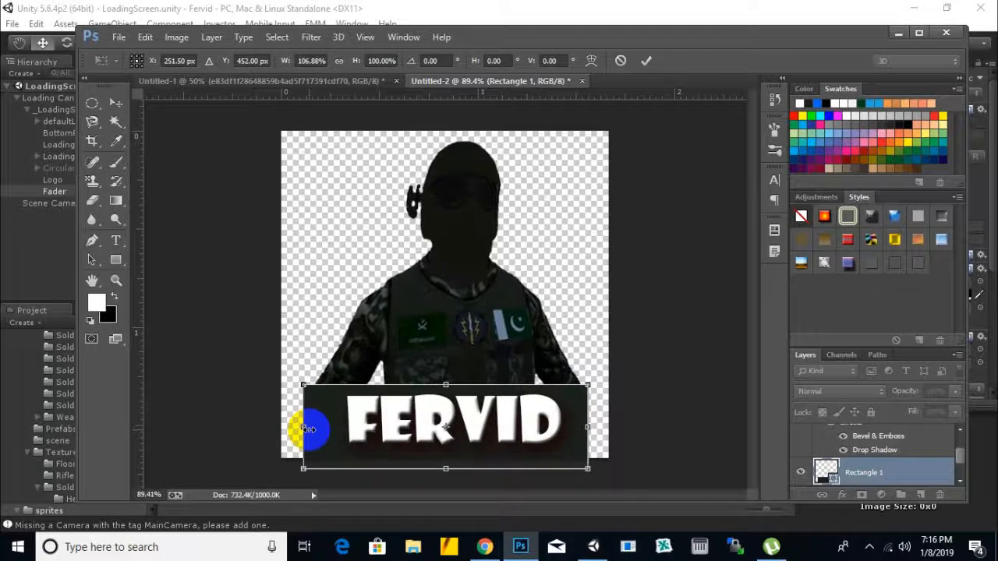
double_click(311, 429)
Step: Save the design in PNG format over the existing logo.png in the Fervid sprites folder
left_click(121, 37)
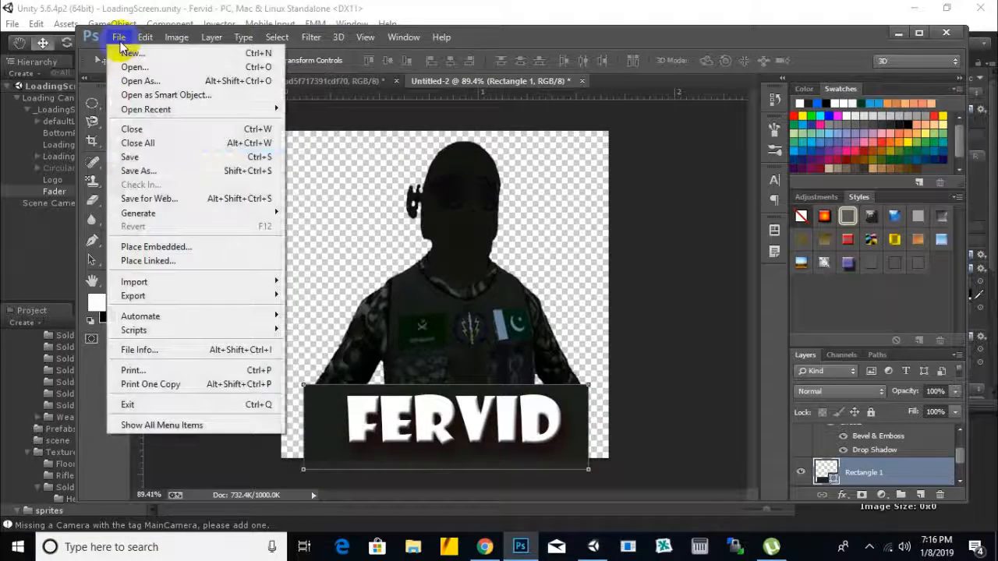
left_click(138, 170)
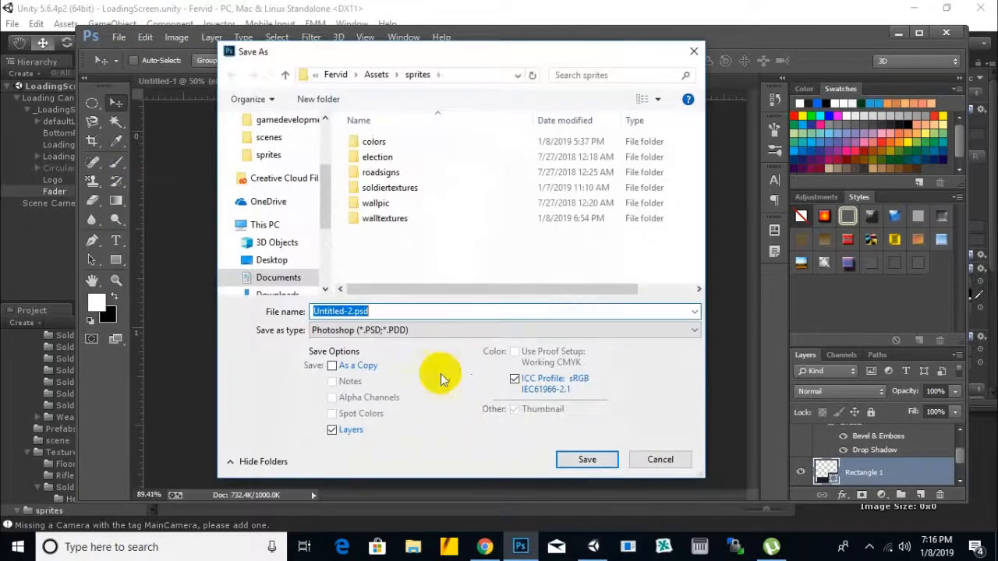
left_click(424, 330)
left_click(410, 255)
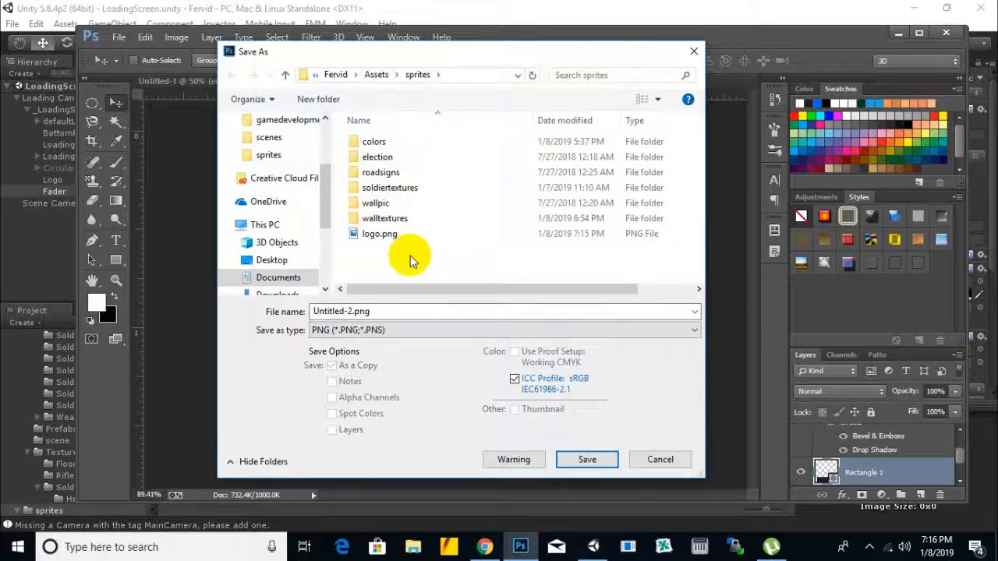
double_click(381, 234)
left_click(536, 276)
left_click(547, 169)
Step: Switch to Unity, run the LoadingScreen scene to check the revised logo, select the Logo object and stop playback
left_click(684, 5)
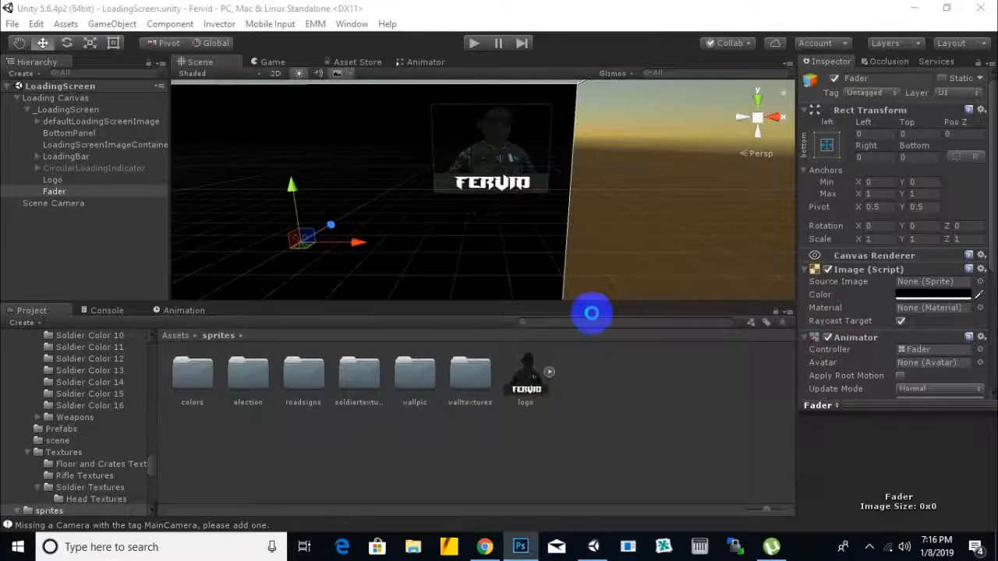
left_click(476, 45)
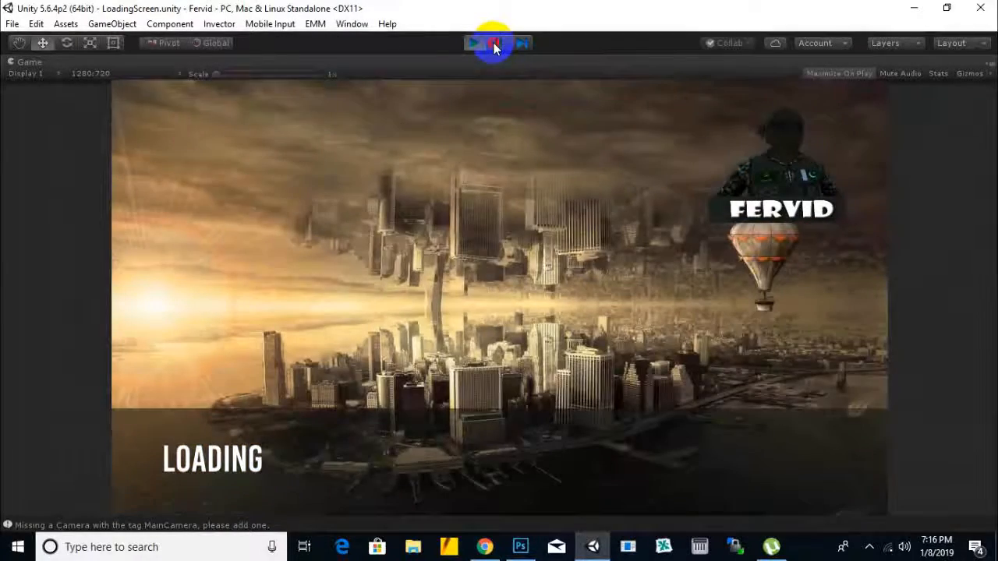
left_click(495, 47)
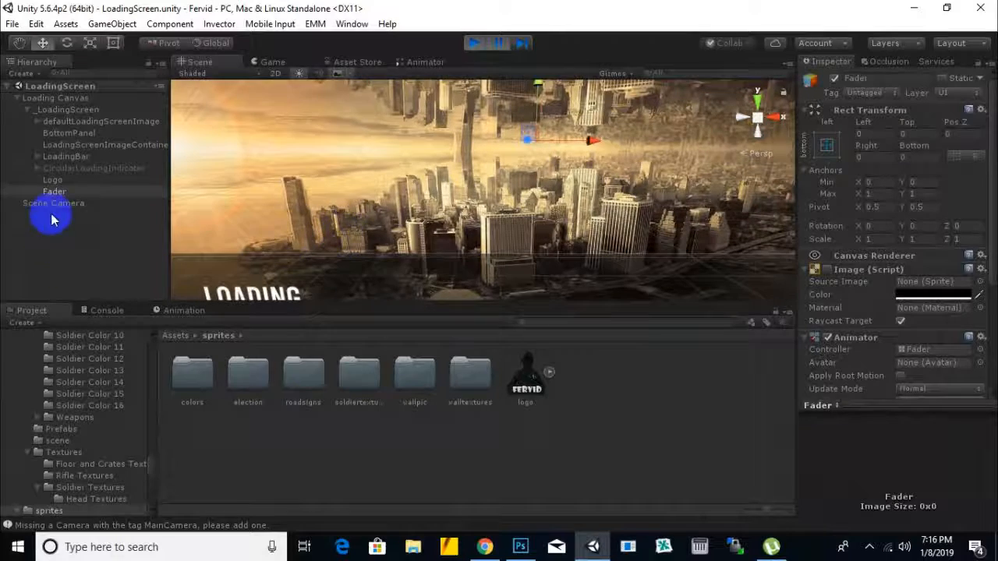
left_click(52, 181)
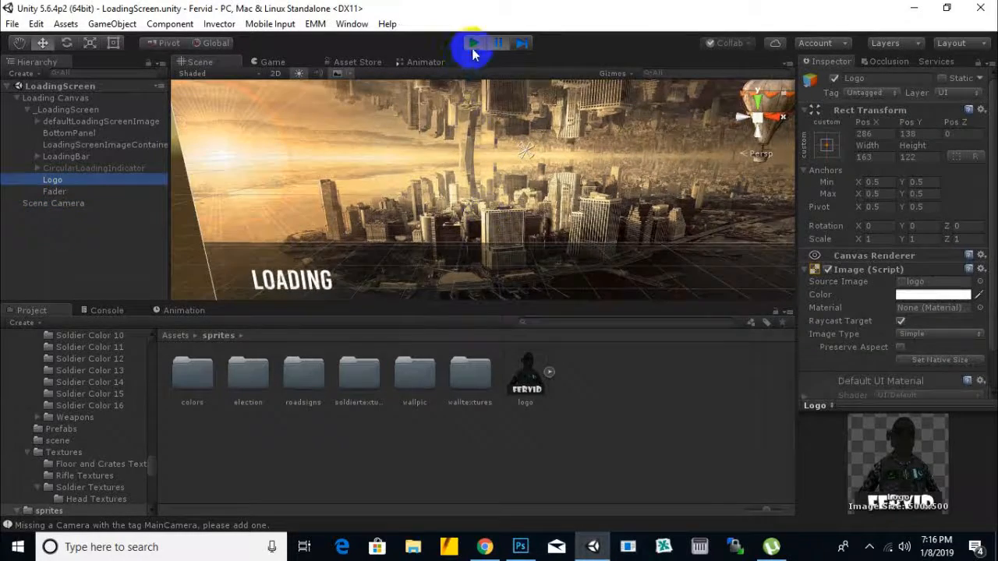
left_click(473, 44)
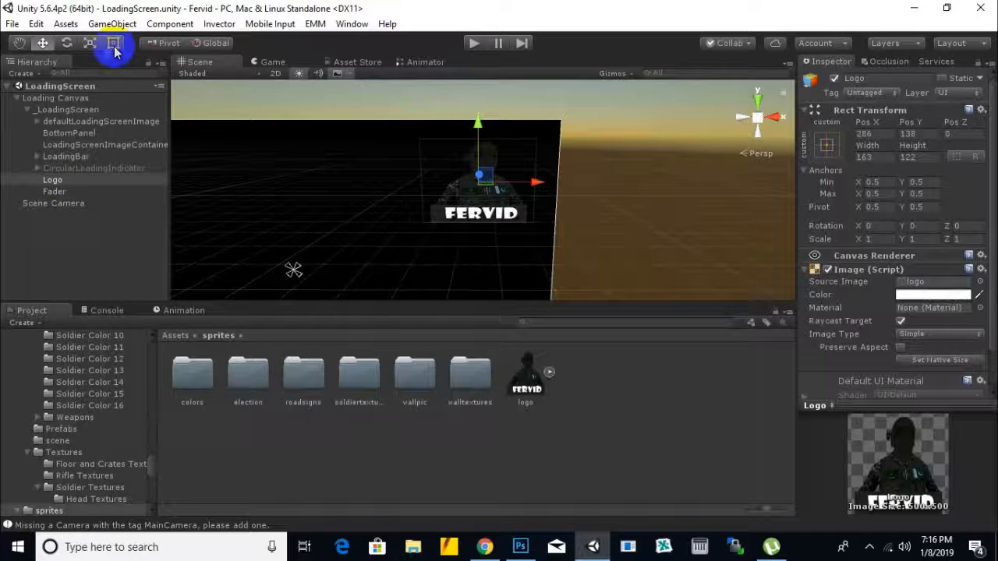
Step: Stretch the Logo vertically to a Y scale of about 1.28 and lower it to Pos Y 129
left_click(90, 43)
left_click_drag(481, 129, 481, 111)
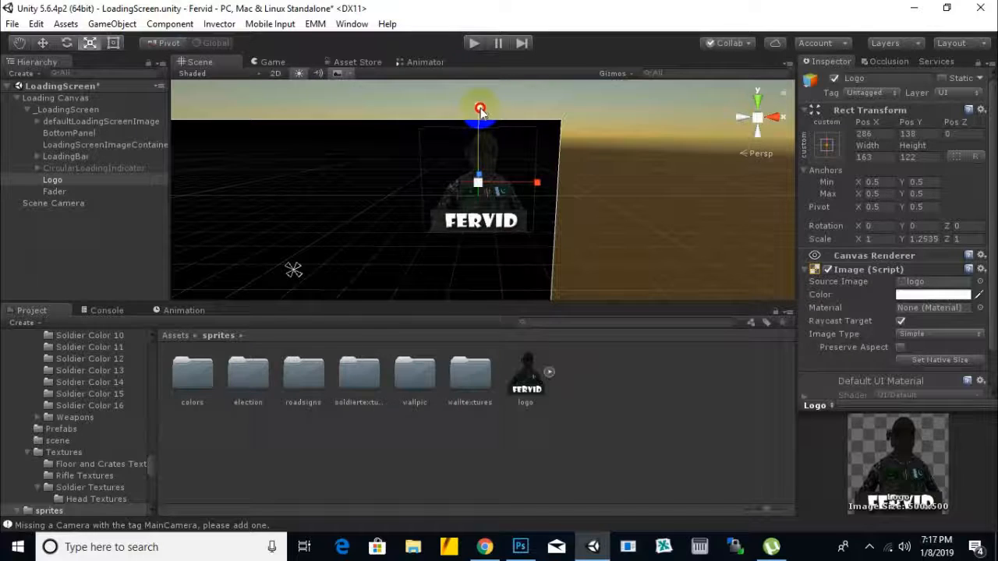
left_click(43, 43)
left_click_drag(480, 133, 481, 137)
scroll(683, 212, "down", 1)
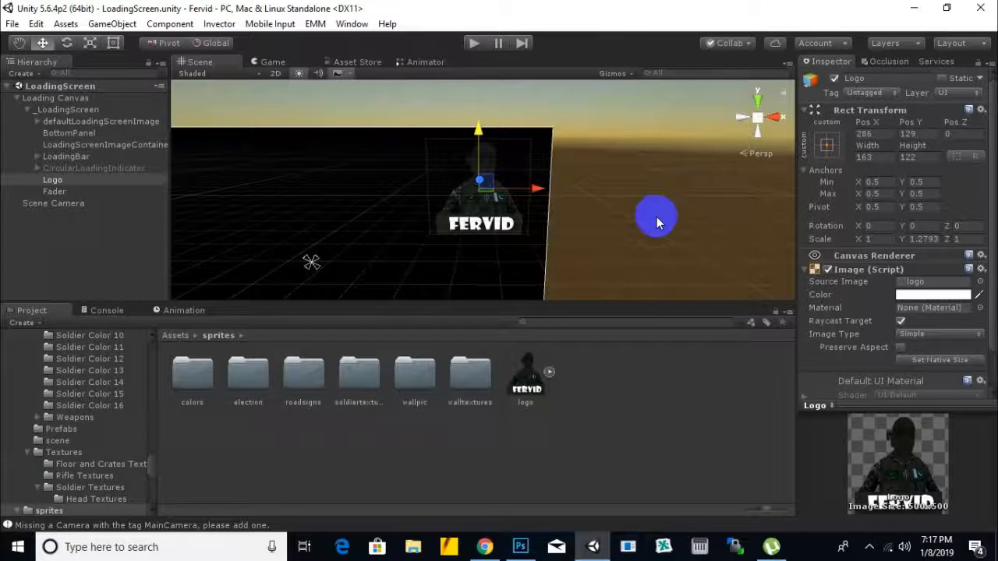
Step: Open the scenes folder in the project assets and bring the whole loading screen into view
left_click(175, 335)
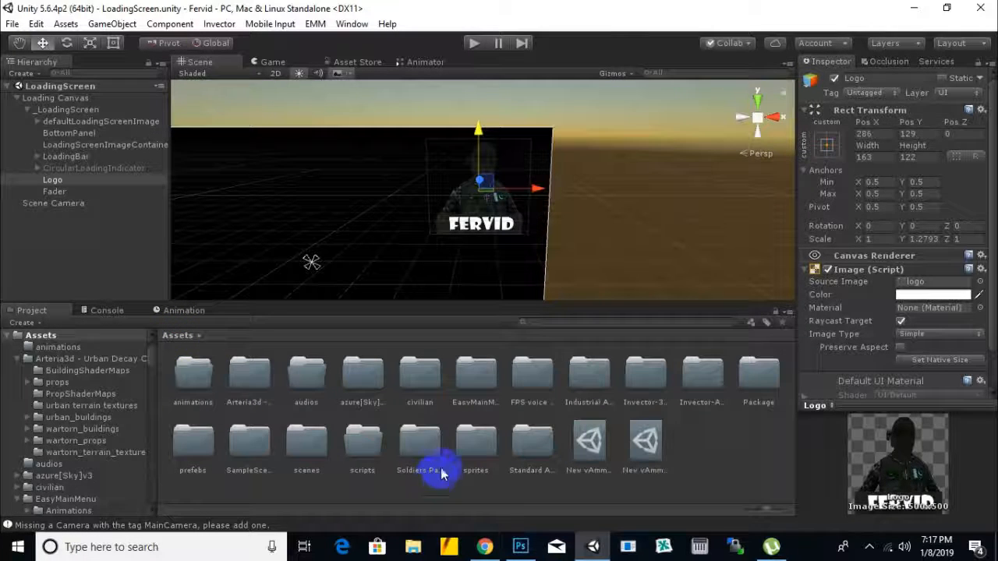
left_click(355, 440)
double_click(296, 434)
scroll(624, 226, "down", 1)
middle_click_drag(569, 233, 674, 198)
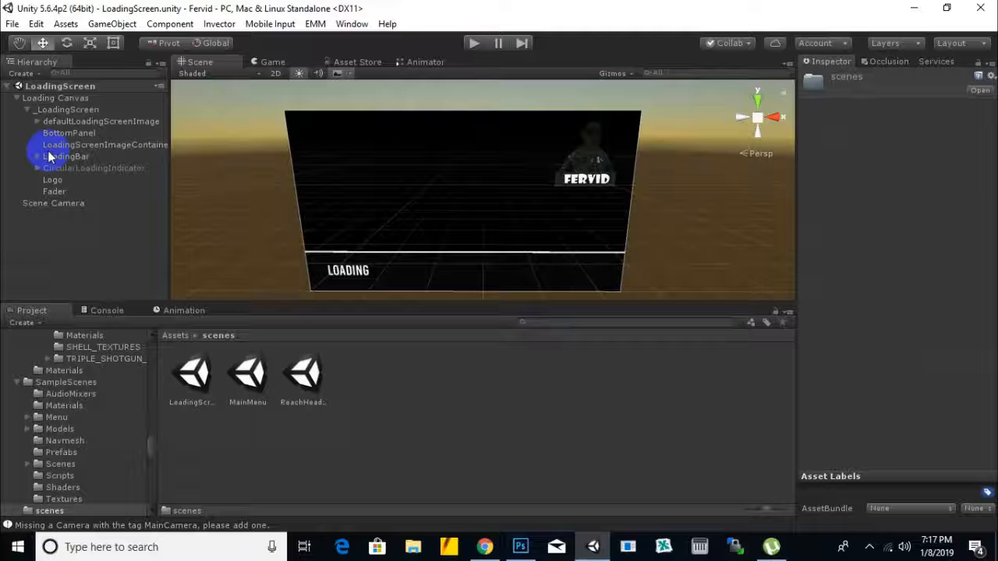
Step: Examine the component settings of defaultLoadingScreenImage, LoadingBar and the _LoadingScreen object
left_click(67, 110)
left_click(65, 122)
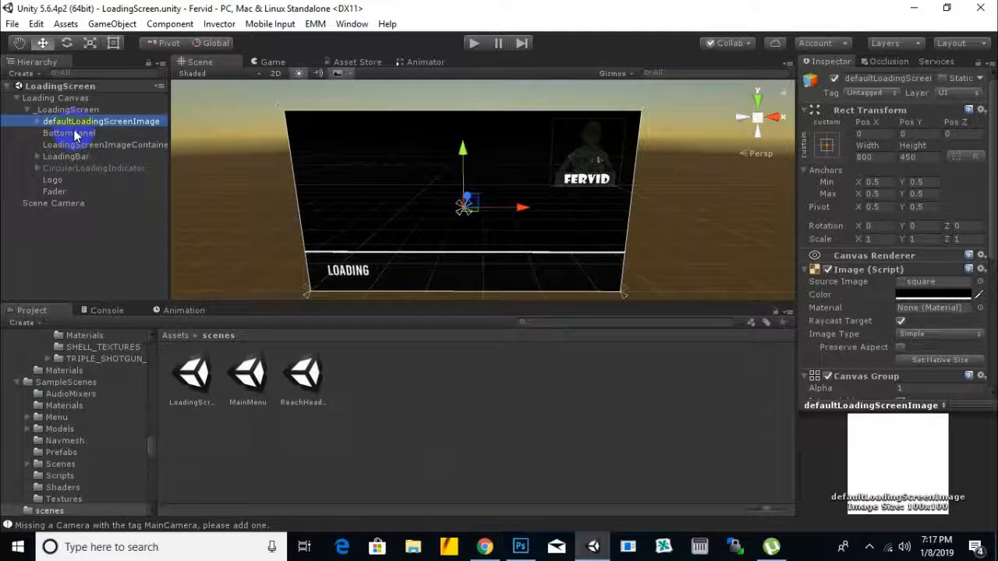
left_click_drag(39, 124, 47, 122)
scroll(850, 312, "down", 6)
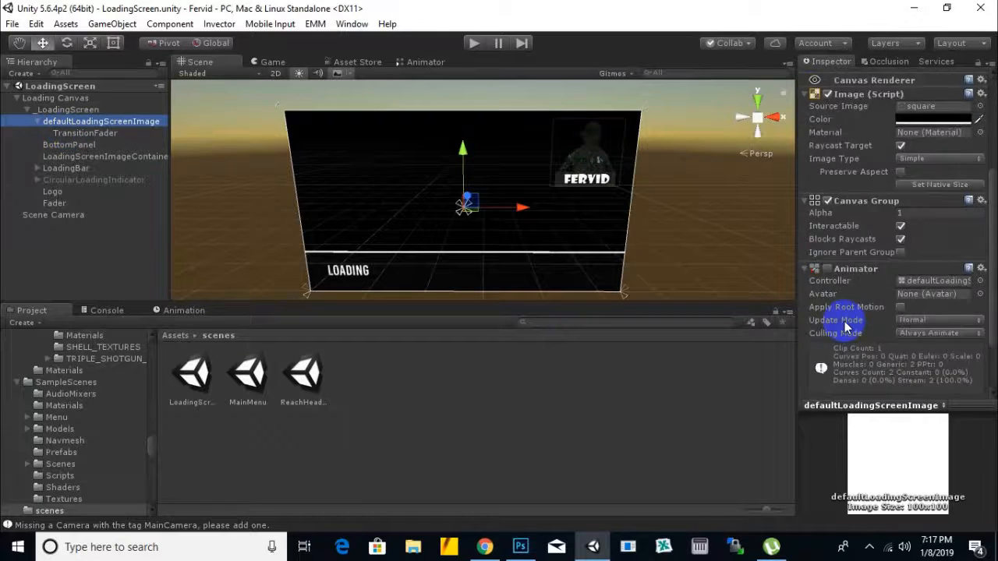
left_click(67, 168)
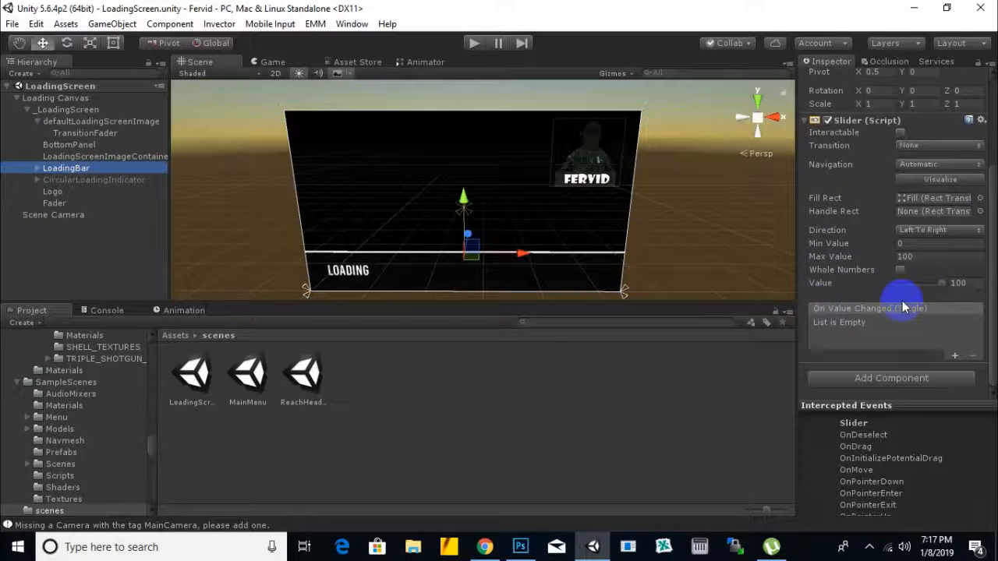
scroll(902, 300, "up", 5)
left_click(56, 109)
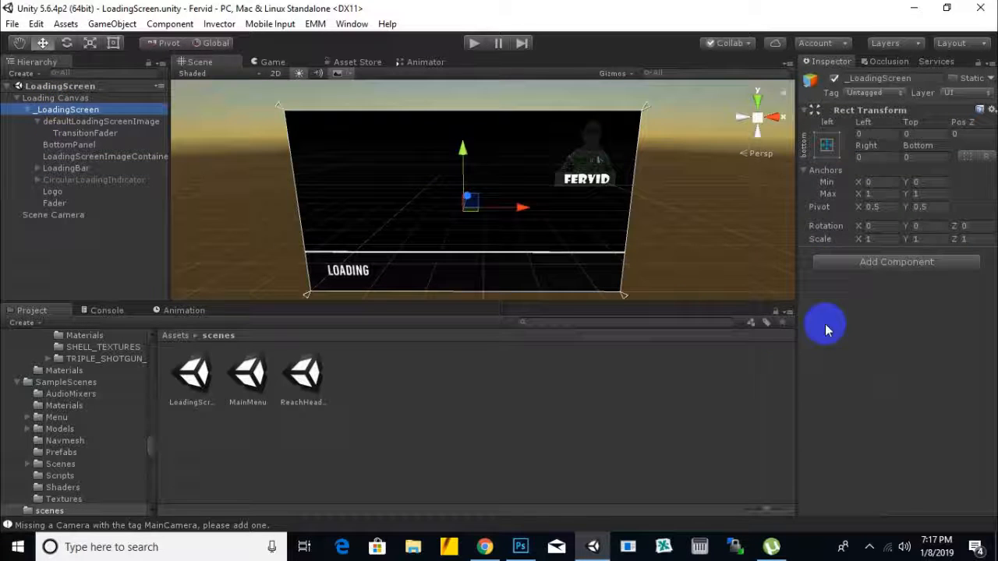
Step: Examine the Loading Canvas components, including the Loading Screen script's Scene Specific Loading Image settings
left_click(55, 97)
scroll(895, 302, "down", 3)
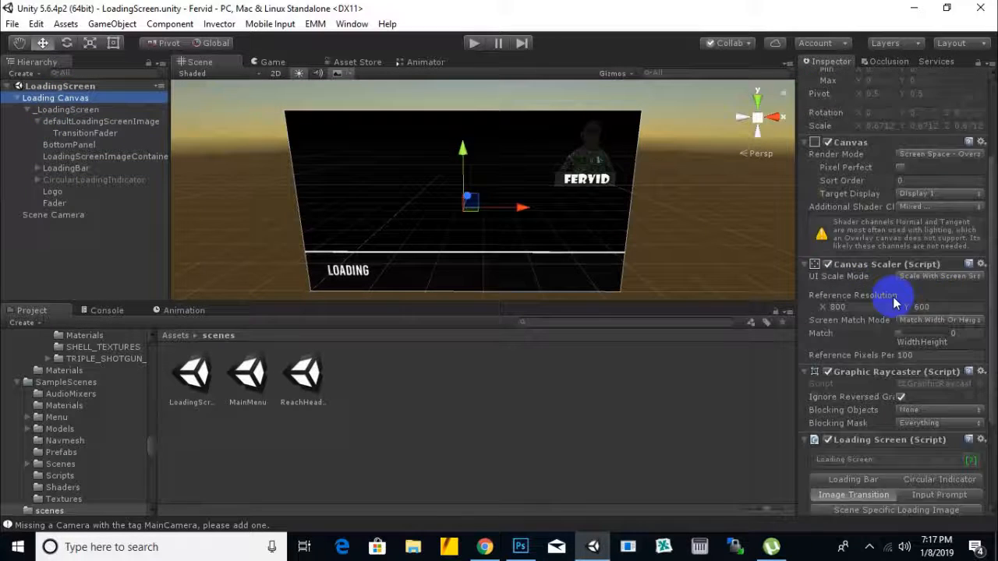
scroll(895, 303, "down", 3)
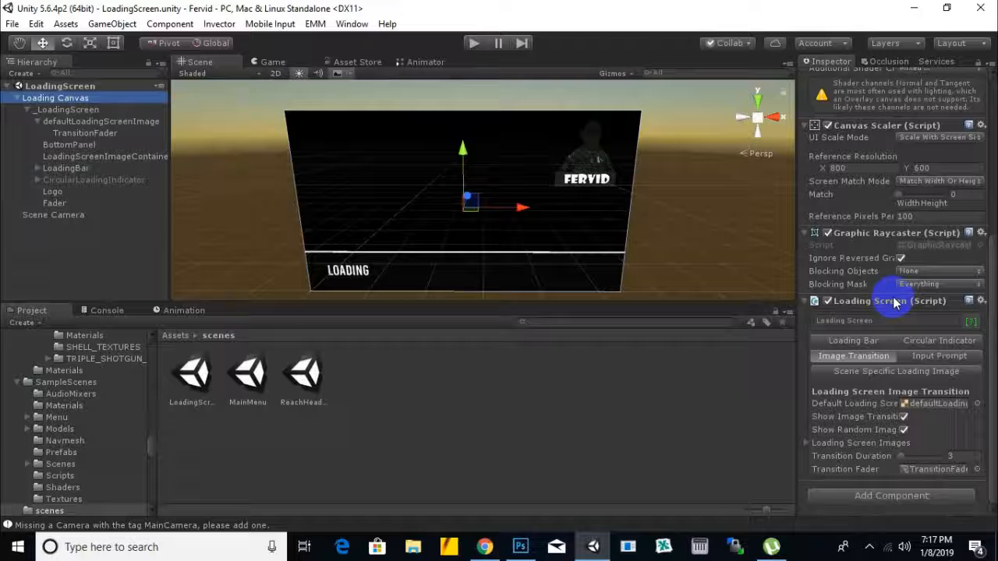
left_click(922, 375)
left_click(807, 469)
scroll(907, 421, "down", 1)
scroll(888, 351, "up", 6)
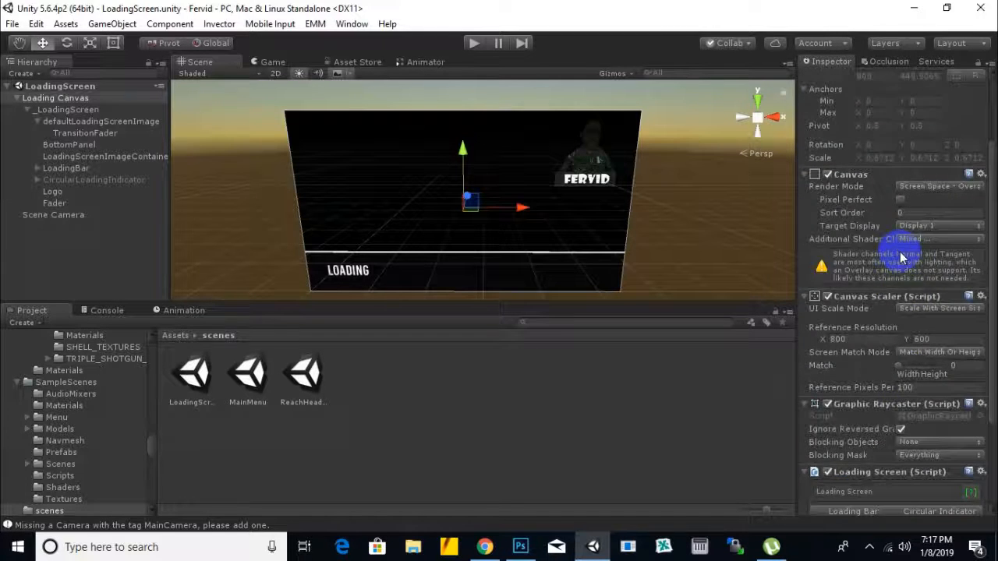
Step: Look through TransitionFader, defaultLoadingScreenImage and BottomPanel, and expand LoadingBar and CircularLoadingIndicator to examine their child objects
left_click(78, 133)
left_click(105, 122)
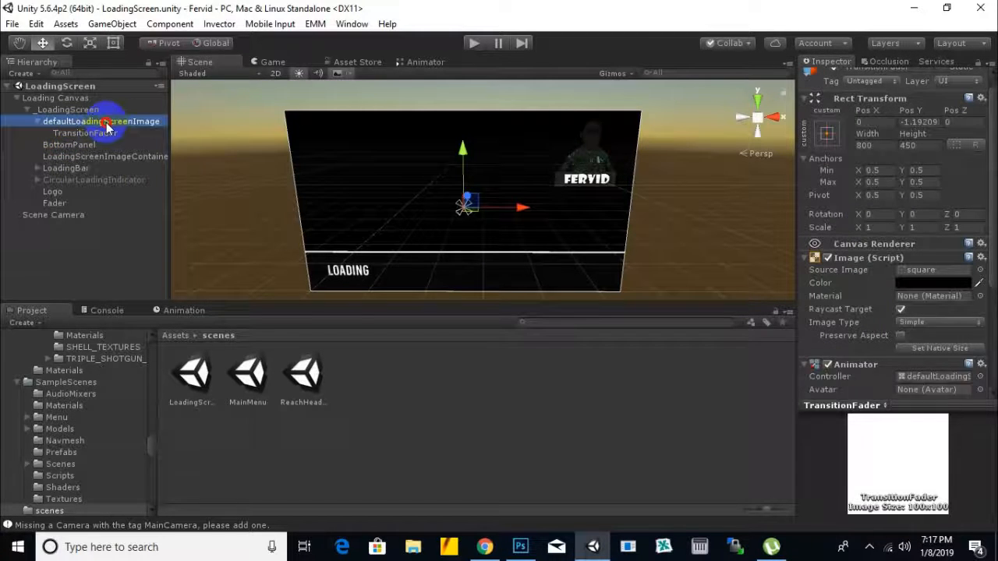
left_click(70, 146)
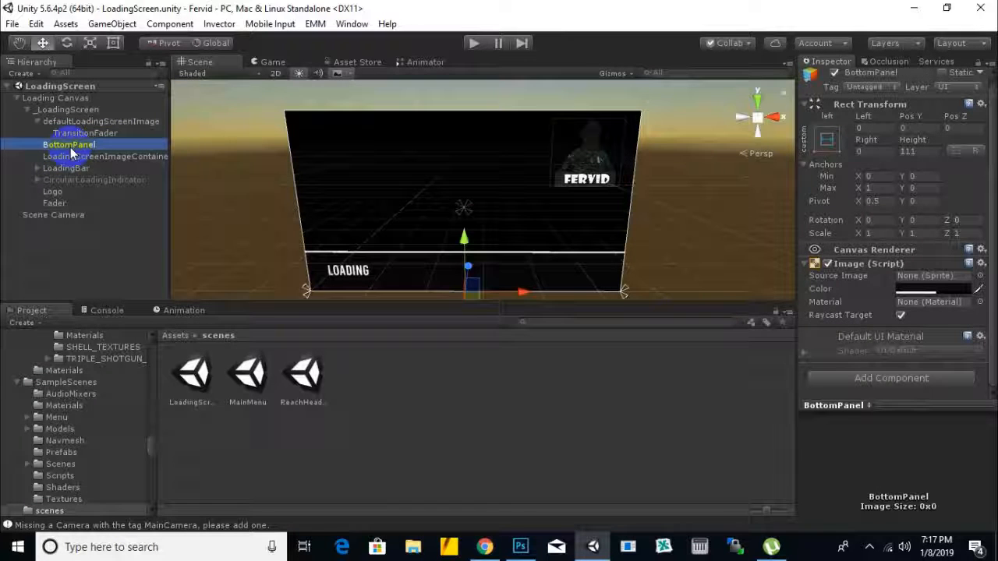
left_click(38, 170)
left_click(67, 180)
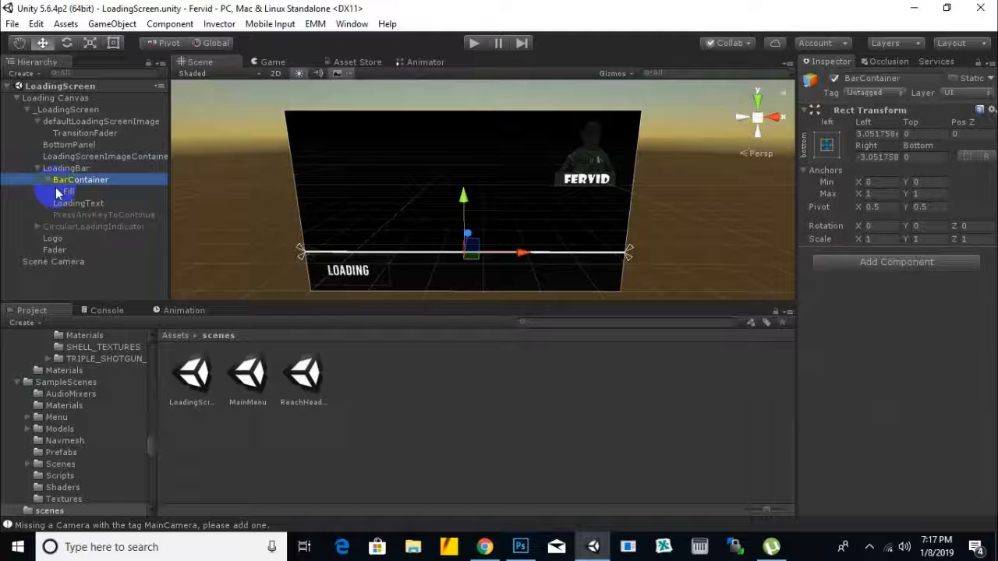
left_click(37, 228)
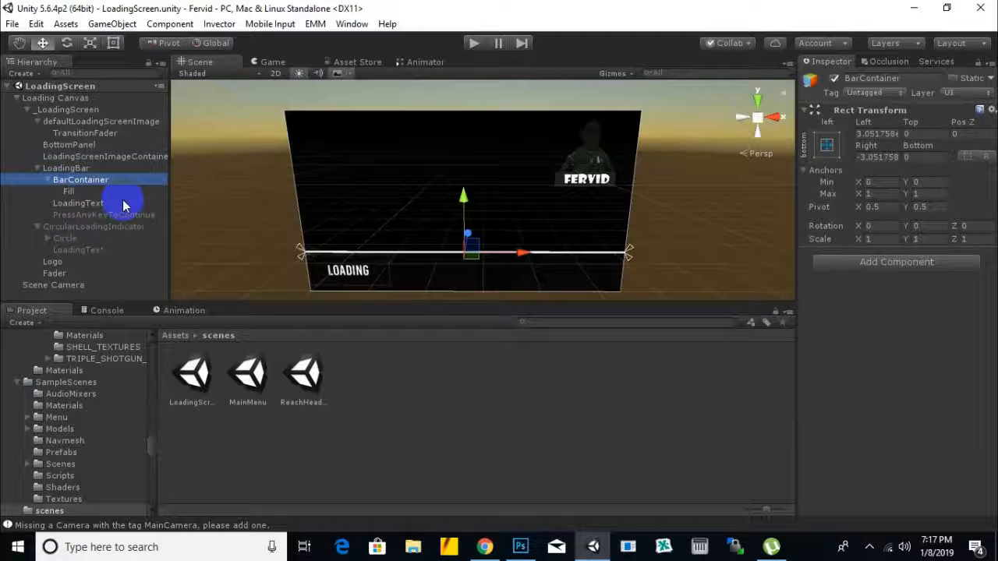
left_click(50, 239)
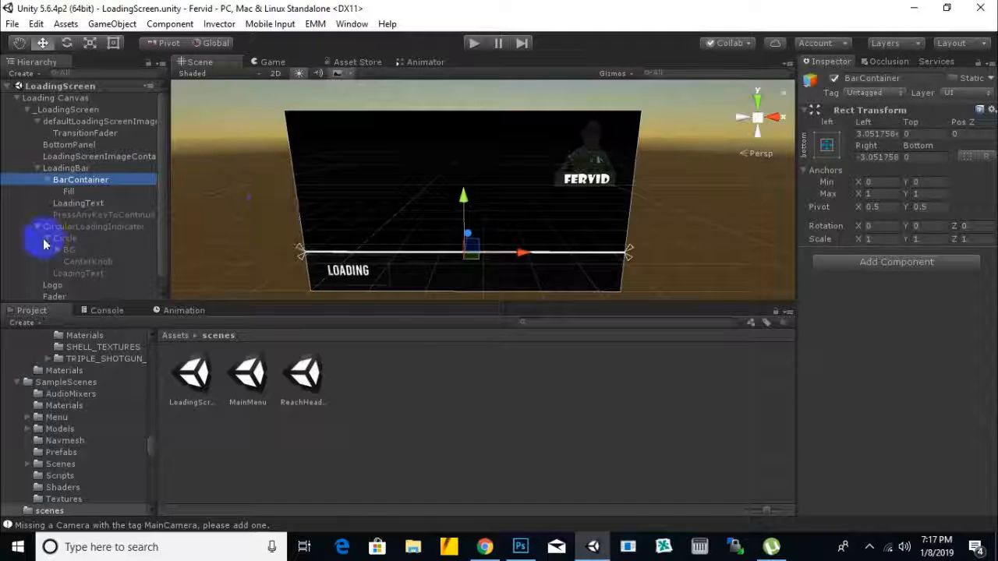
scroll(207, 218, "down", 1)
scroll(127, 260, "down", 1)
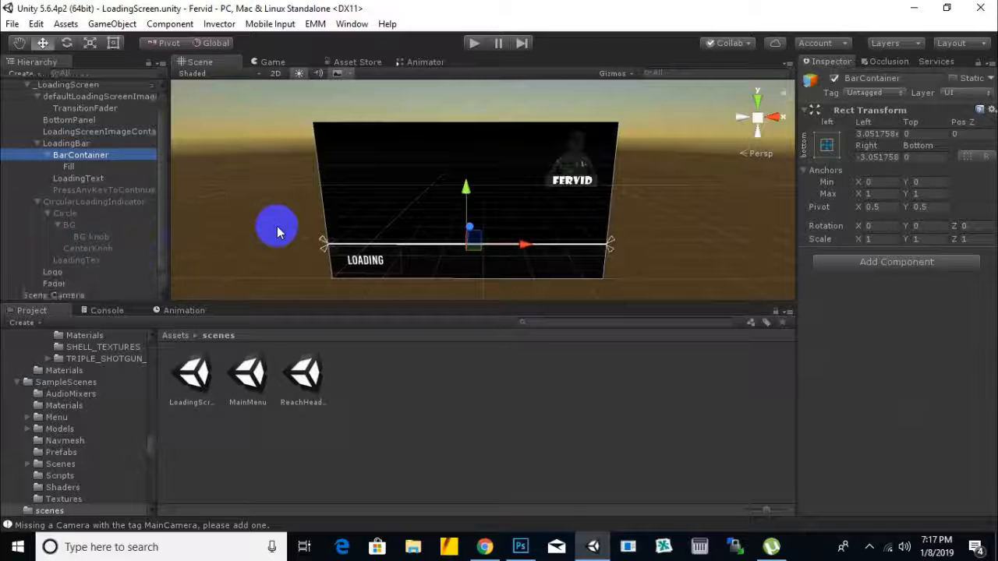
scroll(288, 225, "down", 1)
scroll(667, 227, "down", 1)
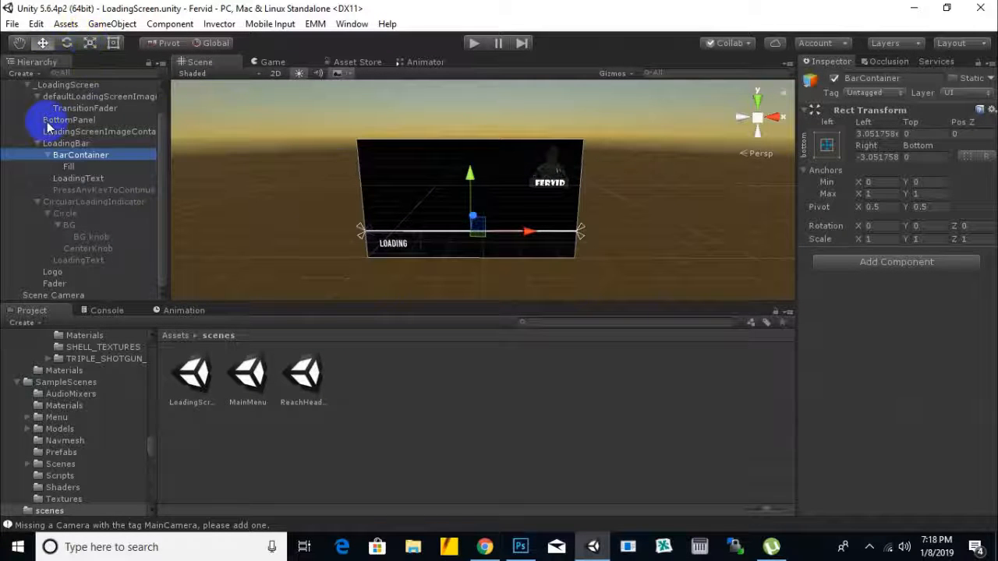
Step: Collapse the _LoadingScreen object tree and select the Loading Canvas
scroll(32, 127, "up", 1)
left_click(27, 109)
left_click(17, 98)
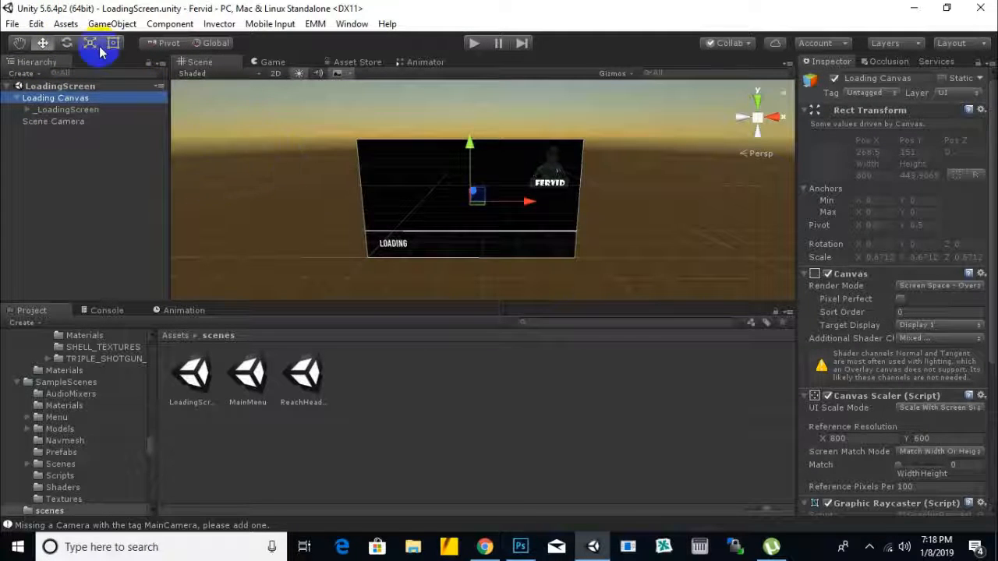
Step: Add the LoadingScreen, MainMenu and ReachHeadquarter scenes, in that order, to the scenes in the Build Settings and close the dialog
left_click(12, 24)
left_click(86, 169)
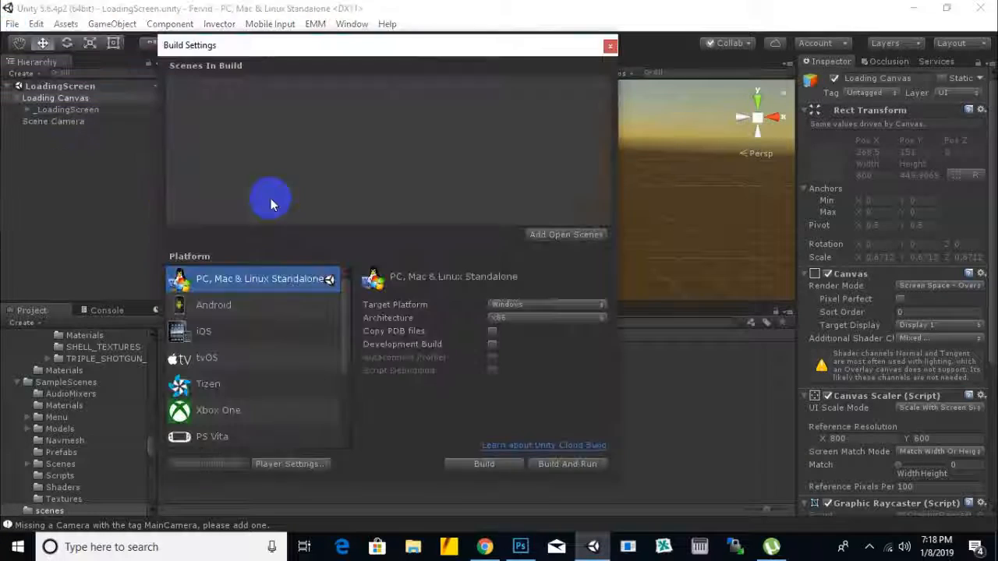
left_click_drag(469, 45, 780, 38)
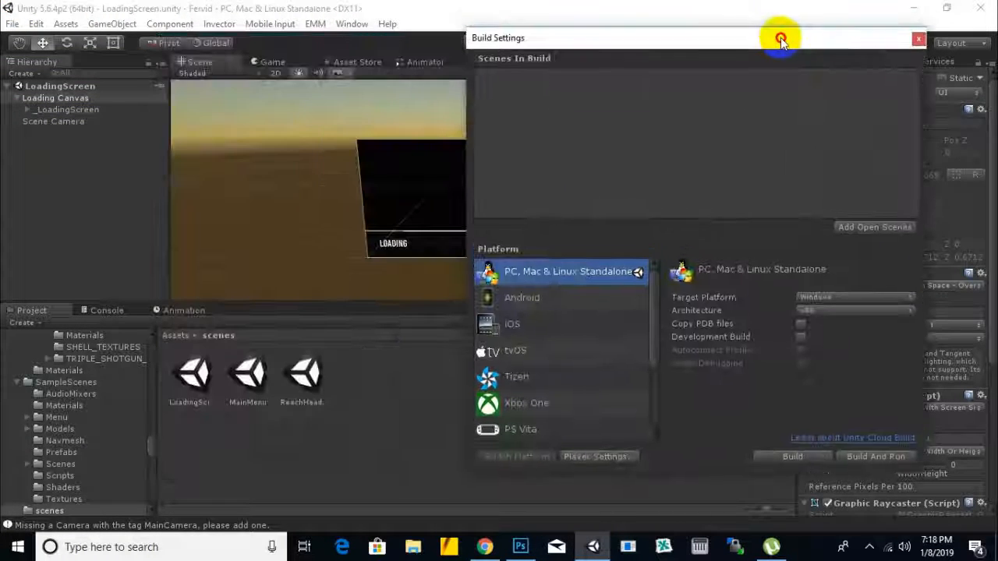
left_click_drag(601, 56, 670, 81)
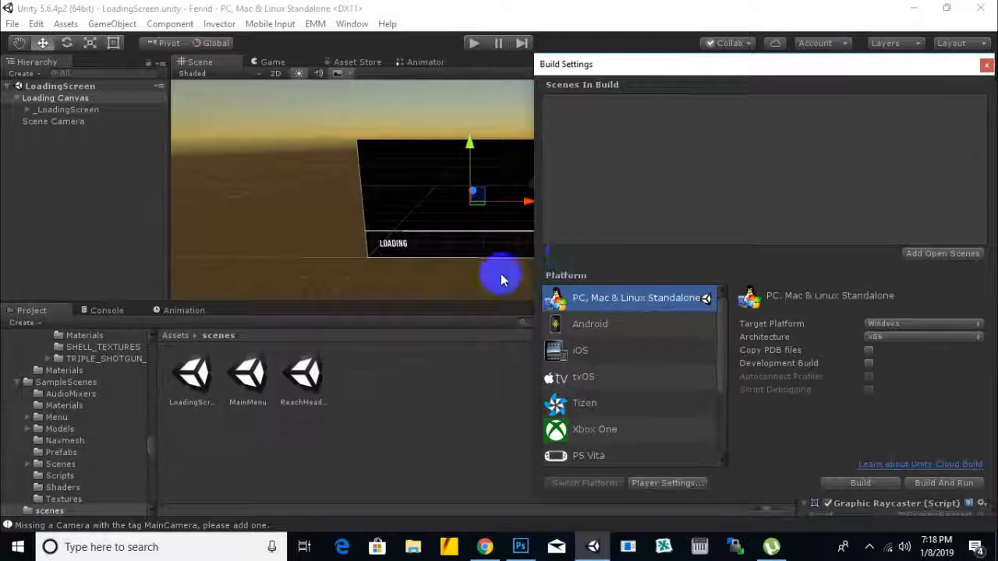
left_click_drag(191, 378, 646, 111)
left_click_drag(249, 378, 675, 172)
left_click_drag(303, 375, 593, 195)
left_click_drag(770, 62, 600, 87)
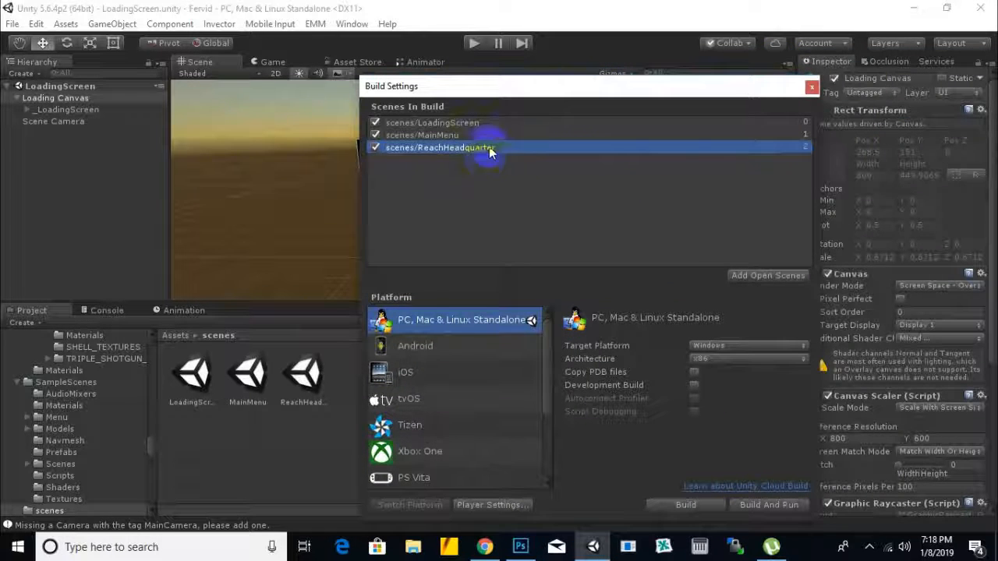
left_click(812, 86)
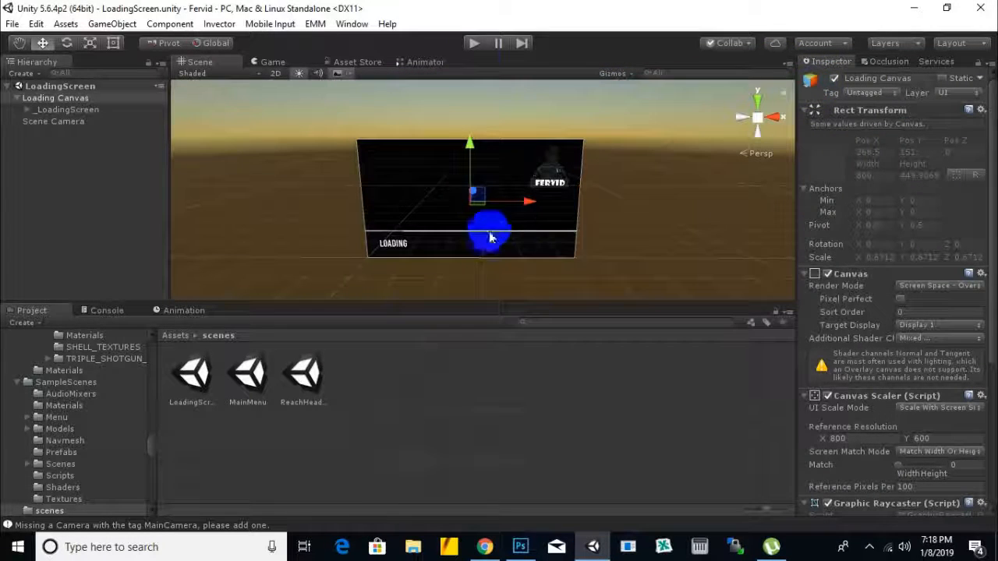
Step: Run the LoadingScreen scene and continue past its loading prompt to test the scene transition
left_click(476, 46)
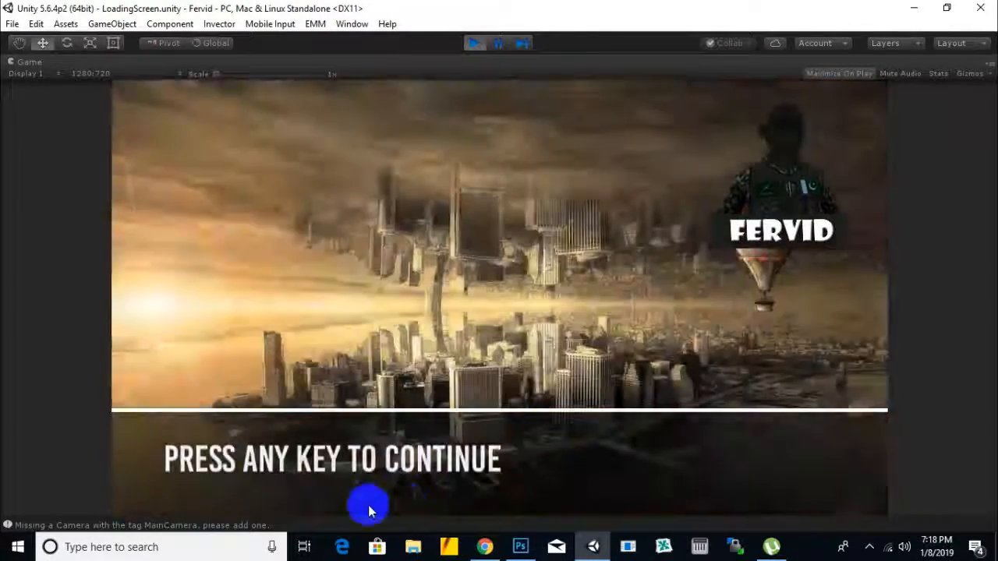
left_click(628, 255)
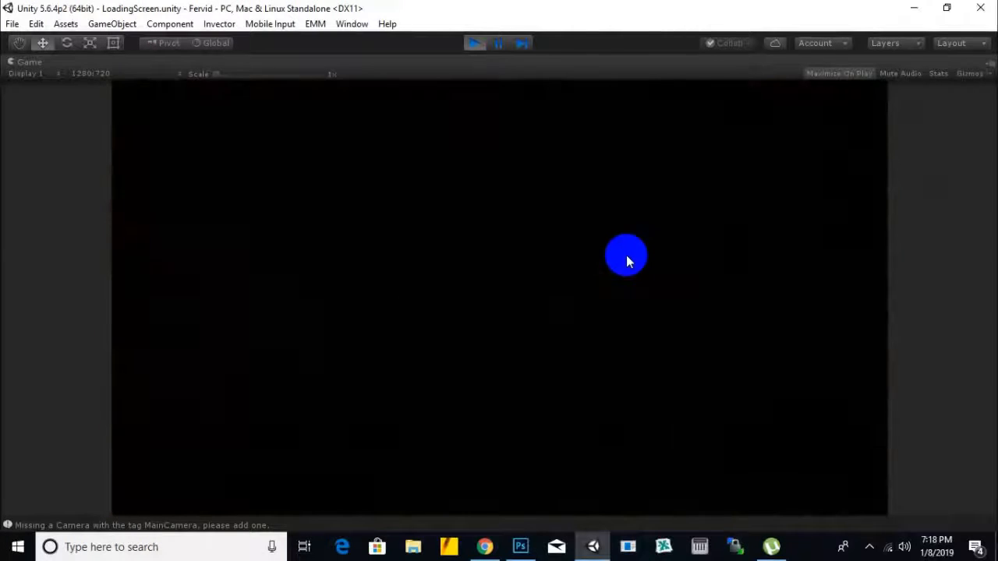
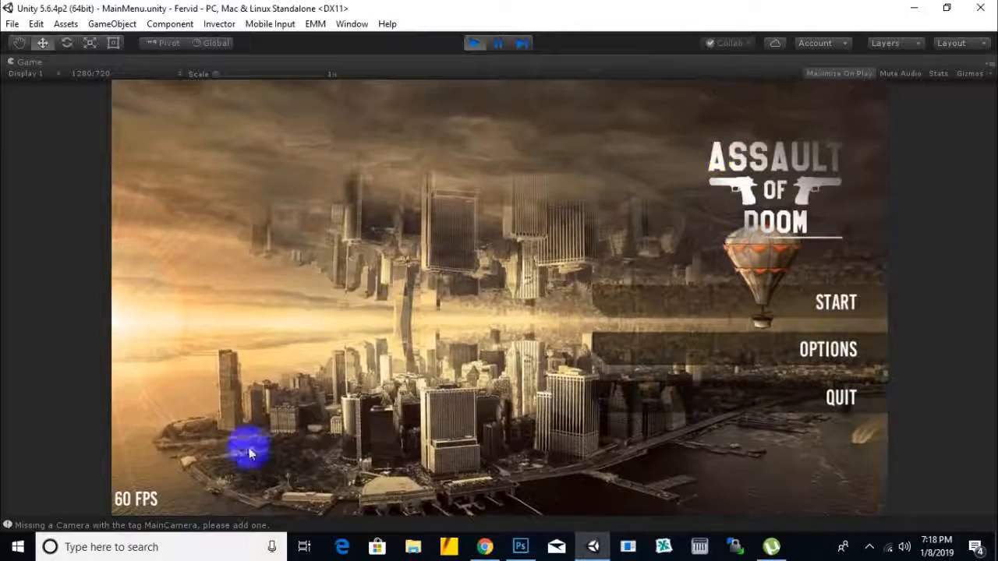
Step: Check the running main menu's Options and Controls screens, return to the main screen and stop play mode
left_click(752, 367)
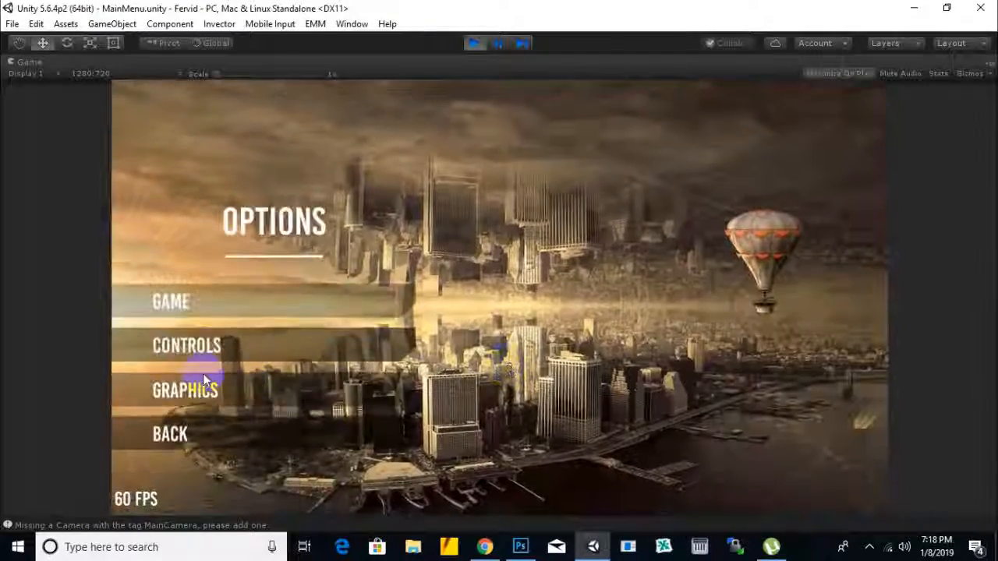
left_click(204, 347)
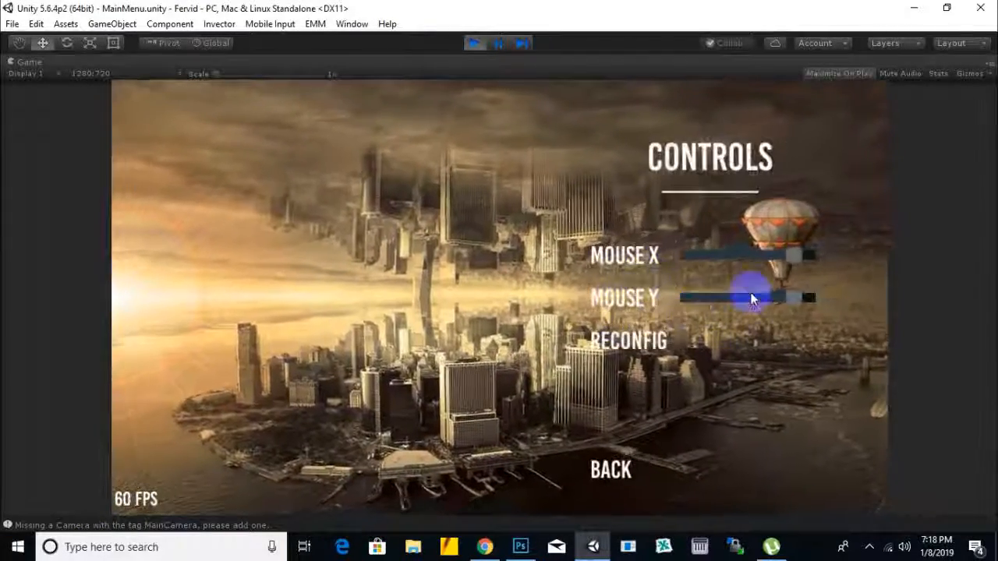
left_click(607, 463)
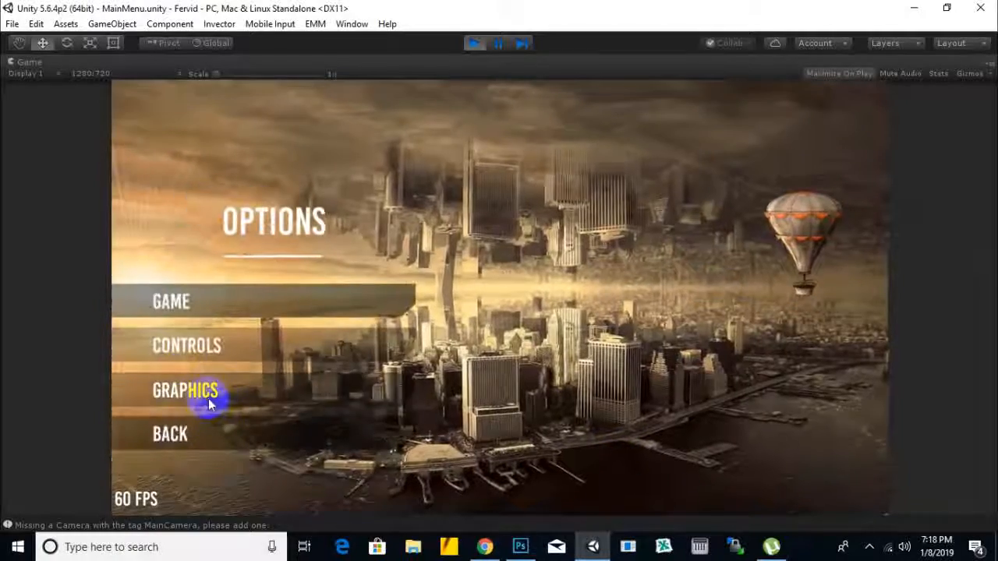
left_click(171, 433)
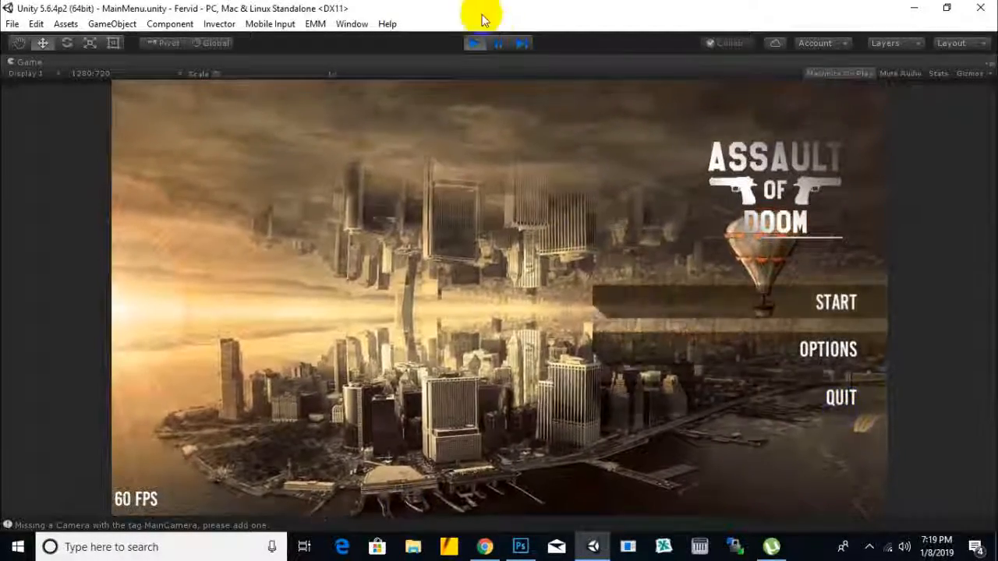
left_click(474, 43)
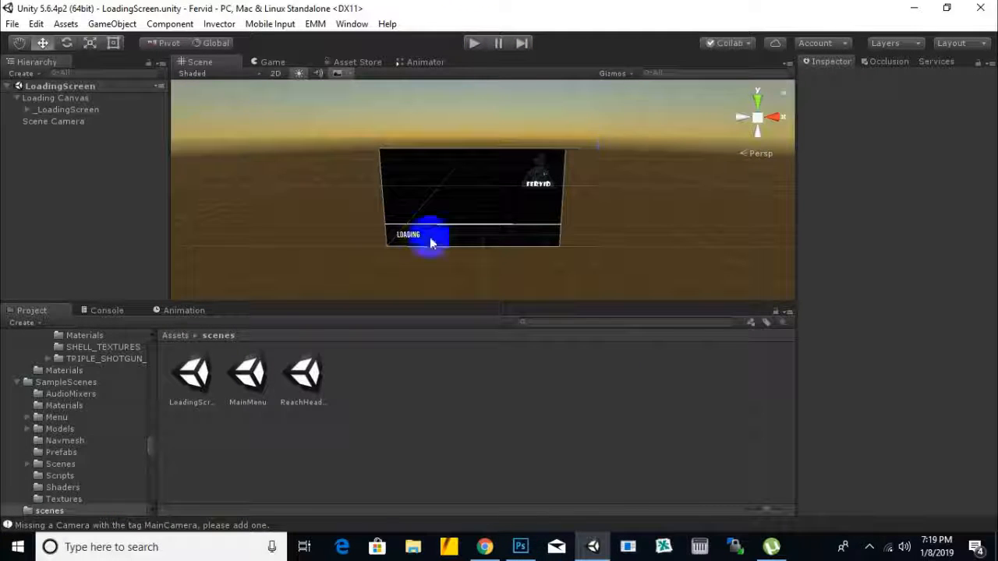
Step: Open the MainMenu scene and select its Main Menu object
left_click(250, 382)
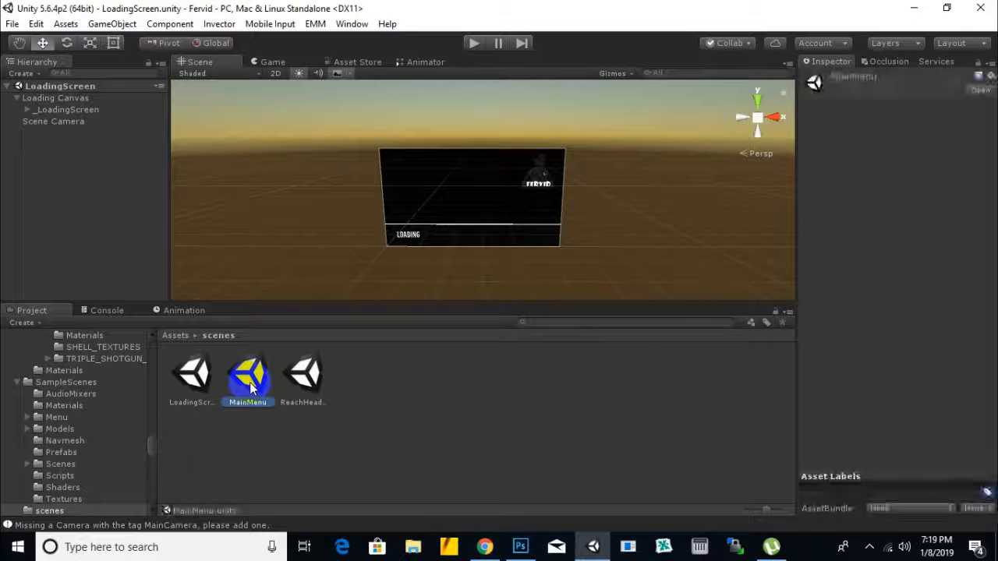
double_click(249, 382)
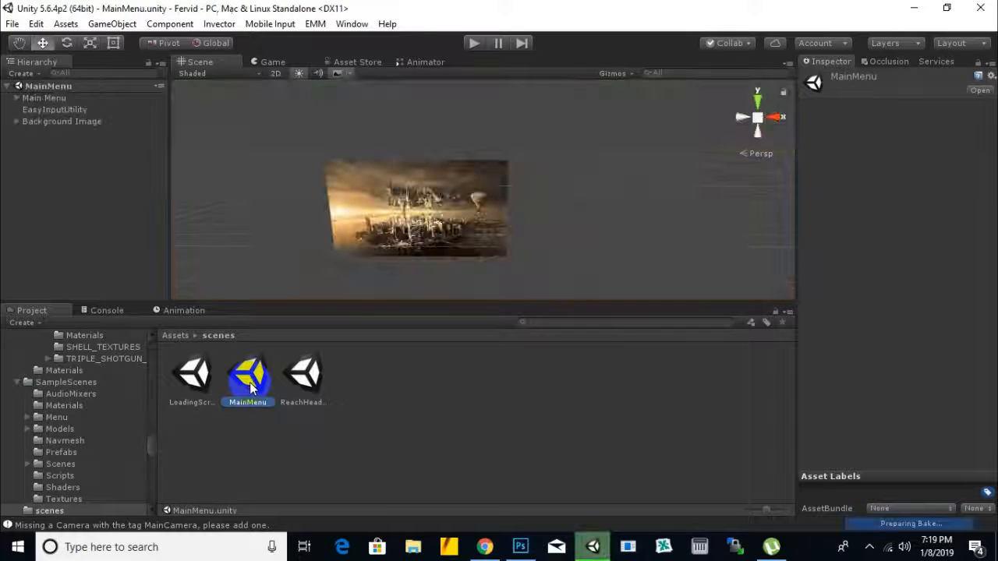
scroll(508, 216, "down", 1)
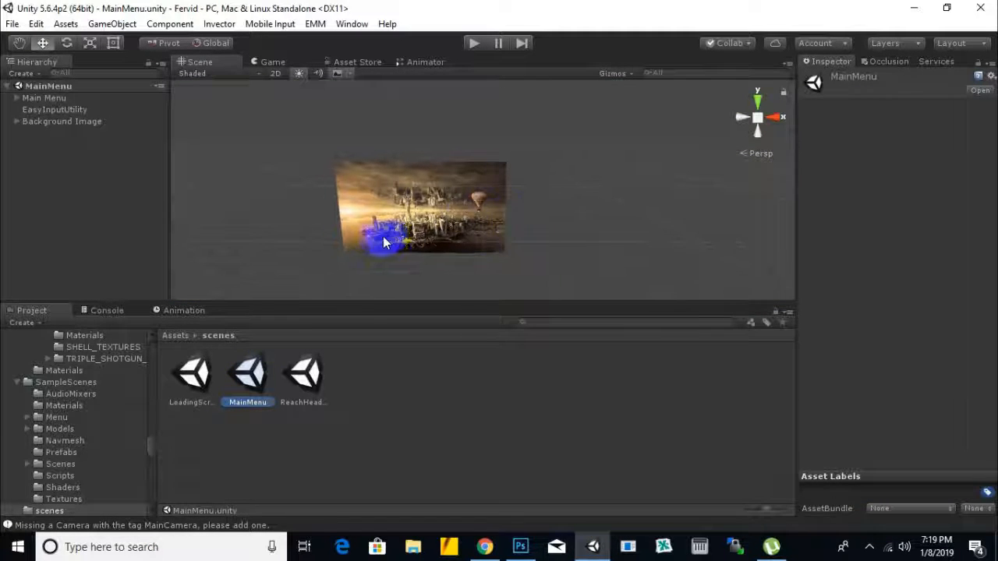
middle_click_drag(383, 241, 441, 229)
scroll(525, 194, "up", 5)
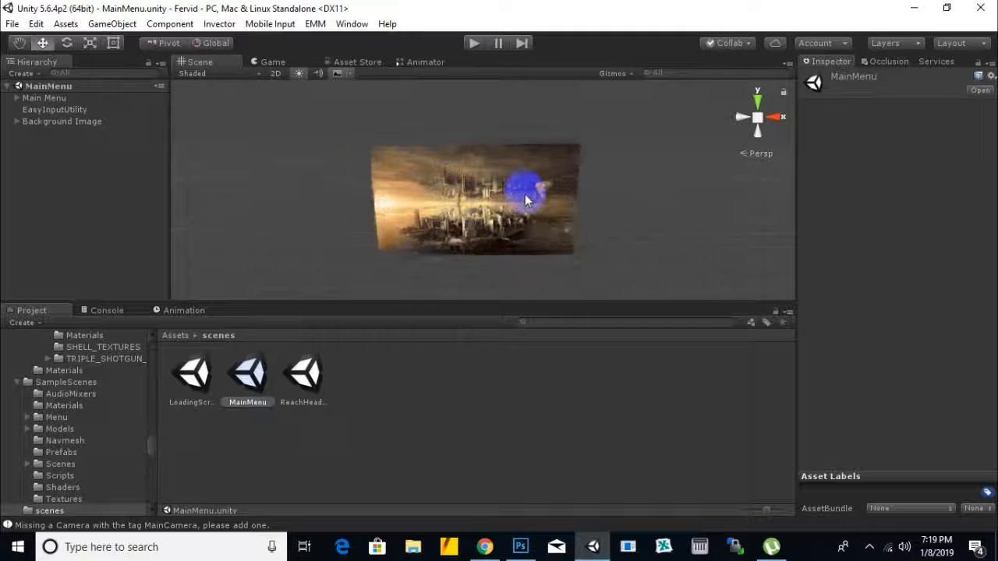
left_click(17, 96)
scroll(468, 200, "up", 2)
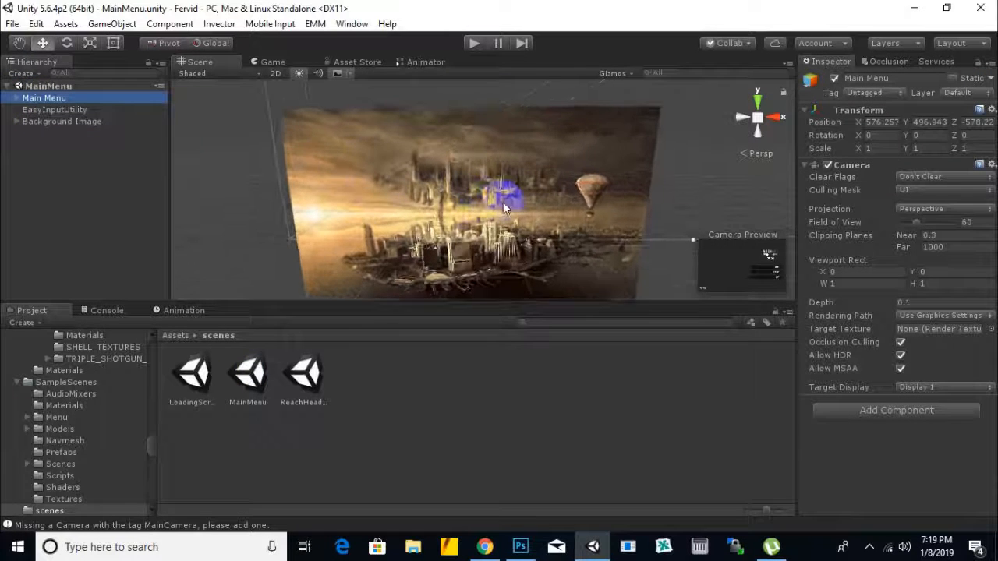
Step: Select the Assault of Doom title image, the Logo object inside MainScreenPanel
scroll(452, 175, "down", 5)
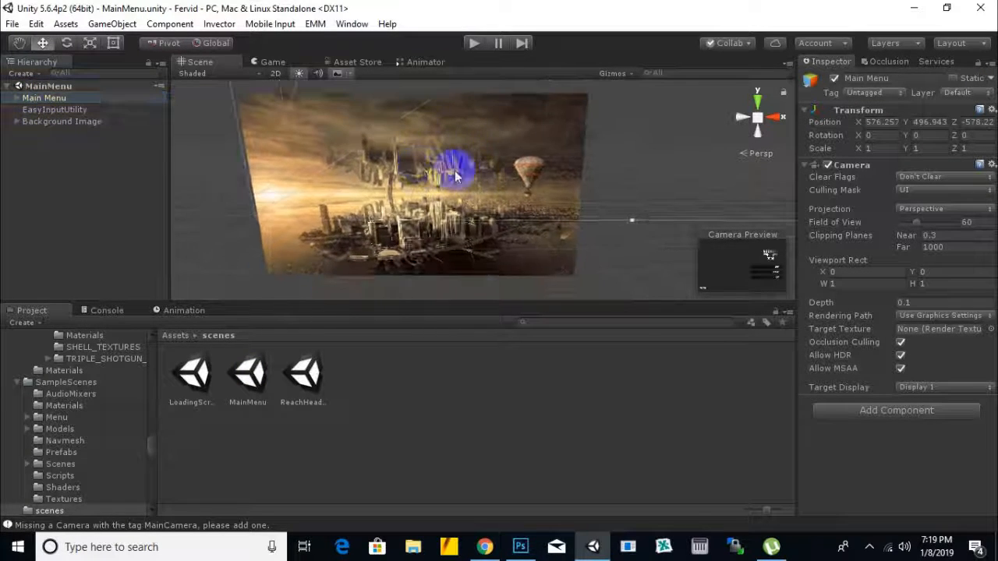
scroll(467, 173, "down", 5)
middle_click_drag(570, 151, 439, 188)
scroll(371, 208, "up", 4)
scroll(371, 207, "up", 2)
scroll(343, 162, "up", 2)
middle_click_drag(365, 146, 508, 151)
scroll(553, 191, "up", 2)
scroll(496, 162, "up", 1)
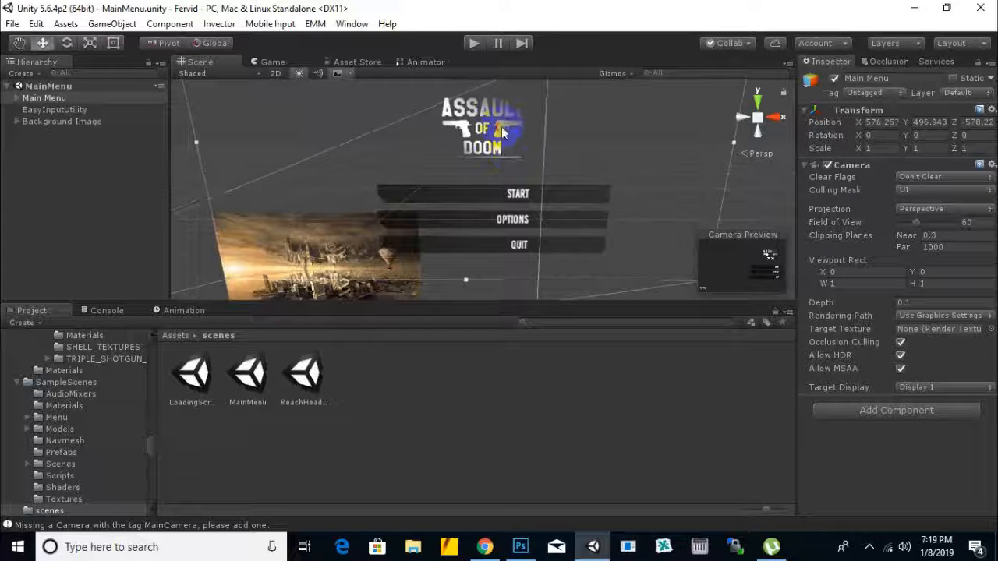
left_click(492, 150)
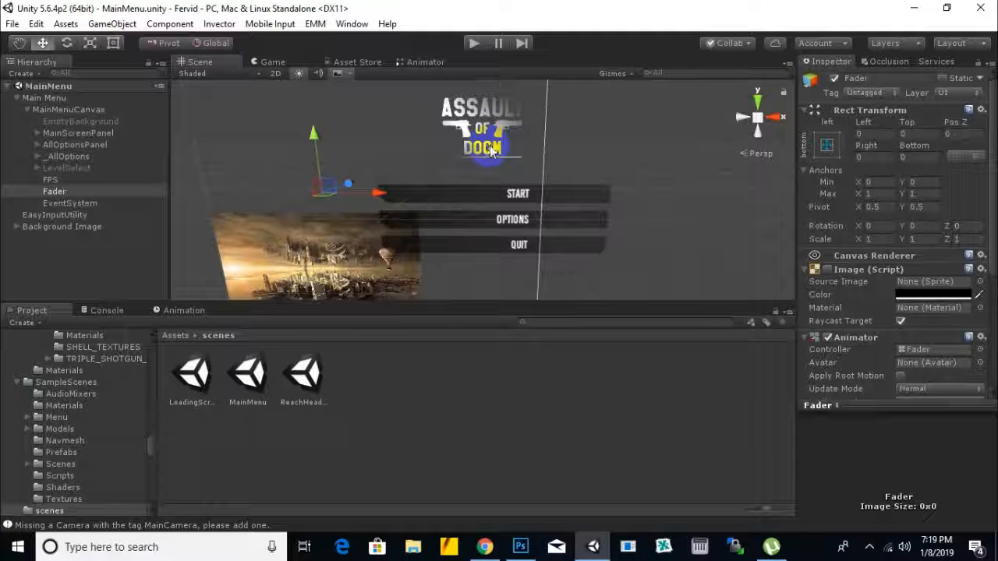
left_click(459, 129)
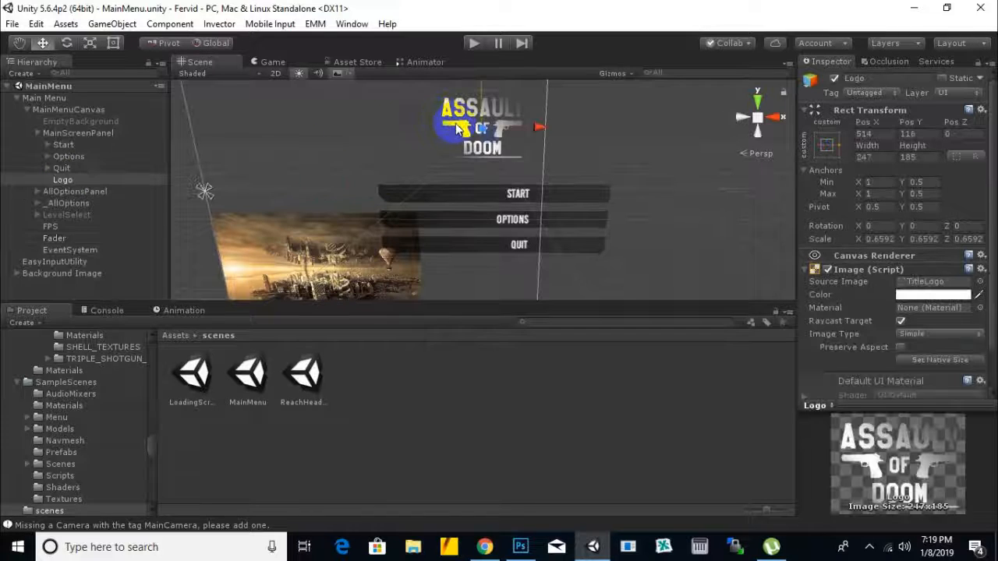
Step: Assign the FERVID logo sprite from the sprites folder as the Source Image of the menu's Logo object
left_click(176, 335)
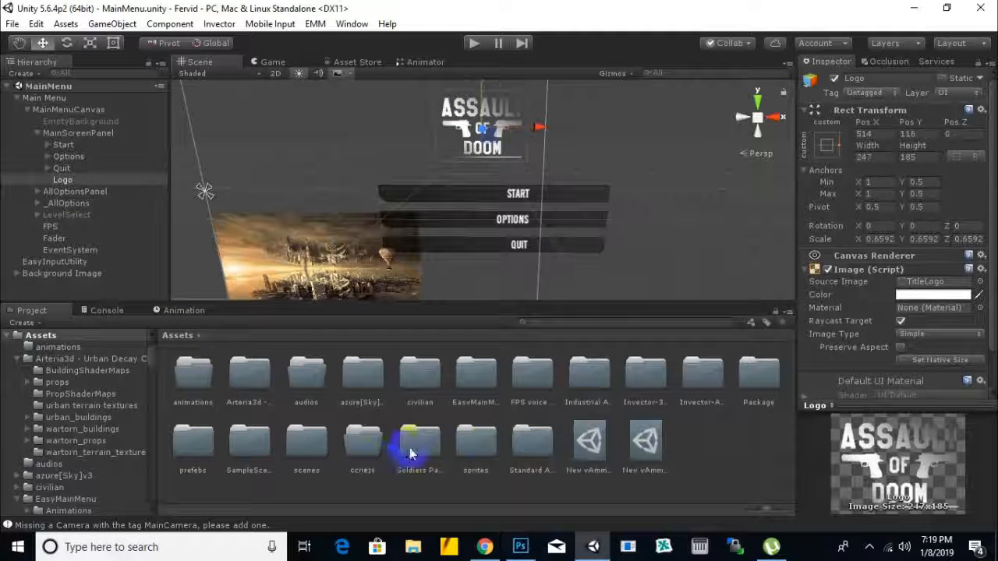
double_click(466, 444)
left_click(63, 179)
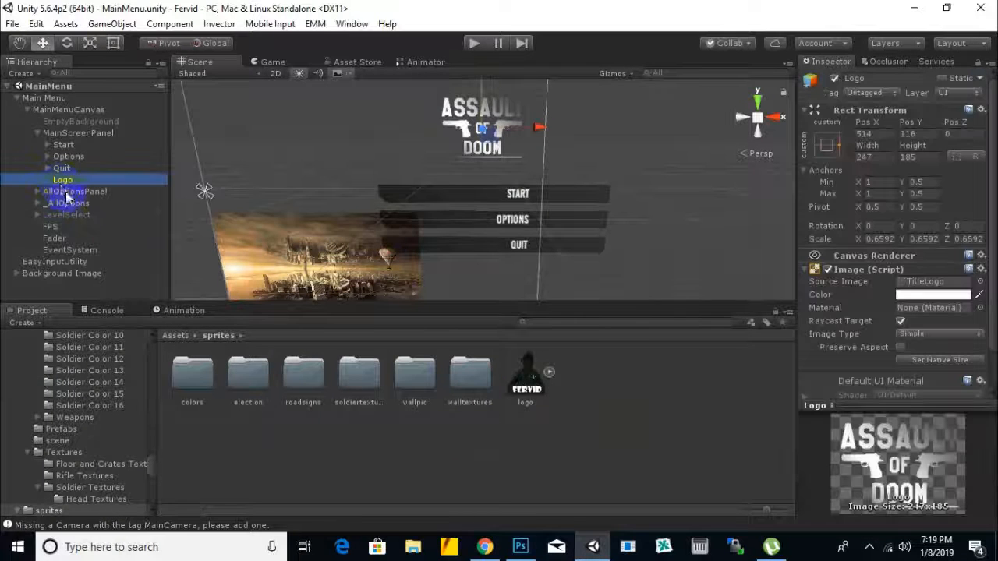
left_click_drag(527, 373, 924, 280)
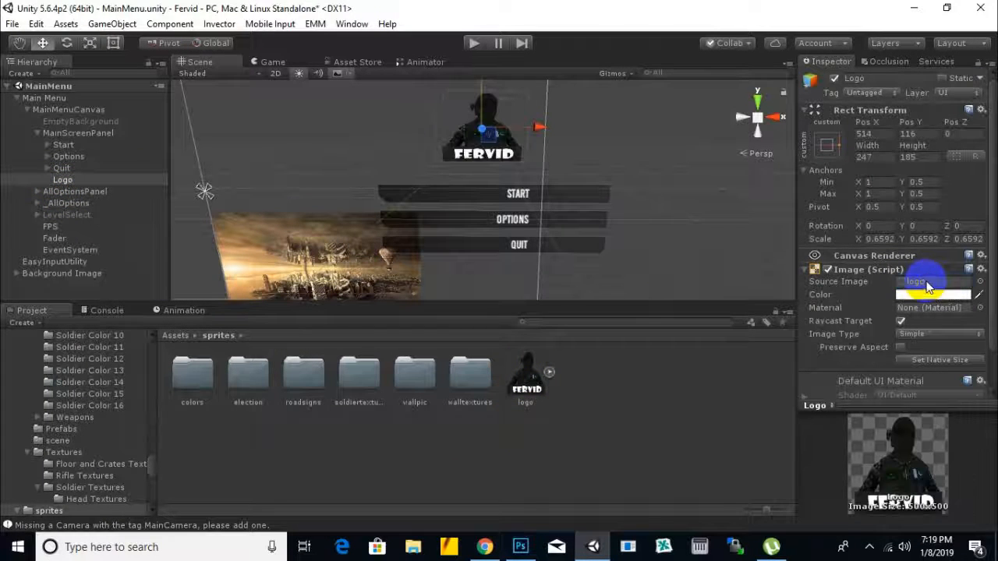
Step: Stretch the Logo vertically to a Y scale of about 0.88, raise it to Pos Y 121, and save the scene
scroll(621, 144, "down", 1)
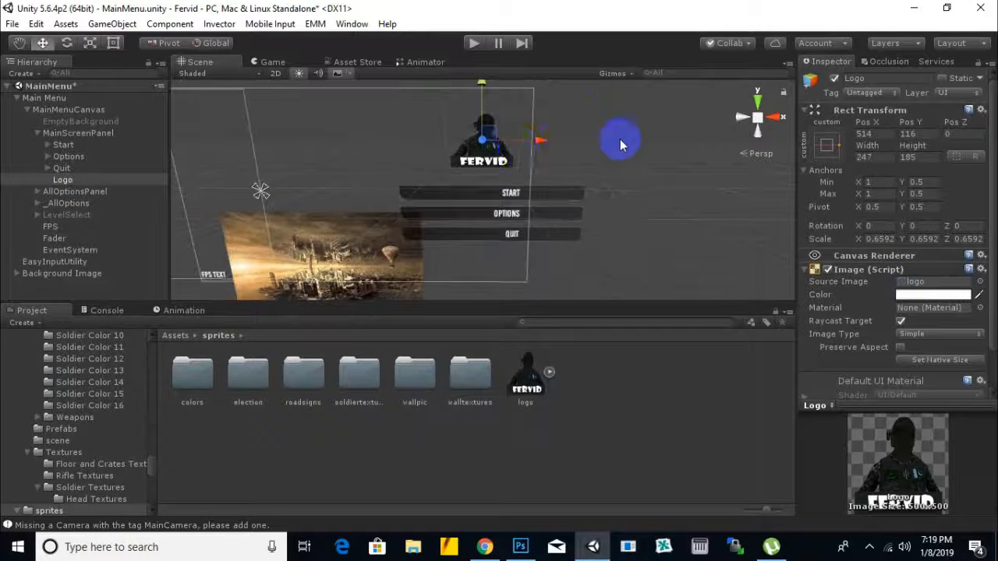
left_click(89, 43)
left_click_drag(483, 90, 483, 73)
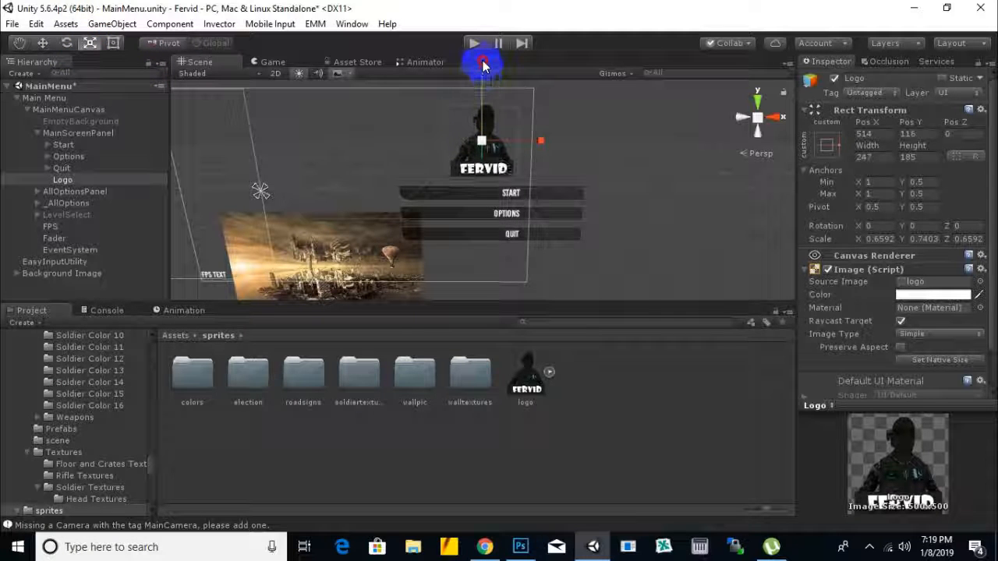
left_click(50, 47)
left_click_drag(481, 100, 481, 95)
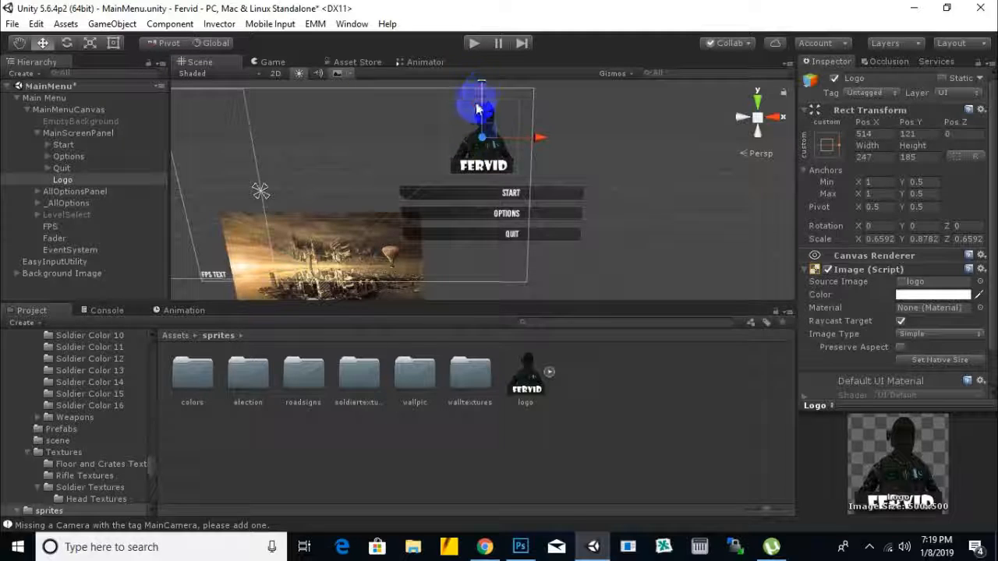
left_click(616, 225)
key("ctrl+s")
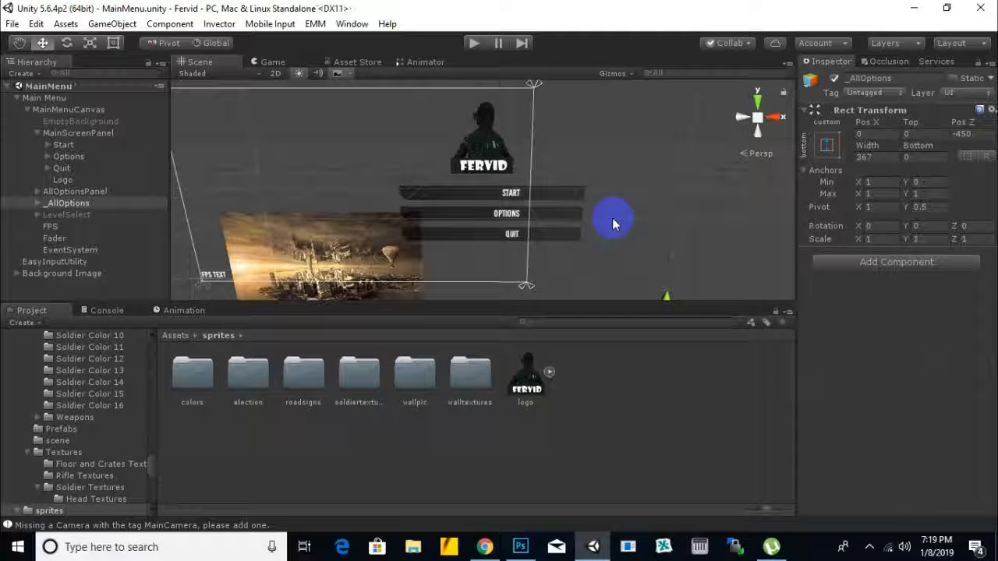
Step: Set the New Game Scene Name in MainMenuCanvas's Main Menu Controller to ReachHeadquater
scroll(614, 219, "down", 5)
middle_click_drag(598, 231, 517, 254)
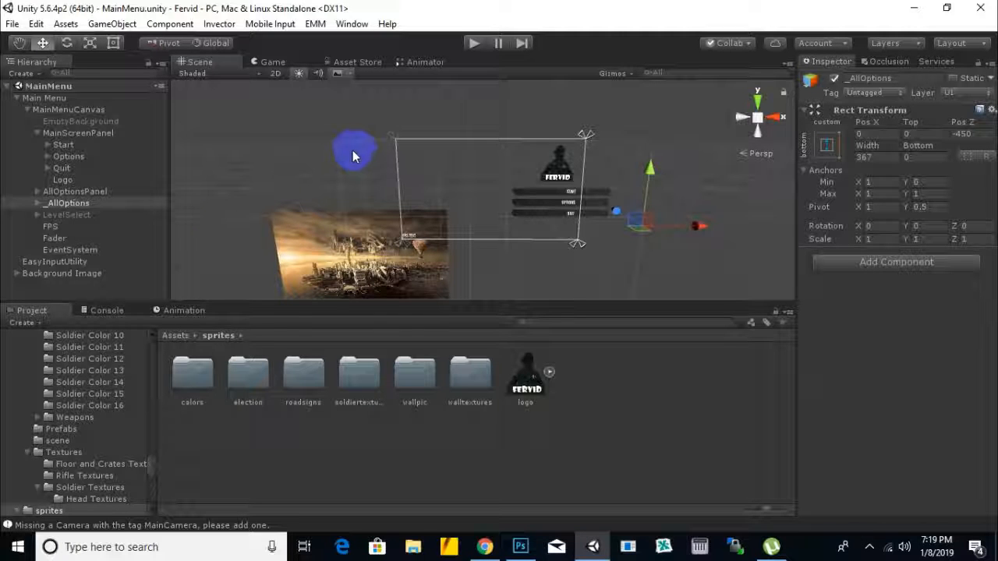
left_click(90, 112)
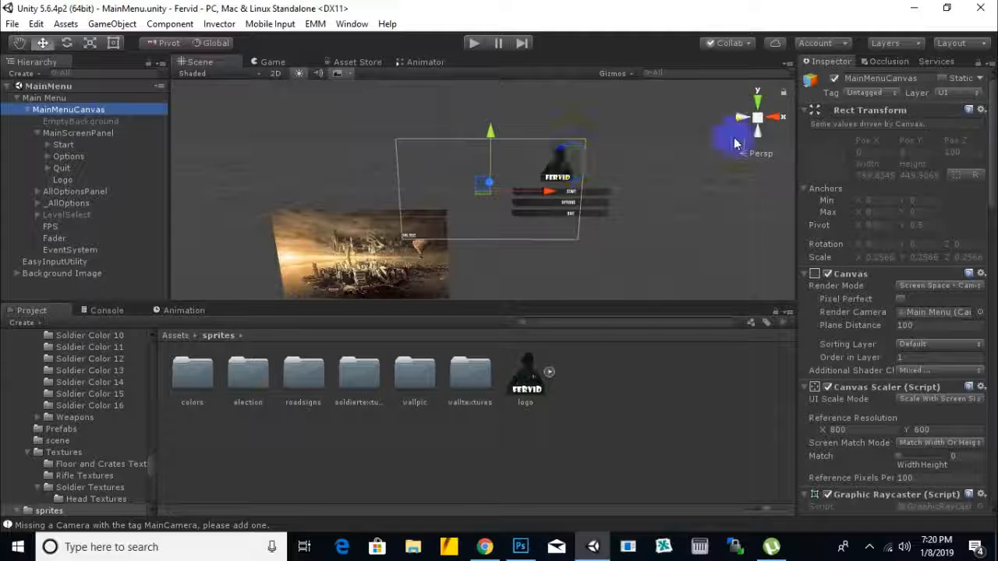
scroll(587, 215, "up", 3)
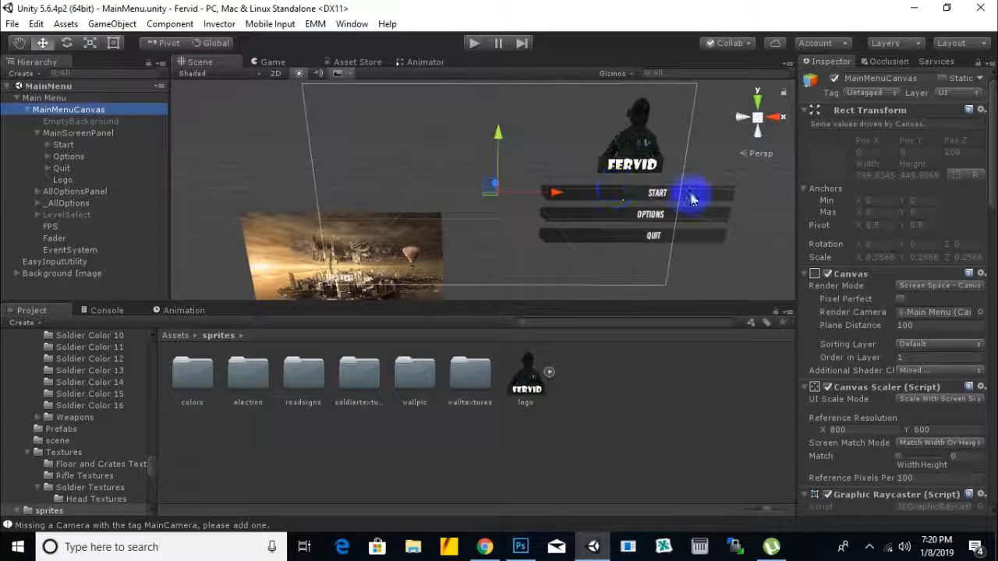
left_click(58, 98)
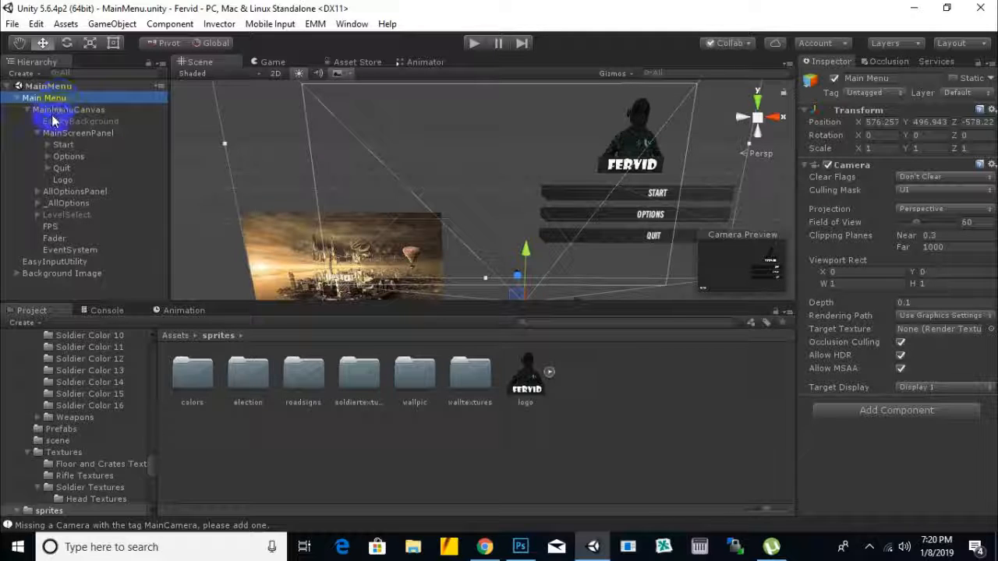
left_click(78, 110)
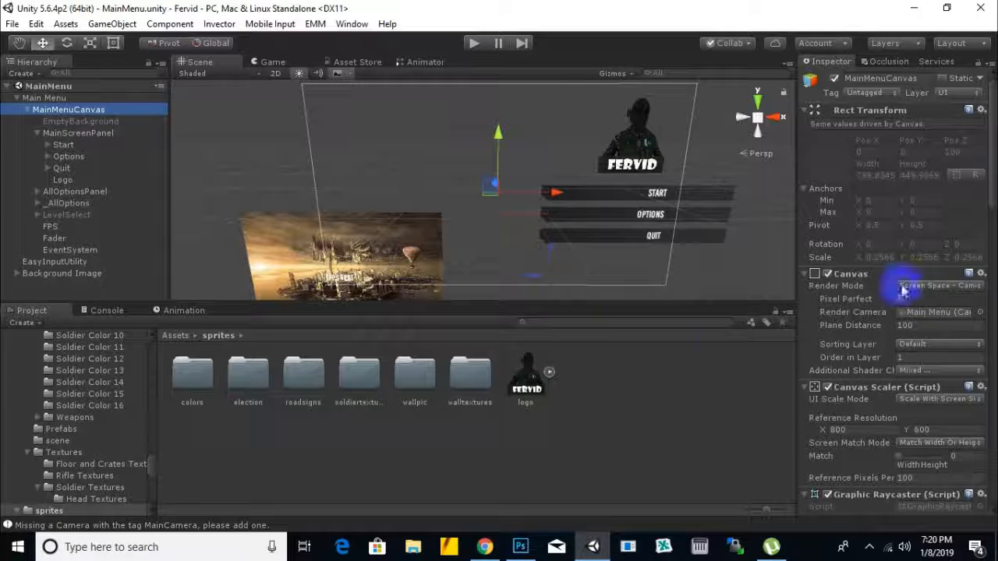
scroll(896, 281, "down", 10)
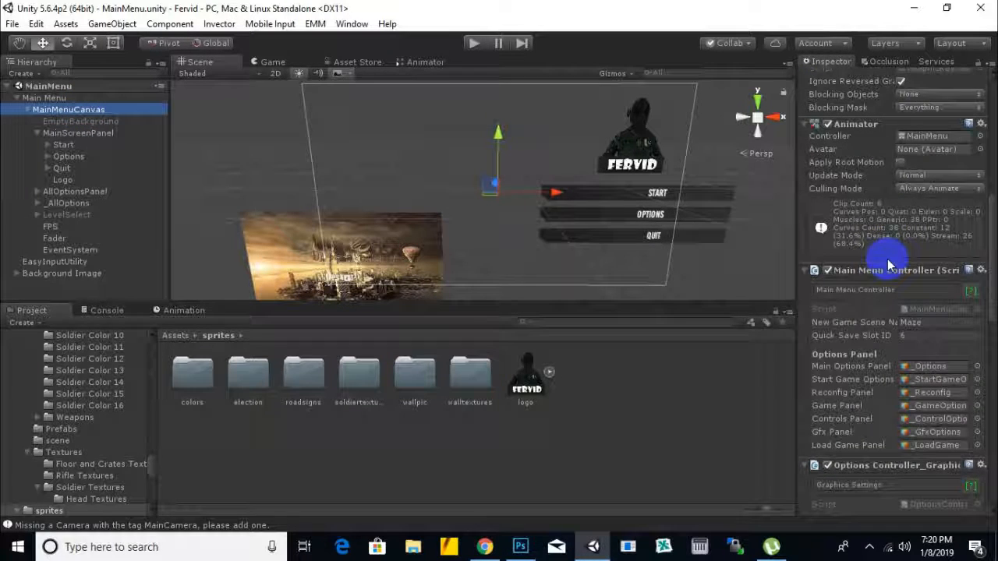
scroll(889, 265, "down", 3)
scroll(912, 234, "down", 1)
scroll(919, 231, "up", 1)
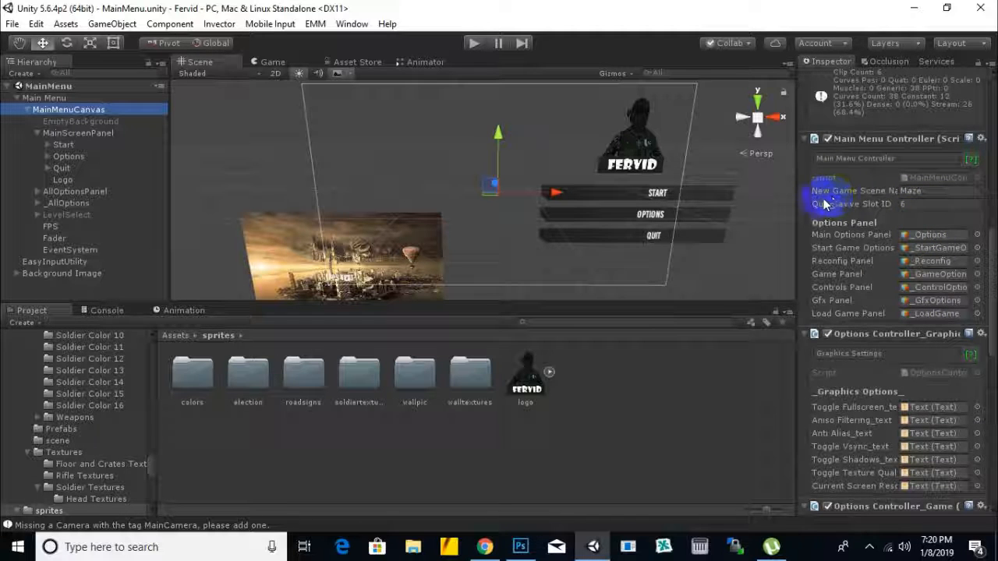
double_click(928, 190)
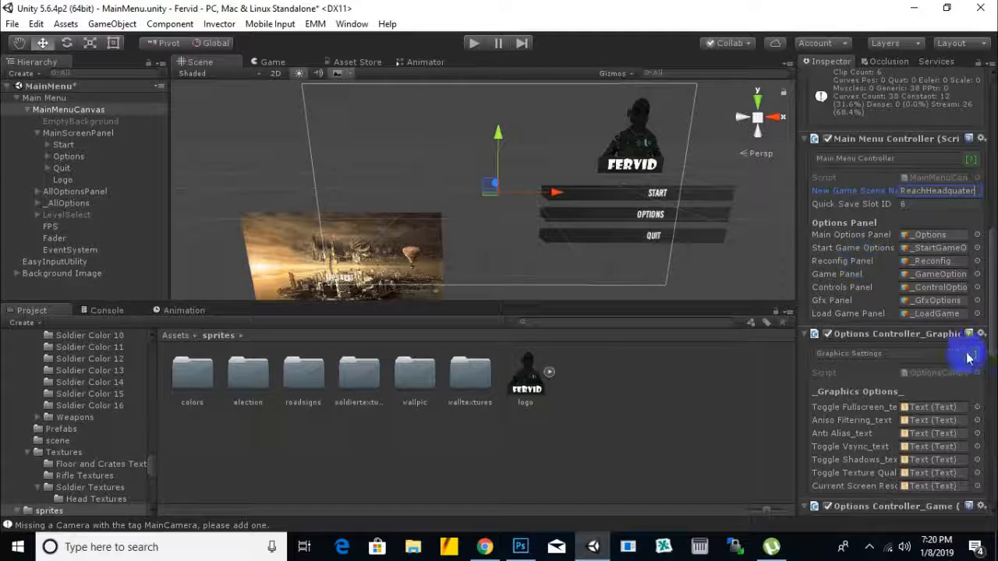
Step: Expand the GTA 5 entry under Level Items Configuration in MainMenuCanvas's Level Select Manager and save the scene
scroll(957, 211, "down", 15)
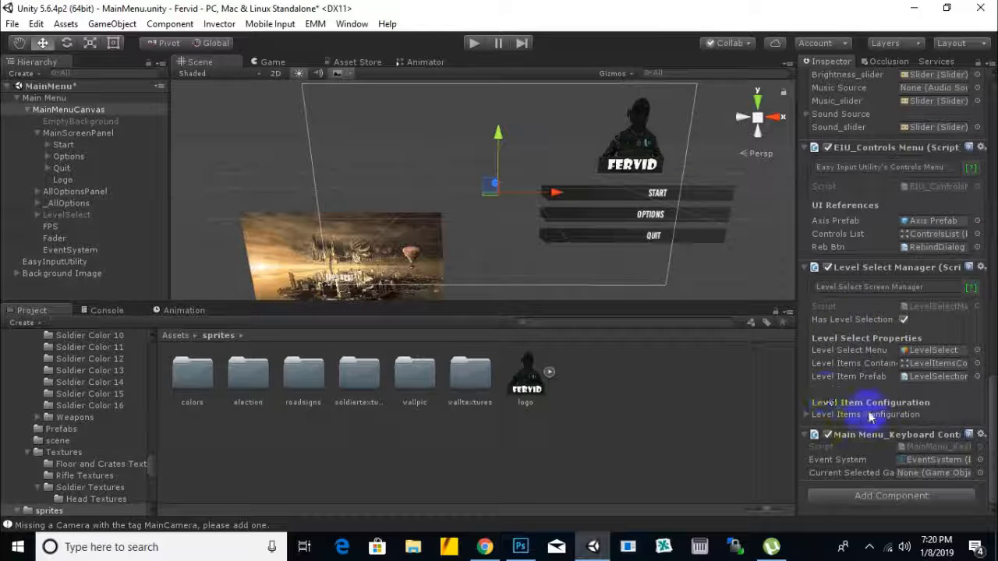
left_click(807, 414)
scroll(881, 319, "down", 1)
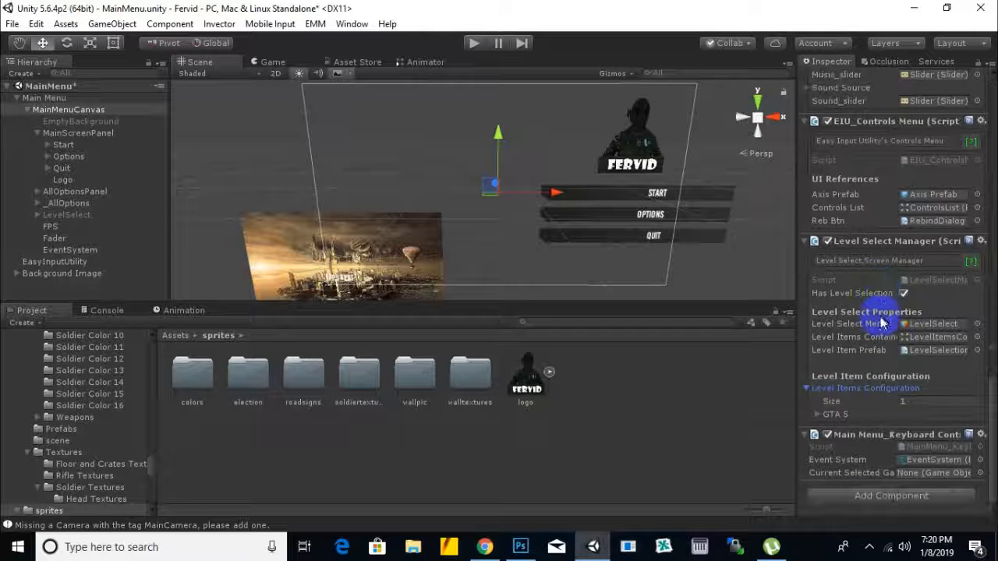
left_click(817, 415)
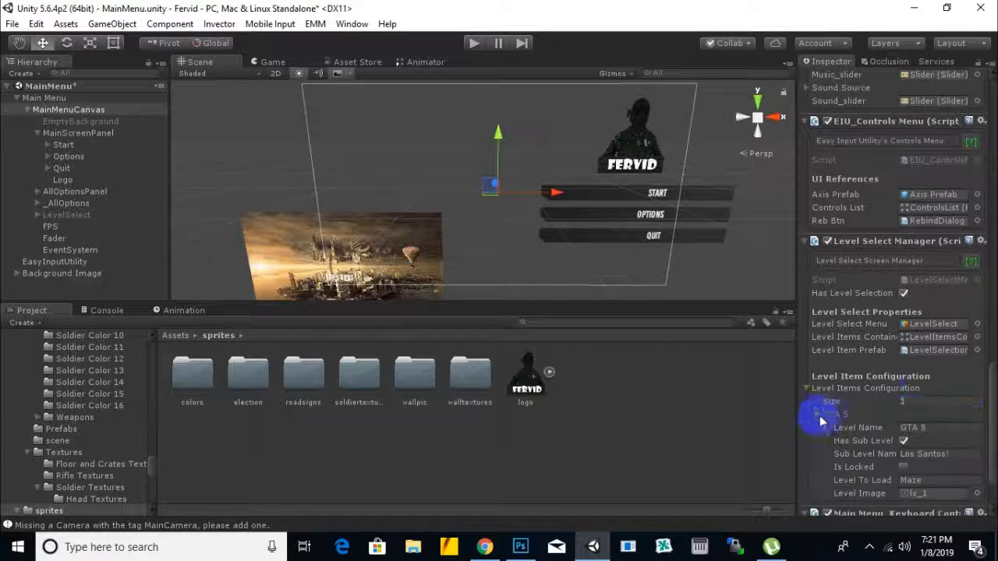
scroll(826, 390, "down", 3)
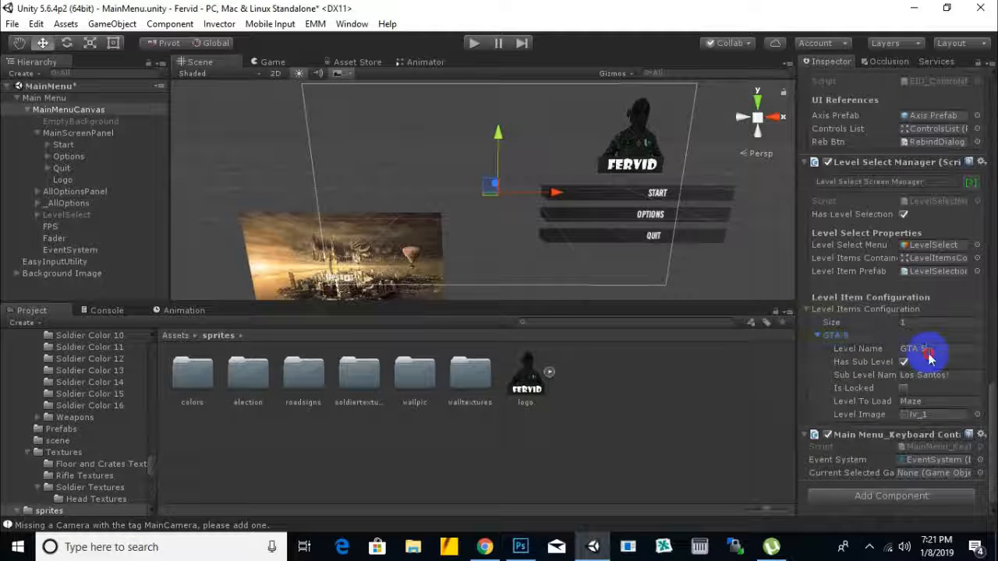
left_click(926, 350)
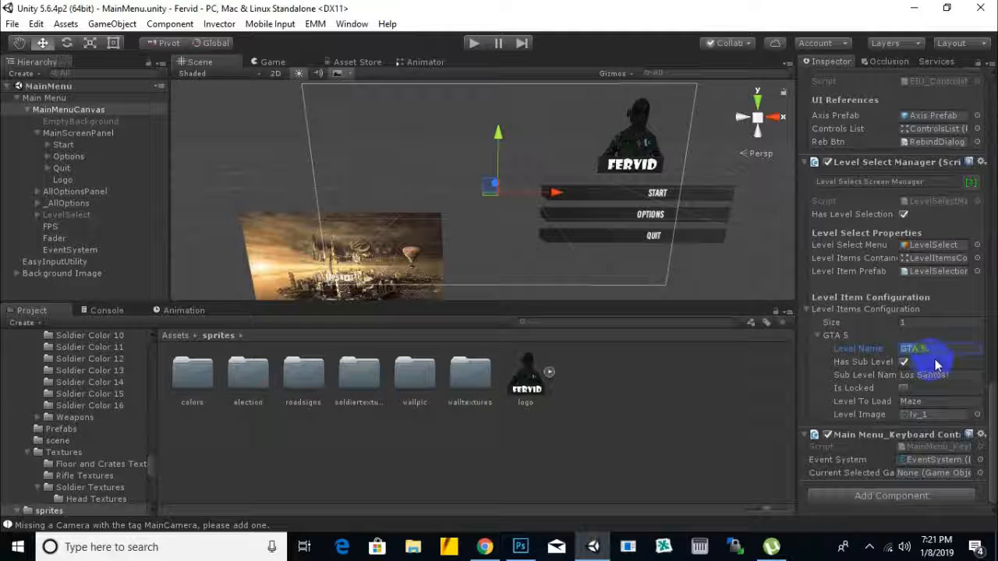
Step: Run the main menu scene in play mode and set the system speaker volume to 66
left_click(907, 549)
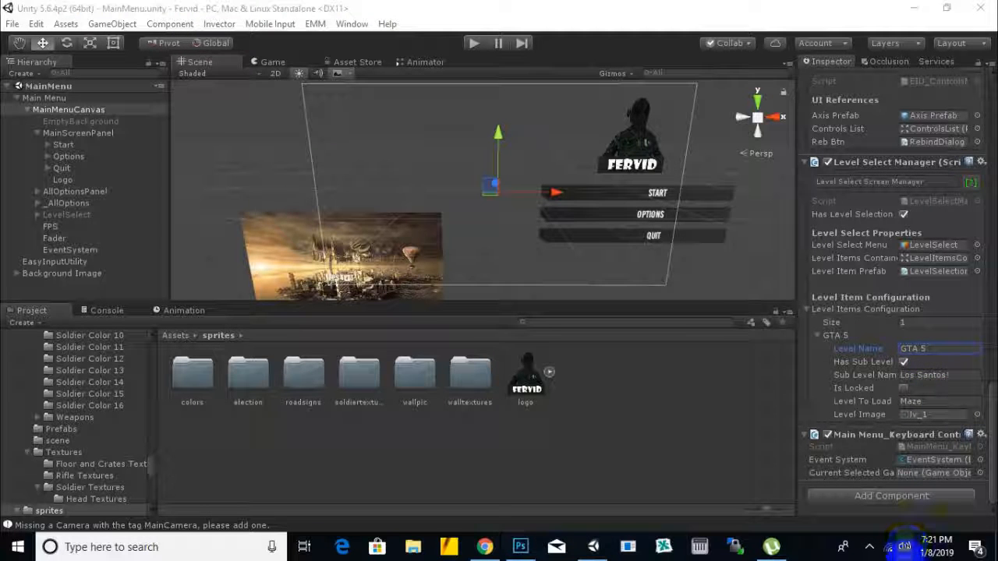
left_click(905, 549)
left_click(810, 512)
left_click(478, 44)
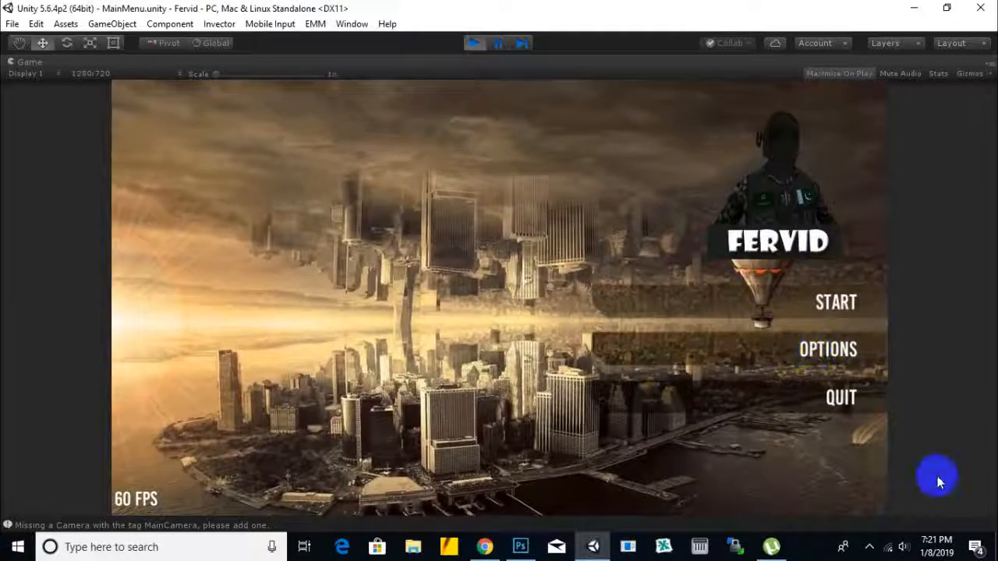
left_click(905, 546)
left_click(904, 518)
left_click_drag(897, 515, 893, 515)
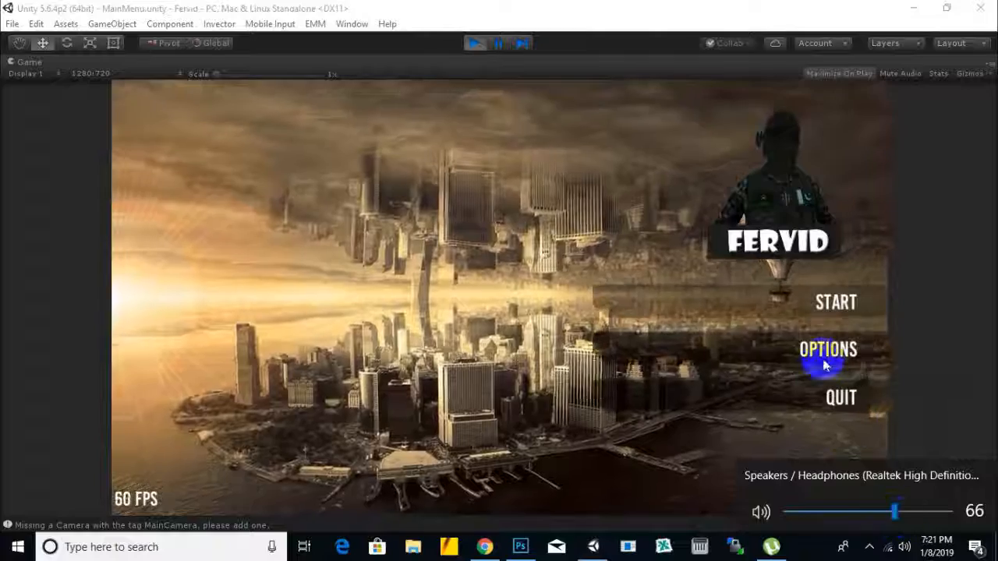
Step: Open the running menu's Options, check the Controls page, and return to the Options list
left_click(811, 363)
left_click(810, 363)
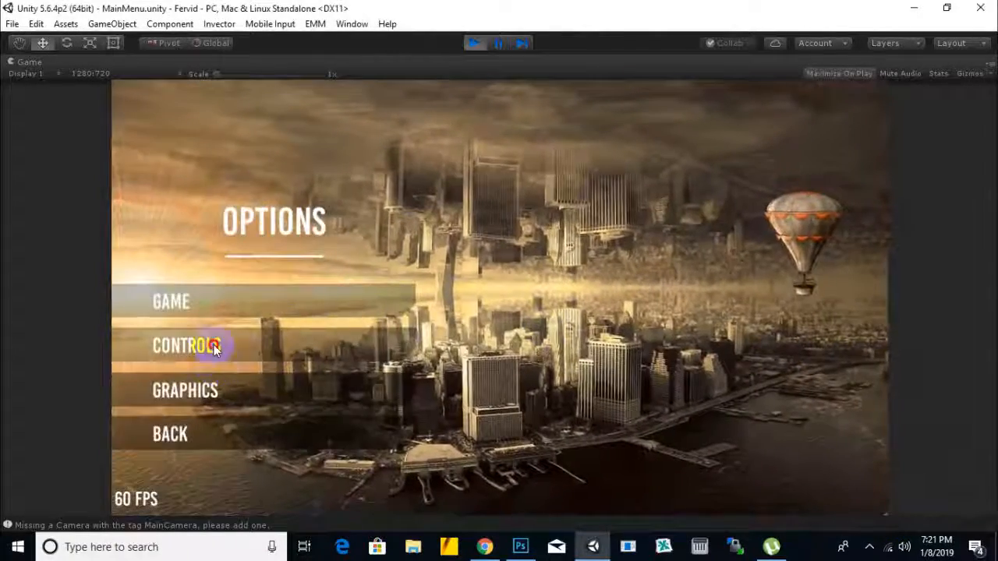
left_click(218, 345)
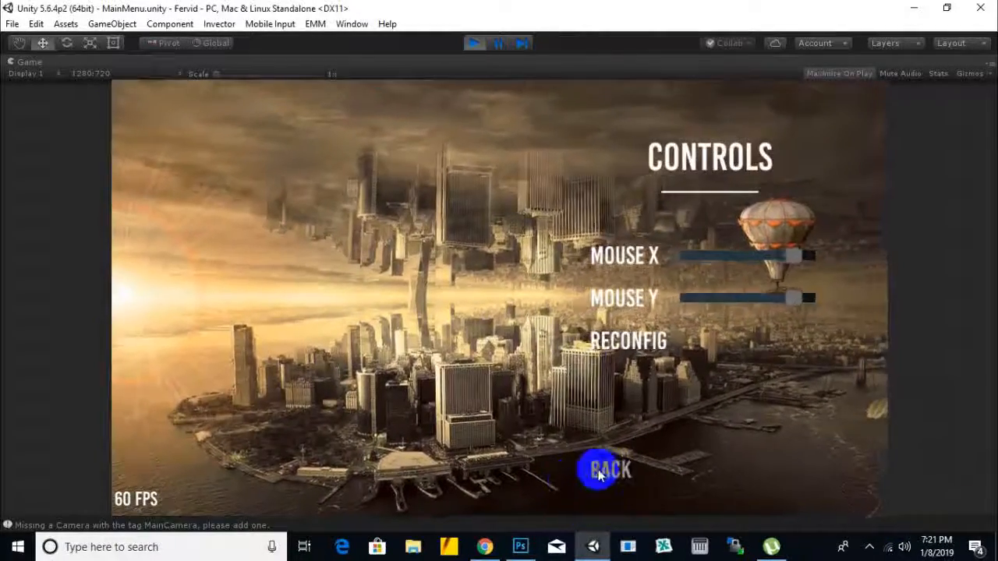
left_click(599, 468)
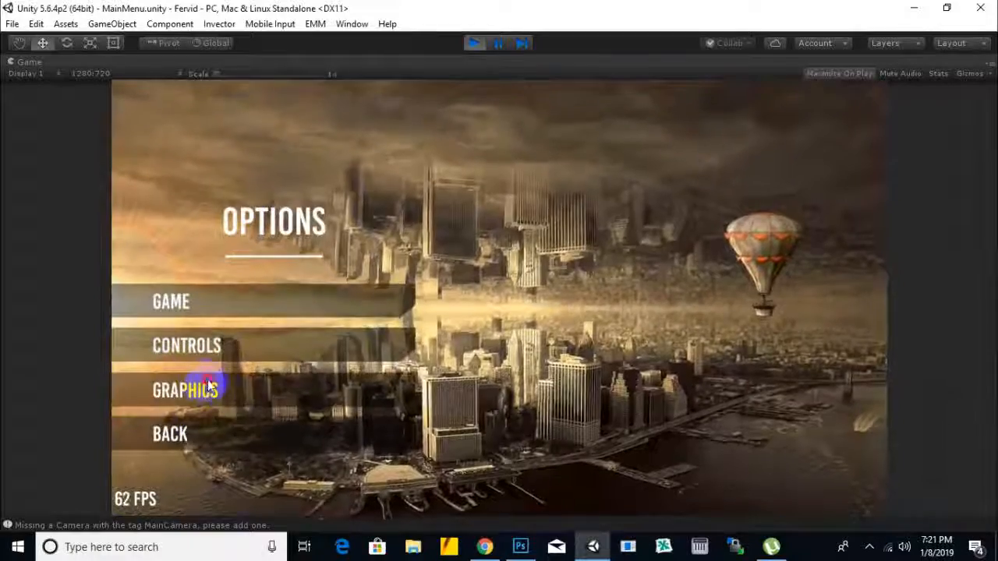
Step: Lower the Music and Sound levels to their minimum in the Game options and return to the main menu
left_click(219, 316)
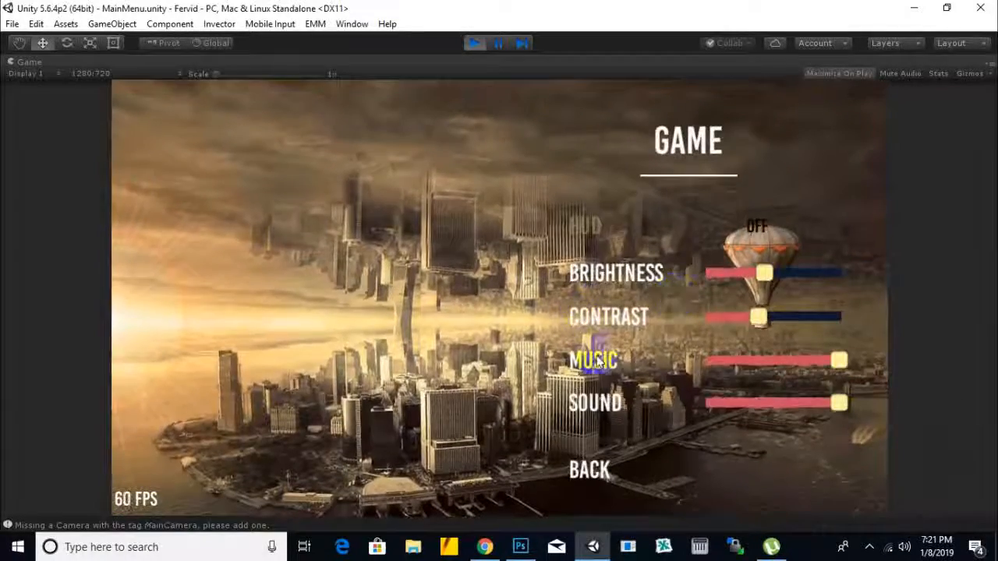
left_click_drag(824, 358, 709, 363)
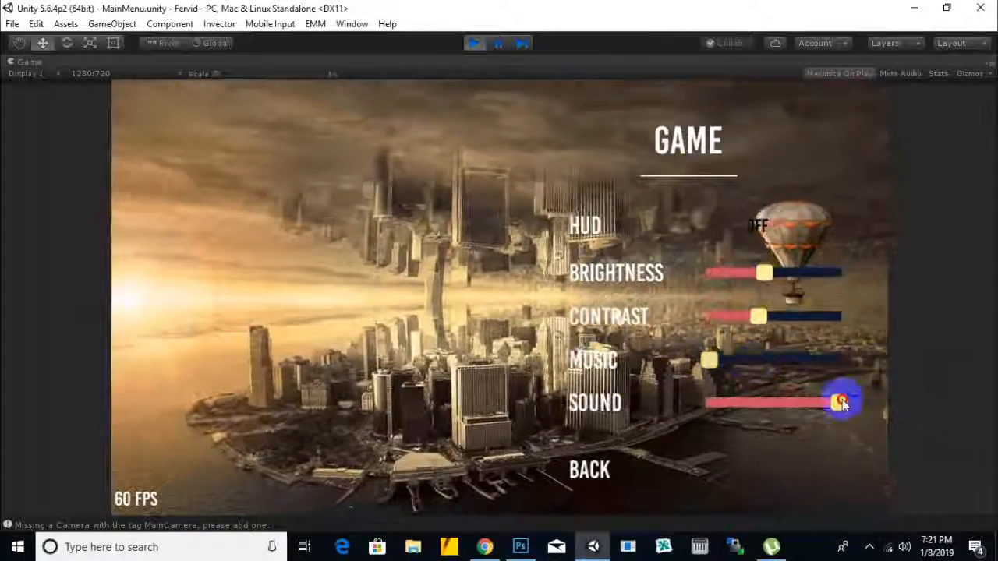
left_click_drag(840, 401, 644, 420)
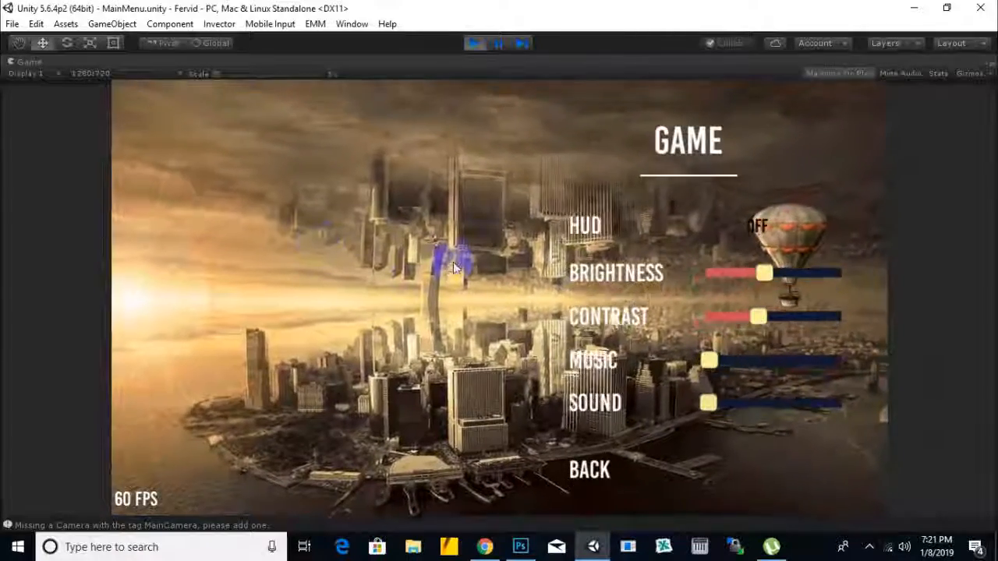
left_click(593, 468)
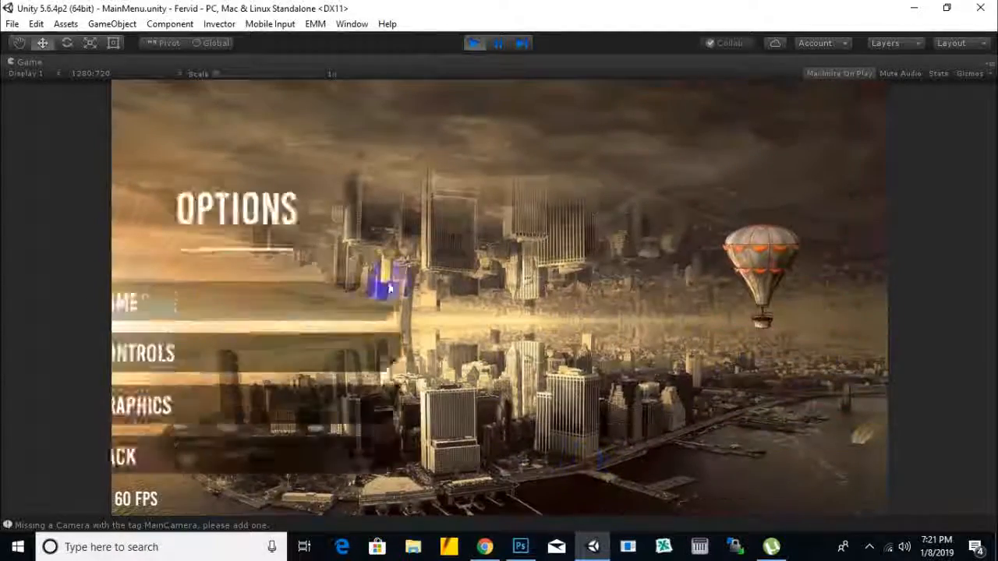
left_click(211, 430)
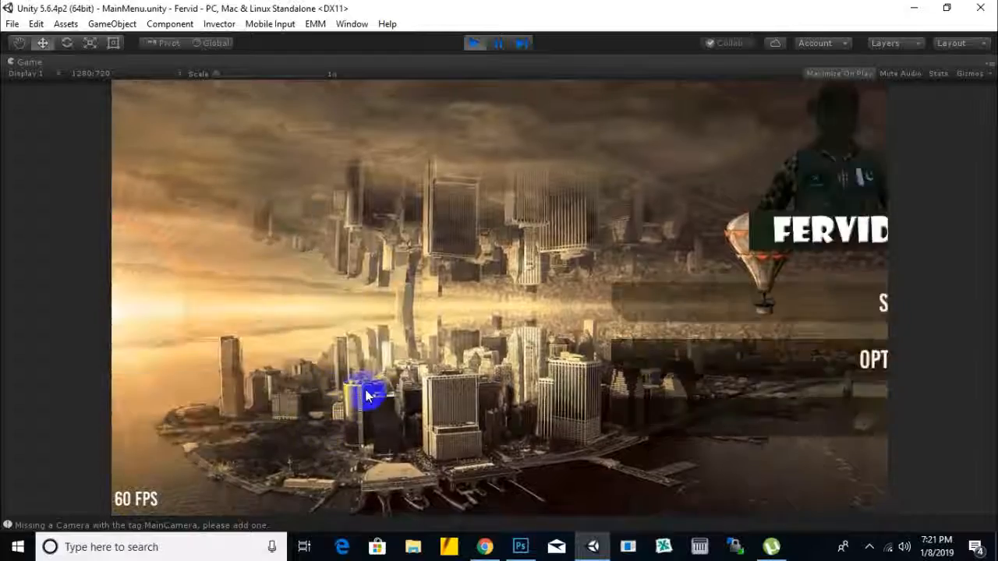
Step: Test starting a new game with the GTA 5 level, check the loading scene, and stop play mode
left_click(818, 301)
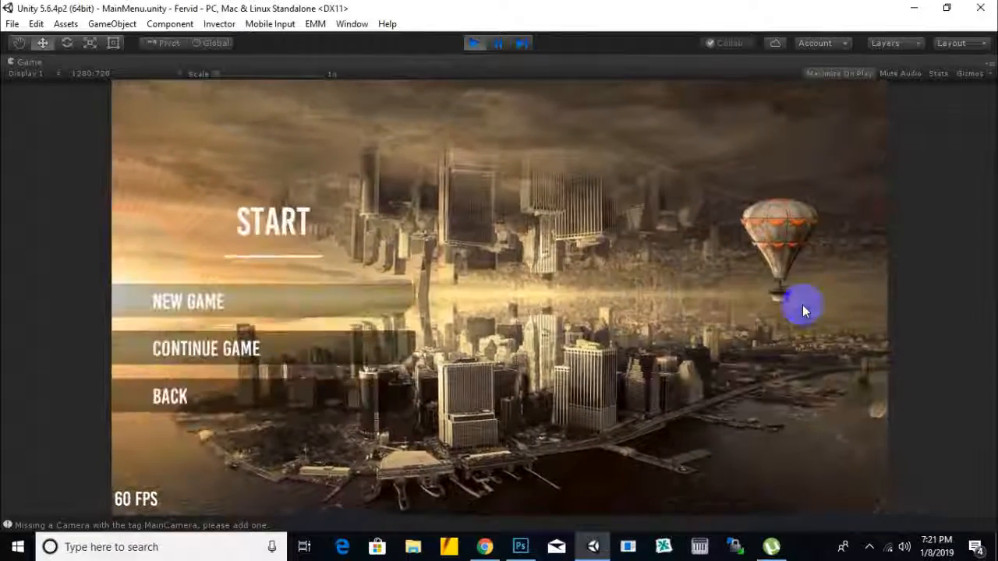
left_click(198, 308)
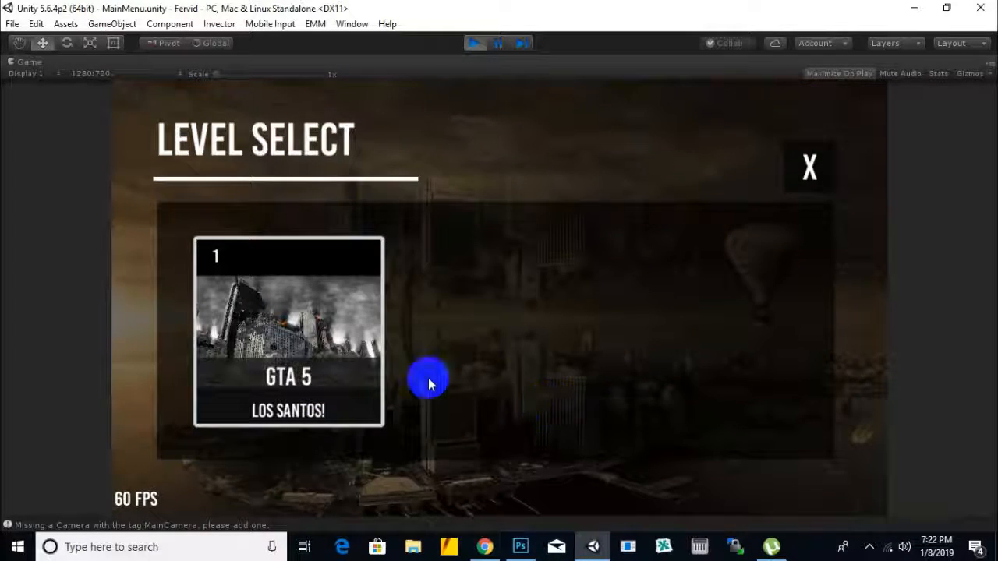
left_click(320, 320)
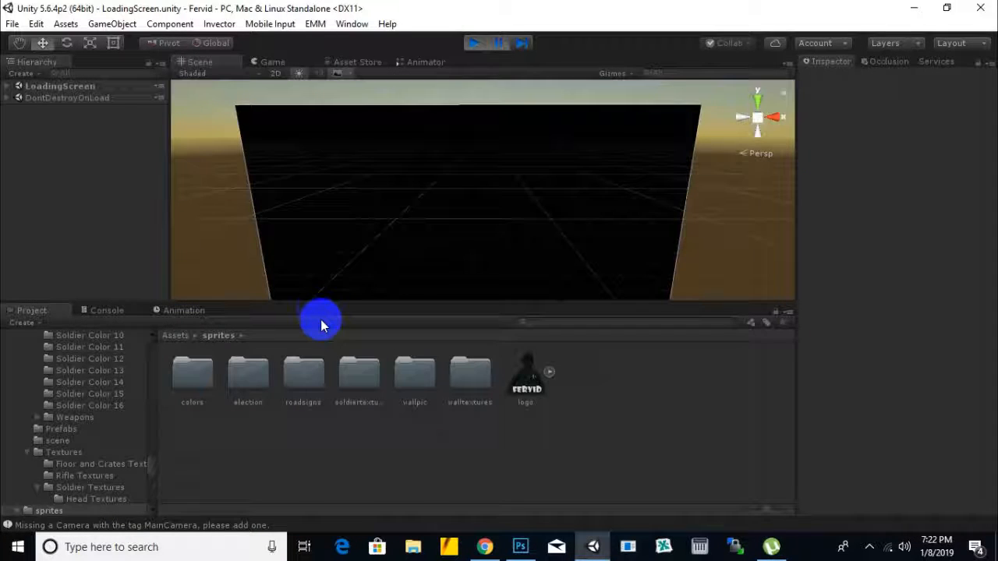
scroll(402, 251, "down", 2)
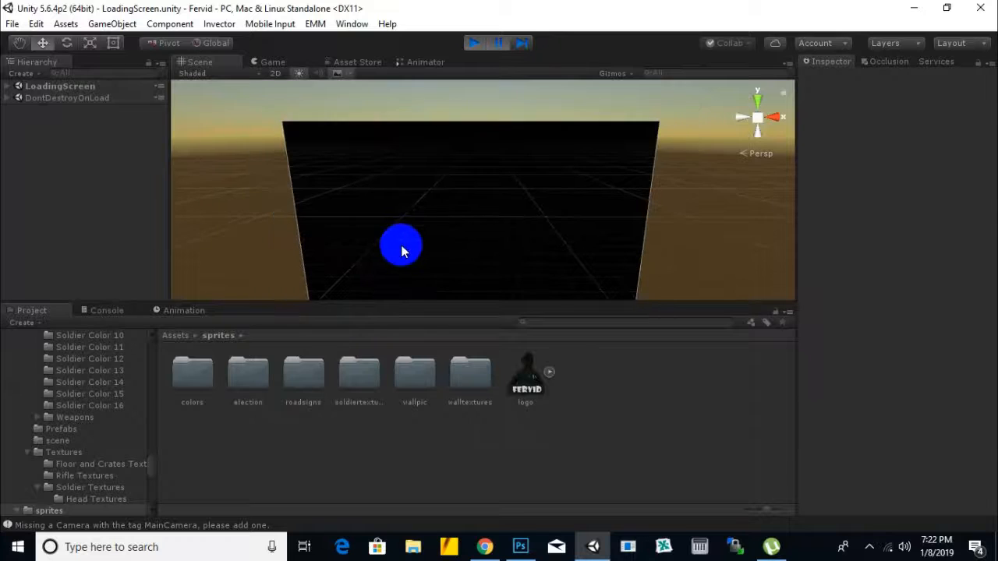
left_click(472, 42)
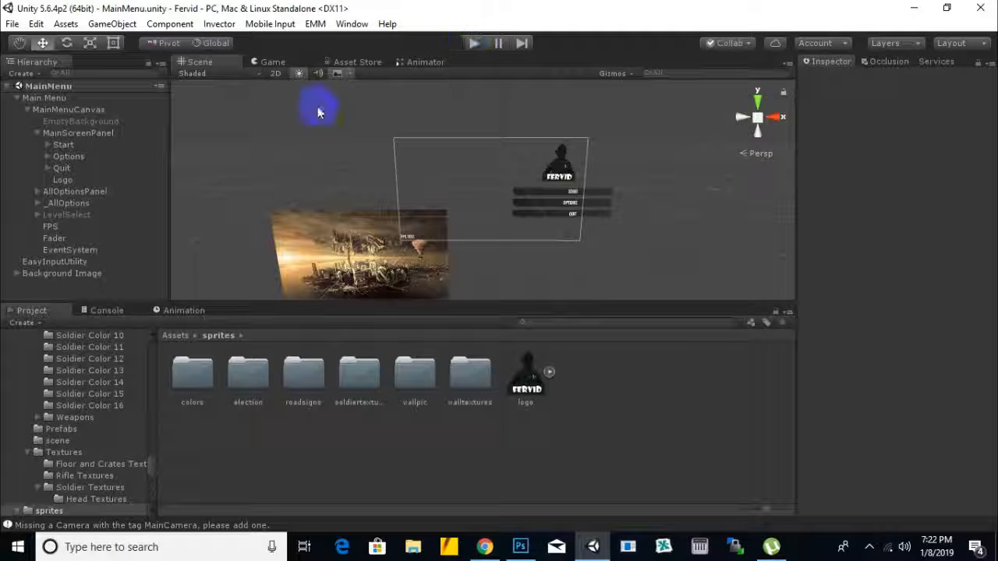
Step: Set the GTA 5 level item's Level Name to Reach Headquarter and its Sub Level Name to Reach Military Headquarter
left_click(88, 112)
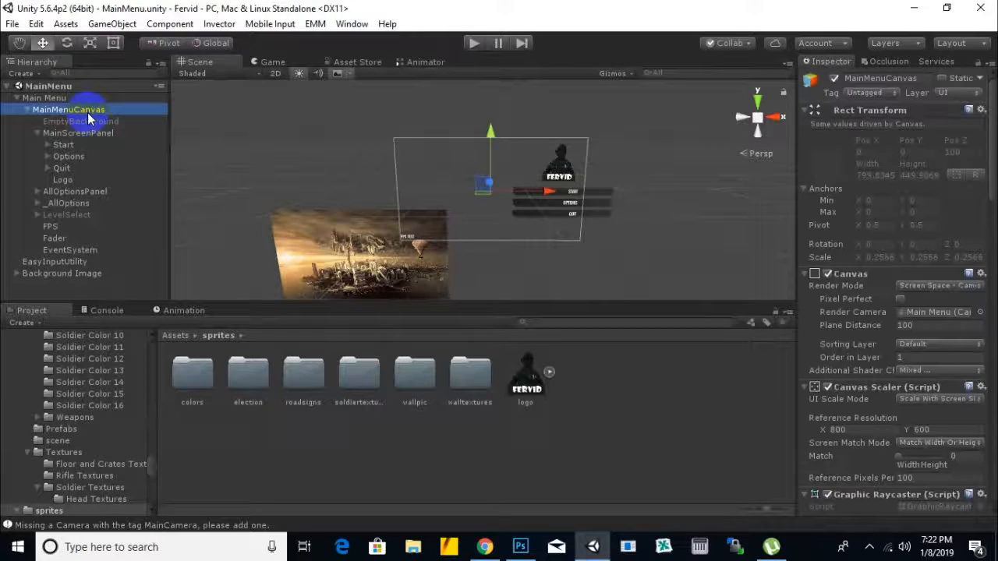
scroll(943, 437, "down", 6)
scroll(944, 454, "down", 10)
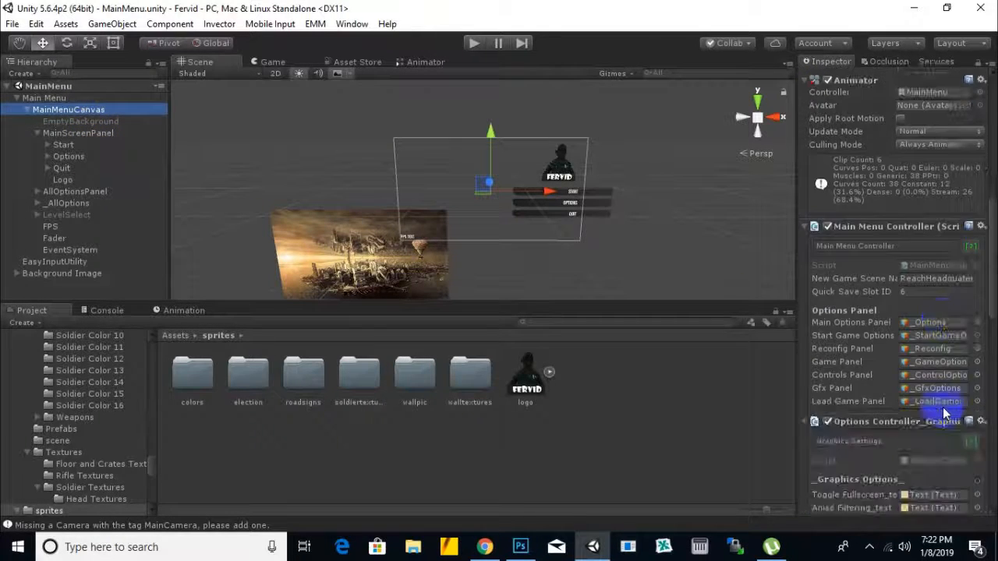
scroll(943, 413, "down", 5)
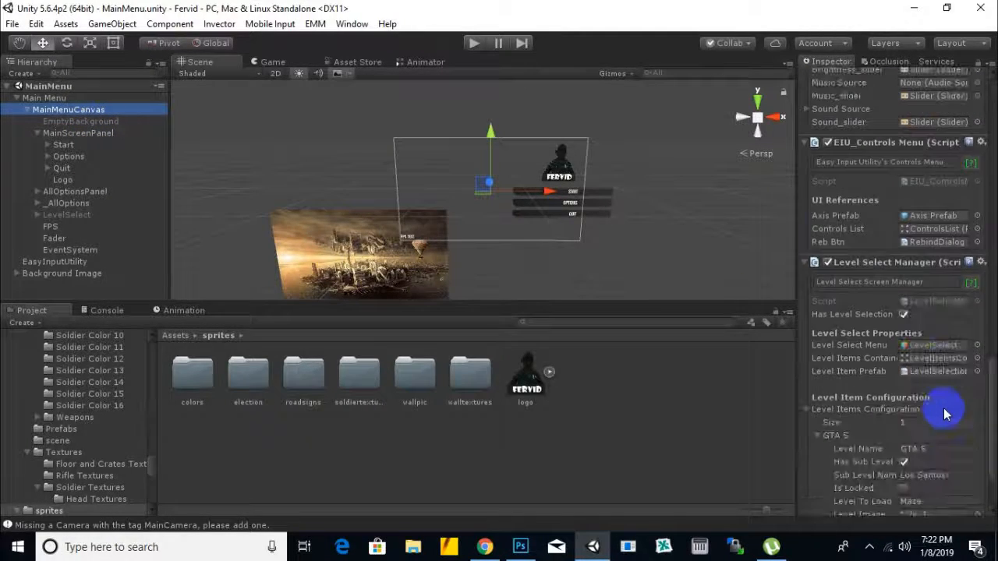
left_click(944, 349)
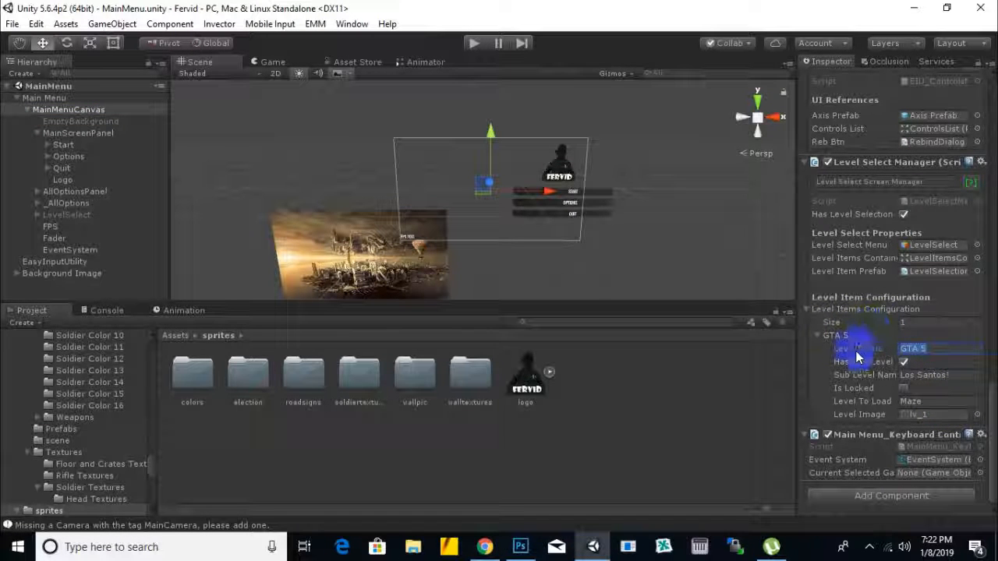
type("Reach")
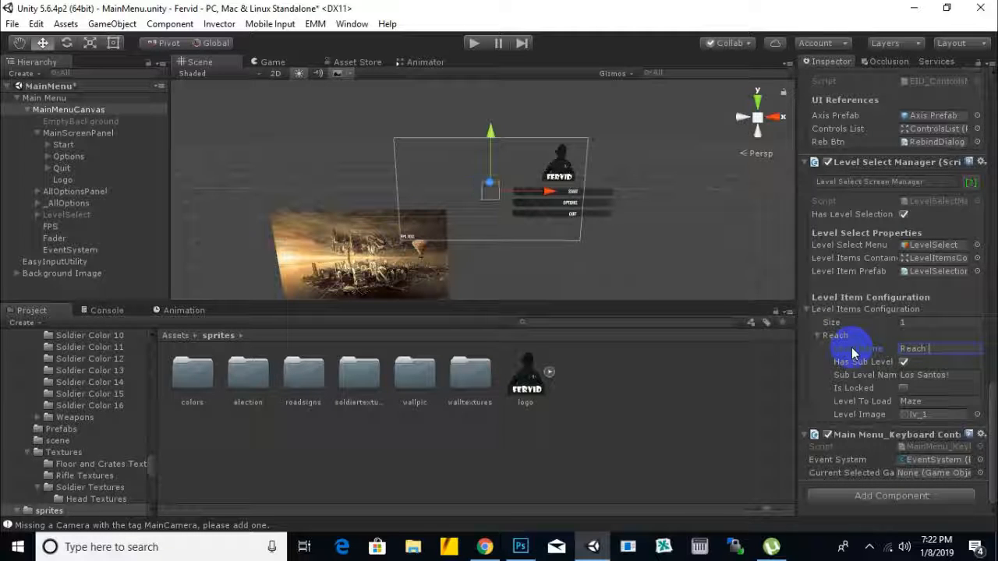
type("adquarter")
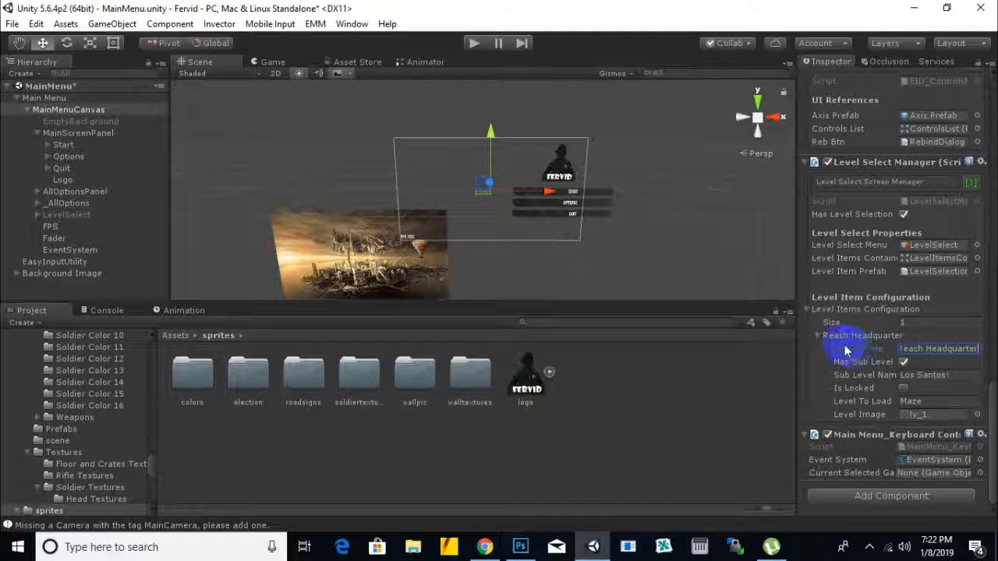
left_click(953, 377)
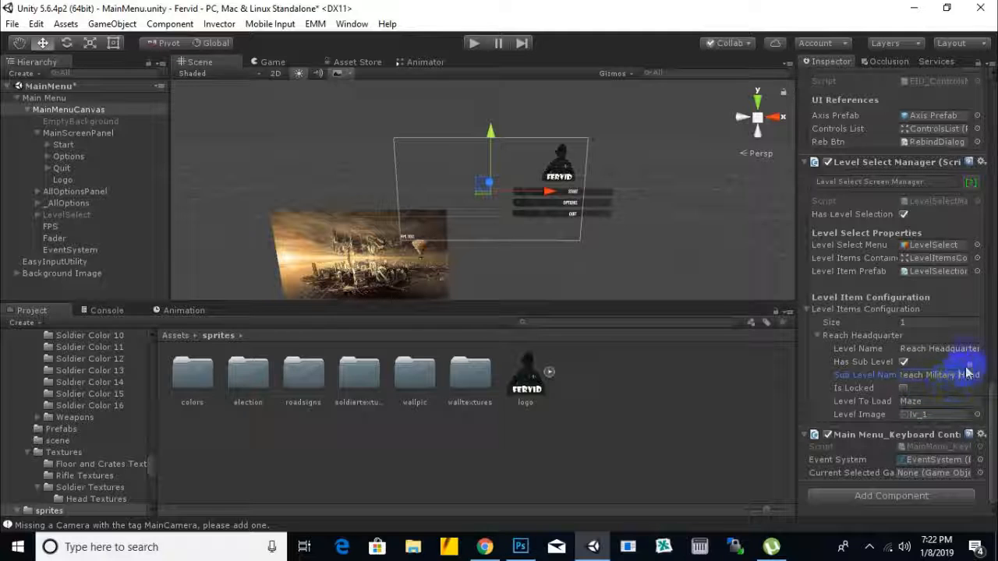
Step: Set the level item's Level To Load to ReachHeadquarter and save the scene
left_click(912, 401)
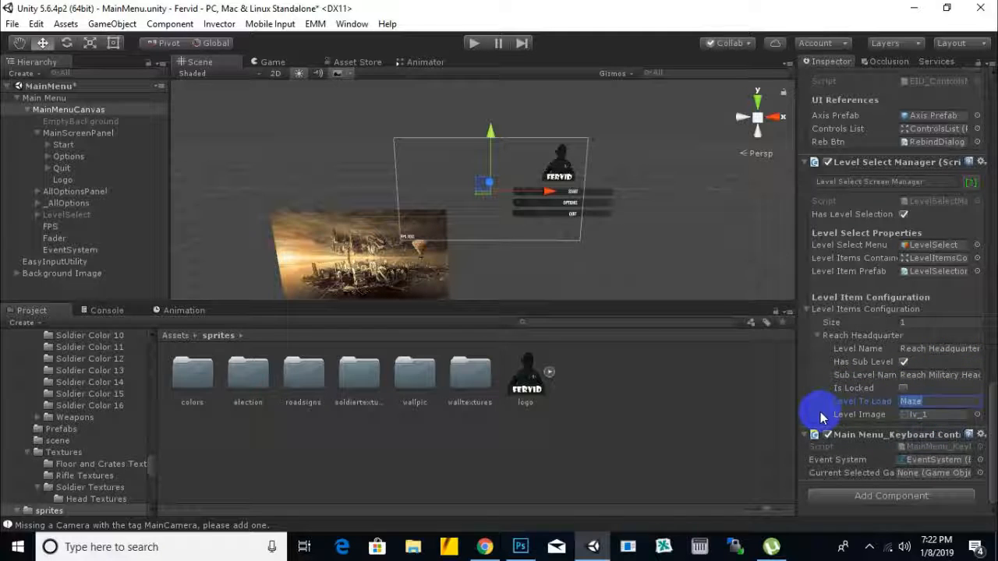
type("Reach Headquarter")
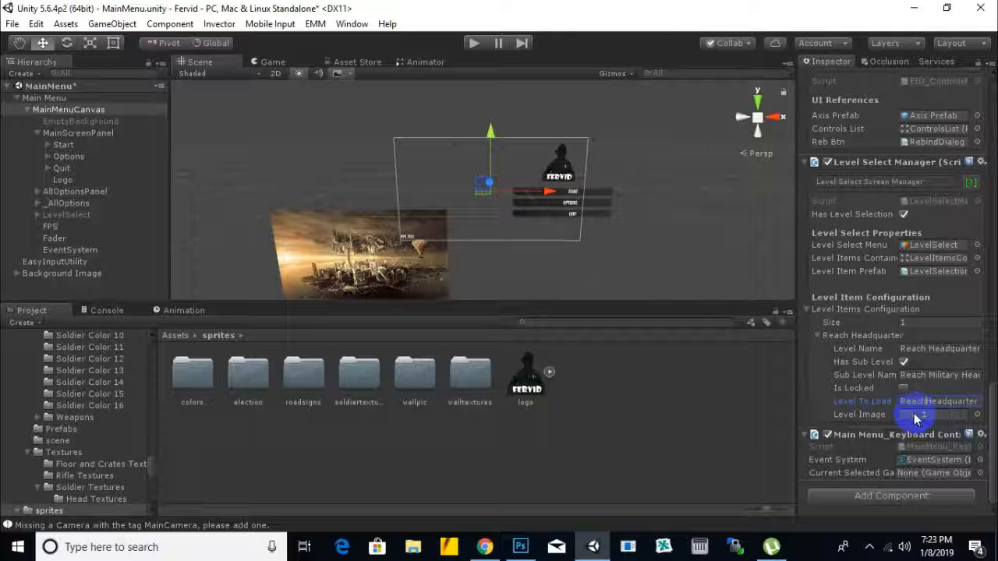
key("ctrl+a")
left_click(967, 402)
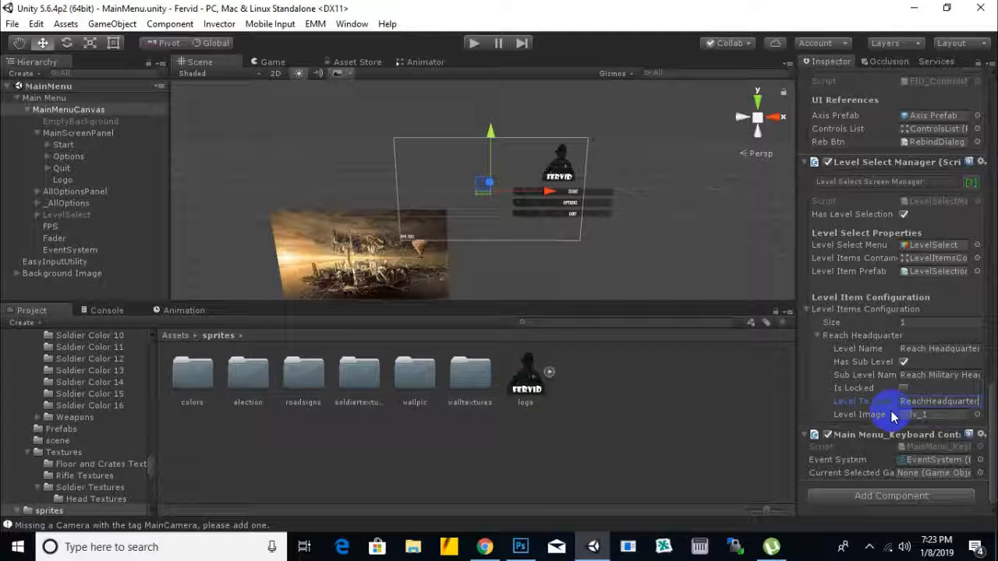
Step: Run the main menu again and test starting a new game with the Reach Headquarter level
scroll(435, 191, "down", 2)
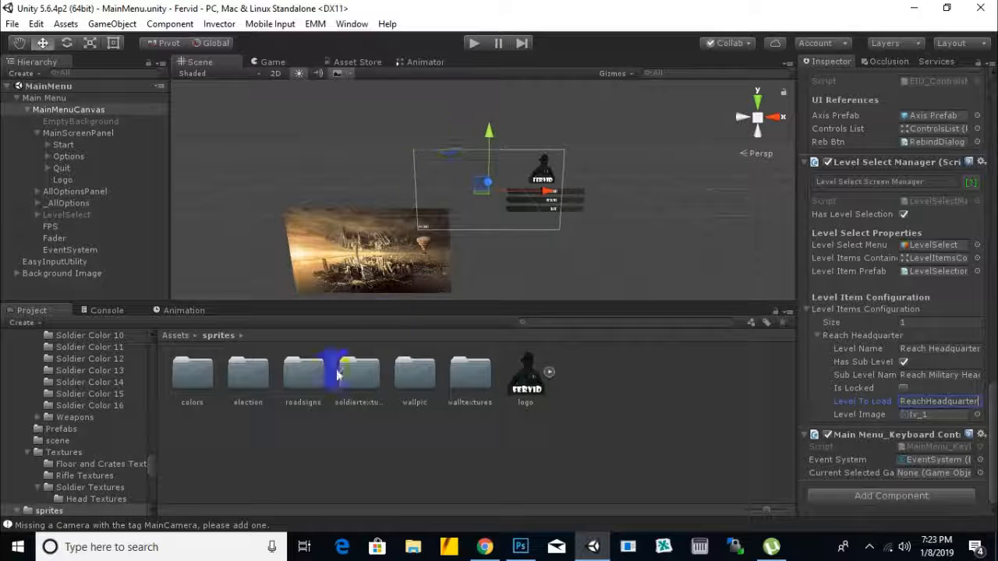
left_click(474, 43)
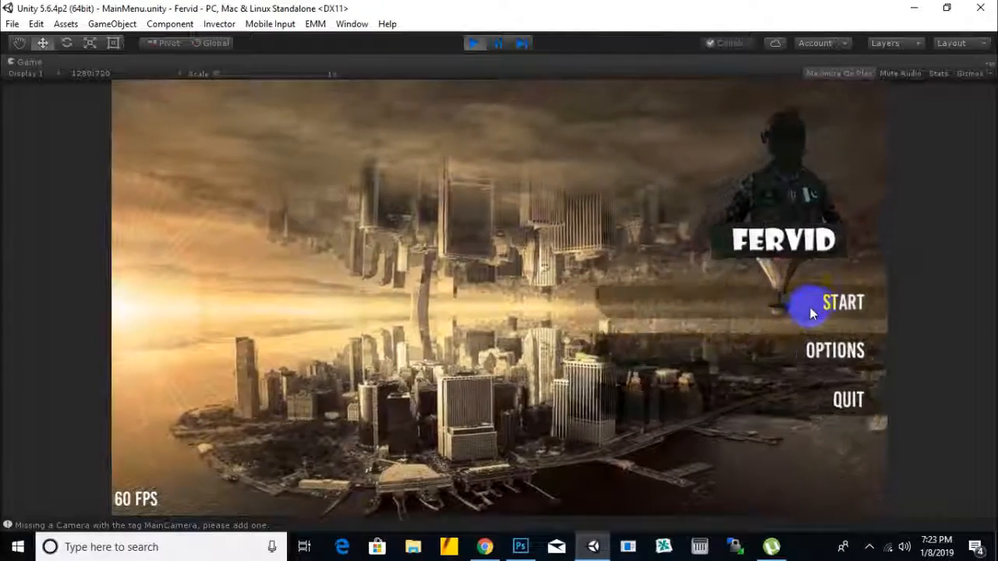
left_click(811, 310)
left_click(268, 300)
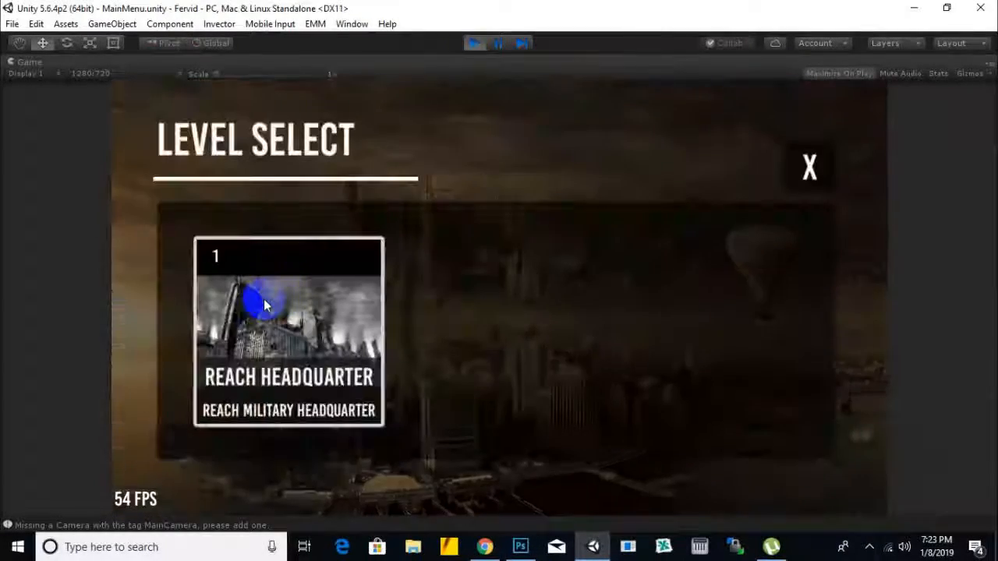
left_click(263, 301)
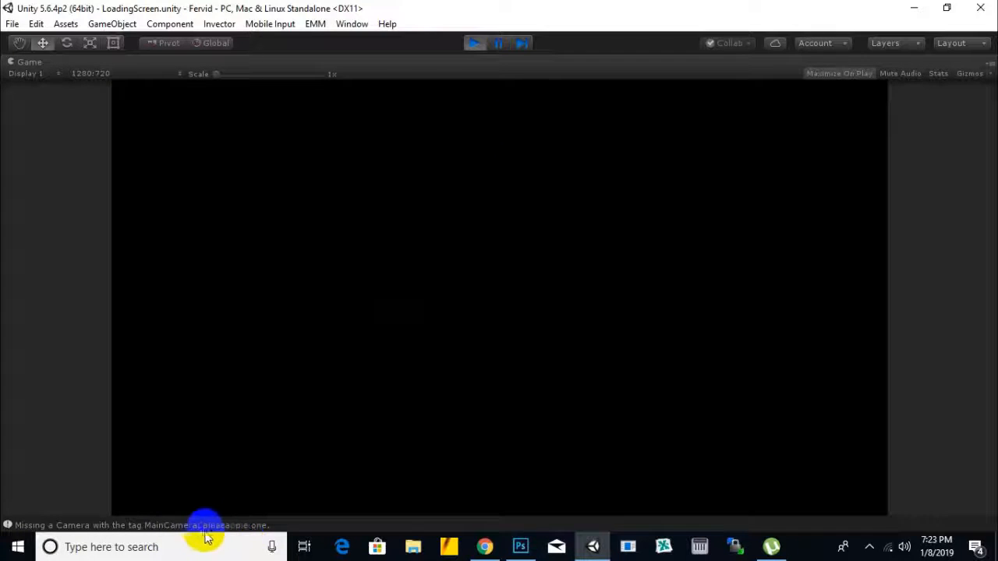
Step: Stop play mode, close the console window, and open the ReachHeadquarter scene from the project's scenes folder
left_click(470, 44)
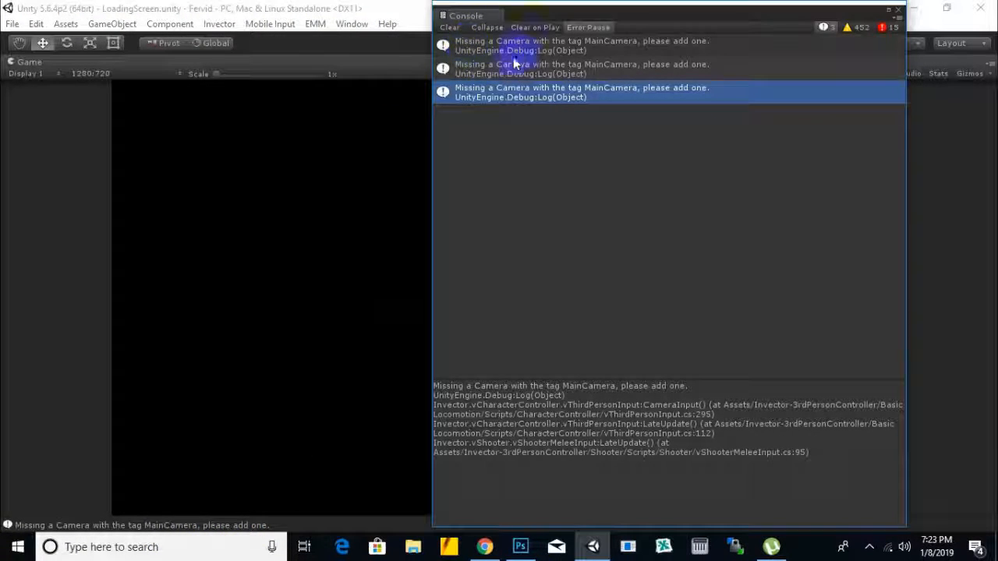
left_click(898, 11)
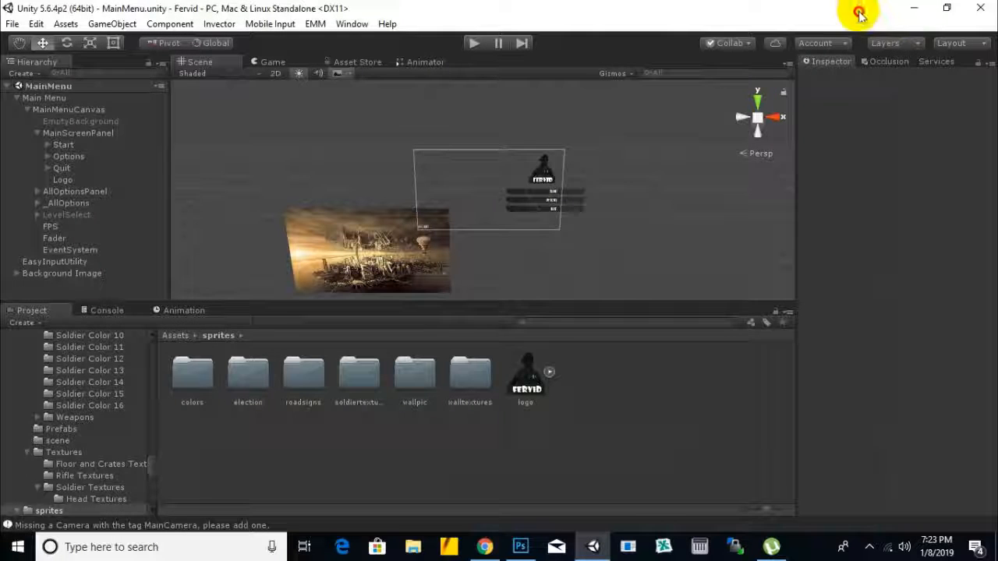
left_click(173, 335)
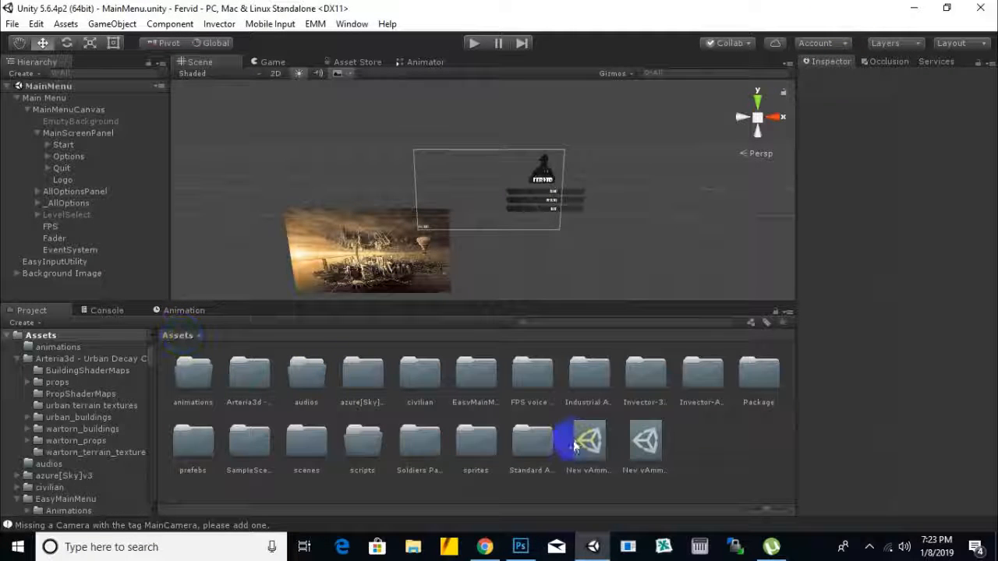
double_click(304, 448)
left_click(304, 380)
double_click(304, 381)
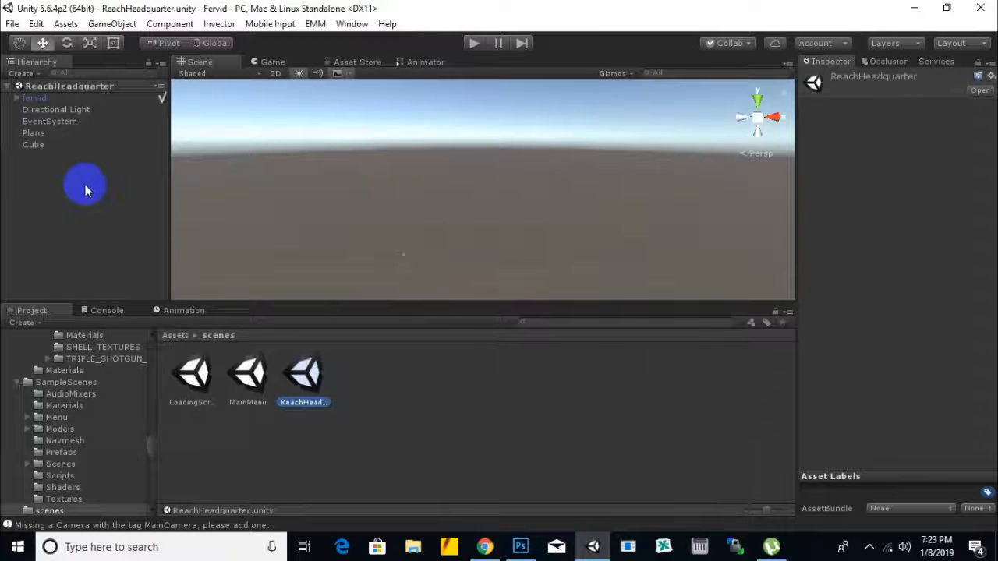
Step: Clear the console messages and focus the scene view on the fervid player object
left_click(198, 528)
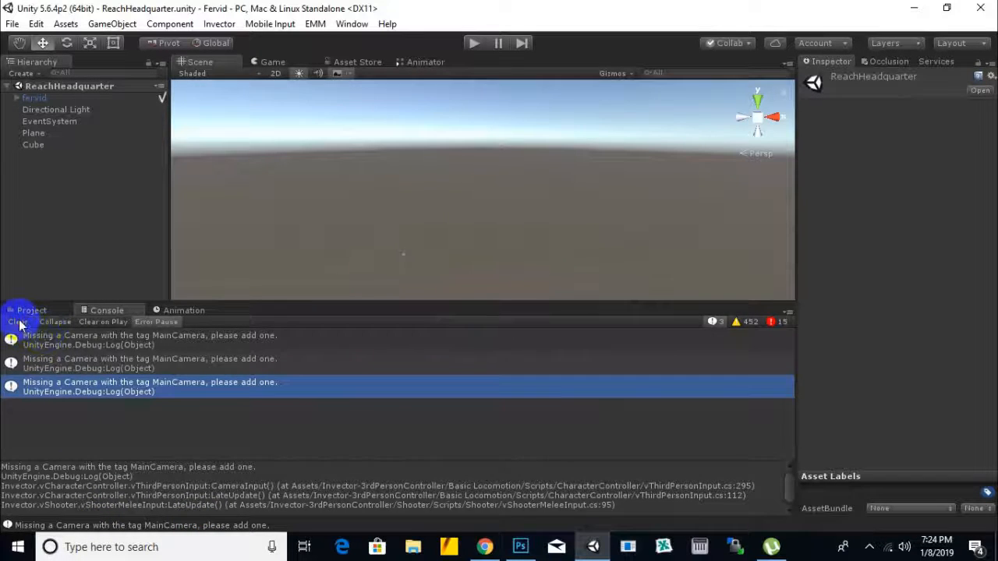
left_click(22, 320)
left_click(25, 311)
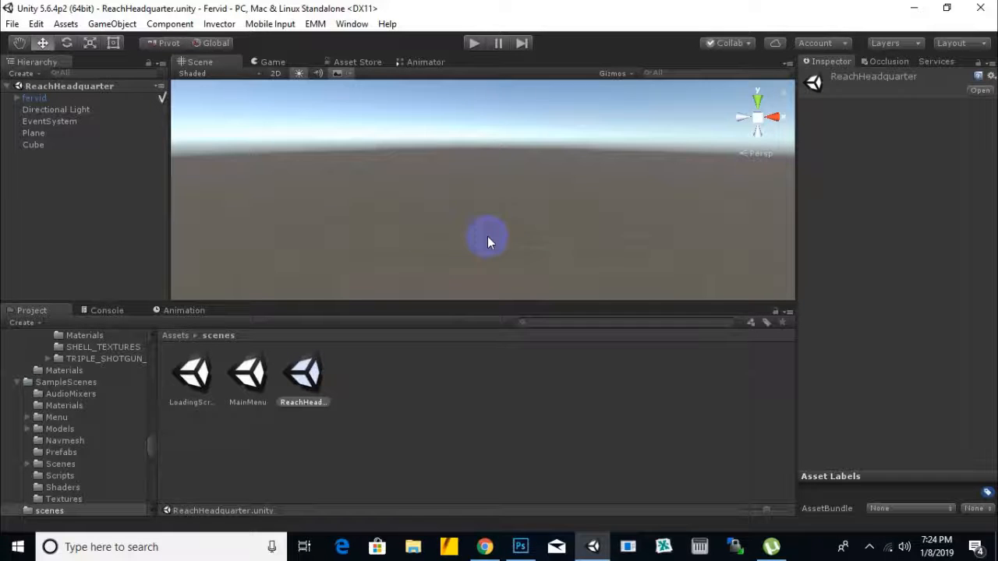
double_click(33, 99)
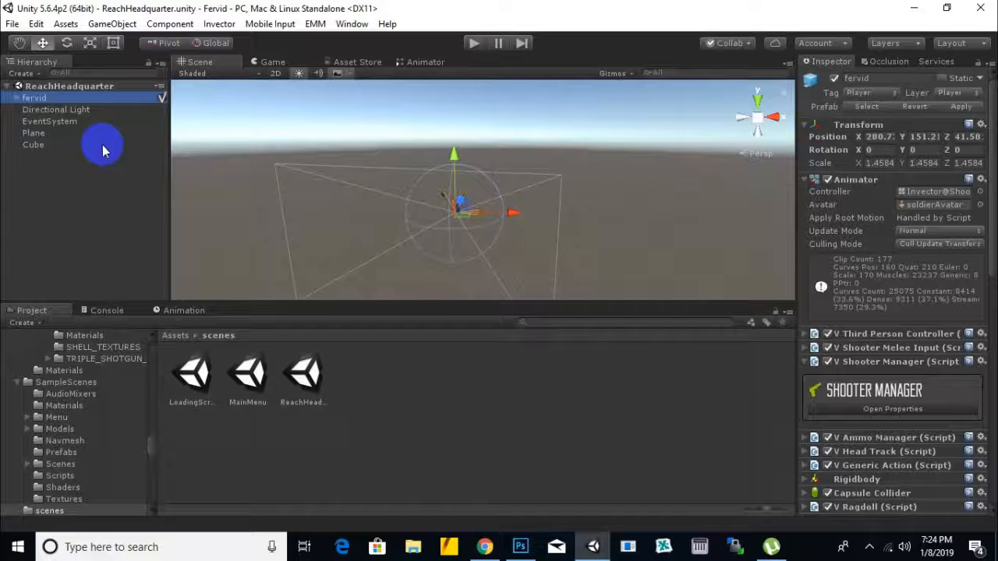
Step: Open the MainMenu scene and delete the ReachHeadquarter scene asset from the scenes folder
double_click(248, 375)
left_click(312, 379)
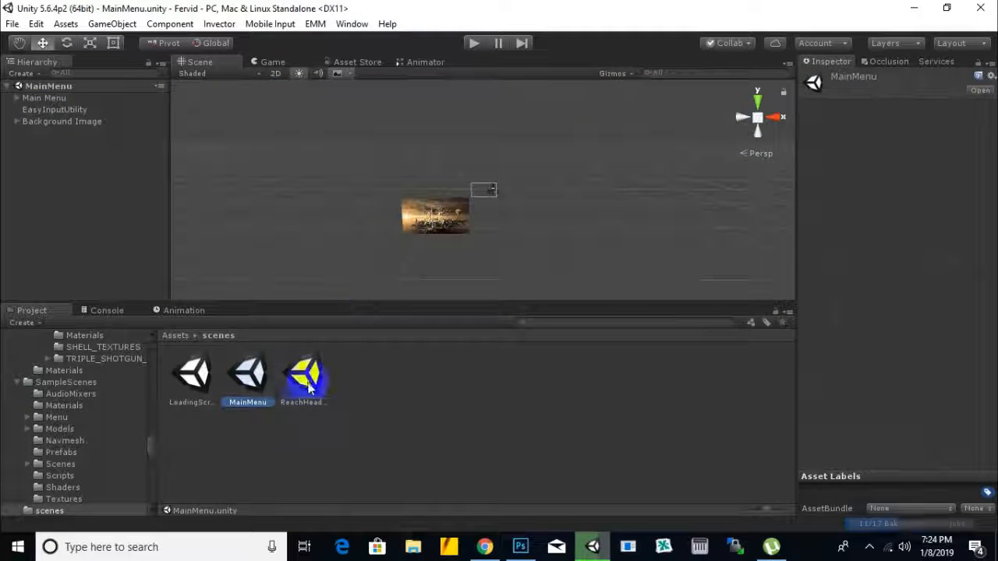
key("Delete")
left_click(538, 300)
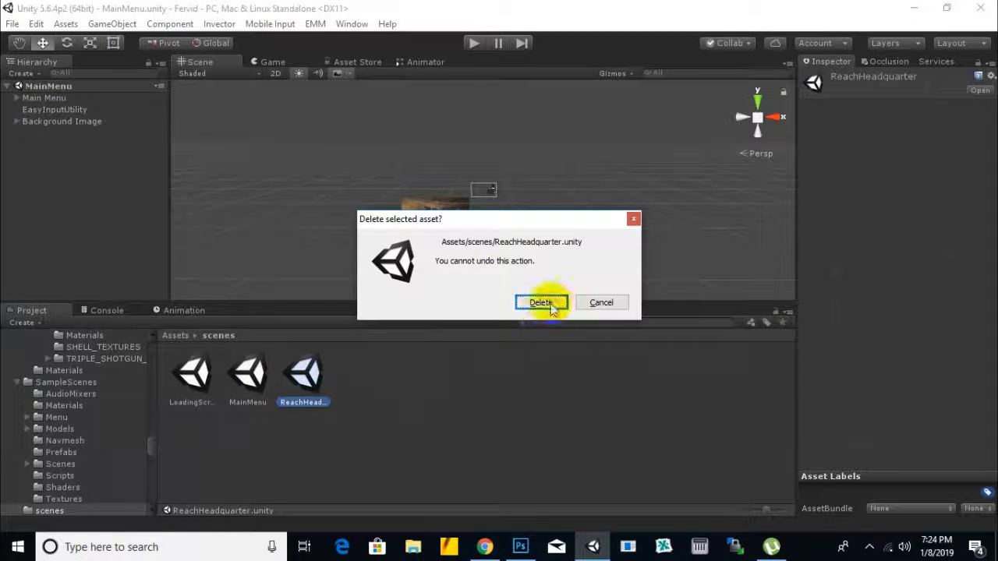
Step: Create a new scene named ReachHeadquarter in the scenes folder
right_click(400, 432)
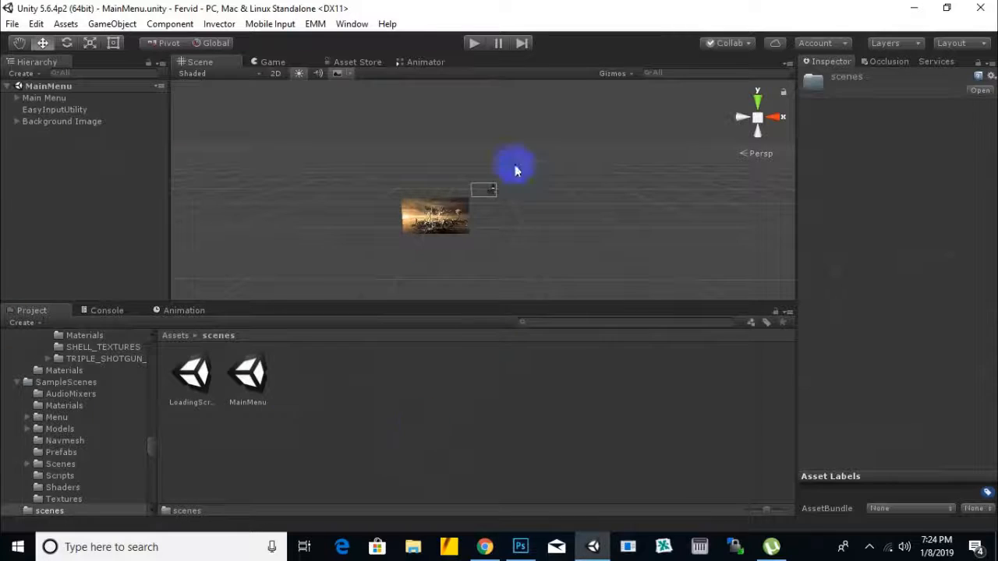
mouse_move(590, 148)
left_click(670, 257)
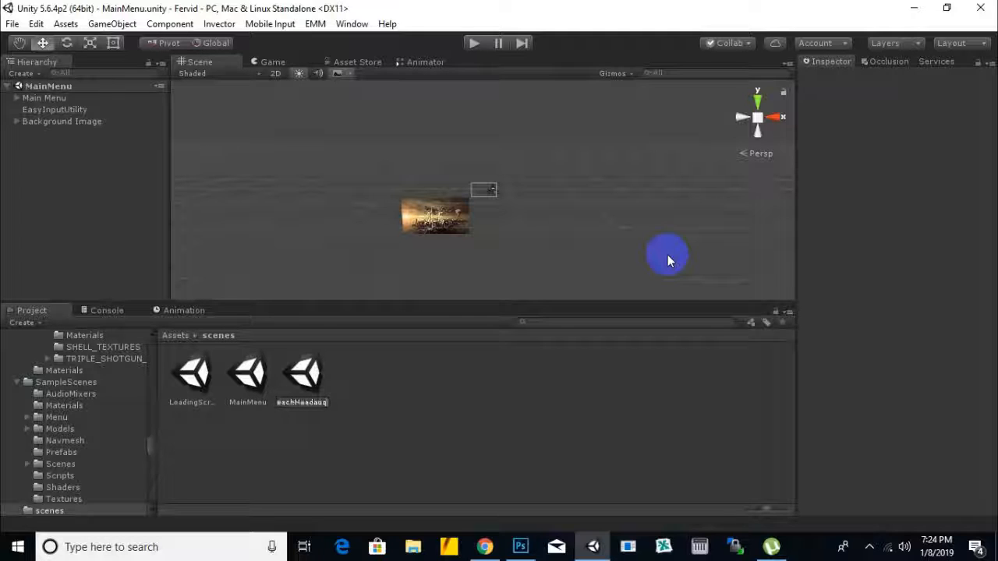
key("Return")
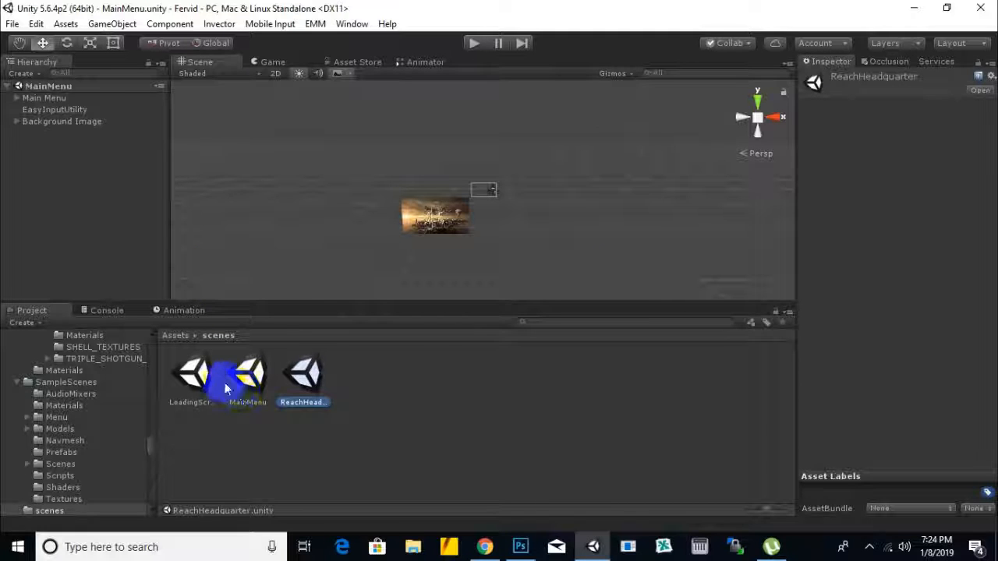
Step: Run the game from the LoadingScreen scene, test starting a new game with the Reach Headquarter level, and stop play mode
double_click(191, 376)
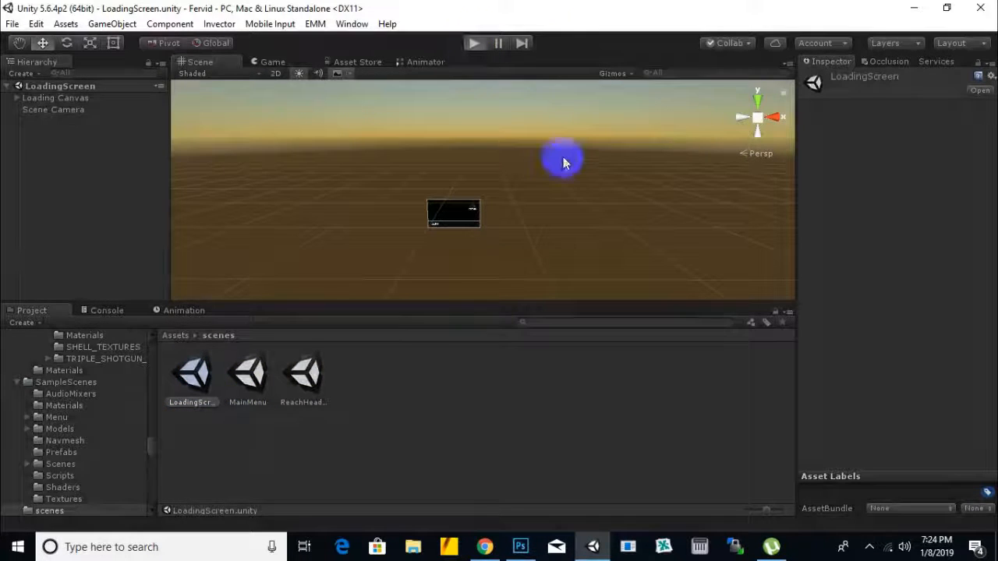
key("ctrl+p")
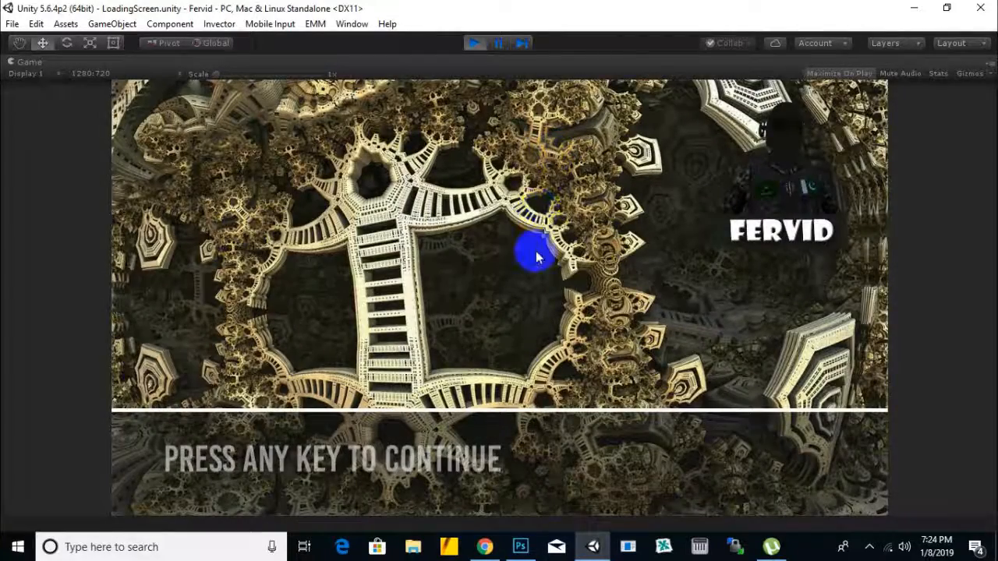
key("space")
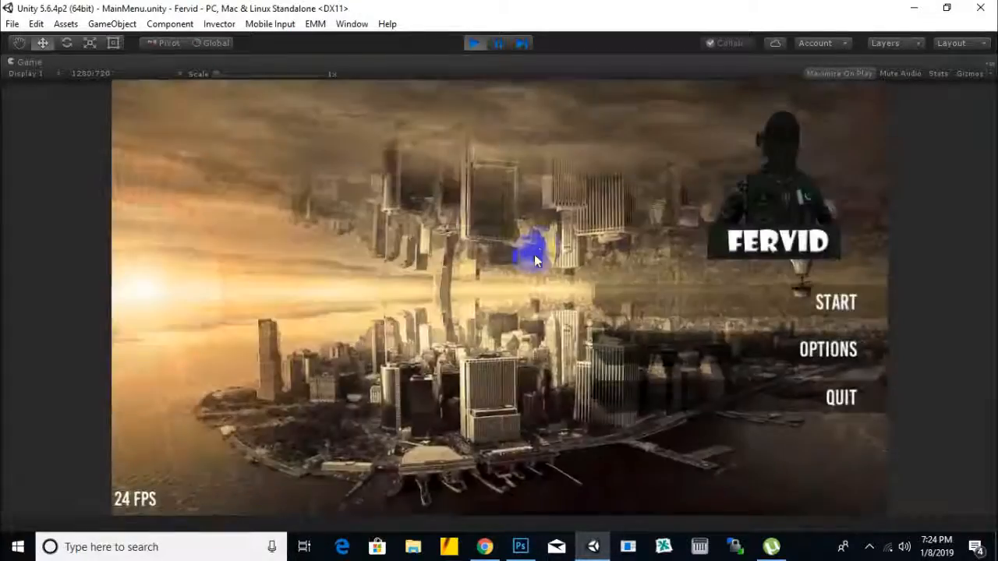
left_click(833, 304)
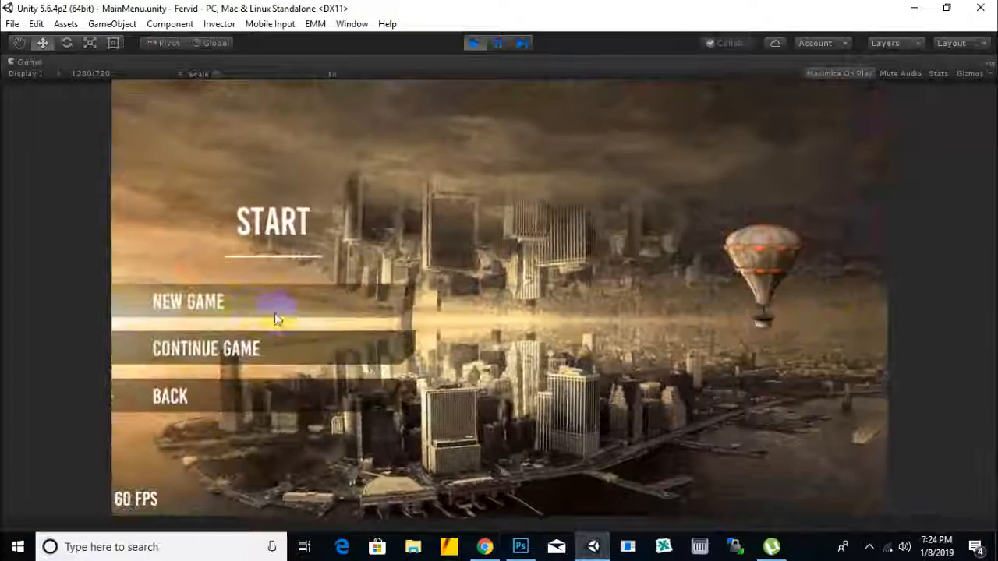
left_click(229, 302)
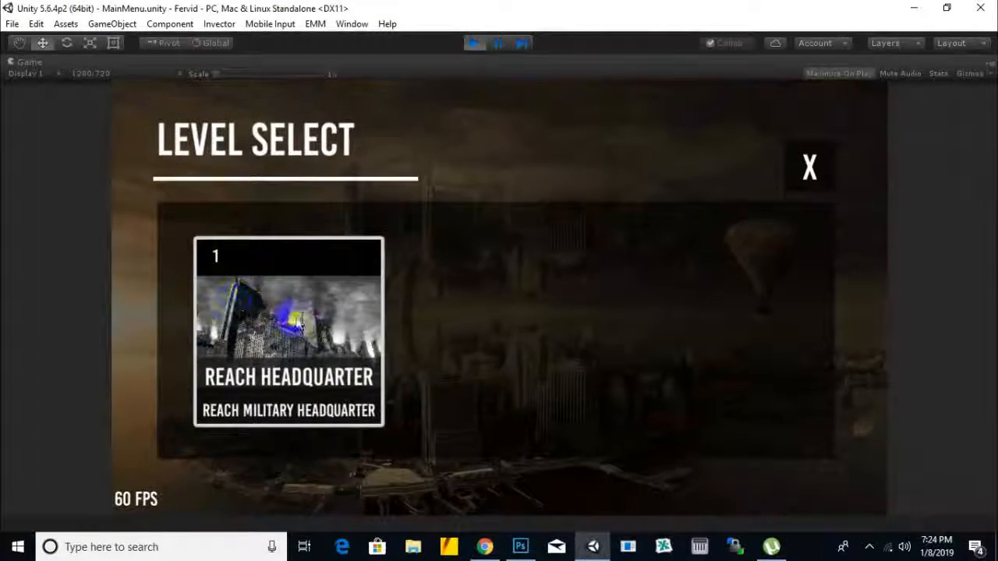
left_click(314, 334)
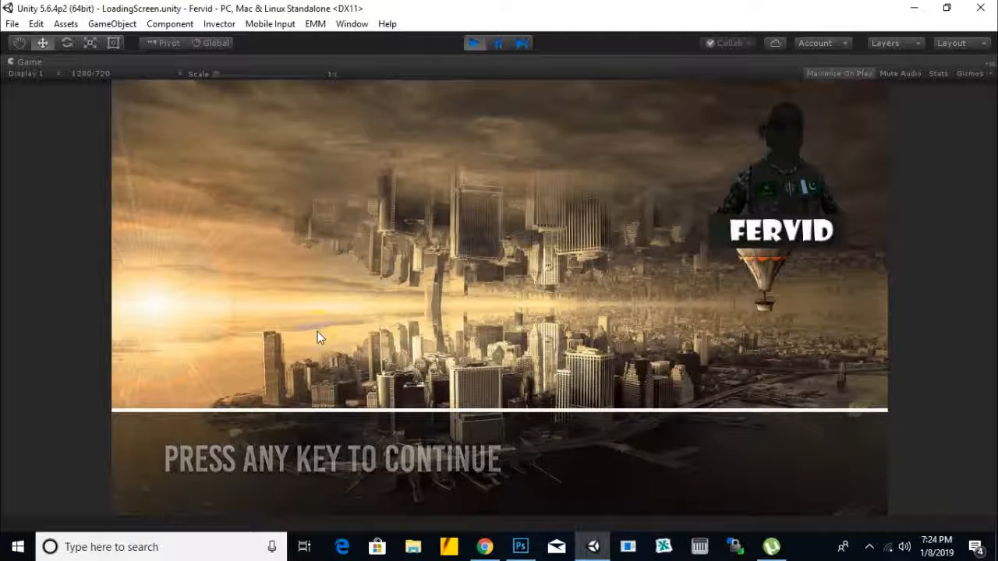
left_click(330, 336)
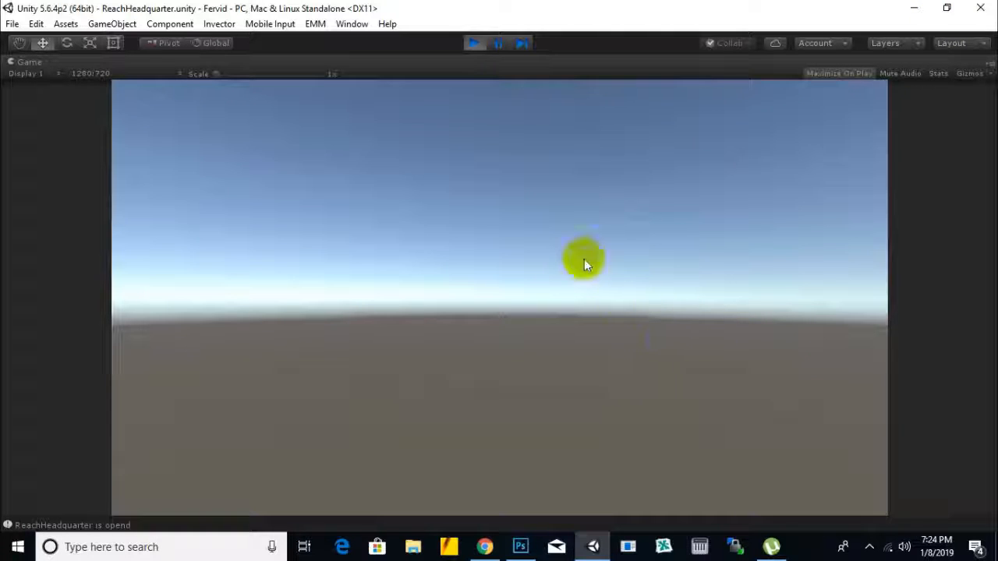
left_click(474, 43)
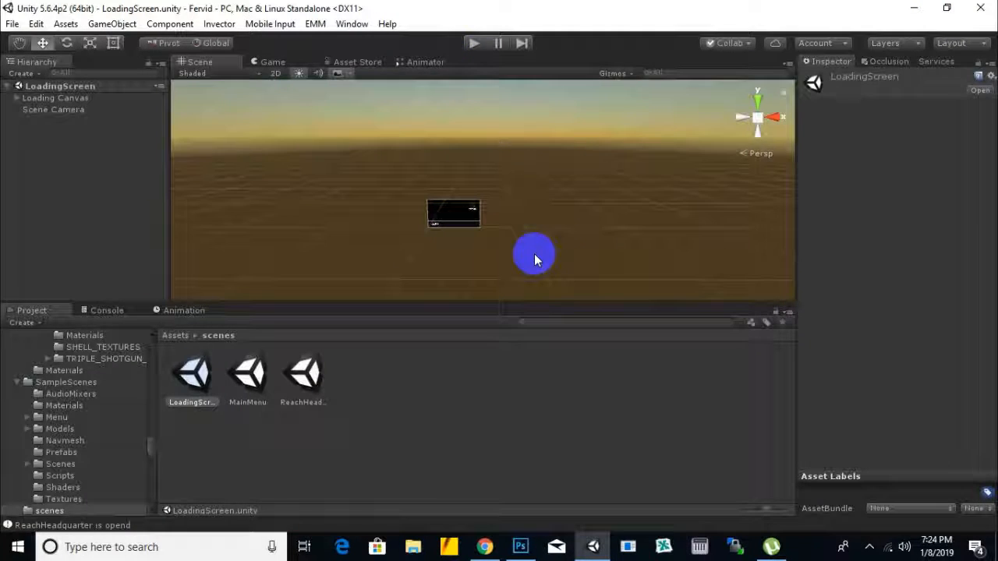
left_click(173, 335)
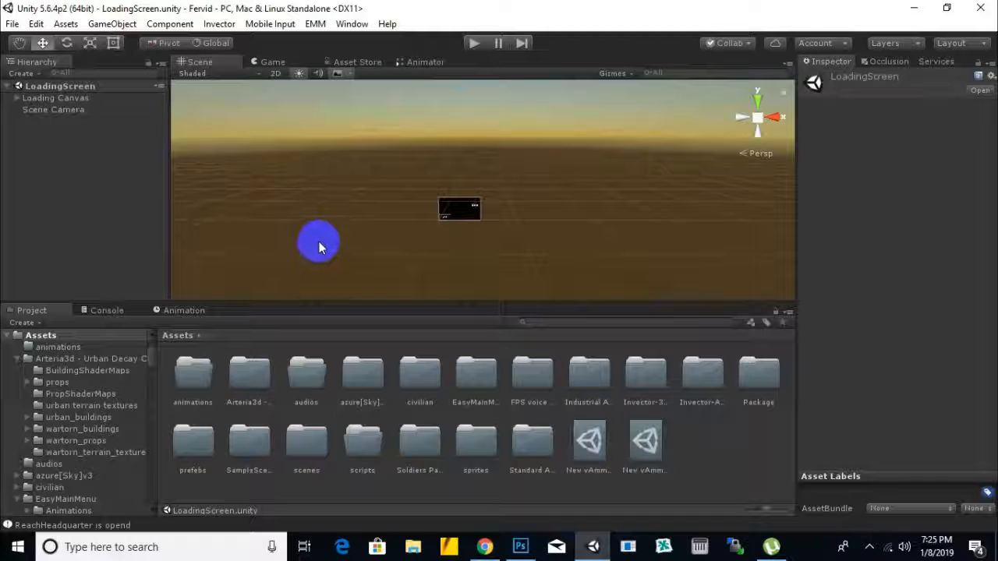
scroll(450, 225, "up", 3)
scroll(436, 257, "up", 3)
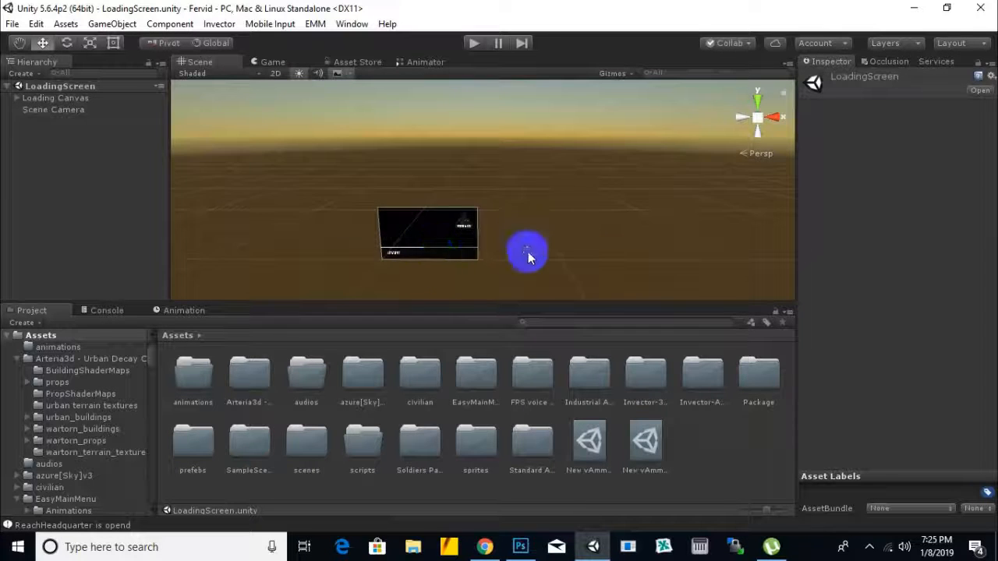
middle_click_drag(528, 252, 521, 232)
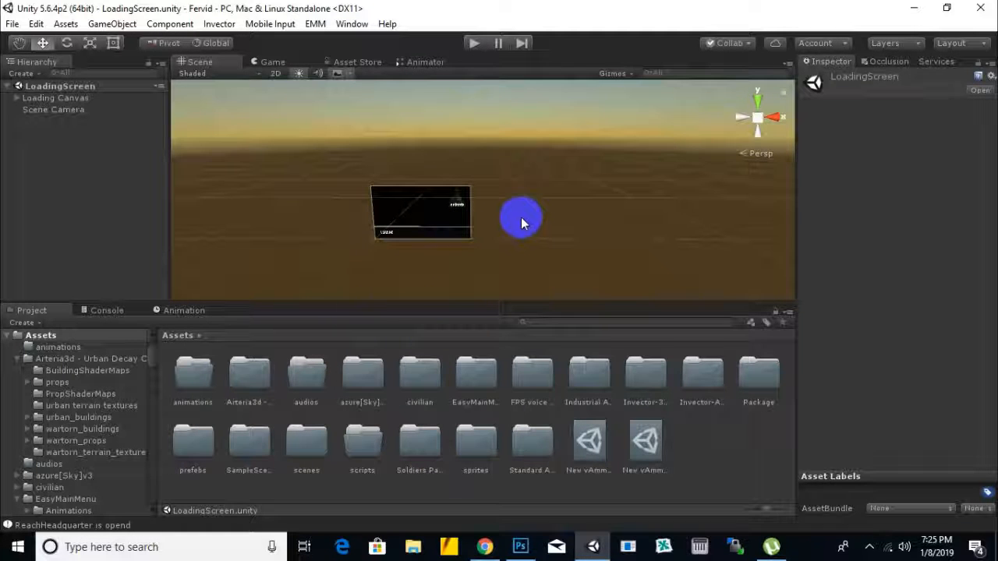
scroll(473, 244, "up", 3)
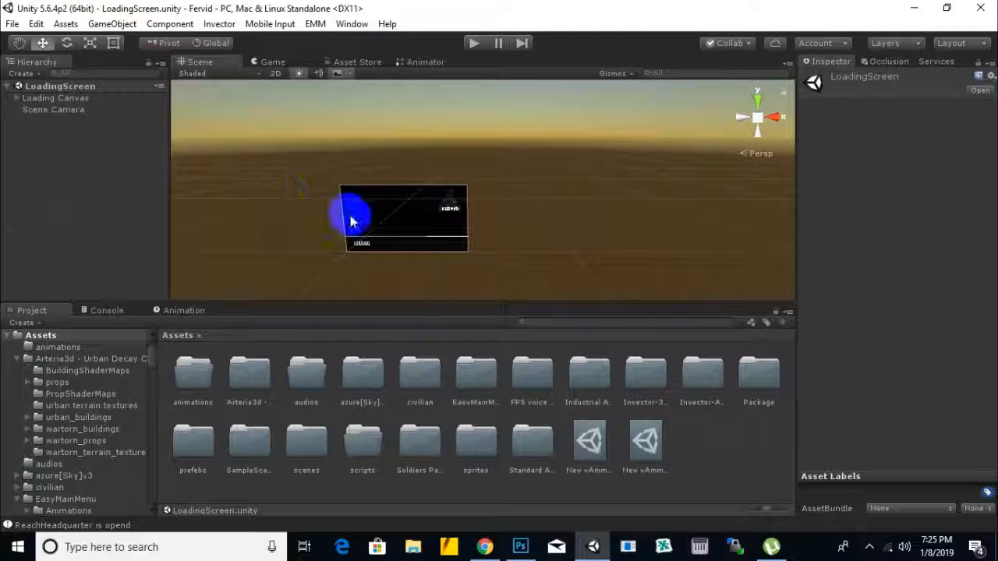
Step: Switch to File Explorer and open the EasyMainMenu Sprites folder inside the Fervid project's Assets in Documents
left_click(414, 549)
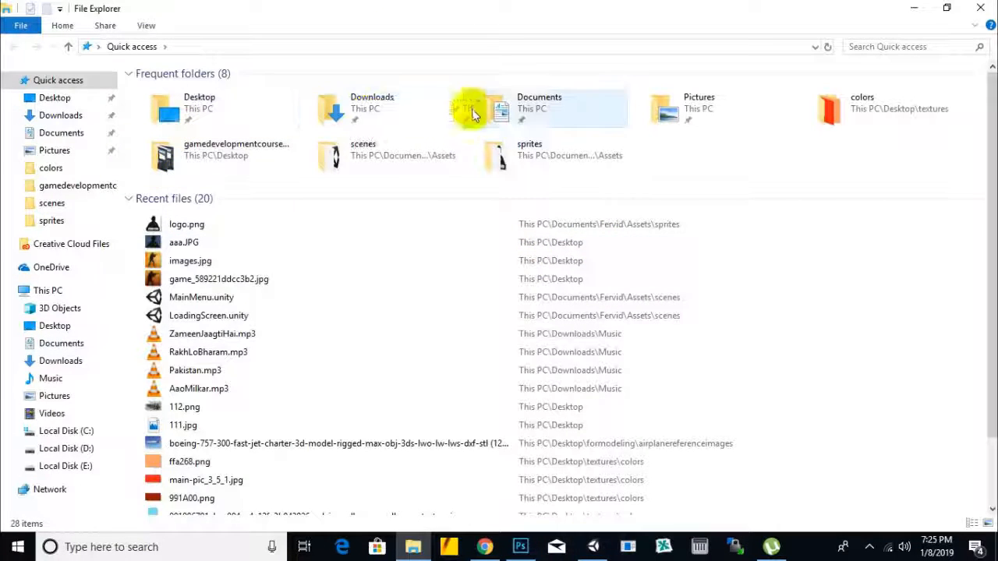
double_click(527, 109)
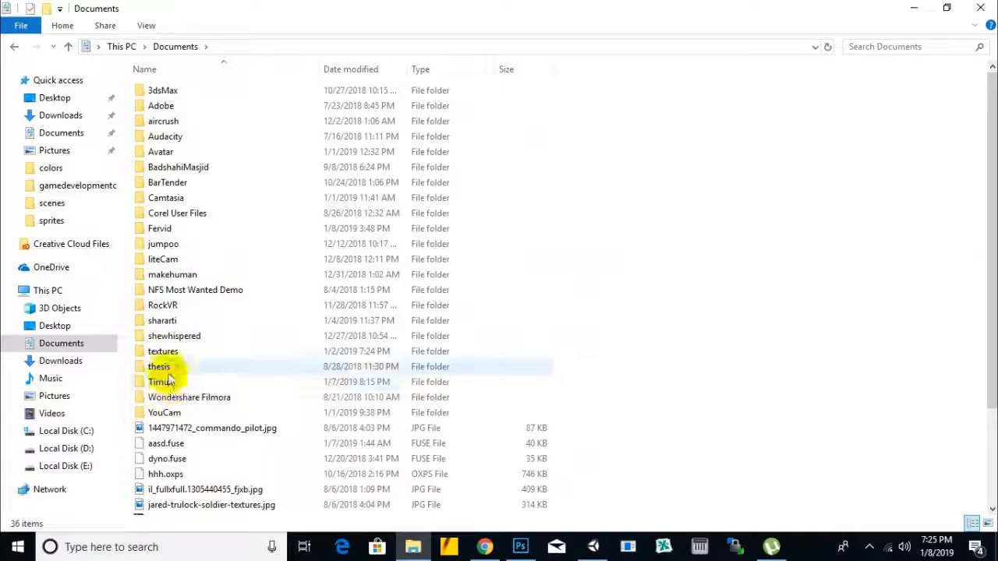
double_click(158, 229)
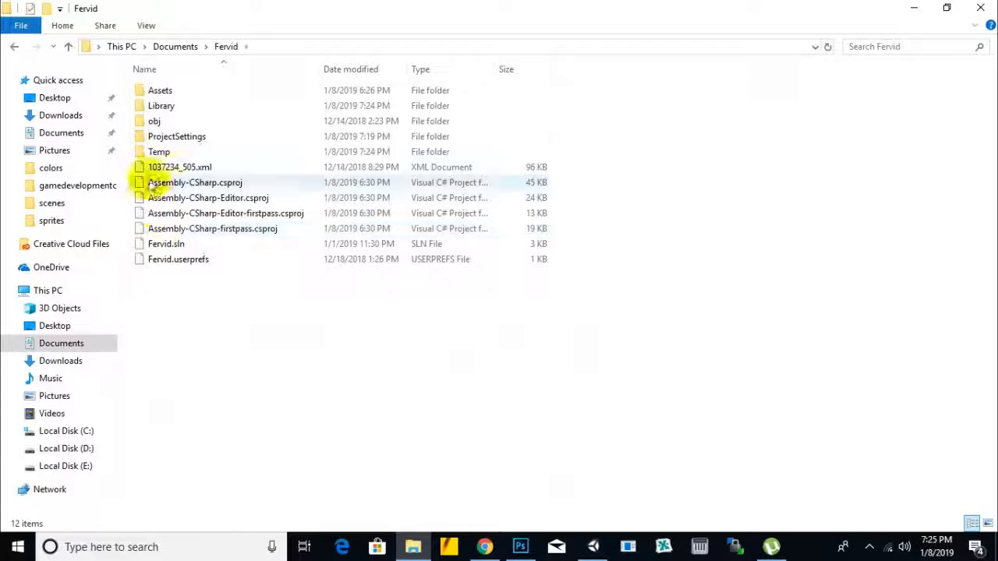
double_click(162, 91)
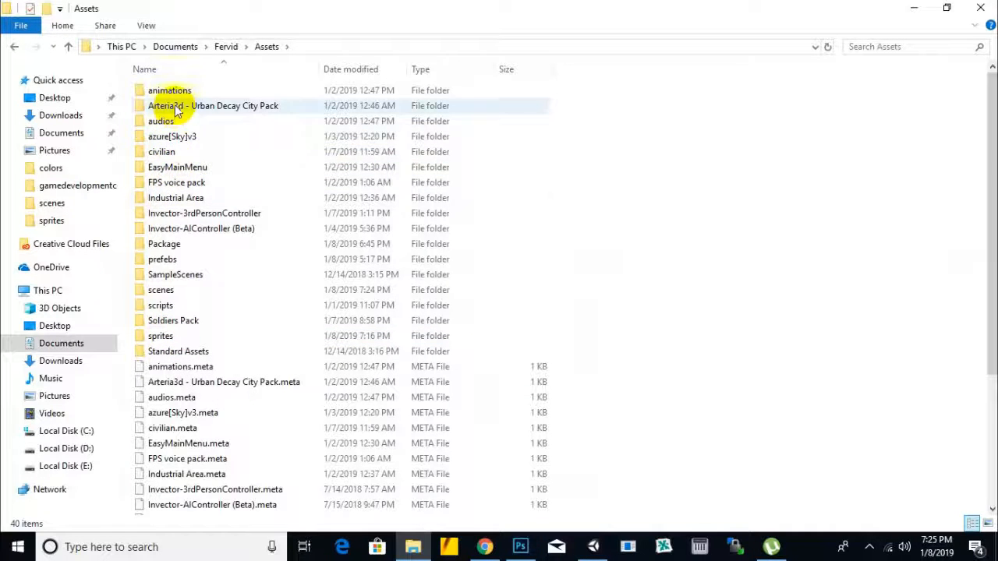
left_click(195, 172)
double_click(195, 172)
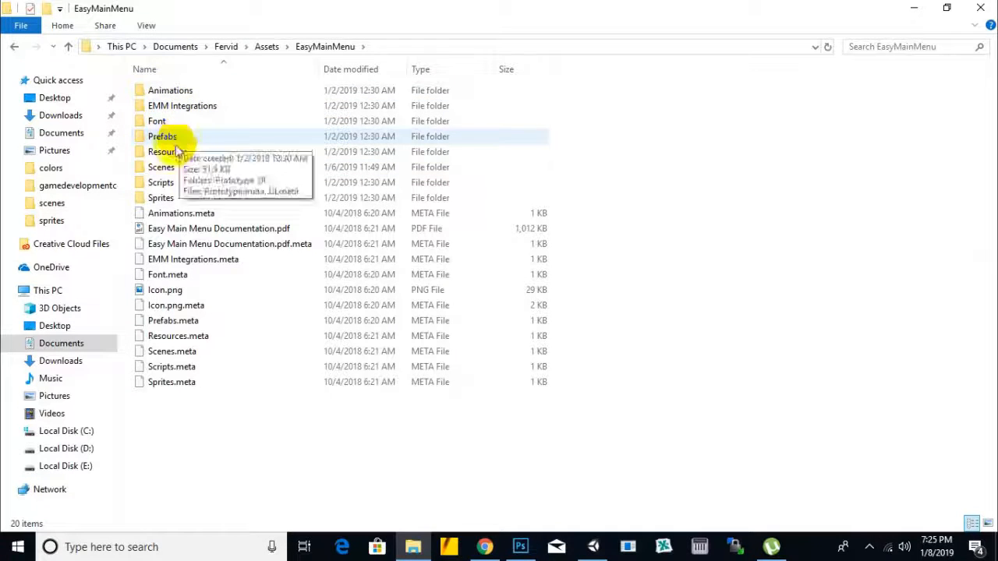
double_click(173, 199)
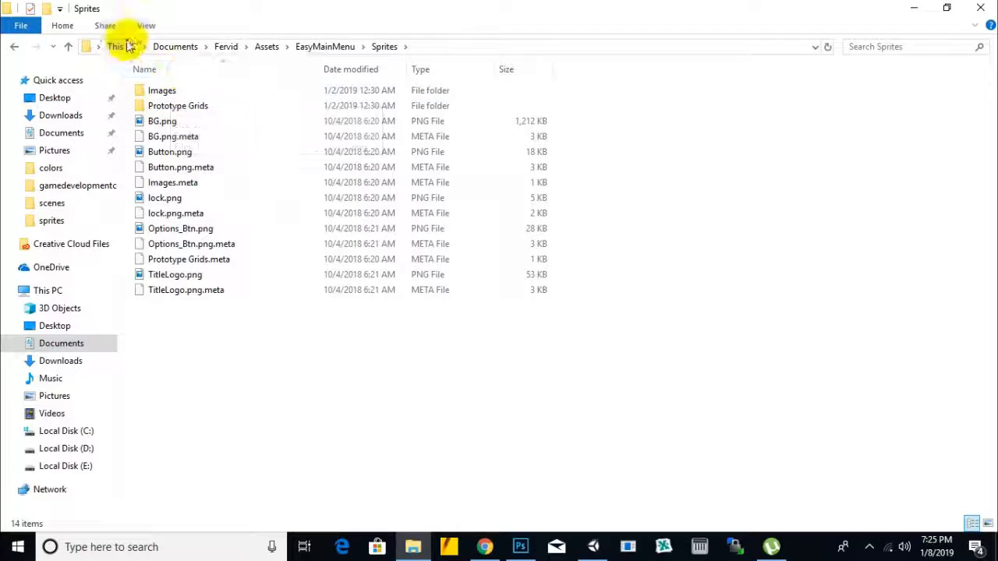
Step: Display the Sprites folder's files as extra large icons and look through them
left_click(146, 25)
left_click(175, 49)
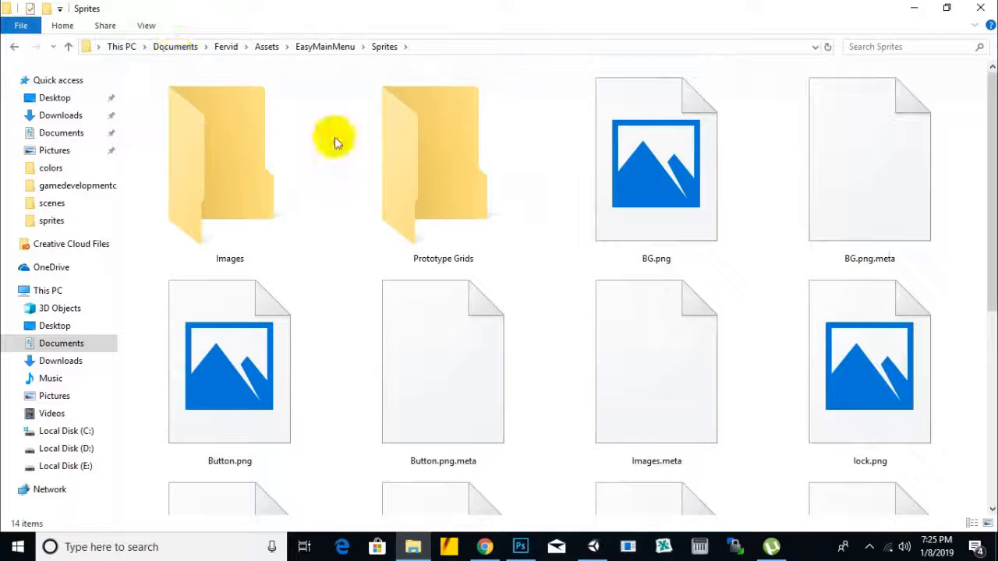
scroll(499, 273, "down", 3)
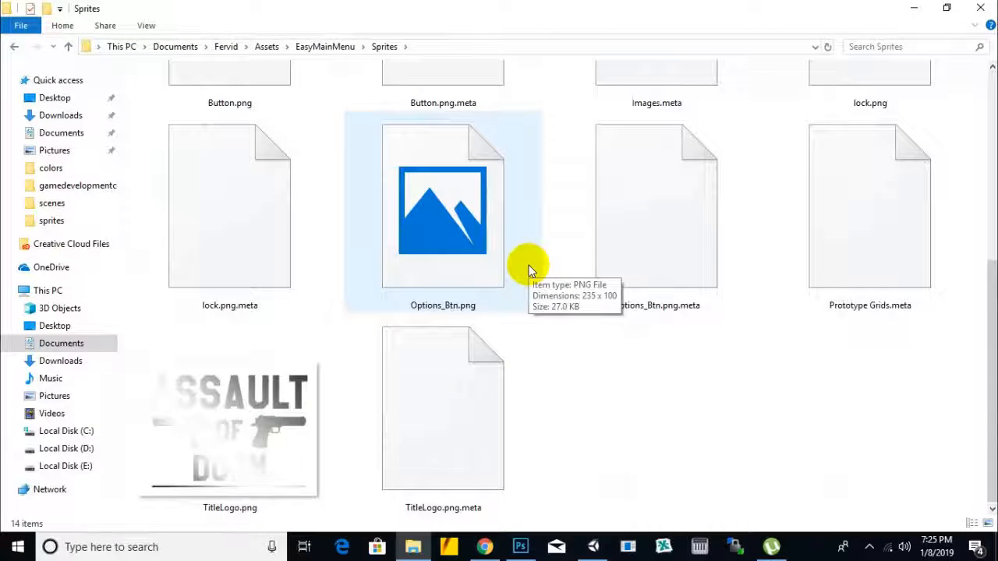
scroll(528, 269, "up", 5)
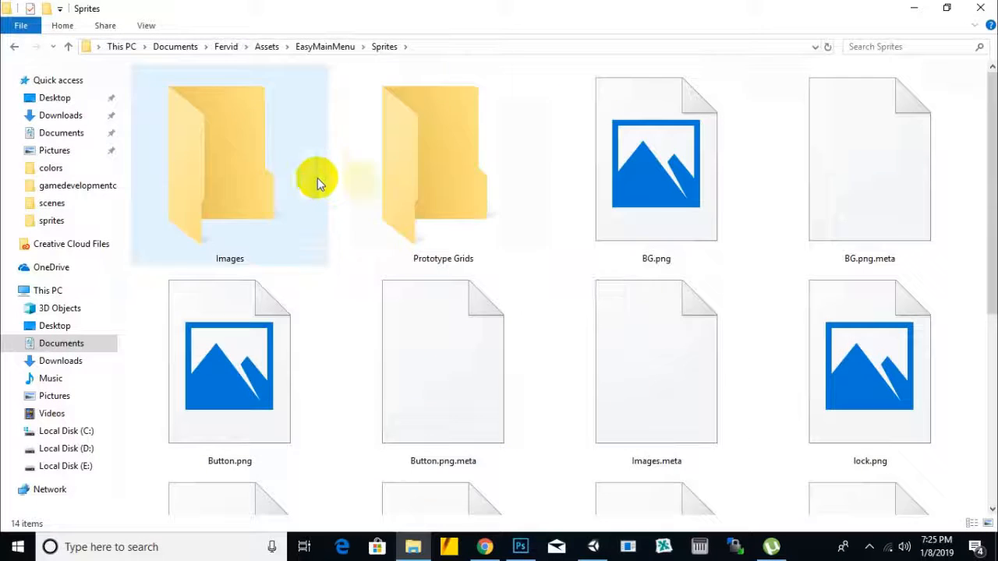
Step: Open the Images subfolder of Sprites and display its files as extra large icons
double_click(219, 194)
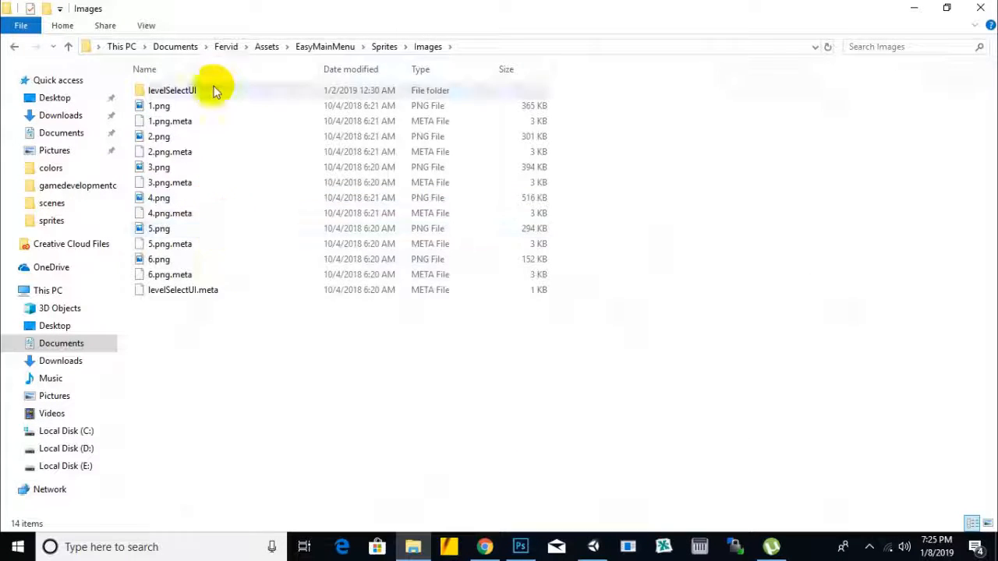
left_click(145, 28)
left_click(155, 42)
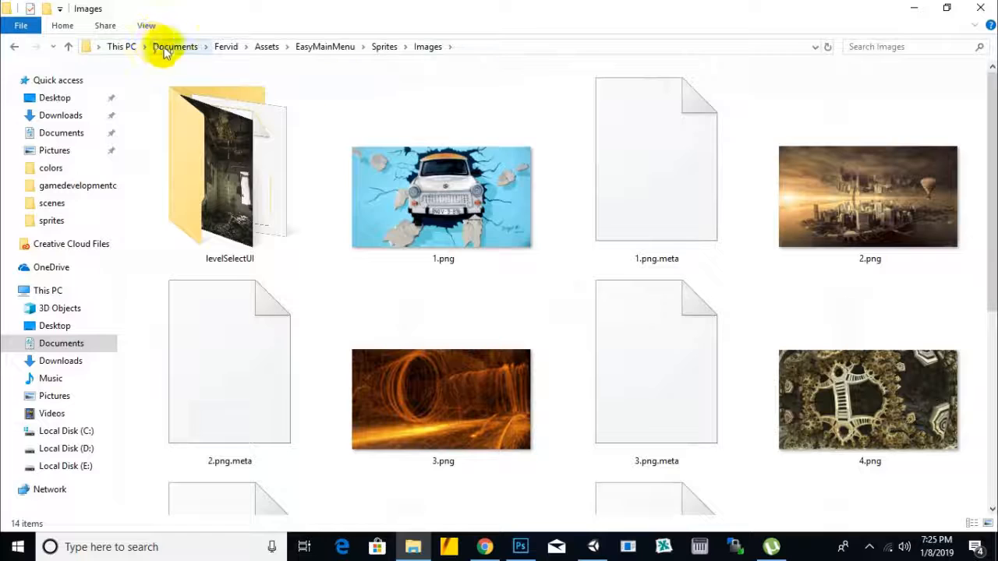
Step: Look through the numbered background pictures in the Images folder and minimize the File Explorer window
scroll(971, 320, "down", 4)
scroll(967, 316, "up", 4)
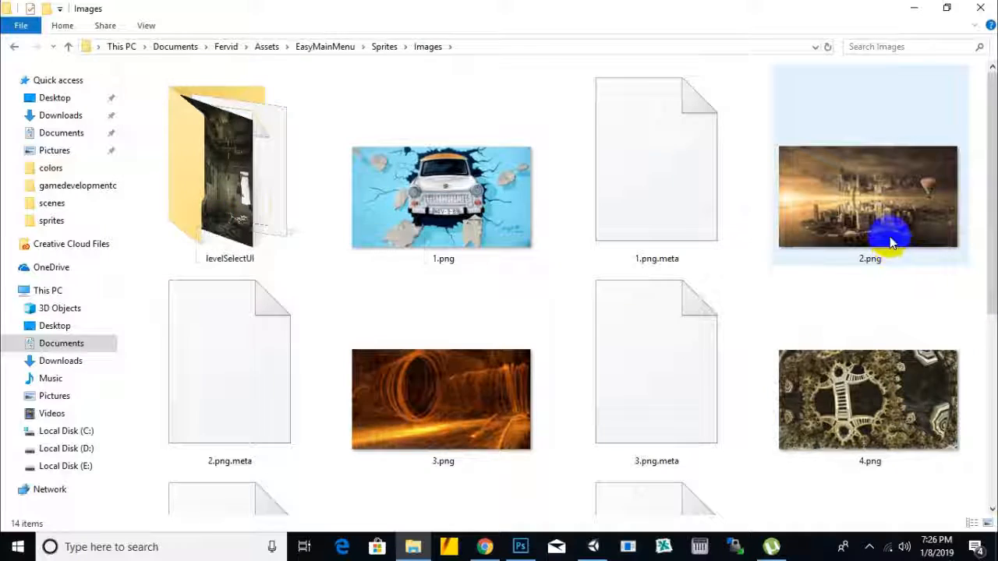
scroll(873, 226, "down", 2)
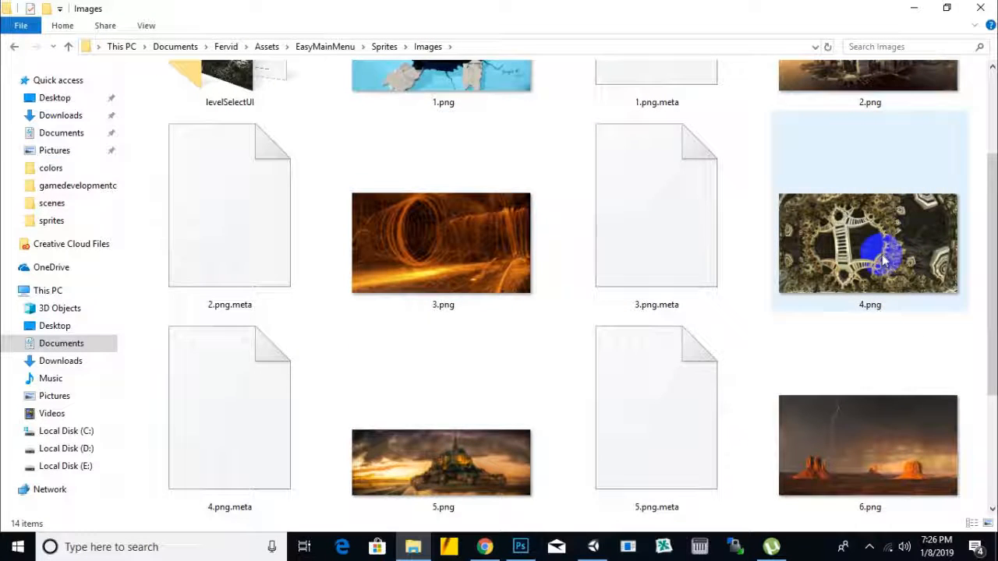
scroll(881, 257, "down", 2)
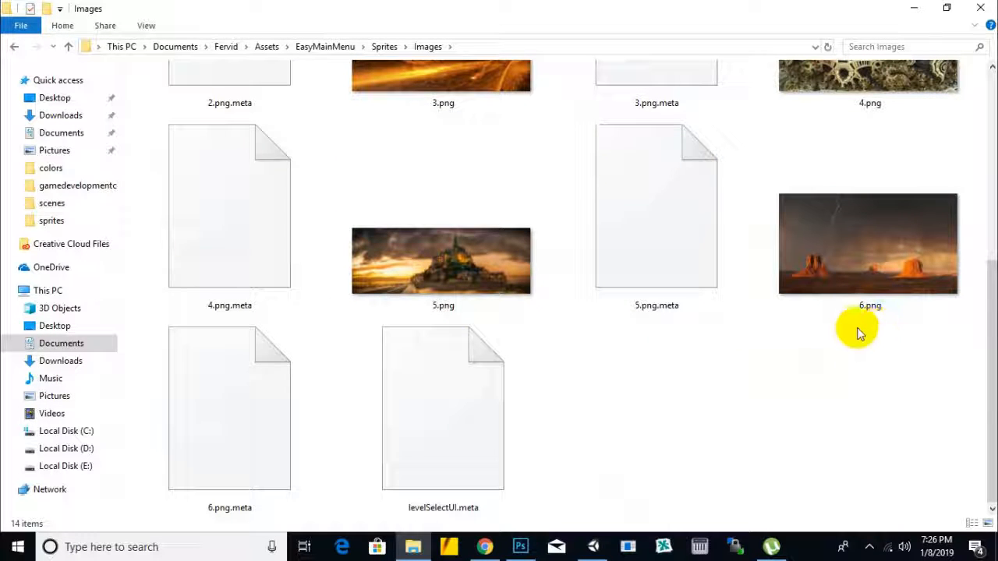
scroll(858, 328, "up", 4)
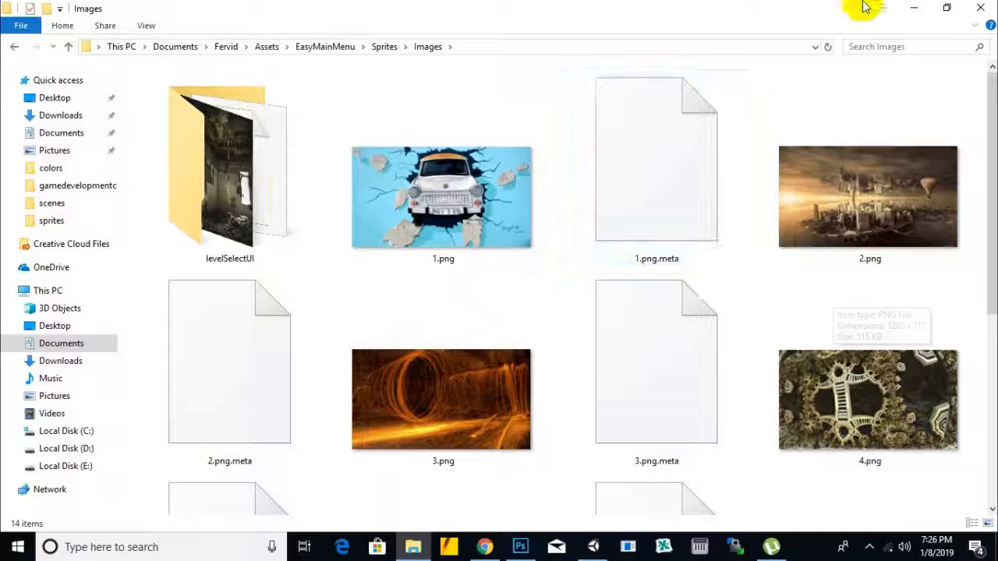
left_click(911, 9)
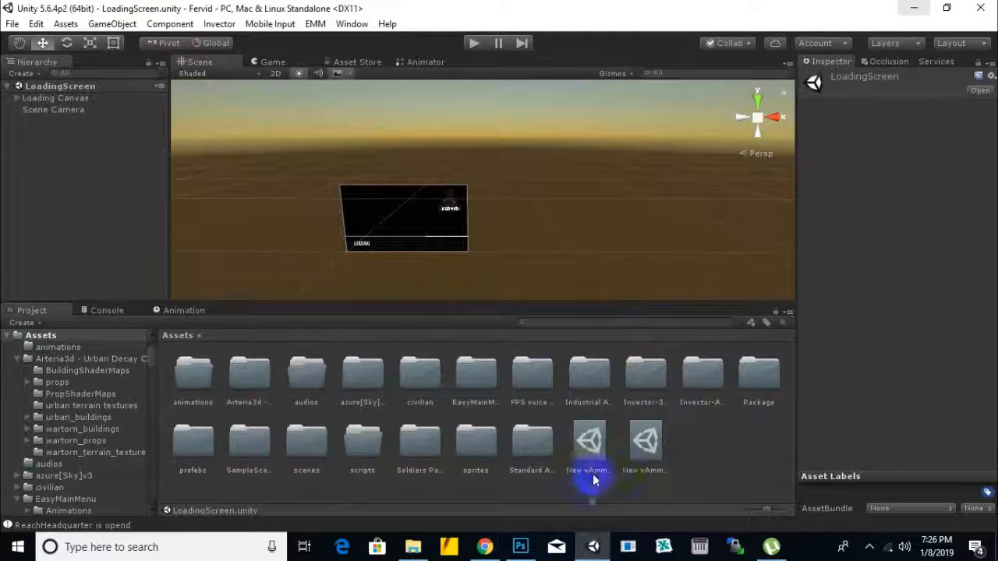
Step: Switch to Photoshop, view the Untitled-1 document with the row of soldiers, and return to Unity
left_click(523, 546)
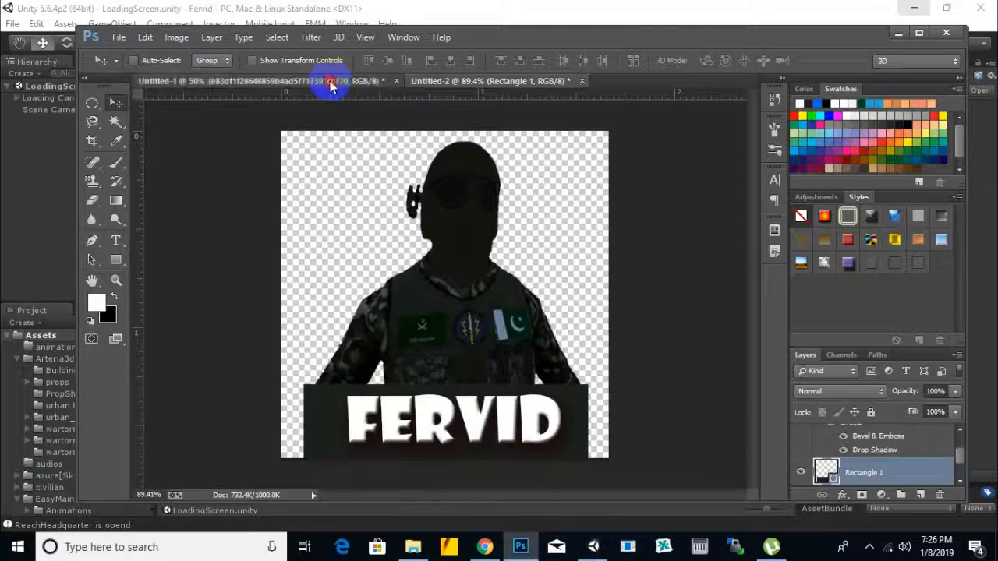
left_click(331, 81)
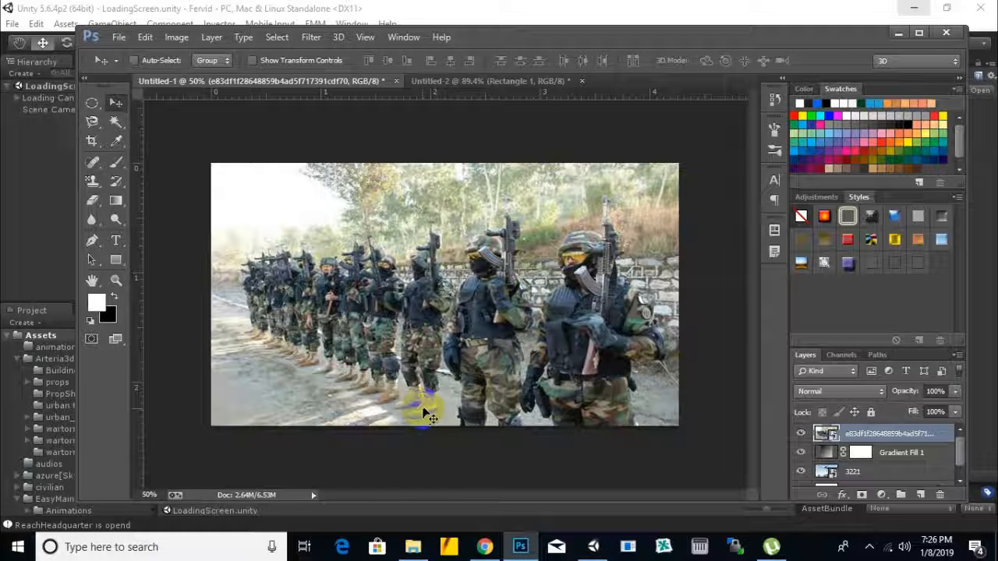
left_click(682, 16)
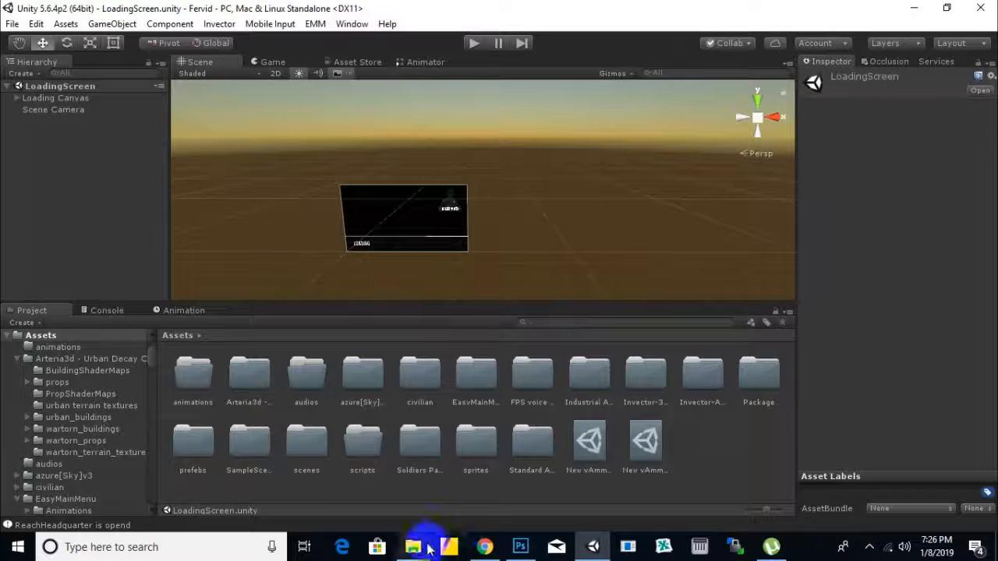
Step: Switch to File Explorer, open the Desktop folder in a new window, and select the 112.png soldier picture
mouse_move(426, 548)
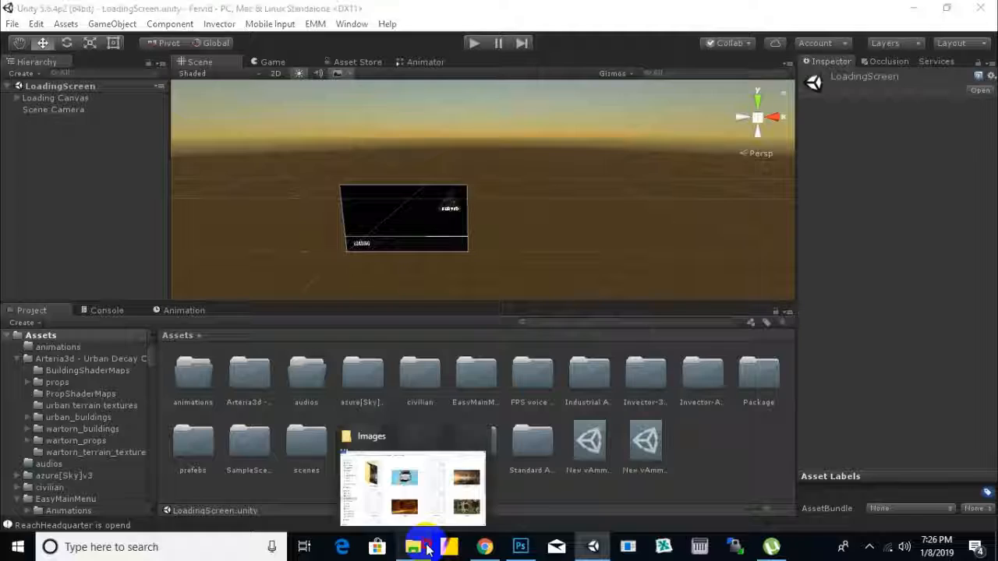
left_click(374, 483)
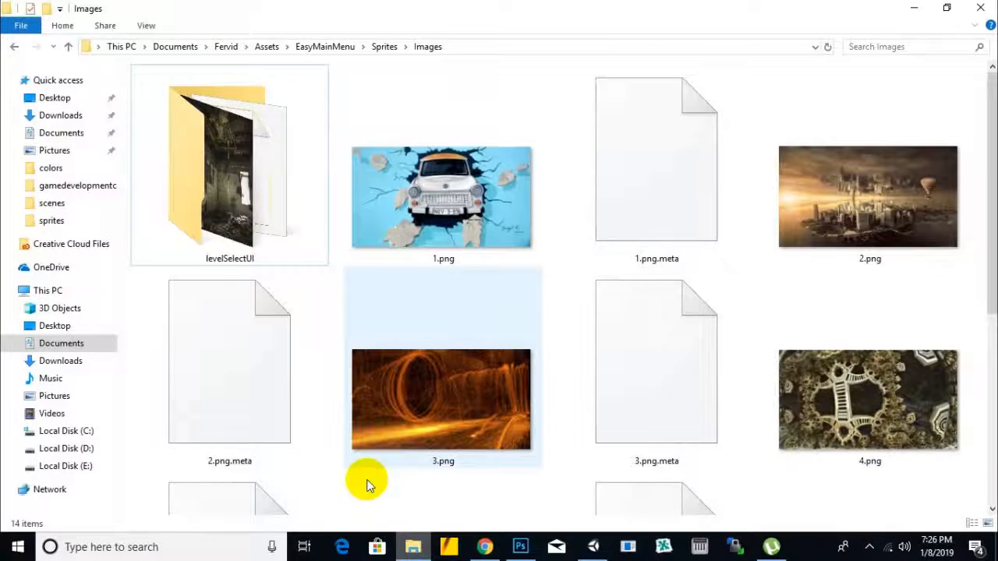
right_click(56, 101)
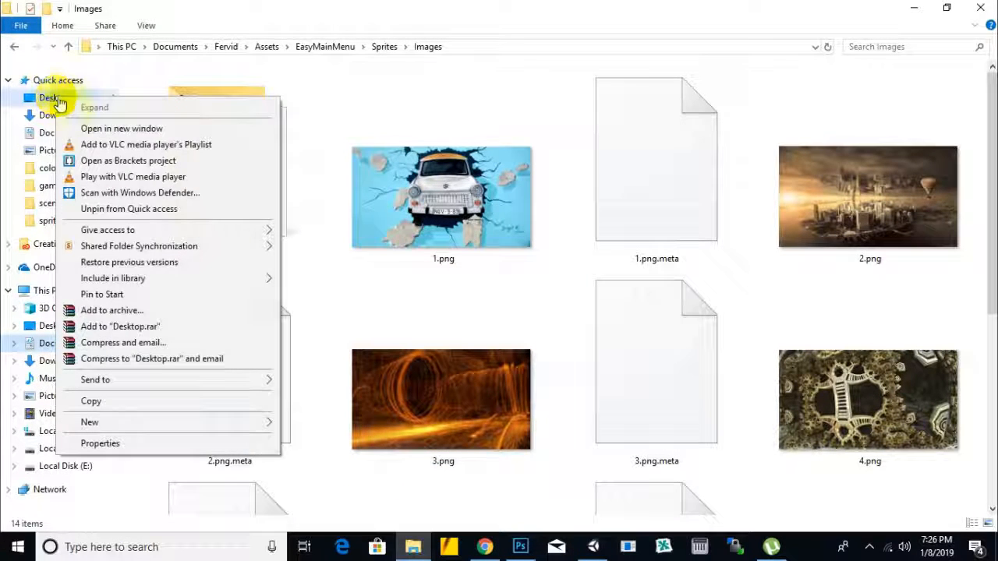
left_click(92, 127)
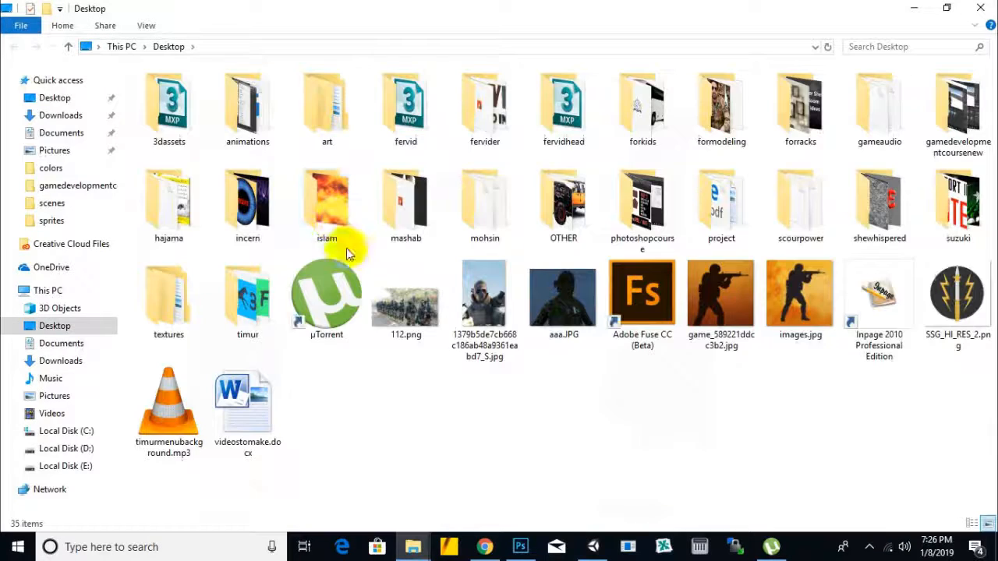
left_click(431, 311)
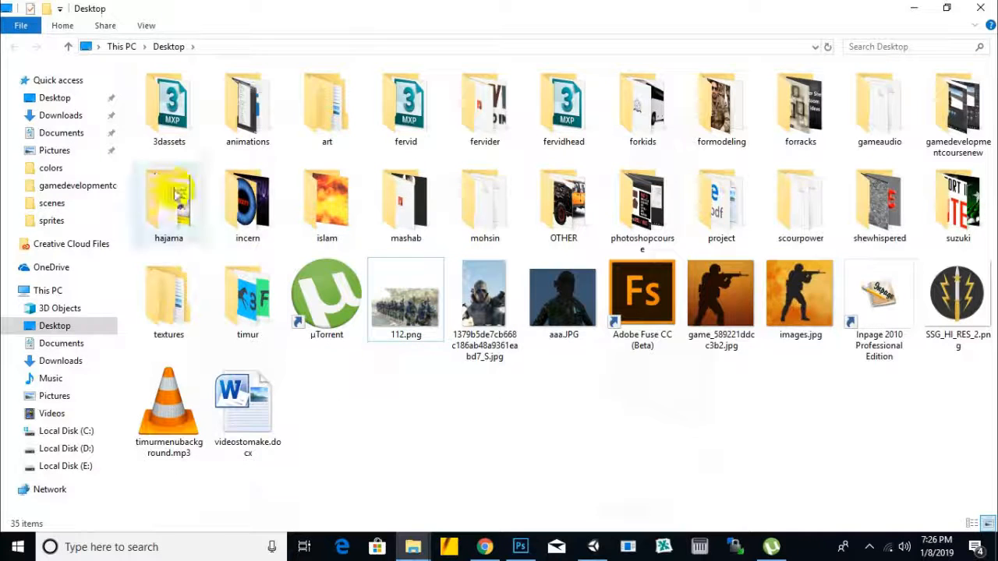
Step: Open the sprites folder inside the Fervid project's Assets in Documents
left_click(60, 134)
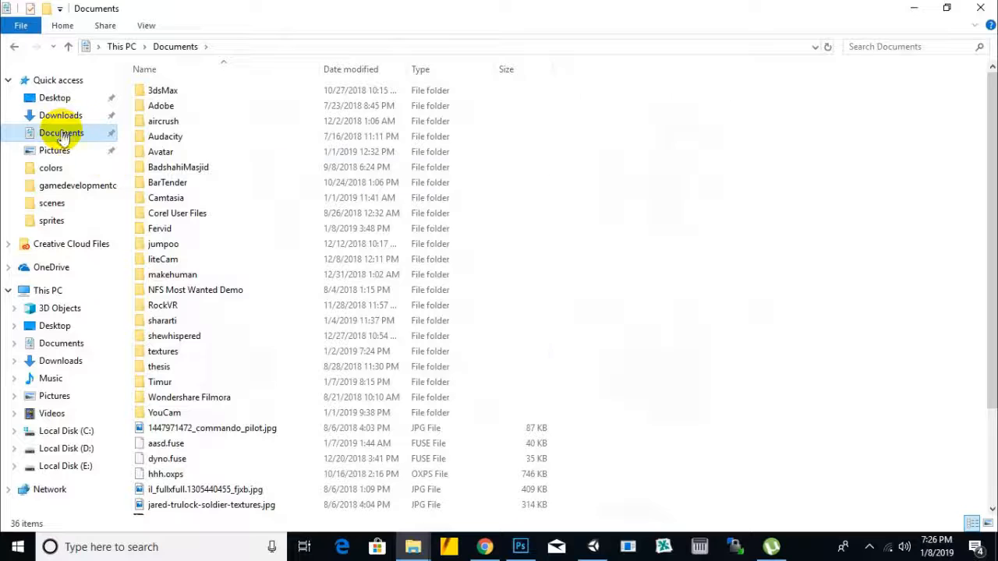
double_click(158, 228)
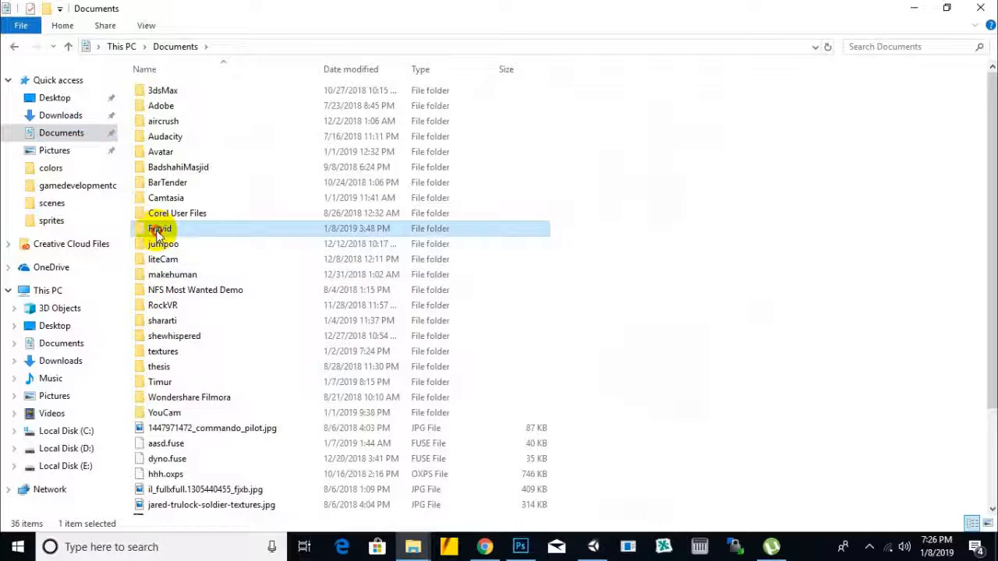
double_click(163, 91)
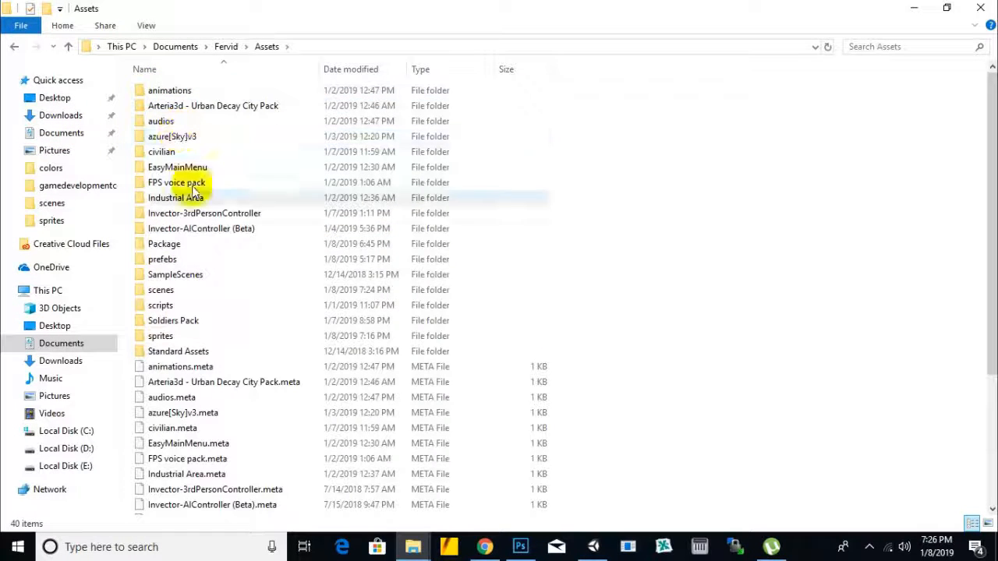
left_click(164, 337)
double_click(164, 337)
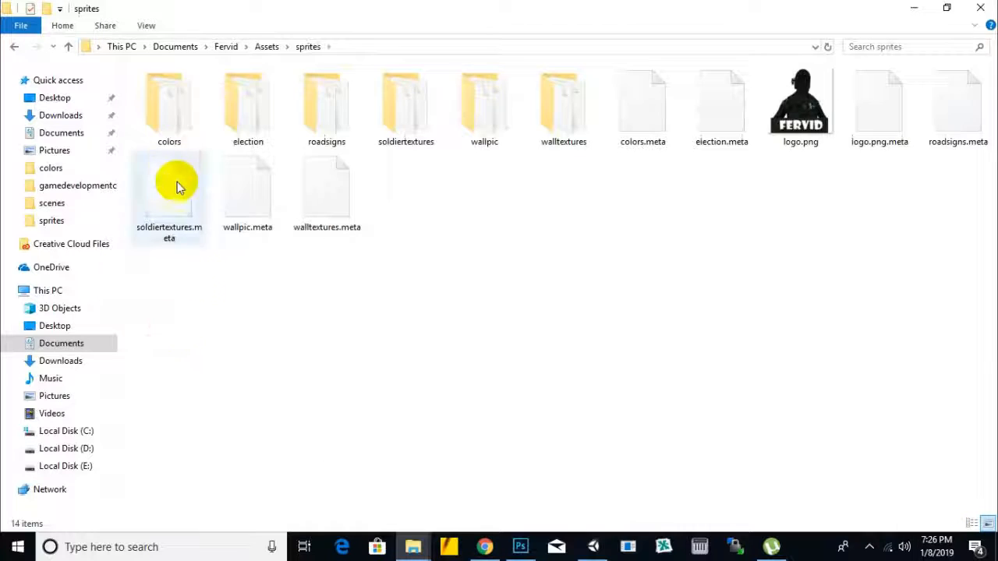
Step: Look over the subfolders in the sprites folder and close its window
left_click(325, 129)
left_click(542, 223)
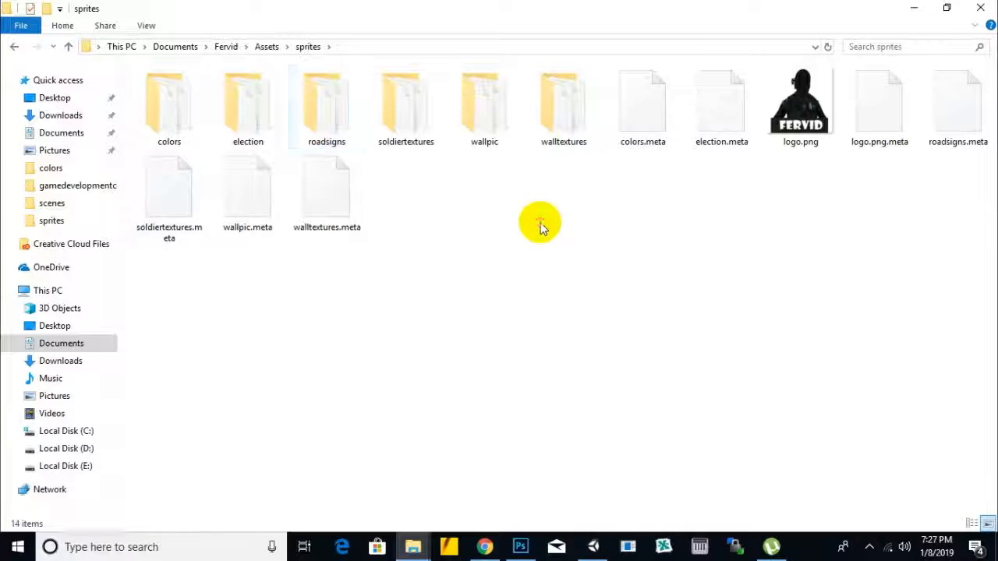
left_click(556, 116)
left_click(414, 122)
left_click(293, 121)
left_click(502, 238)
left_click(977, 11)
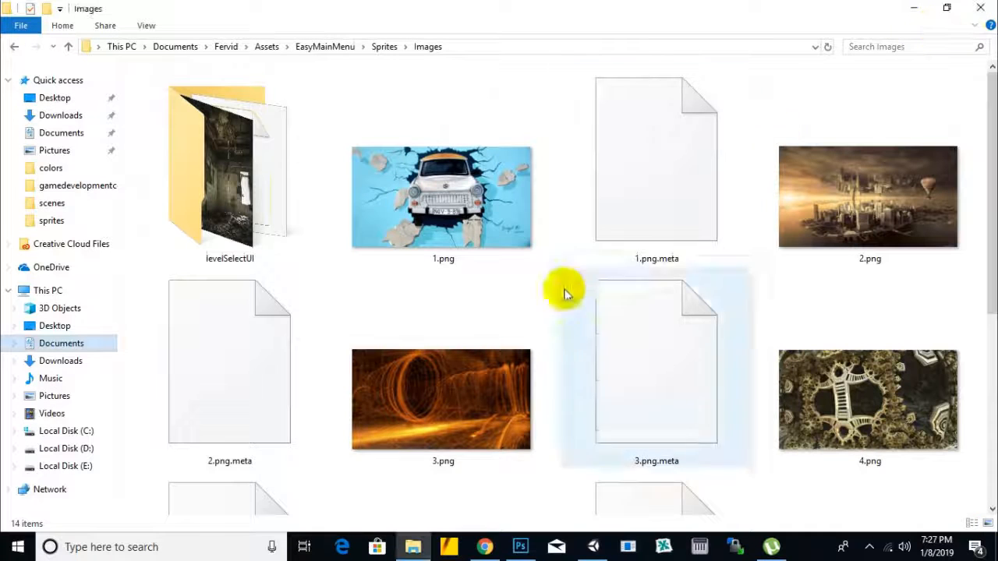
Step: Minimize the Images folder window, switch to Chrome, and open a new tab
left_click(915, 8)
left_click(485, 548)
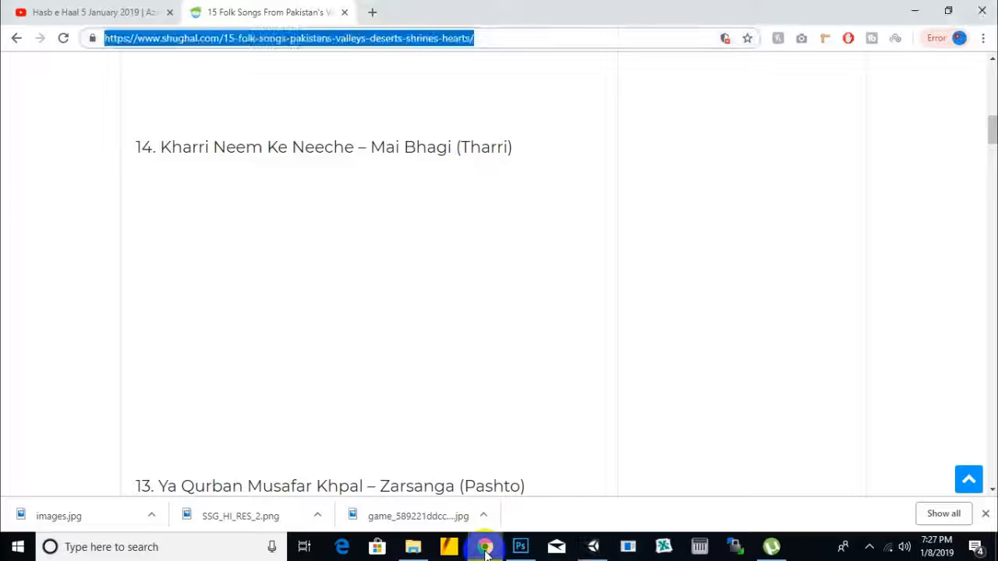
left_click(372, 12)
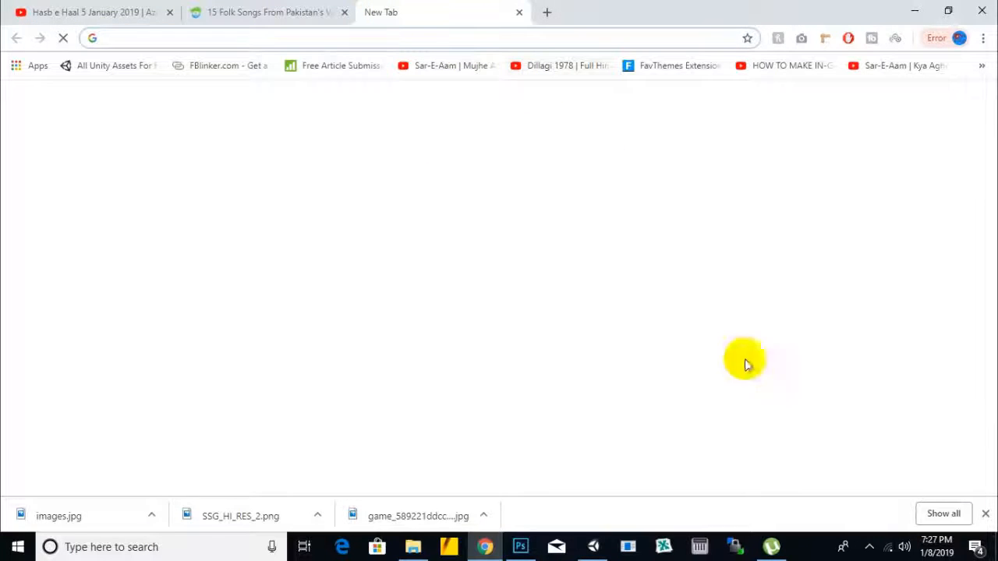
left_click(871, 548)
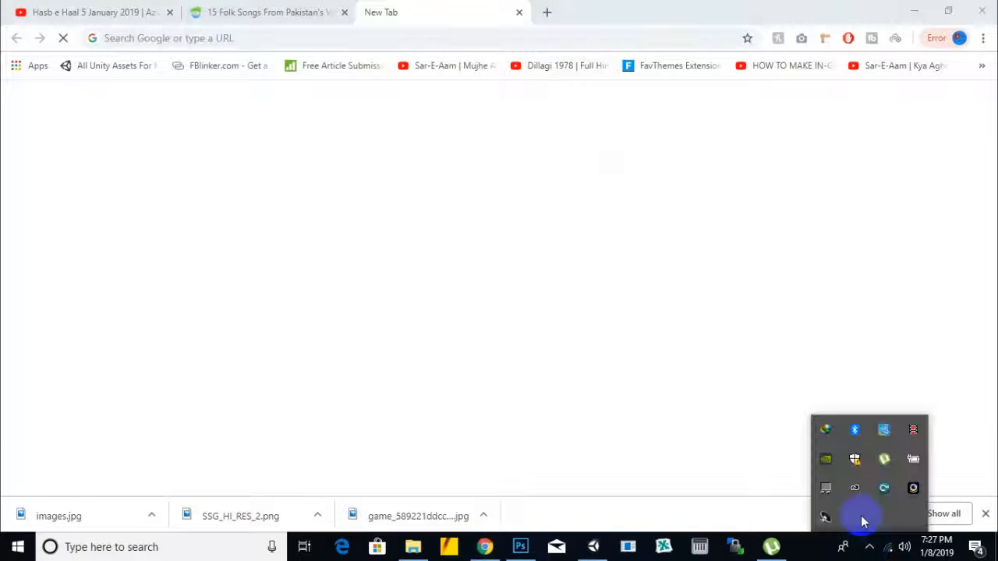
left_click(915, 435)
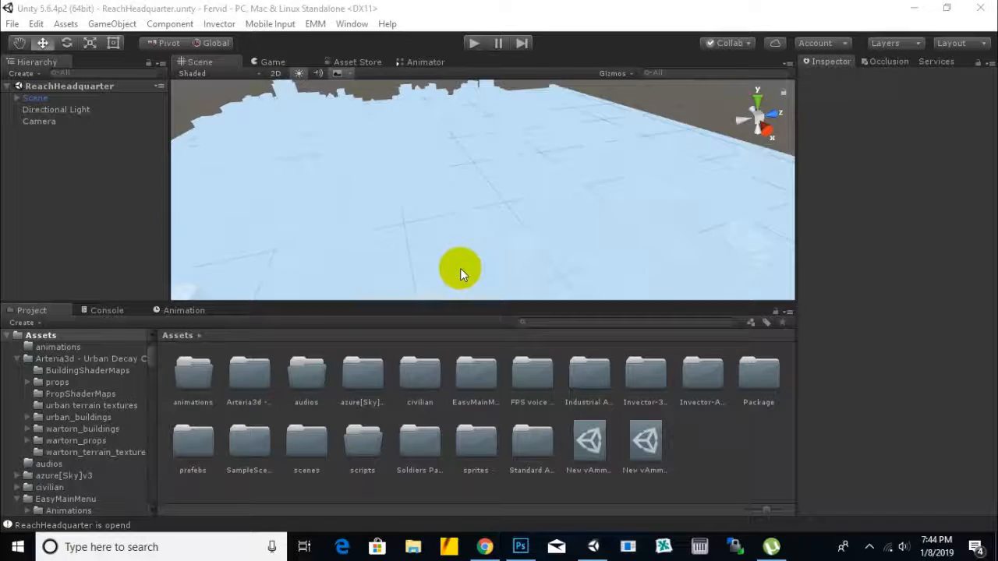
Step: In Unity, open the MainMenu scene from the project's scenes folder, followed by the LoadingScreen scene
double_click(311, 439)
left_click(226, 397)
left_click(270, 377)
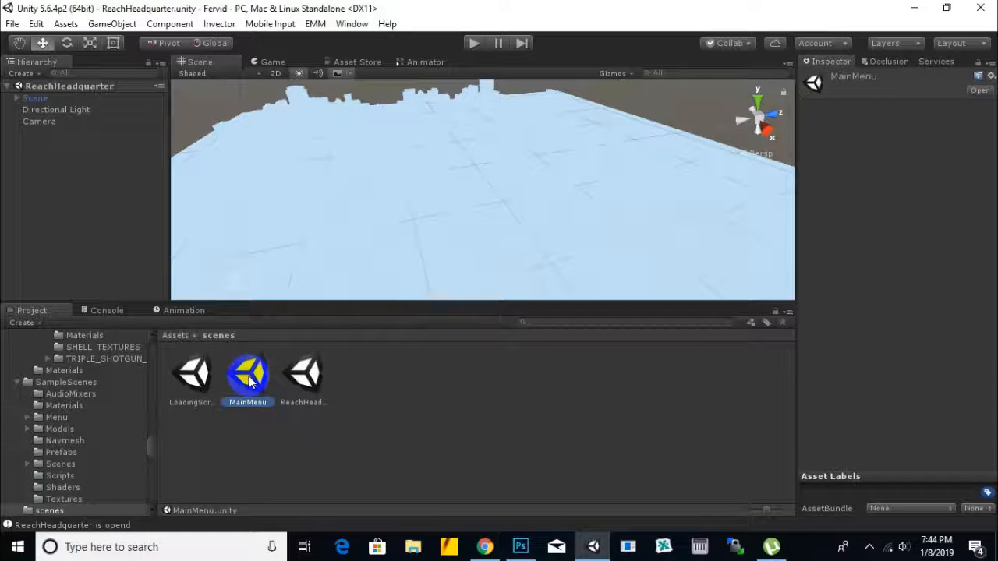
double_click(248, 378)
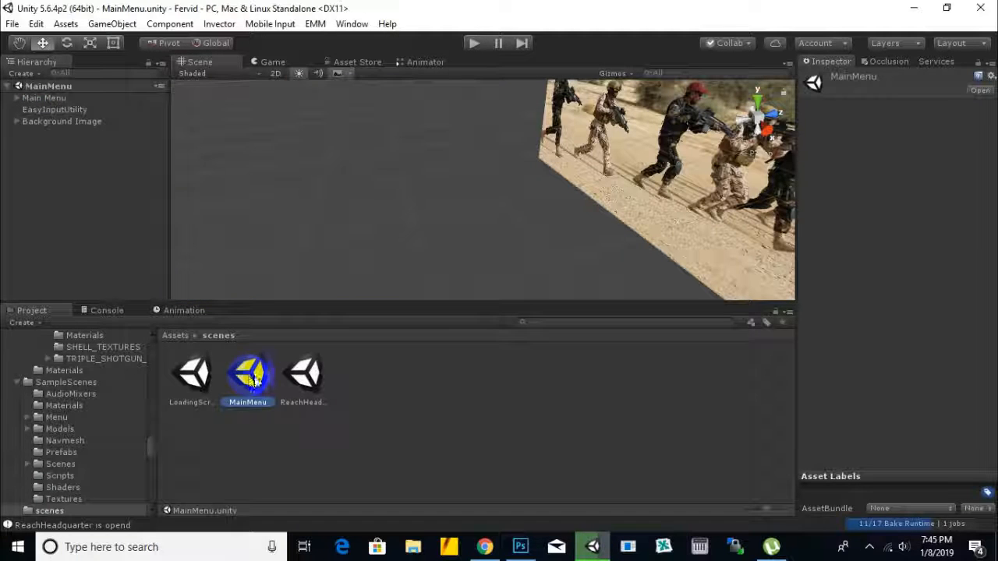
left_click(195, 378)
double_click(195, 379)
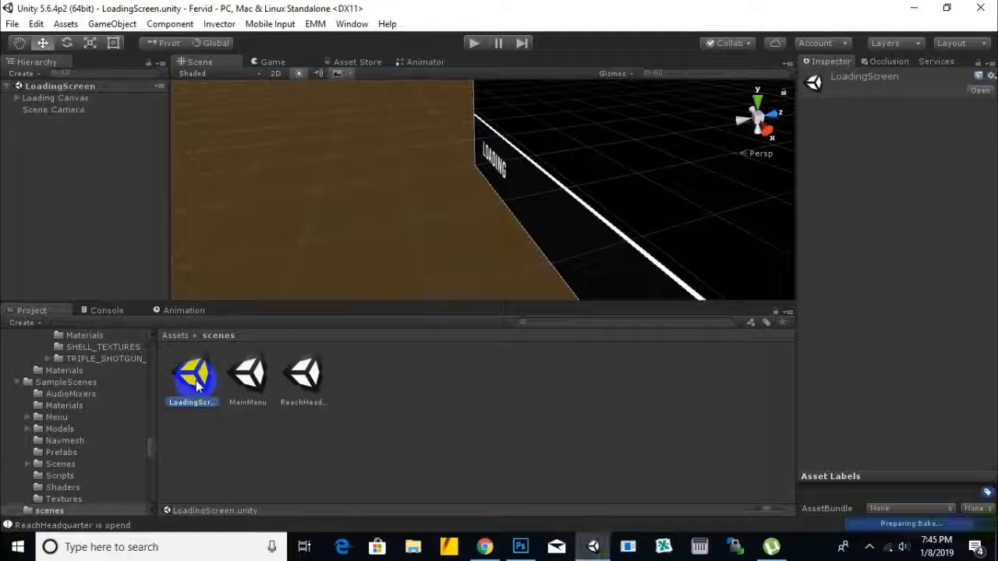
Step: Run the game, continue past the loading screen, and visit the main menu's Options page before returning
left_click(475, 45)
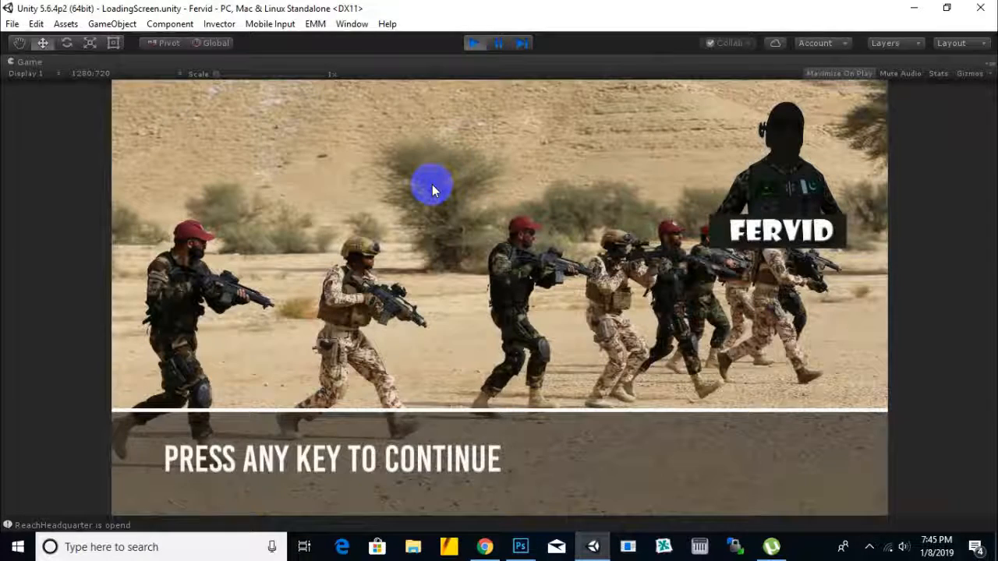
left_click(490, 434)
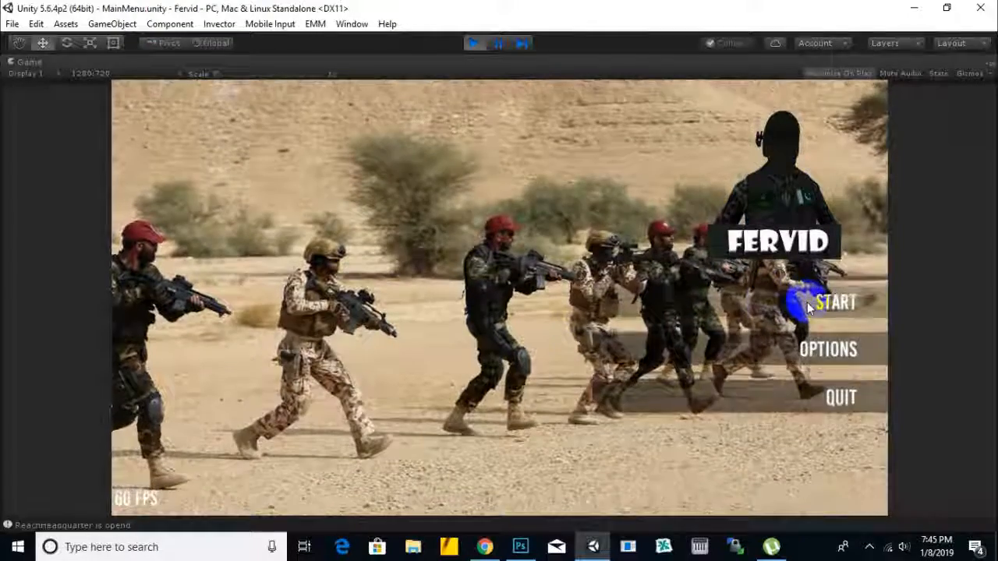
left_click(794, 353)
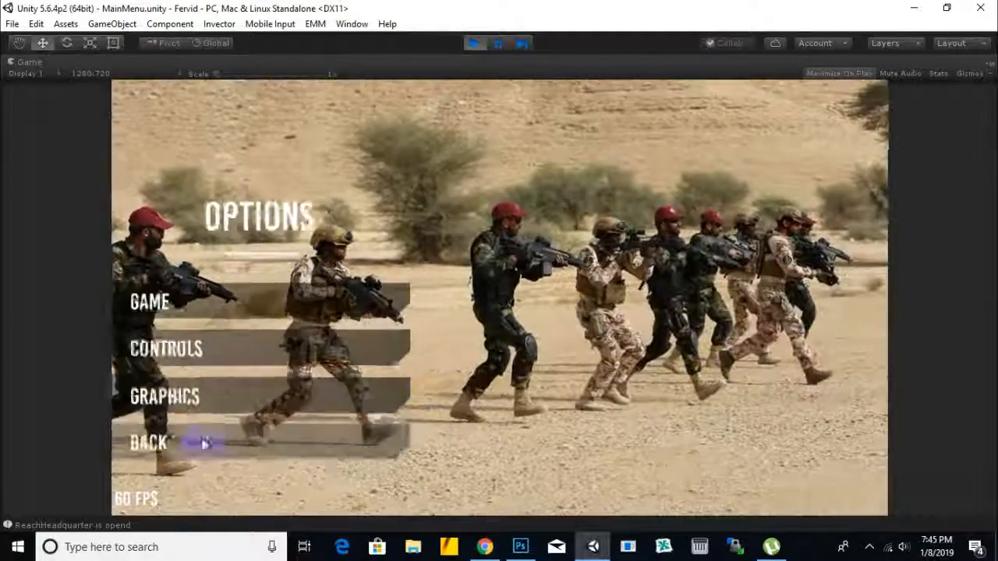
left_click(200, 441)
Step: Test starting a new game with the Reach Headquarter level, continue past its loading screen, and stop play mode
left_click(792, 307)
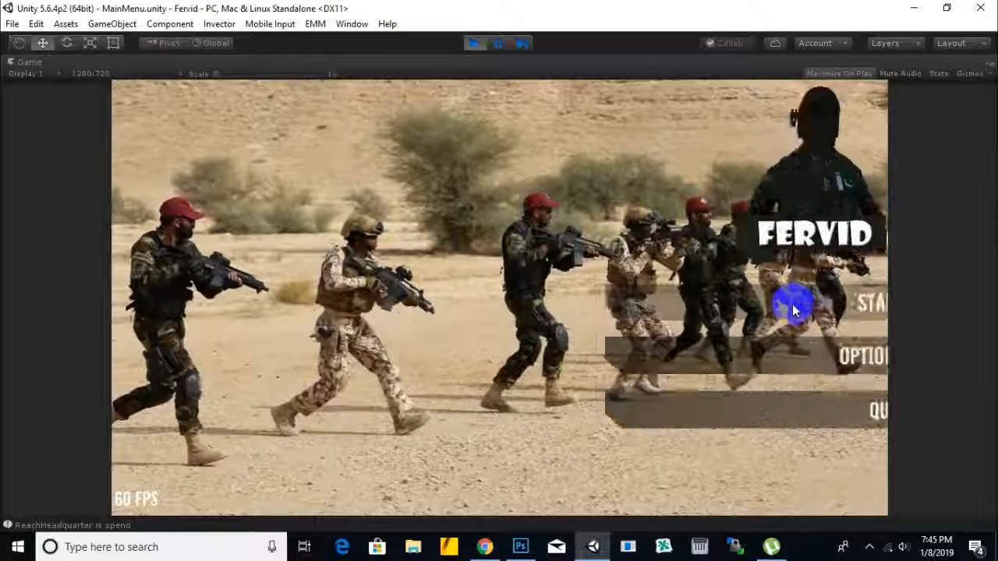
left_click(267, 300)
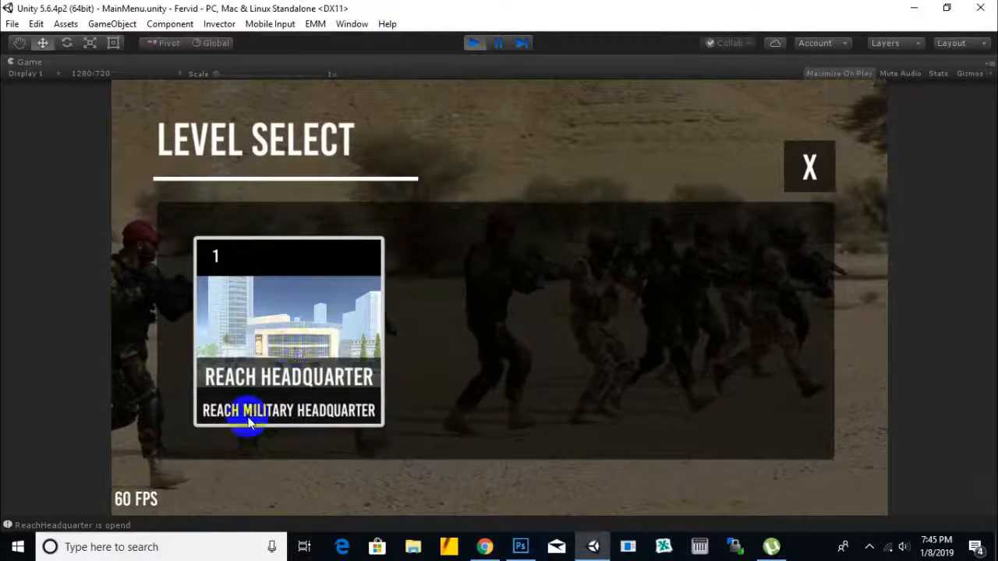
left_click(298, 315)
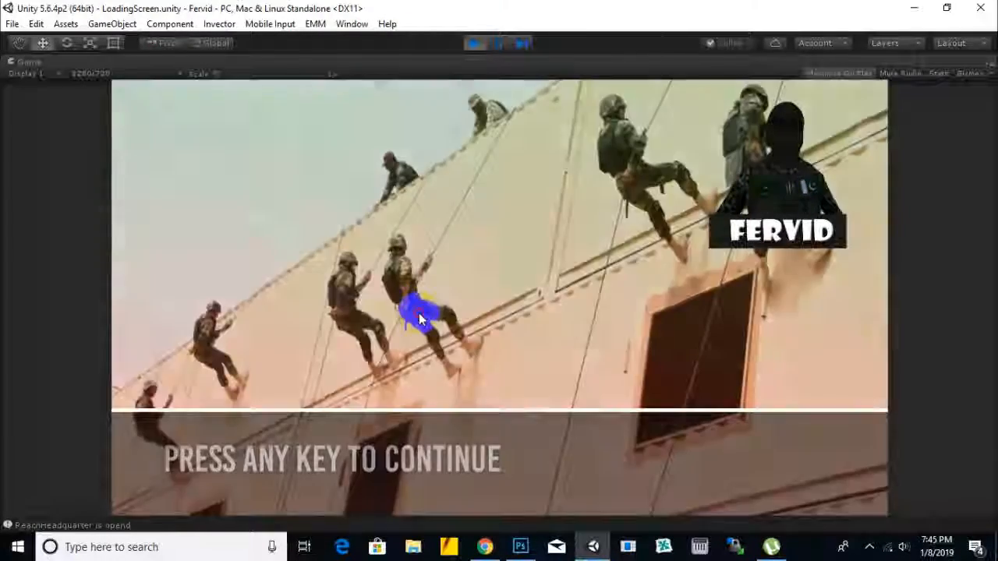
left_click(419, 313)
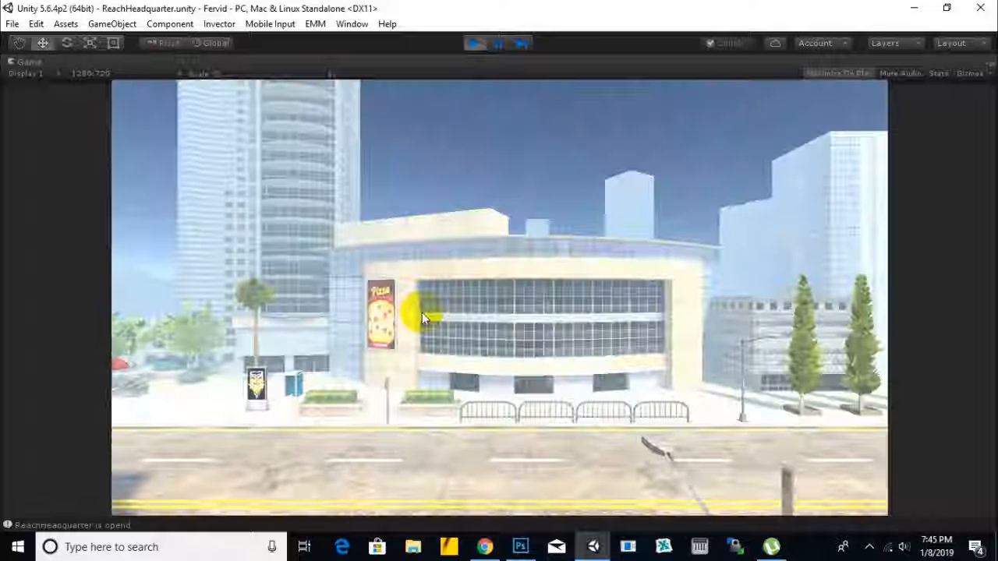
left_click(473, 43)
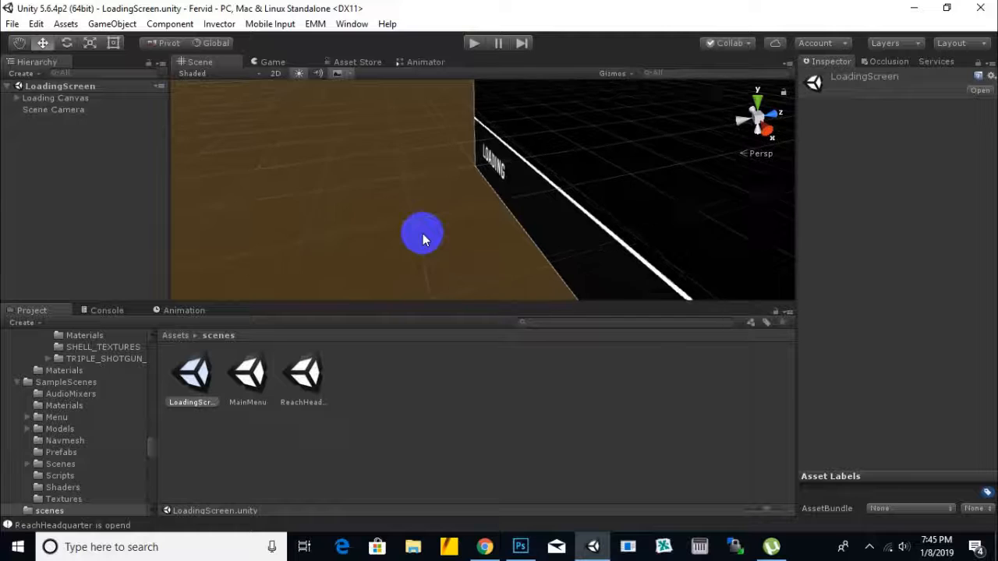
scroll(430, 229, "down", 5)
middle_click_drag(443, 228, 360, 213)
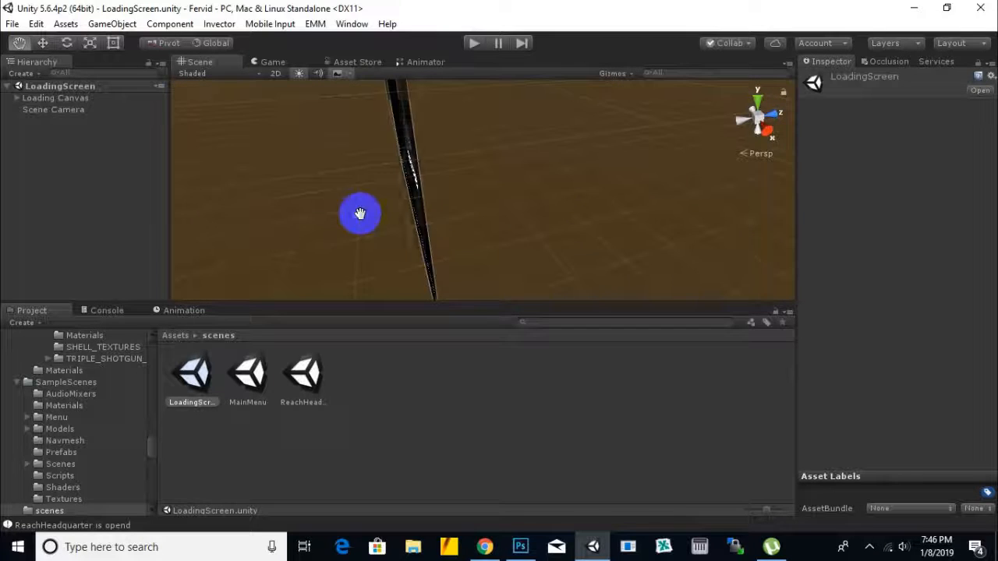
Step: Open the MainMenu scene, run it to check the Start, Options and Quit buttons, and stop play mode
left_click_drag(550, 190, 697, 189, "alt")
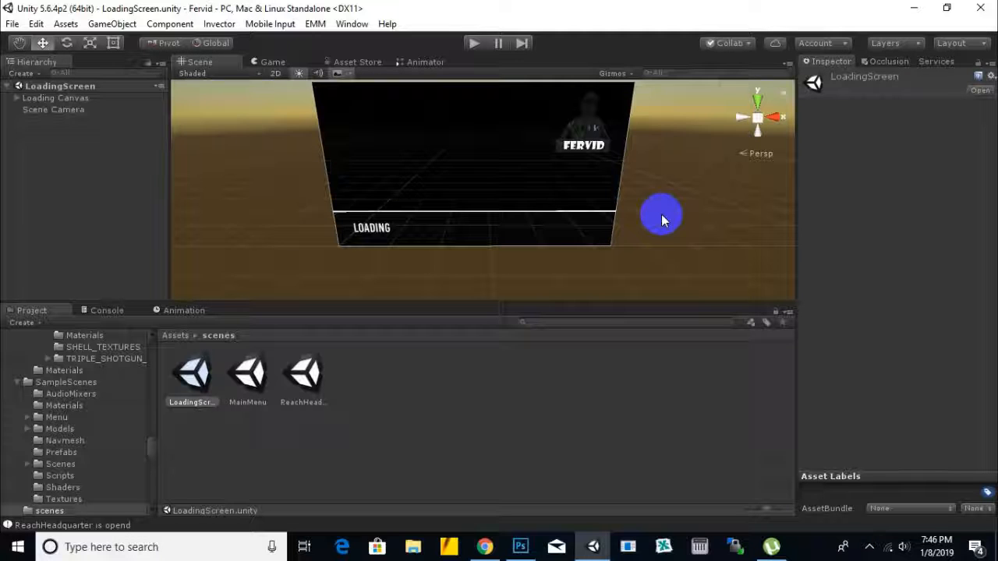
double_click(249, 374)
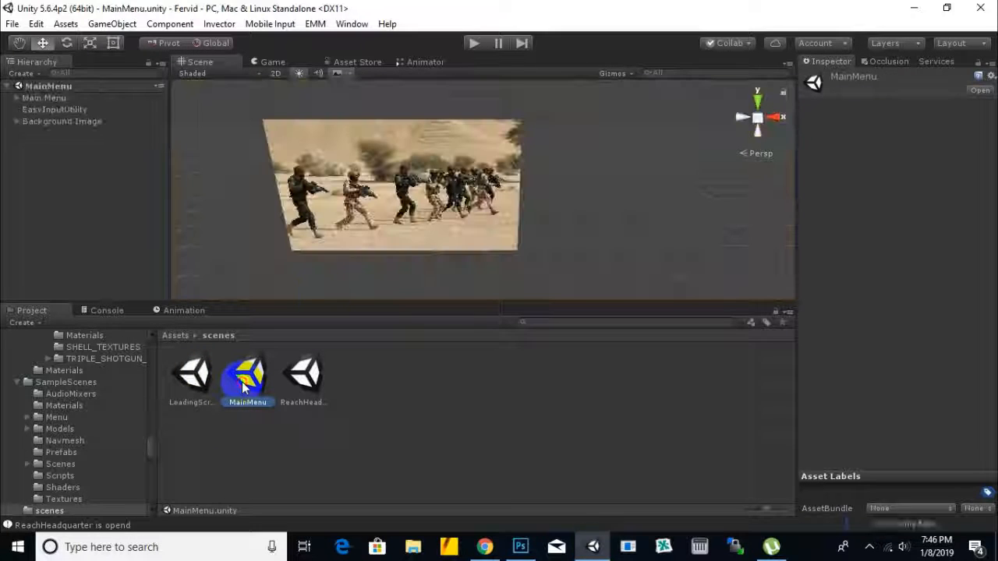
left_click(476, 43)
left_click(484, 187)
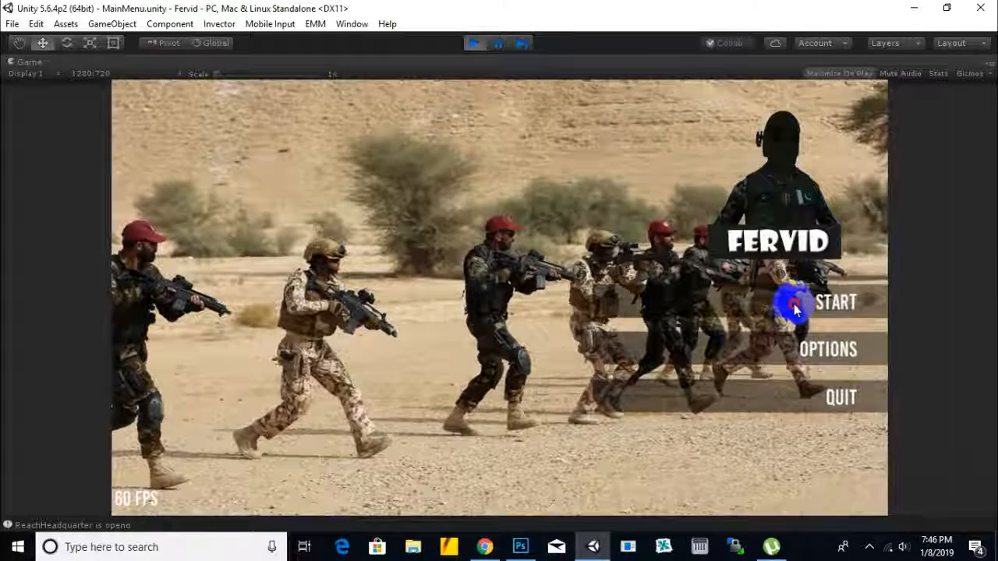
left_click(472, 44)
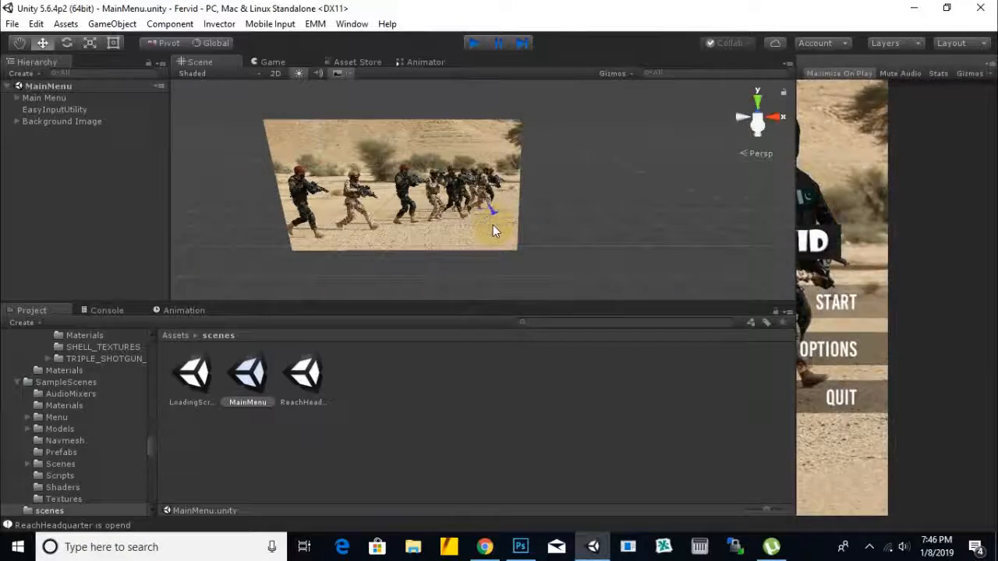
Step: Make the main menu's Start button background fully opaque by setting its black image color's alpha to 255
left_click(18, 98)
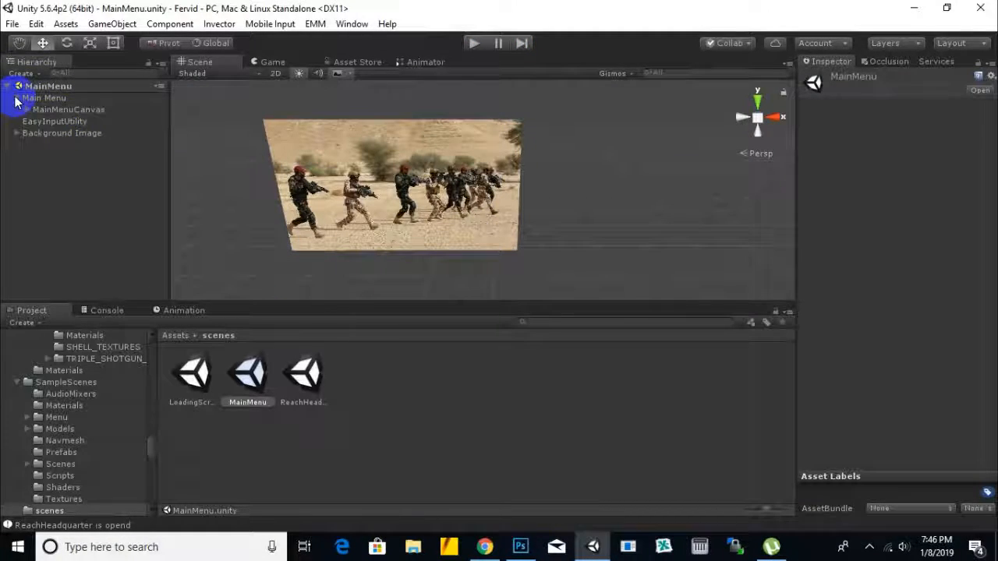
scroll(394, 185, "down", 5)
scroll(395, 190, "down", 1)
middle_click_drag(605, 146, 474, 185)
scroll(474, 185, "up", 6)
middle_click_drag(396, 135, 405, 149)
left_click(490, 162)
left_click(61, 147)
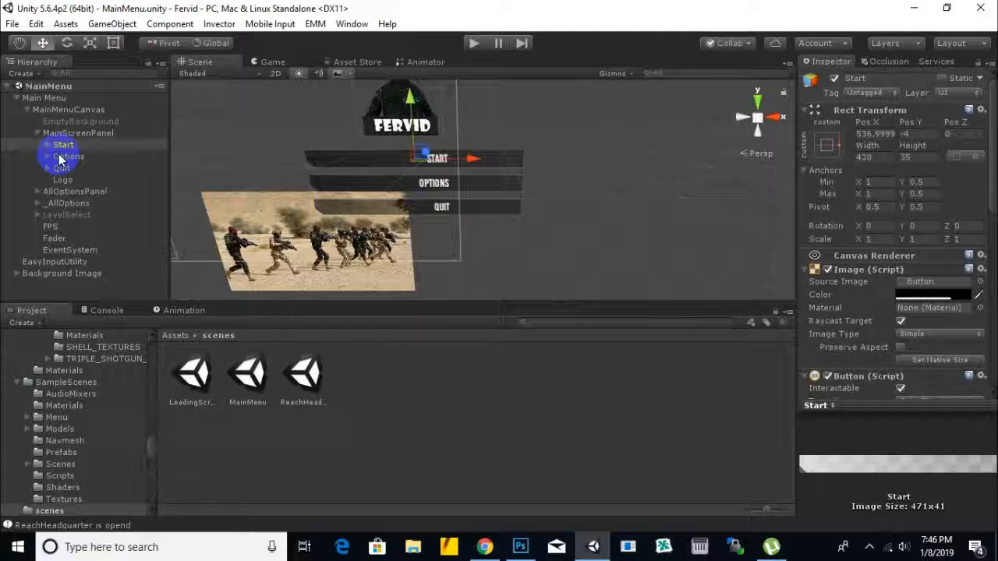
left_click(924, 296)
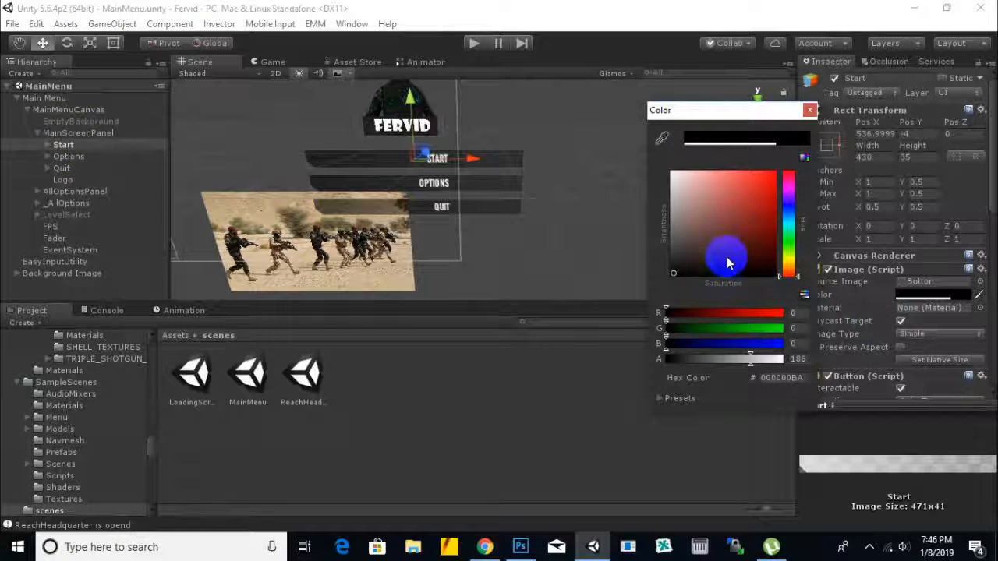
left_click_drag(752, 363, 805, 373)
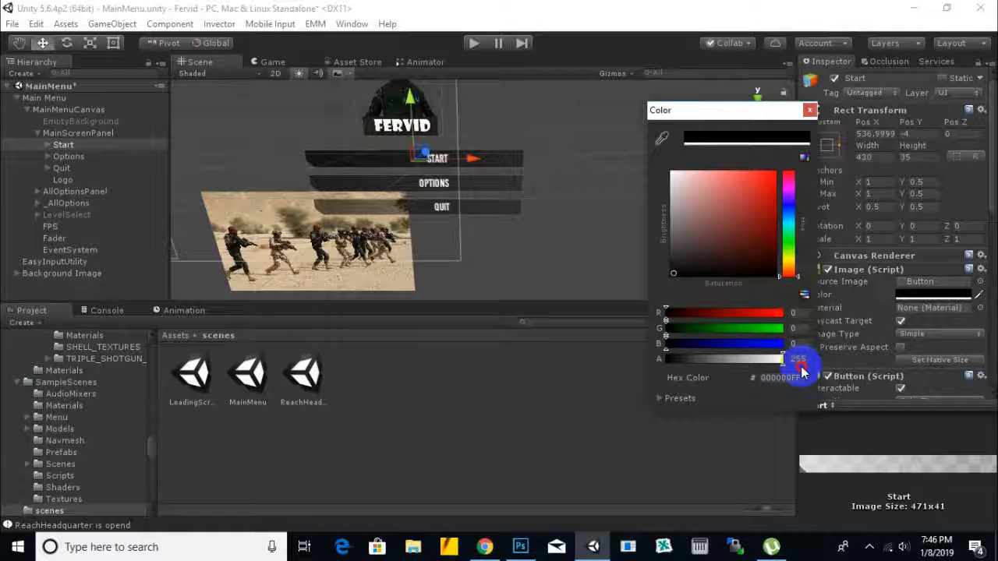
left_click_drag(782, 375, 781, 375)
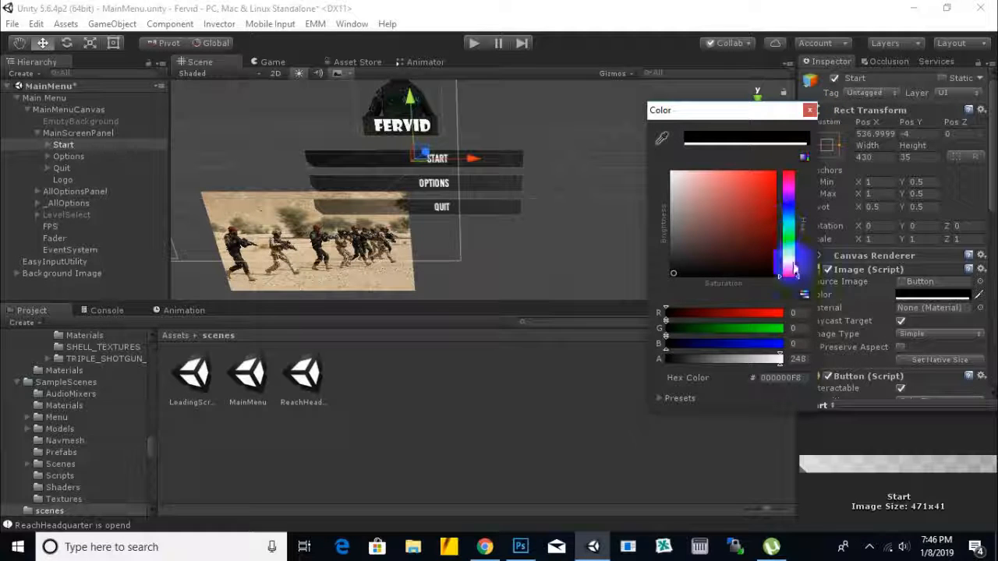
left_click_drag(783, 365, 811, 361)
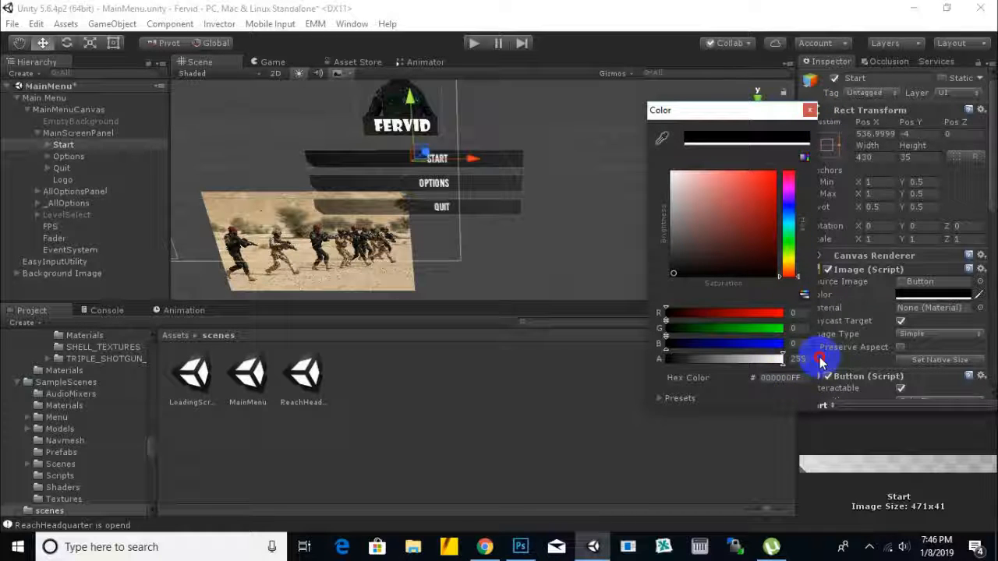
left_click(811, 115)
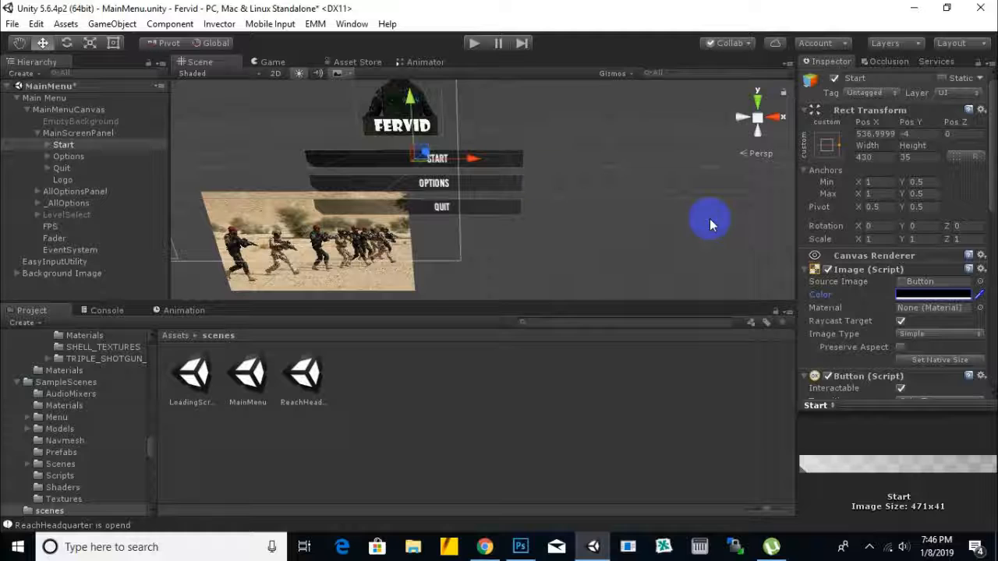
Step: Set the alpha of the Options button's image color to 255
left_click(503, 185)
left_click(922, 296)
left_click(751, 359)
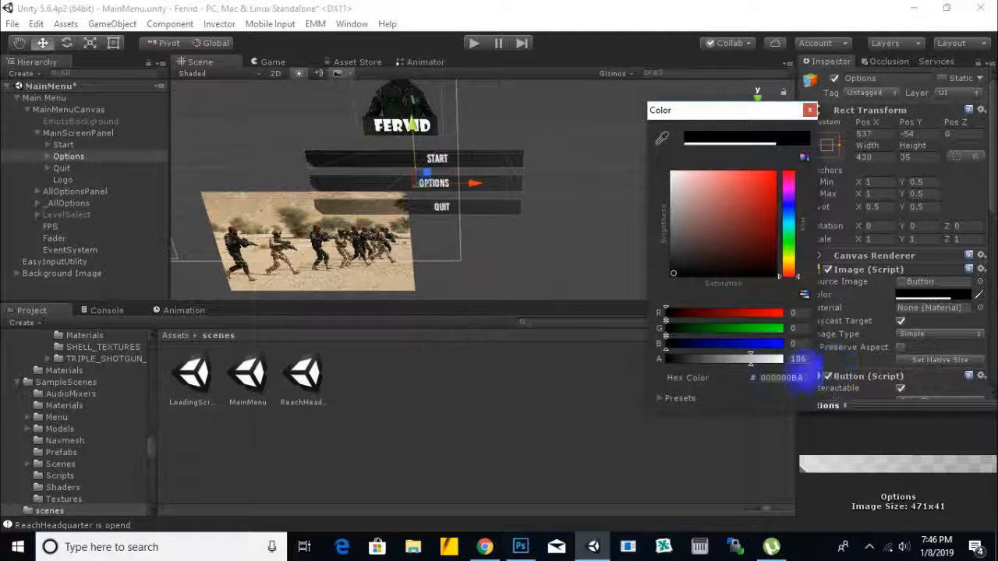
left_click(748, 363)
left_click(772, 360)
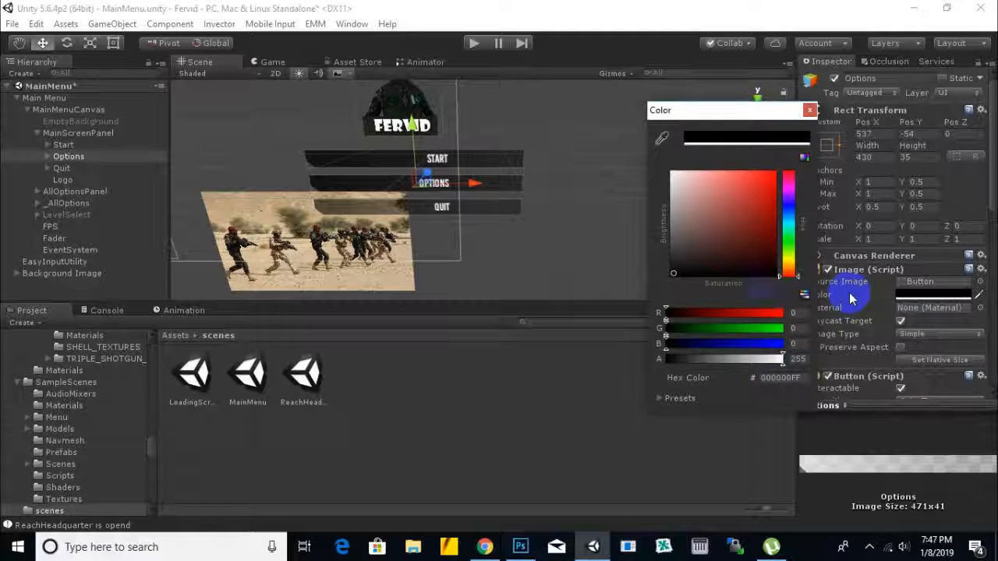
left_click(810, 110)
Step: Set the Quit button's image color alpha to 255
left_click(511, 211)
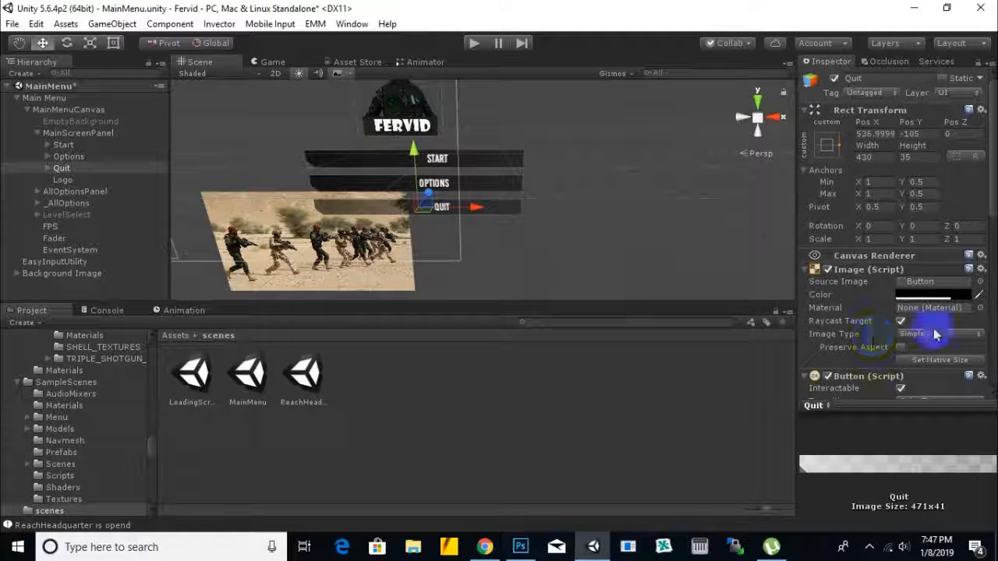
left_click(935, 295)
left_click_drag(750, 360, 792, 367)
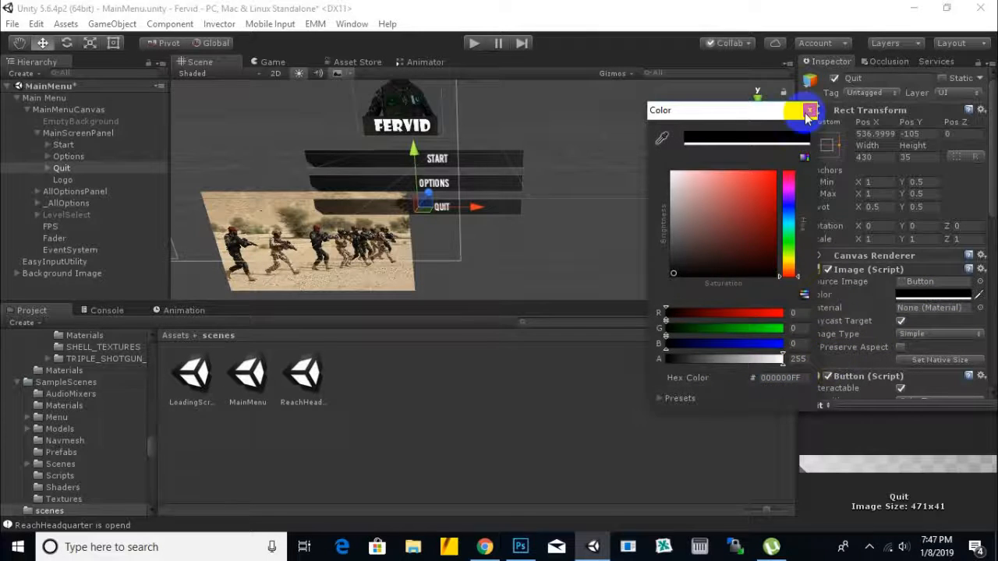
left_click(810, 110)
Step: Save the MainMenu scene and collapse the Main Menu object in the hierarchy
scroll(595, 233, "down", 2)
middle_click_drag(570, 240, 616, 239)
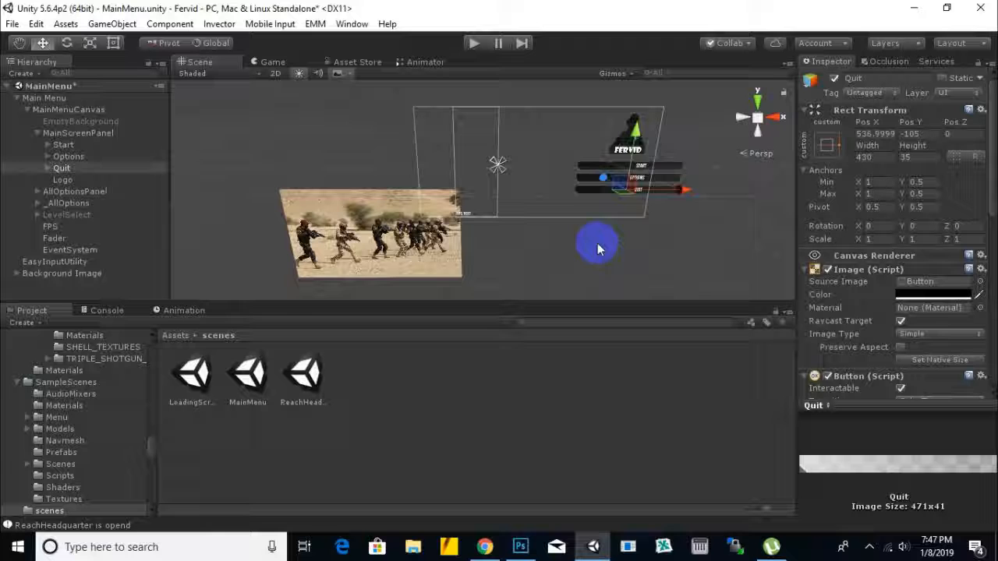
middle_click_drag(569, 241, 595, 244)
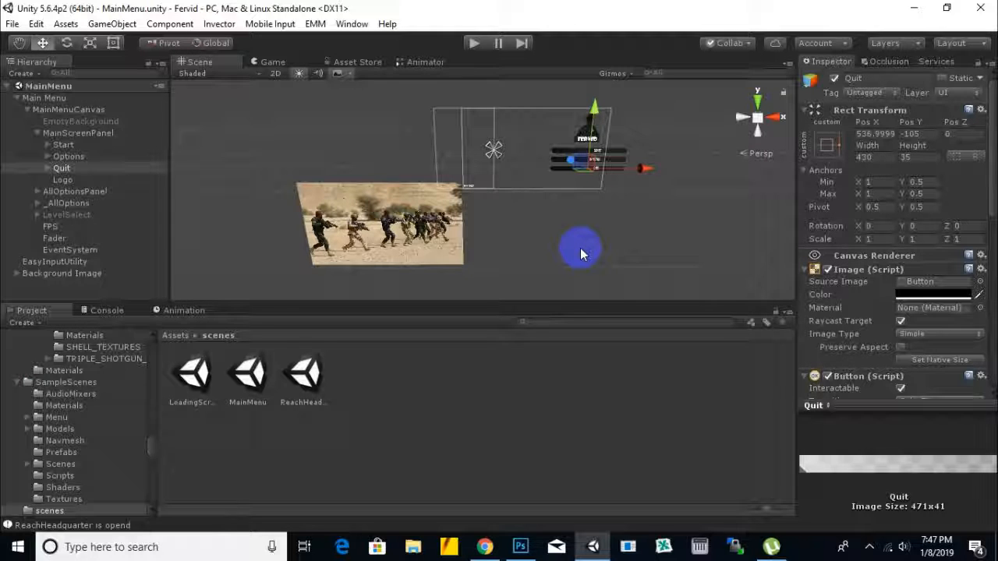
scroll(576, 235, "down", 1)
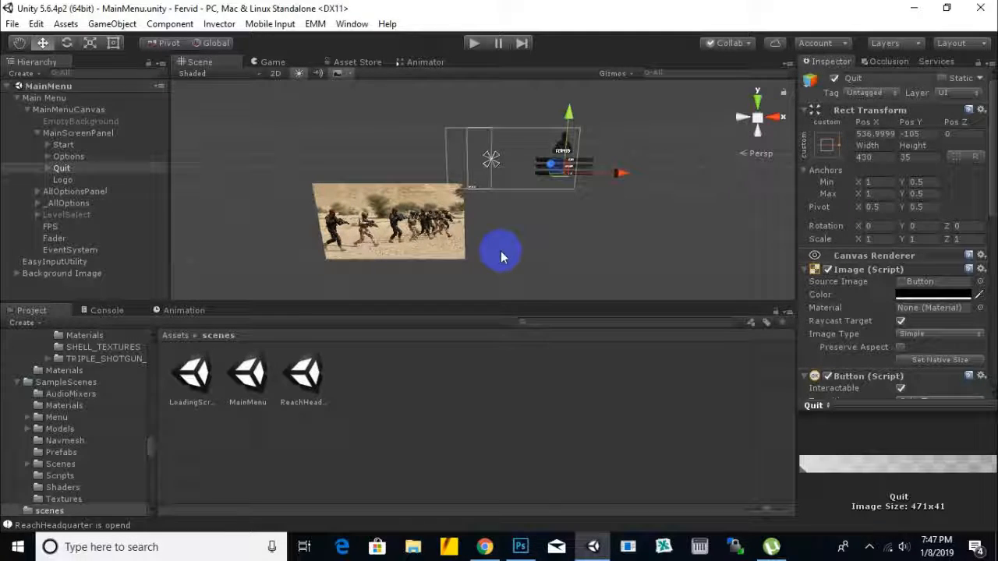
middle_click_drag(495, 250, 511, 245)
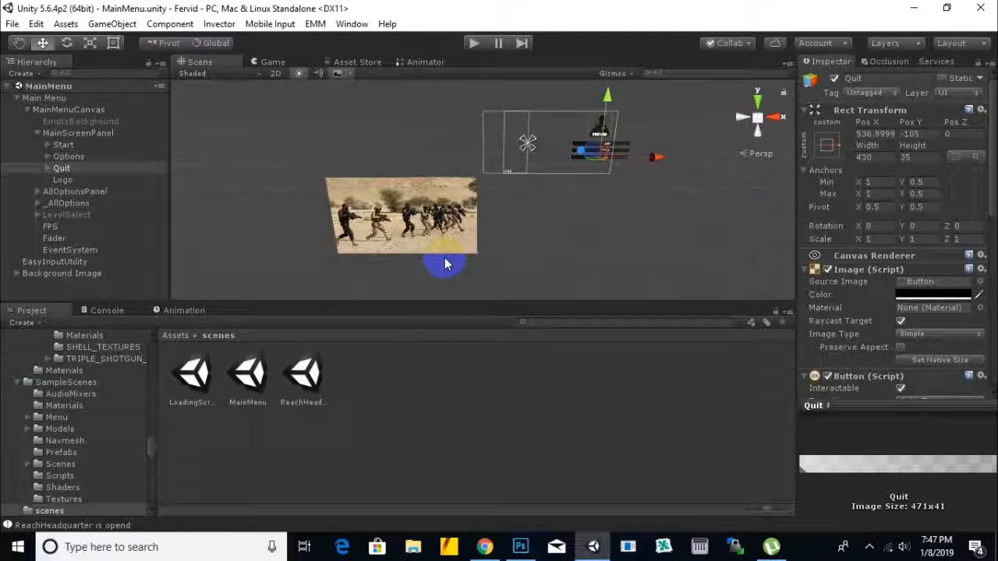
left_click(16, 99)
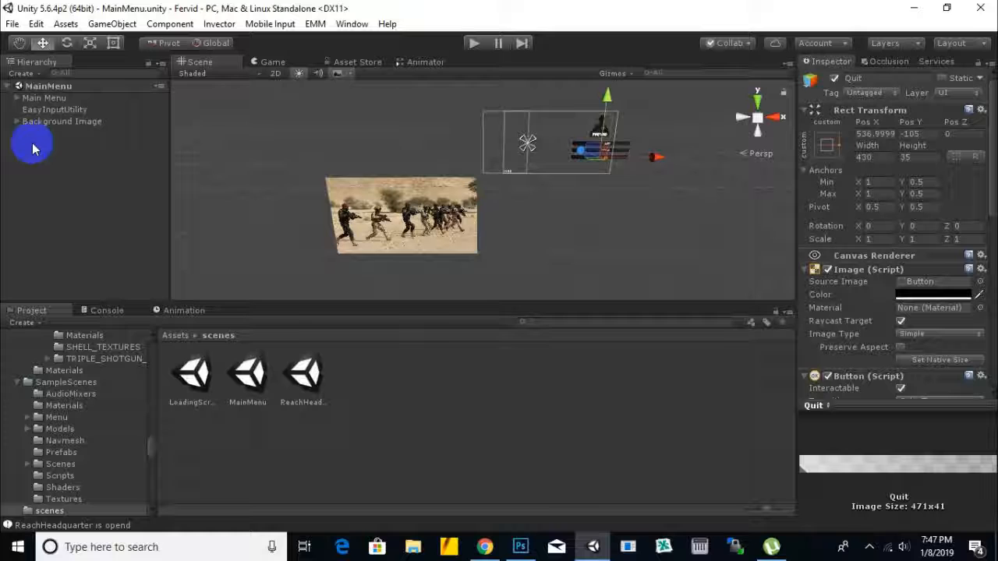
Step: Open the ReachHeadquarter scene and look over the level's environment in the scene view
left_click(297, 375)
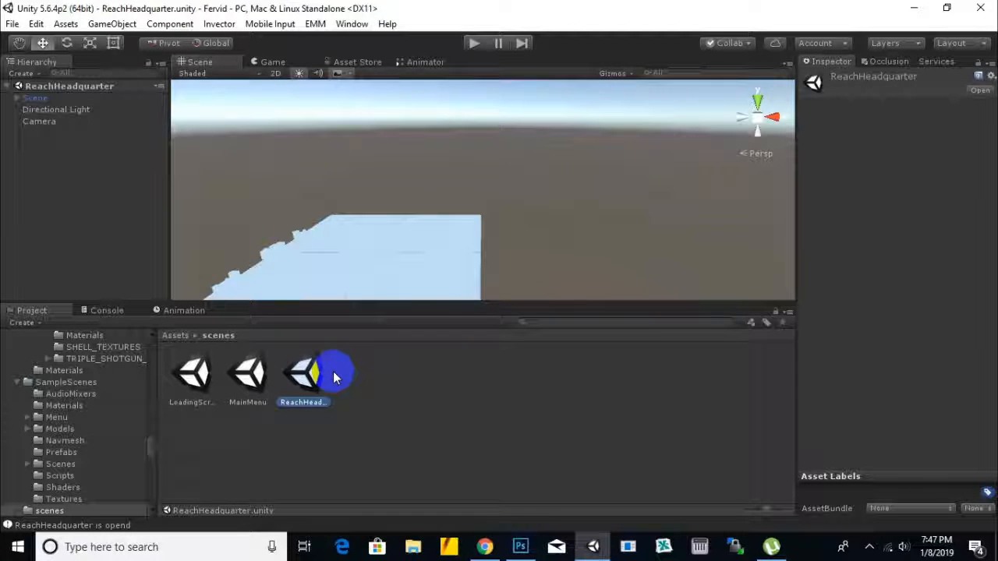
middle_click_drag(411, 223, 525, 166)
scroll(424, 229, "up", 5)
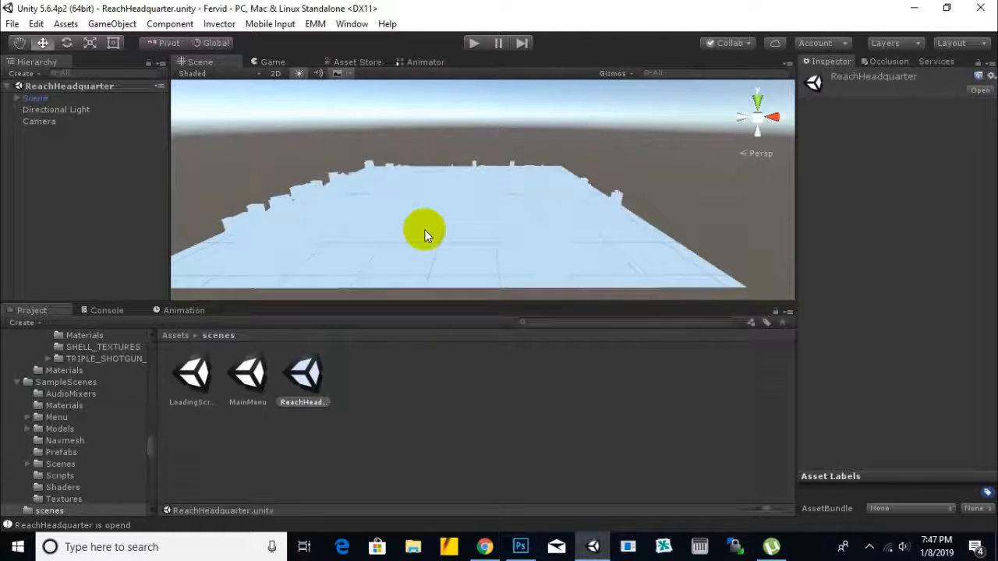
scroll(424, 229, "up", 3)
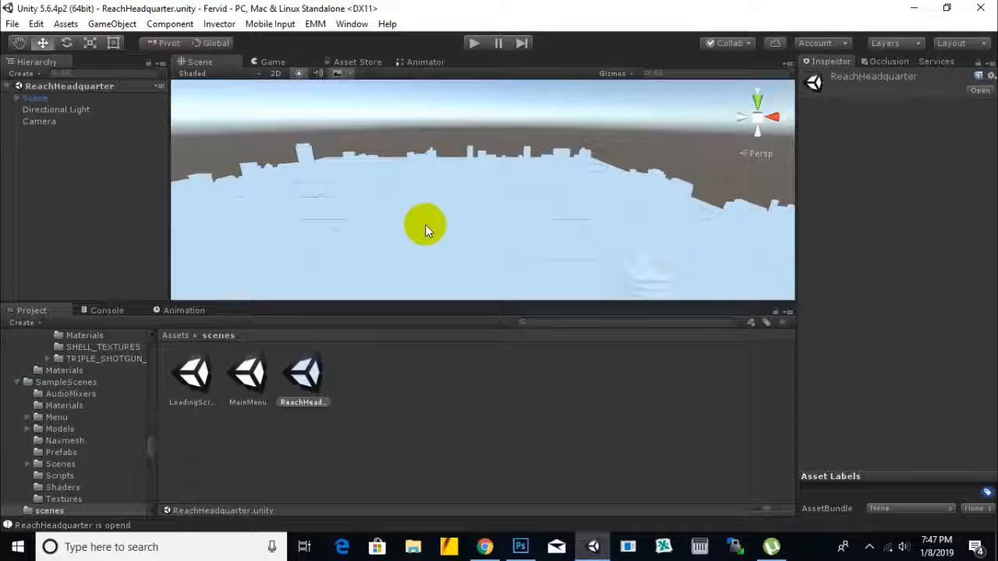
scroll(424, 222, "down", 3)
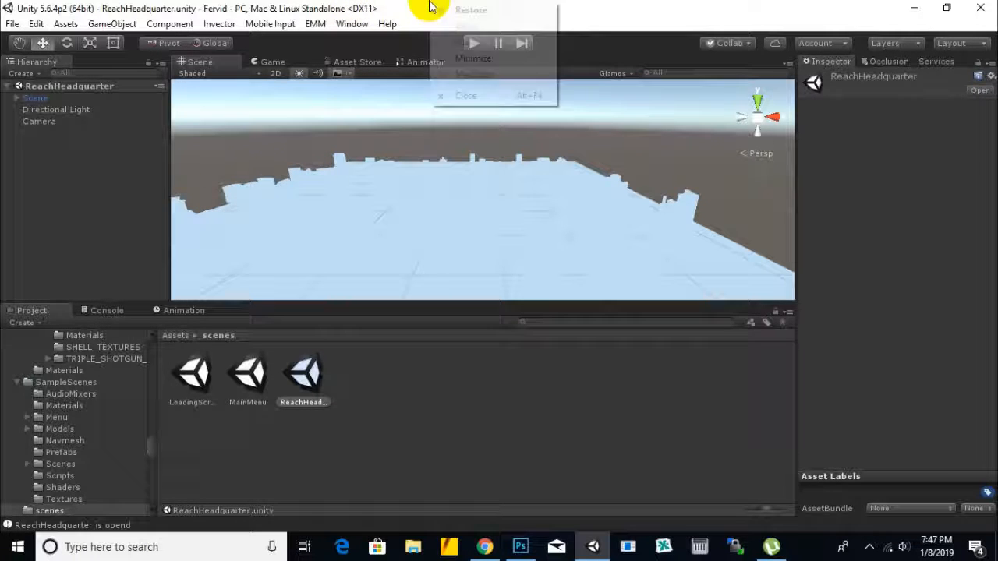